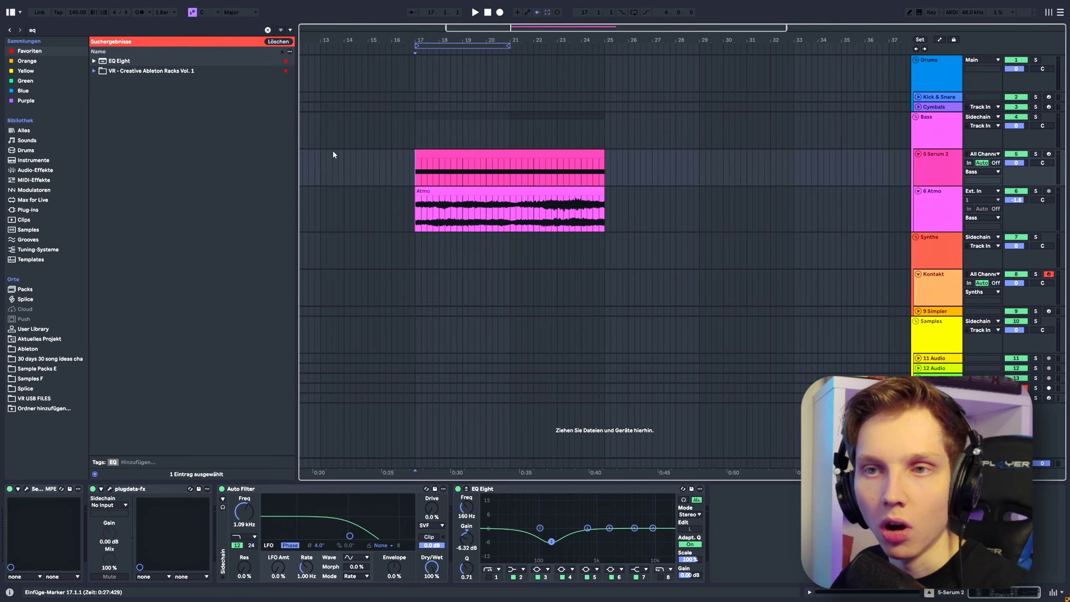
Open the Kontakt track's Damage 2 Loop Designer, browse its preset list, and preview a loop on the keyboard.
left_click(419, 205)
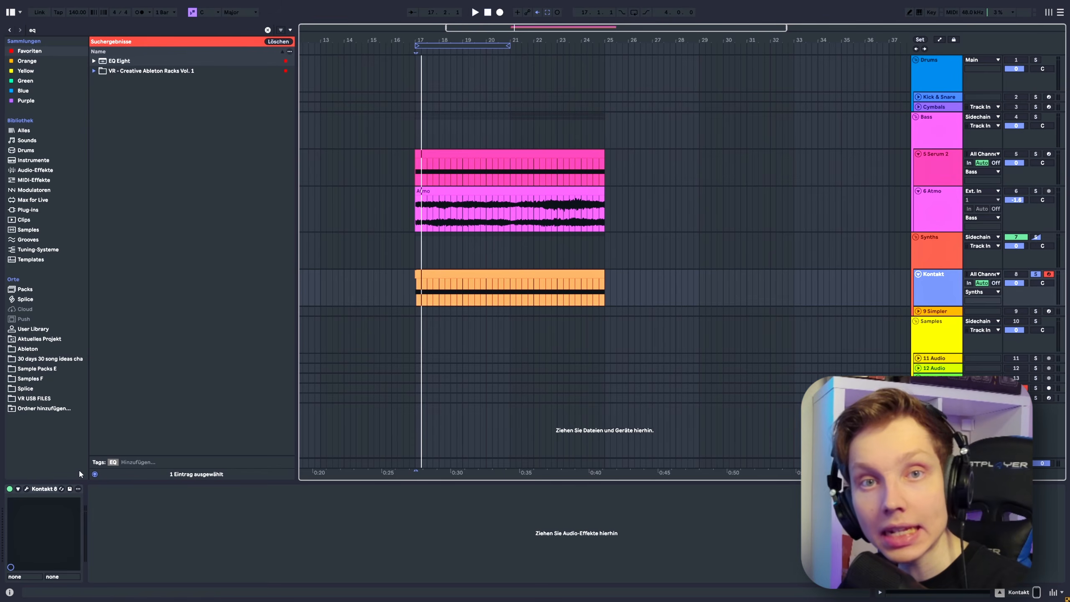
left_click(28, 489)
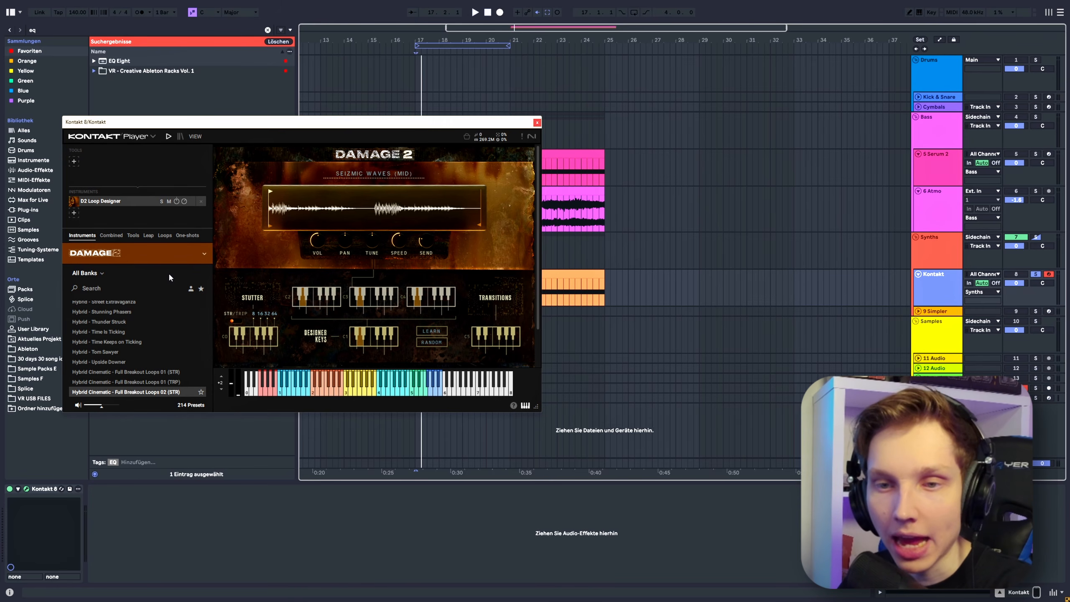
scroll(151, 319, "up", 8)
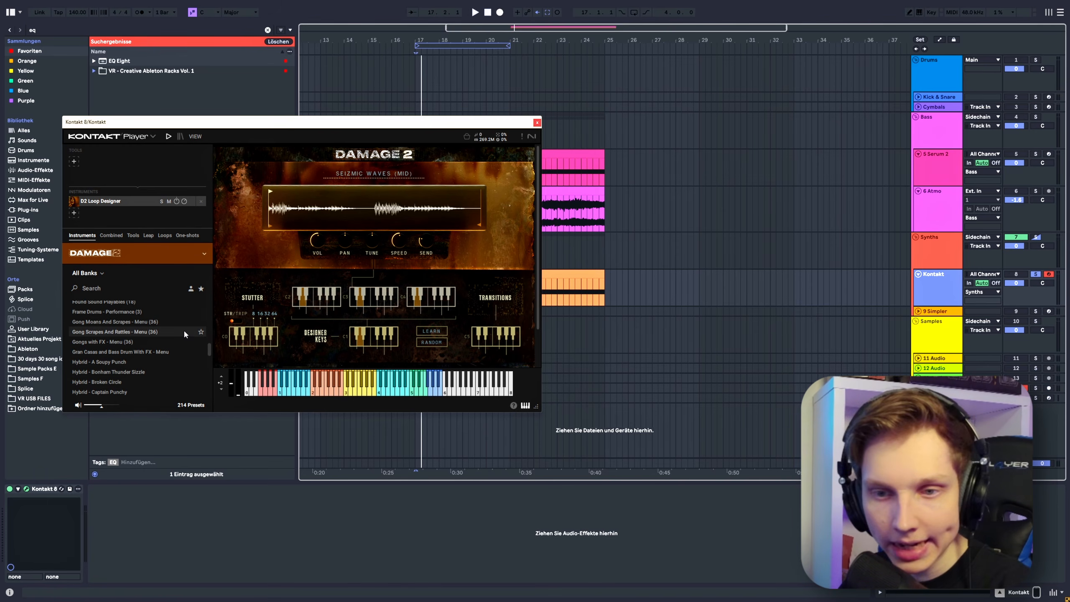
scroll(155, 328, "up", 5)
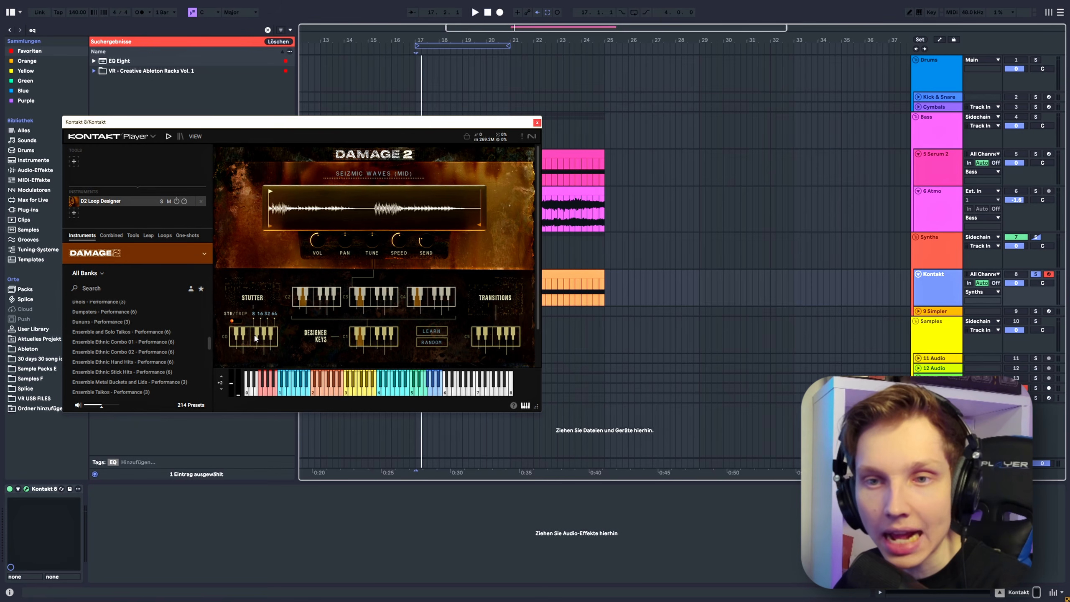
left_click(361, 390)
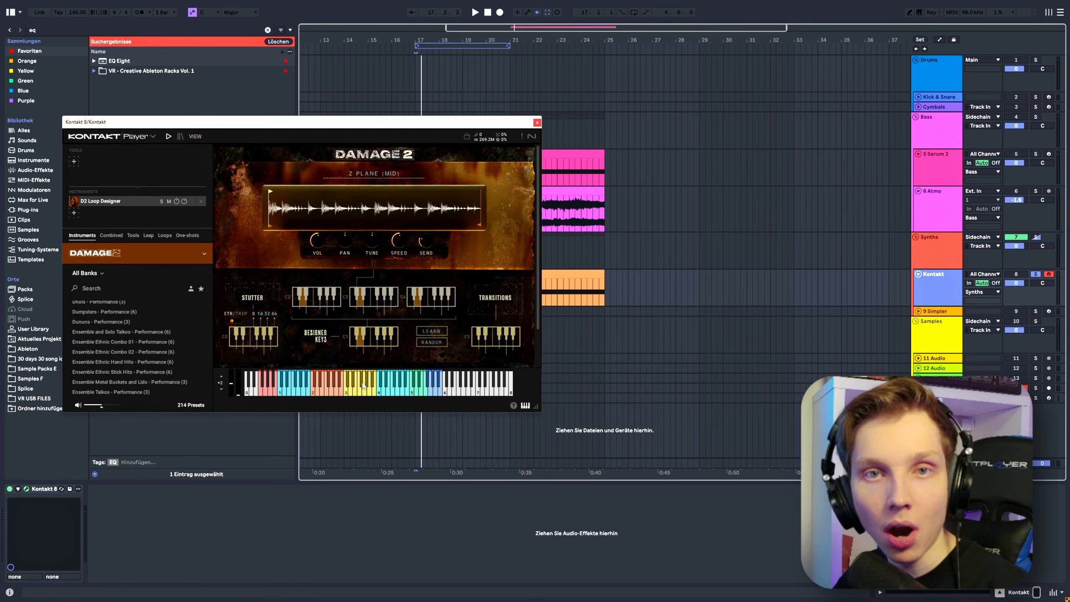
Reposition and close the Kontakt window, and inspect the MIDI clip on the Kontakt track.
left_click_drag(254, 134, 256, 104)
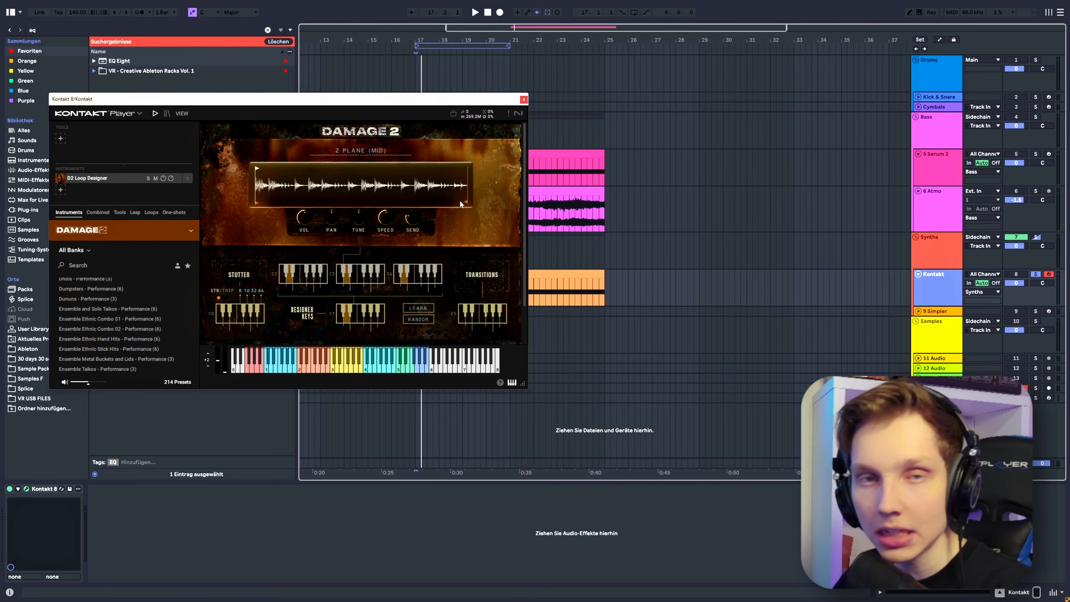
left_click(523, 100)
left_click(482, 272)
double_click(483, 273)
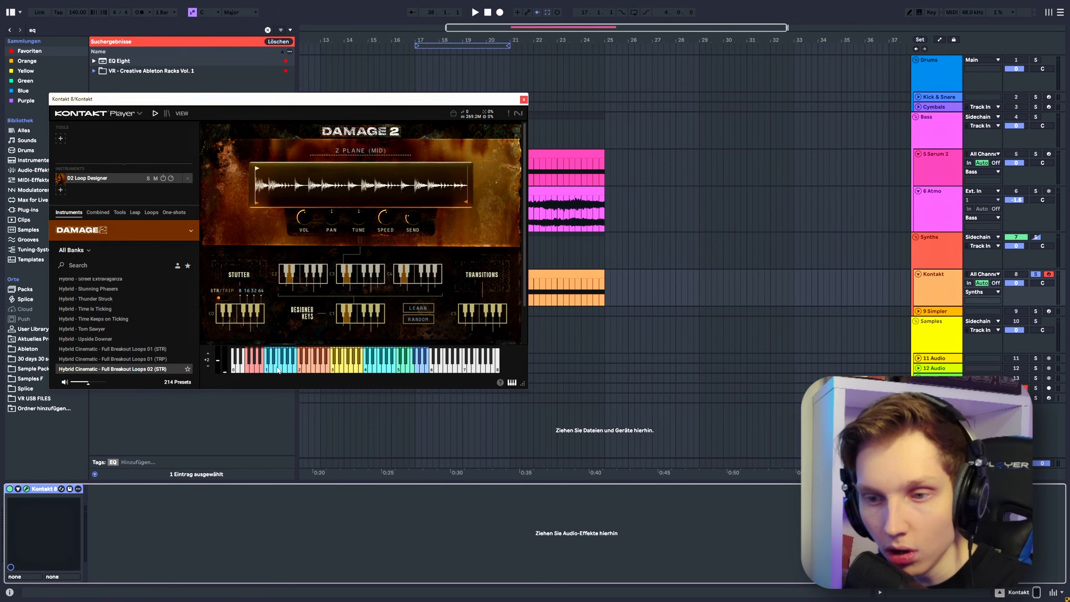
Audition a designer key combination and several low loops in the Damage 2 Loop Designer.
left_click(277, 368)
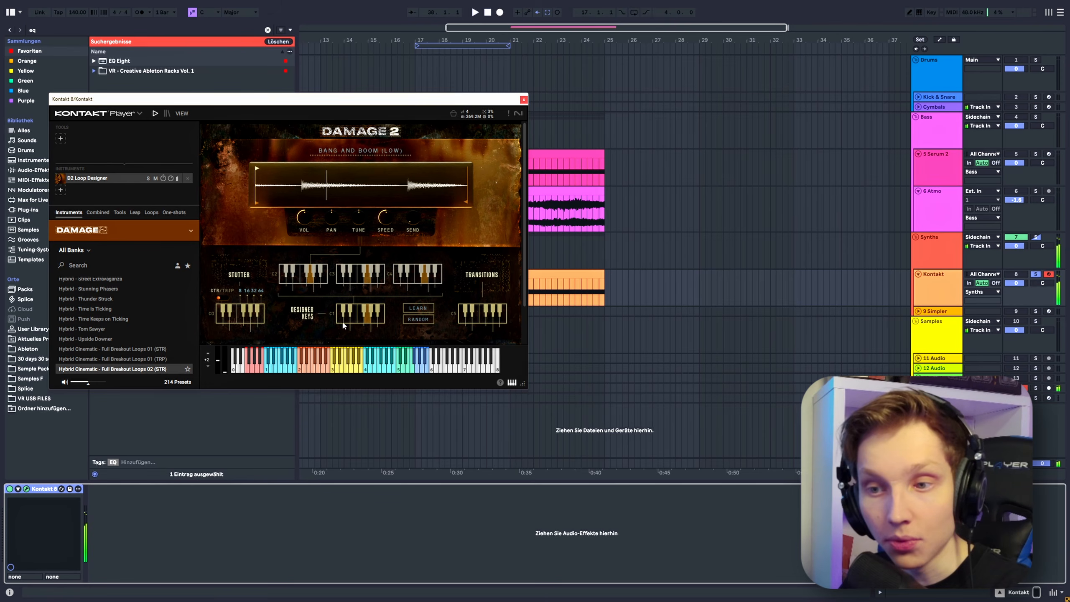
left_click(315, 361)
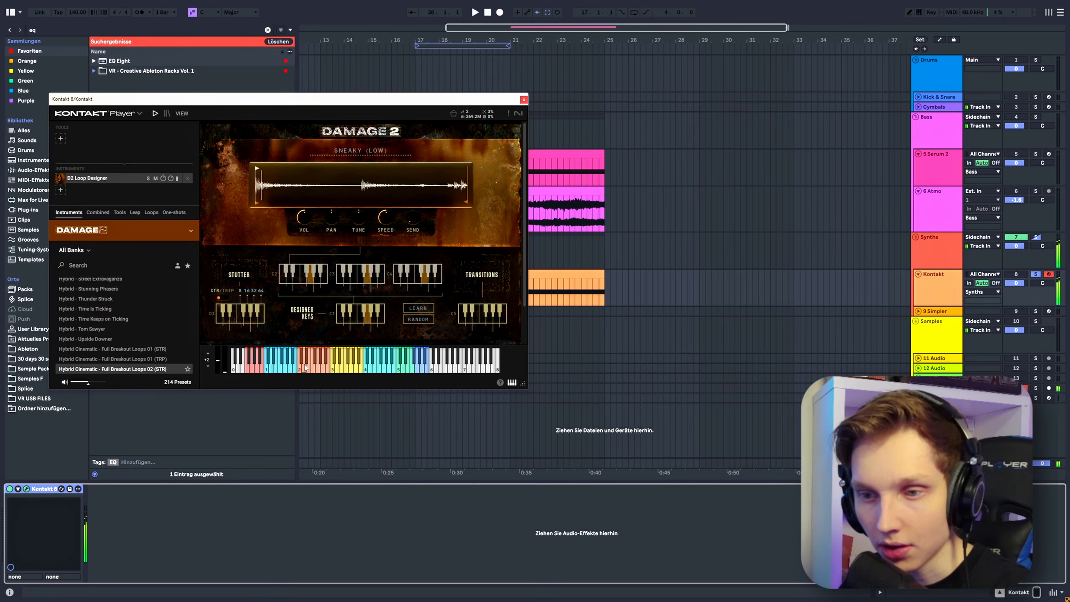
left_click(318, 368)
left_click(321, 367)
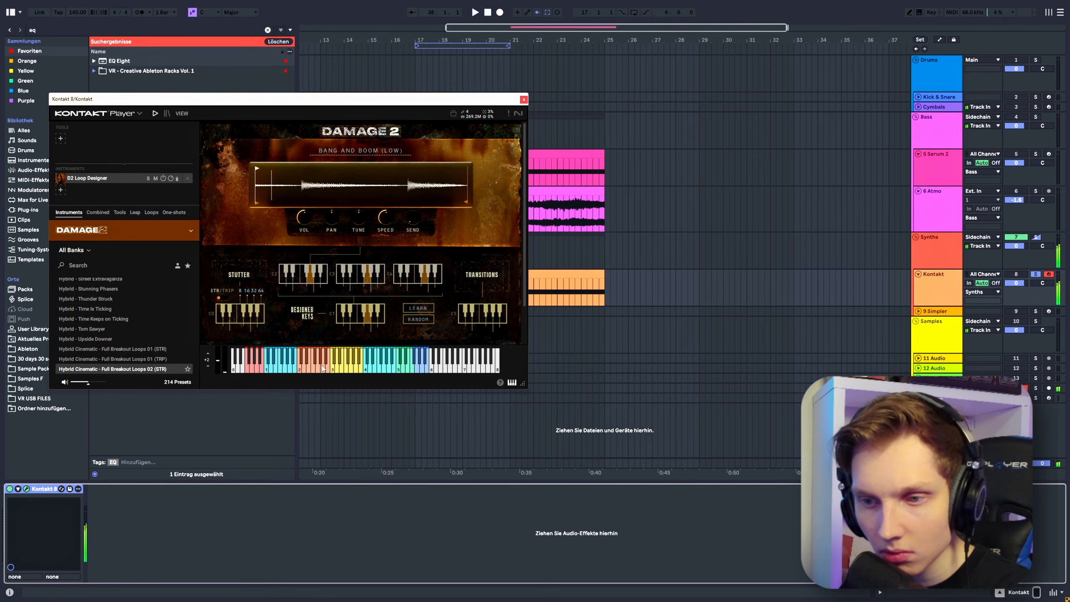
Audition the Loop Designer's mid loops, high loops and transition sounds one after another.
left_click(347, 367)
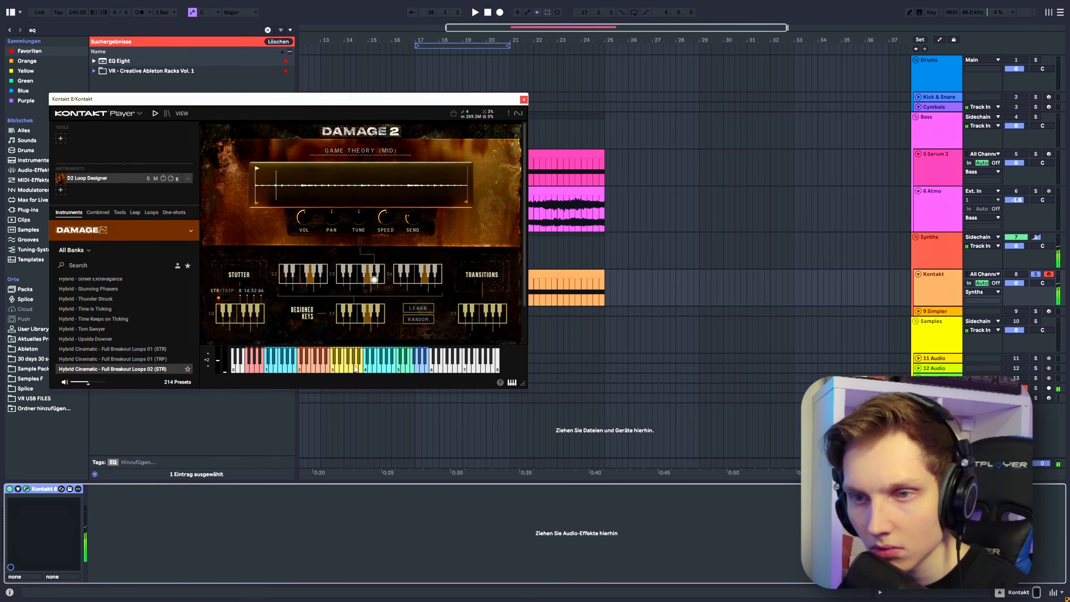
left_click(338, 365)
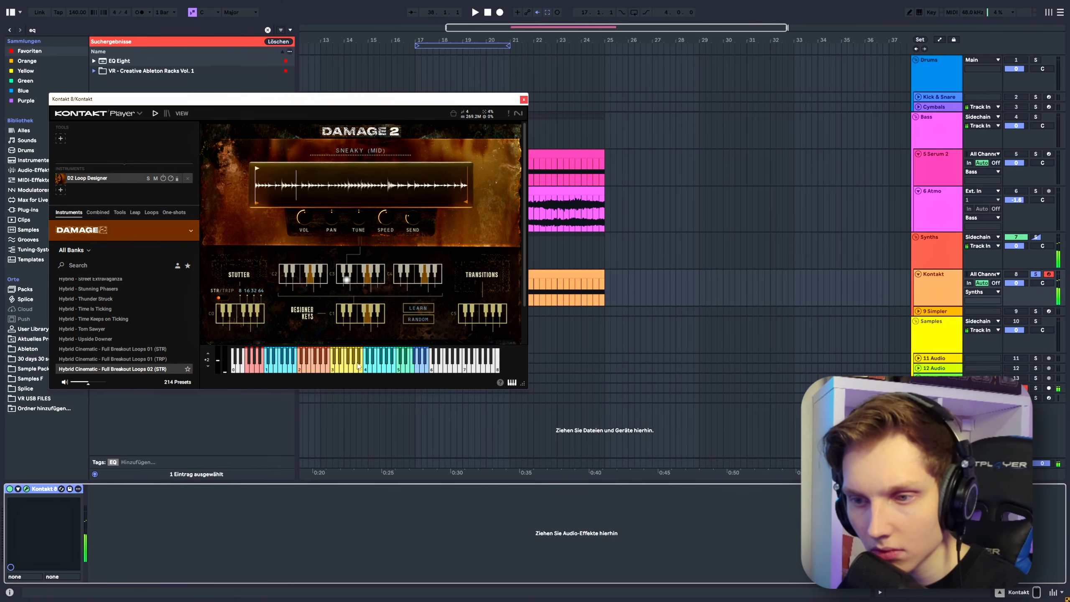
left_click(376, 368)
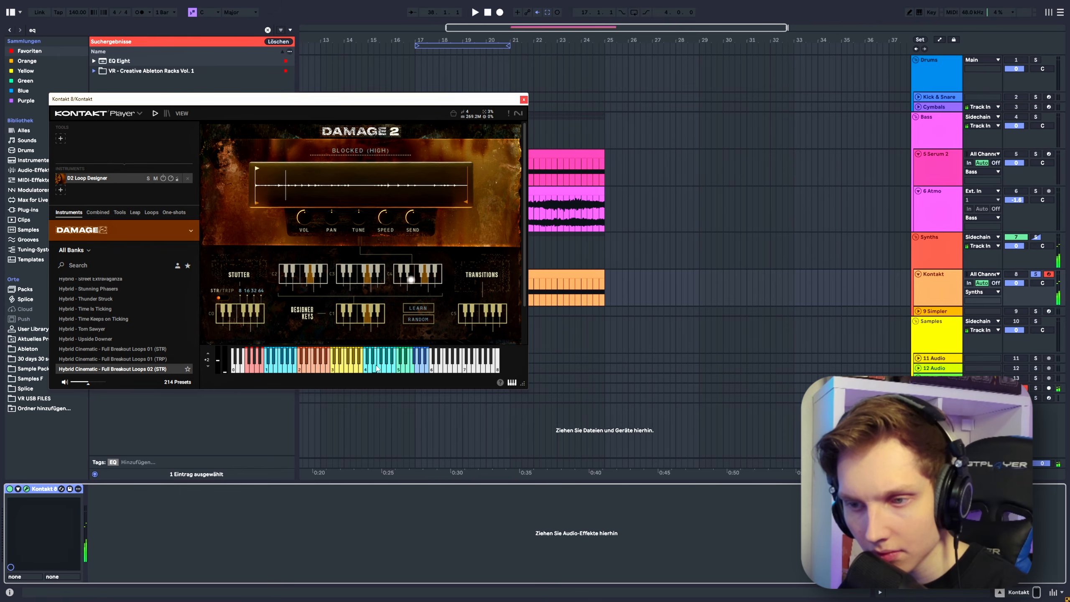
left_click(390, 362)
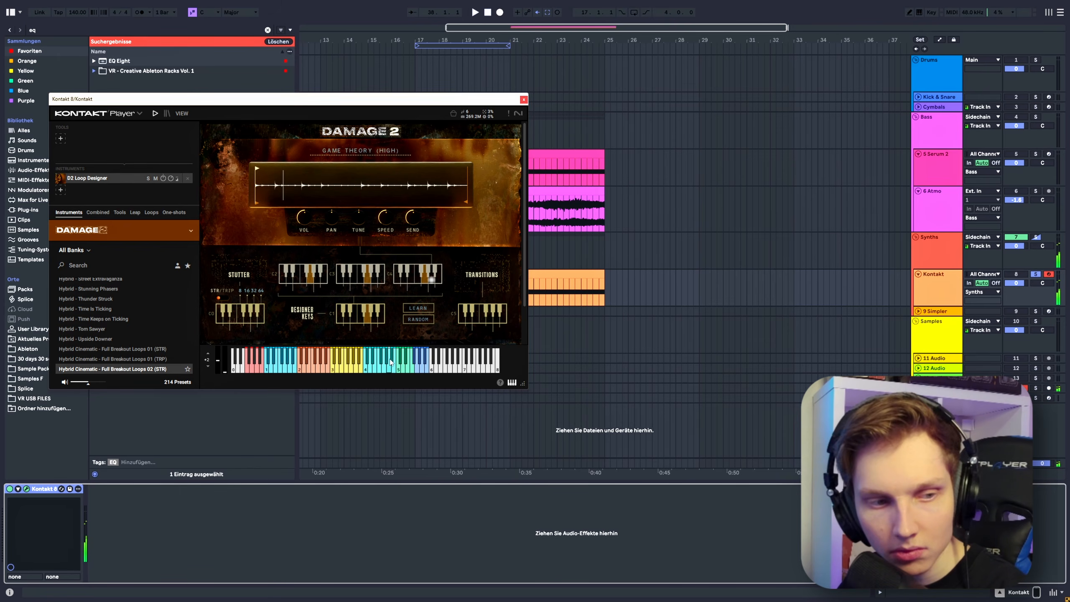
left_click(397, 364)
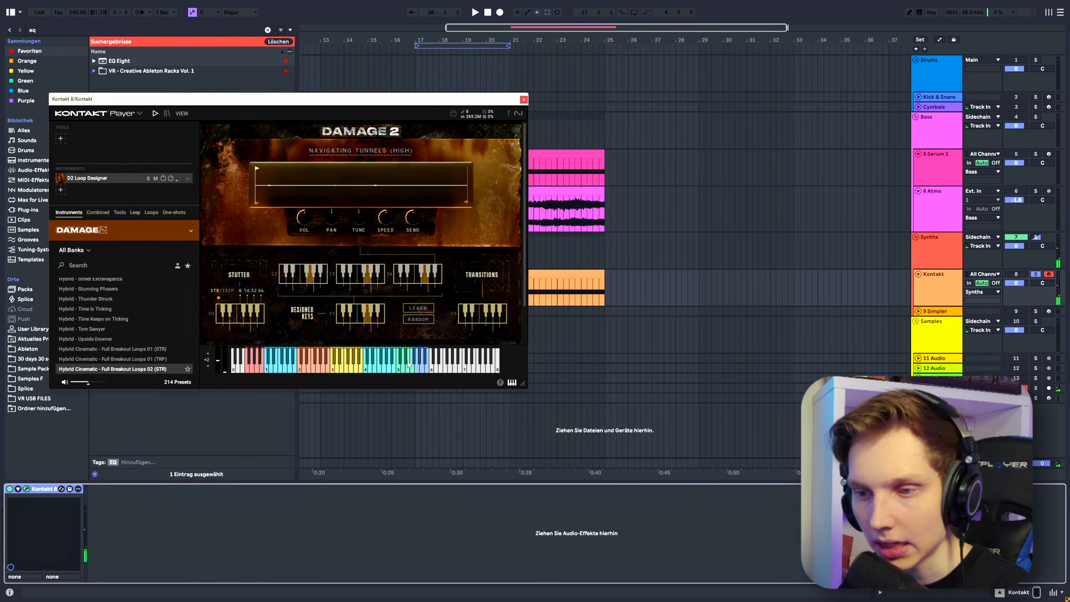
left_click(402, 365)
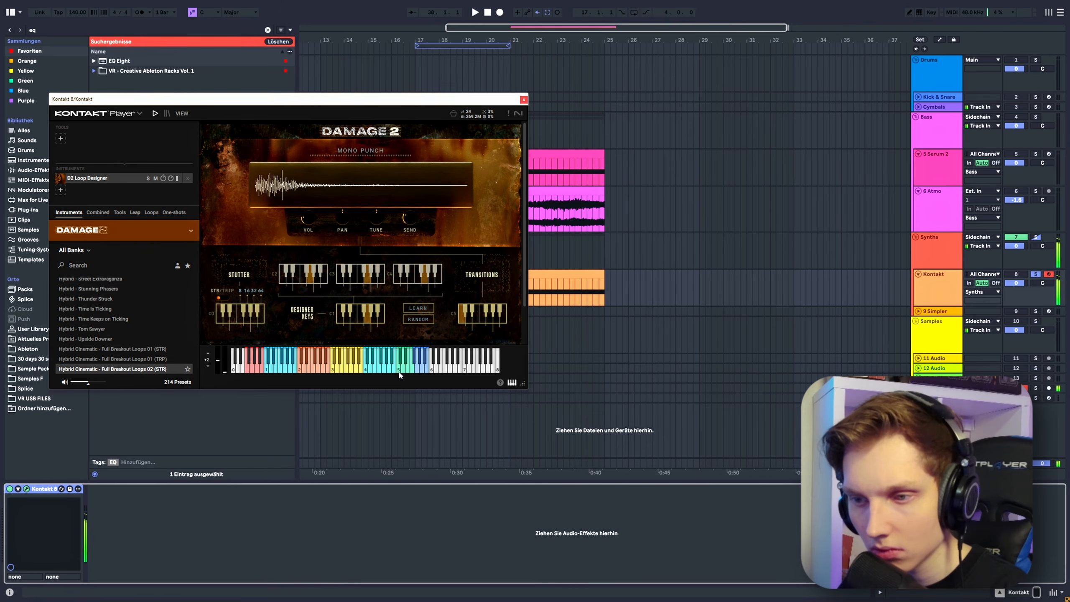
left_click(421, 366)
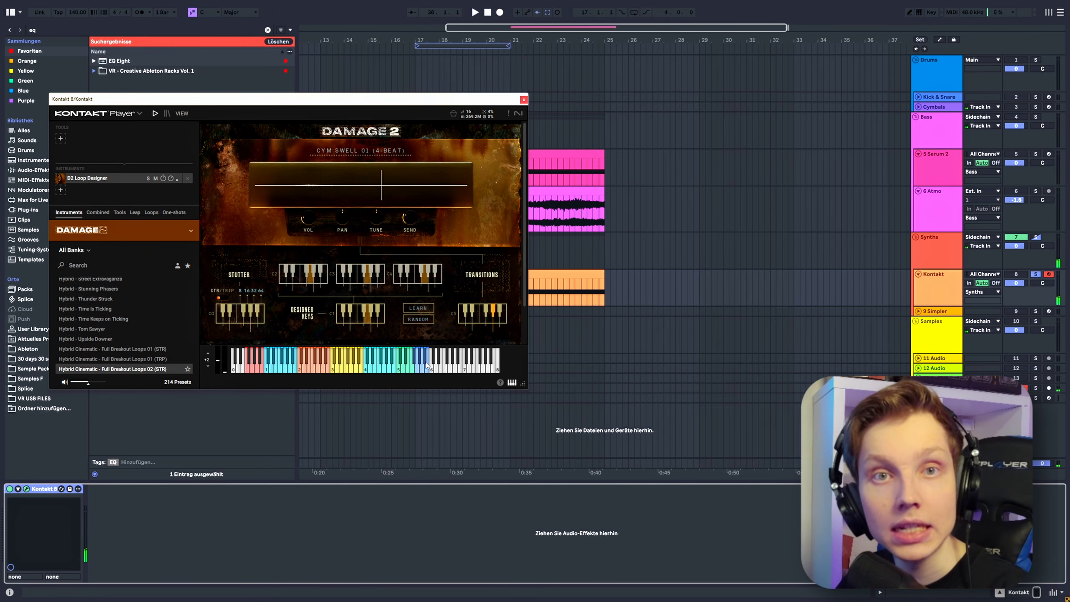
Browse the Damage 2 presets and audition two of the Loop Designer's layered designer keys.
scroll(128, 305, "up", 10)
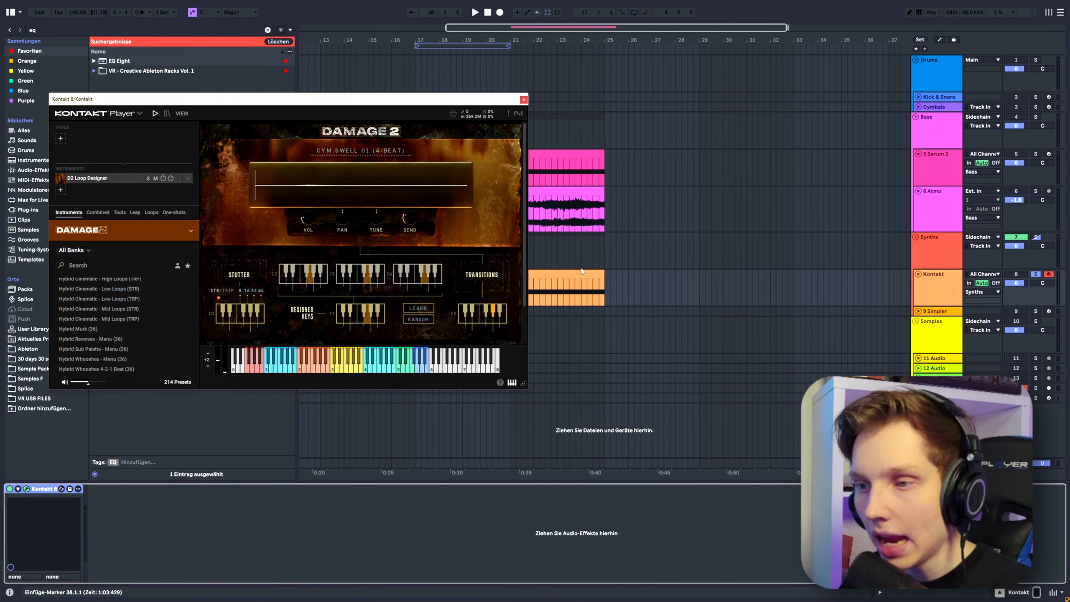
left_click(276, 371)
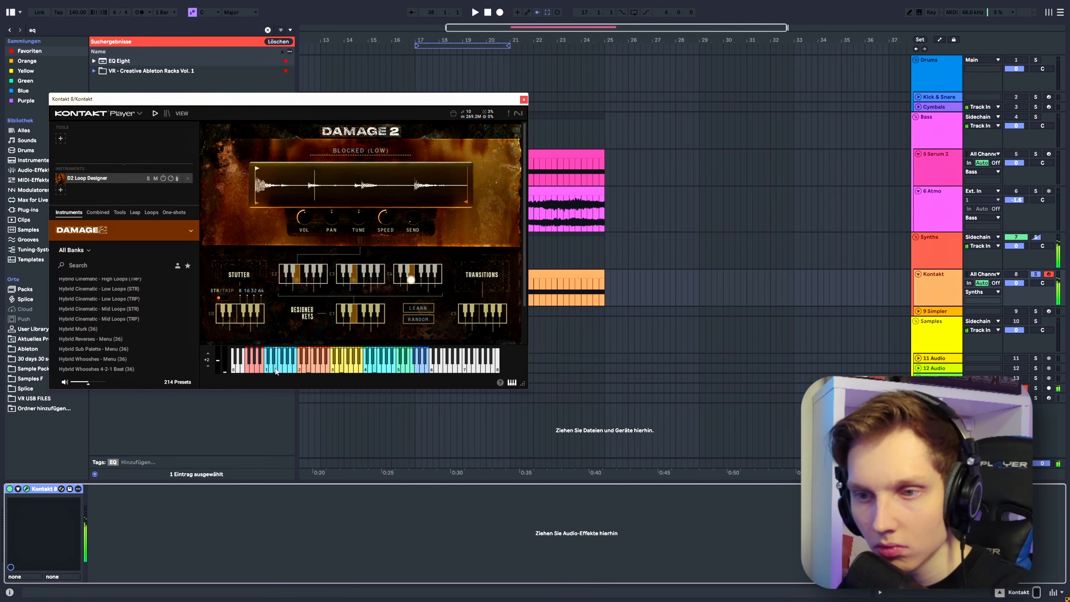
left_click(286, 368)
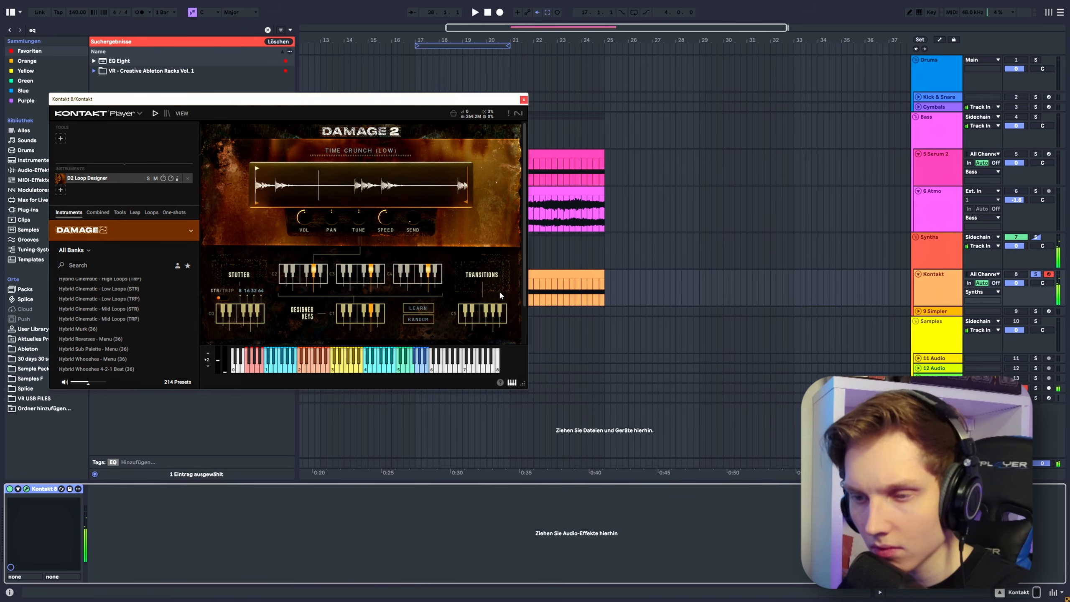
Randomise the designer key's loop combination several times while auditioning it with the sustained C#1 note in the Kontakt clip.
left_click(414, 321)
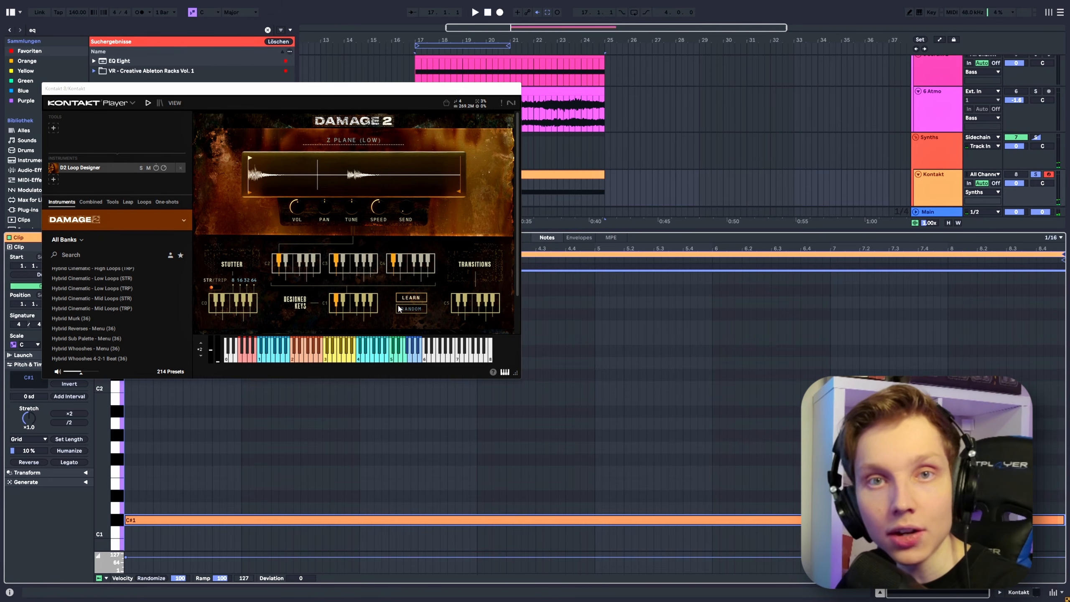
key("space")
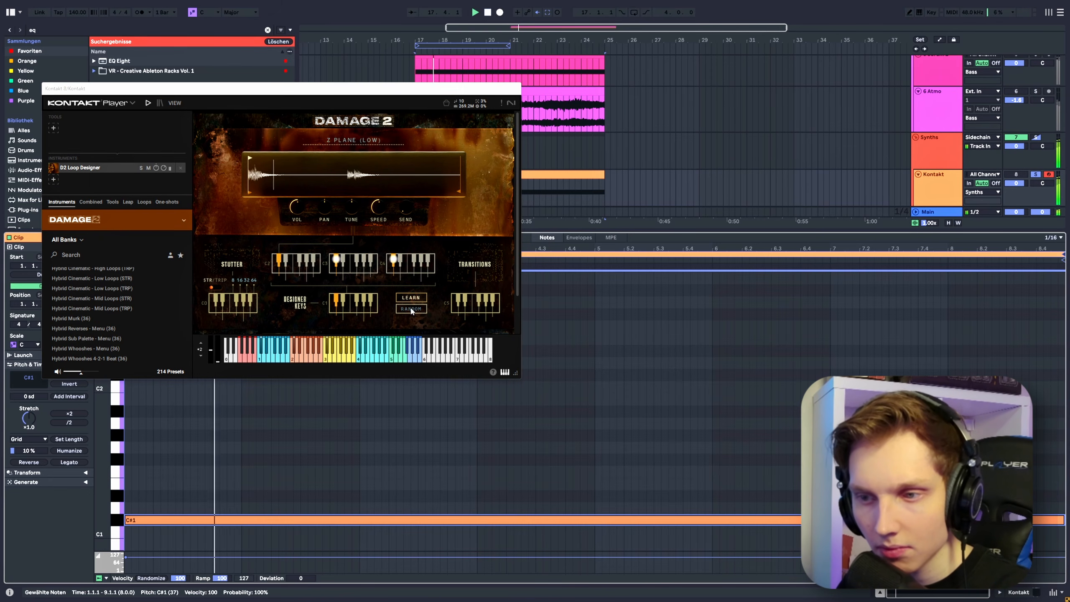
left_click(411, 309)
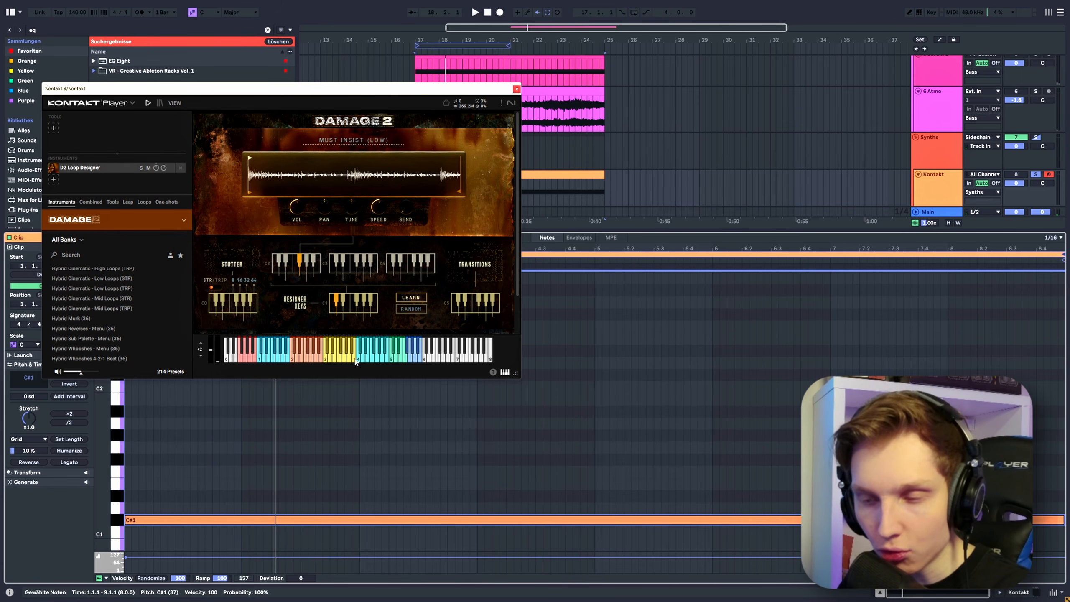
left_click(411, 308)
key("space")
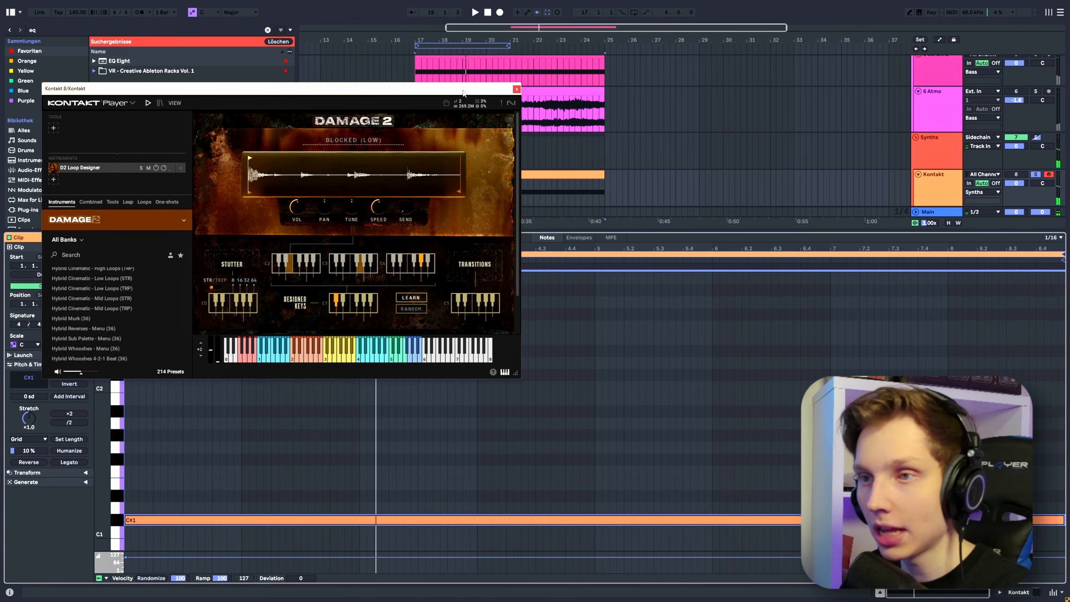
Shorten the Kontakt MIDI clip to bars 17 to 21 and bounce it to a new track.
left_click_drag(463, 93, 517, 257)
right_click(441, 178)
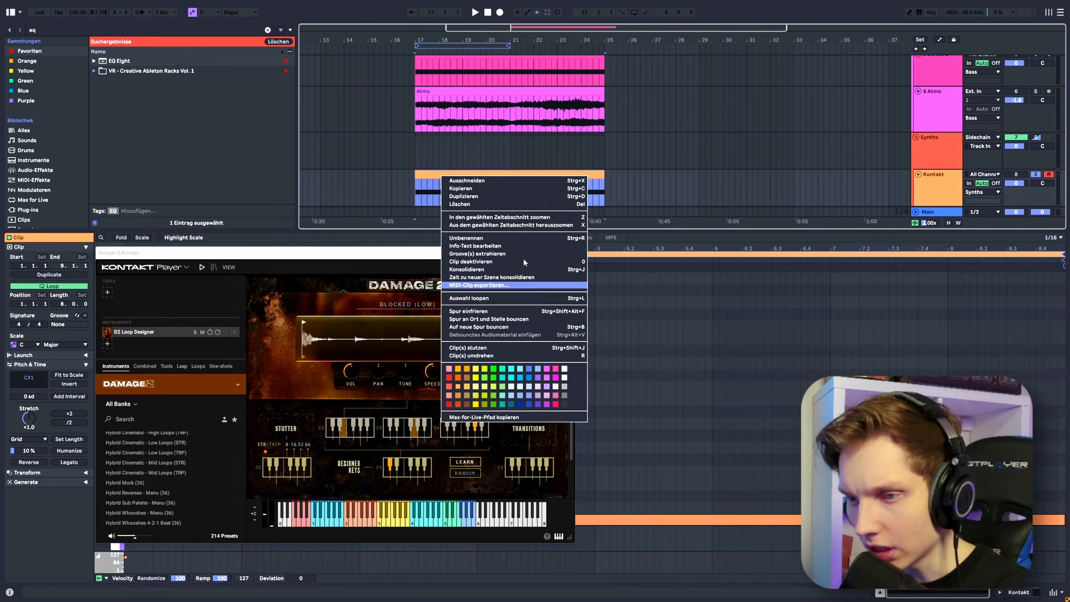
left_click(608, 173)
left_click_drag(604, 174, 511, 174)
right_click(506, 174)
left_click(516, 327)
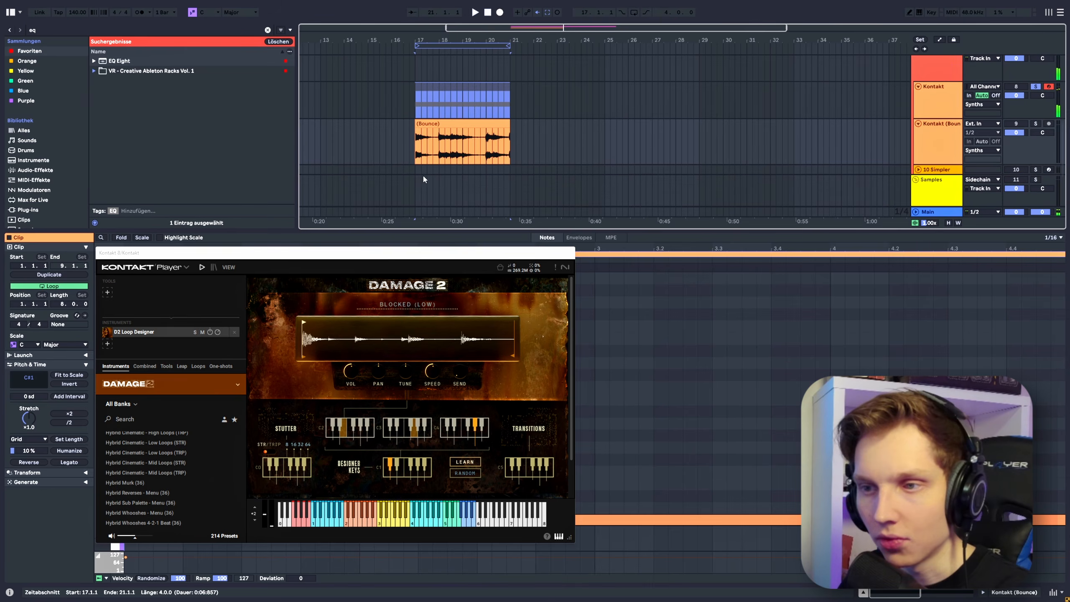
Trim the bounced loop to two bars and duplicate it to fill bars 17 to 25 while playing it soloed.
left_click(1035, 124)
key("space")
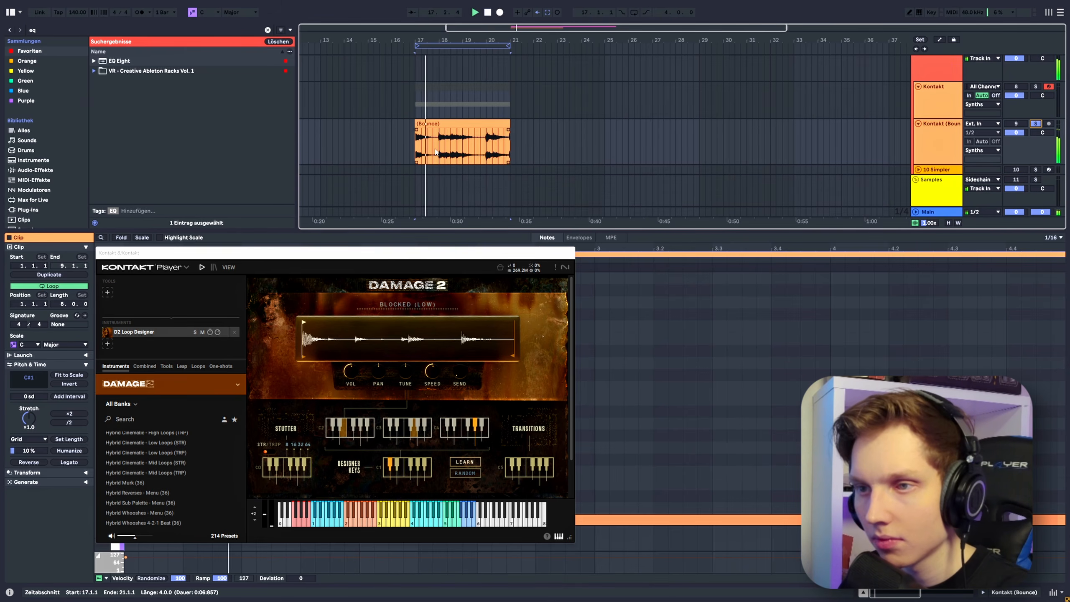
scroll(436, 152, "up", 3)
left_click_drag(607, 122, 502, 122)
key("ctrl+d")
scroll(512, 149, "down", 3)
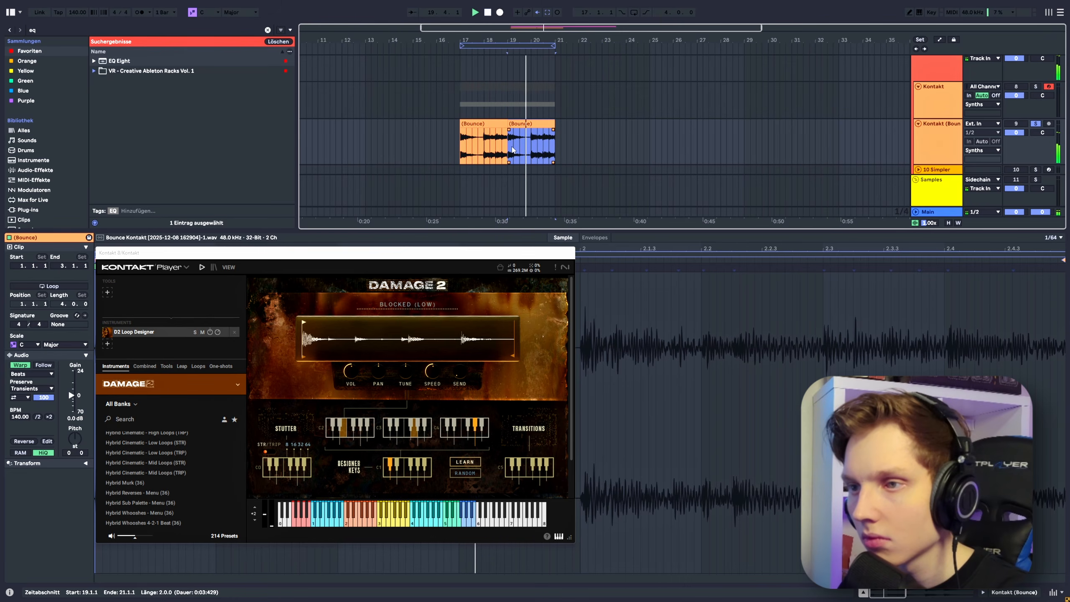
key("ctrl+d")
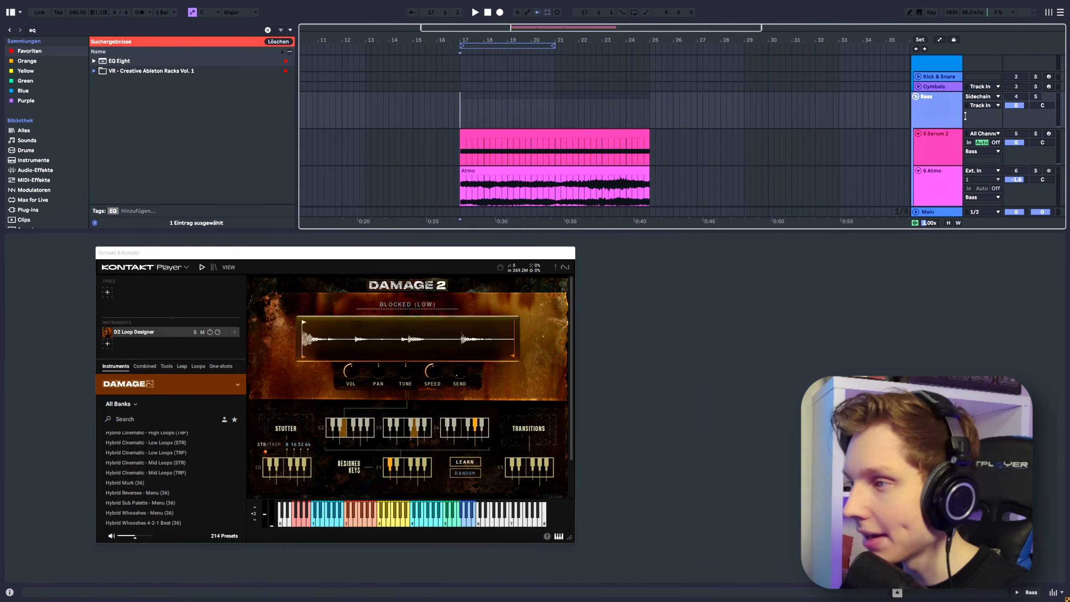
Play the bass layers from bar 17 and bring in the bounced Kontakt loop to hear them together.
key("space")
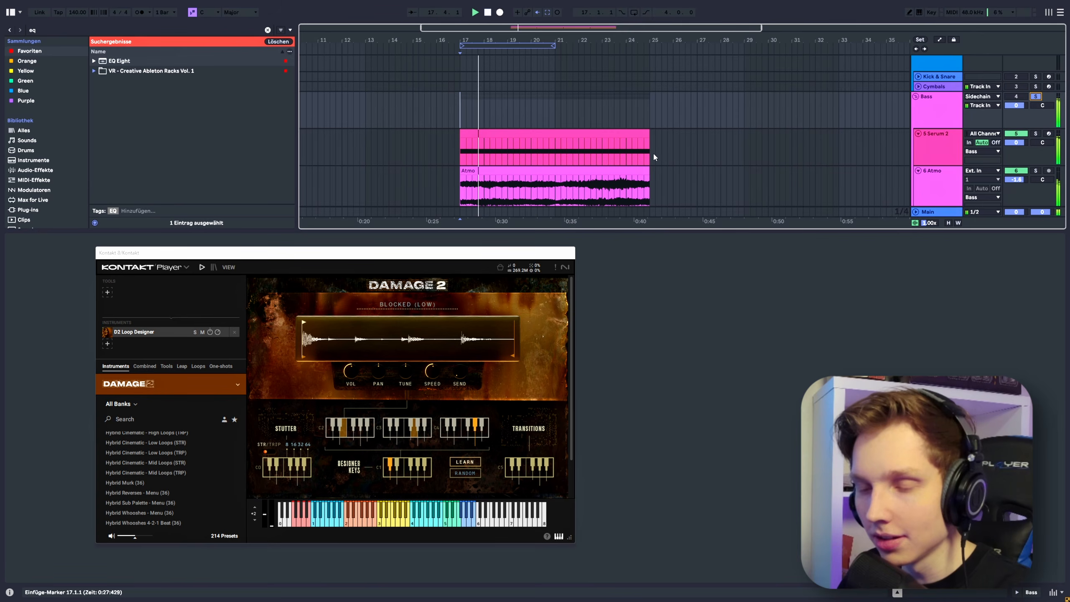
scroll(525, 144, "down", 3)
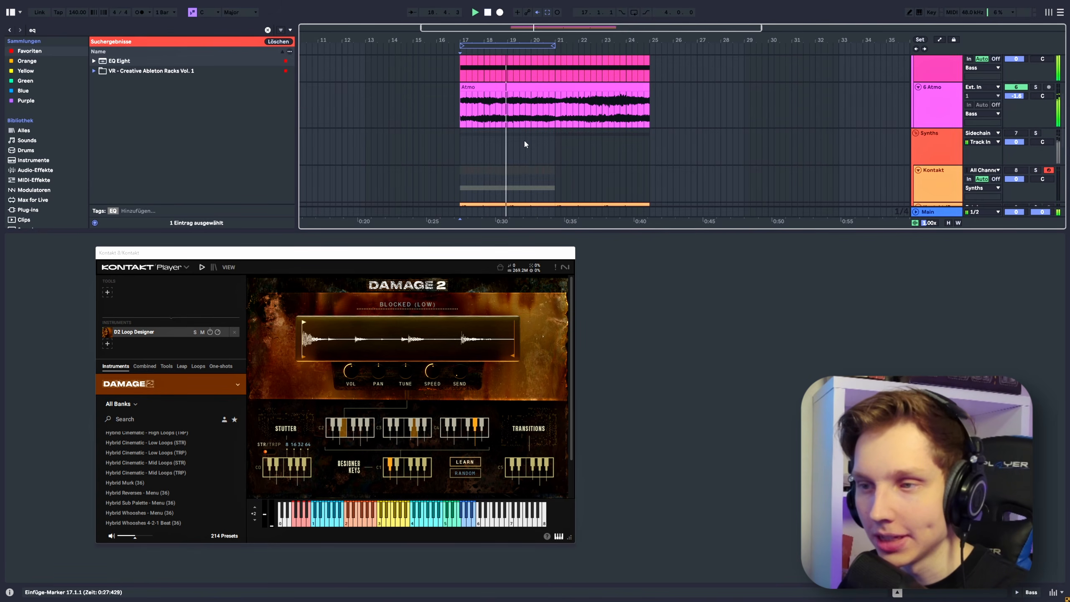
scroll(525, 143, "down", 3)
left_click(1036, 123)
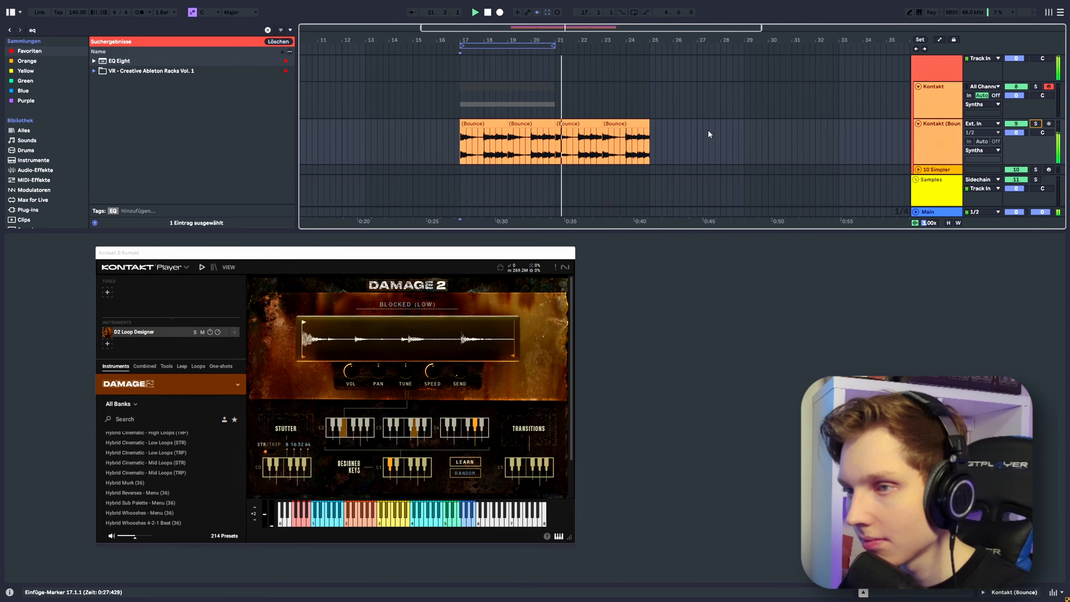
double_click(936, 144)
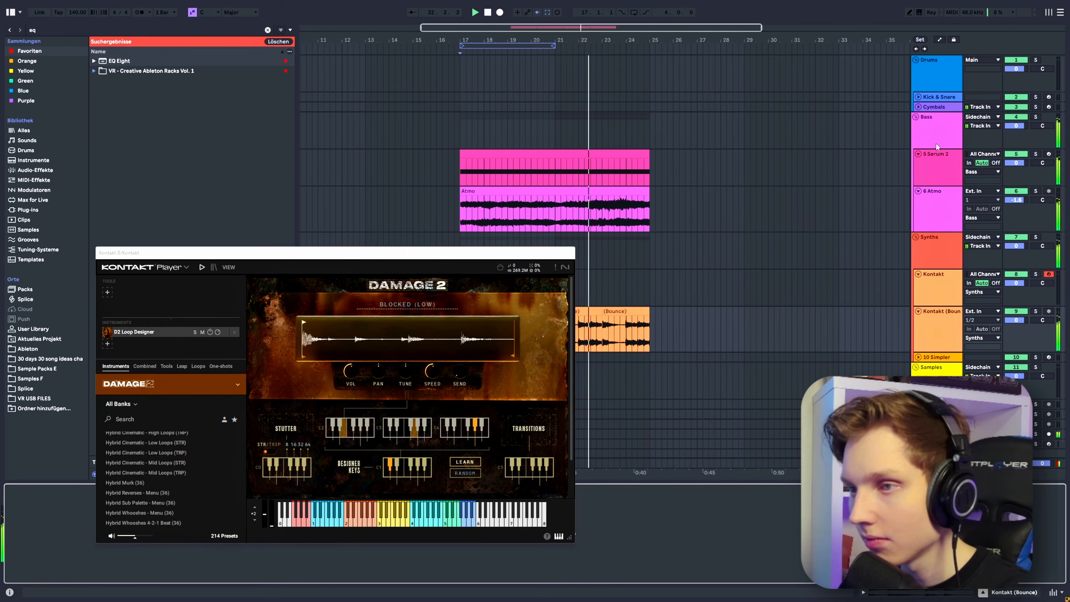
Stop playback, select the Serum 2 and Atmo clips across their full length, and close the Kontakt window.
key("space")
scroll(555, 184, "down", 1)
left_click_drag(420, 155, 749, 186)
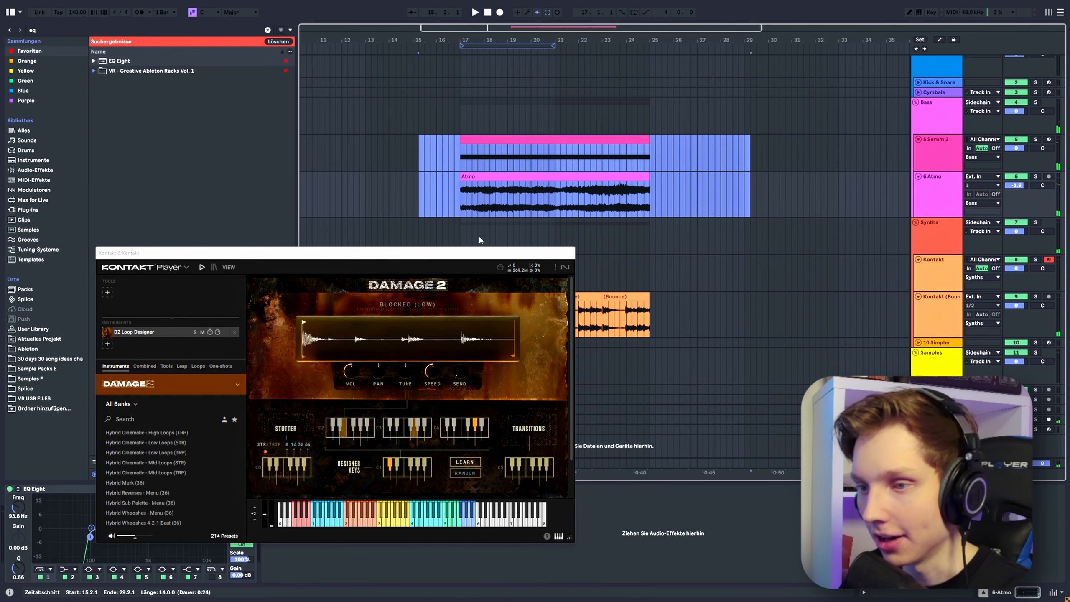
left_click(568, 253)
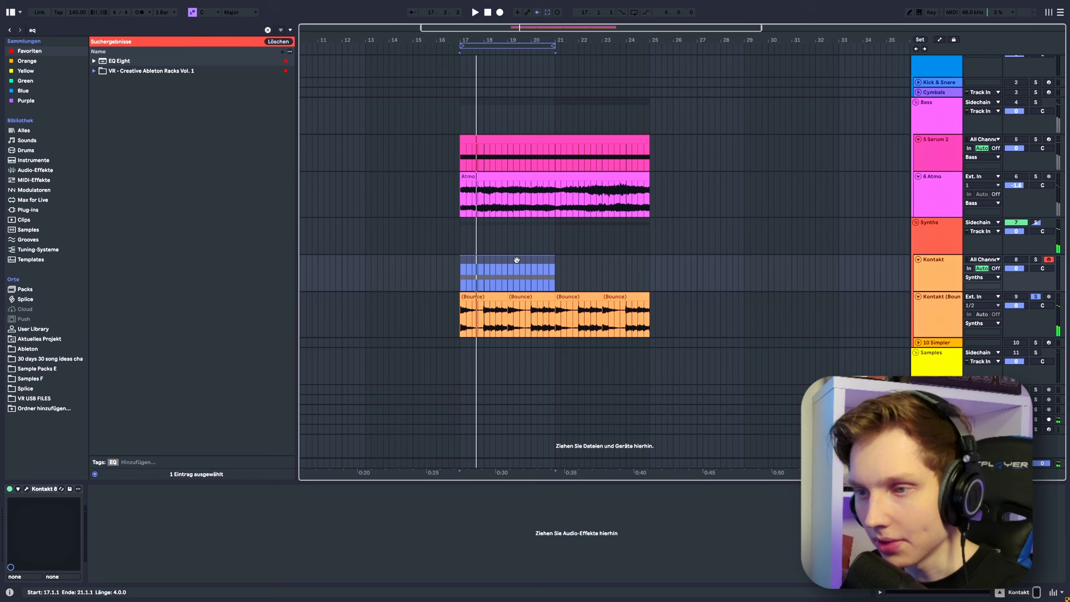
Stop playback, reactivate the Kontakt clip, solo its track and load the Hybrid Cinematic - Mid Loops (STR) preset in Damage 2.
key("space")
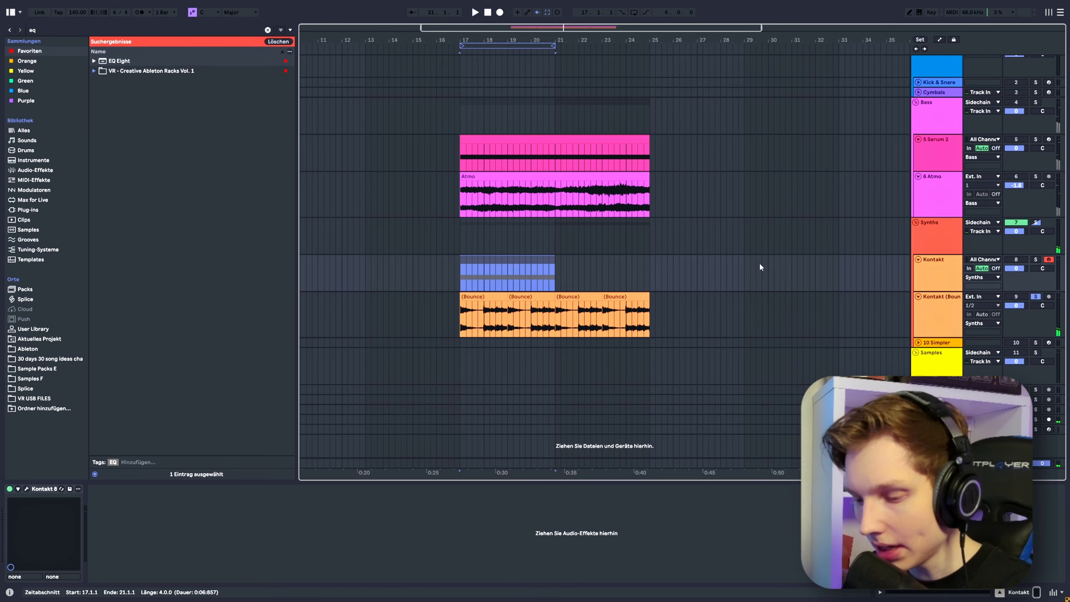
key("0")
left_click(1035, 261)
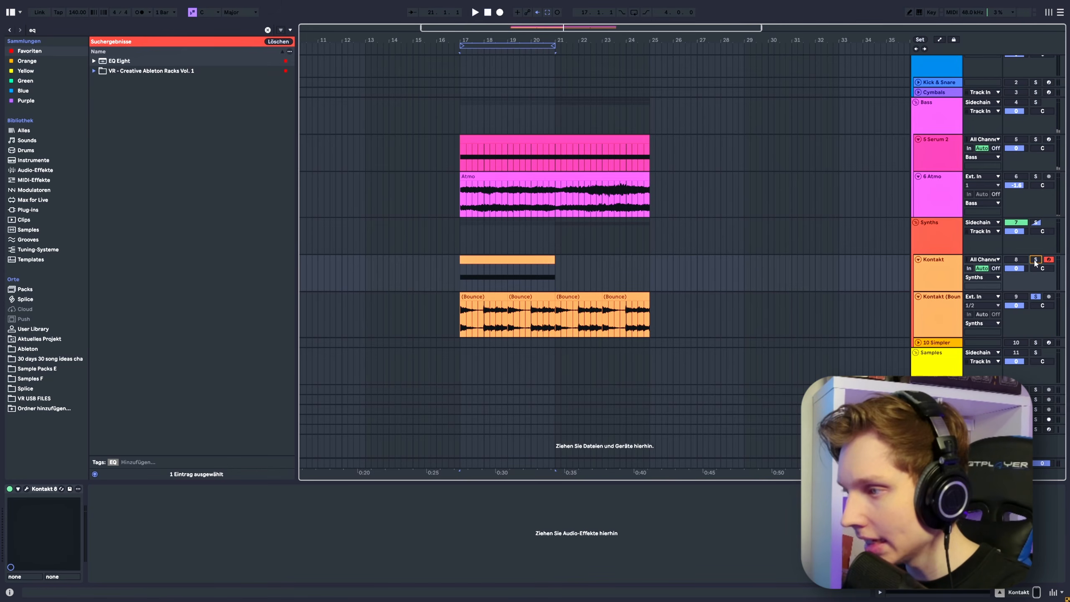
left_click(27, 488)
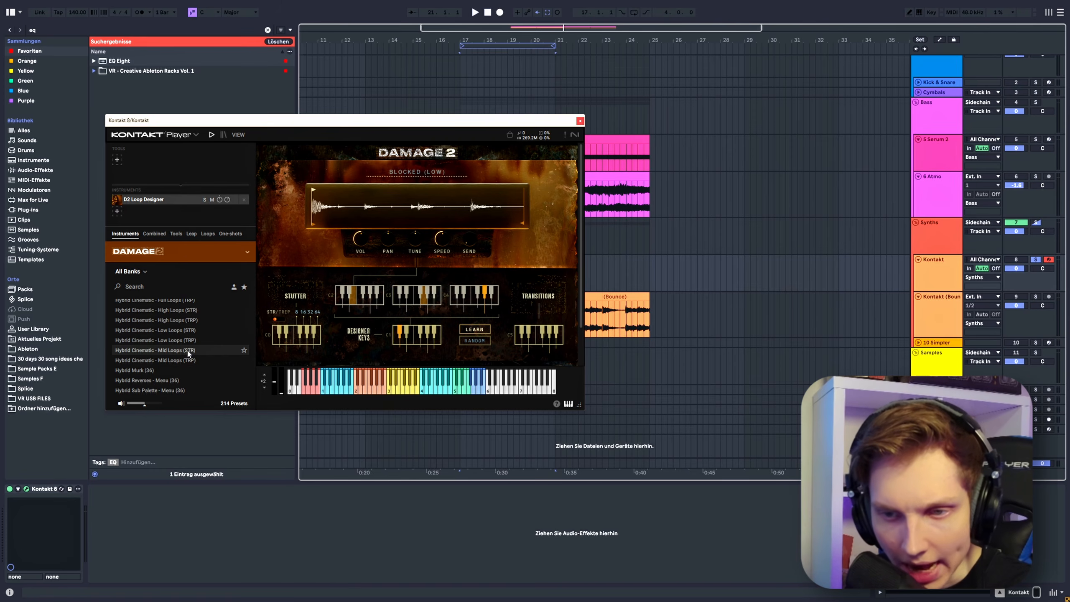
left_click(198, 350)
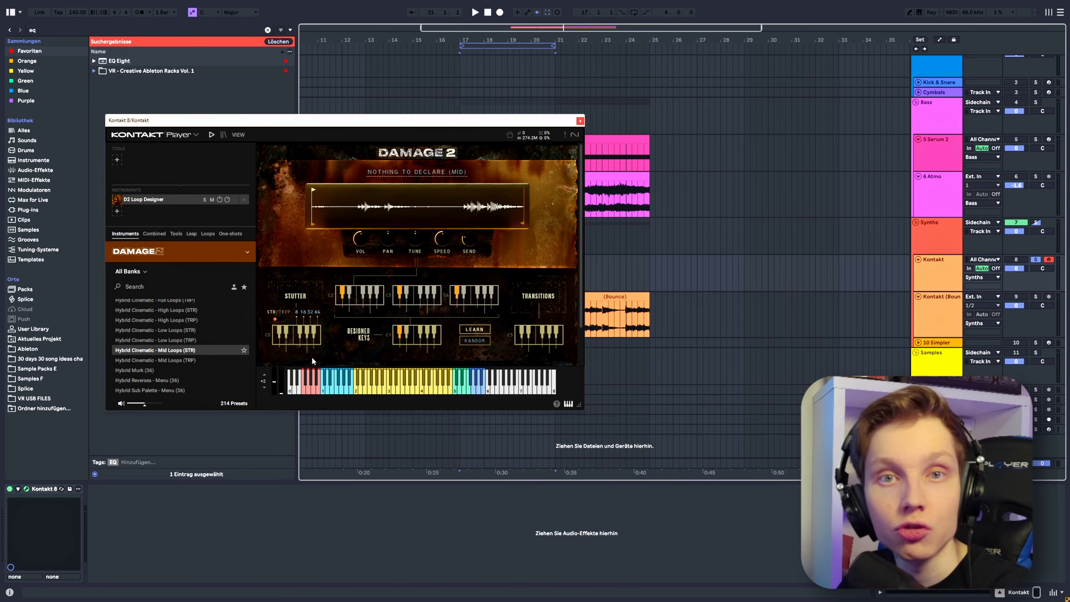
Audition several mid loops of the loaded Damage 2 preset on the virtual keyboard, including Stealth Mission and Time Crunch.
left_click(385, 391)
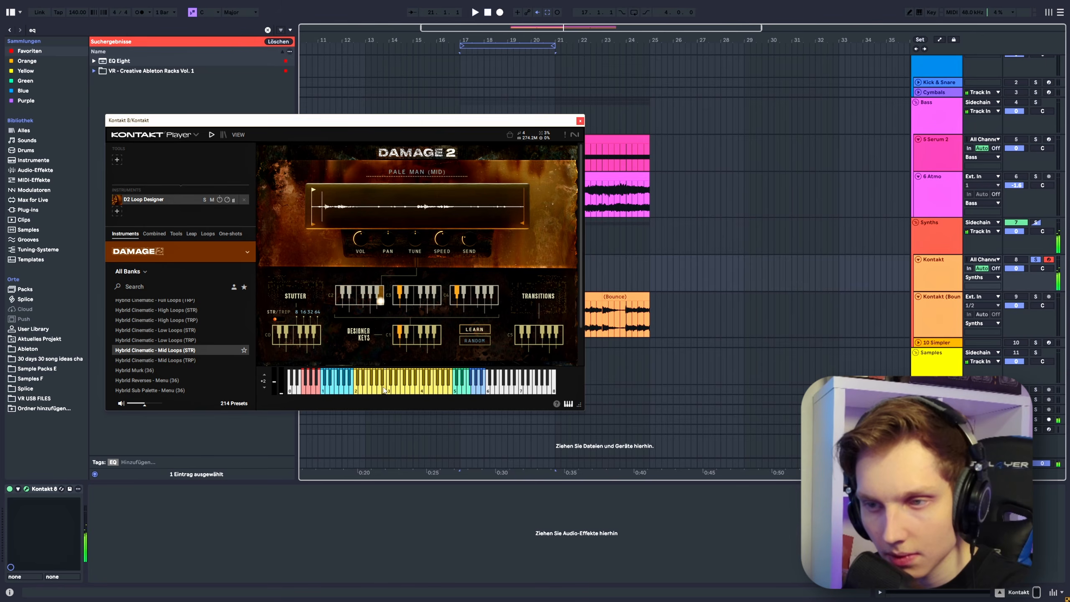
left_click(374, 392)
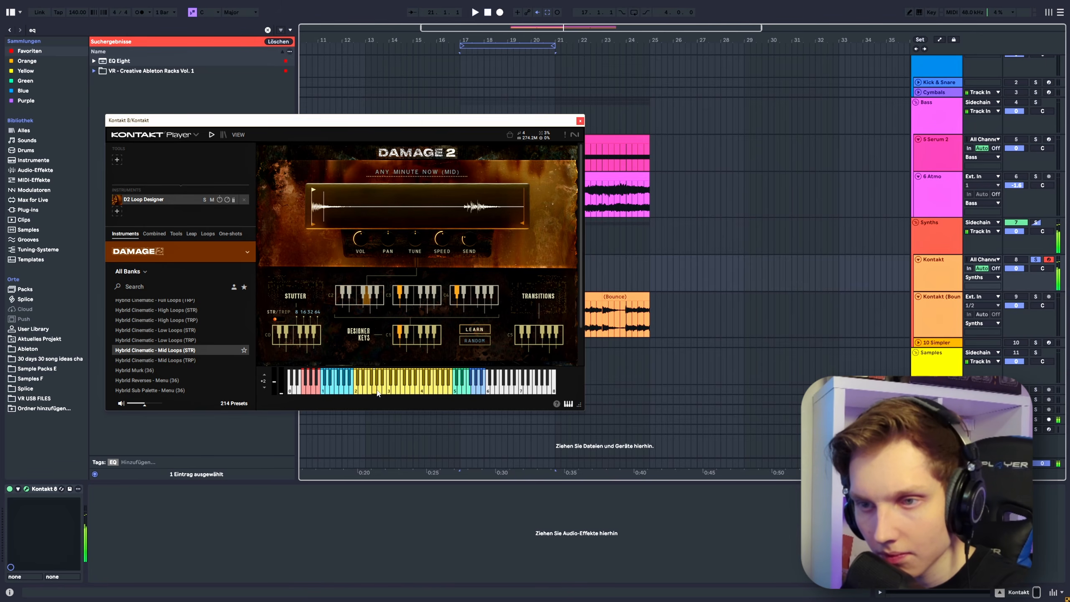
left_click(429, 392)
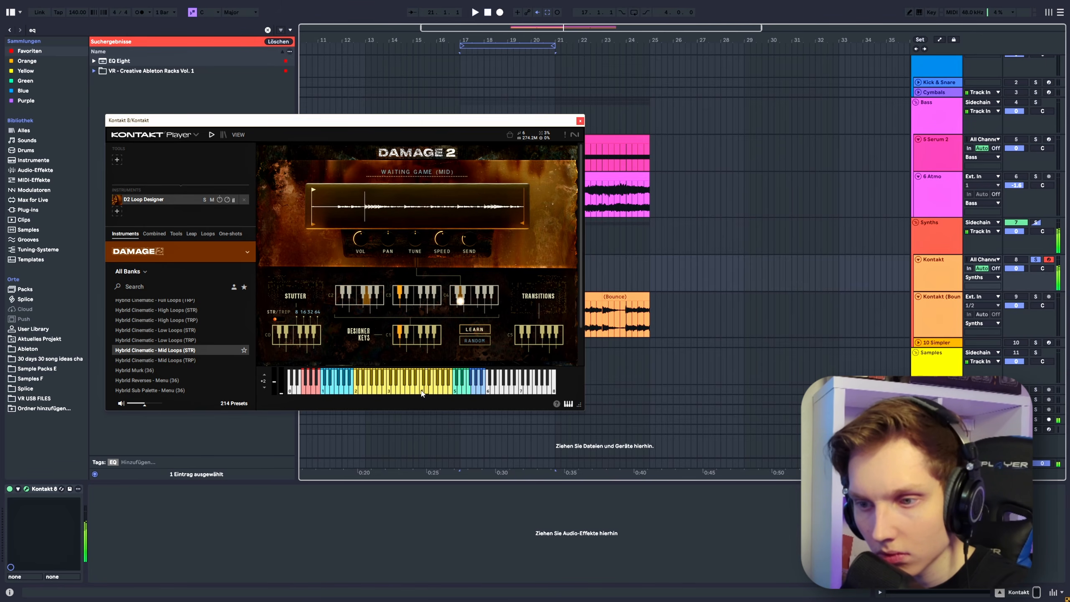
left_click(420, 392)
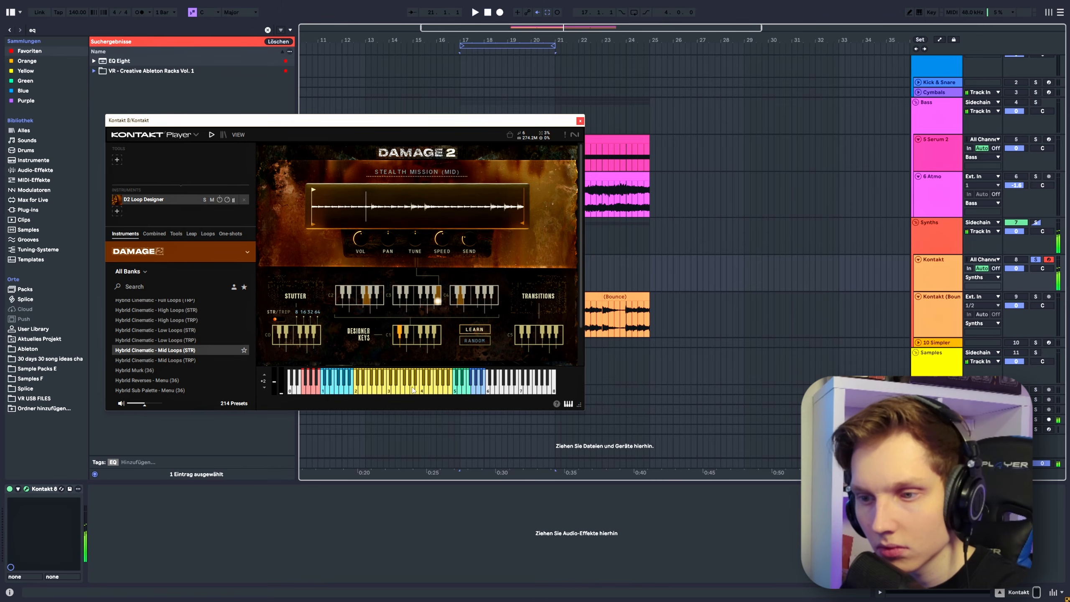
left_click(410, 390)
left_click(413, 383)
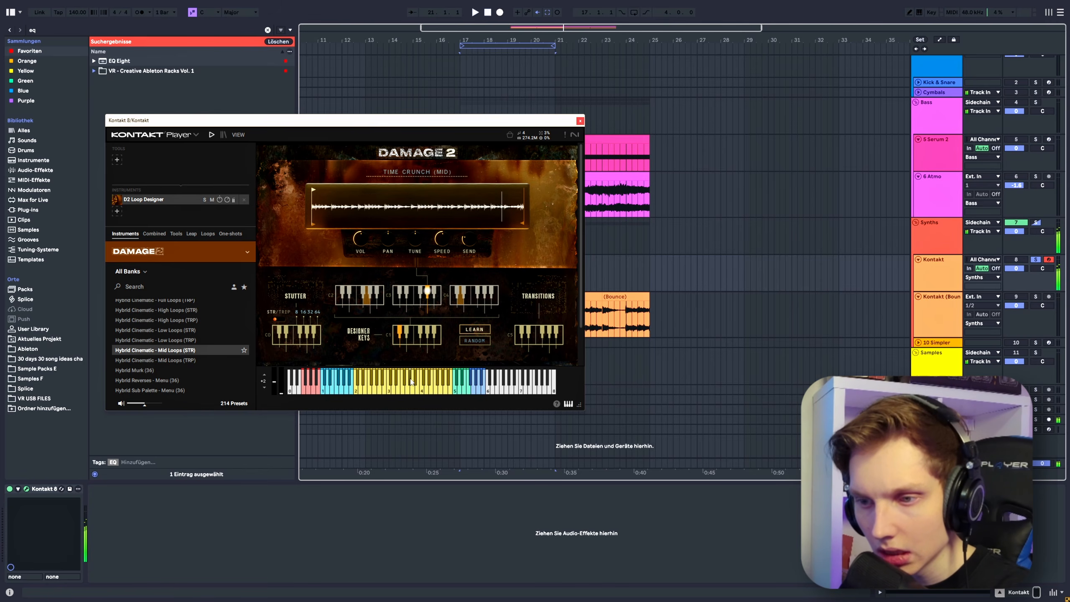
Open the Kontakt MIDI clip, set its note to G#1 and play it with the Damage 2 window kept in view.
left_click_drag(569, 120, 508, 374)
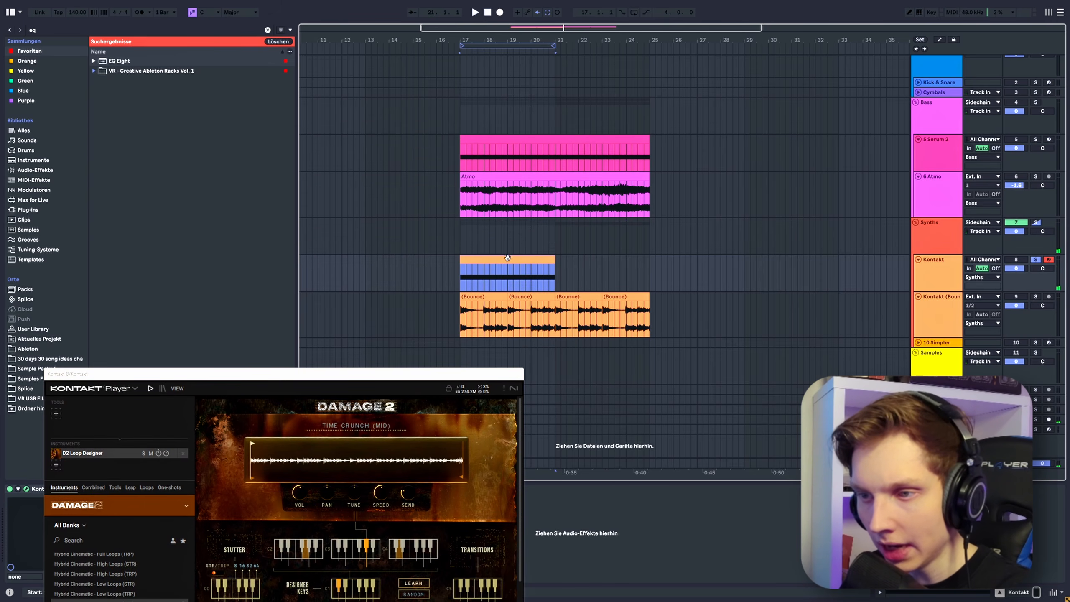
double_click(508, 258)
key("space")
left_click_drag(489, 313, 398, 164)
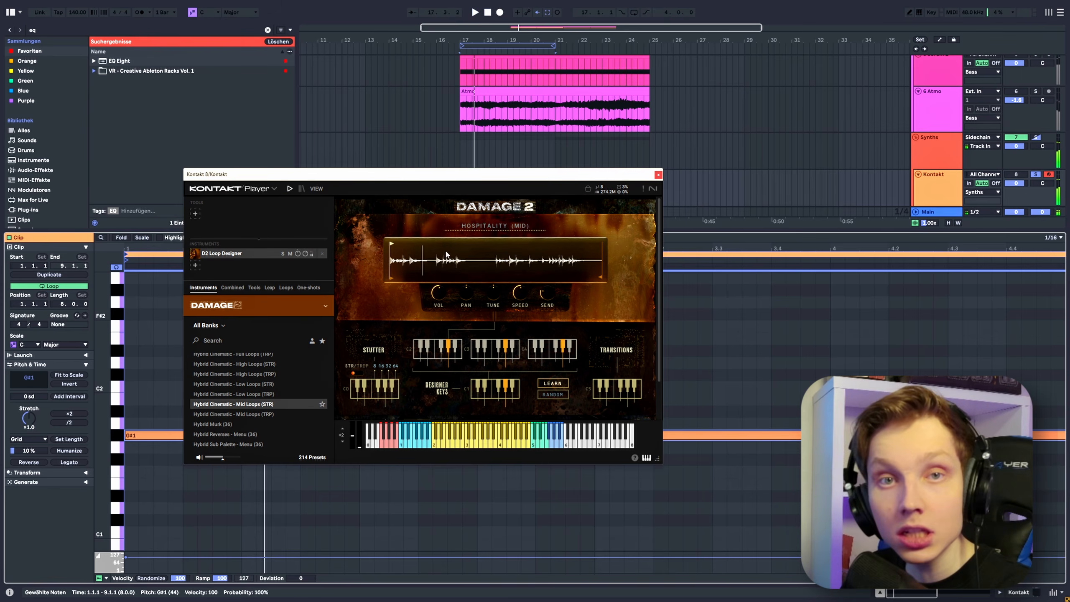
Try a faster speed for the Hospitality (Mid) loop during playback and return it to 1x.
mouse_move(494, 298)
left_mouse_down()
mouse_move(490, 267)
mouse_move(490, 286)
left_mouse_up()
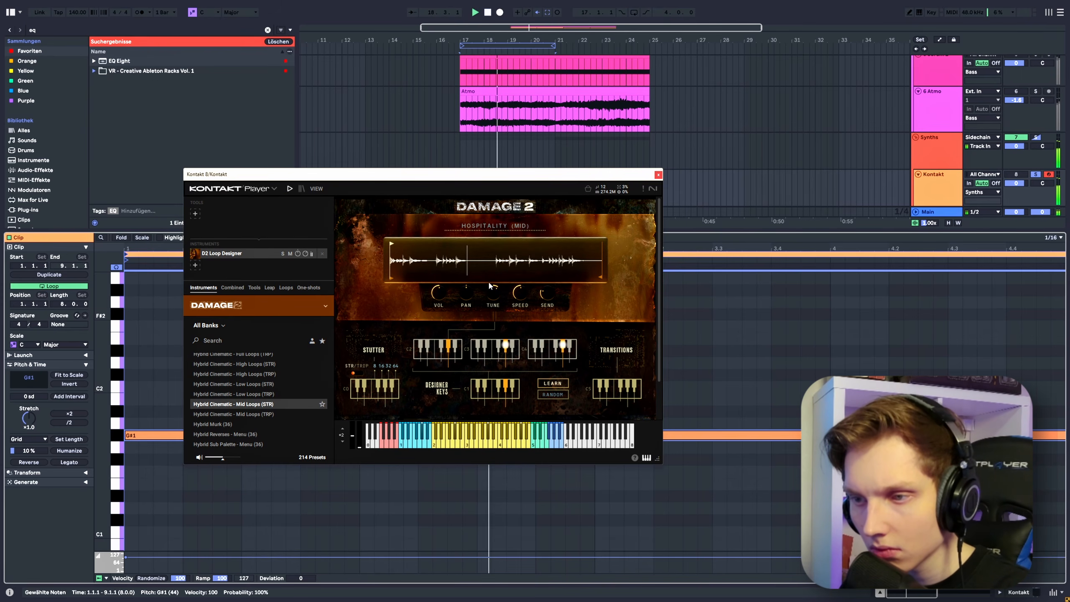
left_click_drag(515, 177, 478, 165)
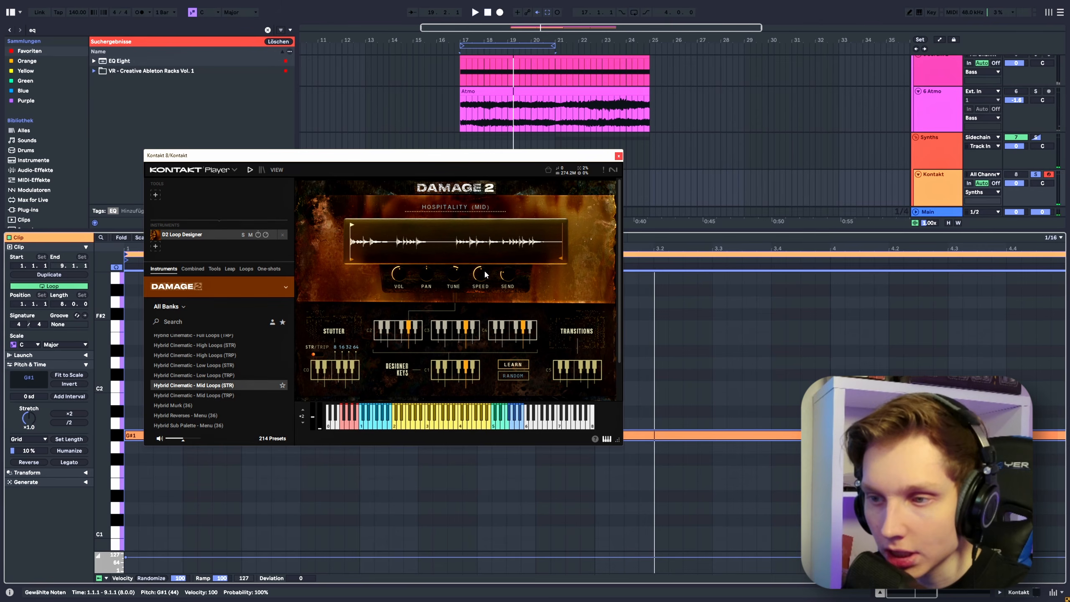
left_click_drag(480, 276, 480, 270)
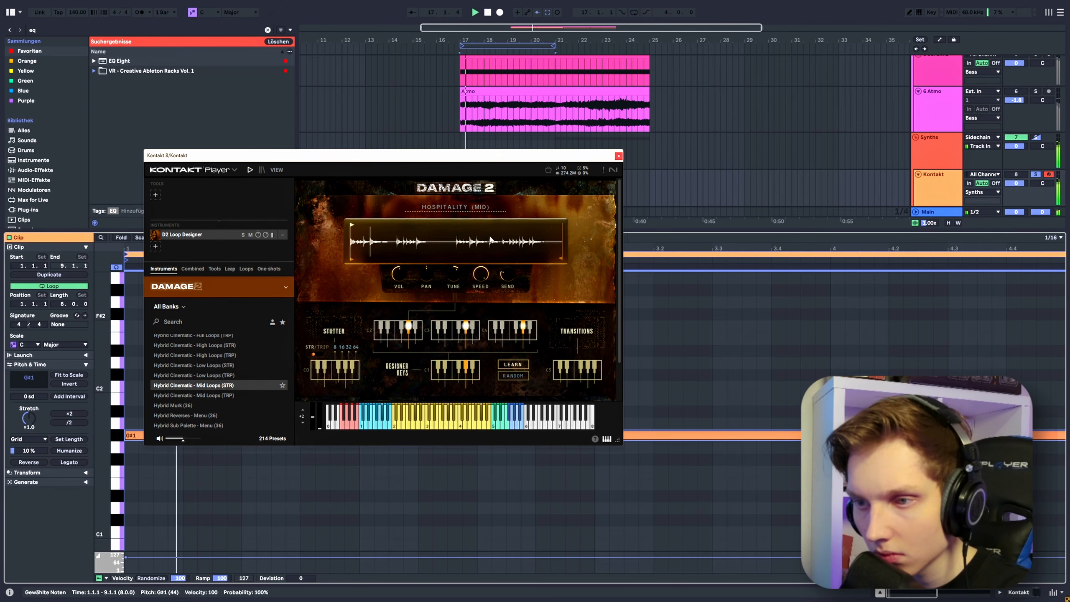
left_click_drag(481, 274, 477, 292)
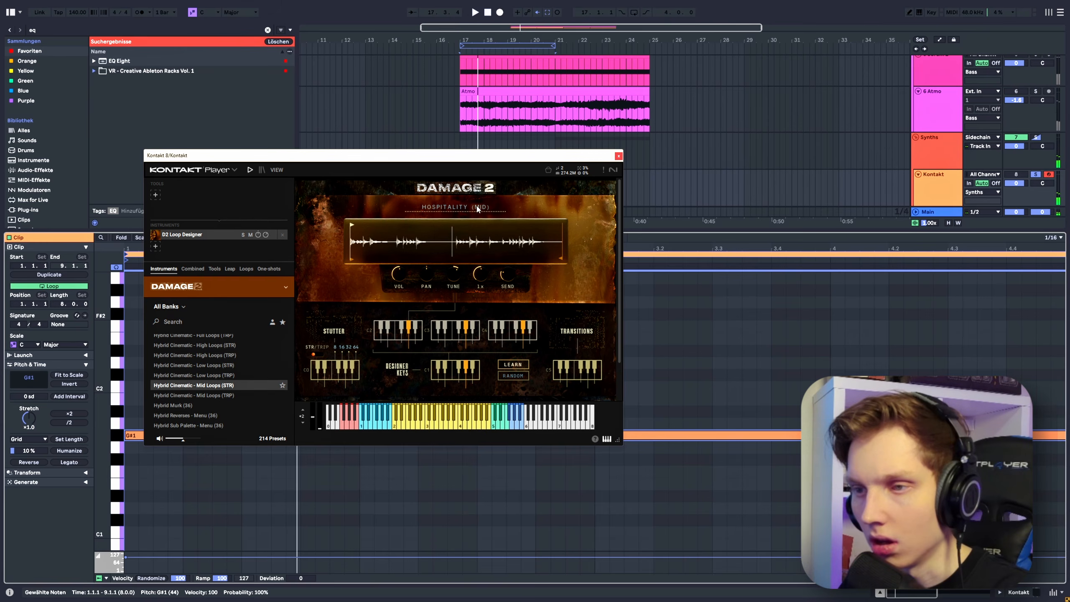
Close the Kontakt window and bounce the Hospitality (Mid) MIDI clip from bars 17 to 21 to a new track.
left_click(930, 189)
left_click(619, 156)
scroll(618, 160, "down", 1)
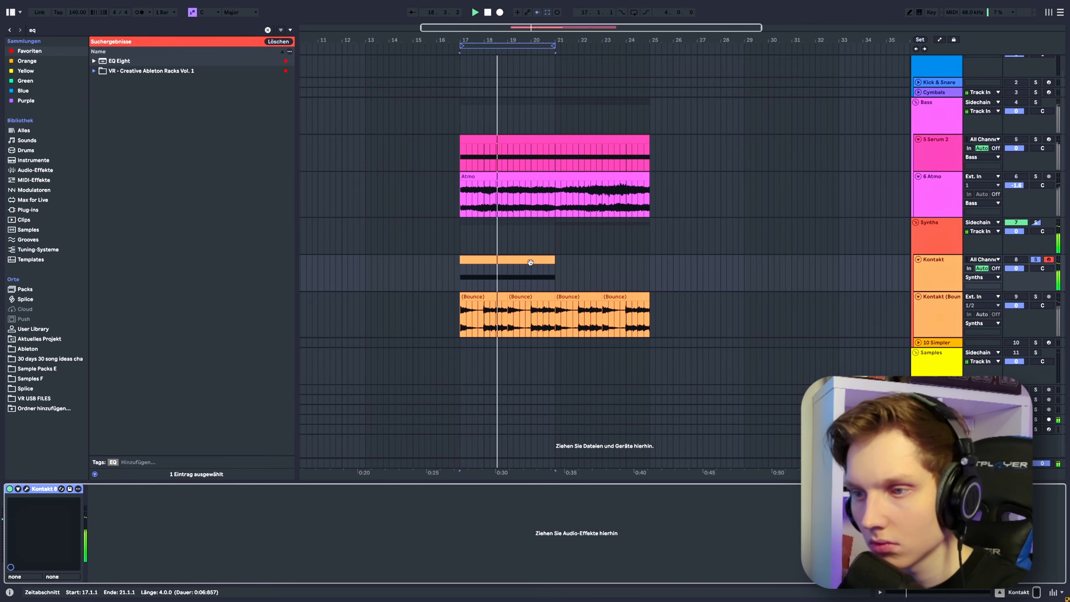
right_click(530, 262)
left_click(566, 413)
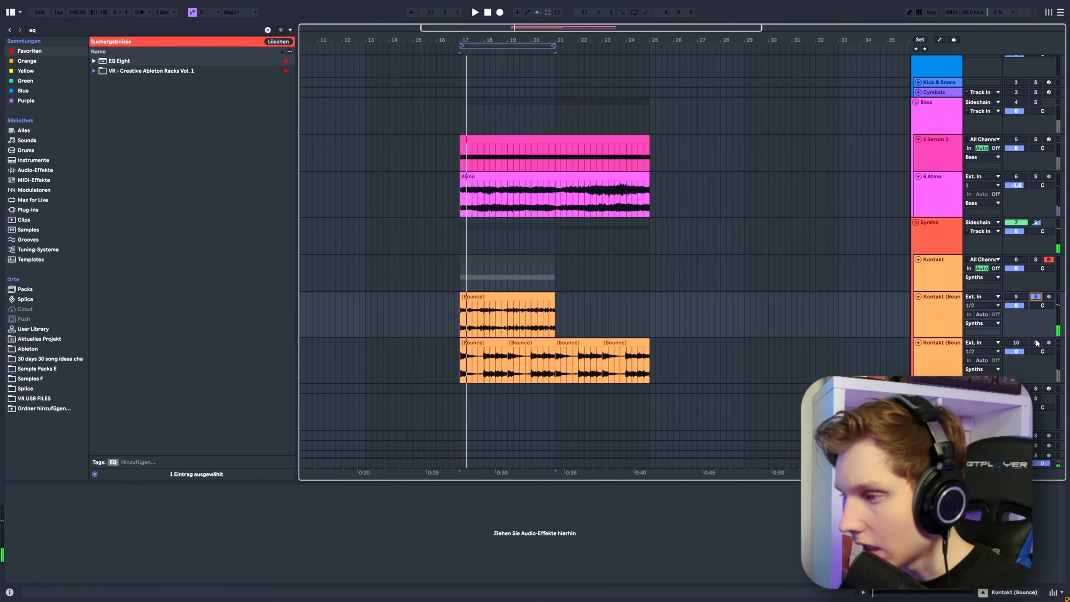
Play both bounced Kontakt loops soloed together and add EQ Eight to the first loop's track.
left_click(1035, 344)
key("space")
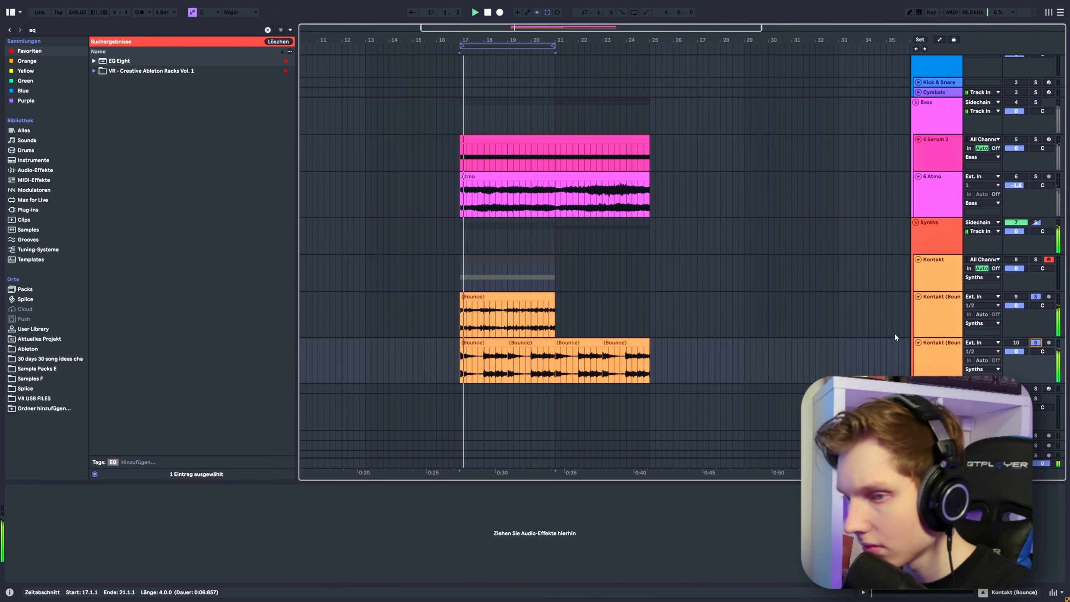
left_click(50, 30)
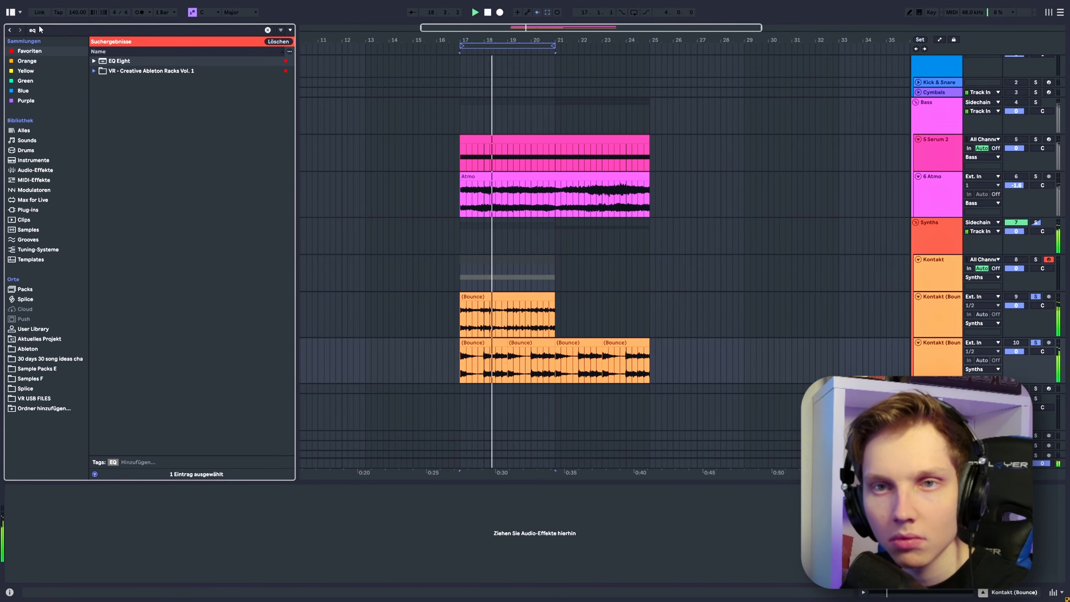
left_click(122, 61)
double_click(122, 62)
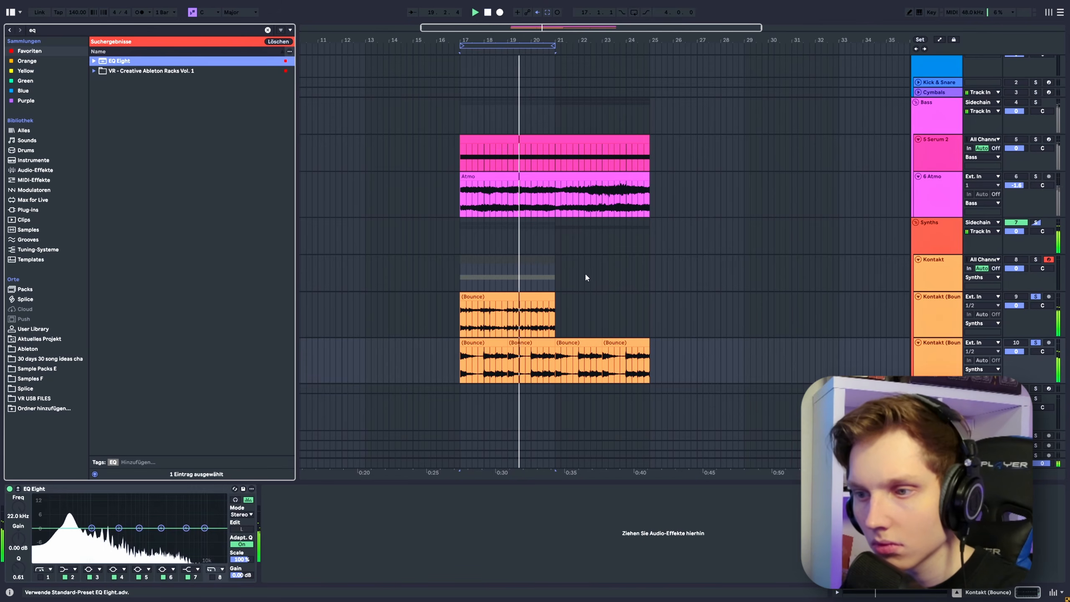
Add EQ Eight to the newly bounced loop's track and enable band 1 as a low cut at 95.8 Hz.
left_click(940, 311)
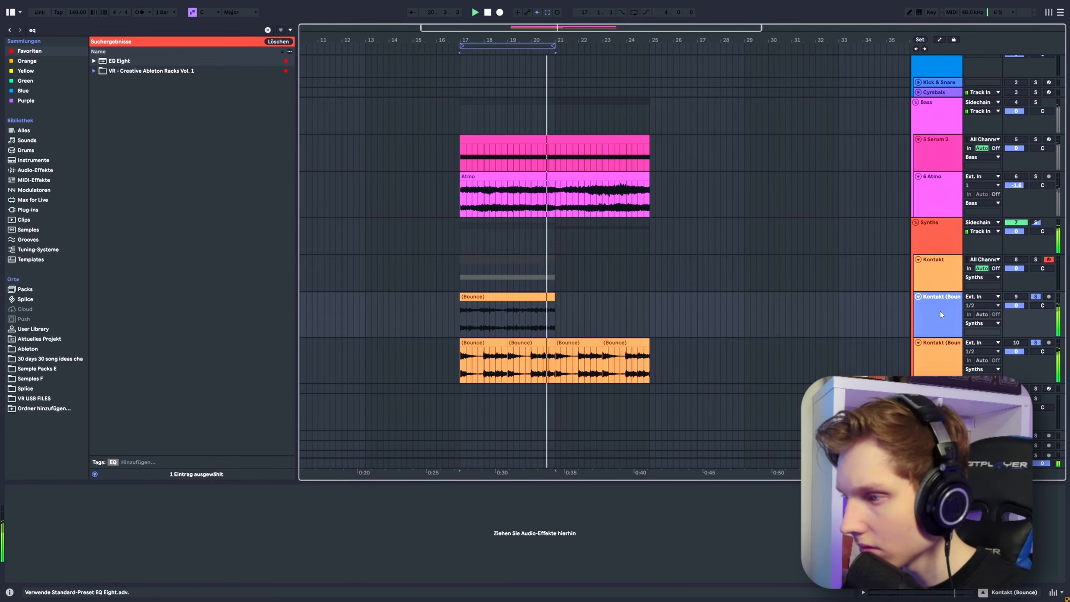
left_click(245, 132)
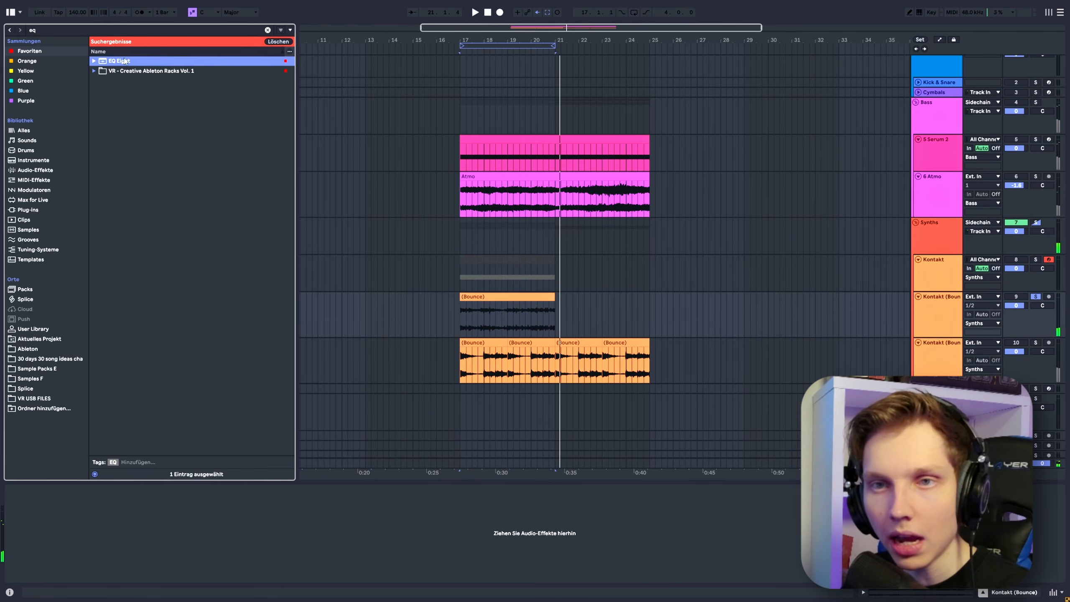
key("Return")
left_click(48, 577)
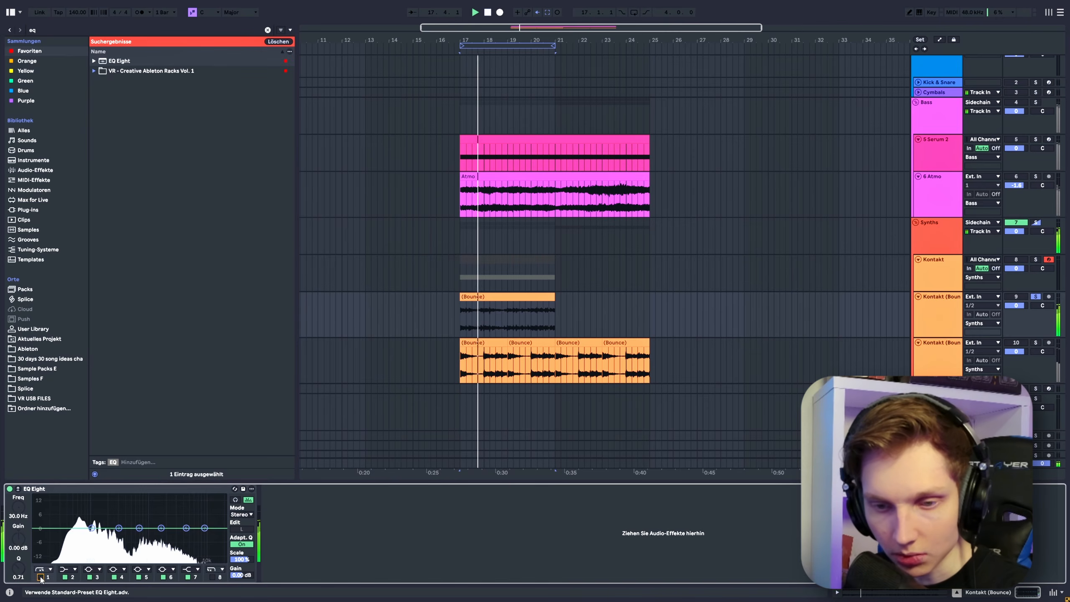
left_click_drag(61, 529, 91, 537)
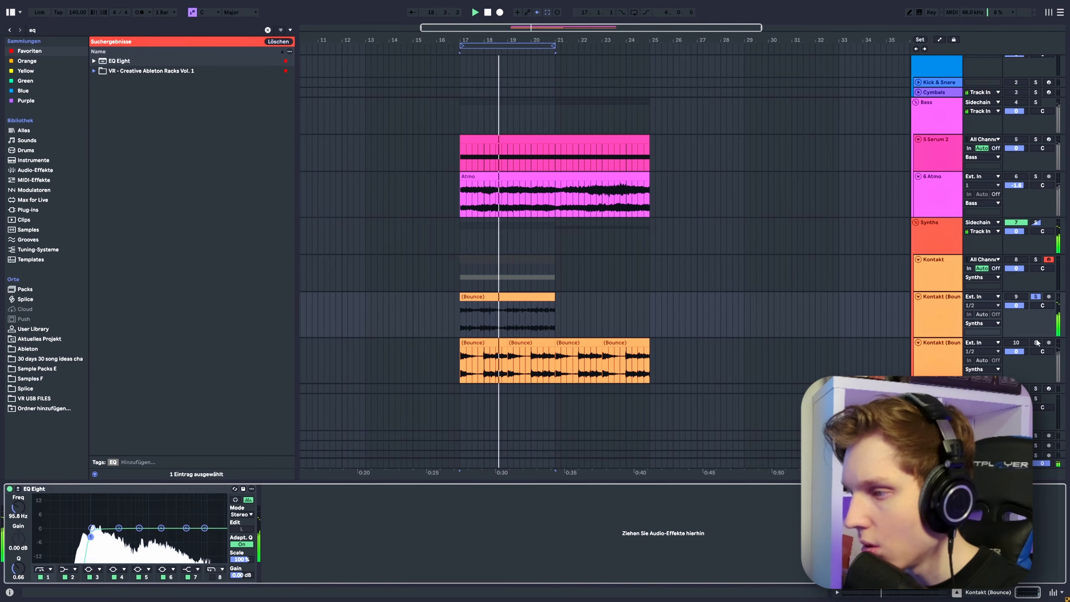
Play both bounced loops together and duplicate the new one to fill bars 17 to 25, returning to bar 17.
left_click(557, 347)
scroll(563, 344, "down", 2)
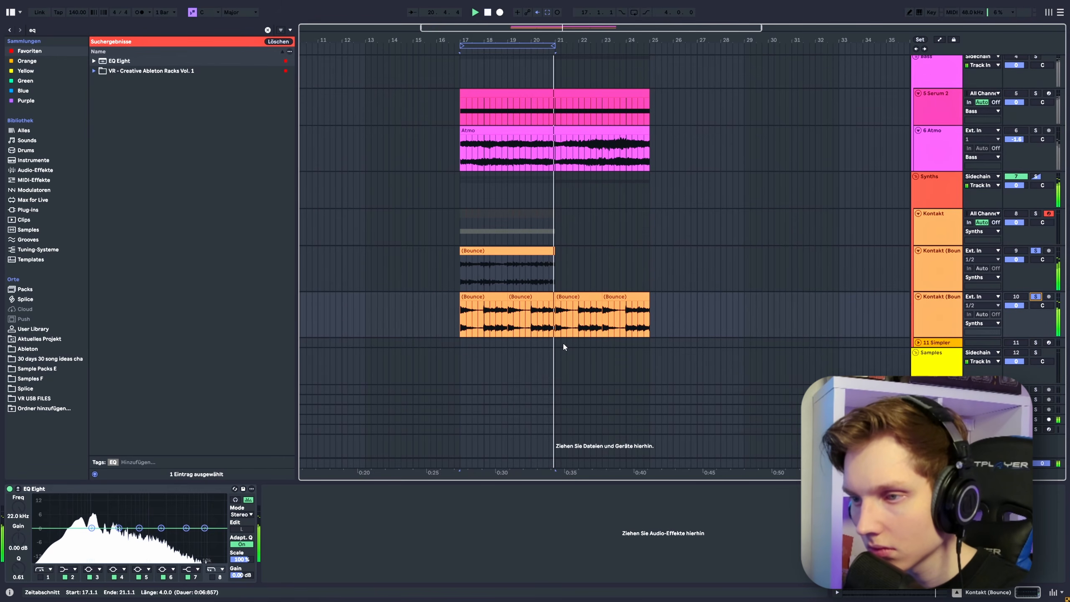
left_click(550, 279)
key("ctrl+d")
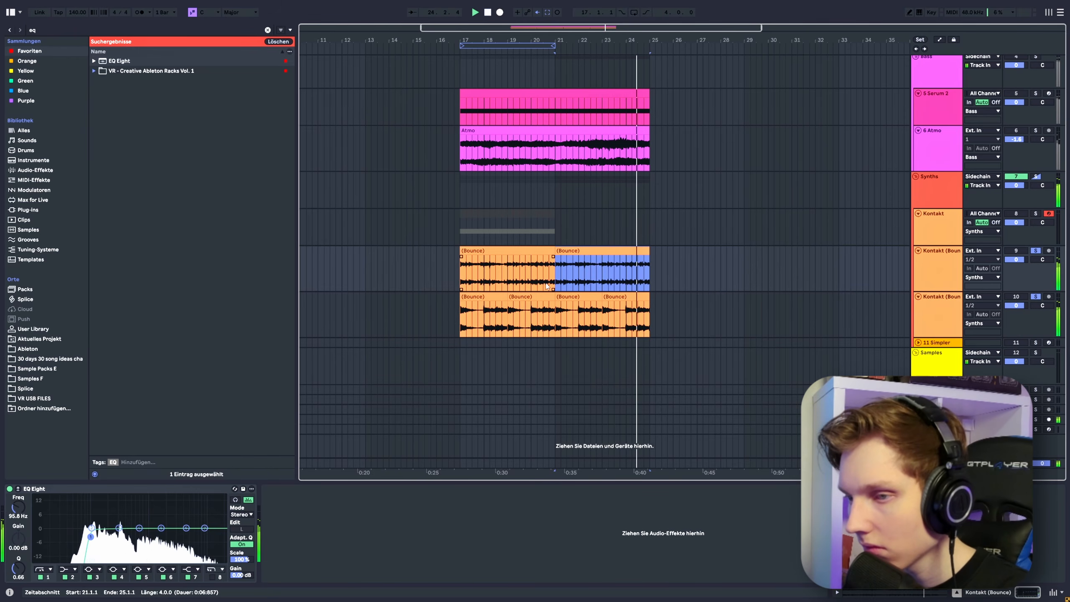
left_click(463, 277)
key("space")
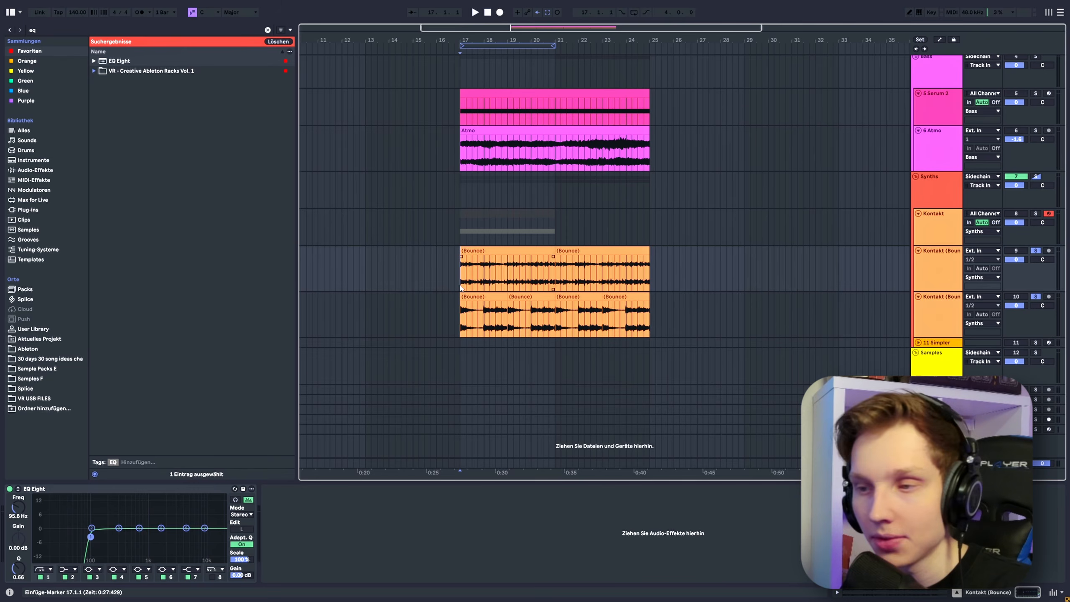
Reactivate the Kontakt MIDI clip, solo its track and audition the Hybrid Swell 04 (4-Beat) transition in Damage 2.
left_click(505, 223)
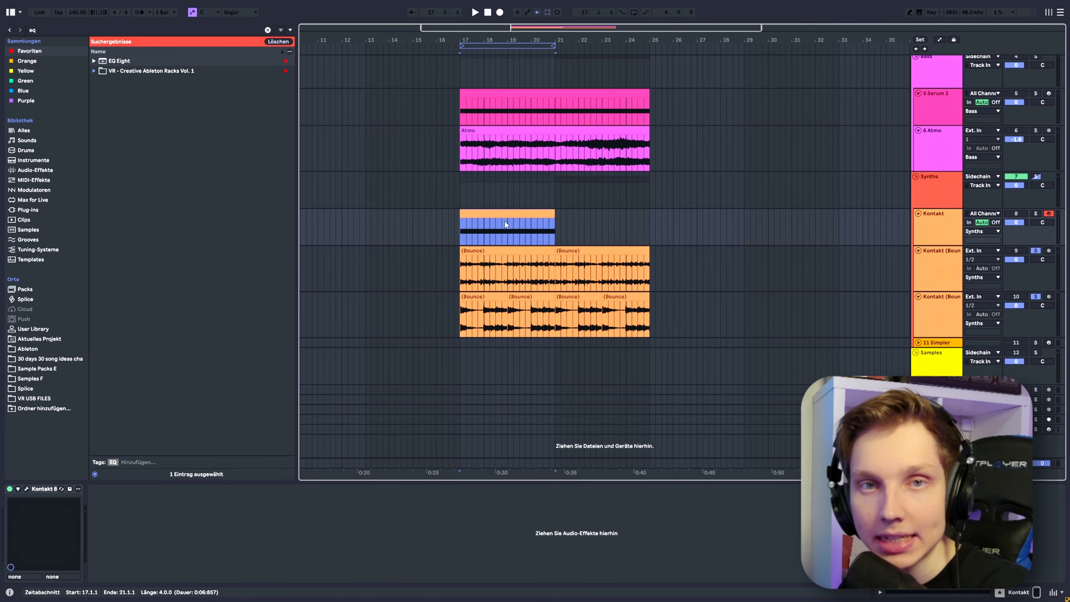
left_click(488, 249)
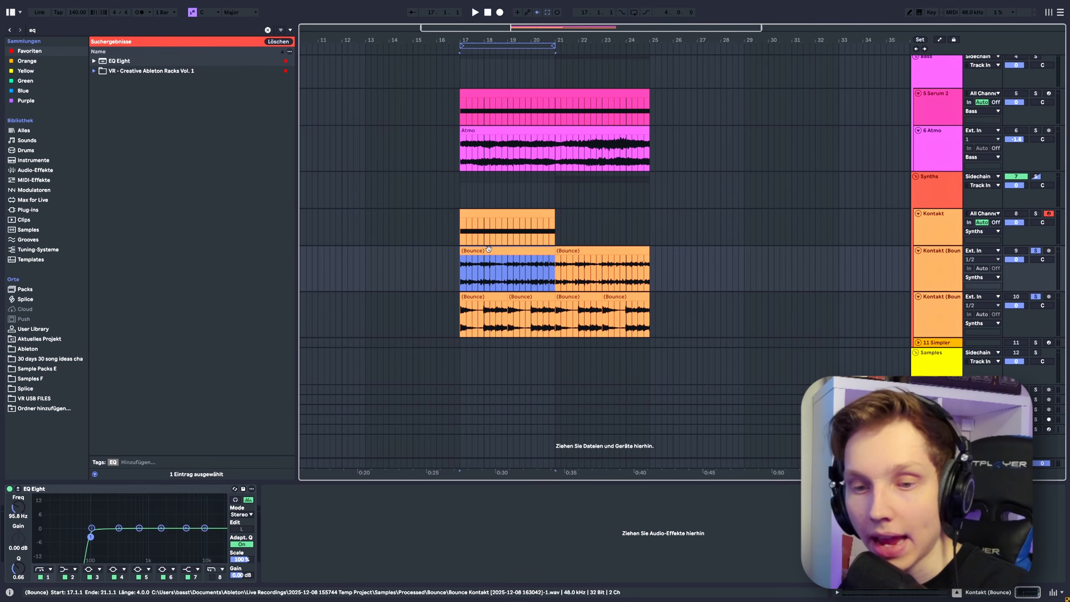
left_click(922, 231)
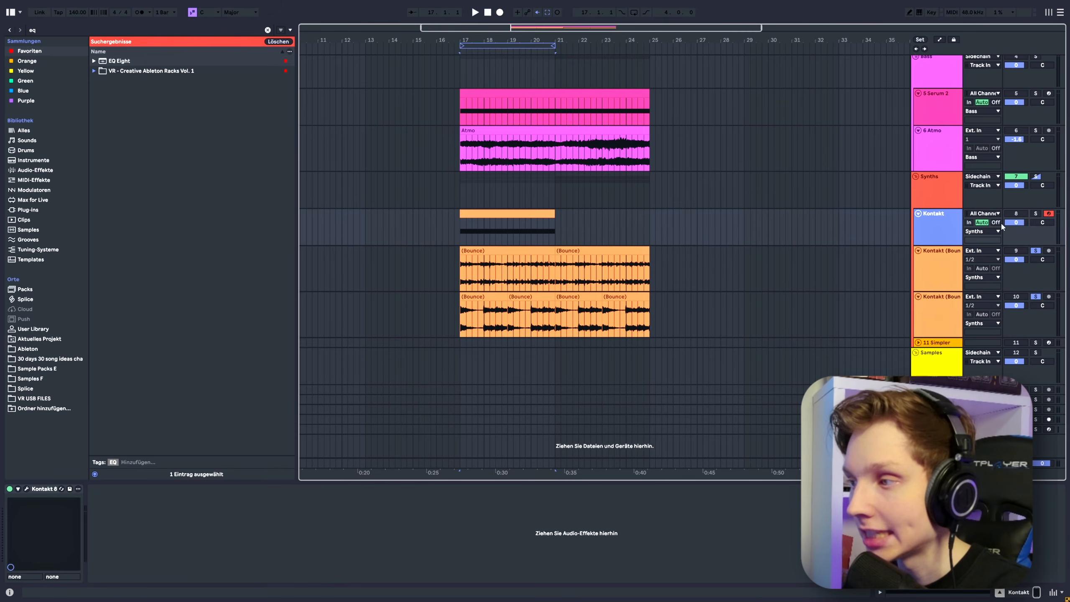
left_click(1035, 213)
left_click(435, 326)
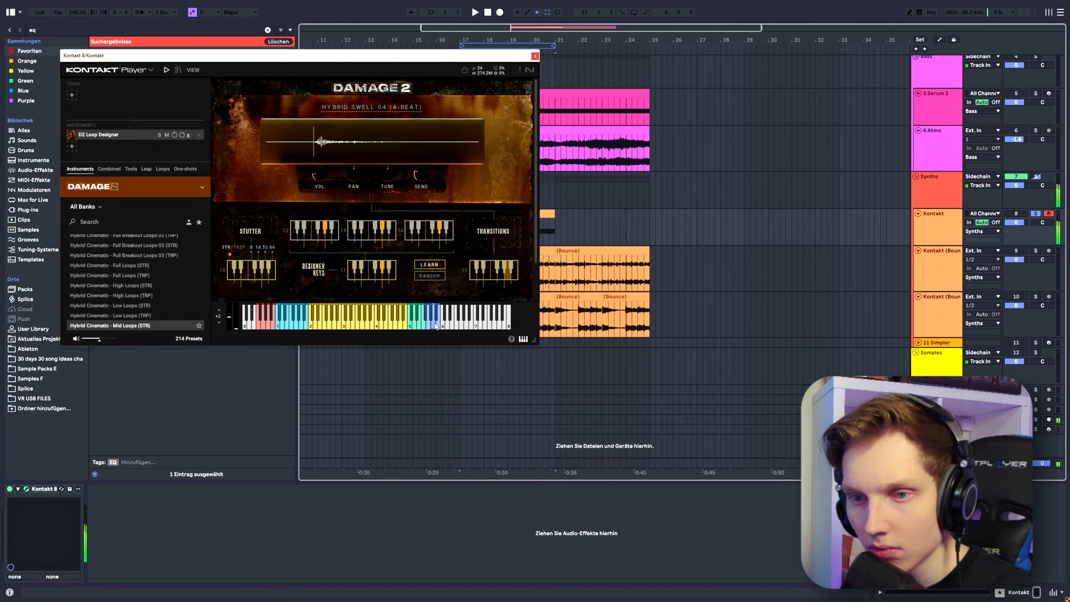
Set the Kontakt MIDI clip's note to A5 for the swell and bounce the clip to a new track.
left_click(535, 56)
double_click(505, 219)
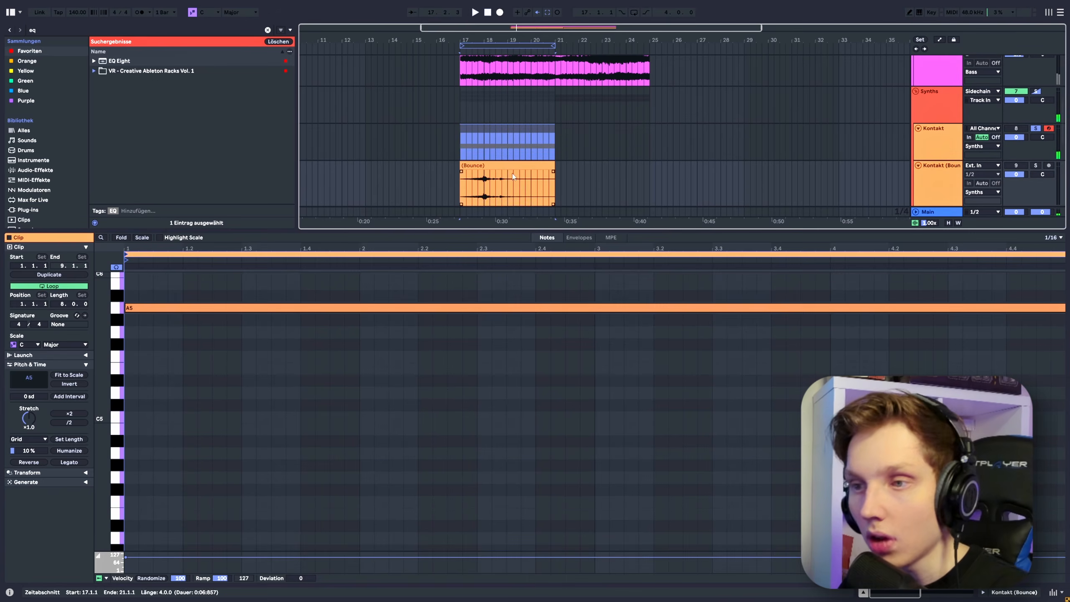
left_click(933, 174)
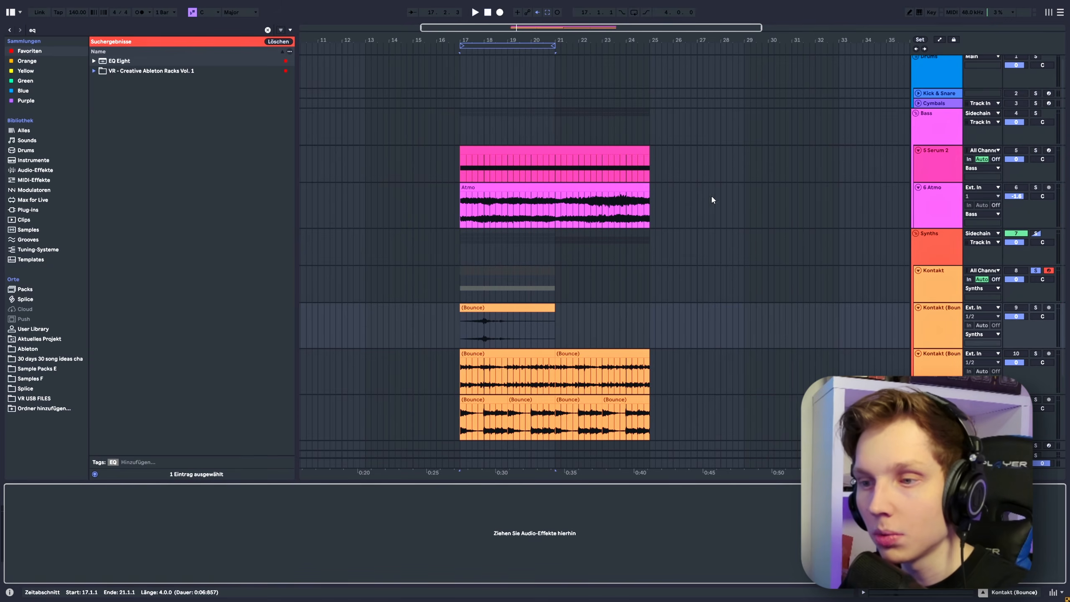
Move the bounced swell clip one bar earlier so that it starts at bar 16.
scroll(710, 198, "down", 3)
scroll(446, 265, "up", 4)
left_click_drag(544, 248, 489, 247)
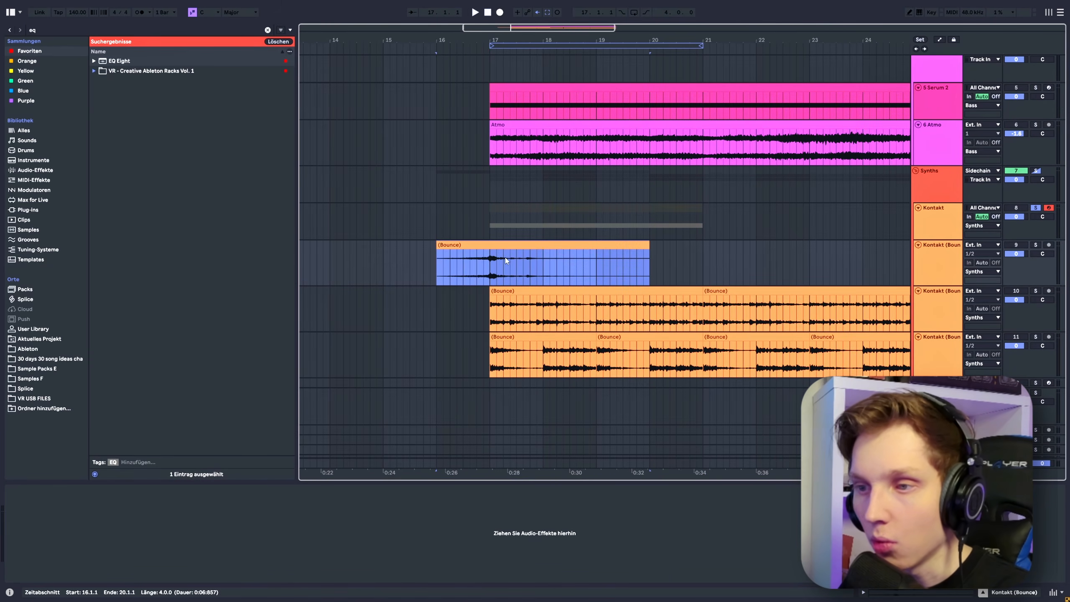
left_click(477, 269)
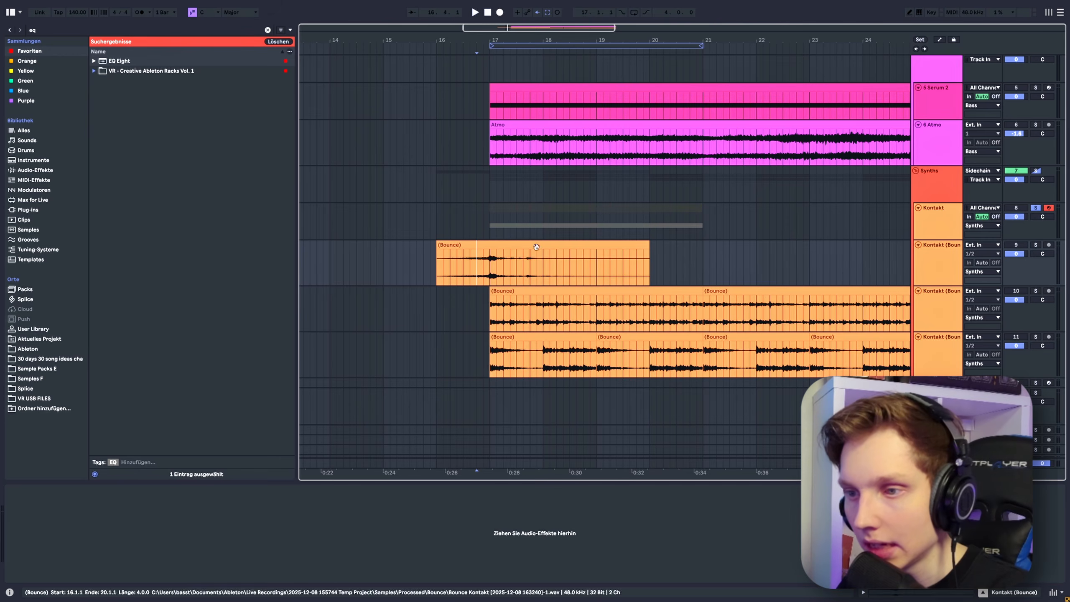
Reactivate the Kontakt MIDI clip at bar 17 and load the It Flourishes (36) preset in Damage 2.
scroll(413, 269, "right", 2)
scroll(413, 270, "up", 1)
scroll(421, 271, "down", 2)
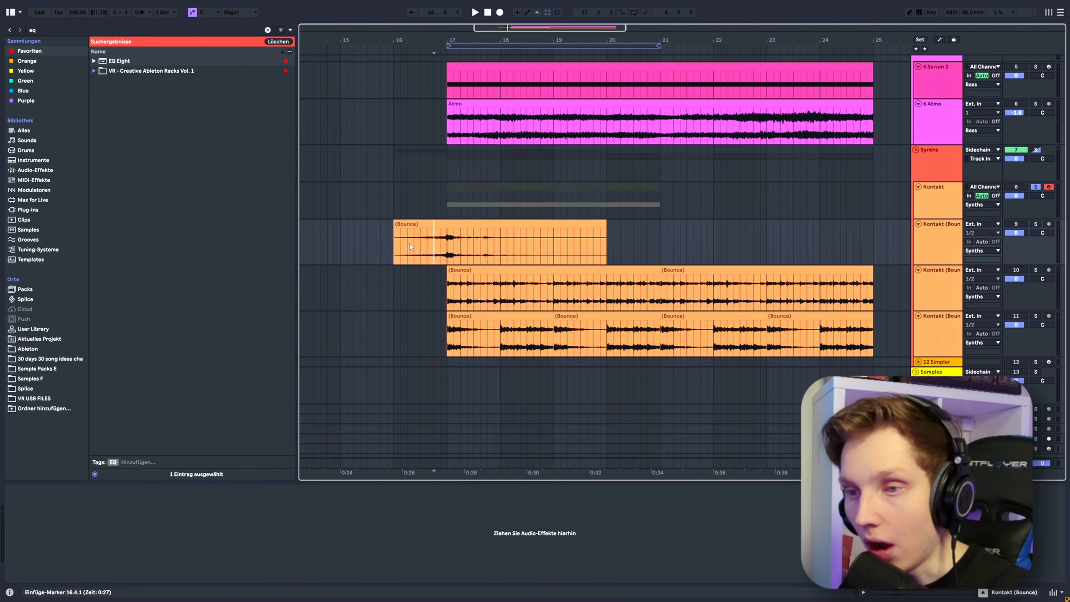
left_click_drag(408, 243, 639, 254)
left_click(395, 252)
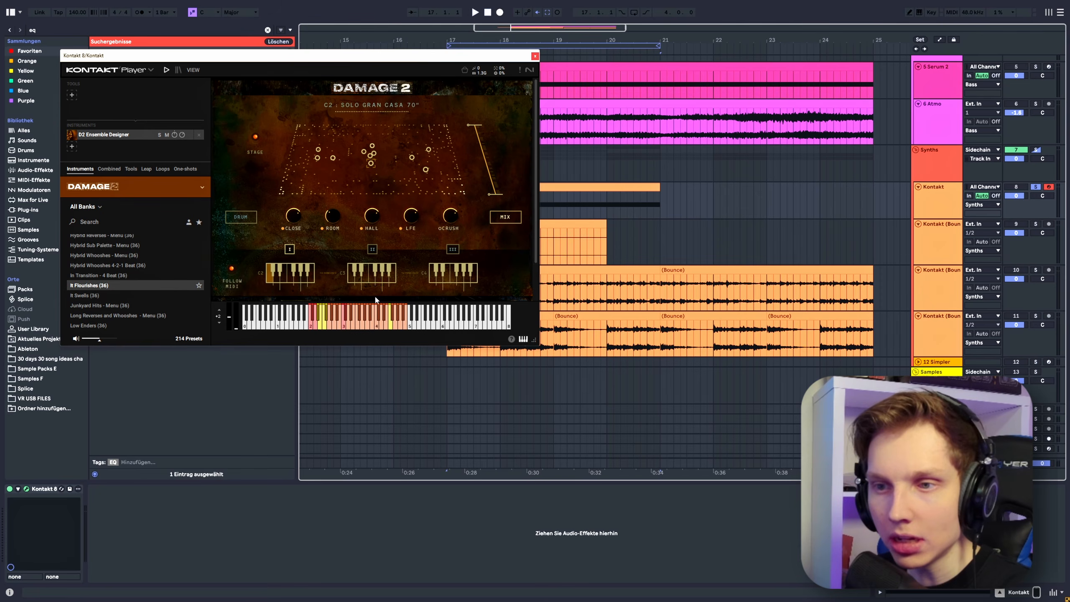
Audition the snares, rims and stick clicks across the mapped keys of the It Flourishes (36) preset.
scroll(145, 286, "down", 10)
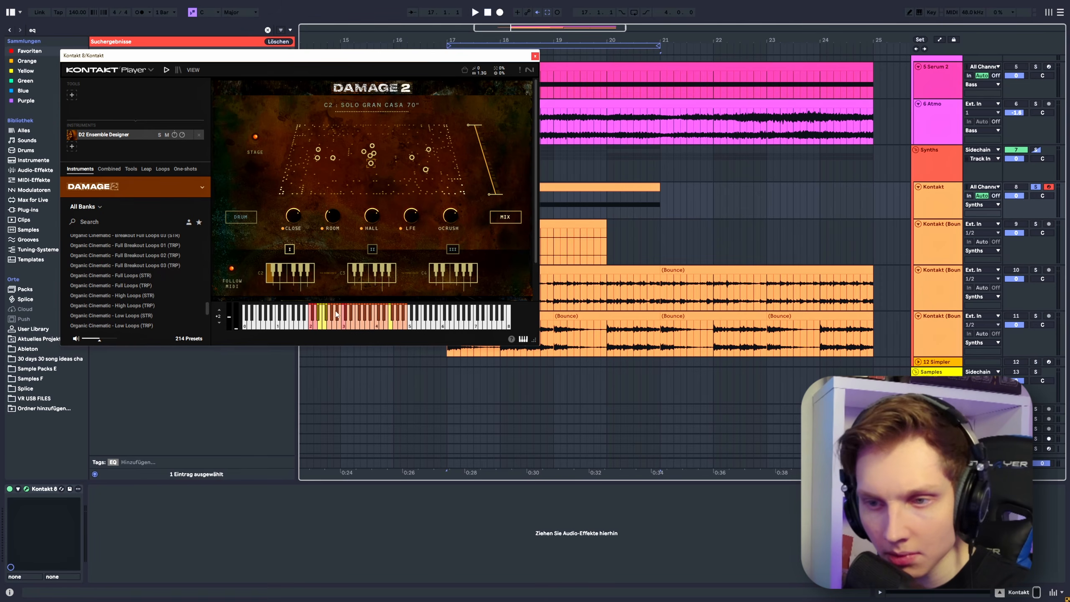
left_click(344, 321)
left_click(391, 325)
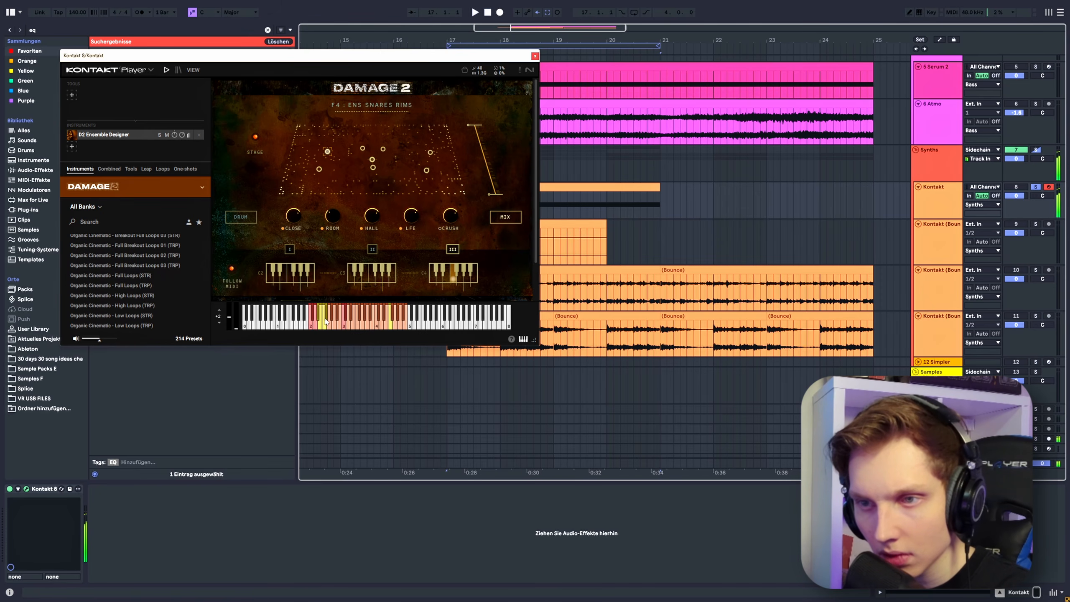
left_click(321, 324)
left_click(327, 324)
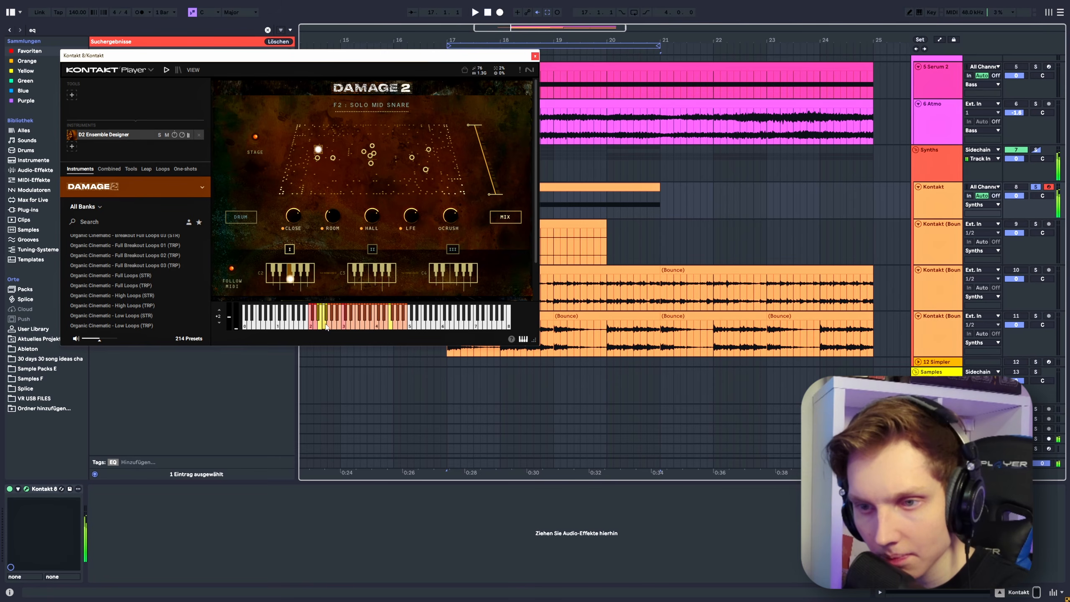
left_click(321, 325)
scroll(174, 306, "up", 10)
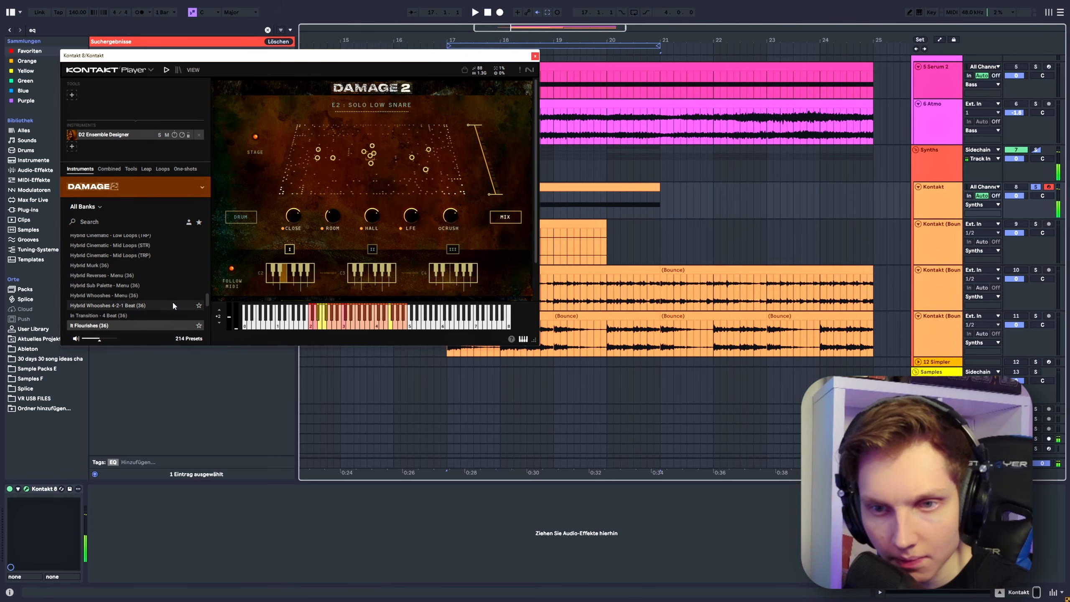
left_click(399, 331)
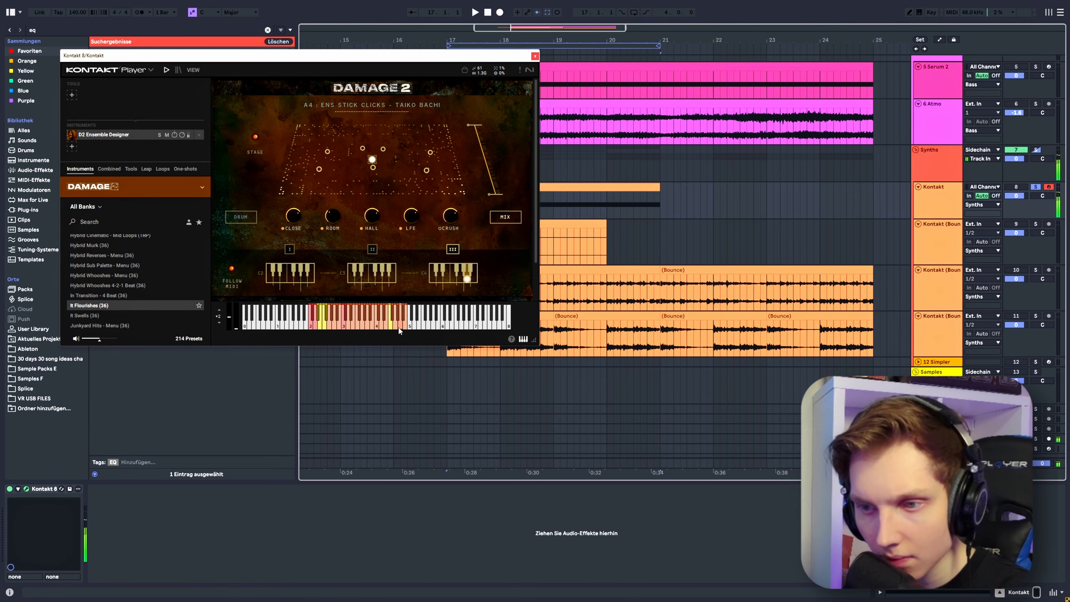
left_click(397, 317)
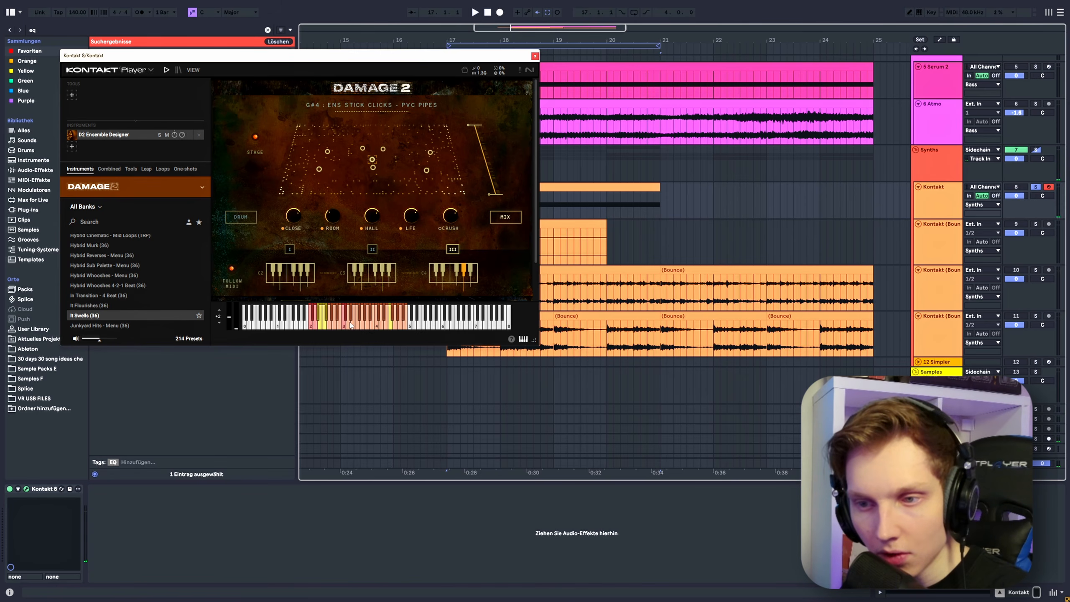
Audition low and high notes of the It Swells (36) preset, including D2, E4 and A2.
left_click(322, 328)
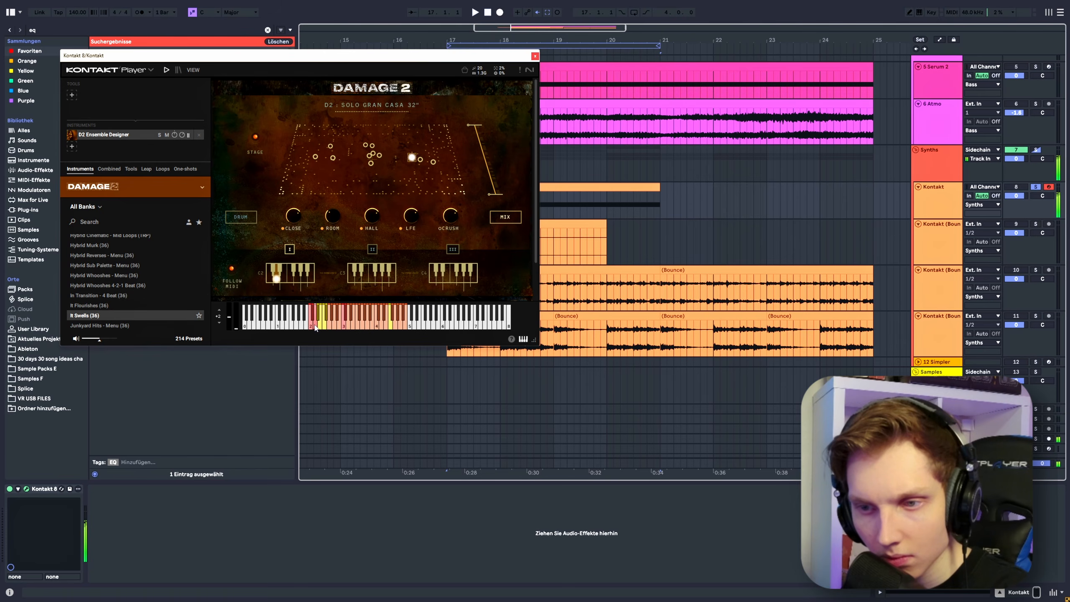
left_click(386, 325)
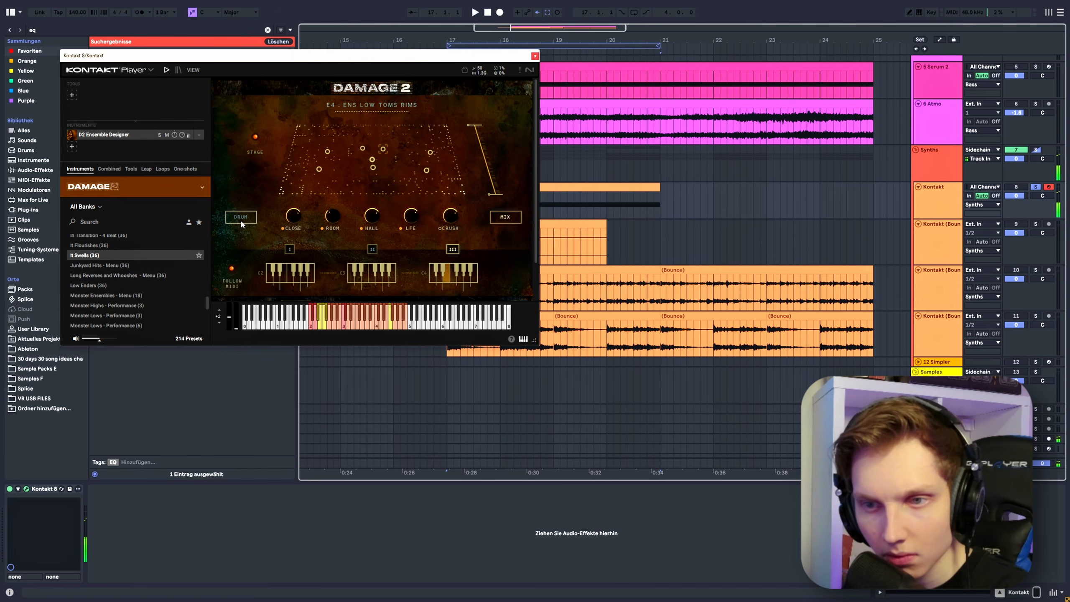
left_click(360, 328)
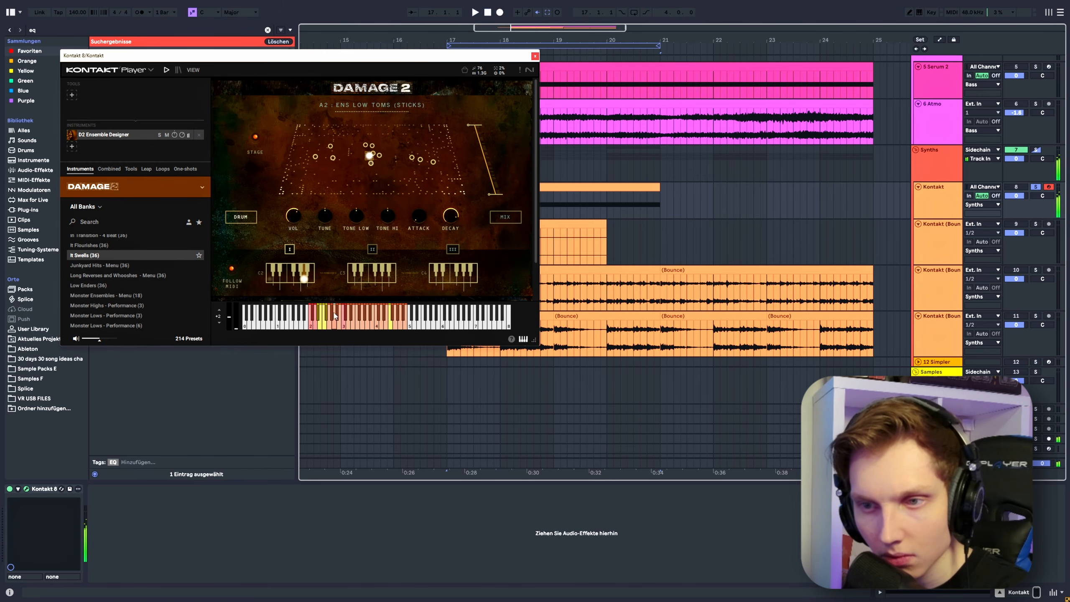
Load the Junkyard Hits - Menu (36) preset and audition several of its slam and debris hits.
left_click(113, 266)
left_click(331, 324)
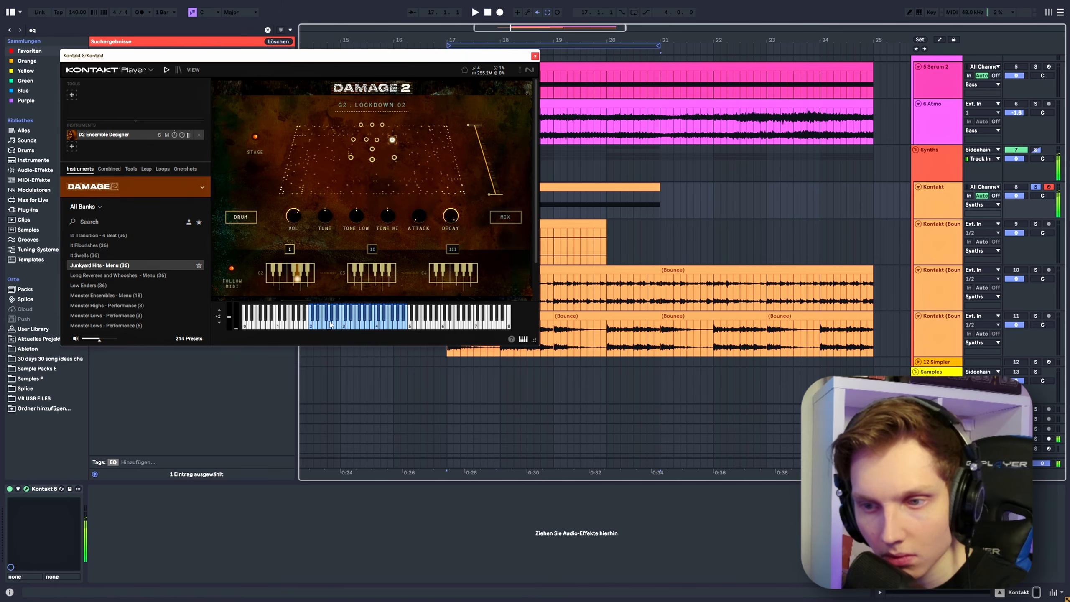
left_click(365, 325)
left_click(401, 325)
left_click(334, 318)
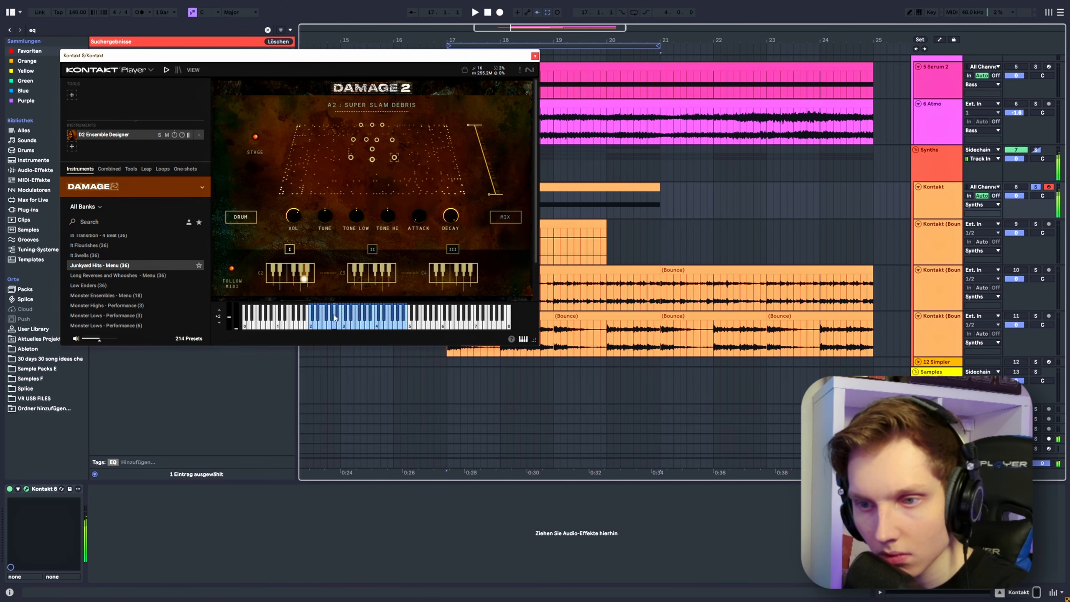
left_click(326, 324)
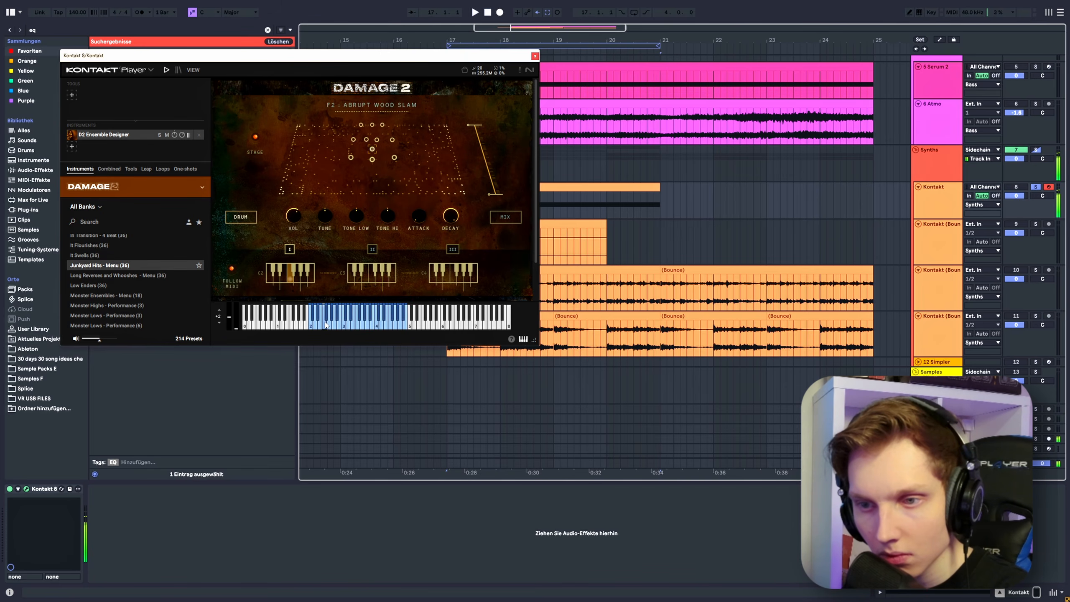
Audition the sounds of Long Reverses and Whooshes - Menu (36) and bounce its 16-bar MIDI clip to a new track.
left_click(126, 276)
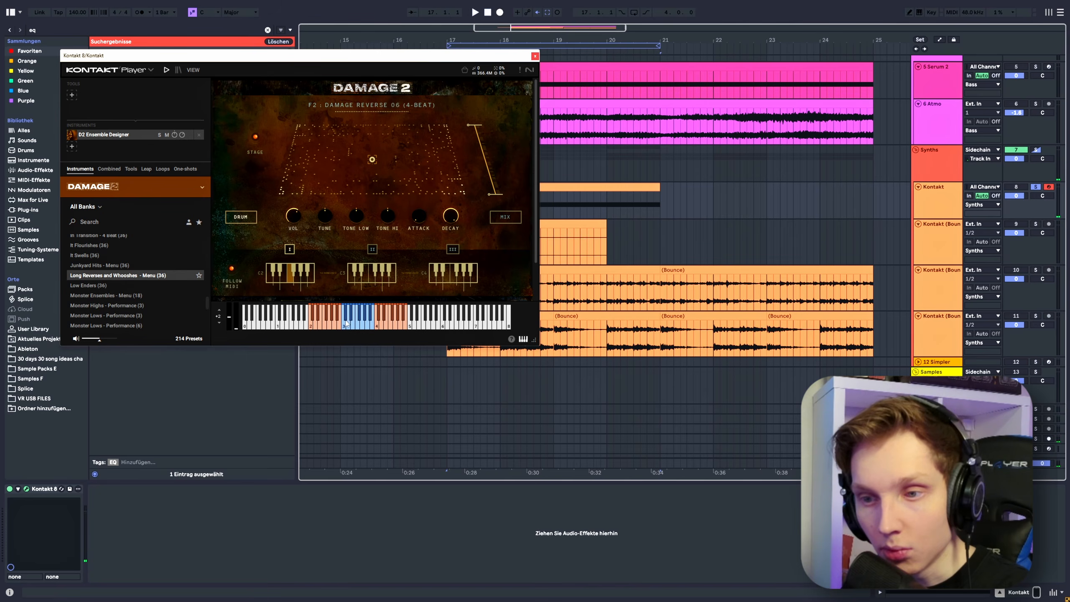
left_click(318, 322)
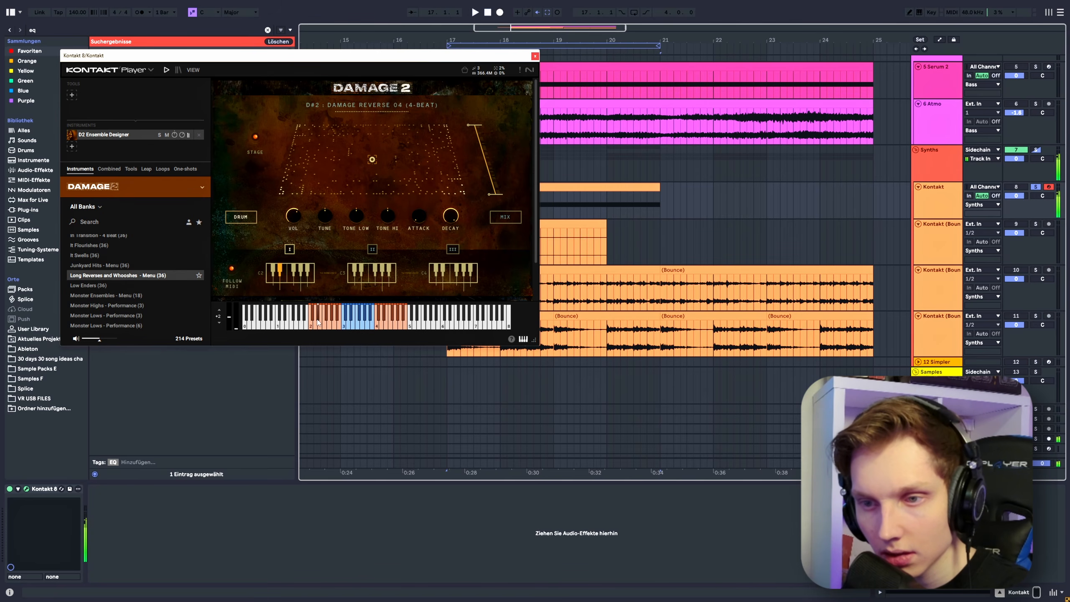
left_click(357, 327)
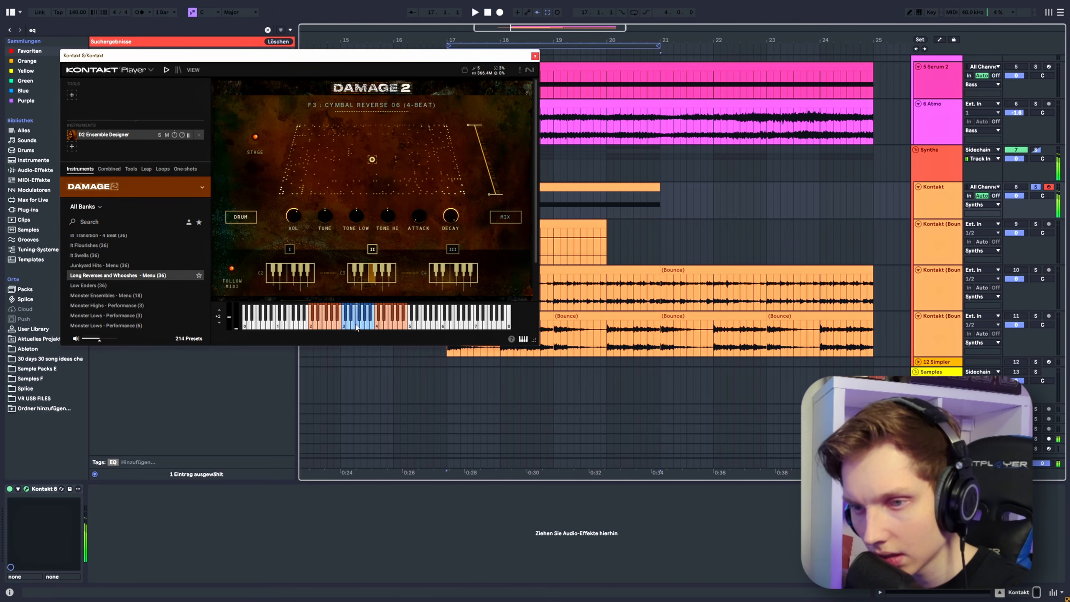
left_click(382, 328)
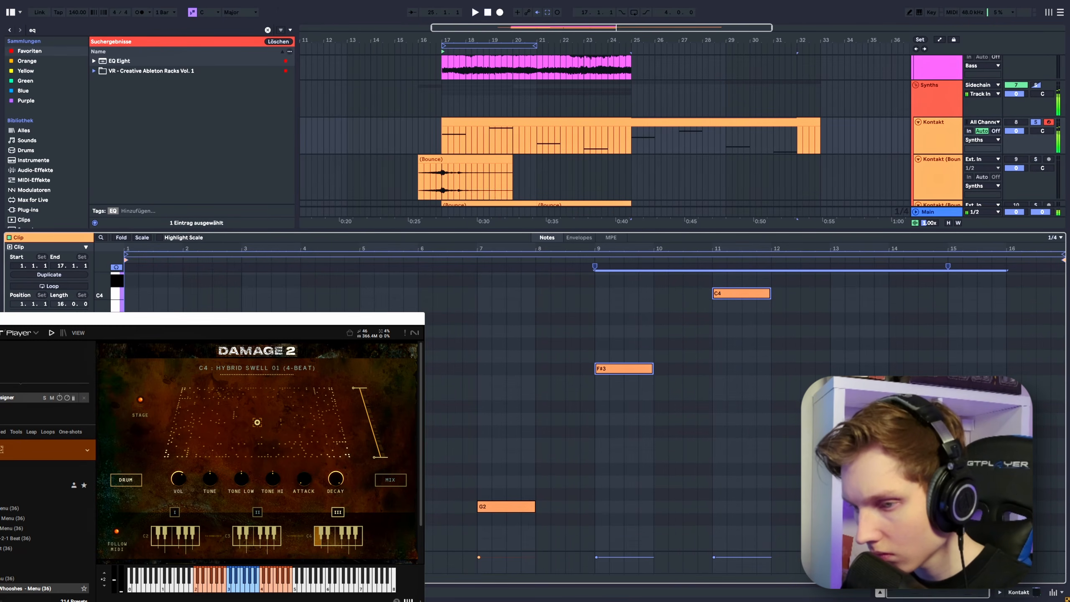
key("space")
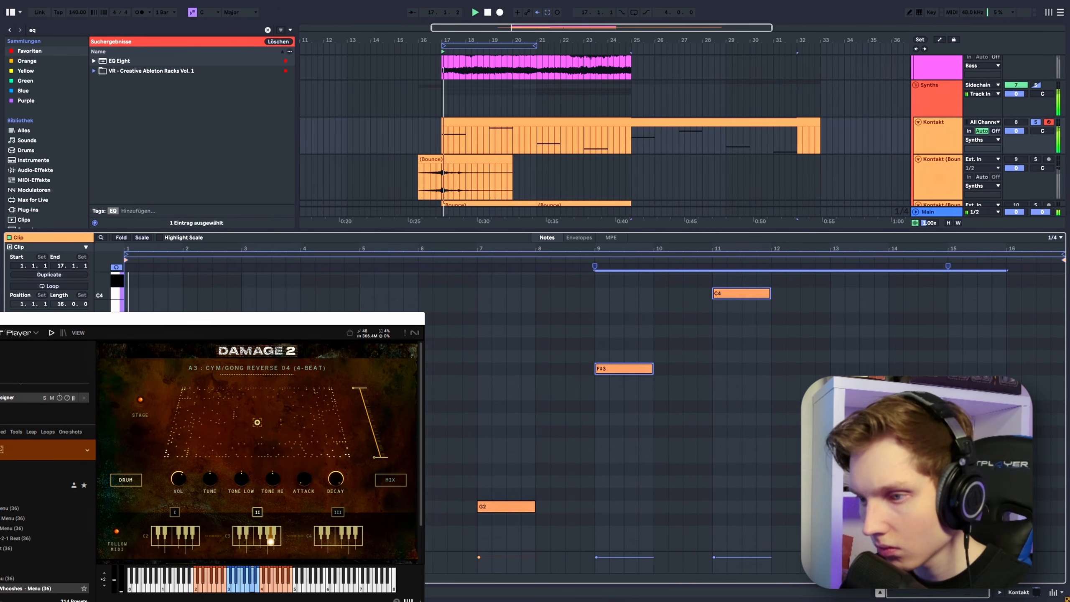
left_click(935, 162)
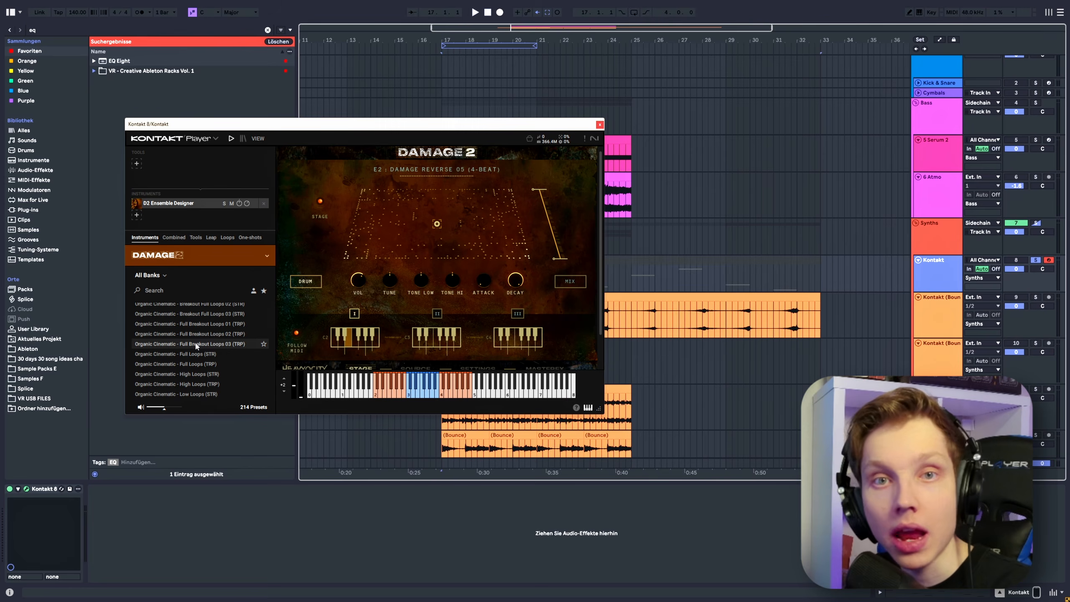
Load The Ambient Beasts (36) preset and audition its gongs, scrapes and impacts across the mapped keys.
scroll(196, 344, "down", 10)
left_click(194, 342)
left_click(389, 389)
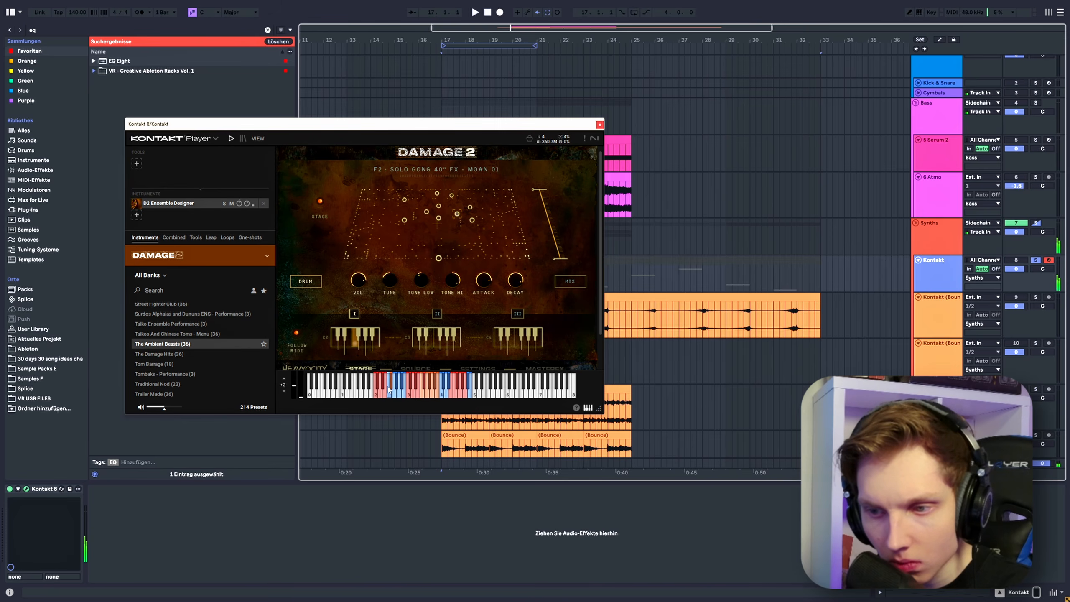
left_click(431, 397)
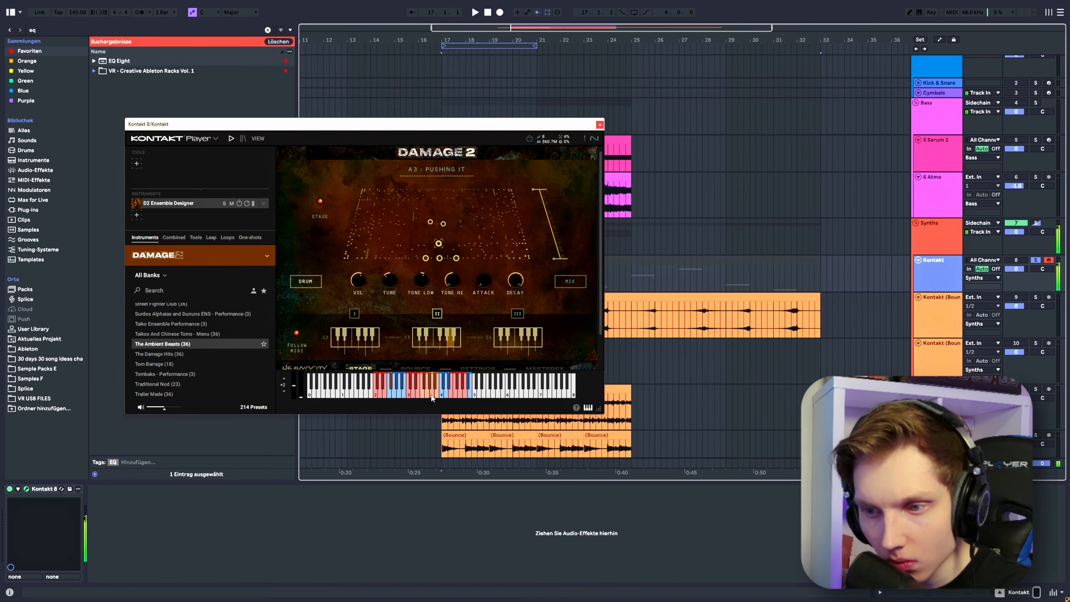
left_click(443, 395)
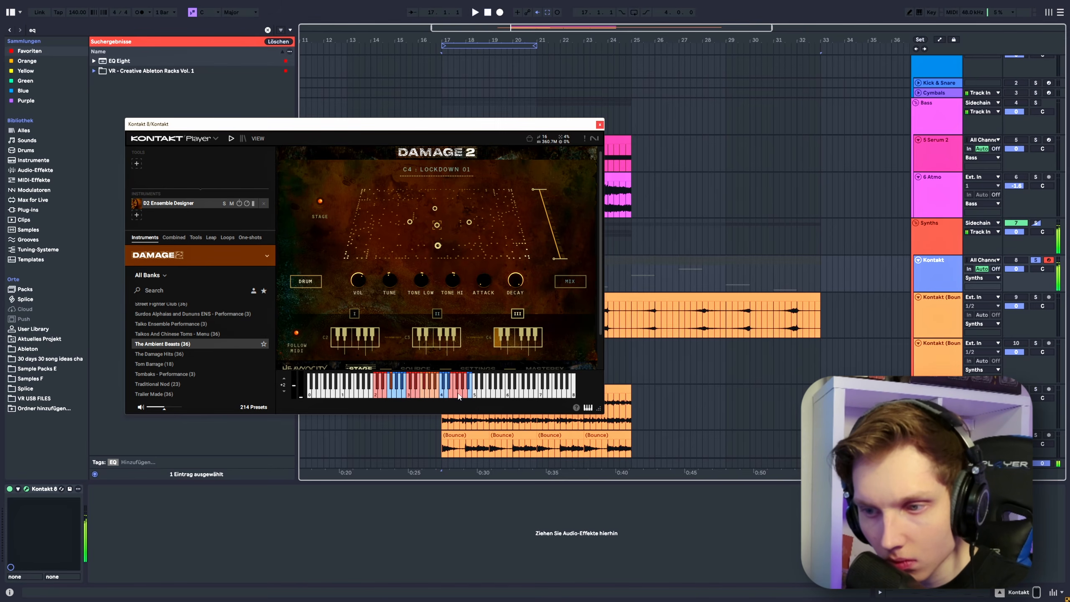
left_click(459, 396)
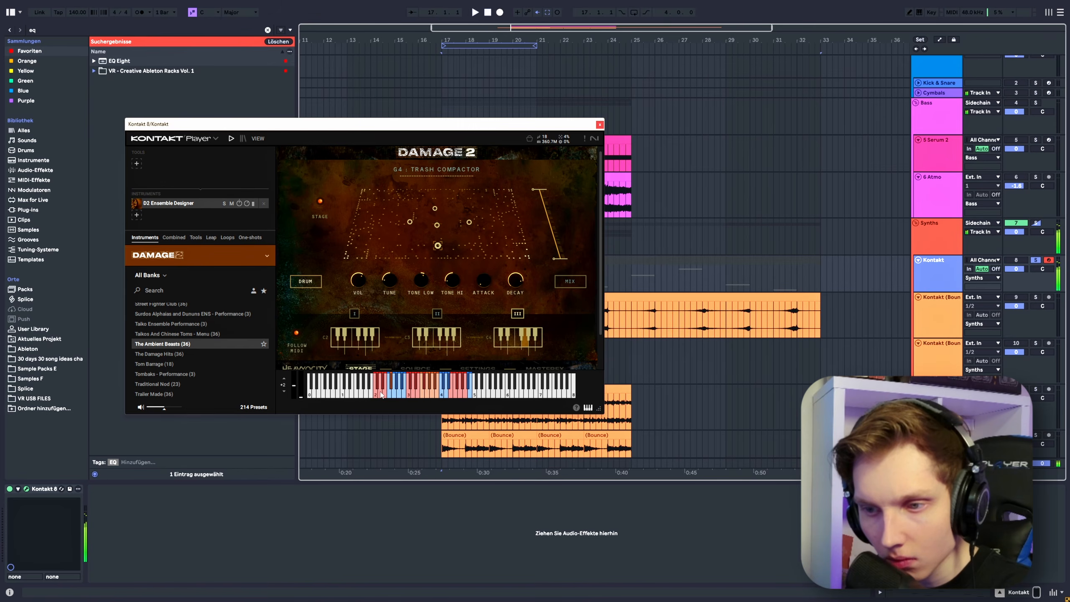
left_click(382, 395)
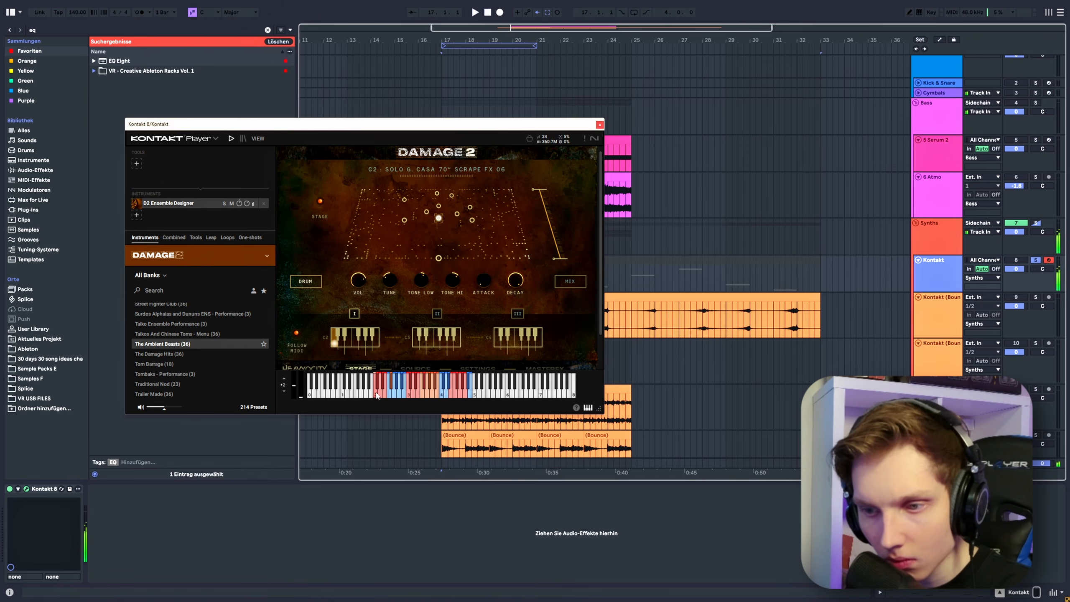
left_click(424, 395)
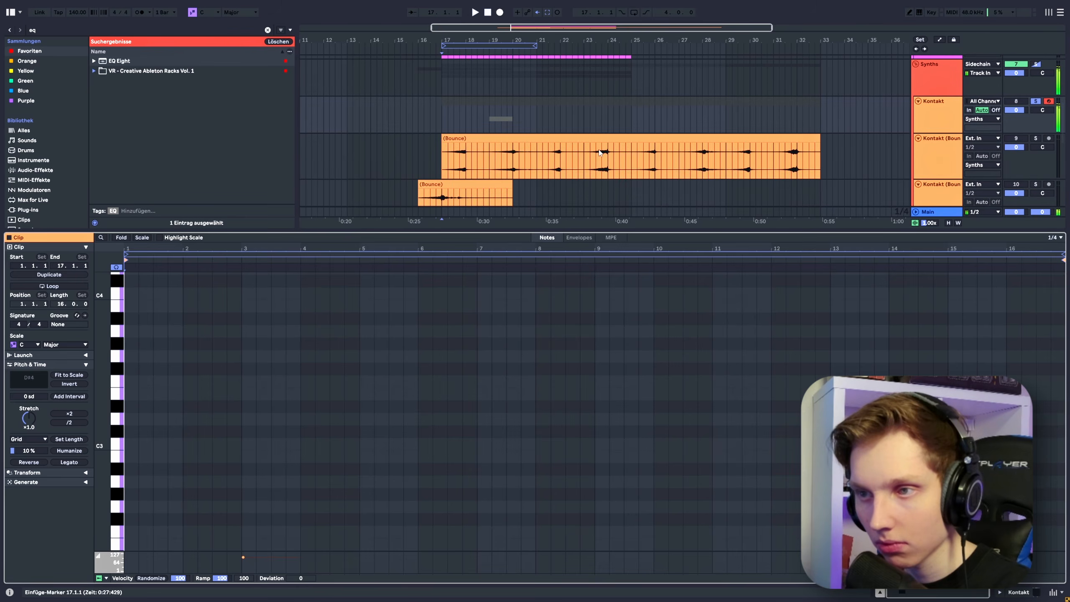
Open the 16-bar Kontakt MIDI clip and examine its note at bar 3.
left_click(506, 99)
scroll(508, 135, "up", 2)
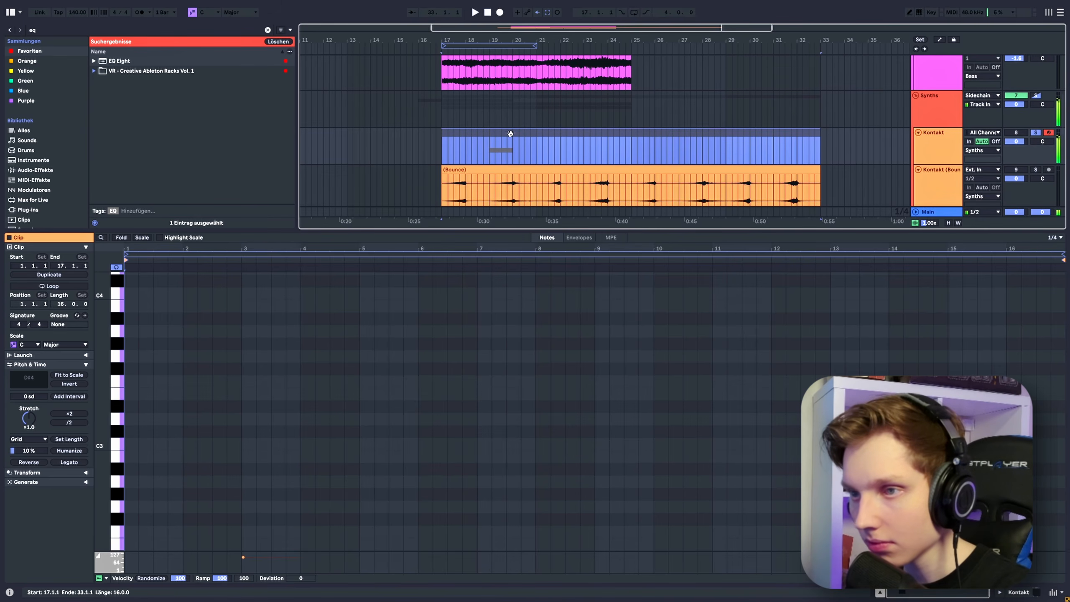
double_click(510, 134)
scroll(405, 324, "down", 5)
scroll(480, 404, "up", 12)
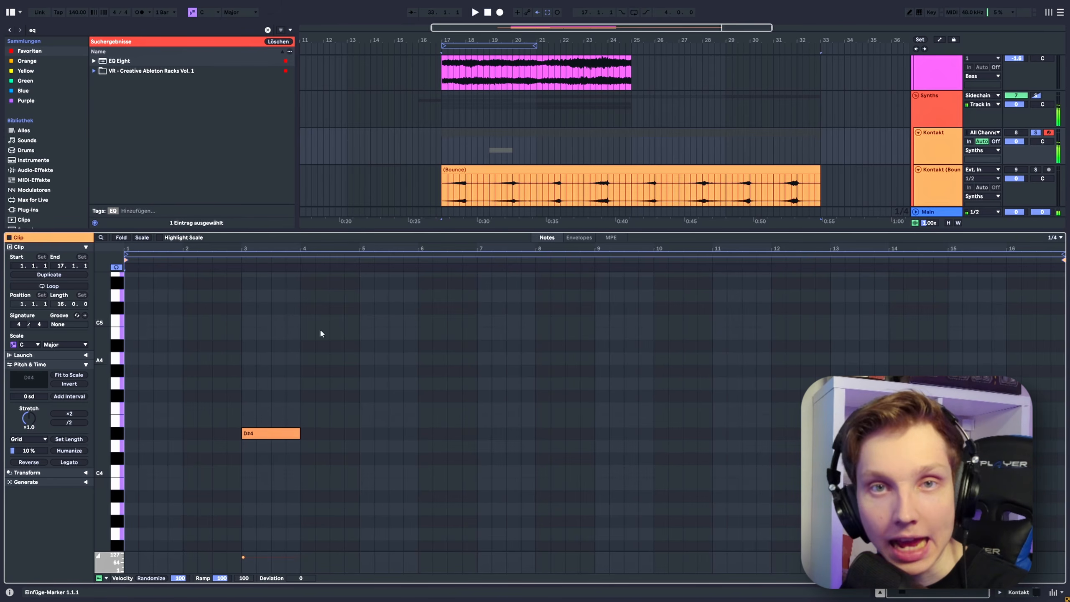
scroll(496, 132, "down", 2)
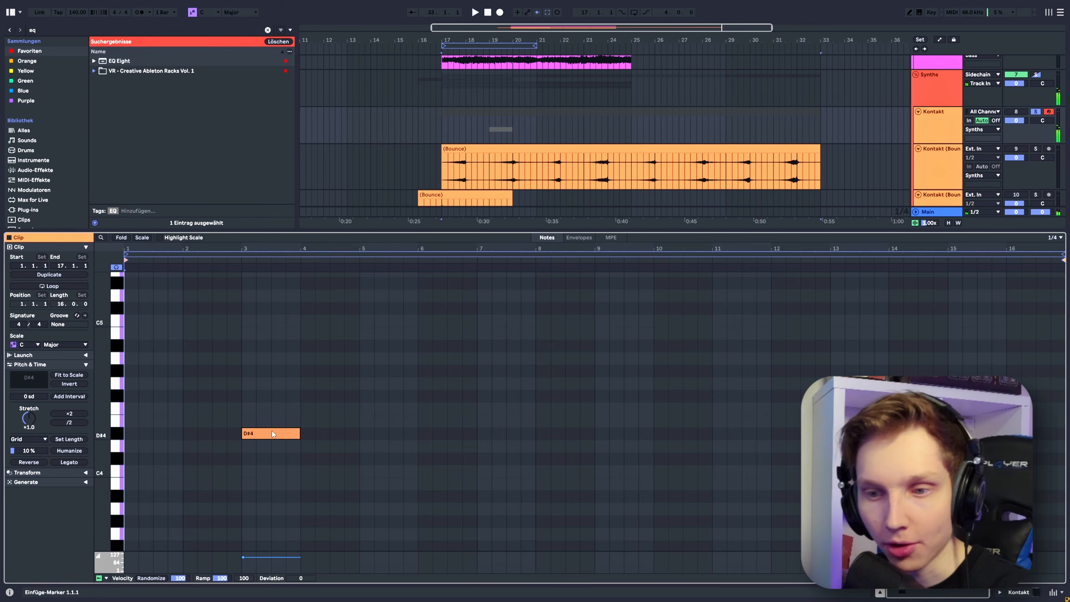
Reopen Kontakt, audition the A2 gong sound of The Ambient Beasts and close the plug-in window.
key("shift+Tab")
left_click(26, 489)
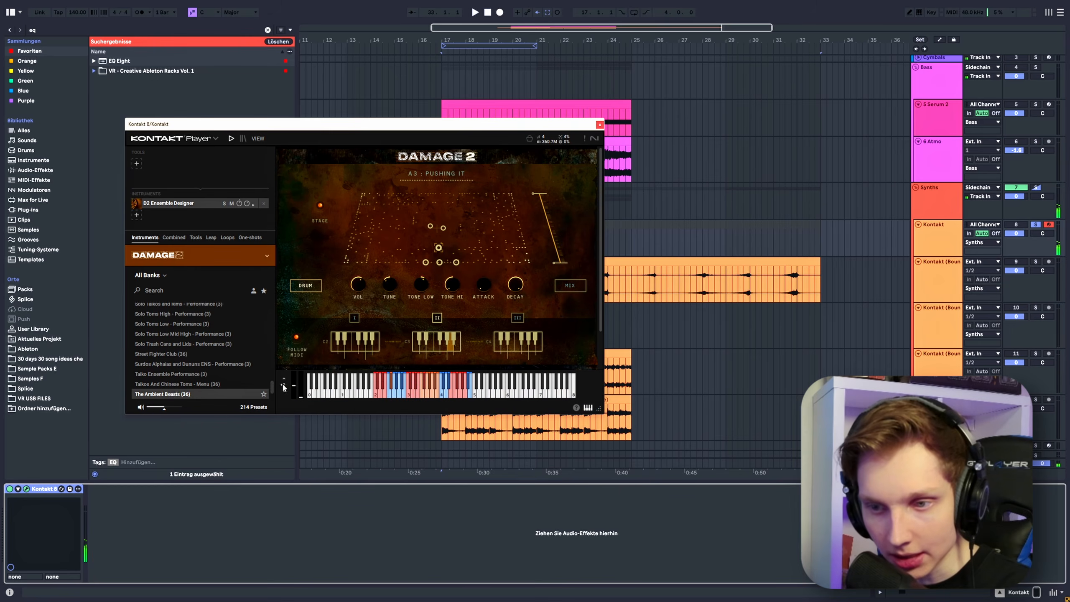
left_click(400, 395)
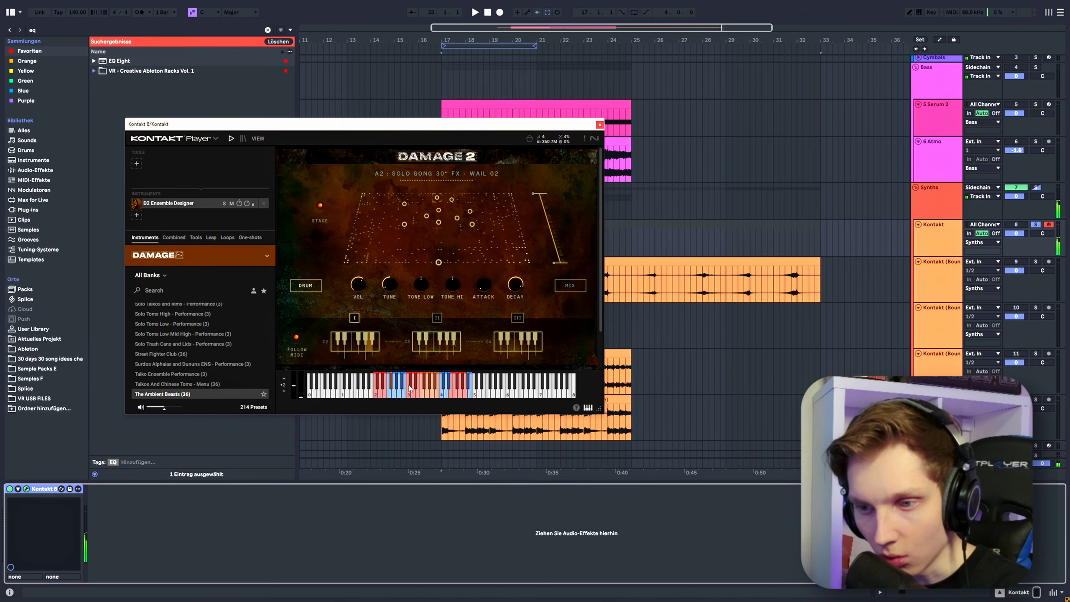
left_click(599, 124)
Add an A2 note at the start of the Kontakt MIDI clip and extend it with Legato to the D#4 note at bar 3.
double_click(509, 230)
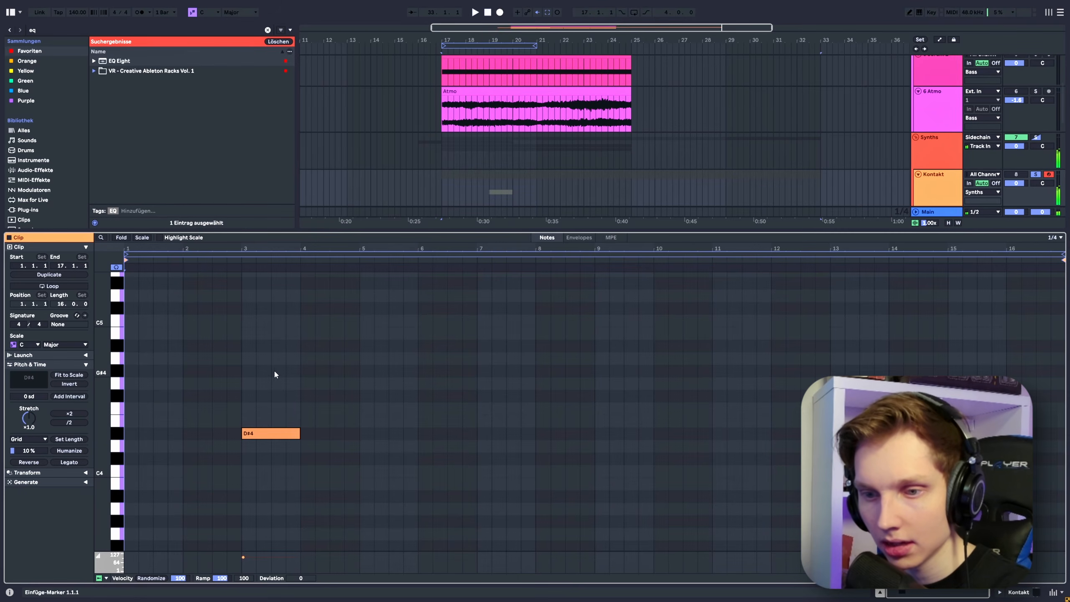
scroll(129, 437, "down", 3)
scroll(124, 448, "down", 4)
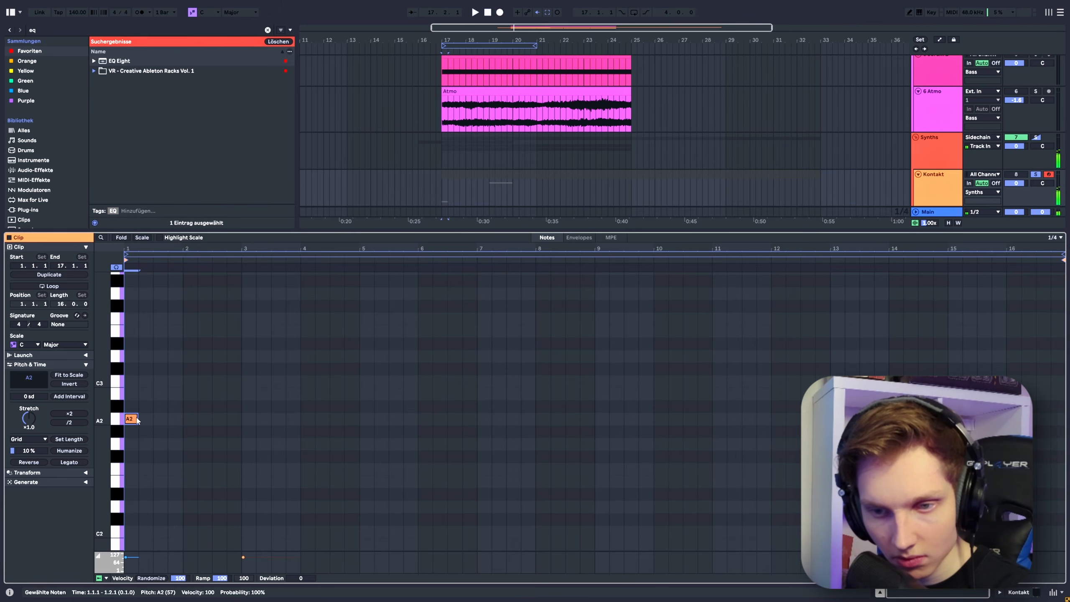
left_click(67, 462)
scroll(295, 370, "up", 5)
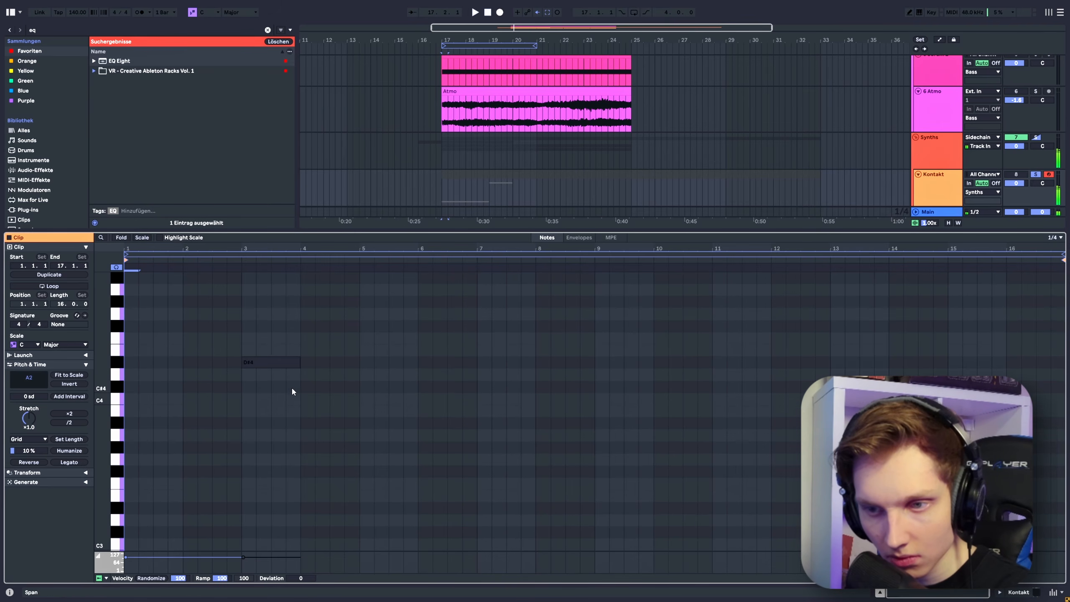
scroll(296, 413, "down", 3)
scroll(132, 458, "up", 1)
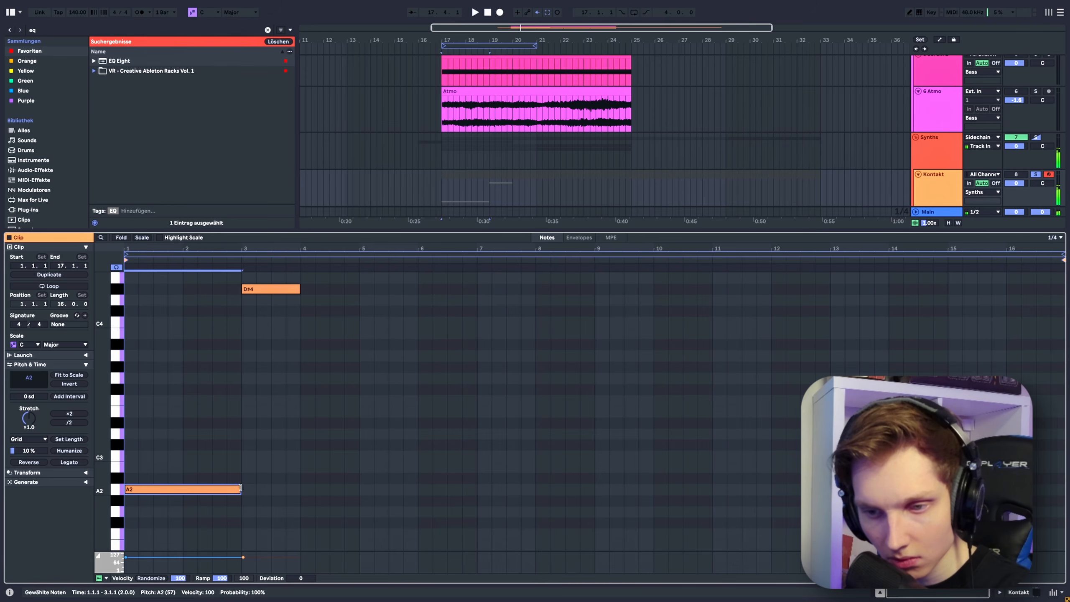
Extend the A2 note across the full 16 bars of the Kontakt clip and delete the D#4 note.
left_click_drag(240, 489, 1033, 489)
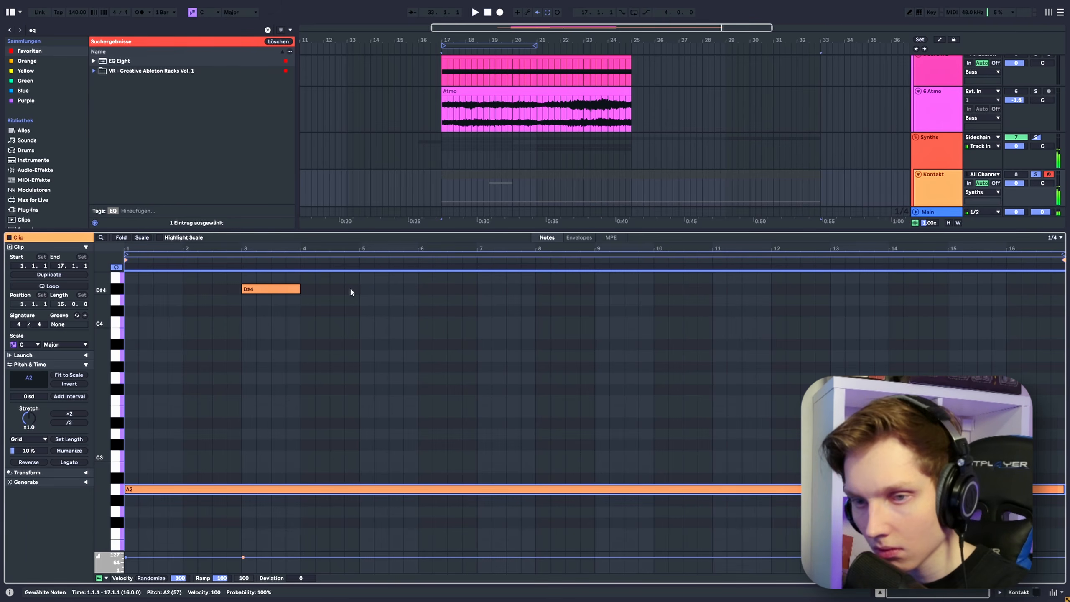
double_click(267, 289)
scroll(704, 85, "down", 3)
Shorten the Kontakt MIDI clip to eight bars, ending at bar 25, and bounce it to a new track.
left_click(706, 88)
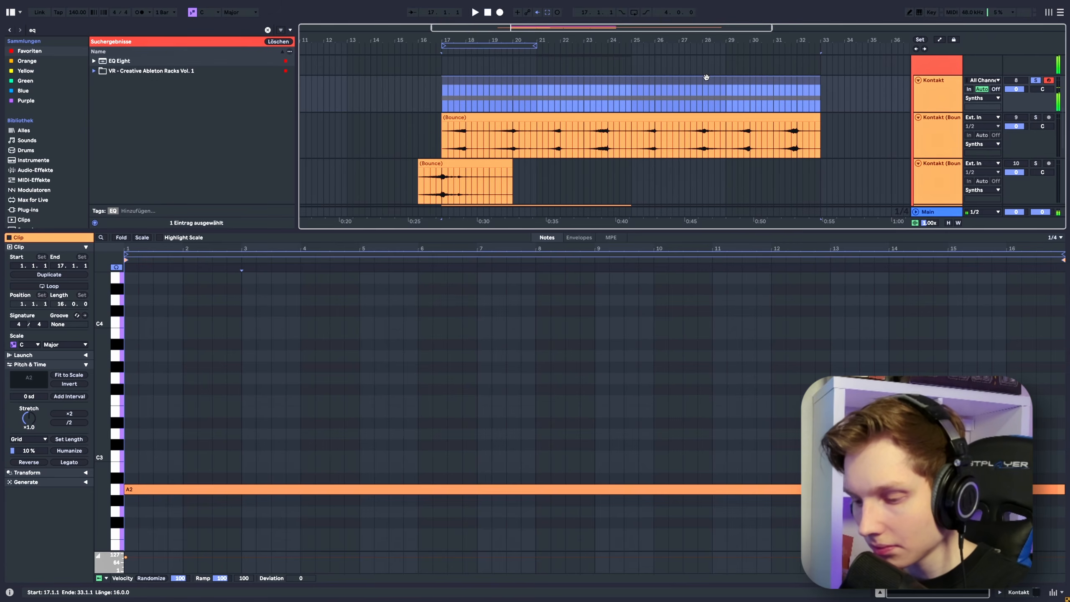
left_click_drag(815, 78, 632, 78)
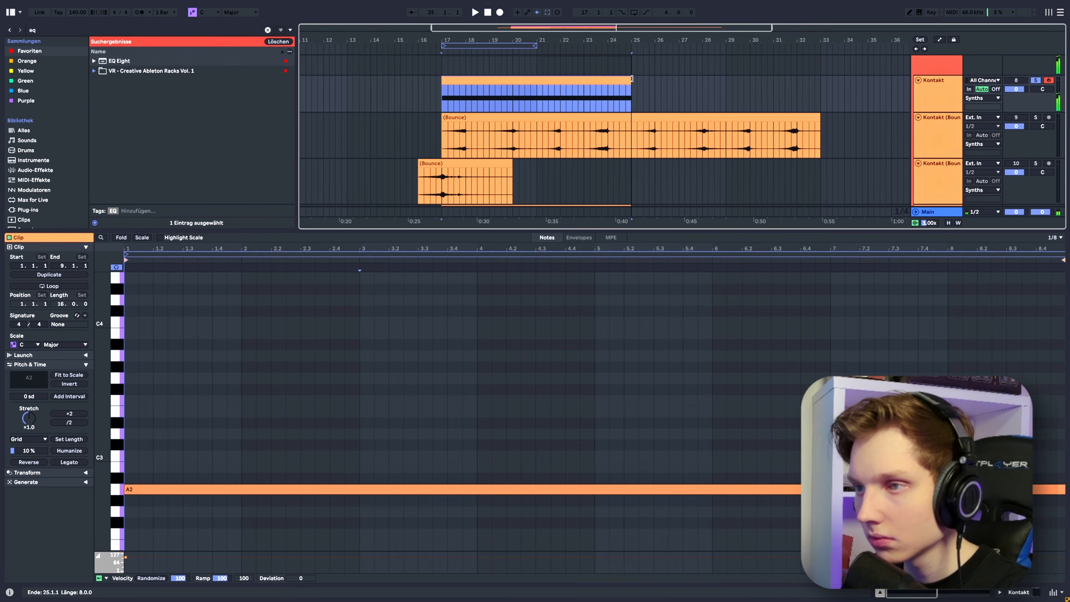
left_click(938, 88)
key("space")
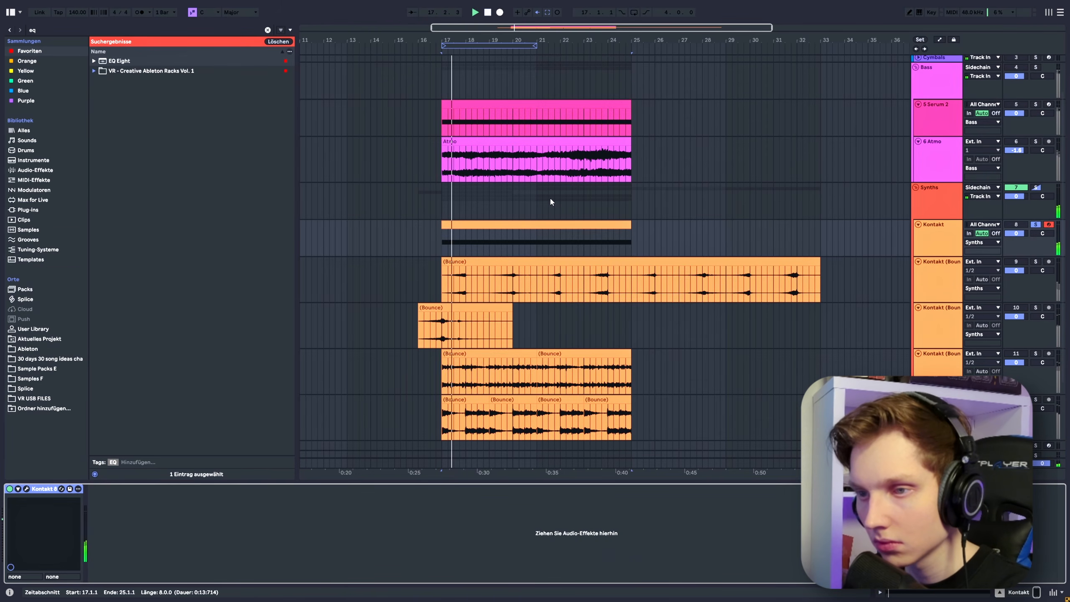
right_click(487, 227)
left_click(516, 370)
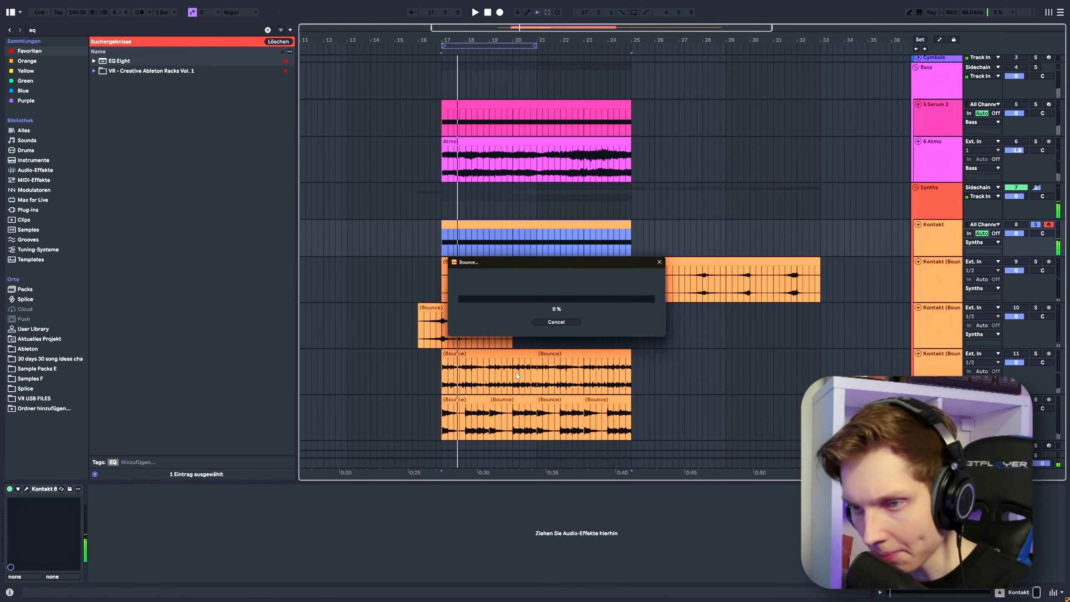
key("0")
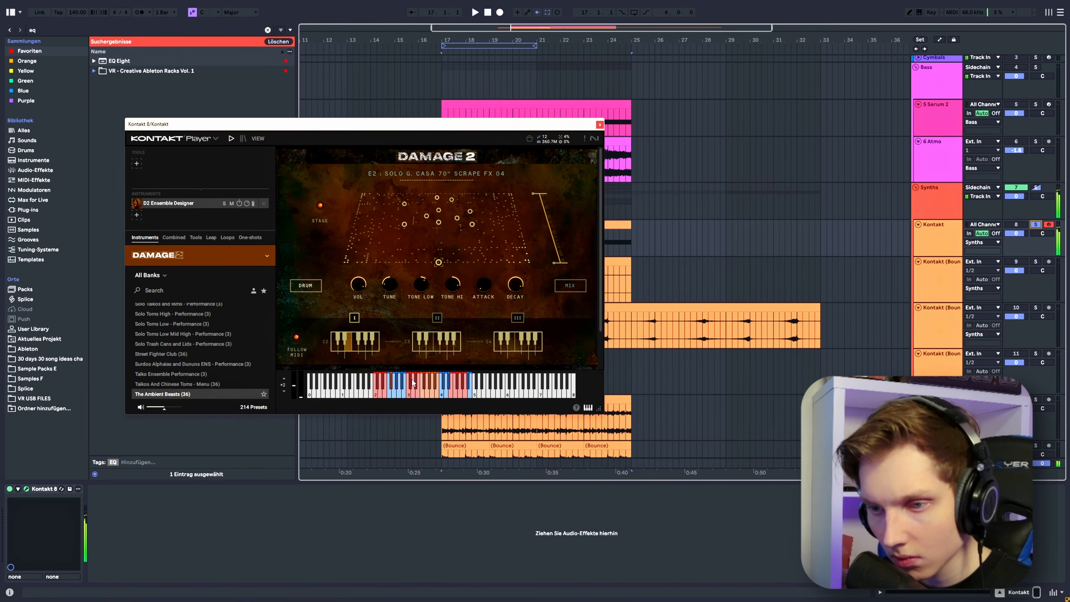
Close the Kontakt window and move the long A2 note in the MIDI clip down to D#2.
left_click(600, 124)
double_click(503, 231)
scroll(155, 454, "down", 3)
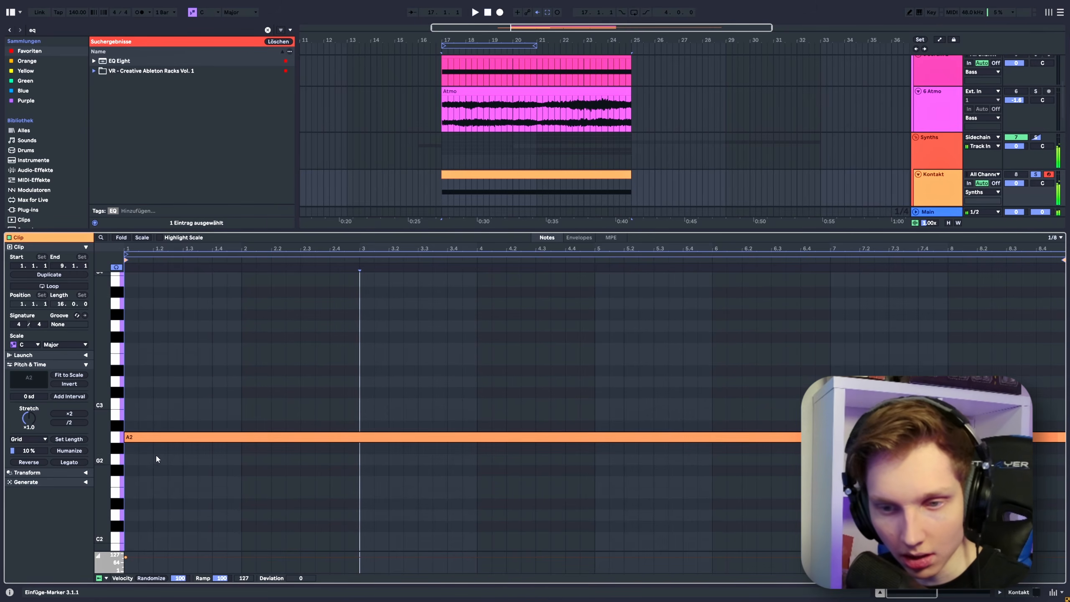
left_click_drag(140, 416, 143, 485)
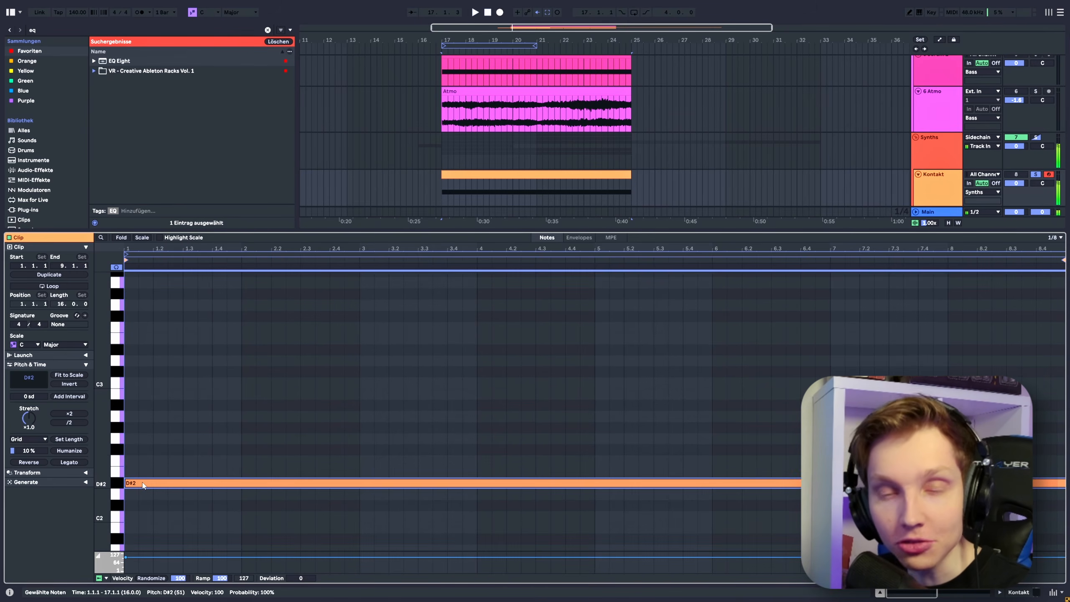
Bounce the D#2 Kontakt clip to a new track and play the bounced audio in solo.
left_click(944, 193)
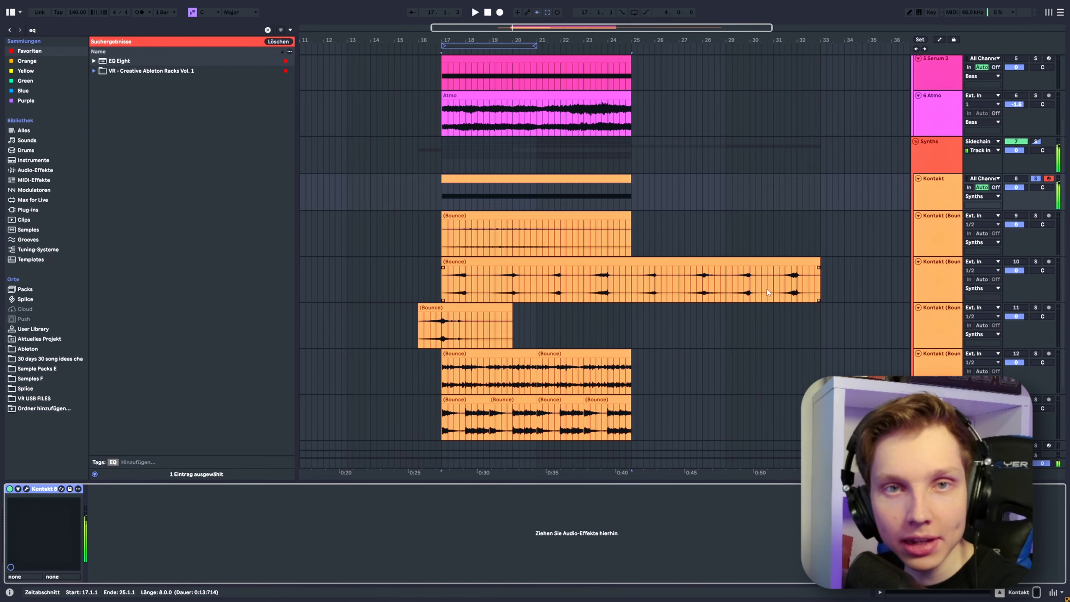
scroll(556, 305, "up", 3)
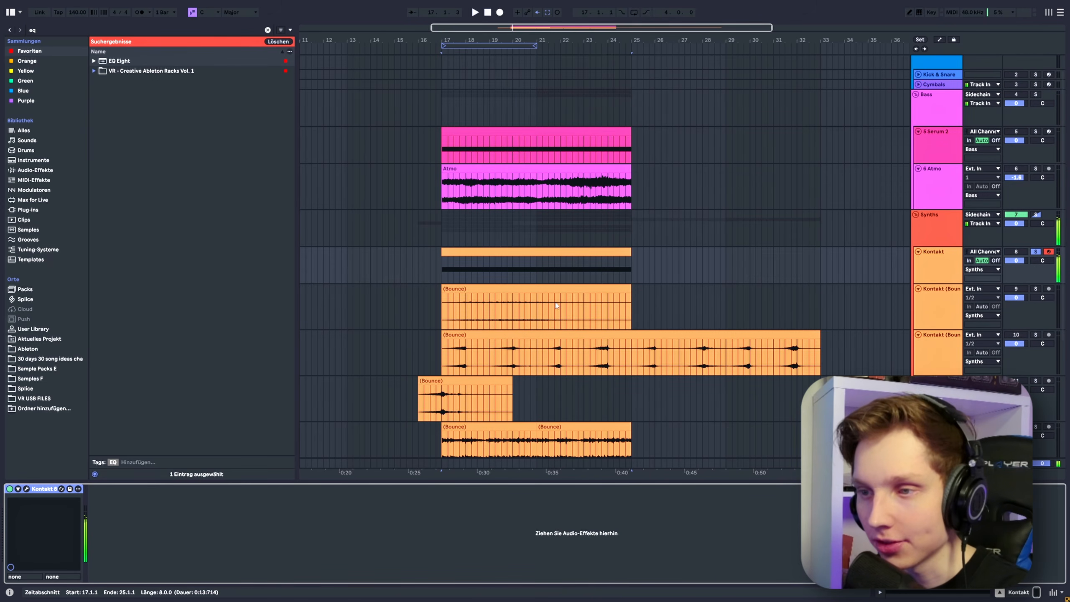
right_click(555, 252)
left_click(584, 407)
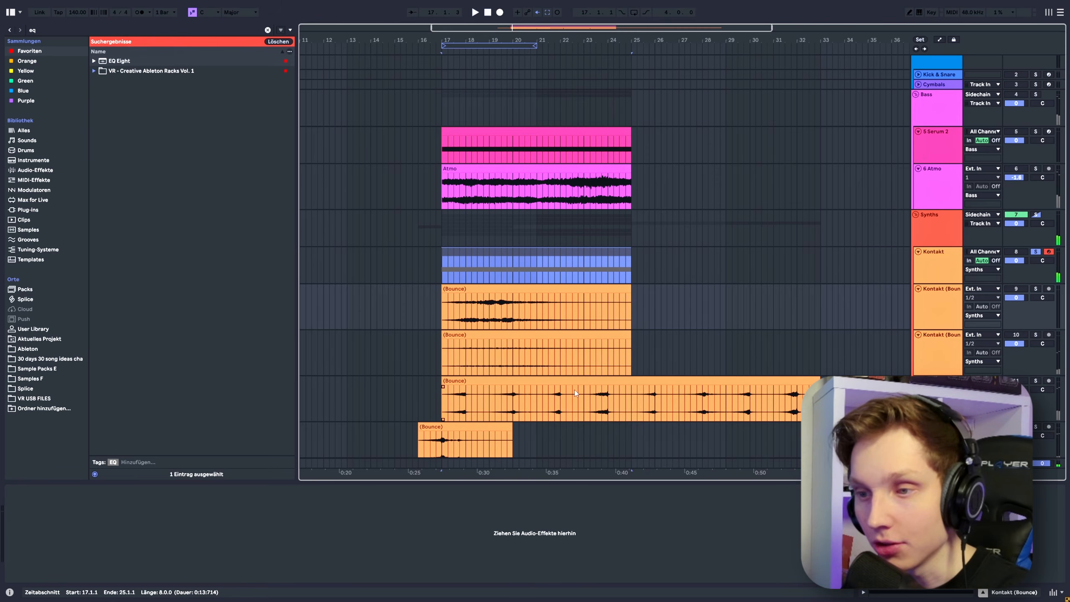
left_click(459, 312)
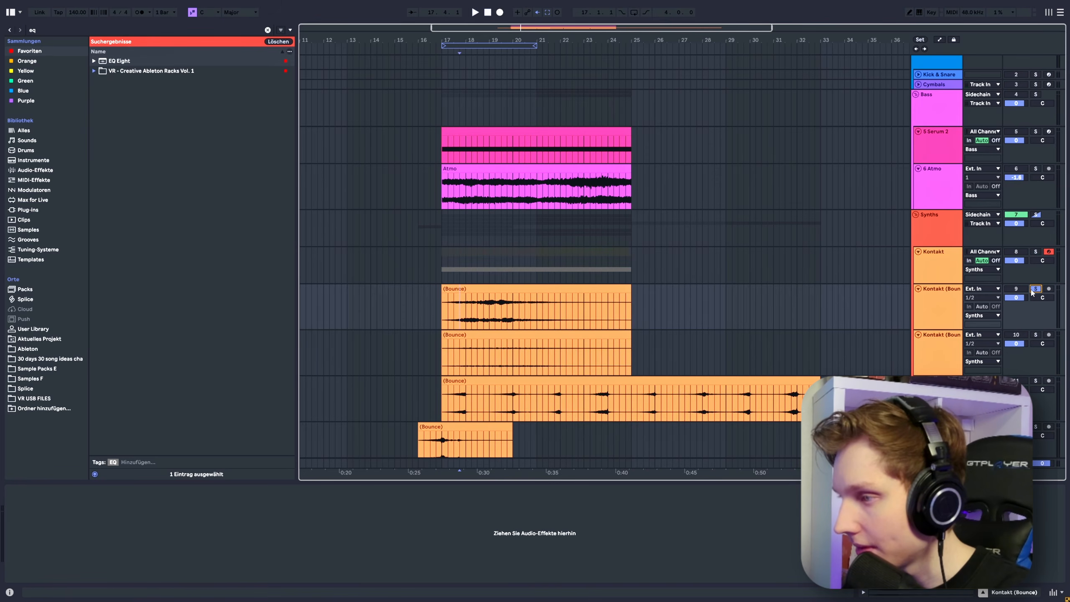
key("space")
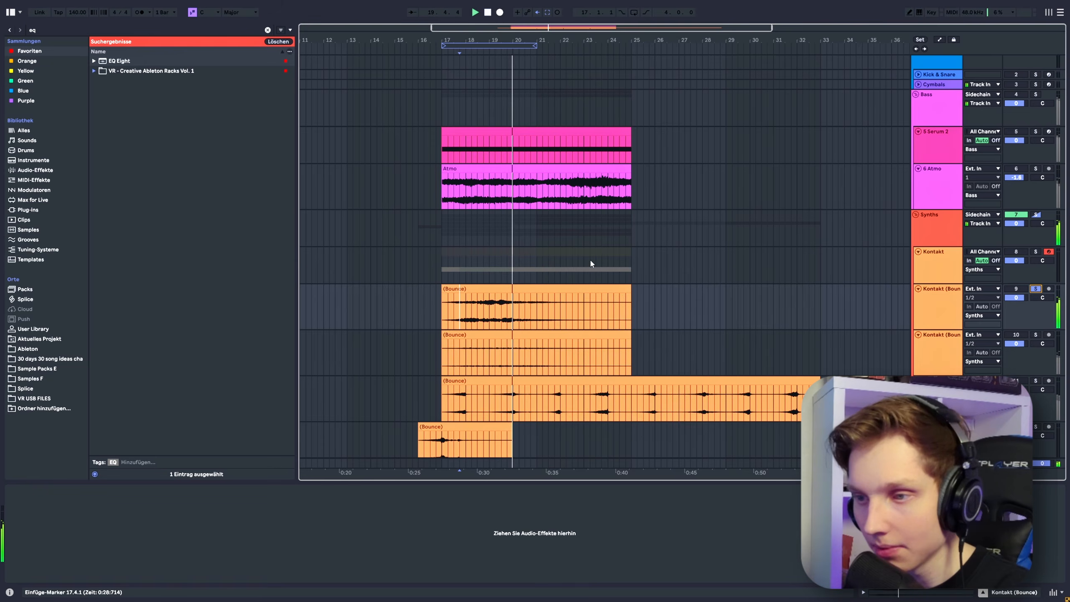
scroll(591, 264, "down", 2)
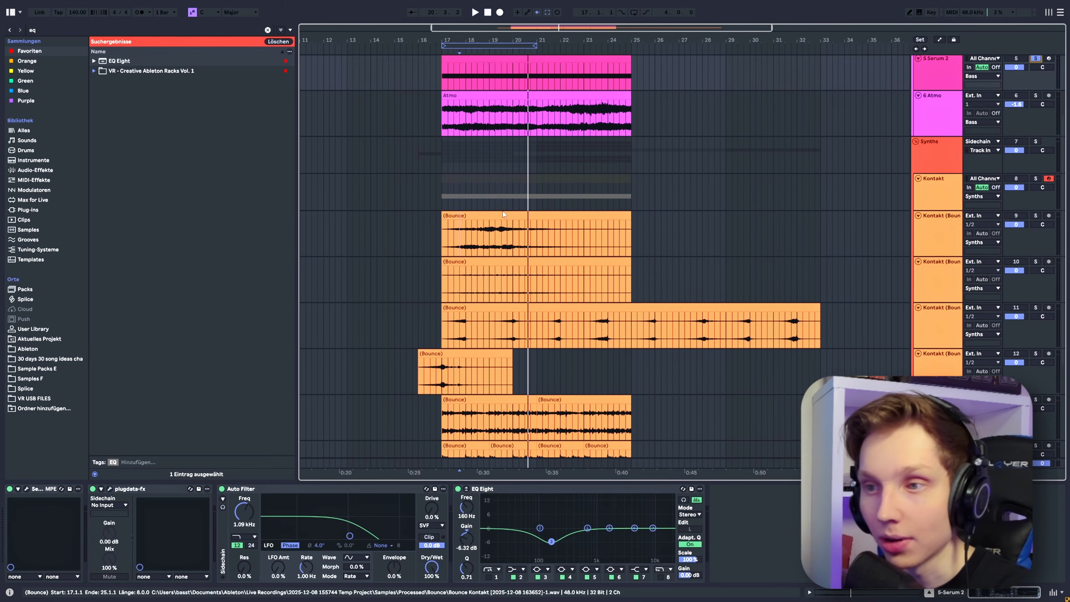
Solo the Kontakt track again, audition the B3 Breaking Up sound in Damage 2 and close the plug-in window.
left_click(511, 180)
key("space")
left_click(1035, 178)
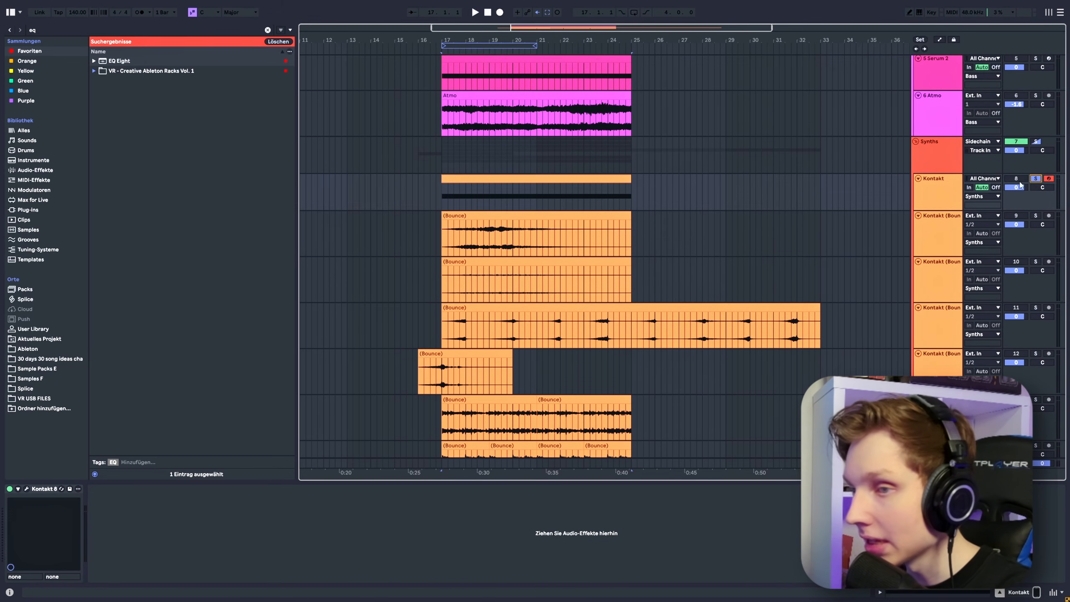
left_click(27, 489)
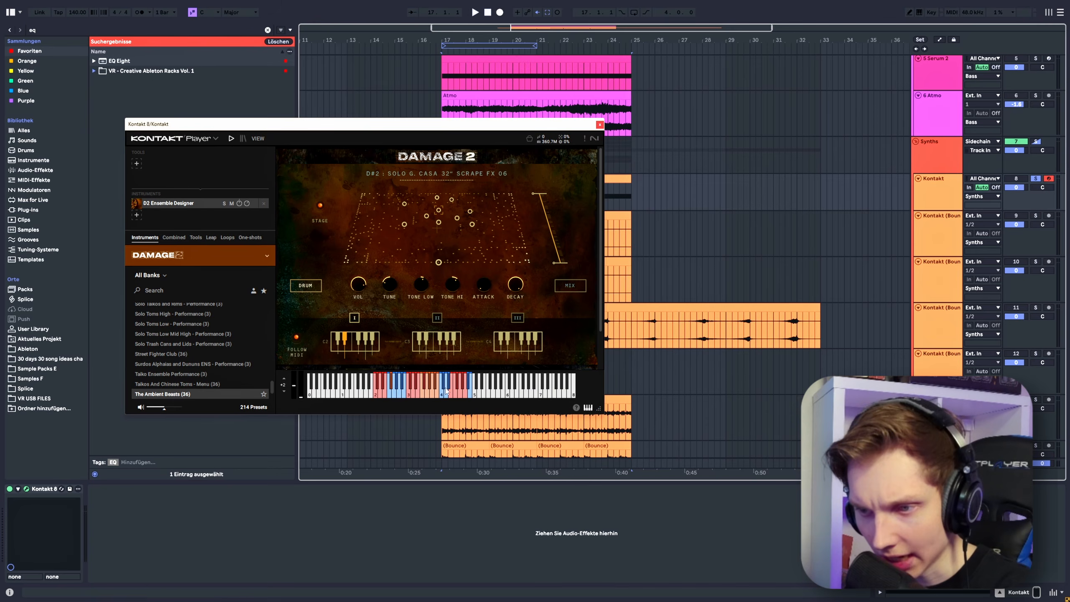
left_click(445, 394)
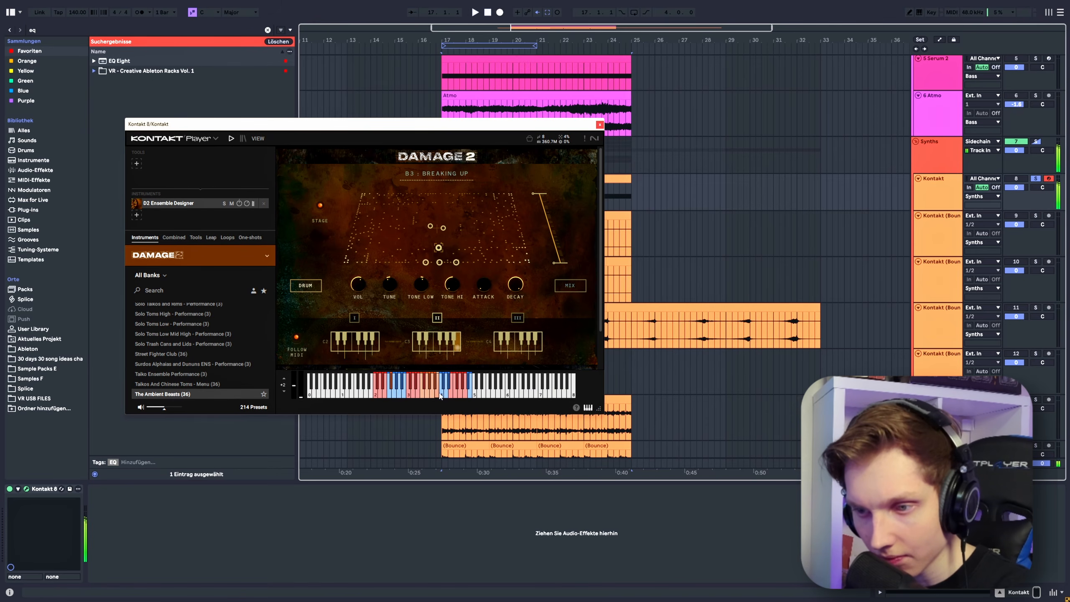
left_click(599, 125)
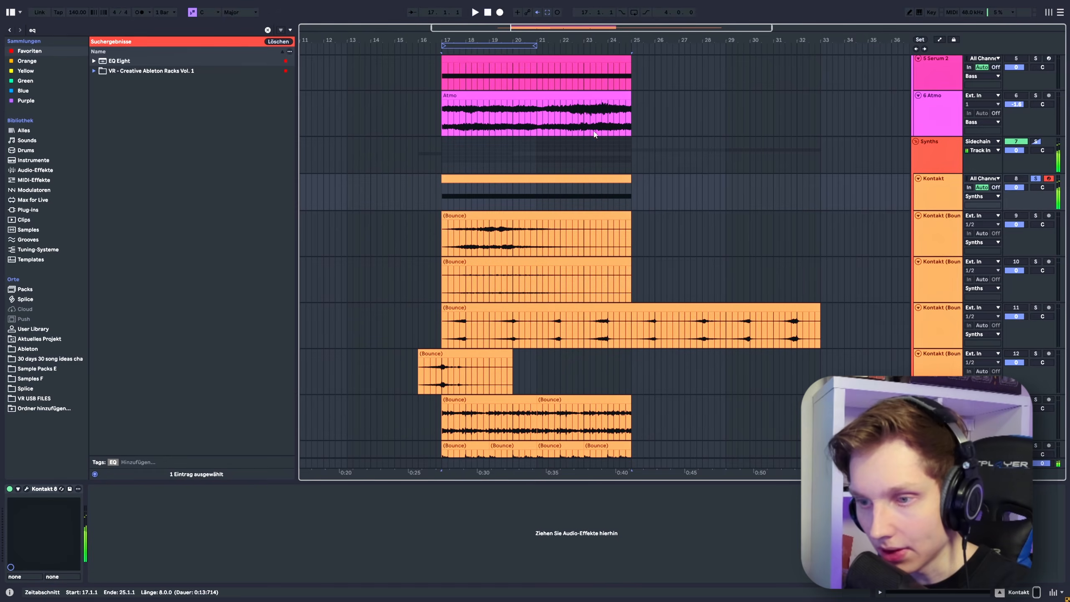
Move the long note in the Kontakt clip from D#2 up to B2 and play it back.
double_click(498, 181)
left_click_drag(127, 485, 137, 402)
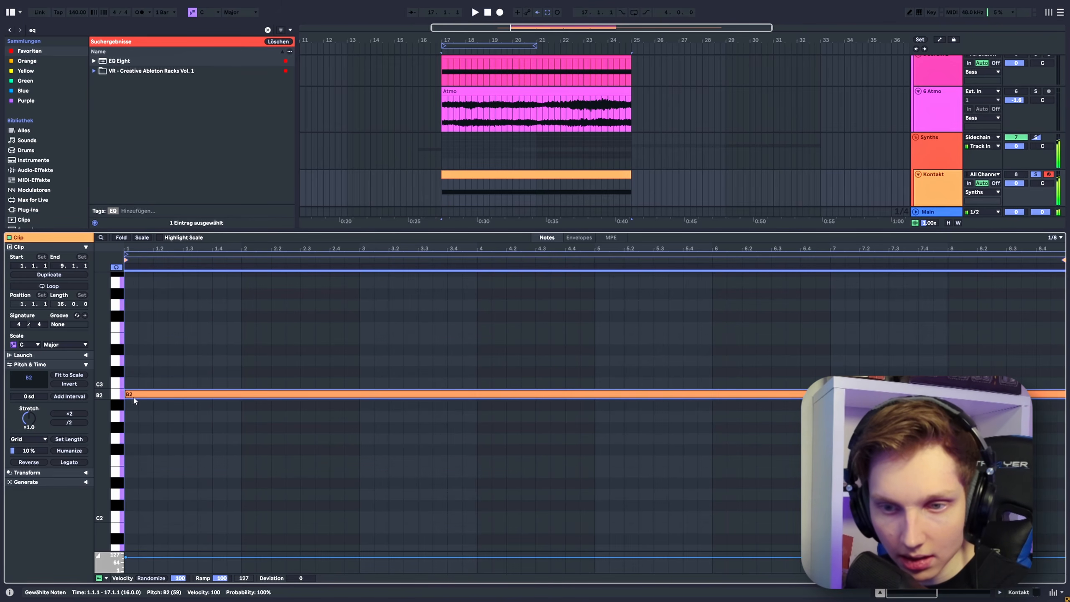
key("space")
Reopen Kontakt, identify the key that plays the wanted impact sound and close the plug-in window.
left_click(936, 185)
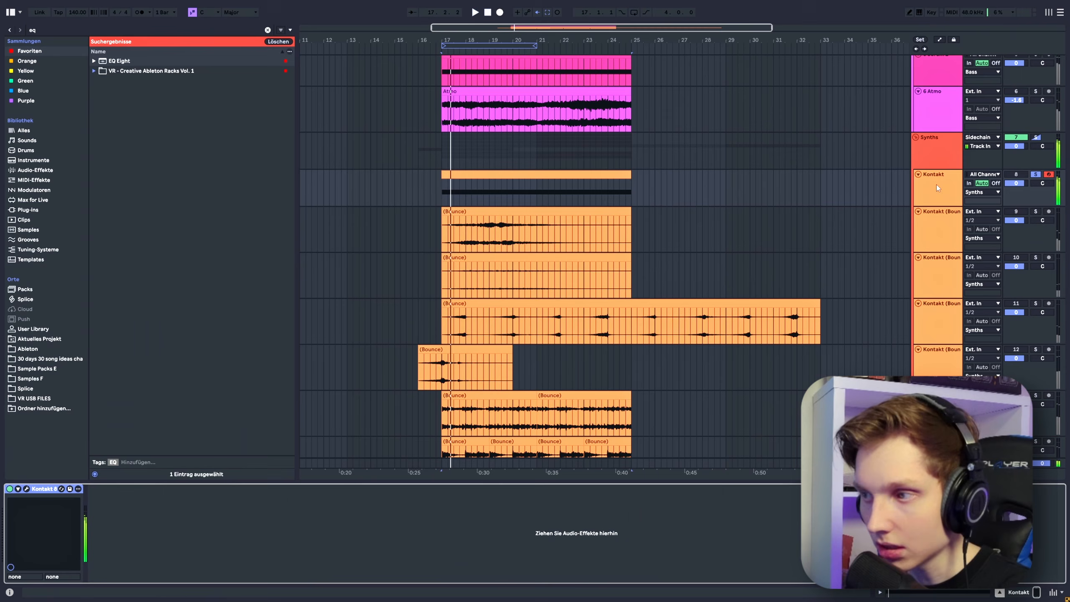
left_click(27, 489)
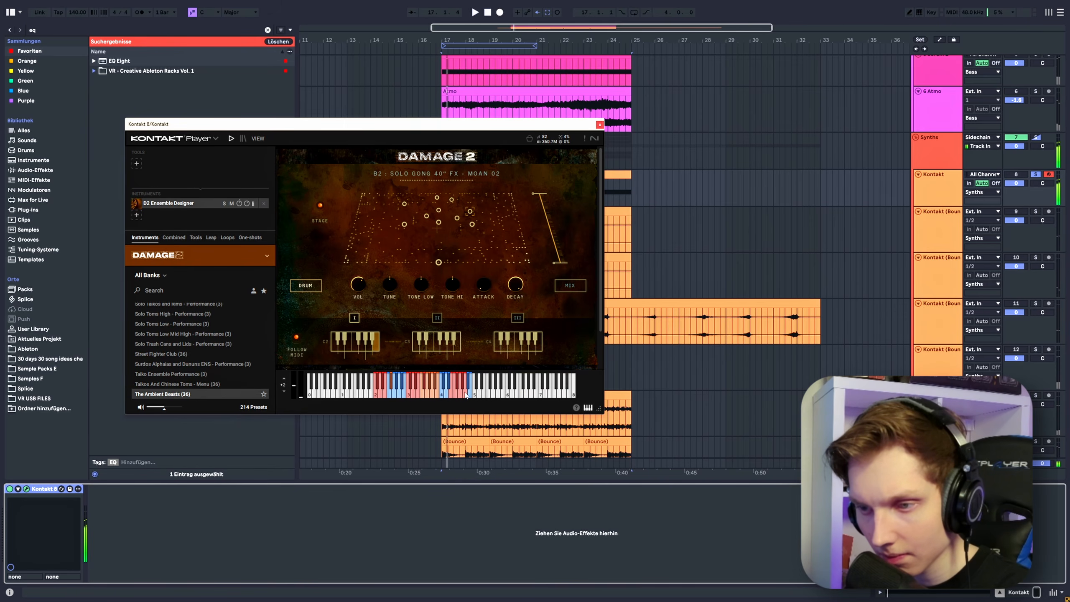
left_click(439, 395)
left_click(600, 124)
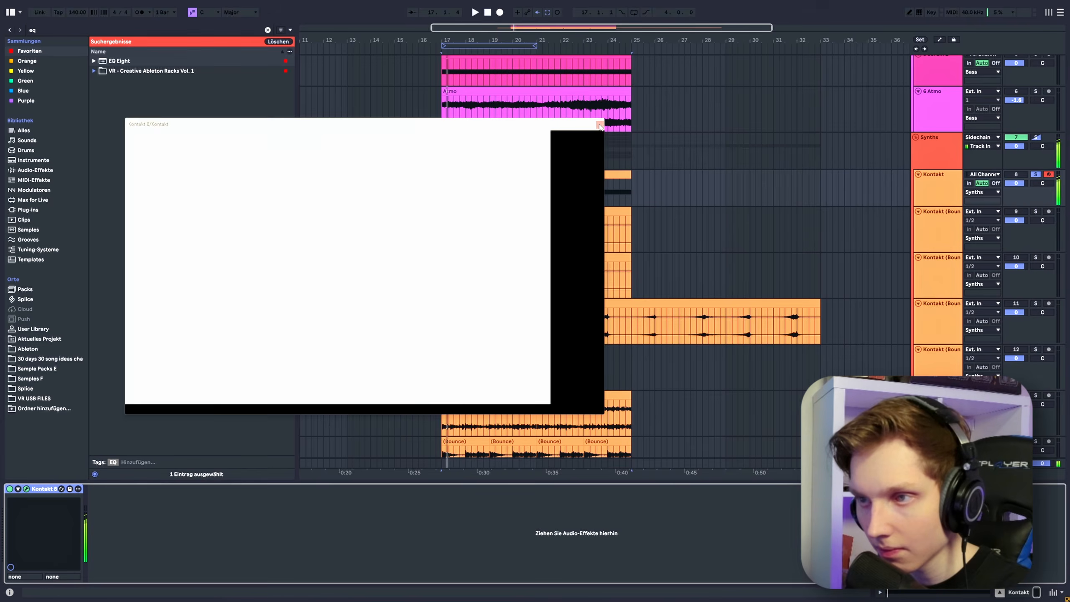
Transpose the long note up an octave to B3, comparing it with A3, and bounce the clip to a new track.
double_click(614, 182)
key("shift+Up")
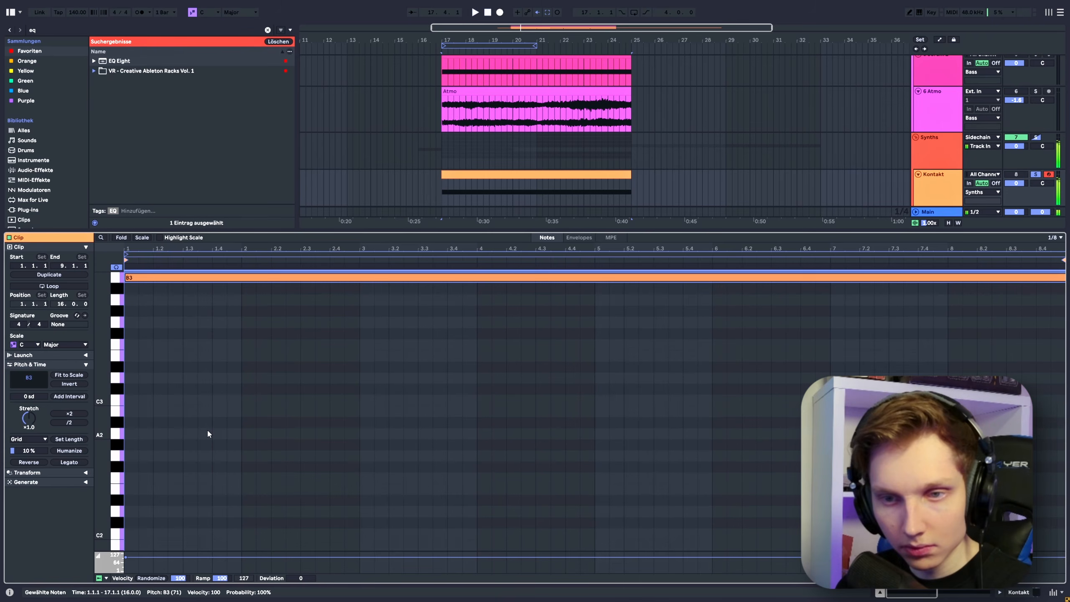
key("Down")
key("Down")
key("space")
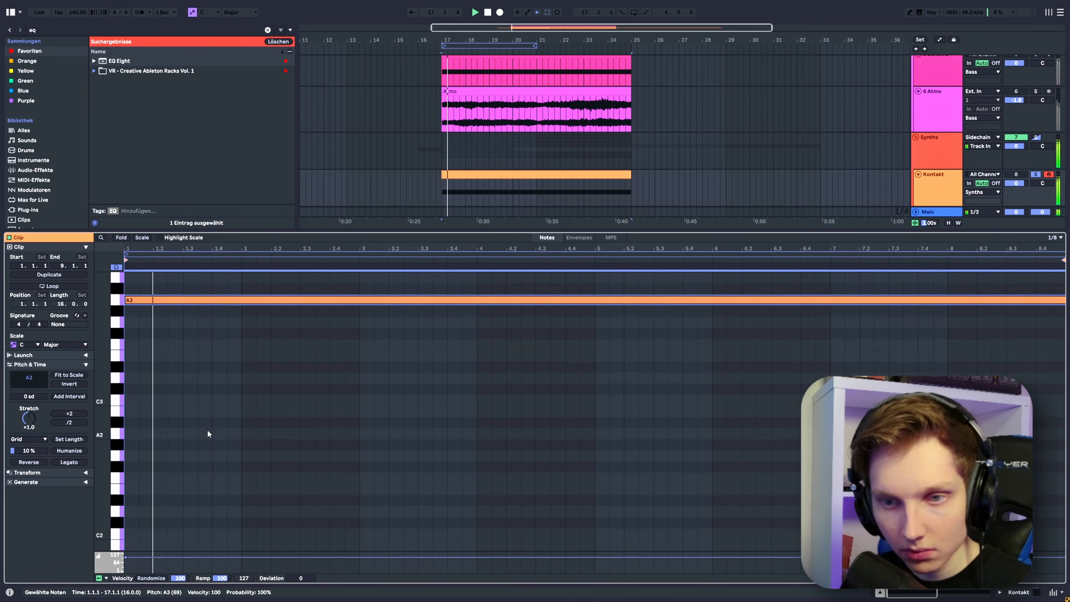
key("Up")
key("Up")
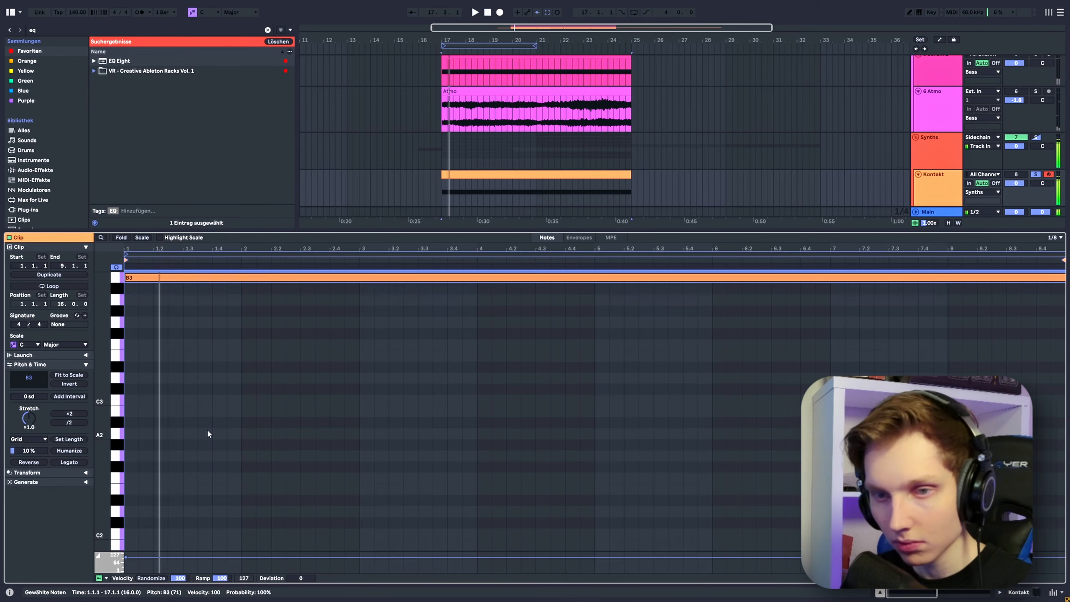
right_click(504, 178)
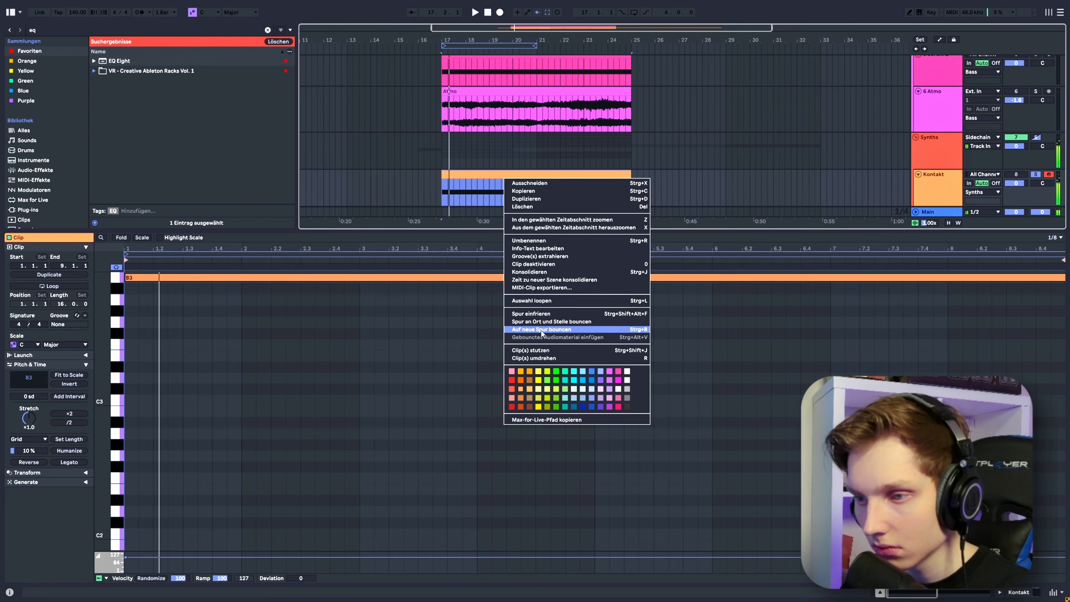
left_click(541, 329)
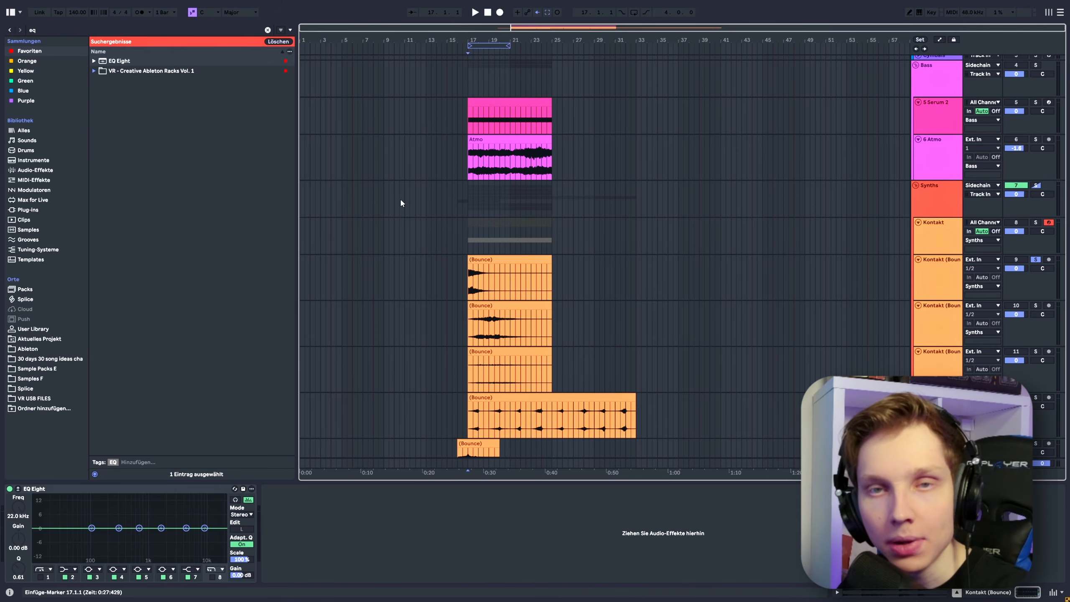
Move the four-bar swell bounce on track 13 to start at bar 8 and play it back.
scroll(401, 203, "down", 5)
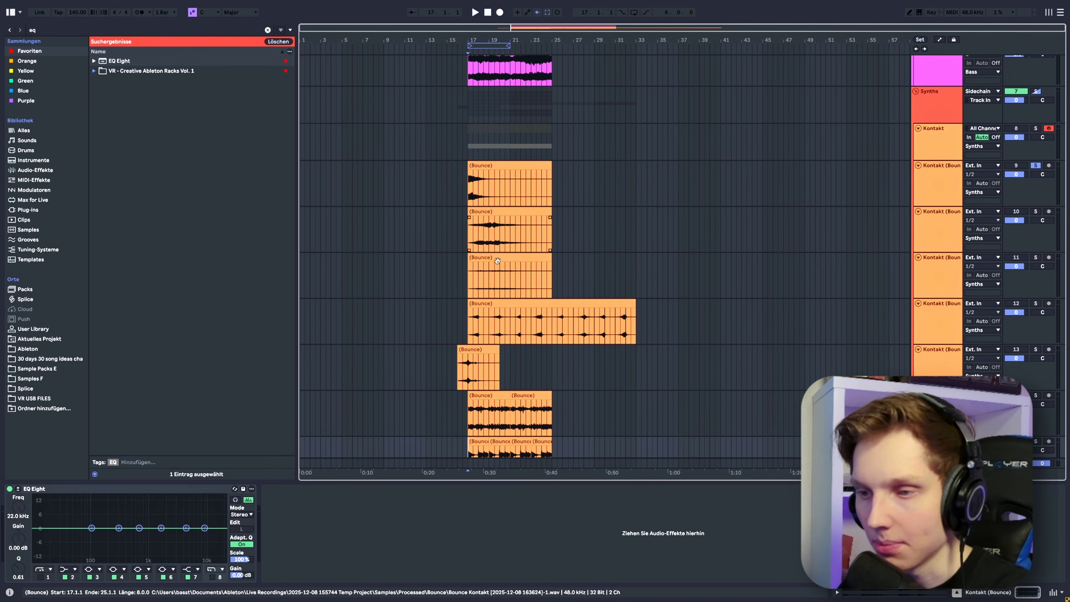
scroll(480, 288, "down", 3)
left_click_drag(479, 288, 392, 290)
key("space")
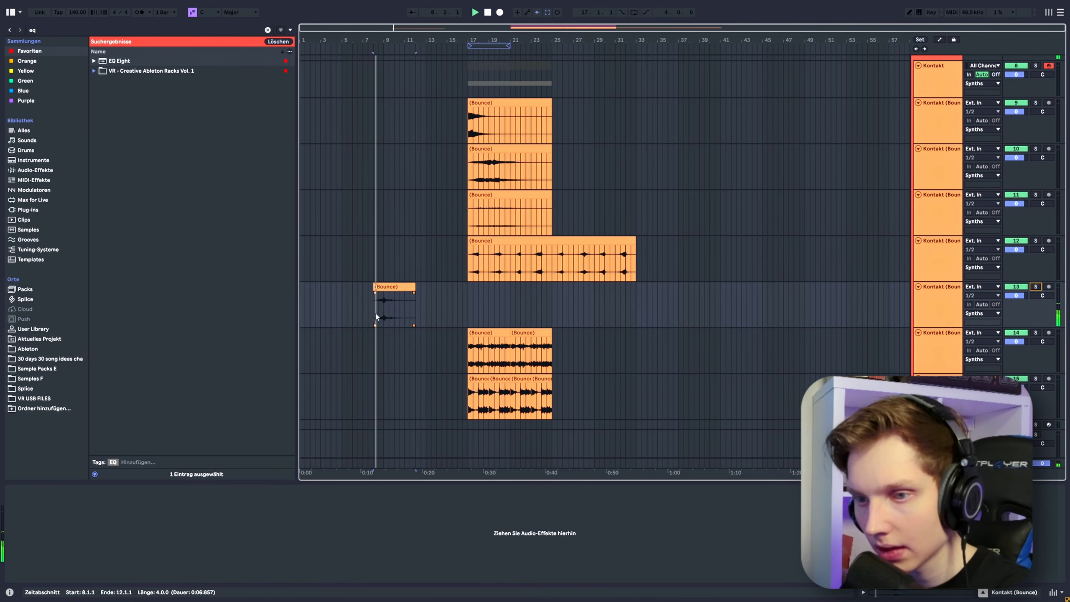
Place the percussion loop bounces on track 14 from bar 9 to bar 17 and play them together with the swell.
key("plus")
scroll(554, 325, "down", 2)
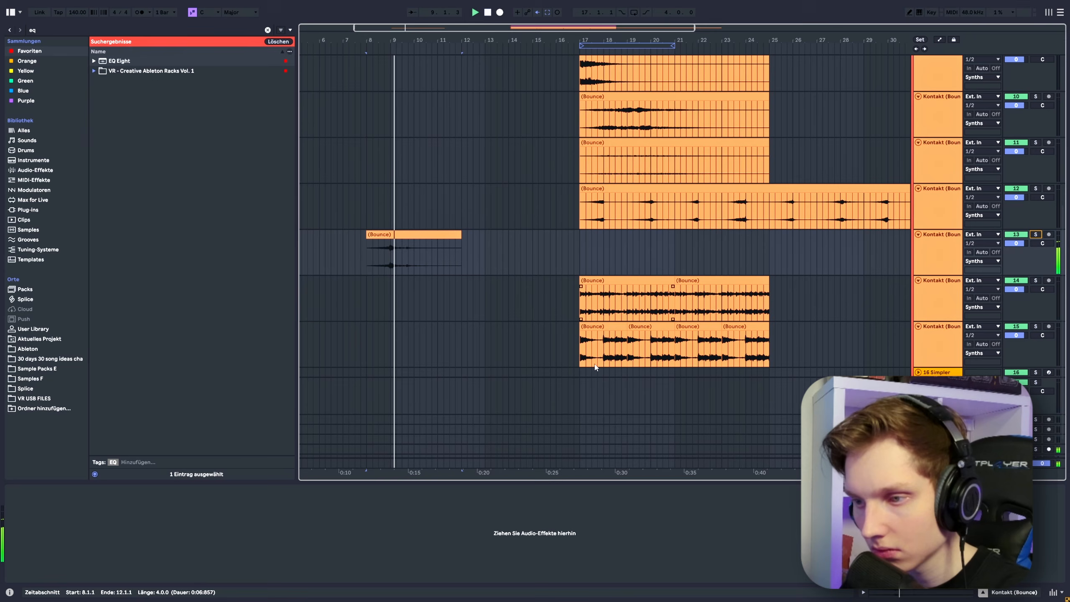
left_click(604, 282)
key("space")
left_click_drag(603, 282, 415, 291)
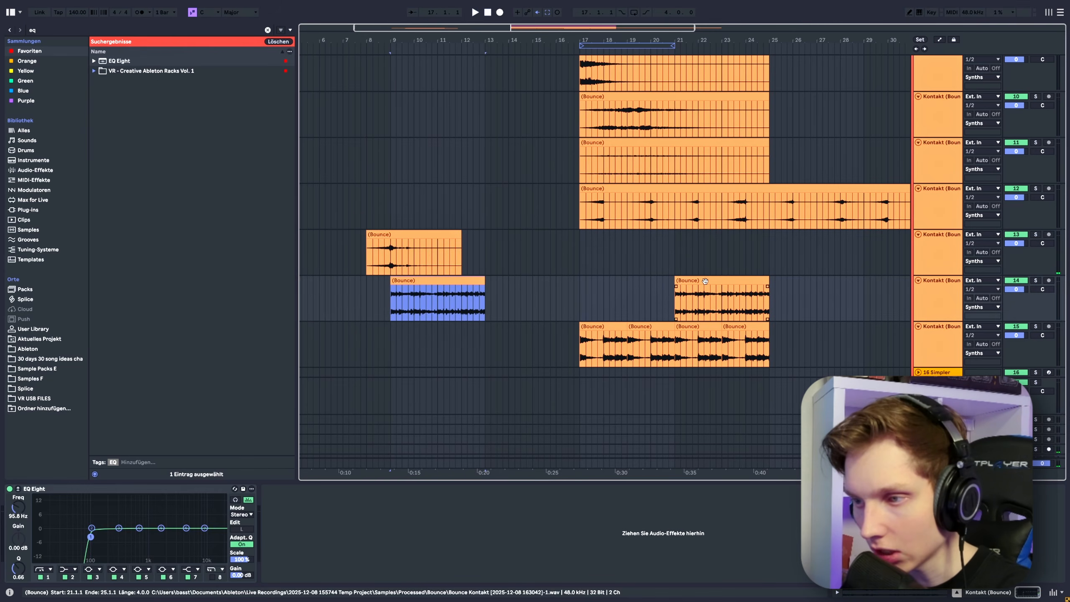
key("ctrl+d")
left_click_drag(513, 297, 519, 295)
key("space")
left_click(384, 259)
key("space")
key("space")
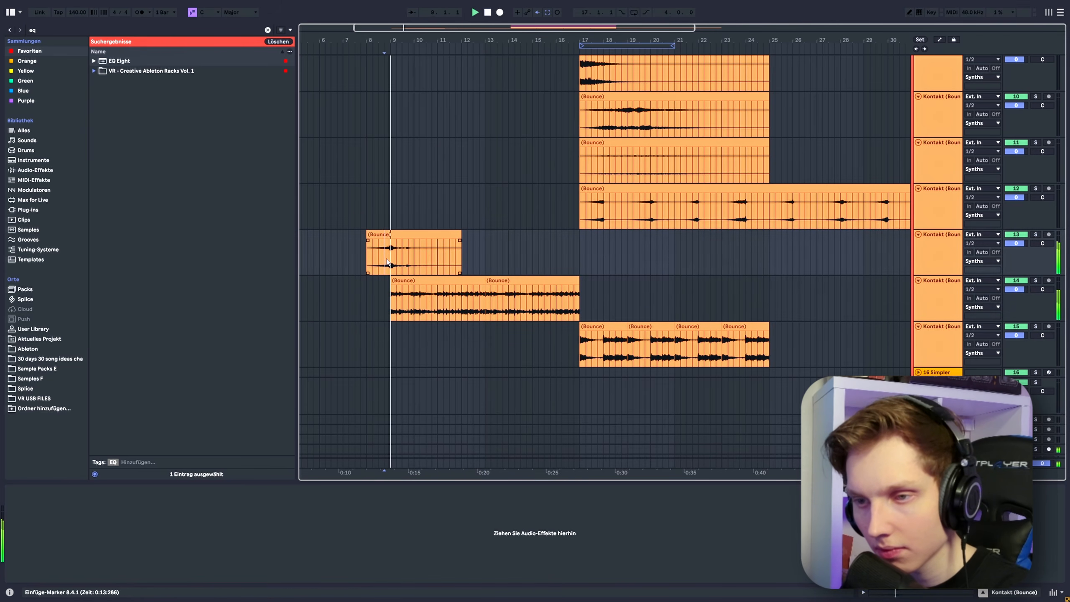
Move the quiet eight-bar bounce on track 11 to bar 9 and duplicate it to bar 17.
scroll(548, 309, "up", 2)
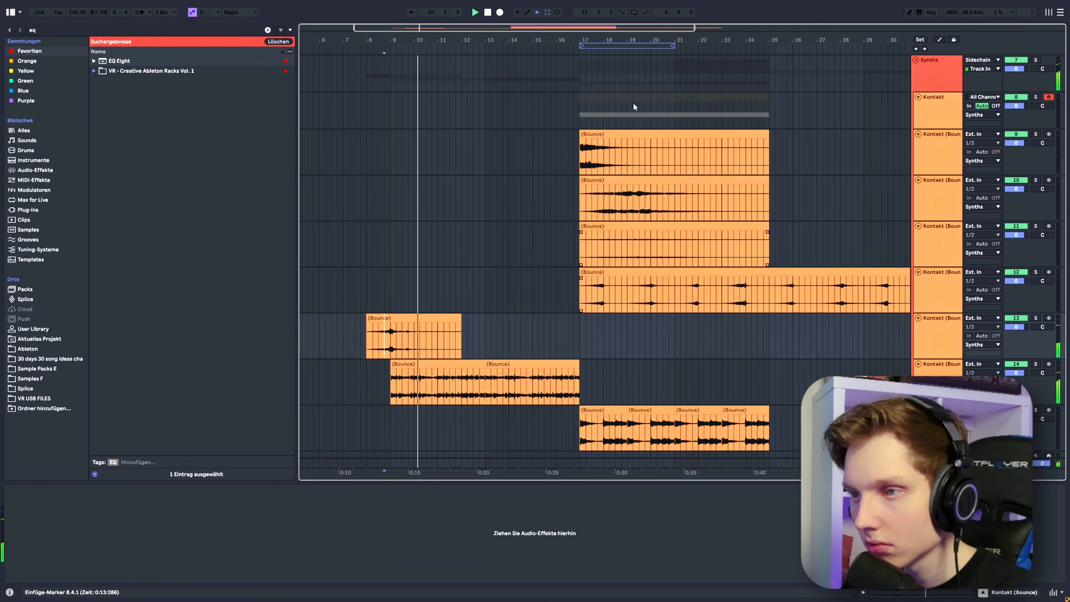
left_click(620, 144)
left_click_drag(628, 230, 438, 226)
scroll(525, 227, "down", 3)
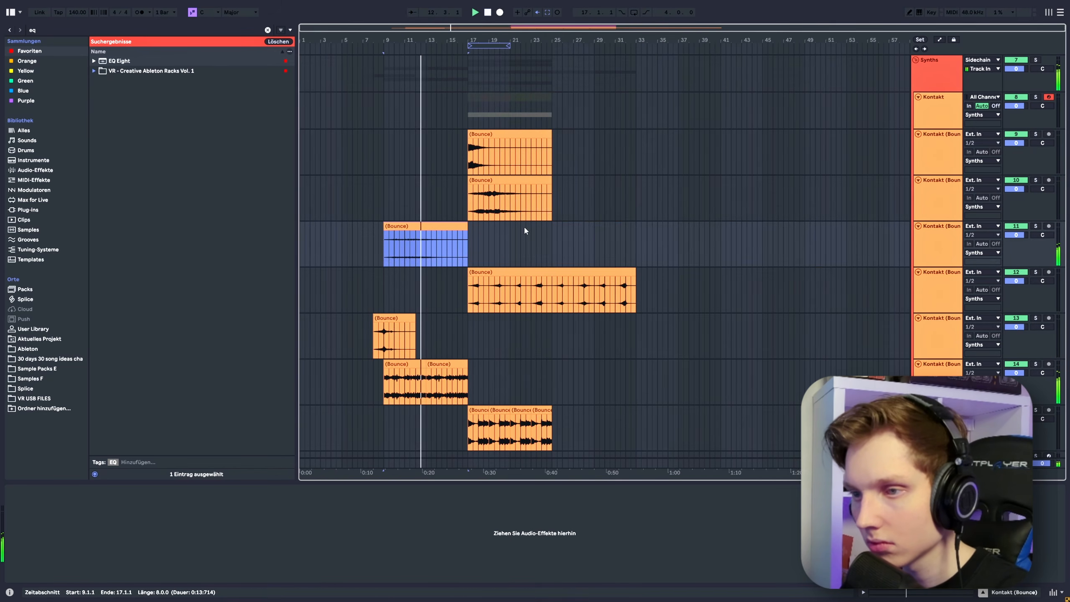
scroll(506, 237, "up", 3)
key("ctrl+d")
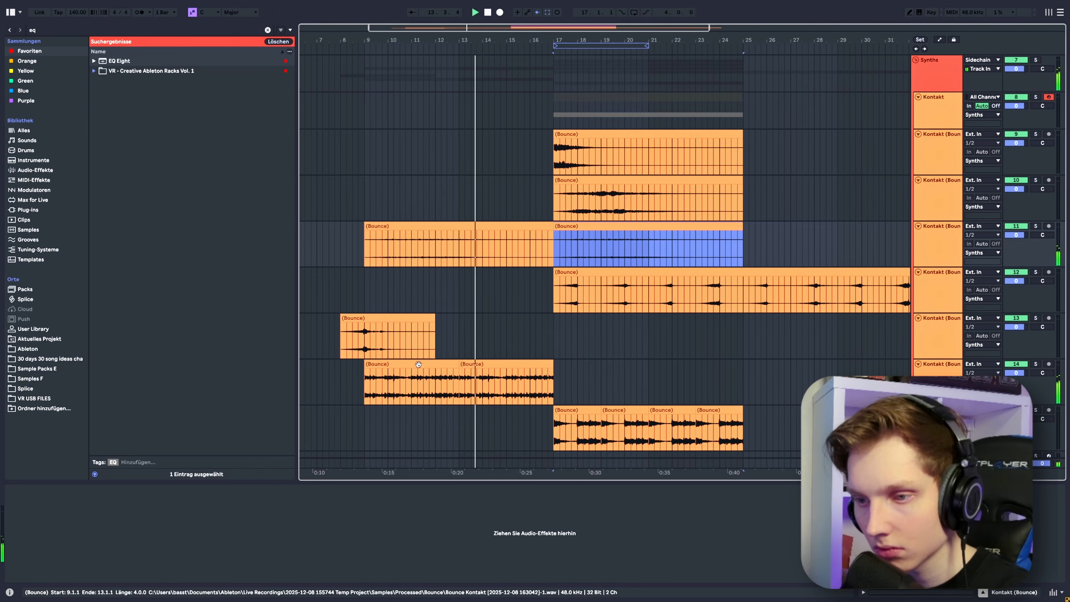
Move the eight-bar hit bounce on track 9 to start at bar 13 and play it back in the intro.
left_click(377, 316)
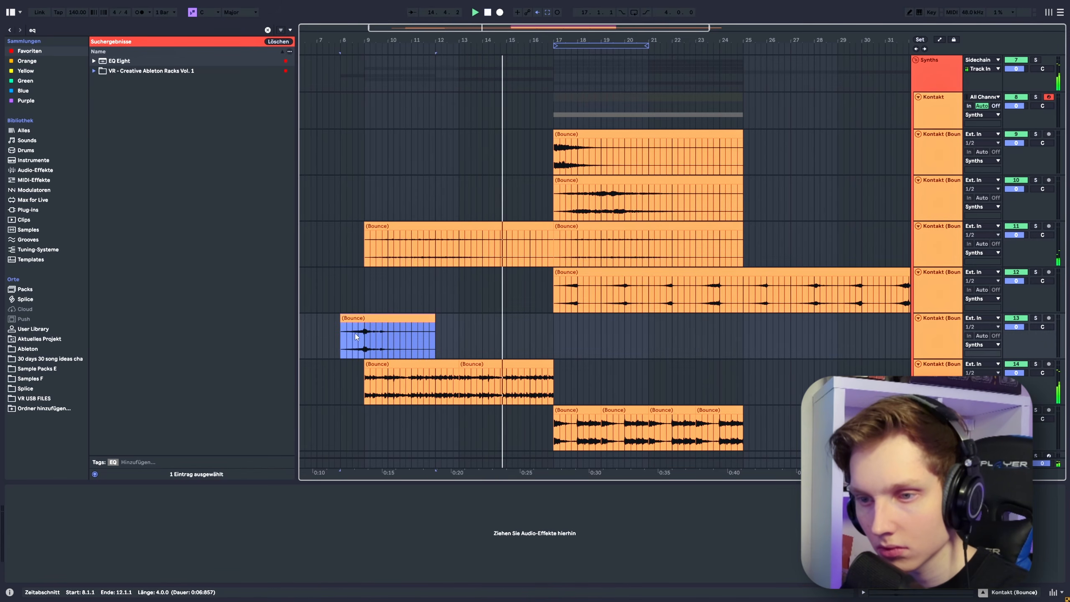
left_click_drag(593, 136, 497, 136)
left_click(454, 158)
key("space")
key("space")
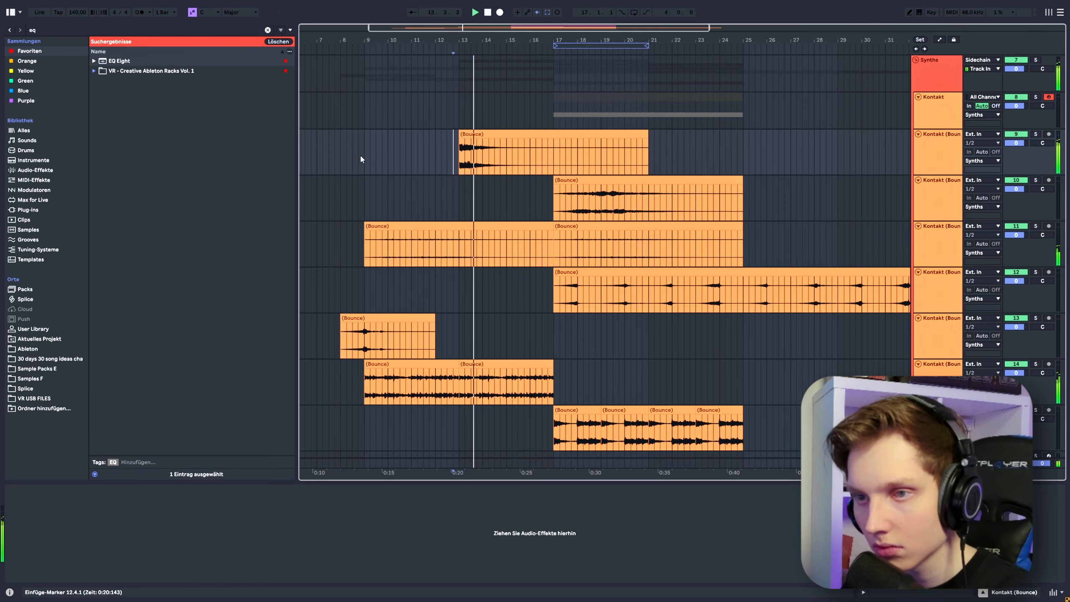
Lower the long note in the soloed Kontakt clip to A#3 and bounce the clip to a new track.
left_click(576, 99)
key("space")
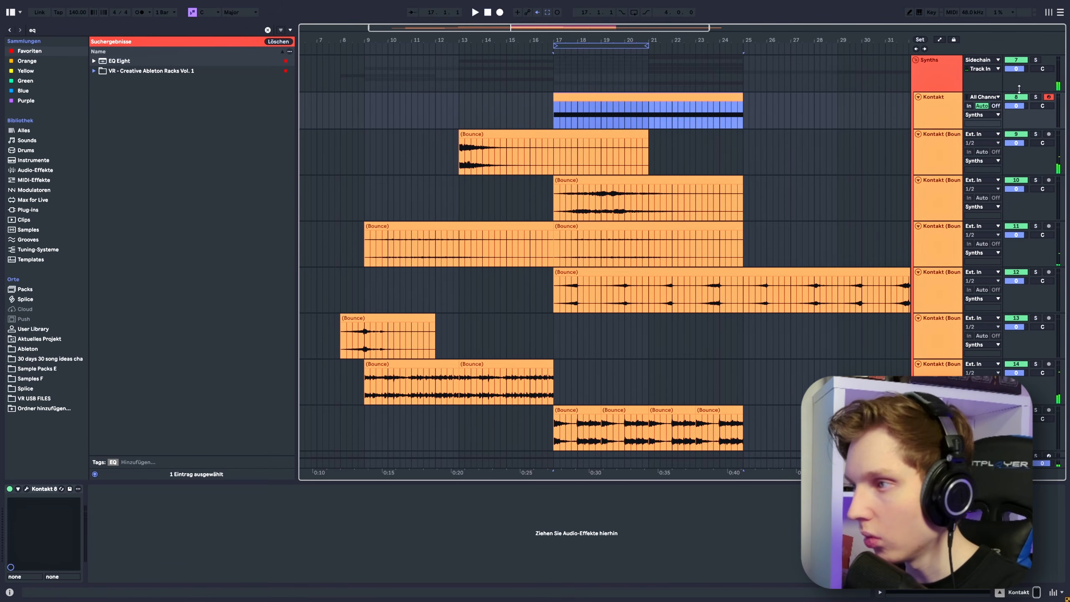
left_click(1035, 96)
double_click(628, 97)
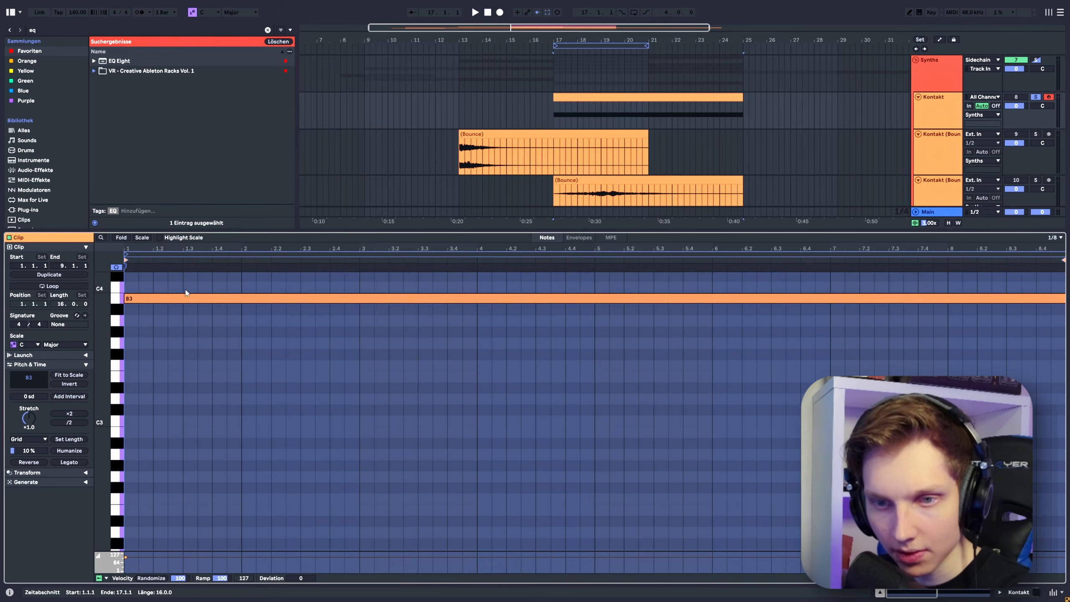
key("space")
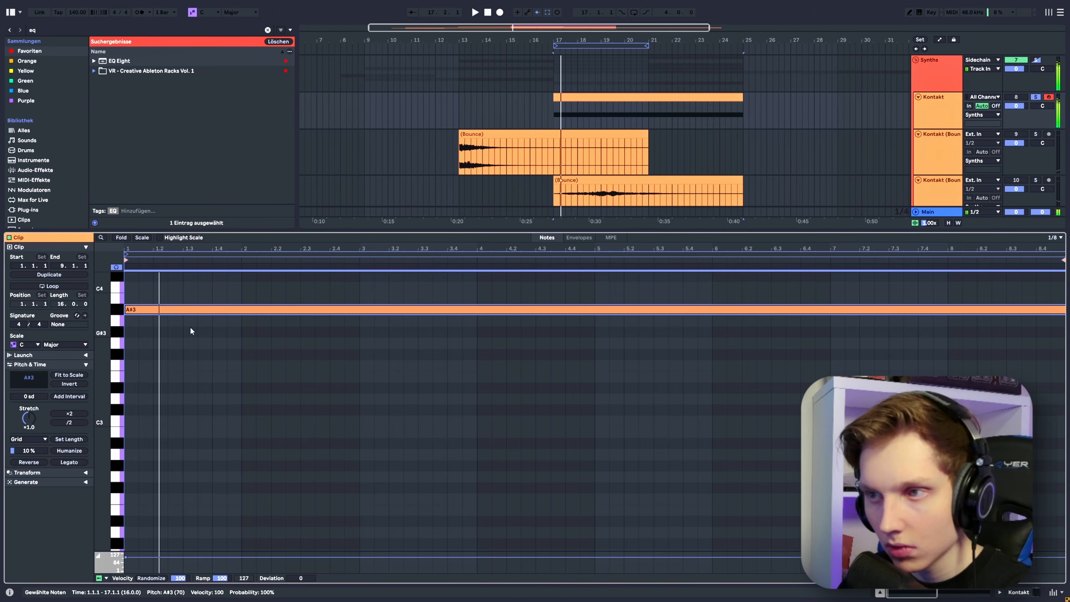
right_click(603, 110)
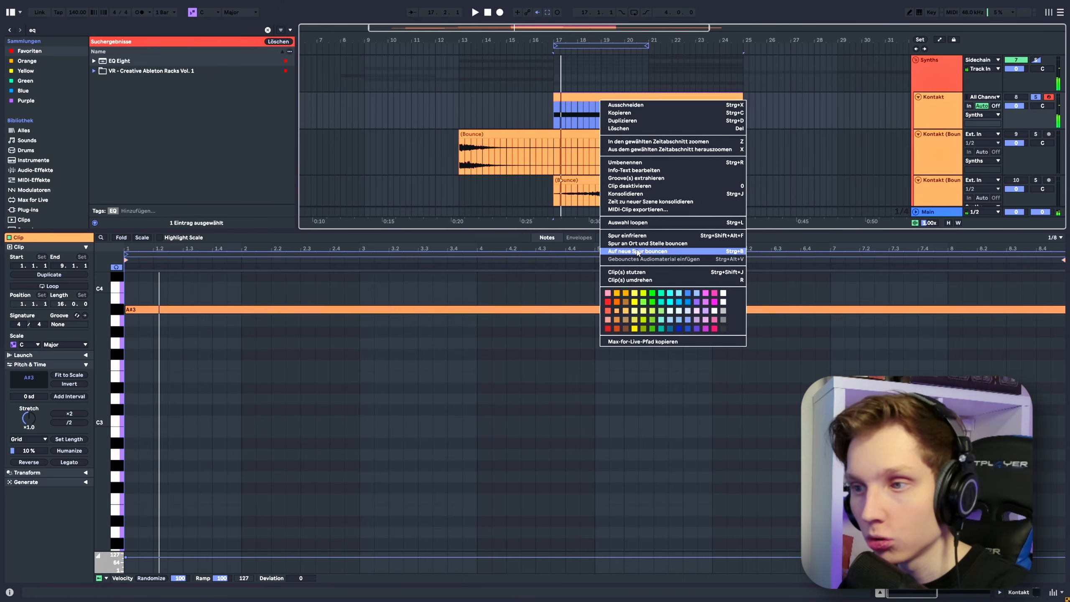
left_click(639, 253)
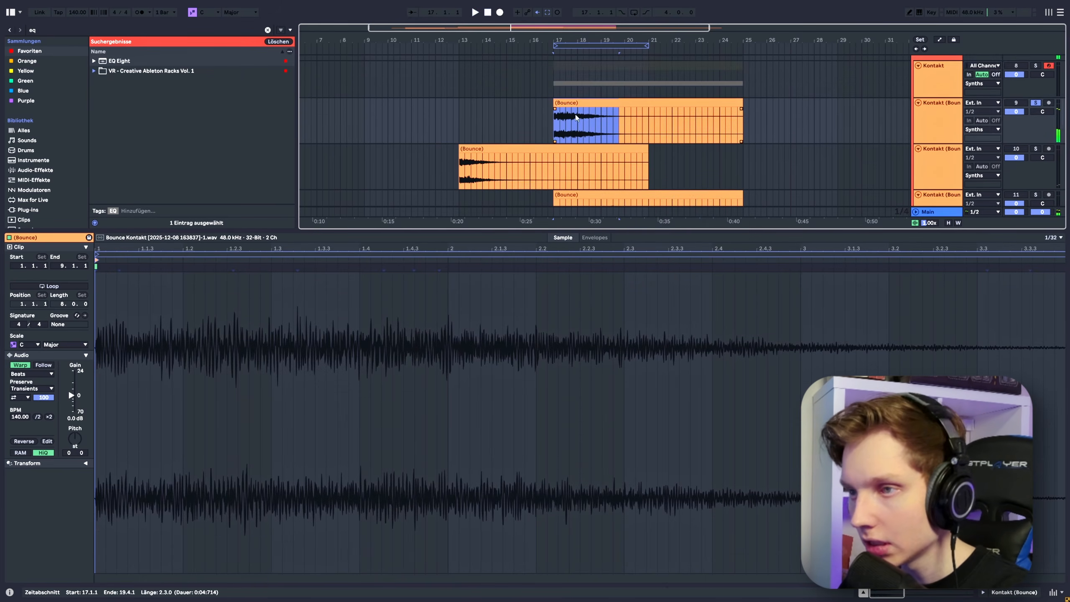
Copy the opening of the new bounce to bar 9 on track 10 and extend the copy to bar 13.
key("ctrl+c")
scroll(384, 128, "down", 1)
left_click(365, 125)
key("ctrl+v")
key("space")
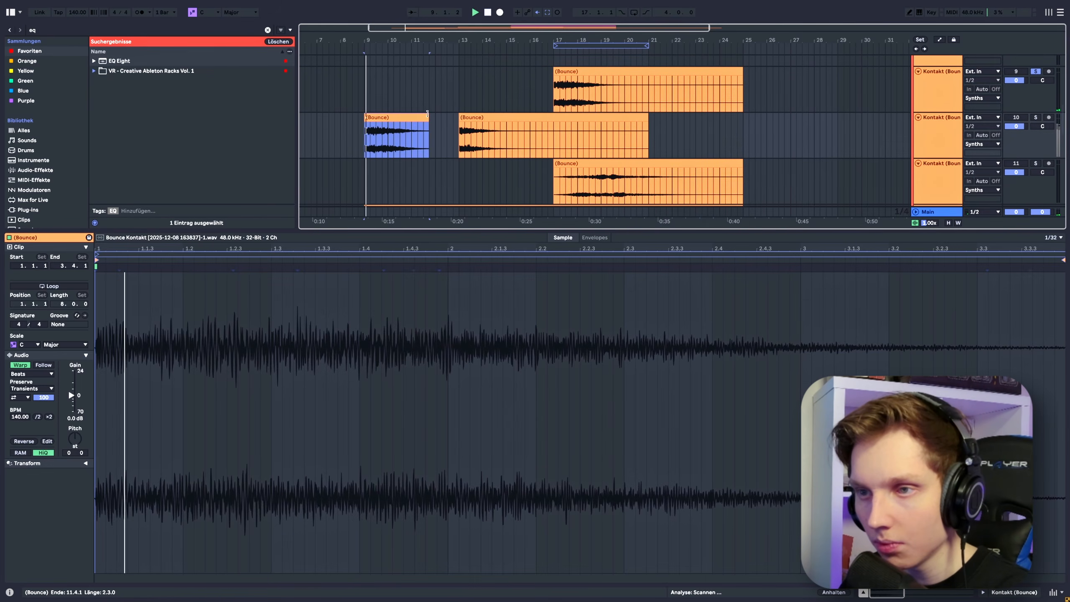
left_click_drag(428, 114, 459, 118)
key("space")
Clear the track solo and play the intro from bar 9 with all tracks audible.
left_click(1035, 117)
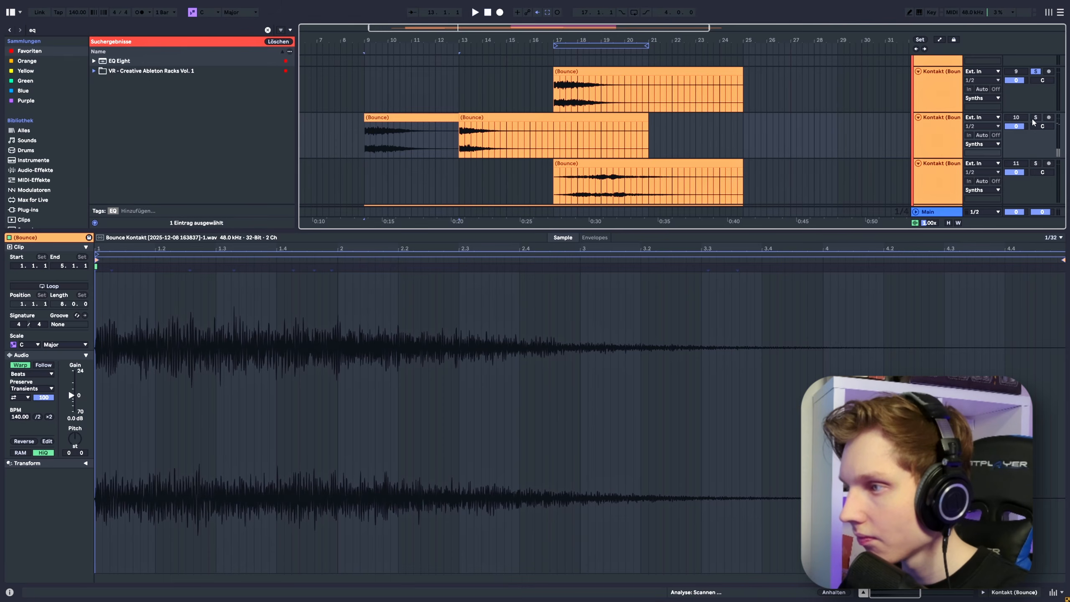
left_click(1035, 117)
key("space")
double_click(926, 138)
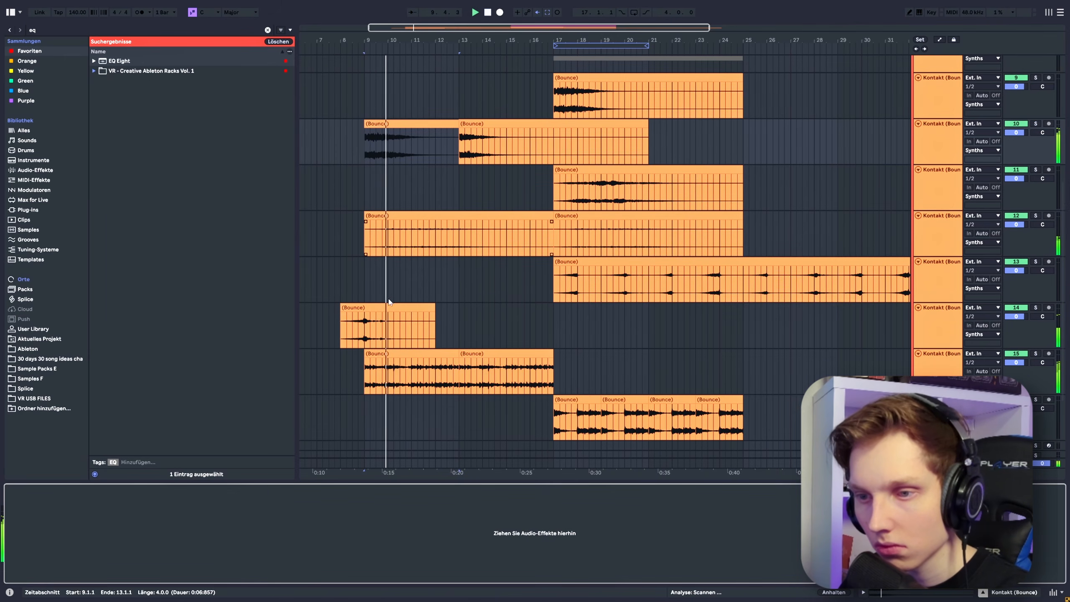
Duplicate the four-bar swell on track 14 to bar 12, and try lengthening the first percussion loop on track 15.
left_click(342, 319)
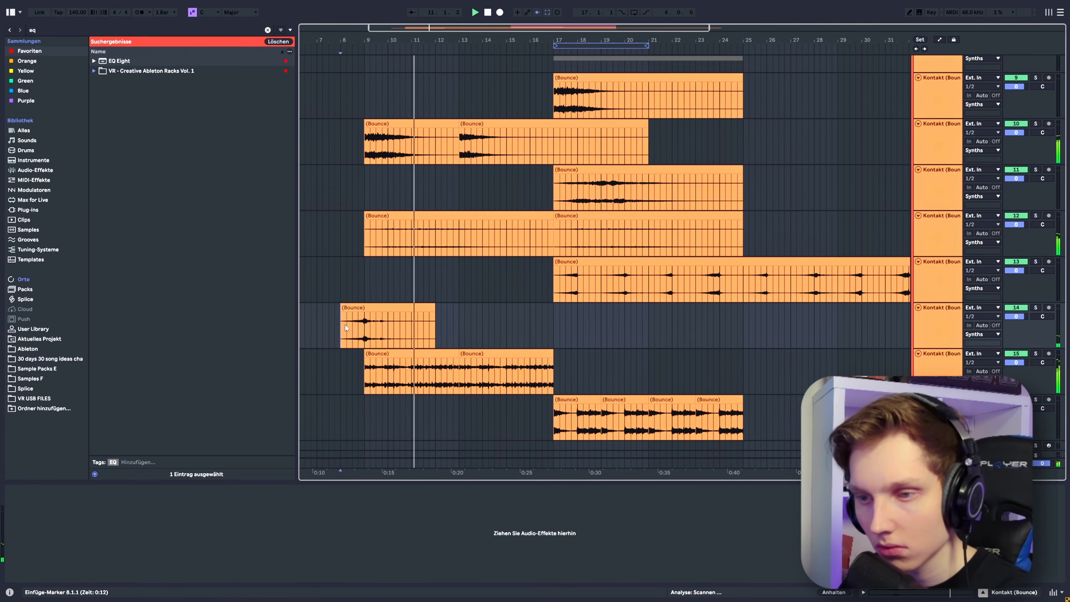
key("ctrl+d")
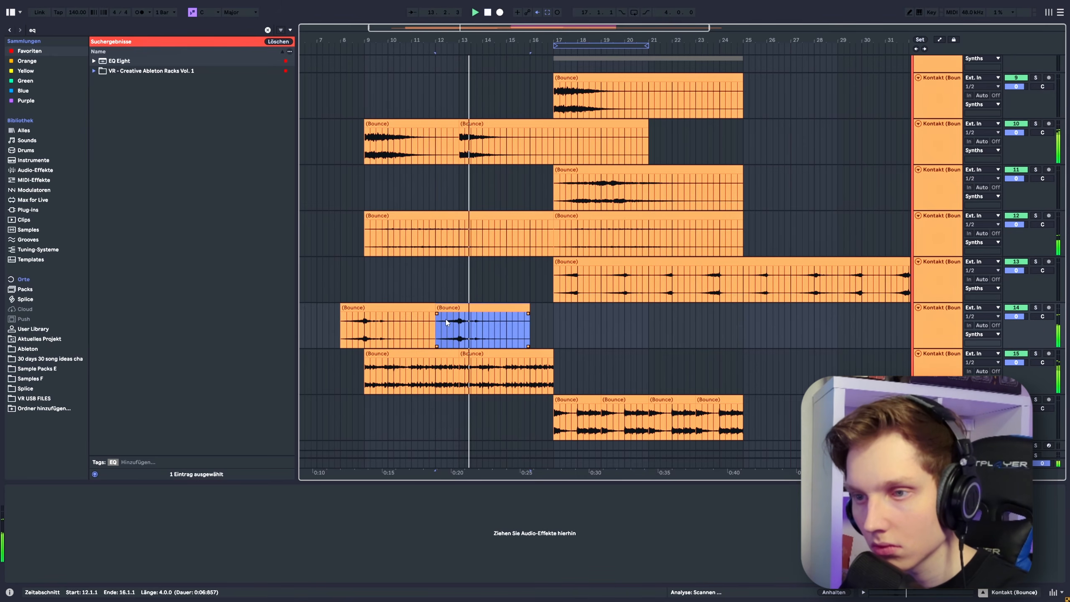
left_click_drag(459, 350, 472, 349)
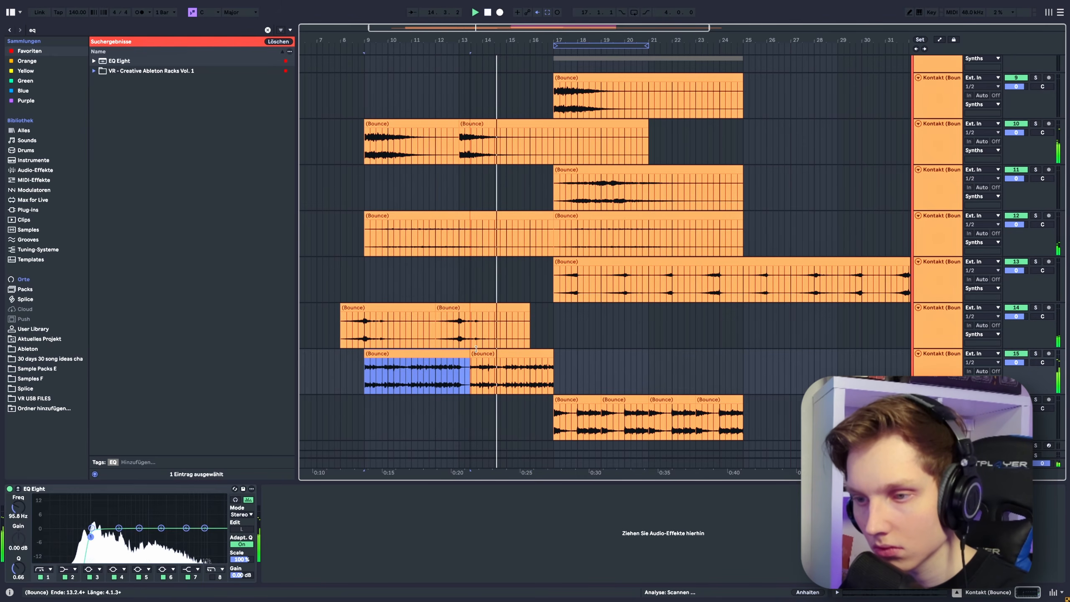
key("ctrl+z")
Move the eight-bar swell on track 11 into the intro, trying it at bar 11 before placing it at bar 10.
scroll(533, 320, "up", 1)
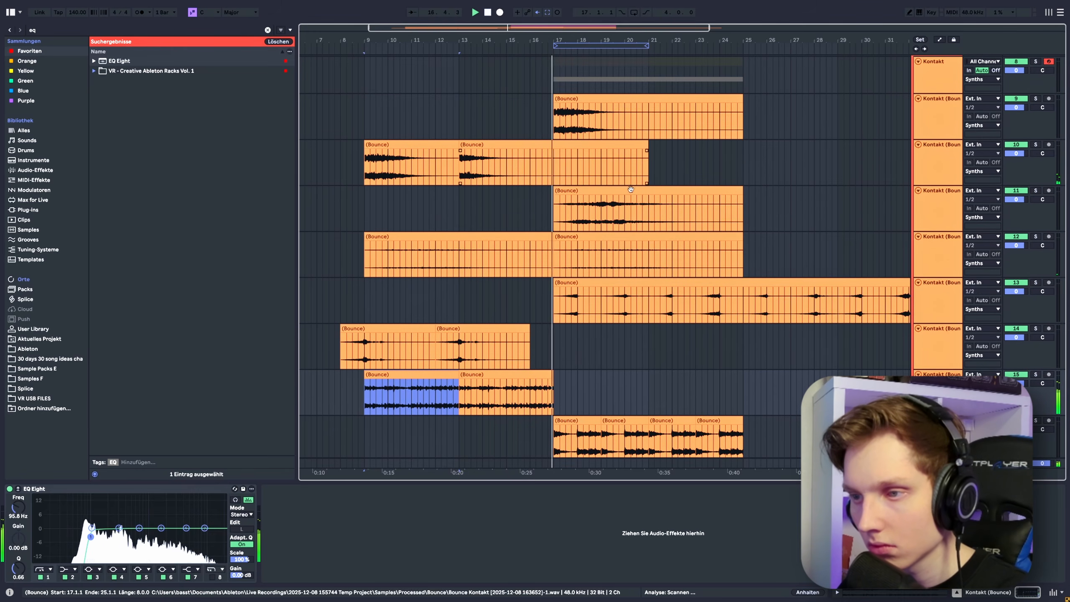
scroll(609, 211, "down", 3)
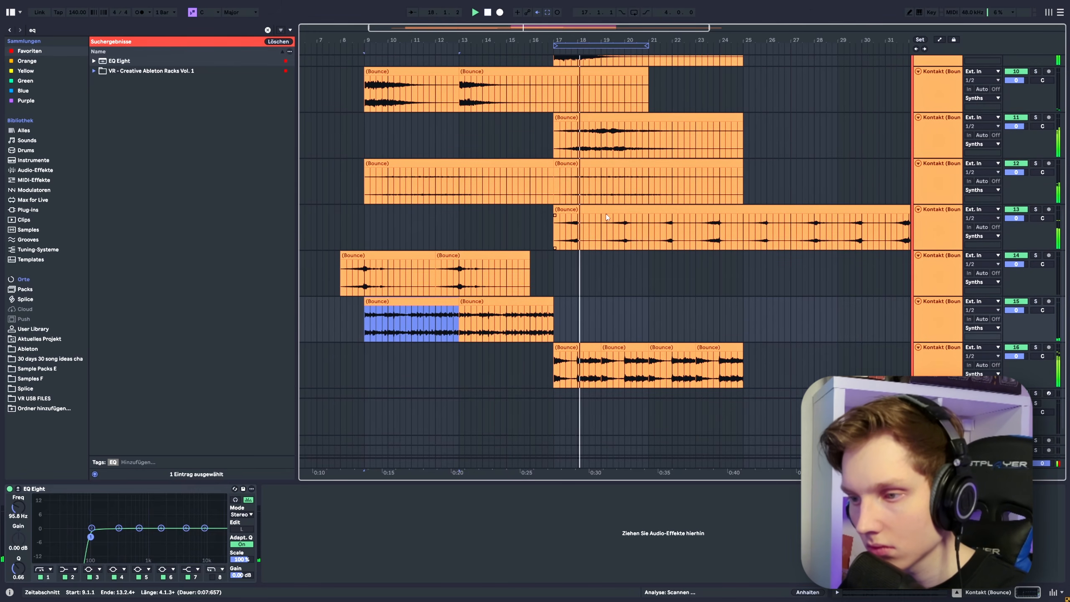
scroll(606, 216, "up", 3)
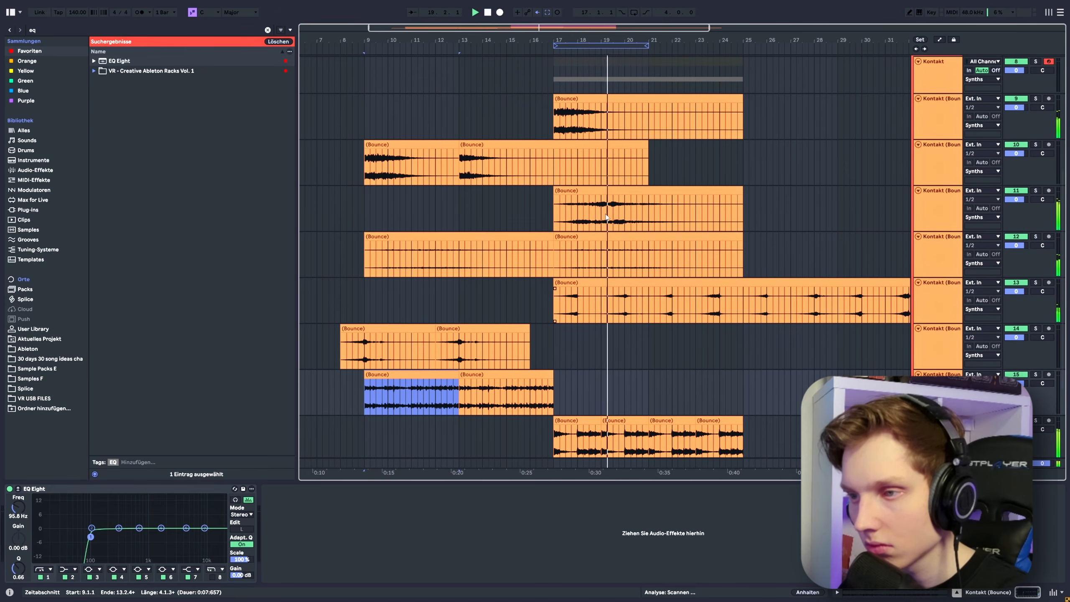
scroll(607, 217, "up", 1)
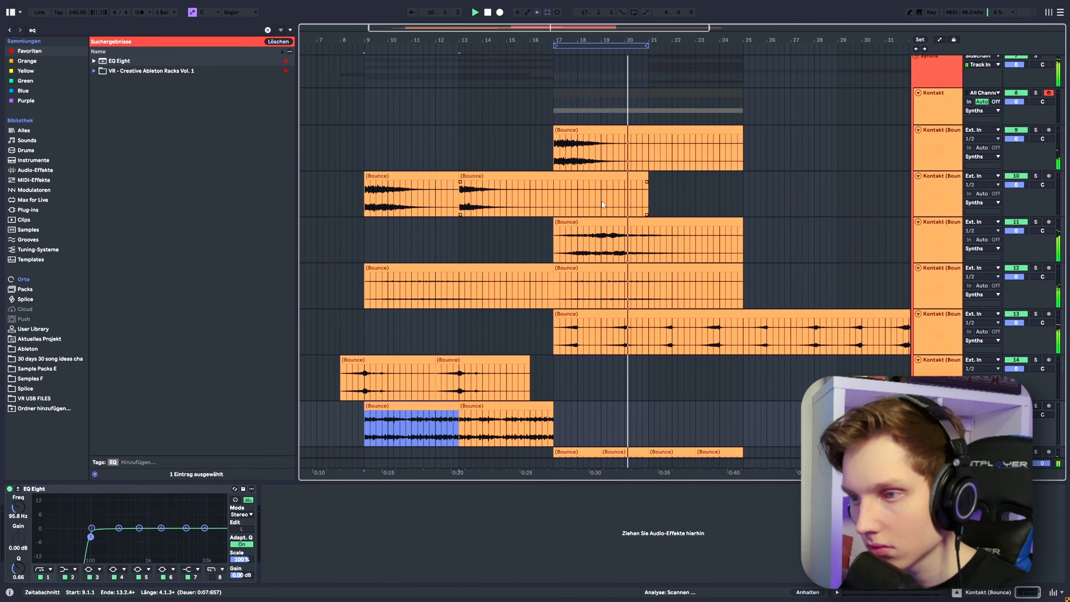
left_click(608, 222)
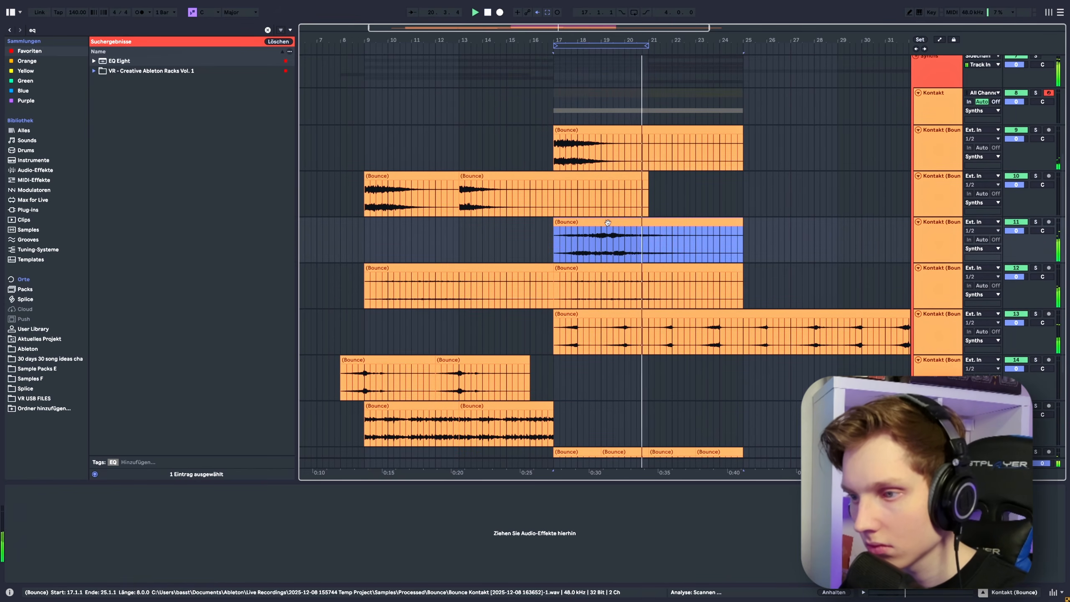
left_click_drag(607, 222, 445, 213)
left_click(1035, 211)
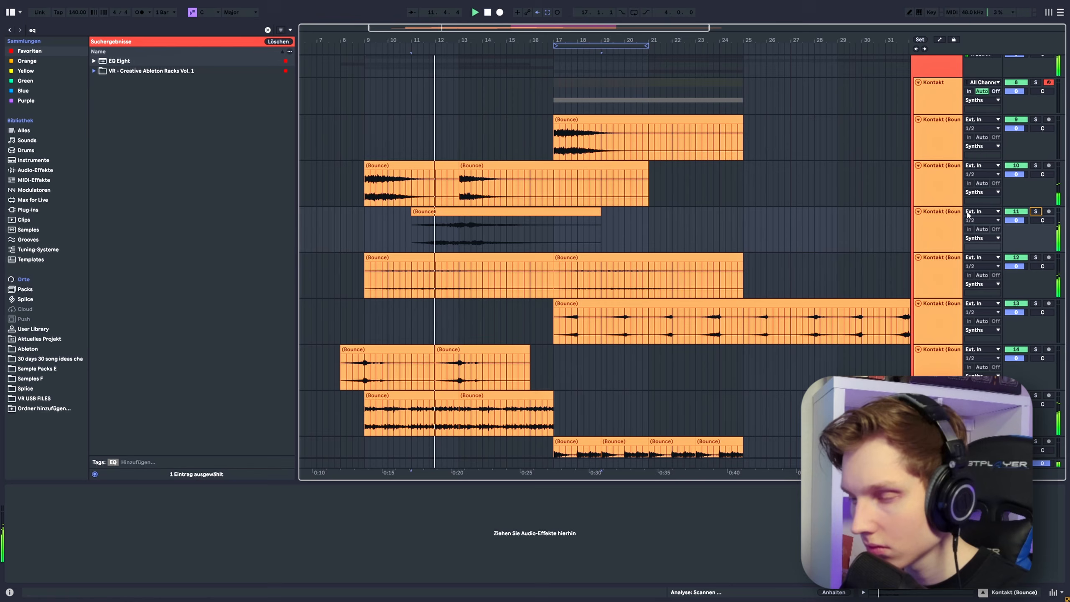
left_click(598, 215)
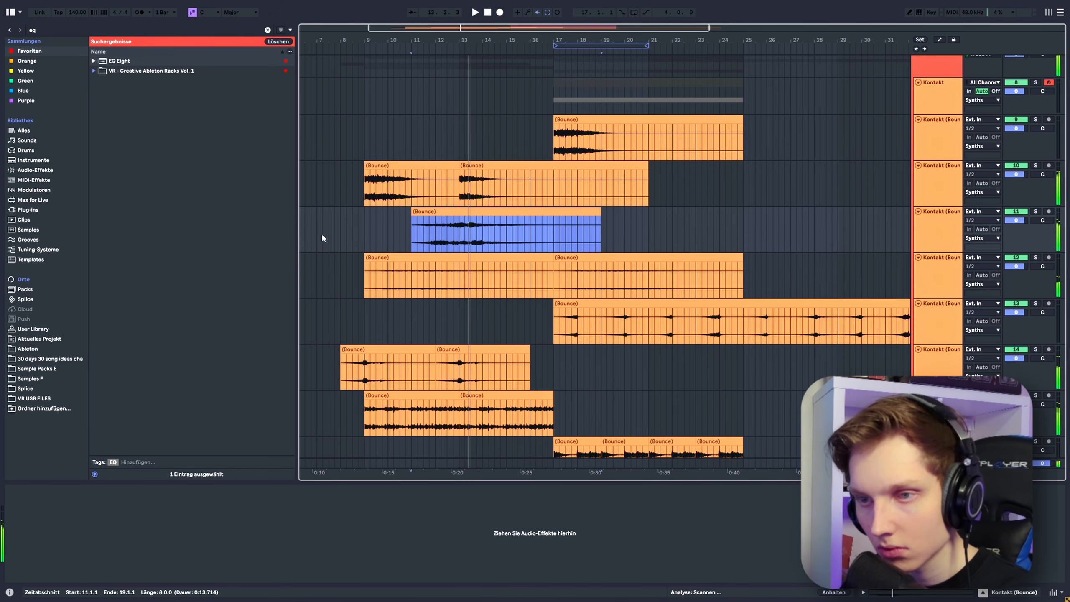
left_click(366, 228)
left_click_drag(445, 212, 422, 212)
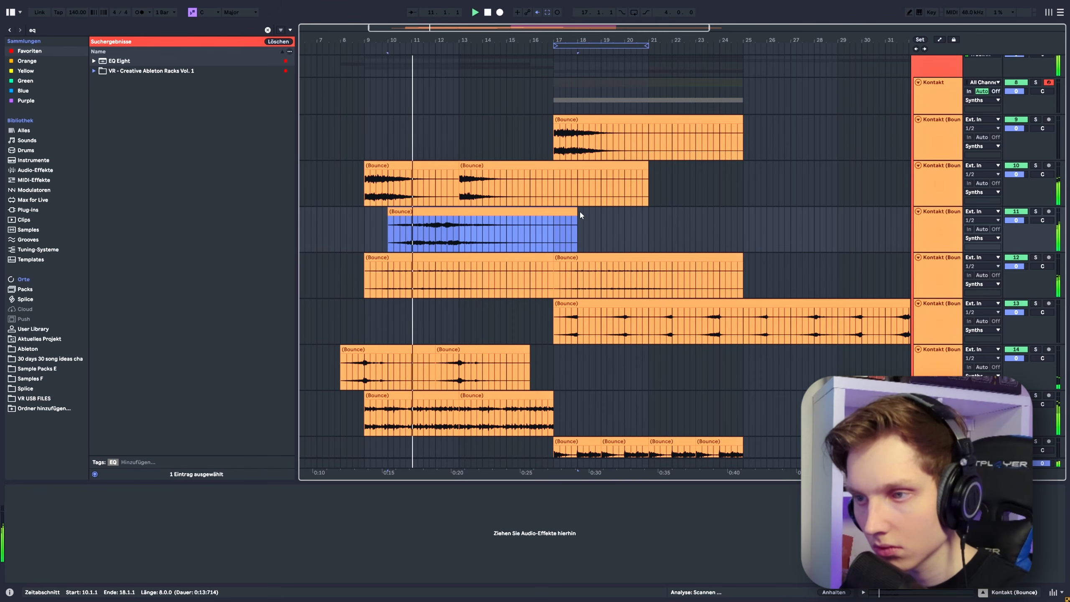
Trim the track 11 swell to end at bar 13 and repeat the four-bar section from bar 9 up to bar 25.
left_click_drag(580, 215, 460, 214)
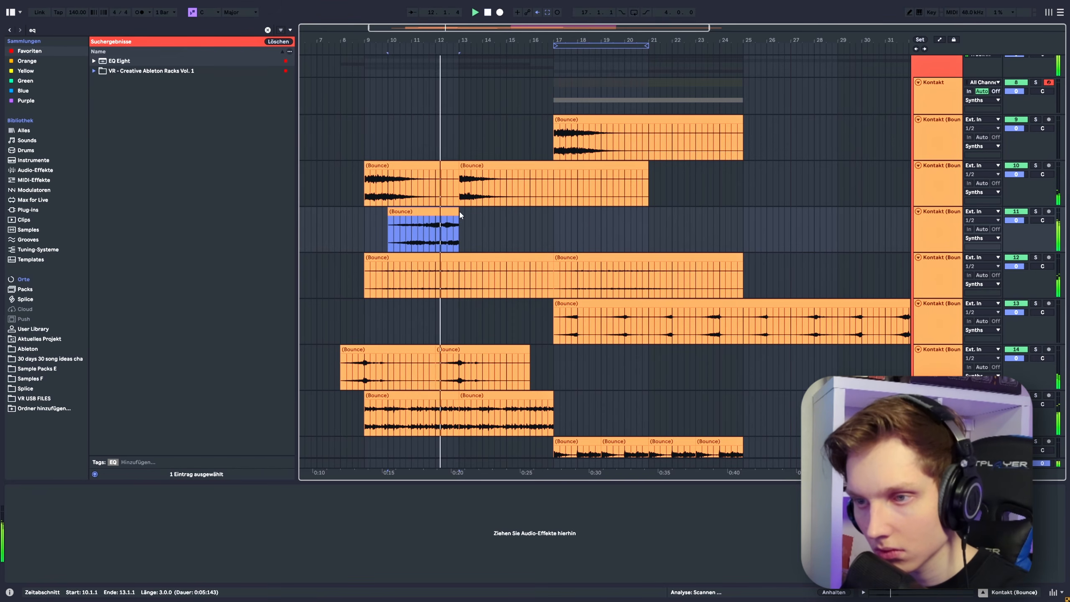
left_click_drag(364, 229, 461, 227)
key("ctrl+d")
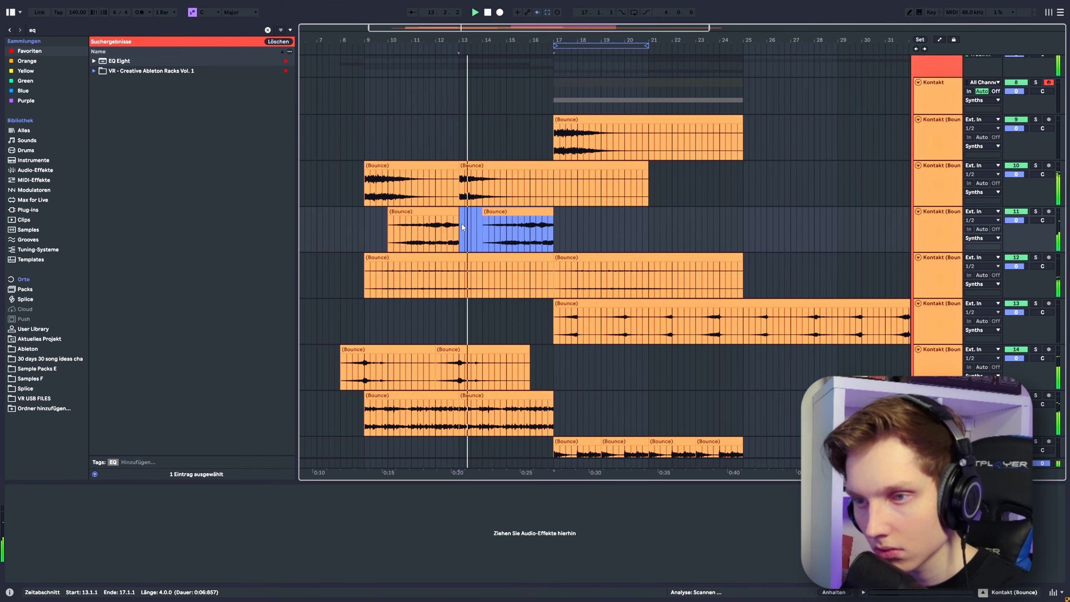
key("ctrl+d")
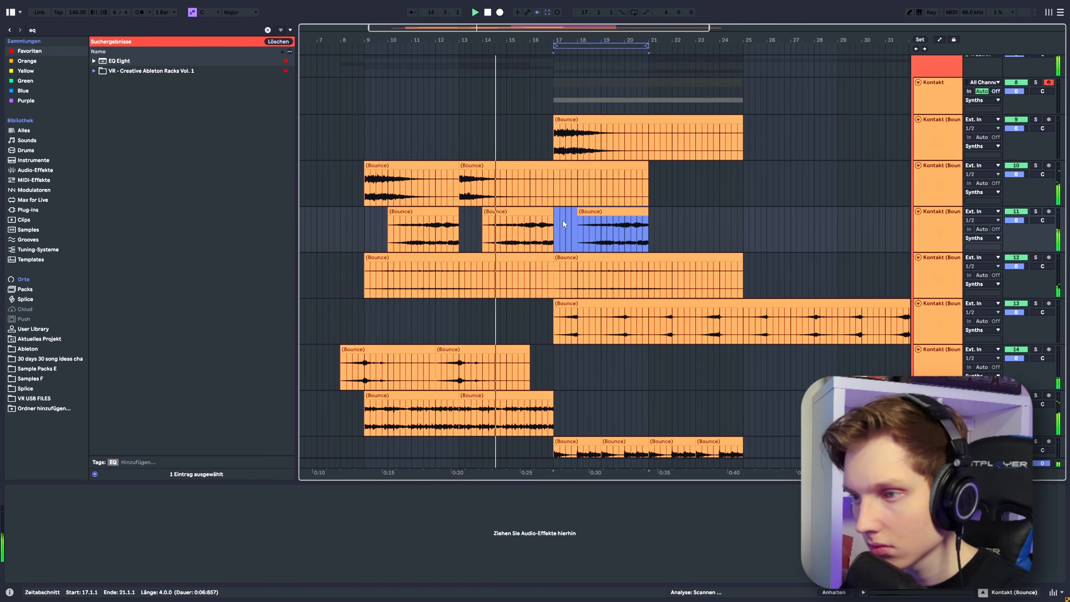
key("ctrl+d")
Shorten the hit bounce on track 9 to end at bar 21 and duplicate it from there to bar 25.
scroll(558, 224, "down", 1)
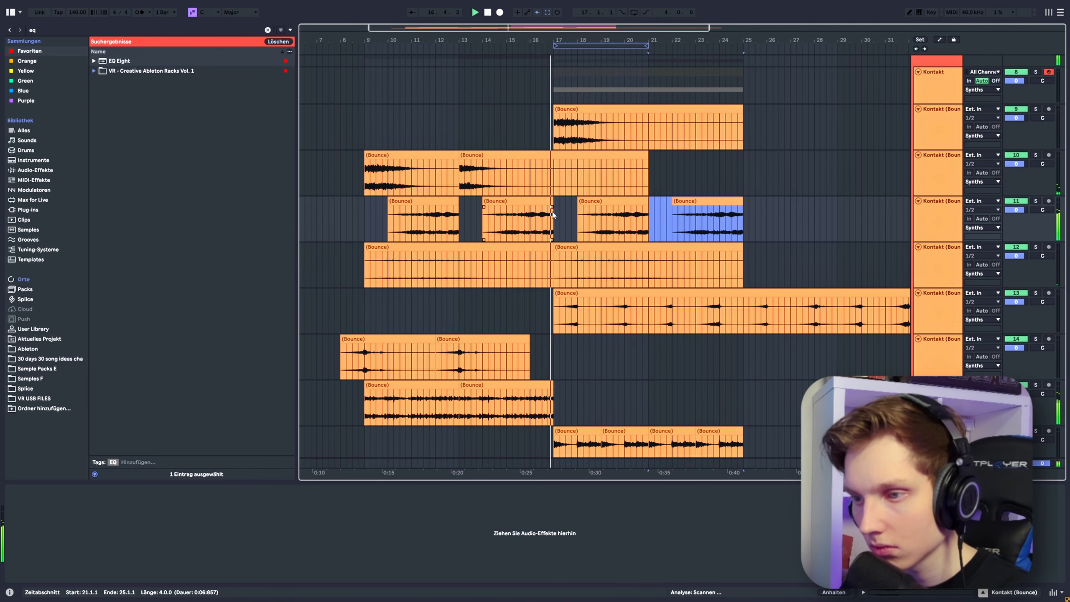
scroll(548, 214, "down", 3)
scroll(554, 219, "up", 5)
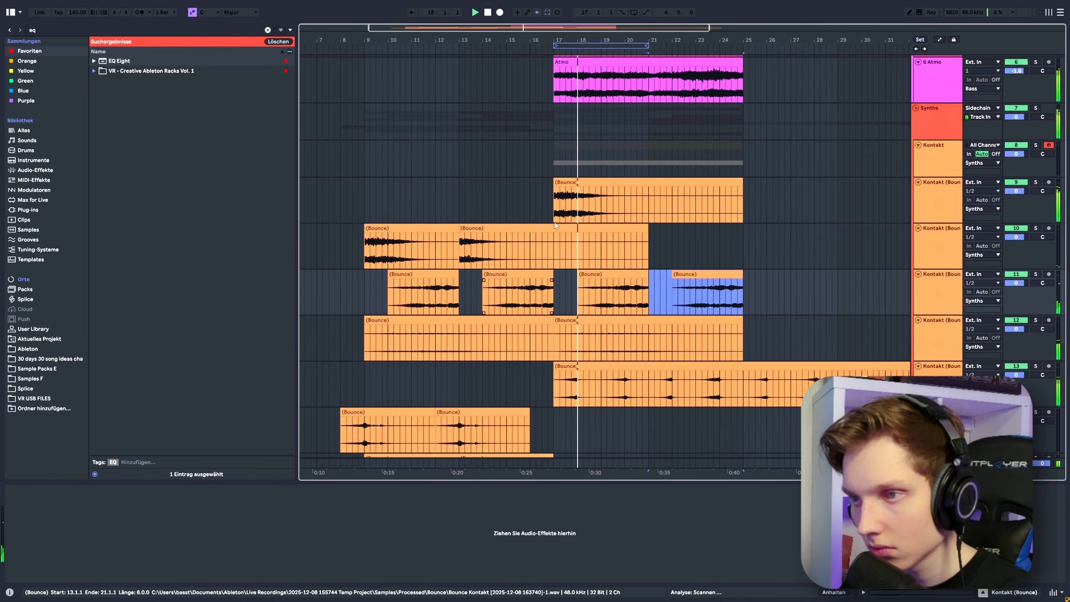
left_click(560, 213)
scroll(600, 226, "down", 5)
scroll(574, 195, "up", 3)
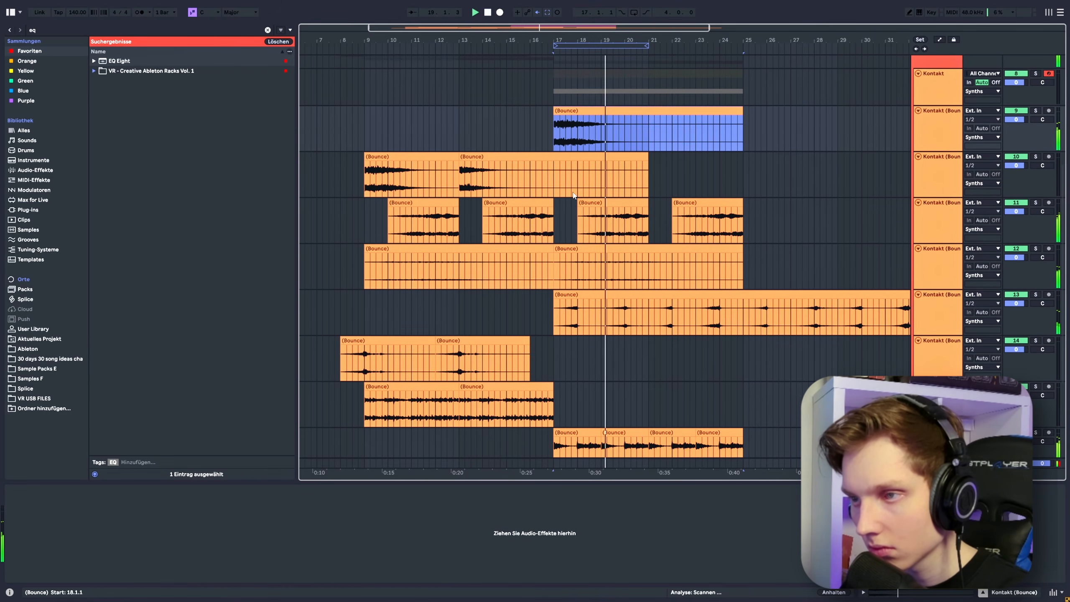
left_click_drag(744, 113, 649, 115)
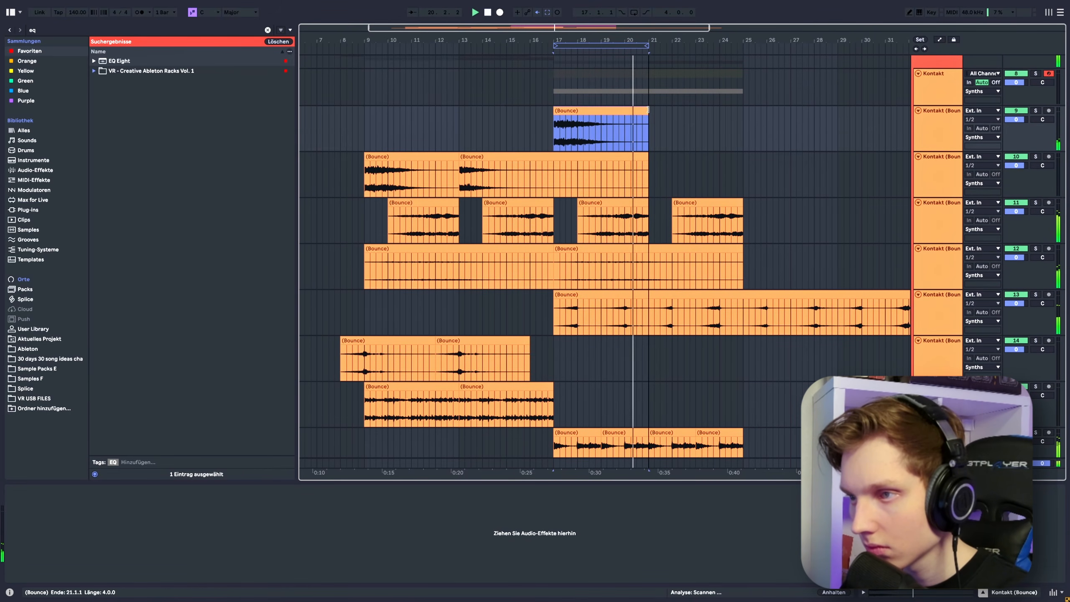
key("ctrl+e")
Replace the long reverse bounce on track 13 with short pieces of it at bars 10, 12 and 15.
scroll(629, 180, "down", 3)
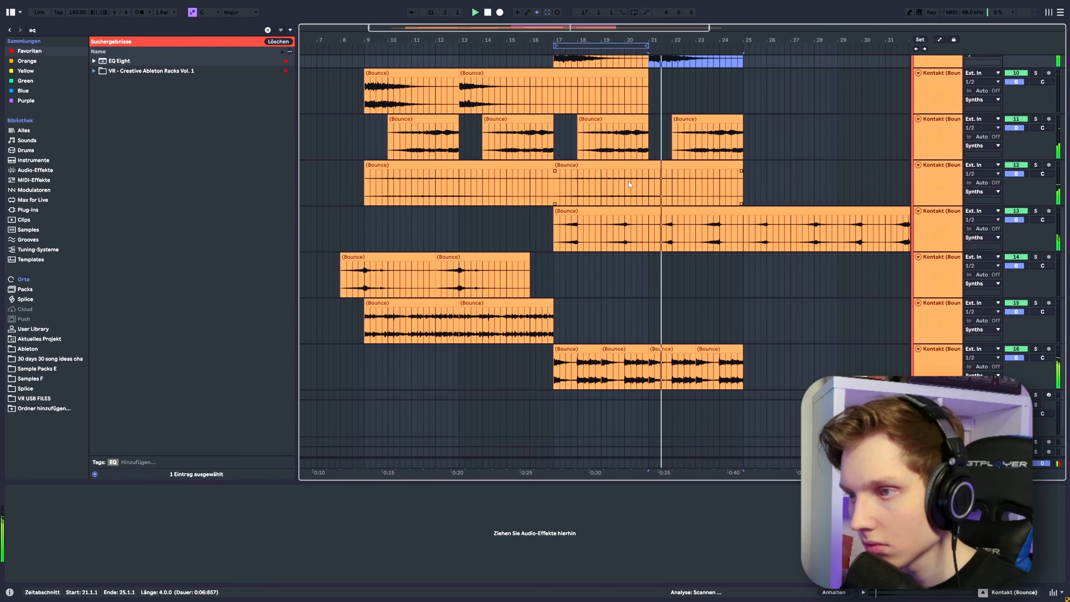
scroll(629, 180, "up", 4)
double_click(925, 144)
scroll(656, 228, "down", 3)
scroll(653, 230, "down", 4)
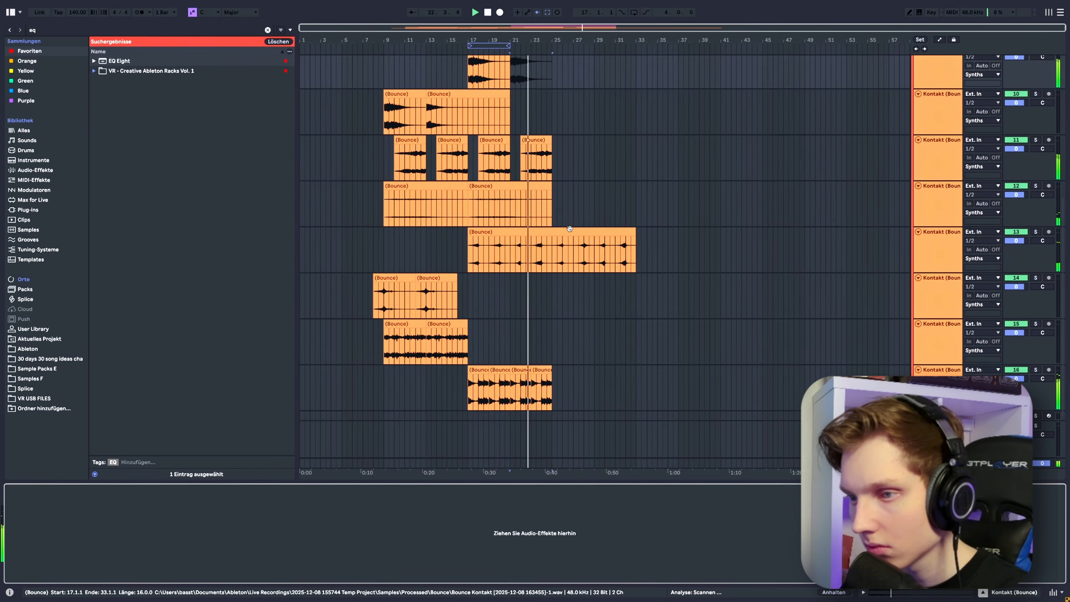
scroll(438, 248, "up", 4)
left_click_drag(508, 253, 523, 253)
scroll(434, 253, "left", 5)
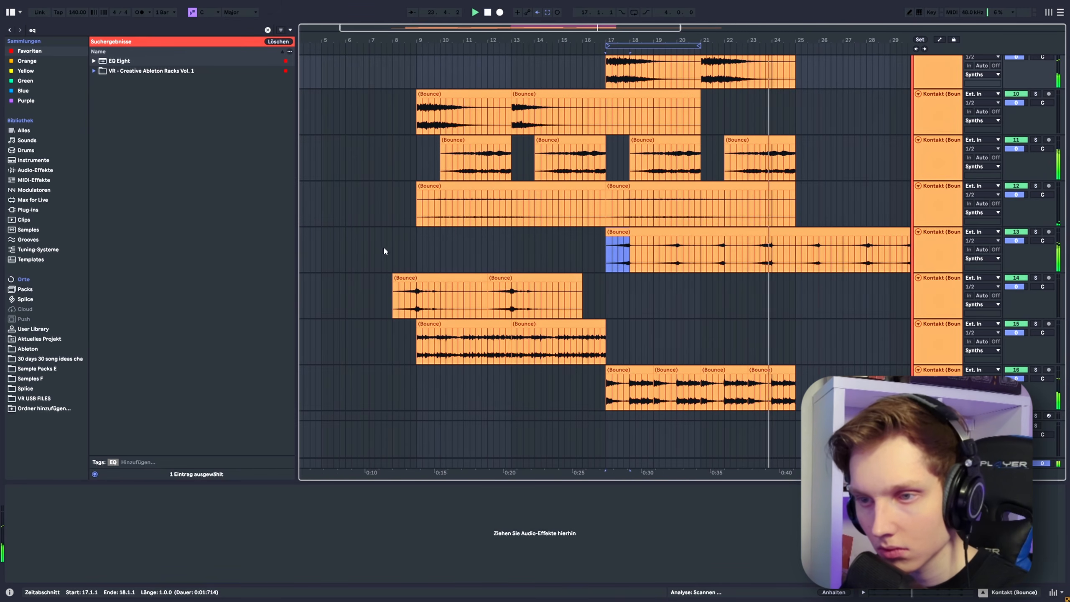
left_click(444, 243)
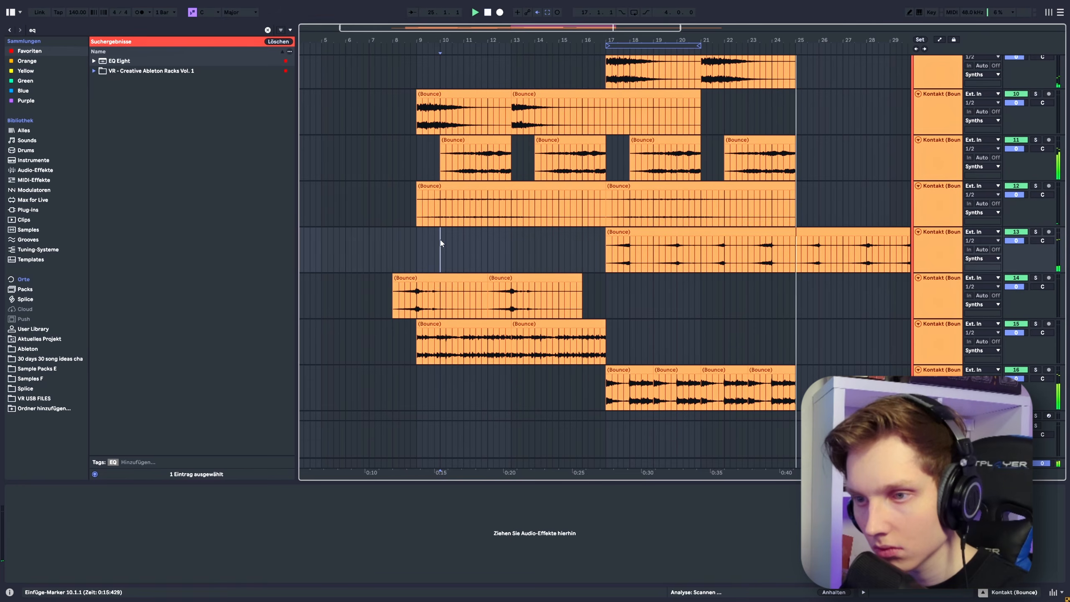
scroll(447, 247, "up", 2)
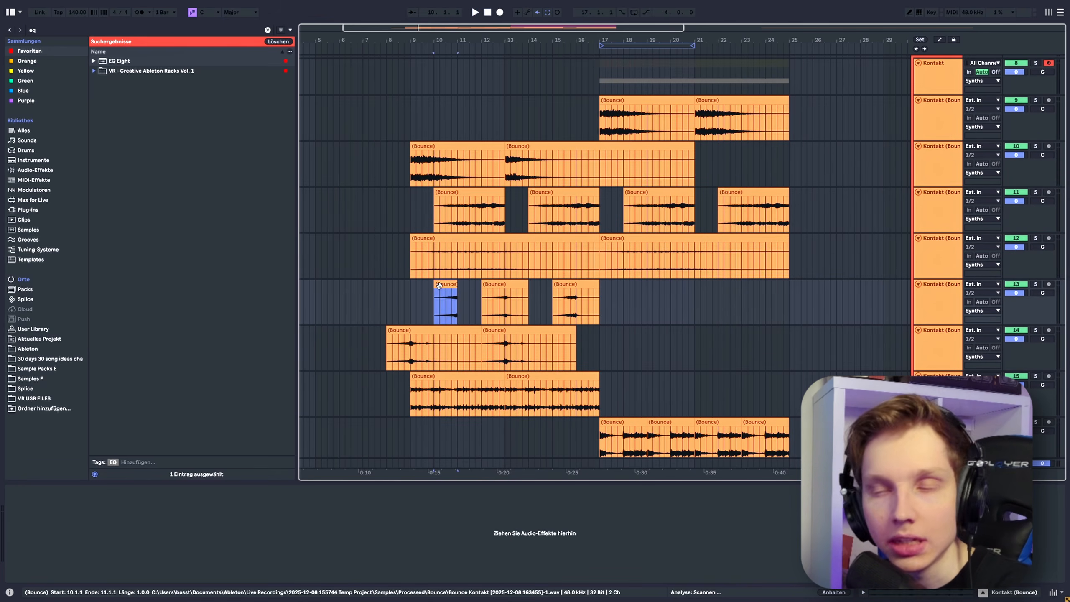
Shift the two-bar reverse pieces on track 13 to bars 14 and 16 and play the track soloed.
left_click(386, 301)
scroll(387, 148, "down", 1)
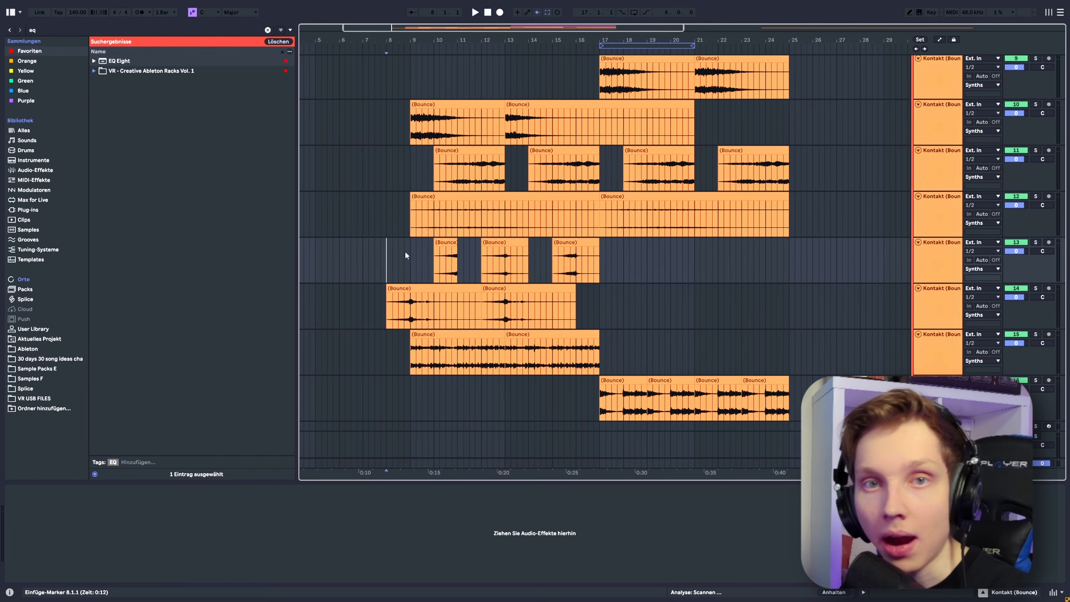
left_click(447, 243)
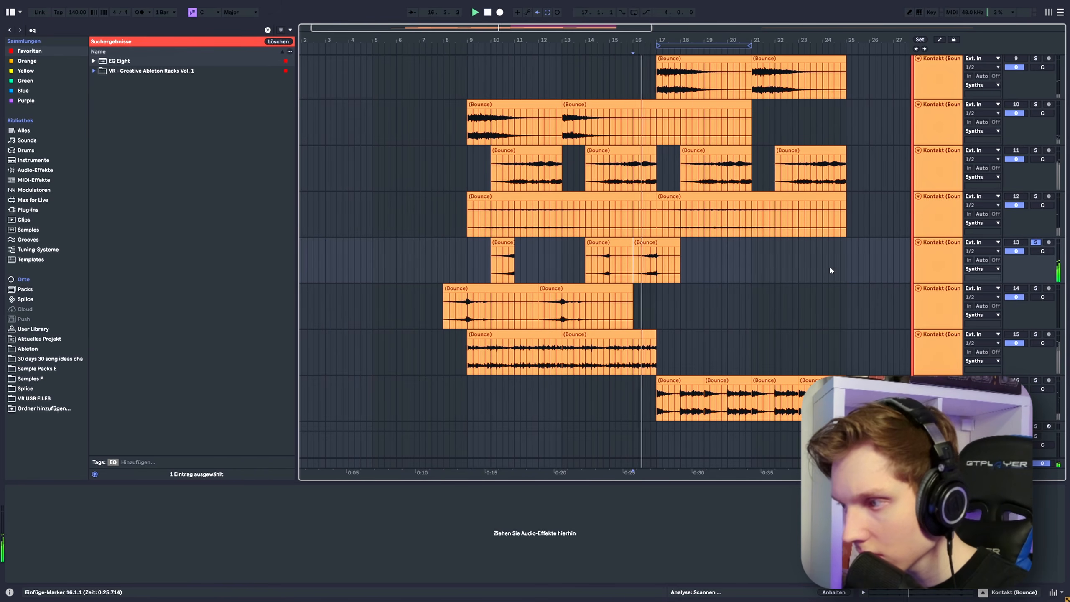
Take track 13 out of solo, solo track 15 and play its loop from bar 9.
left_click(1037, 243)
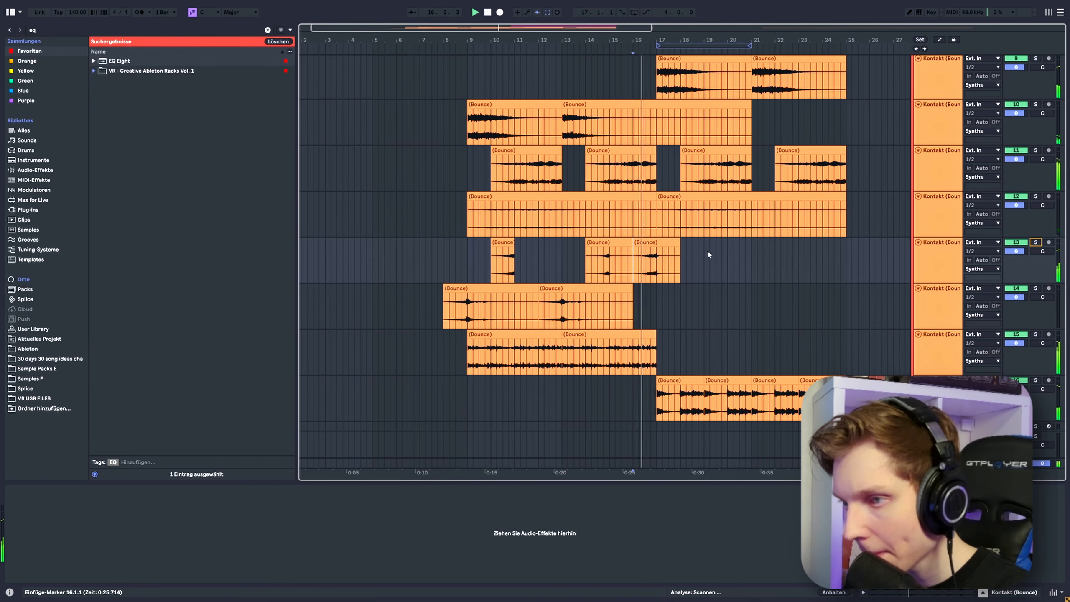
scroll(707, 250, "down", 2)
left_click(1013, 294)
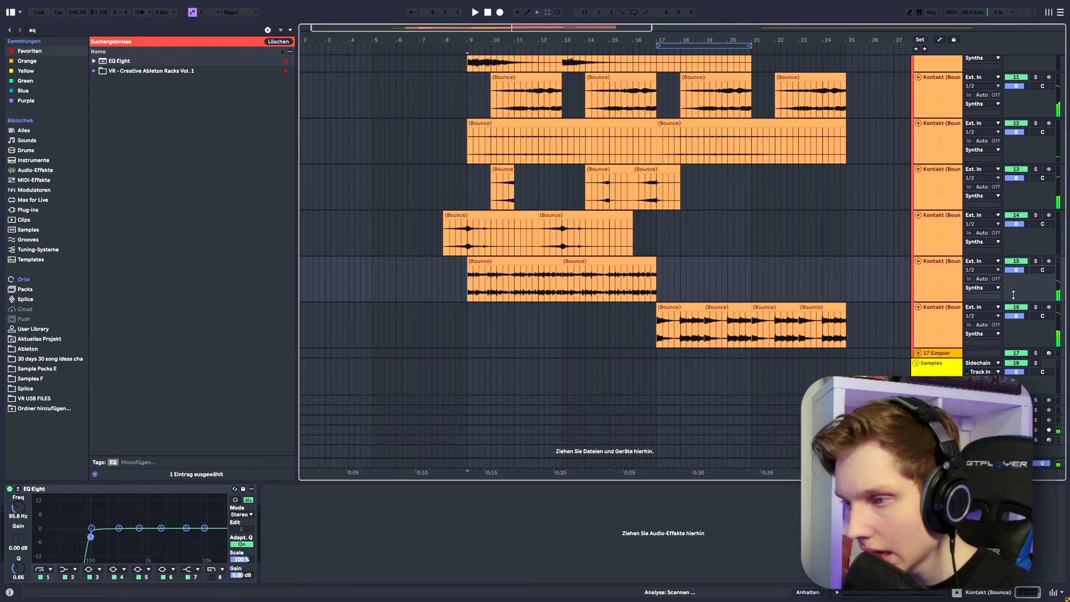
left_click(1035, 261)
scroll(477, 294, "up", 3)
key("space")
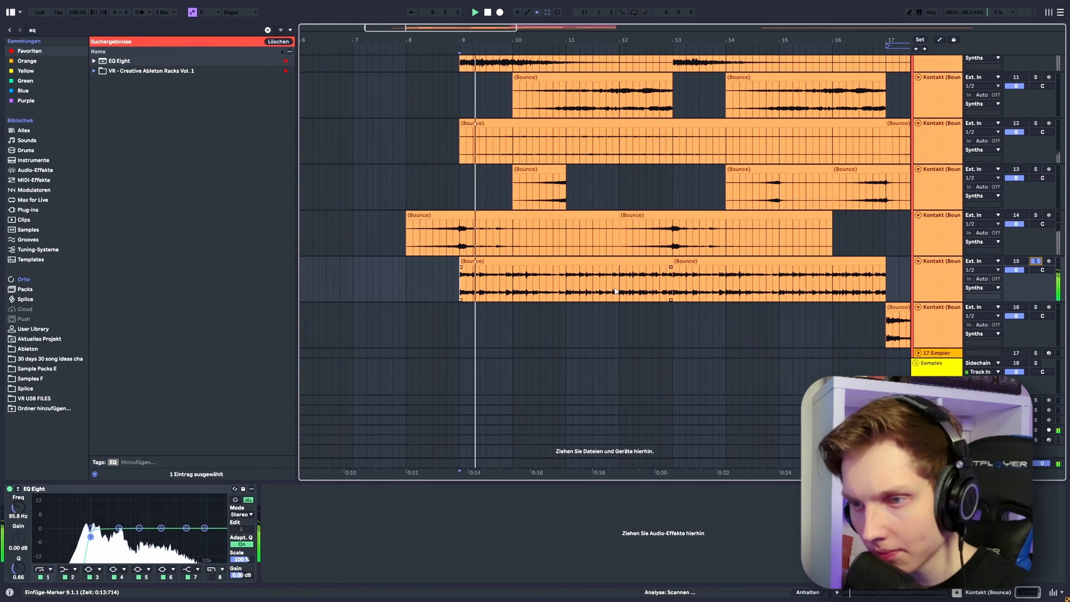
Repeat the first two bars of the track 15 loop from bar 9 up to bar 17 and take the track out of solo.
left_click(462, 287)
left_click_drag(462, 287, 565, 285)
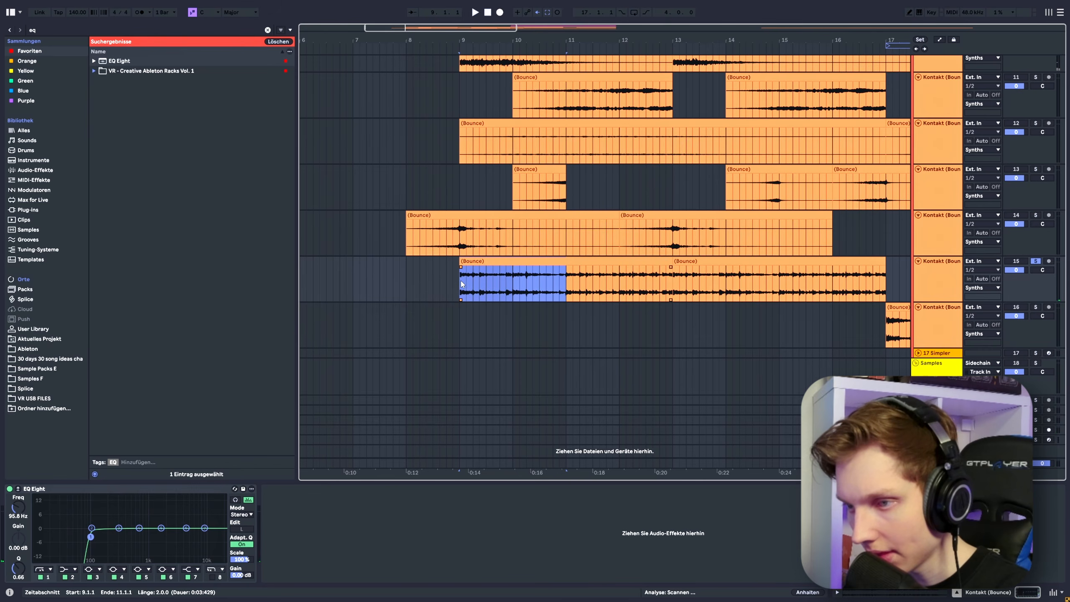
key("ctrl+d")
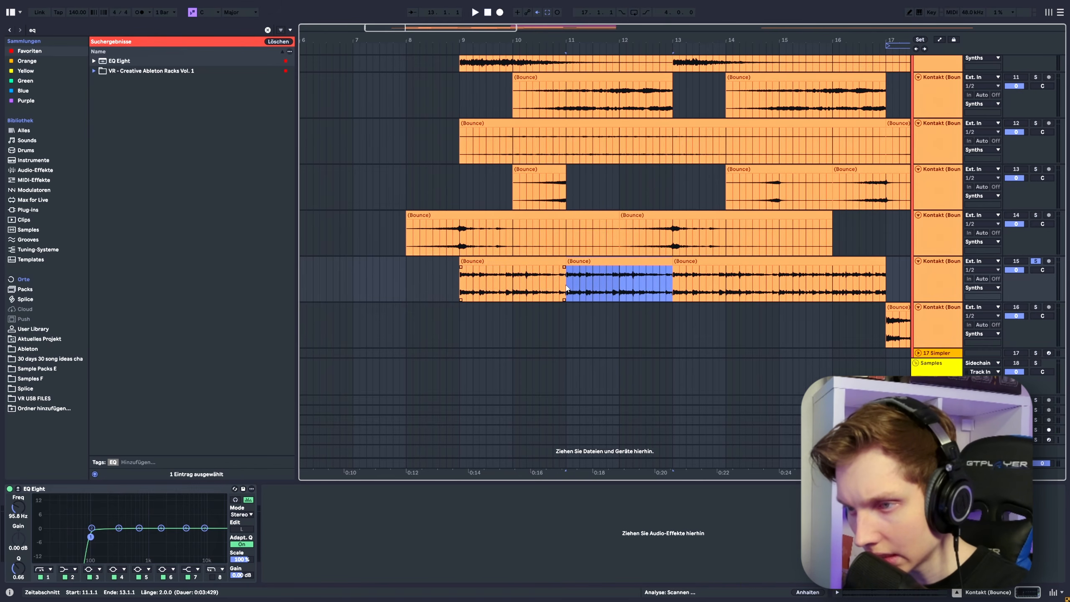
key("minus")
key("ctrl+d")
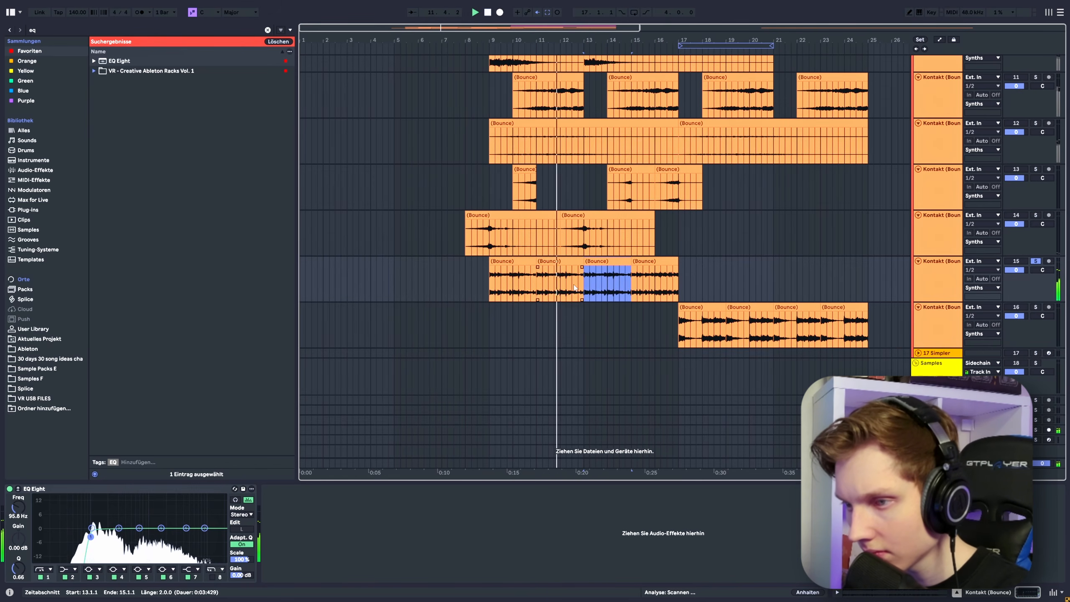
key("ctrl+d")
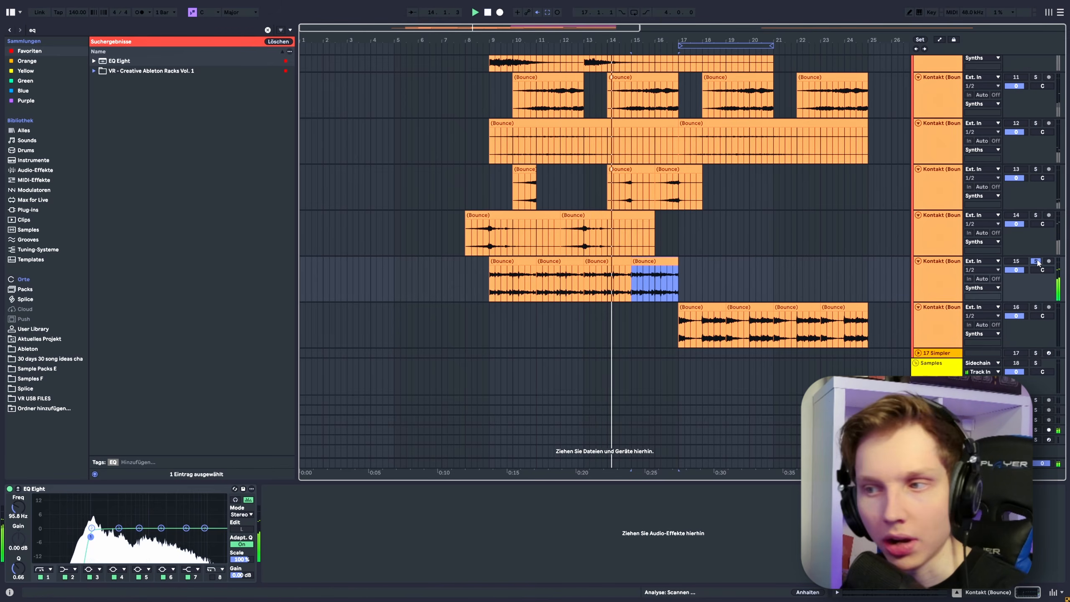
left_click(1036, 261)
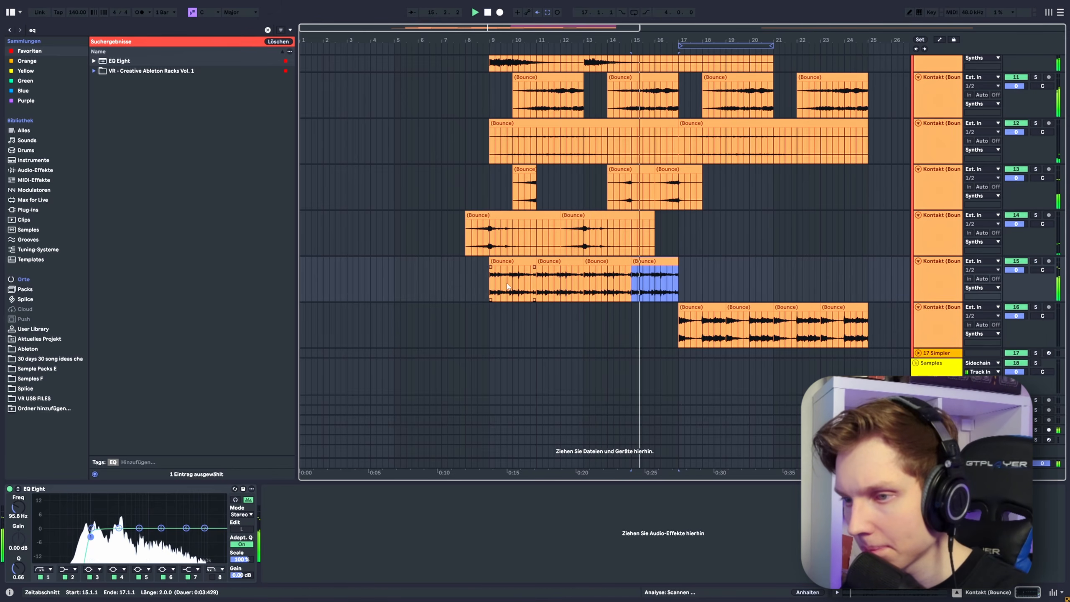
Duplicate the two-bar track 15 loop four more times from bar 17 up to bar 25.
key("ctrl+d")
key("ctrl+d")
key("ctrl+d")
key("ctrl+d")
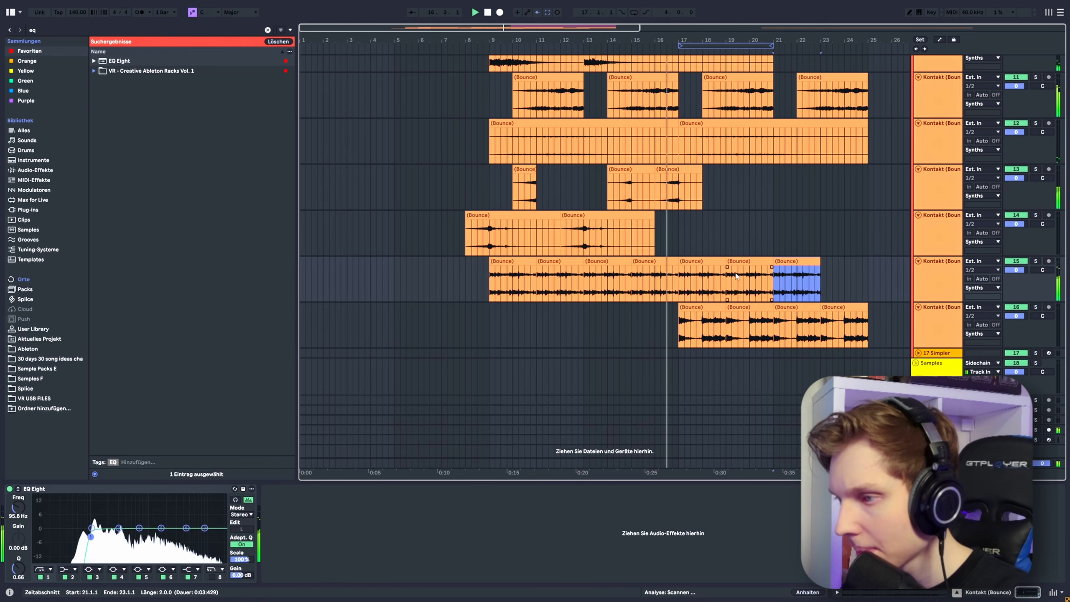
key("w")
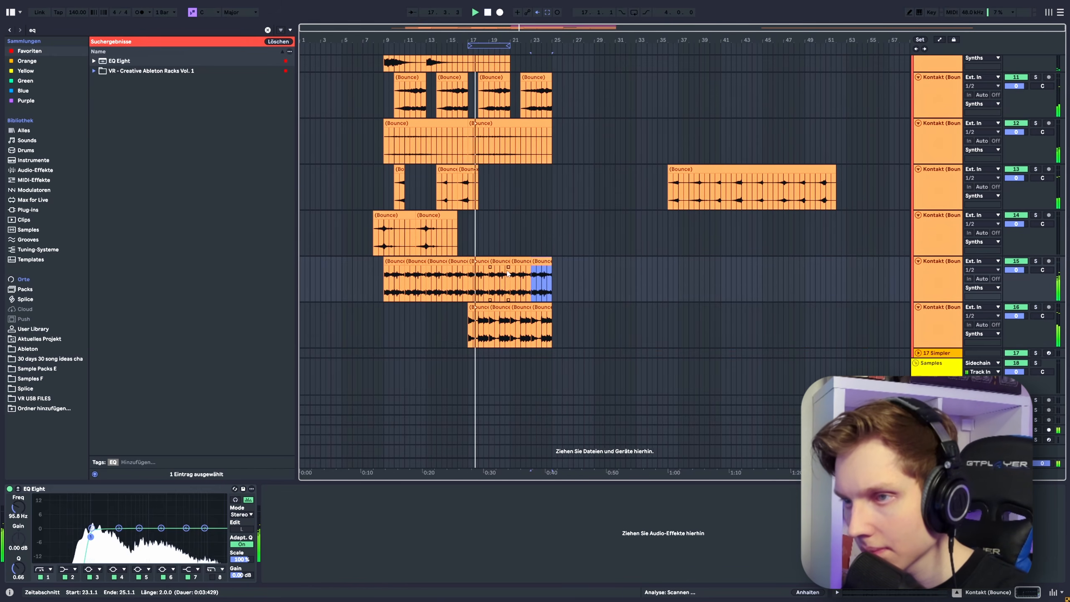
Add an EQ Eight with its default preset to the hit bounce on track 9.
scroll(420, 253, "up", 5)
scroll(441, 224, "up", 3)
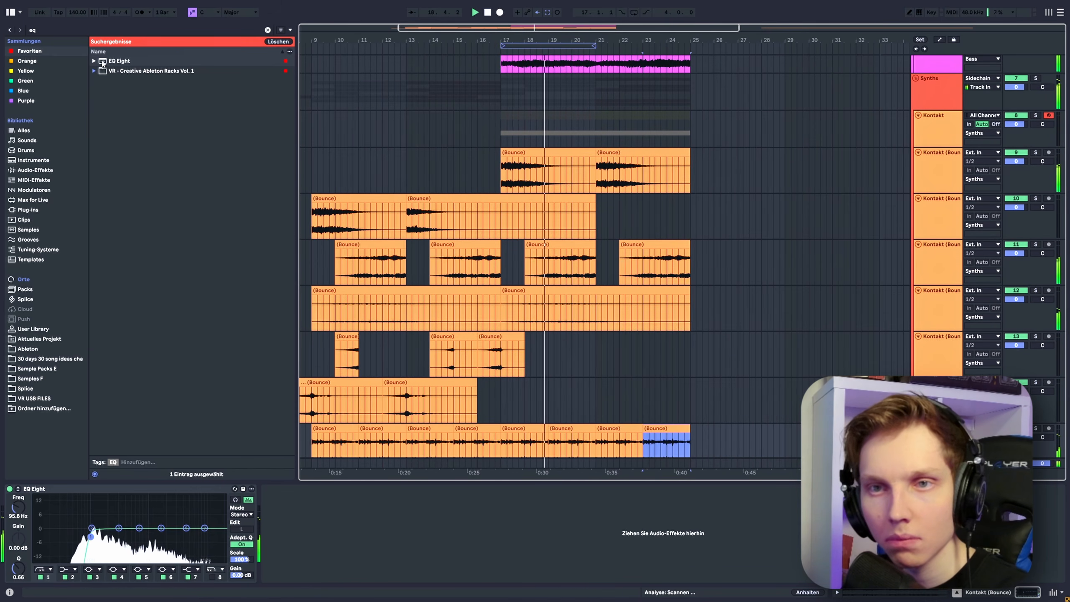
left_click_drag(103, 63, 945, 168)
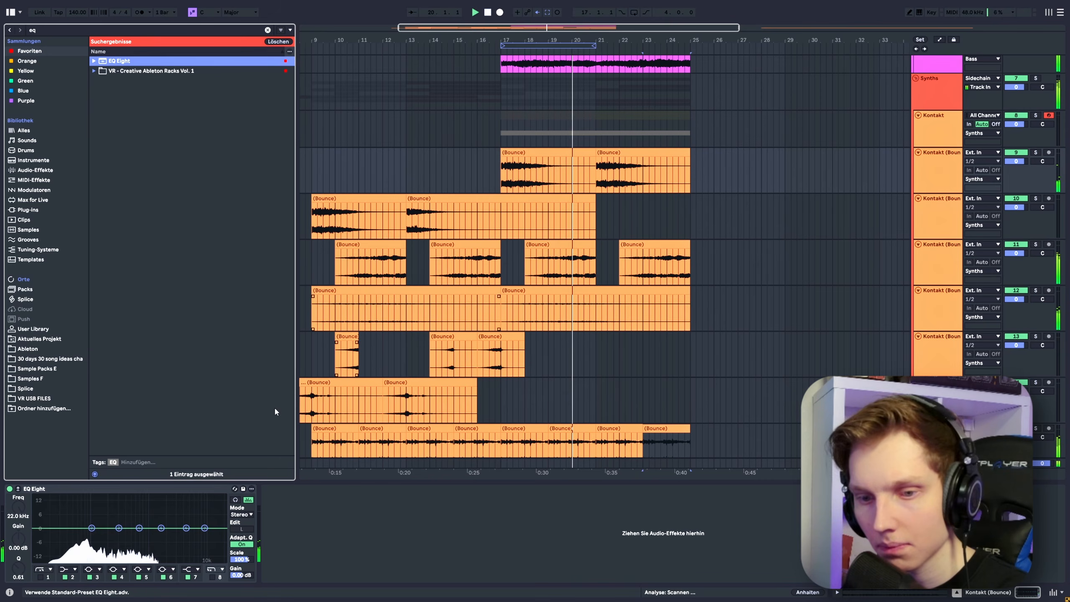
scroll(639, 225, "down", 1)
scroll(575, 225, "up", 3)
scroll(576, 224, "down", 3)
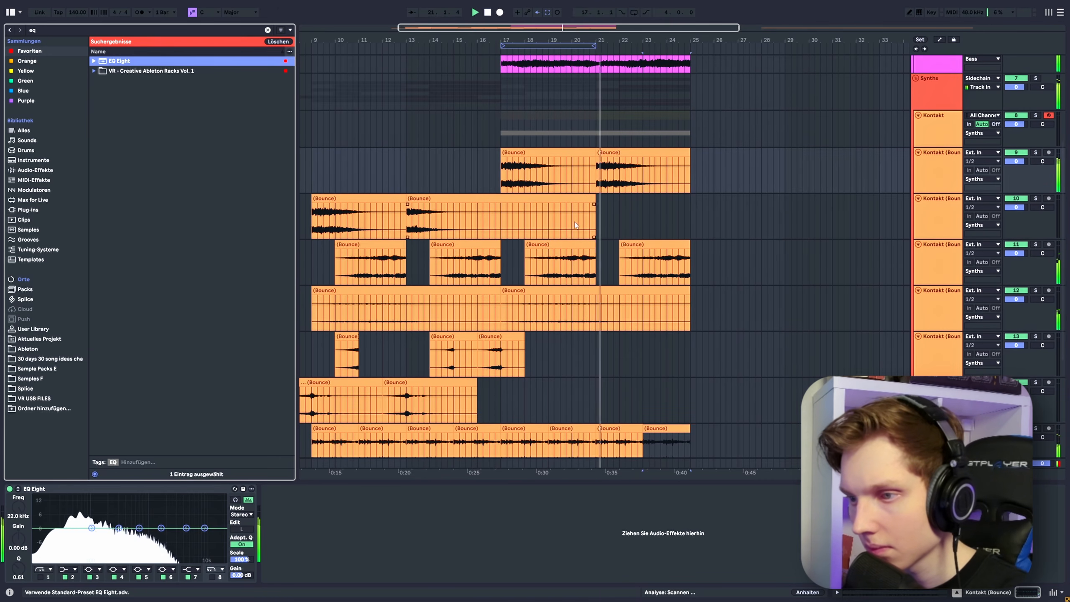
scroll(885, 243, "down", 5)
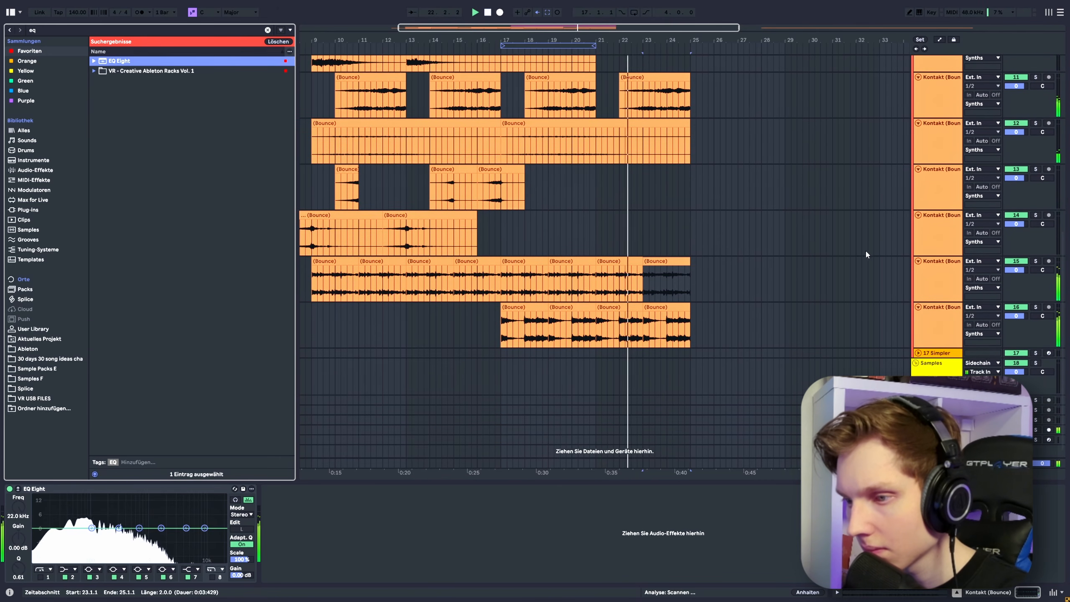
scroll(733, 281, "up", 5)
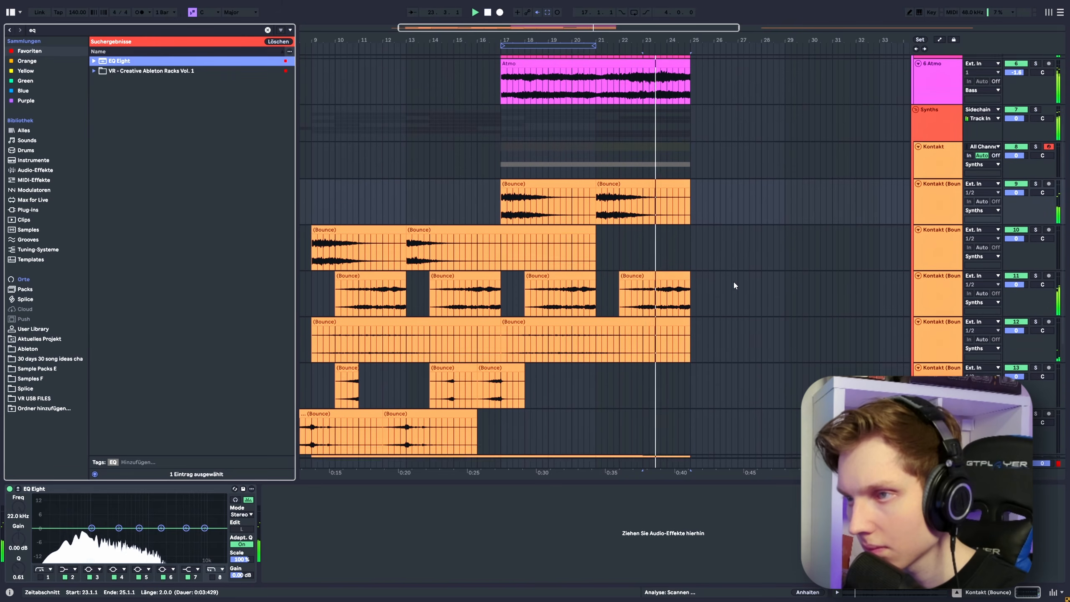
Play the drop from just after bar 21 and mute the hit bounce on track 9.
key("space")
left_click(607, 217)
key("space")
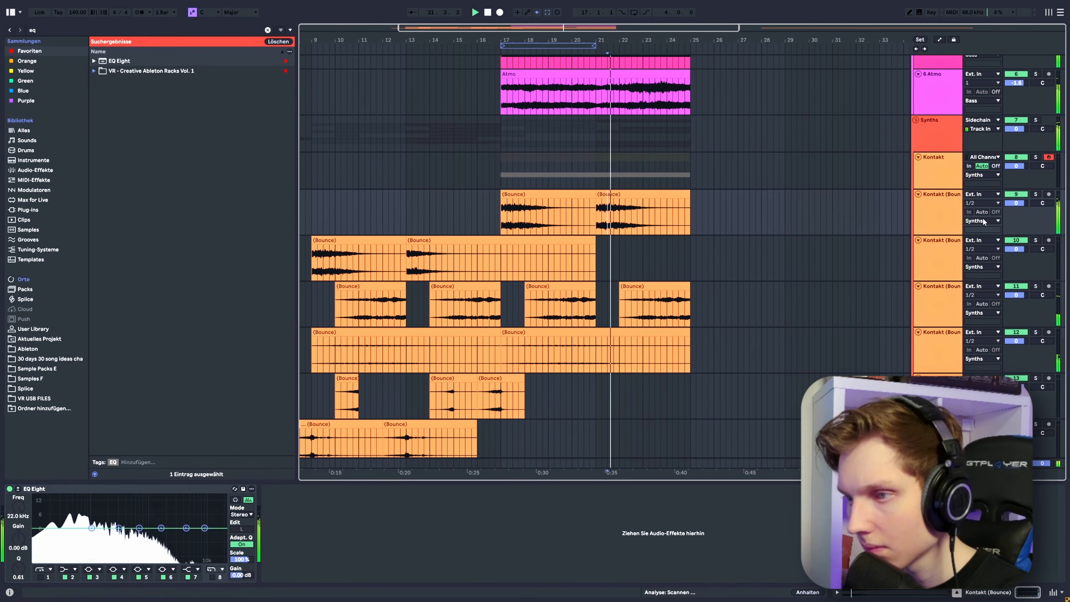
key("space")
key("space")
left_click(1037, 196)
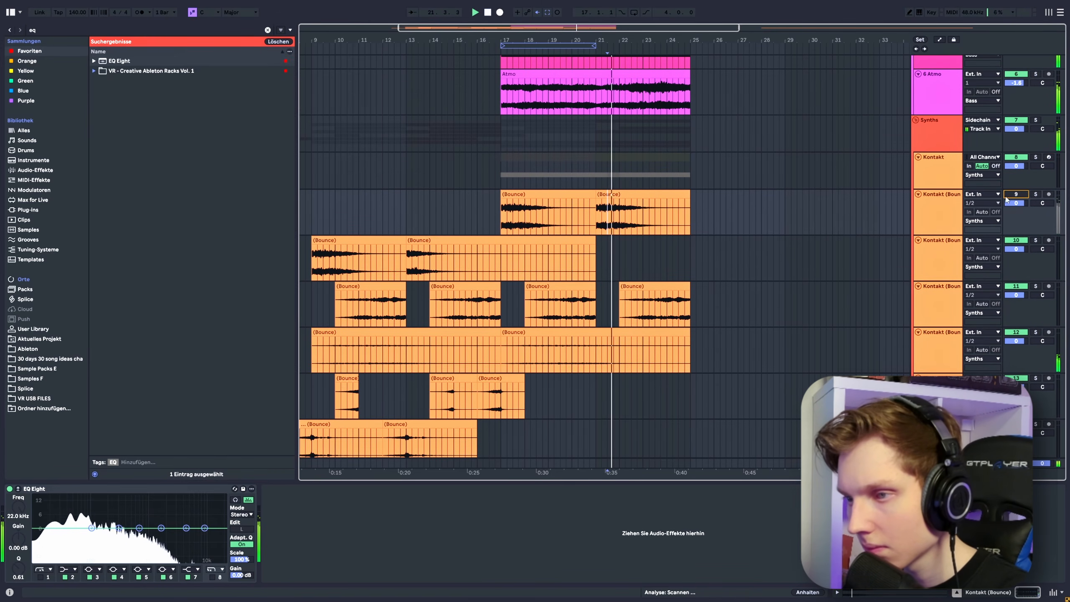
Mute the Serum 2 bass on track 5 and restart playback from bar 17.
scroll(742, 253, "down", 4)
scroll(741, 252, "up", 7)
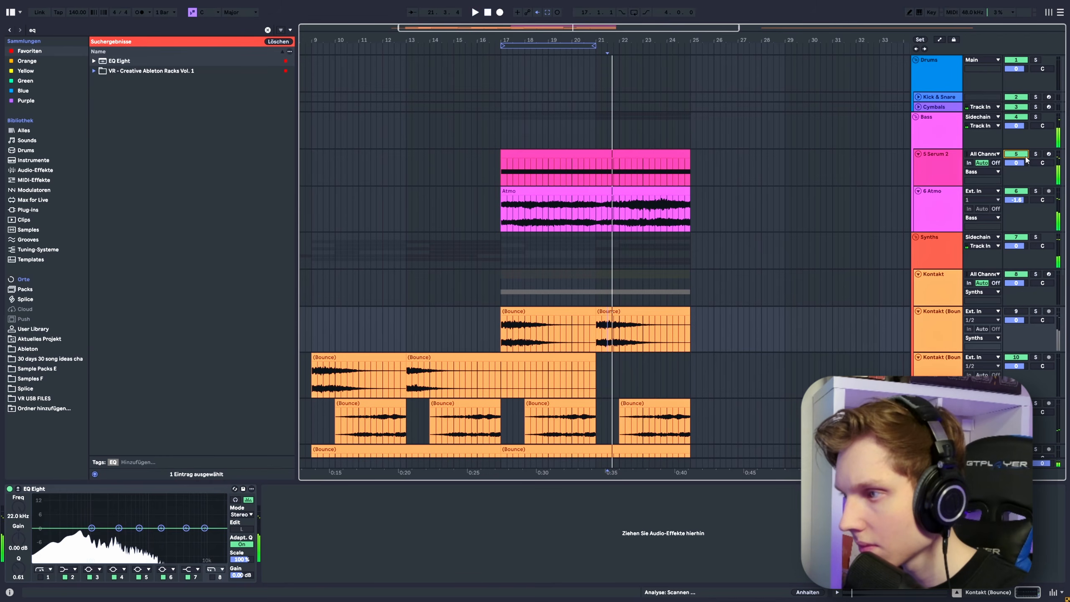
scroll(668, 307, "down", 1)
left_click(501, 247)
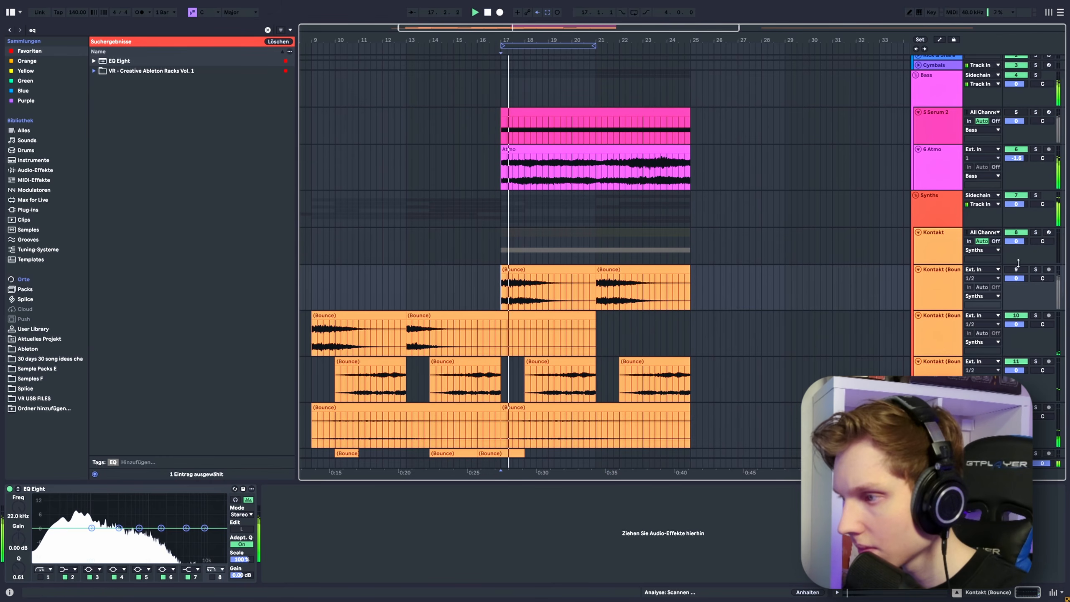
Reactivate track 9 and listen through the layered drop from bar 17 to bar 25.
scroll(550, 220, "down", 6)
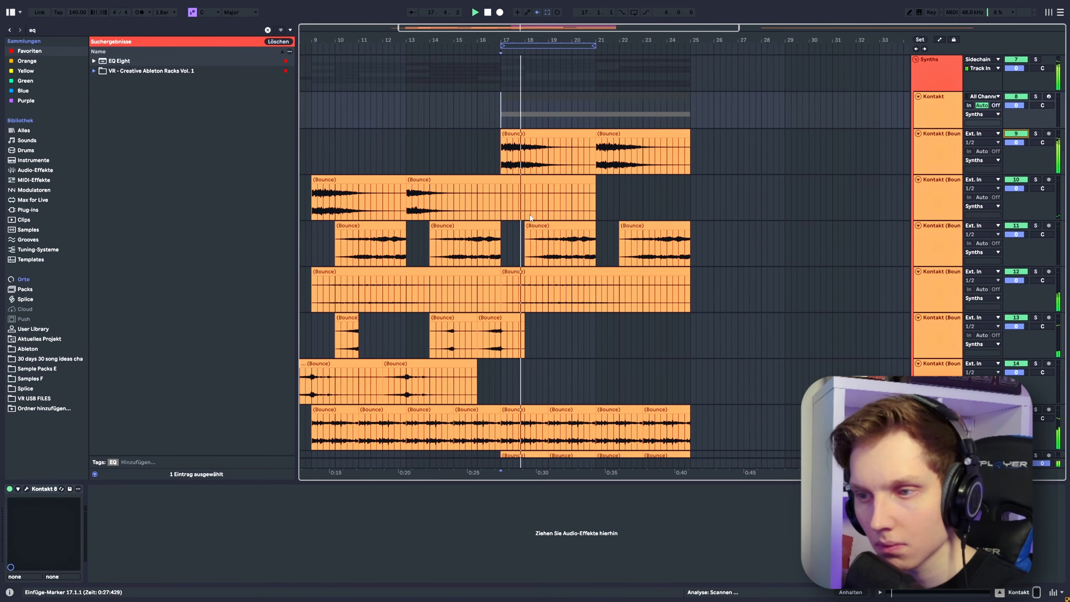
scroll(550, 220, "up", 2)
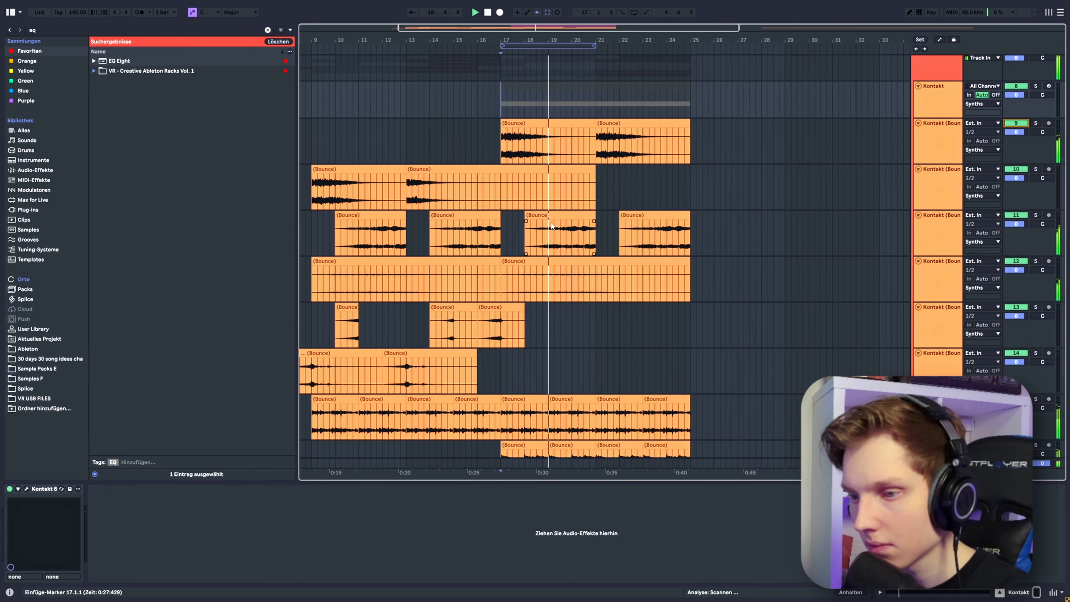
scroll(550, 223, "down", 3)
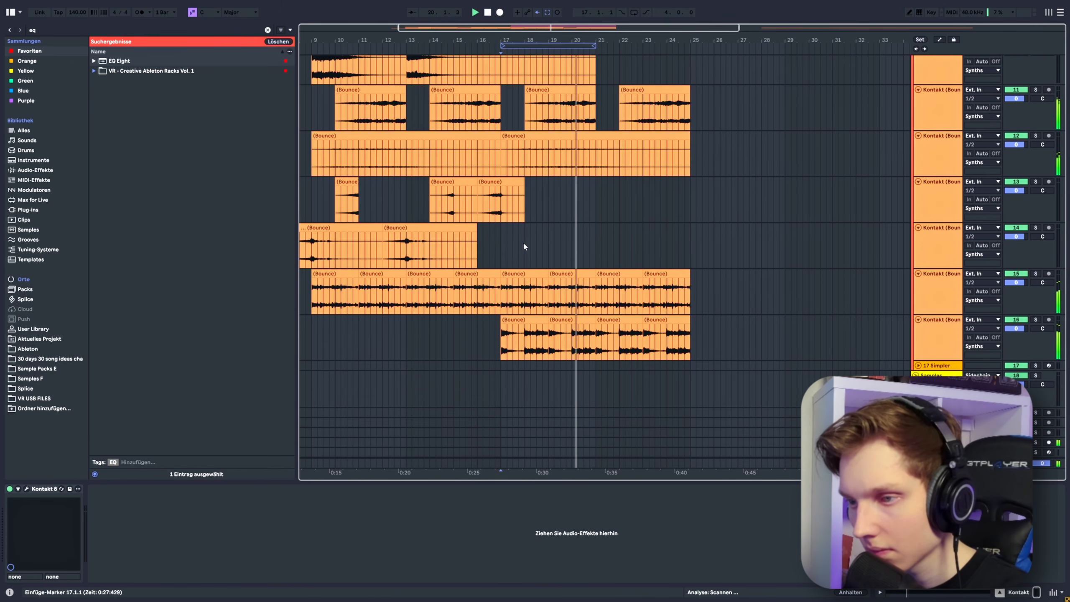
scroll(523, 241, "up", 3)
scroll(539, 259, "down", 3)
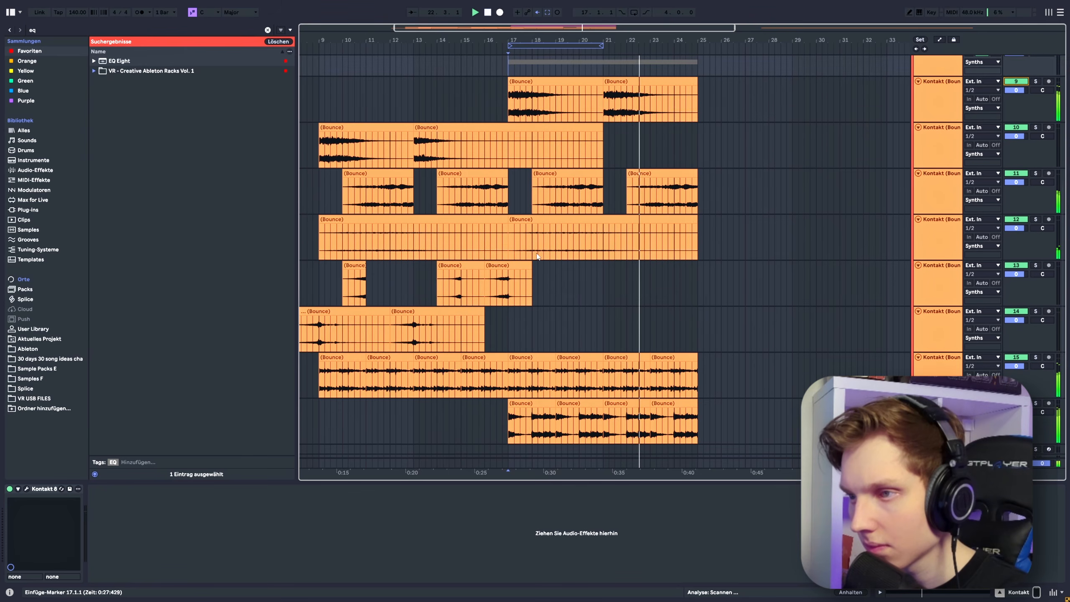
scroll(536, 251, "up", 2)
scroll(631, 259, "down", 3)
scroll(461, 228, "up", 1)
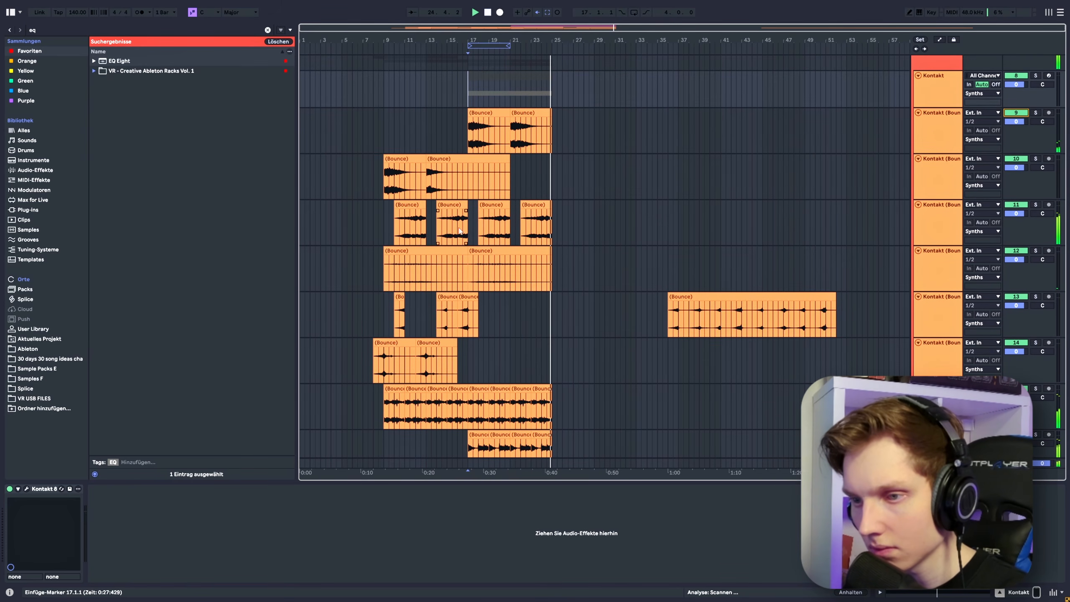
Play the intro from bar 9 and mark the short reverse piece at bar 10 on track 13.
left_click(386, 300)
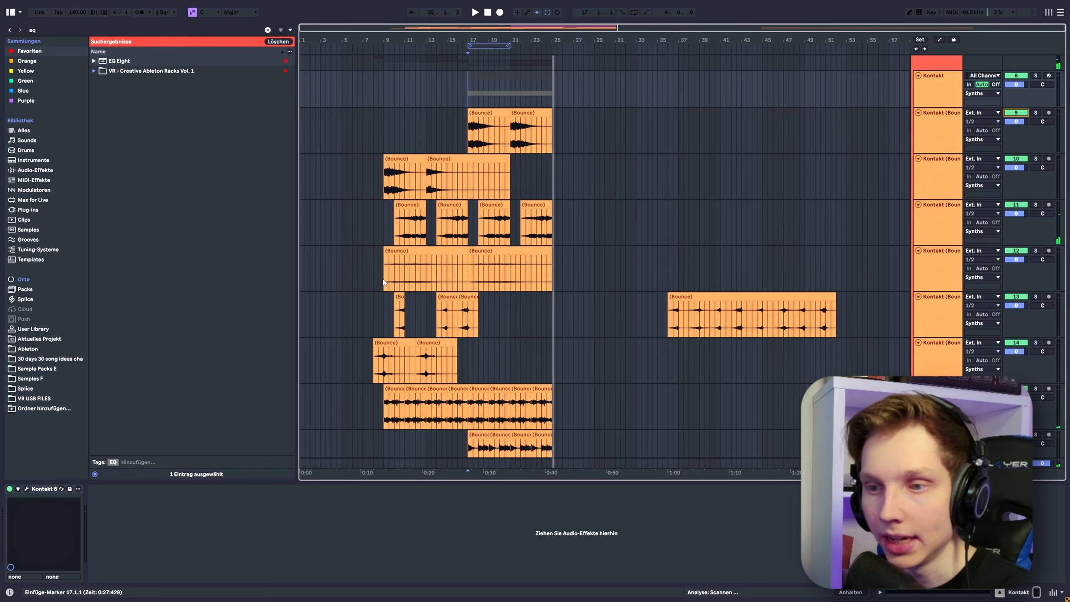
key("plus")
left_click_drag(377, 305, 436, 312)
scroll(565, 168, "up", 6)
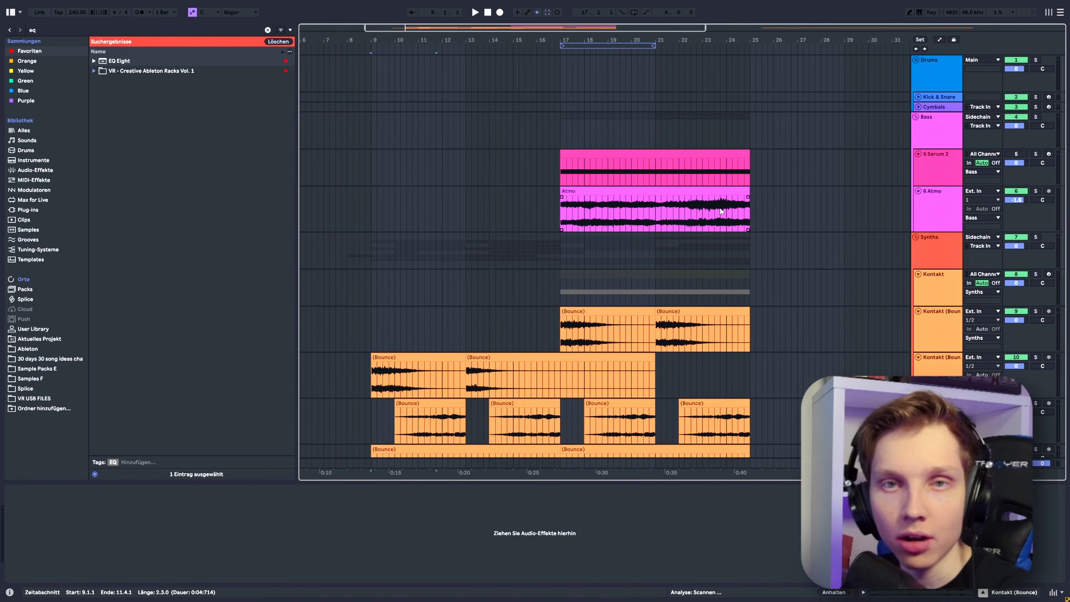
scroll(565, 168, "down", 1)
scroll(565, 168, "down", 3)
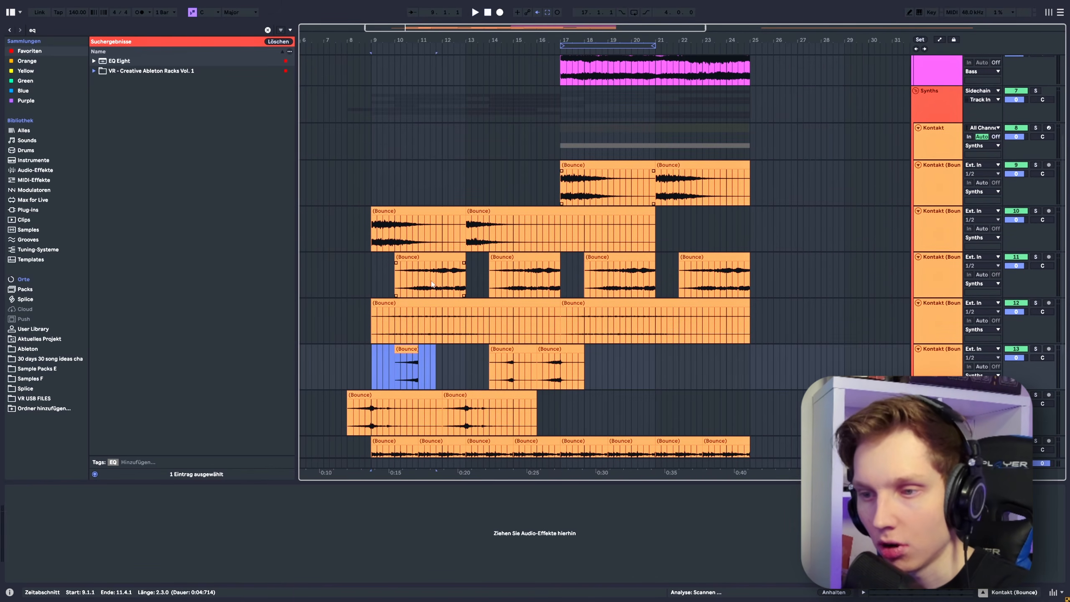
key("space")
left_click(395, 369)
left_click_drag(395, 370, 425, 365)
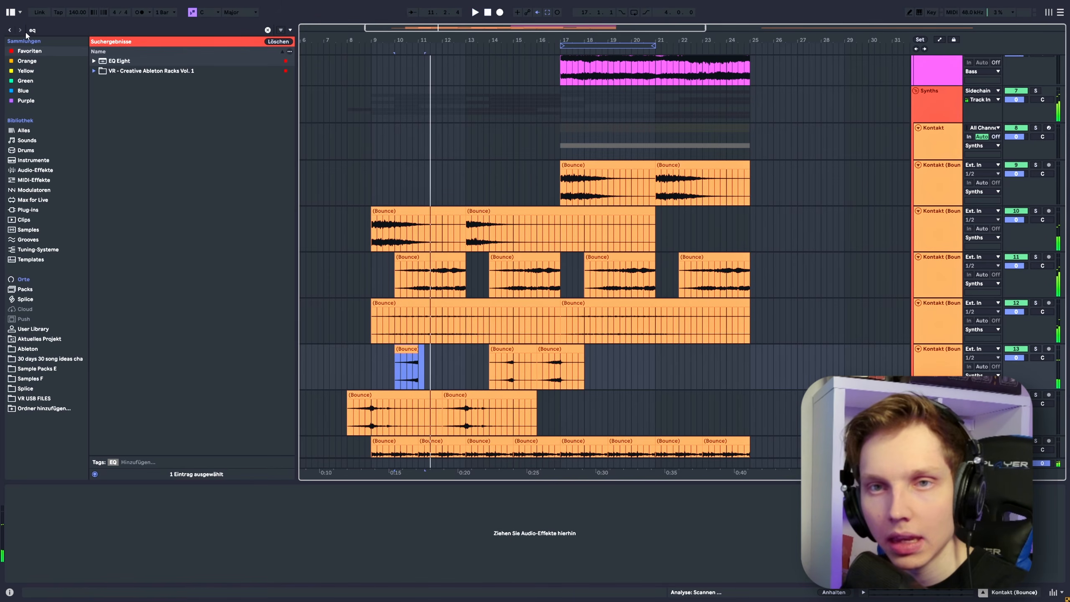
Search the browser for "val" and add ValhallaFutureVerb to track 13.
left_click(38, 30)
type("val")
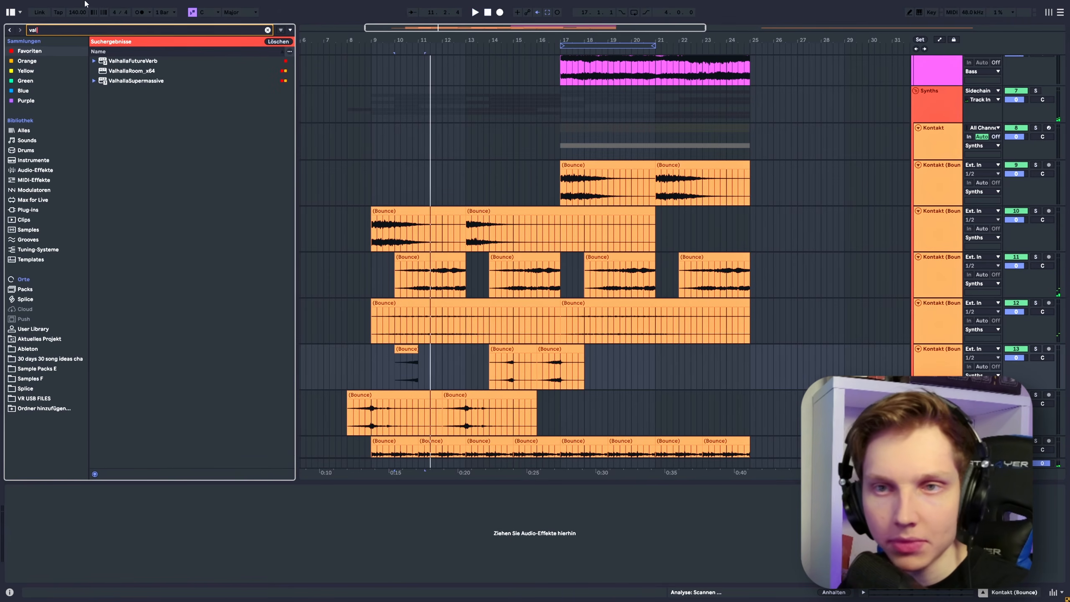
double_click(123, 80)
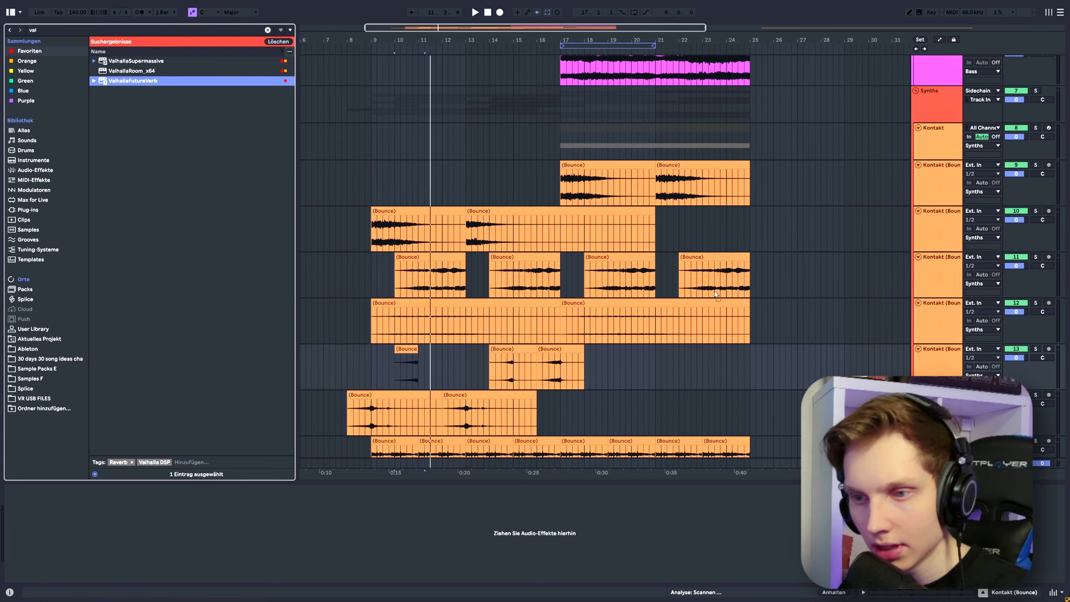
left_click_drag(302, 129, 275, 88)
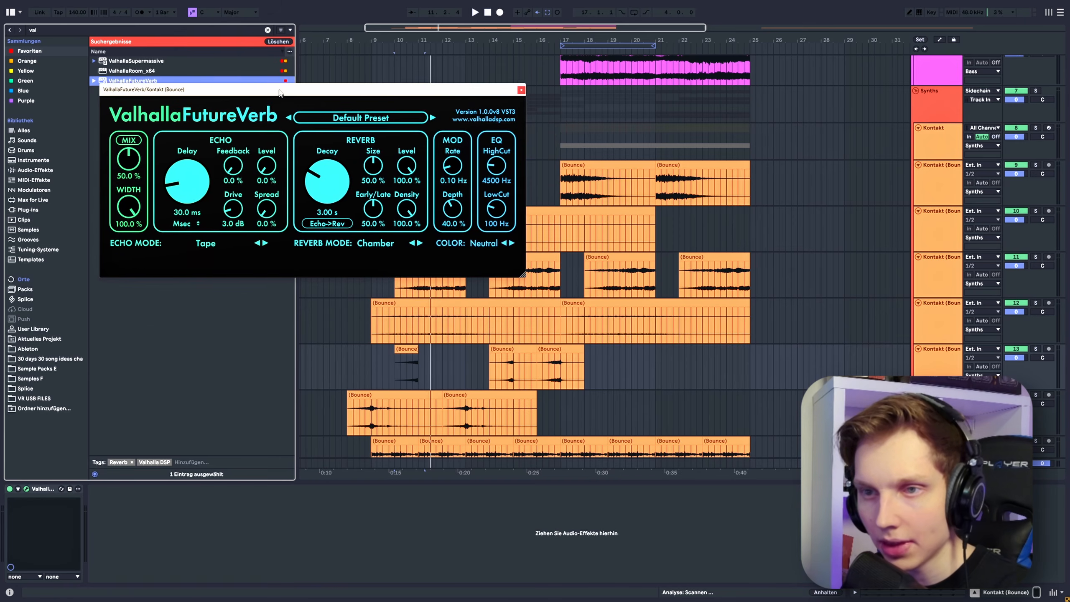
Solo track 13 and play the end of its short reverse piece from 10.4 through the reverb.
scroll(392, 364, "up", 5)
left_click_drag(412, 364, 559, 365)
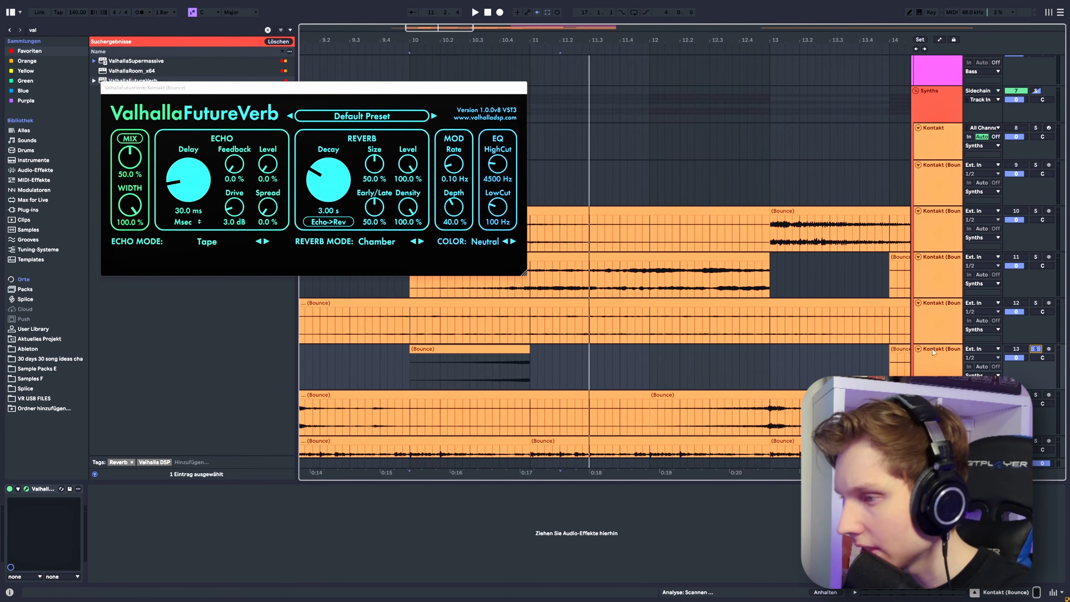
left_click(498, 375)
key("space")
left_click(499, 375)
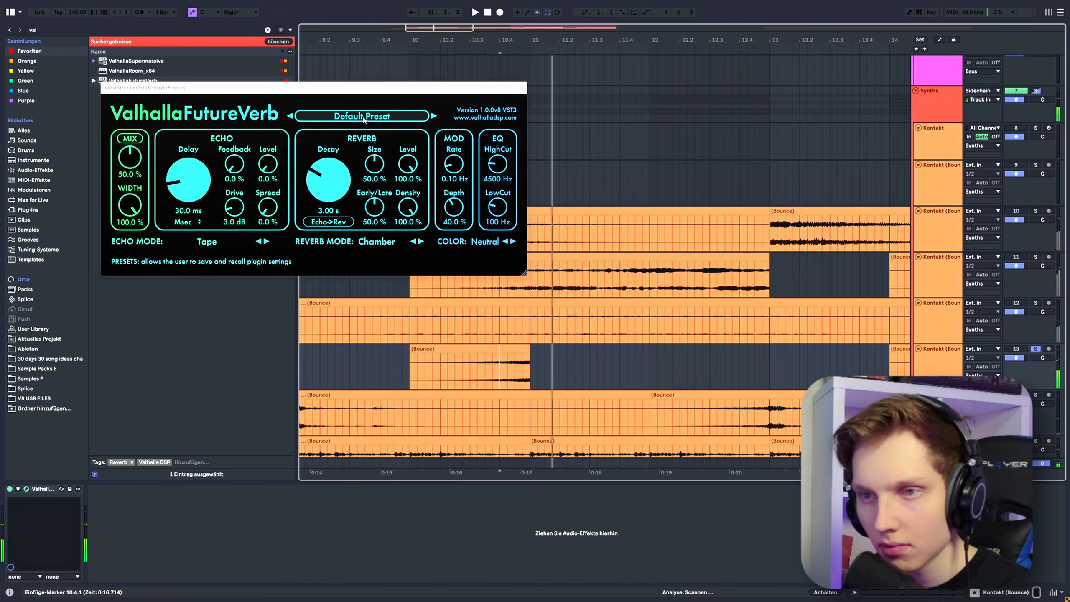
Load ValhallaFutureVerb's medium cathedral preset Epic Vocal Cathedral and play track 13's reverse piece through it.
left_click(362, 116)
mouse_move(344, 212)
mouse_move(334, 230)
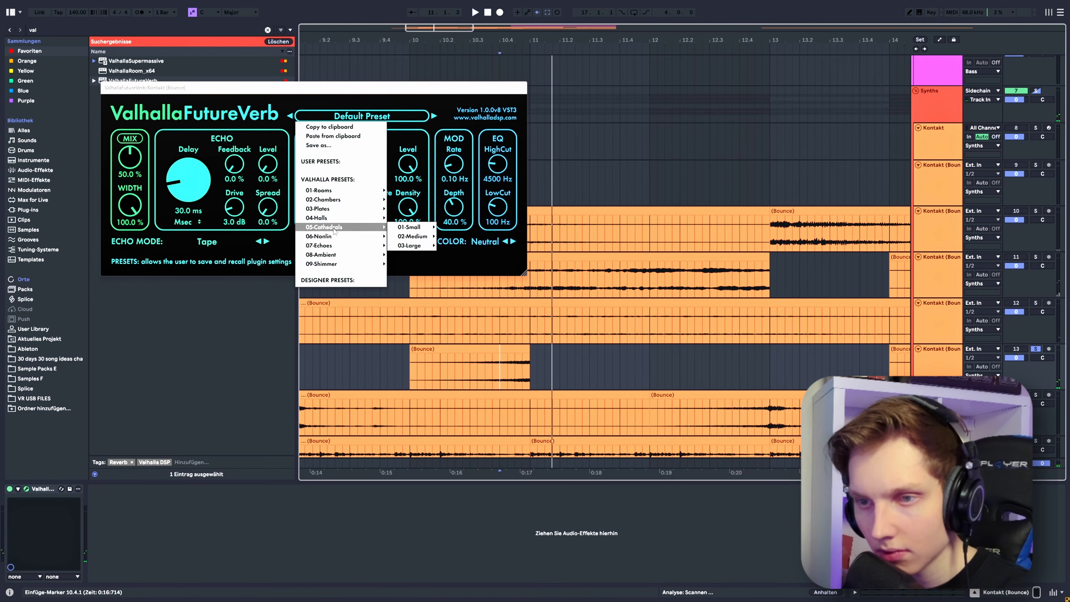
mouse_move(417, 236)
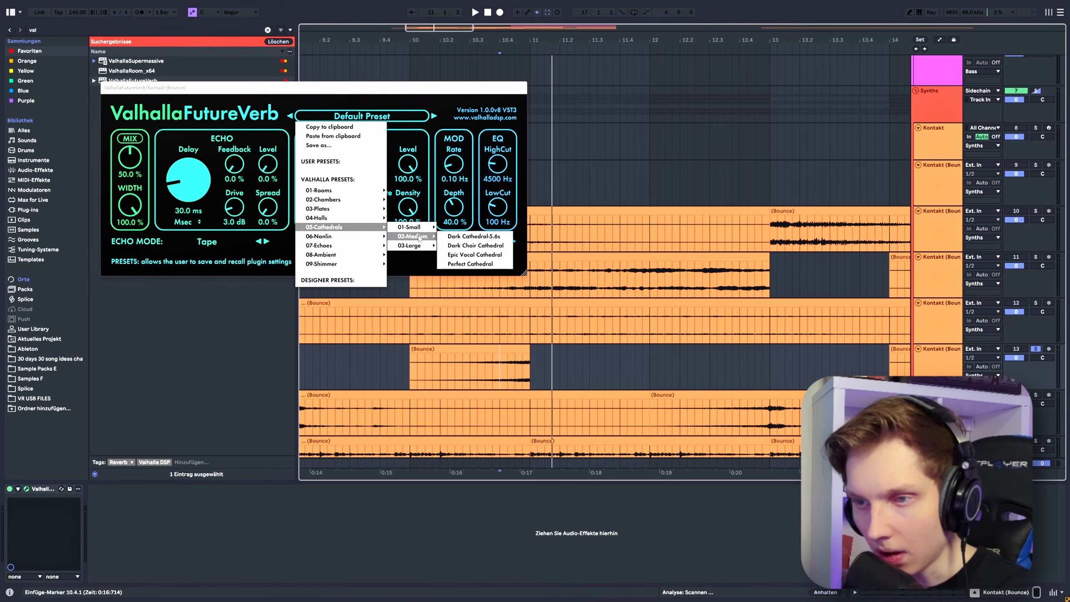
left_click(466, 254)
key("space")
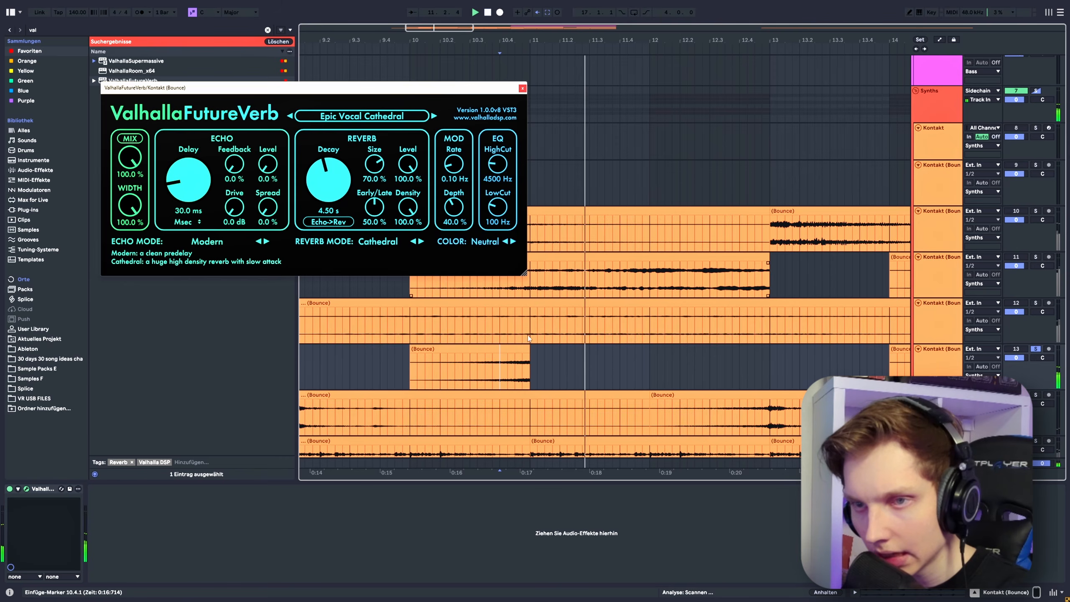
Set ValhallaFutureVerb's mix to 51.6% and play the reverse pieces on track 13 from bar 14.
scroll(528, 338, "down", 3)
left_click_drag(130, 159, 129, 207)
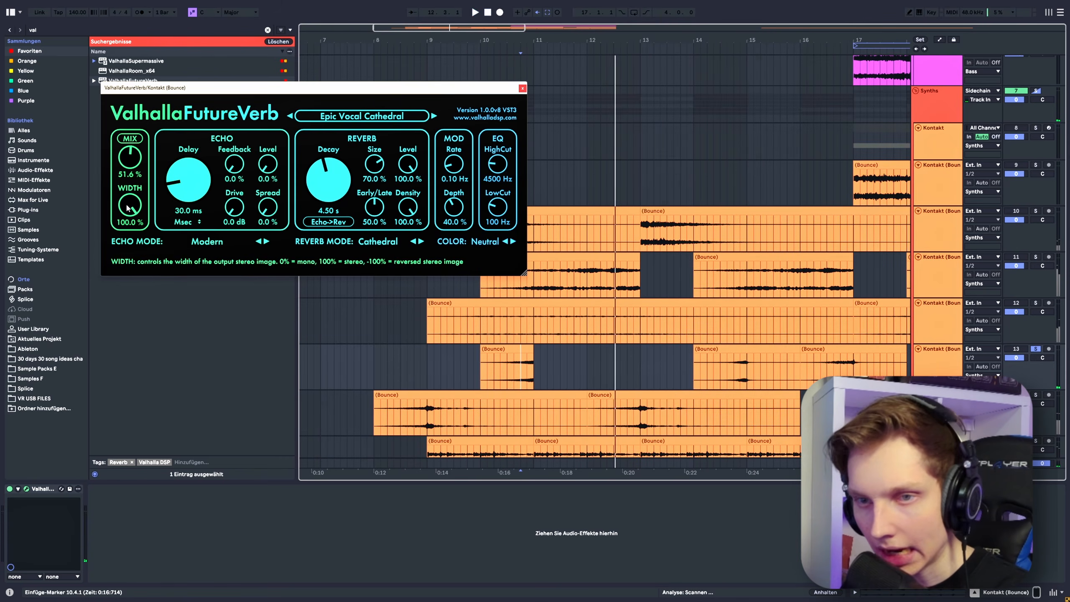
key("space")
key("space")
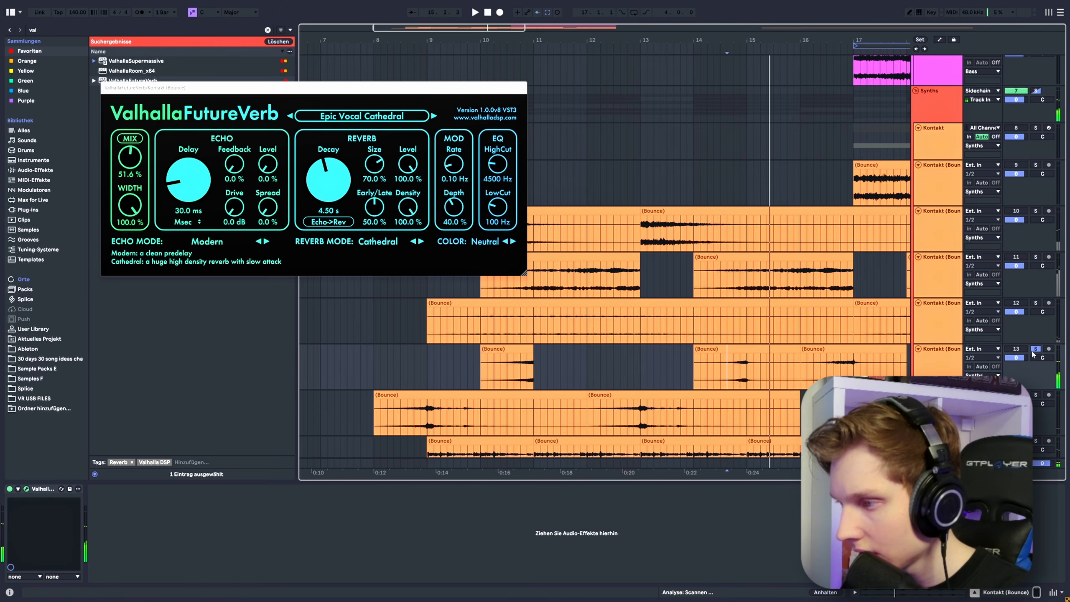
Raise ValhallaFutureVerb's LowCut to 150 Hz, close its window and listen through the transition into the drop.
left_click_drag(498, 207, 511, 220)
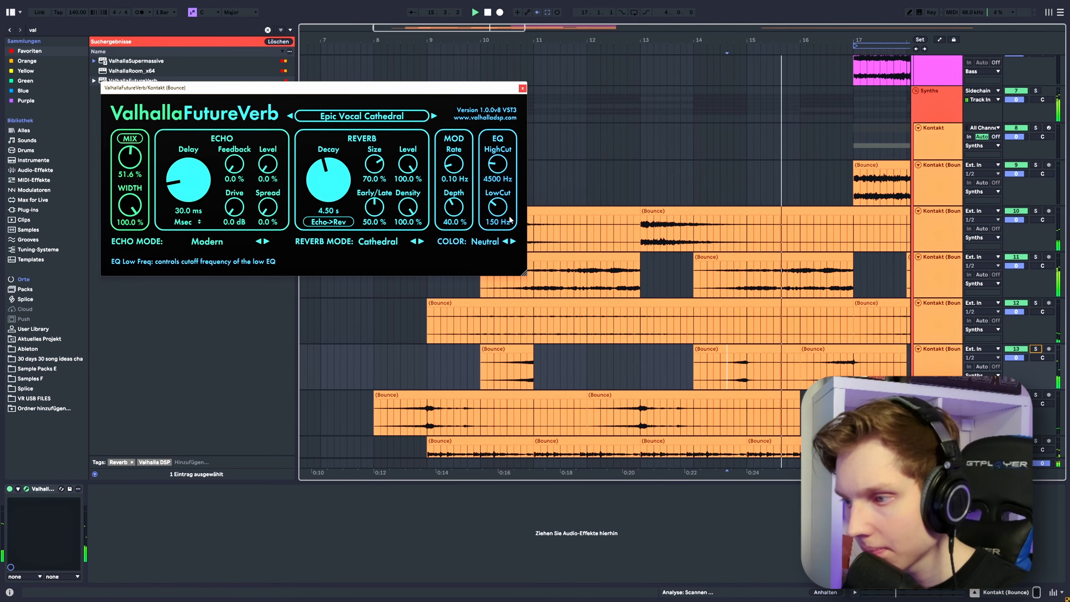
scroll(560, 300, "down", 4)
left_click(523, 88)
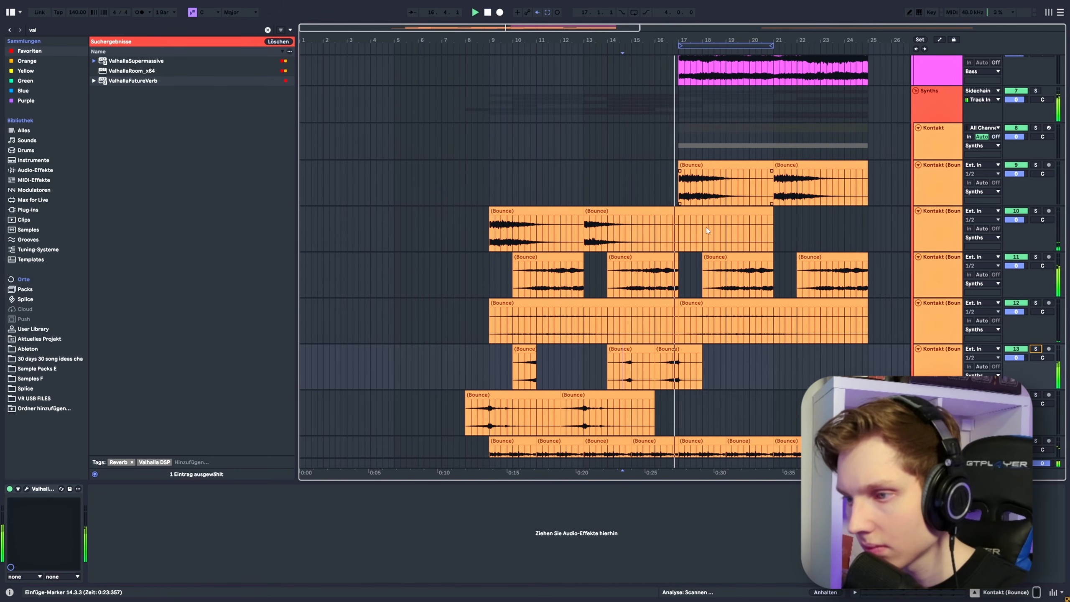
scroll(657, 234, "down", 5)
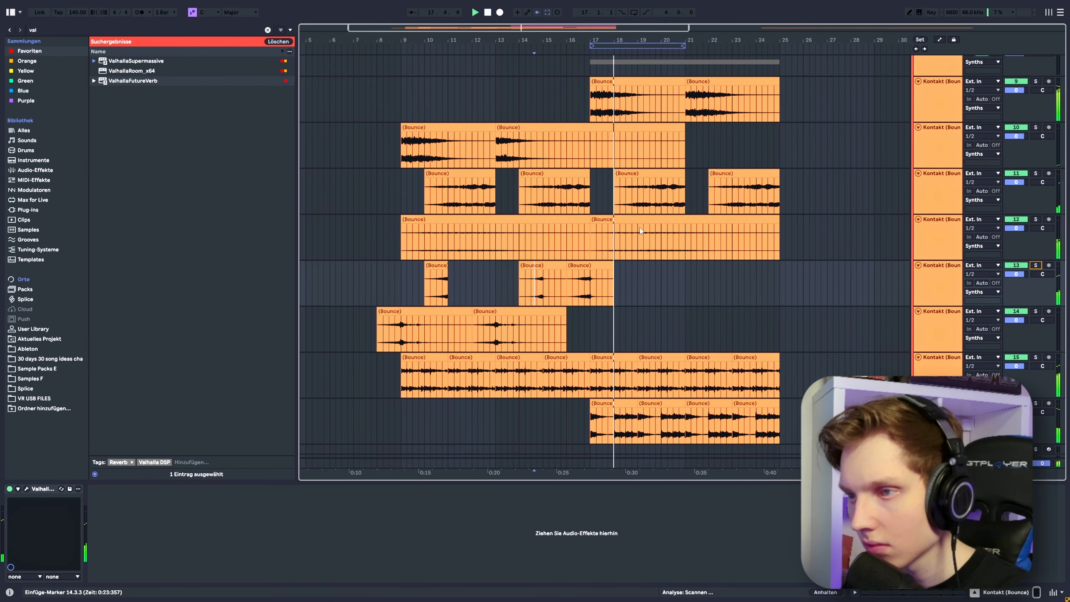
scroll(545, 204, "right", 6)
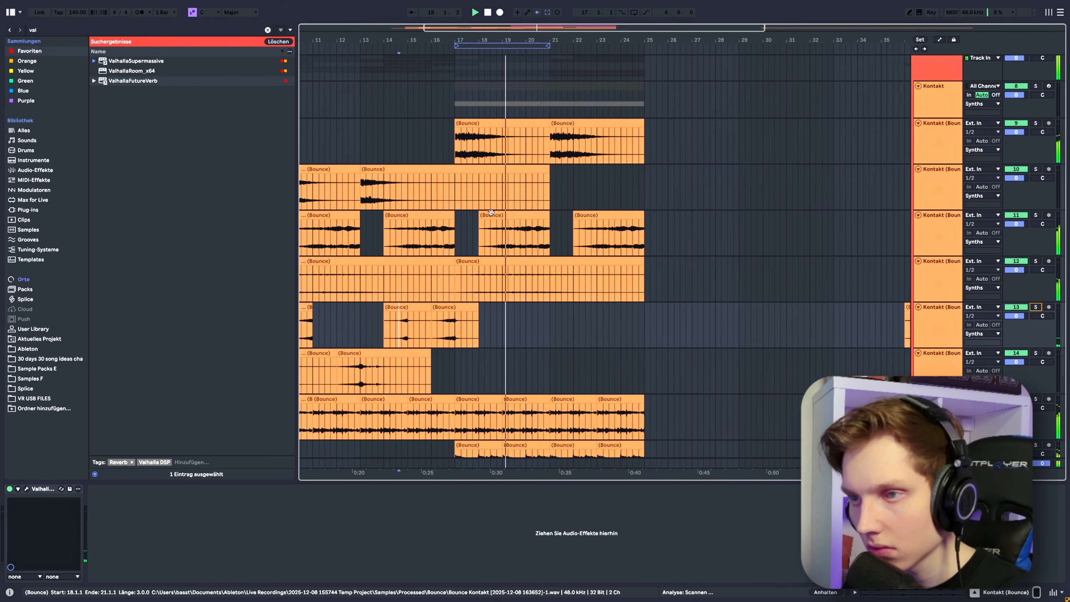
scroll(491, 216, "down", 1)
Group the two percussion loop tracks 15 and 16, solo the new group and play it from bar 17.
left_click(937, 303)
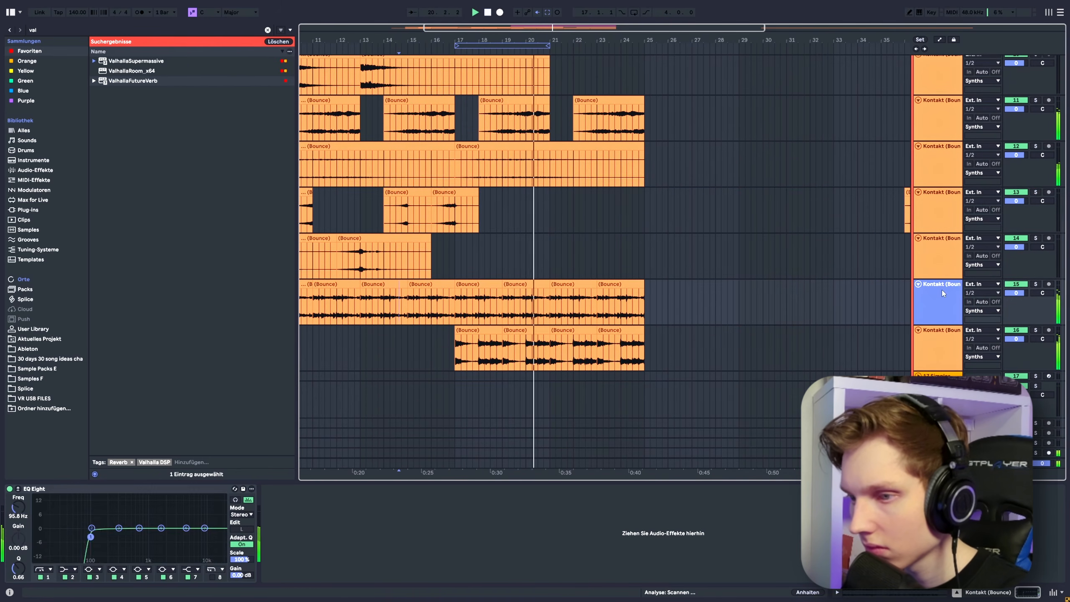
scroll(656, 252, "down", 2)
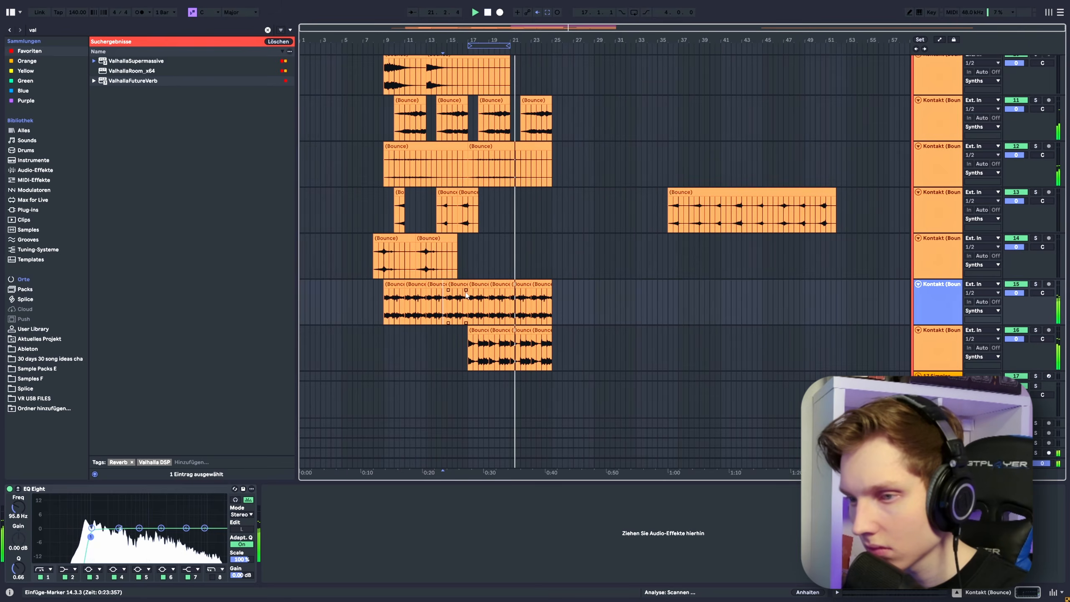
scroll(656, 252, "up", 2)
key("ctrl+g")
left_click(475, 314)
key("space")
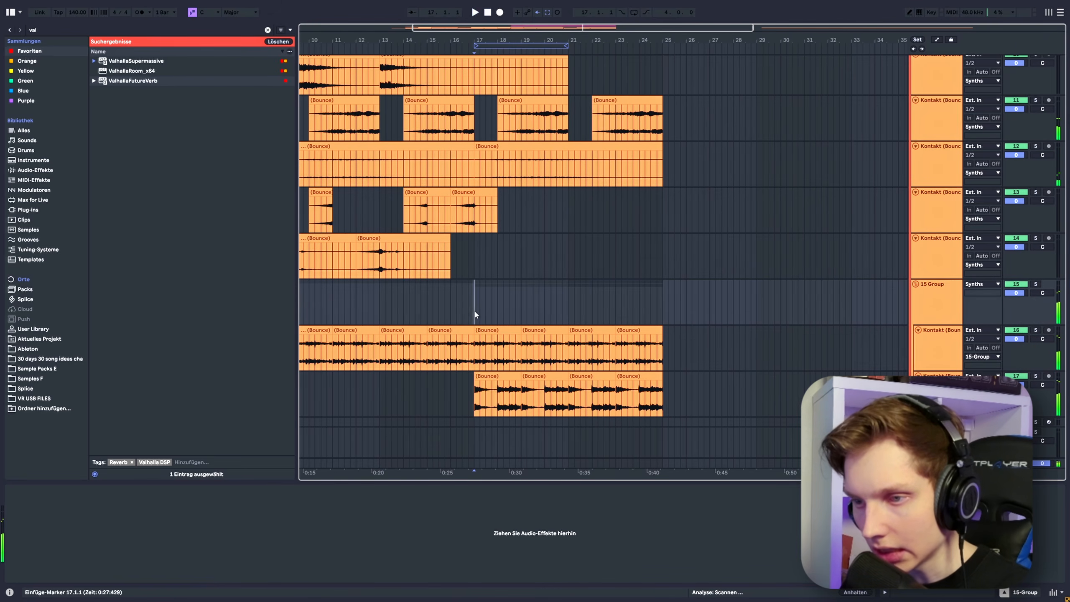
scroll(638, 274, "down", 3)
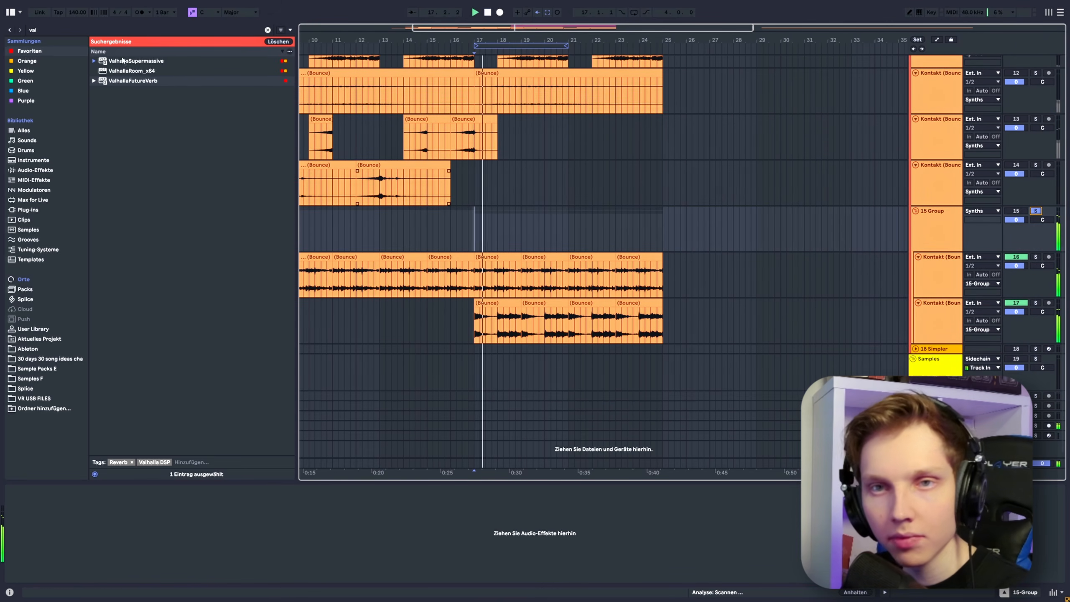
key("space")
Search the browser for "khs" and add kHs Convolver to the 15 Group track.
left_click(51, 30)
scroll(726, 287, "down", 3)
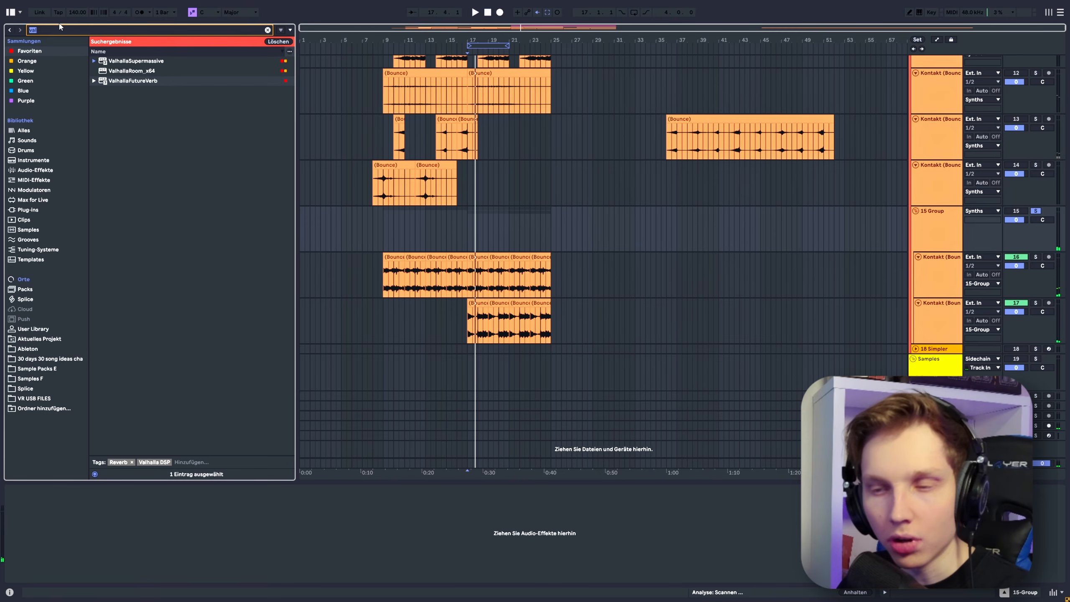
type("khs")
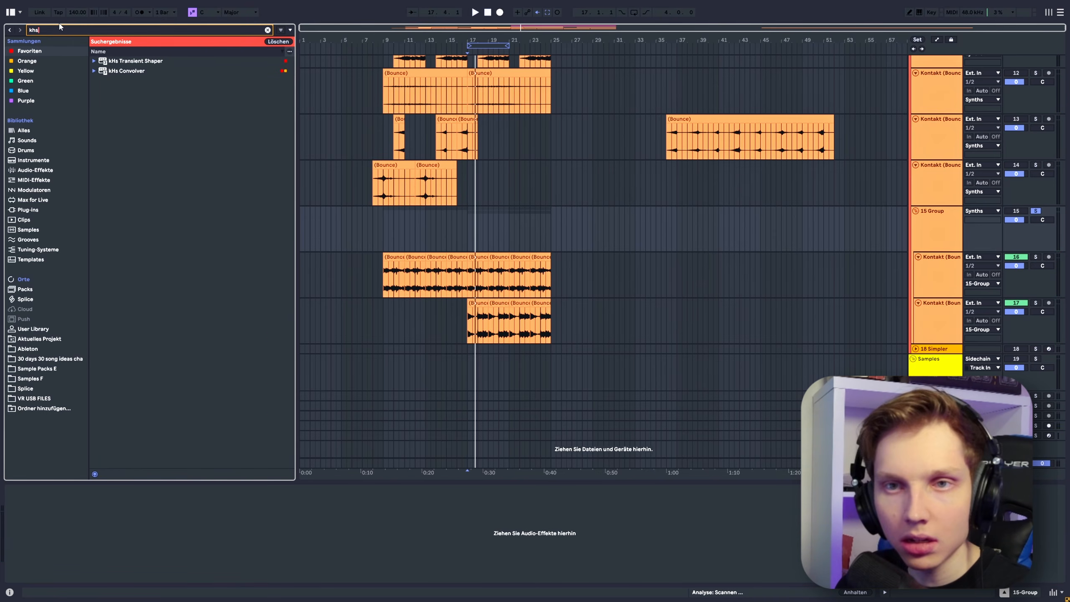
left_click_drag(118, 72, 175, 89)
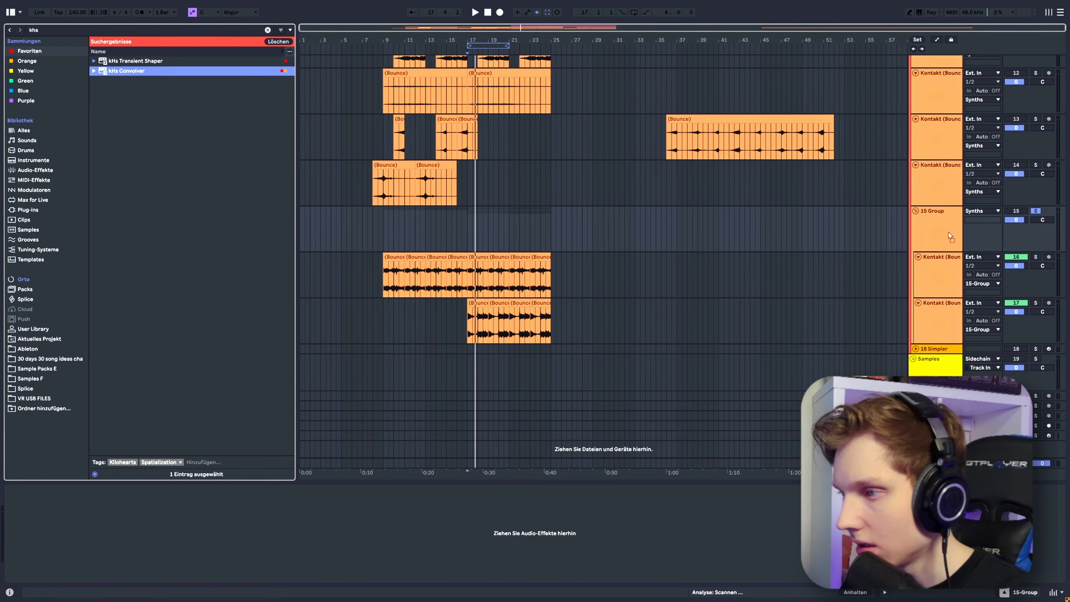
left_click_drag(948, 233, 948, 234)
Play the soloed percussion group from bar 9 to hear the loop before shaping it.
left_click(381, 239)
key("space")
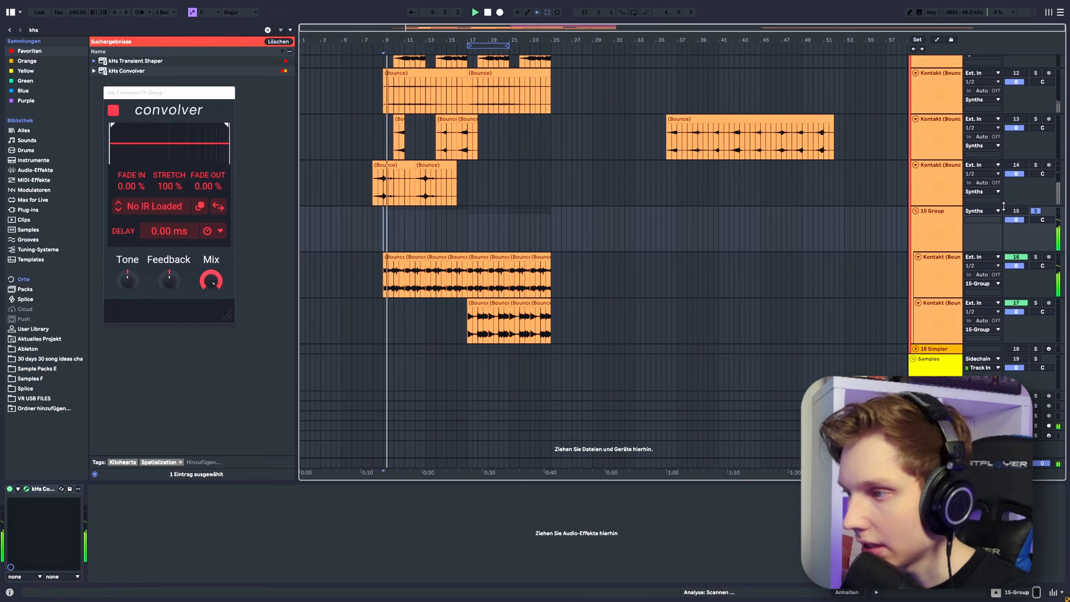
scroll(430, 274, "up", 4)
left_click_drag(479, 239, 523, 234)
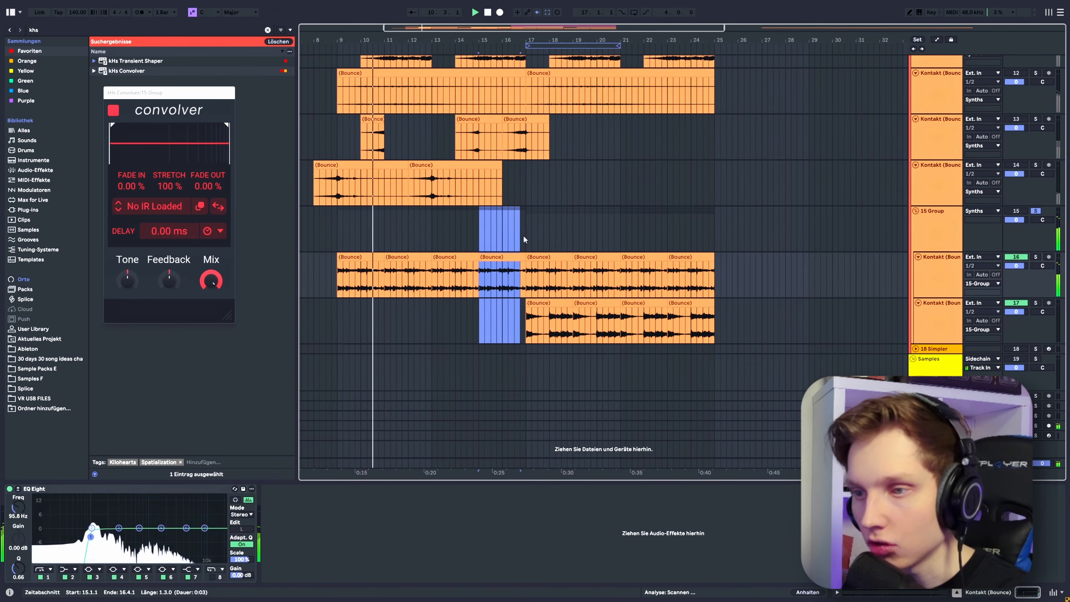
left_click(349, 235)
key("space")
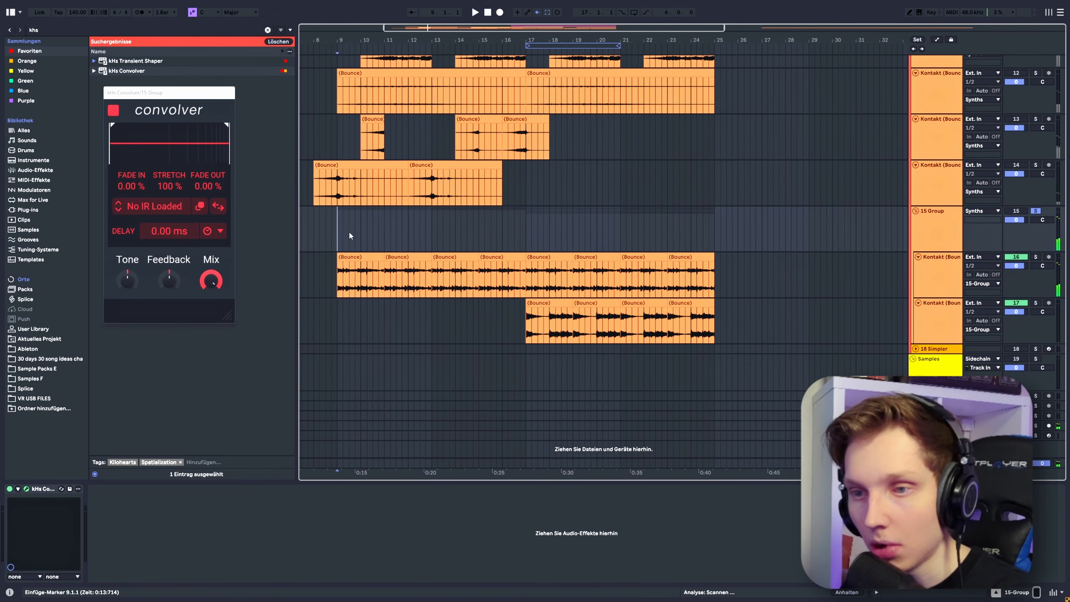
left_click(1035, 211)
key("space")
key("space")
Browse Convolver's factory impulse responses and load Hyper Pure Noise from Spaces Experimental.
left_click(200, 206)
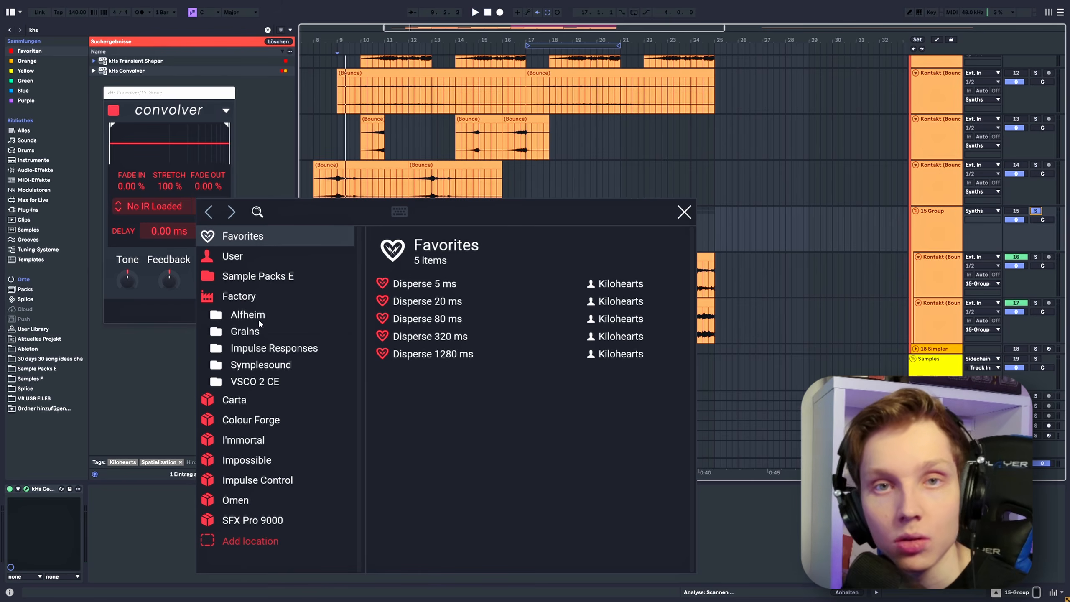
left_click(266, 349)
left_click(283, 500)
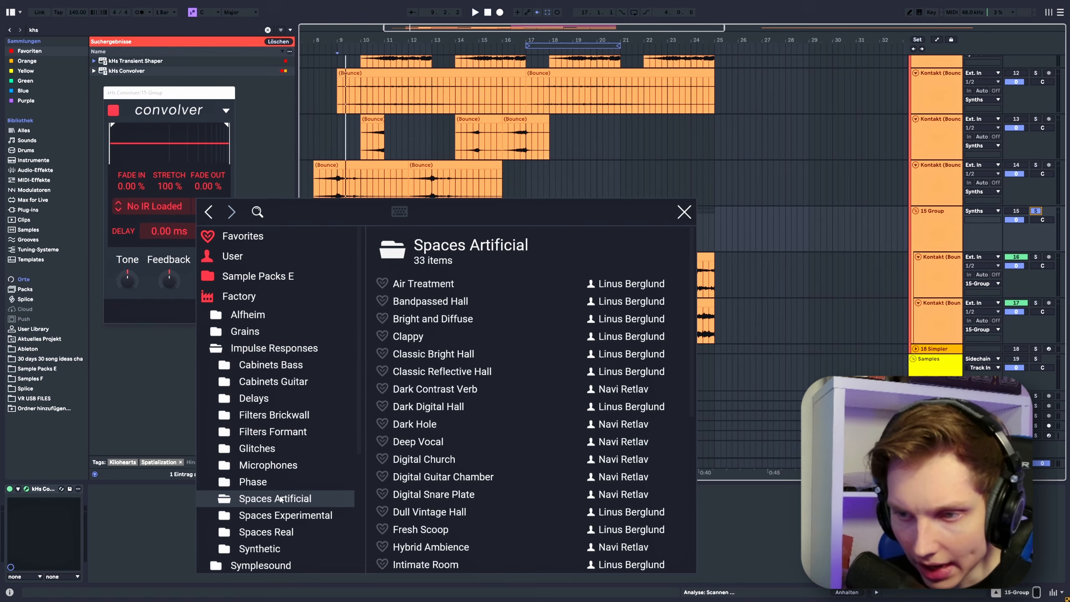
scroll(415, 420, "down", 2)
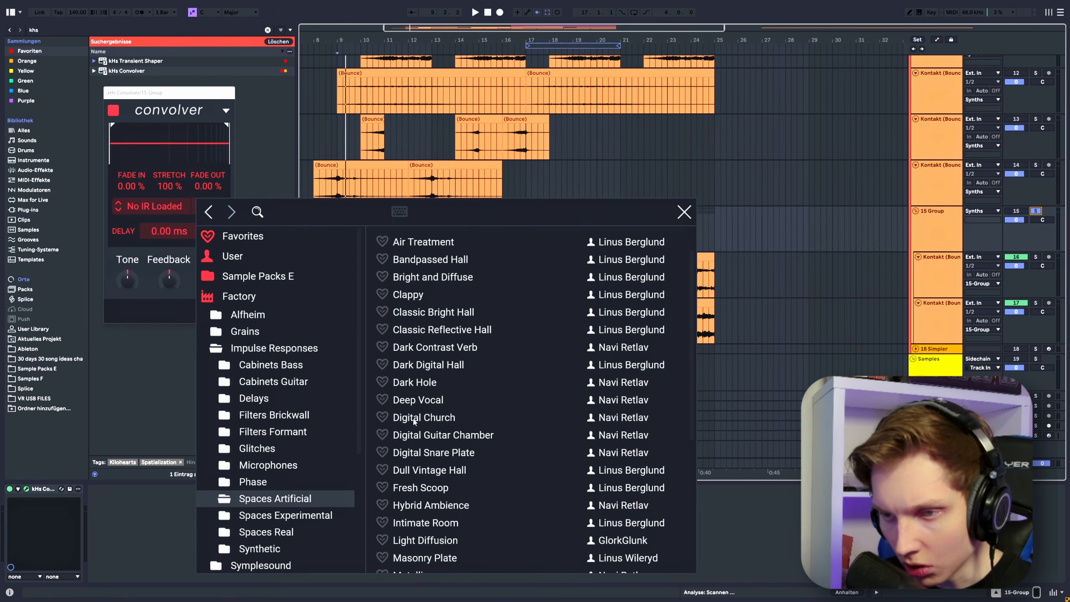
left_click(266, 516)
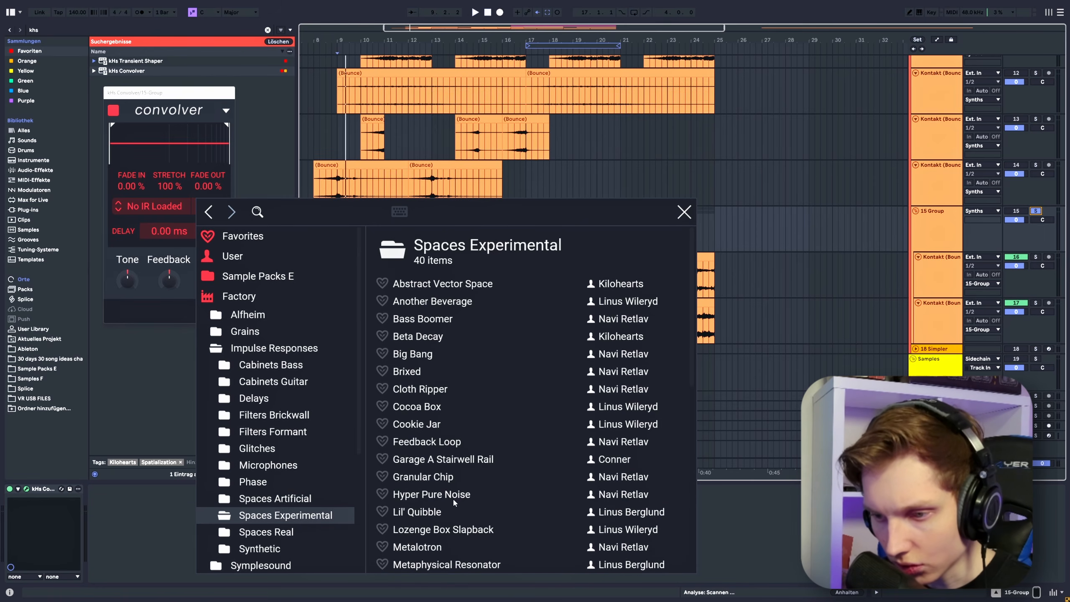
left_click(423, 497)
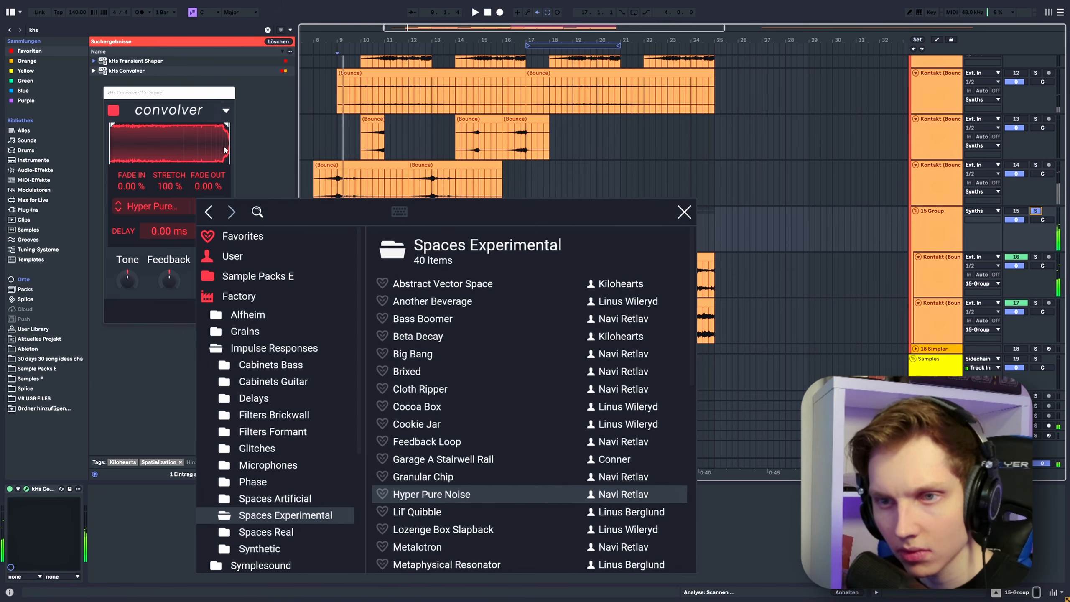
Trim the Hyper Pure Noise impulse to a short early section with fade in and fade out at 100%.
left_click(185, 145)
left_click_drag(225, 143, 166, 142)
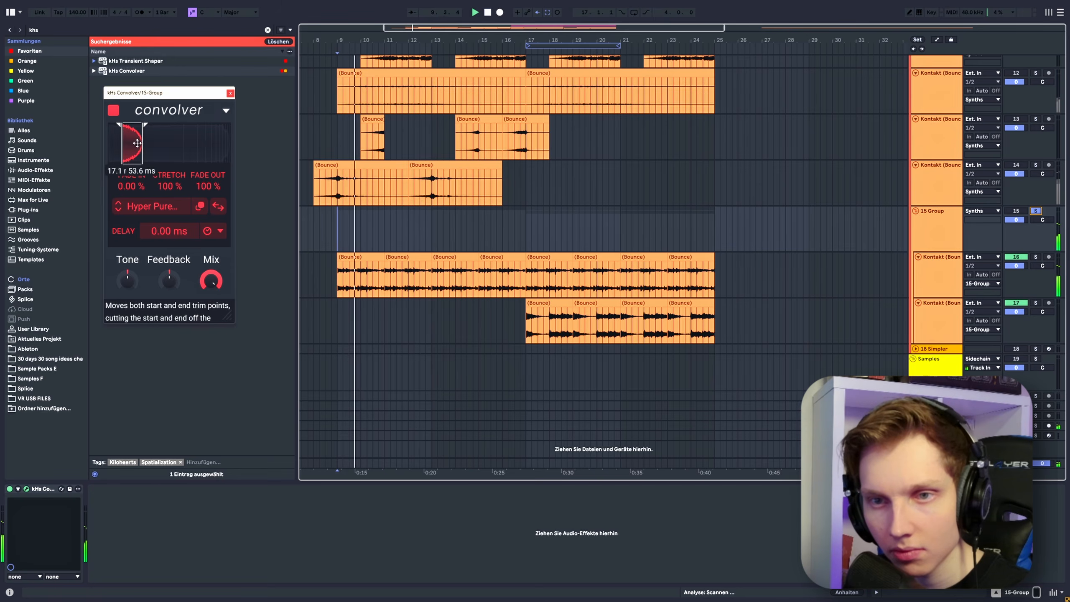
left_click_drag(124, 146, 136, 114)
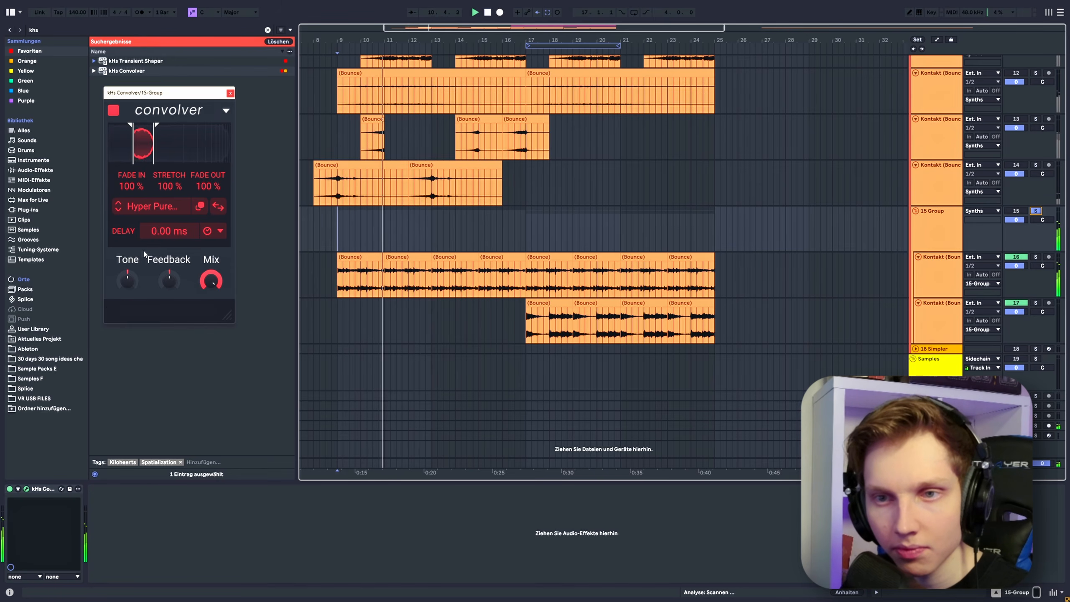
Set the impulse stretch to 151%, narrow its trimmed section and compare the loop with Convolver bypassed.
left_click_drag(168, 187, 165, 186)
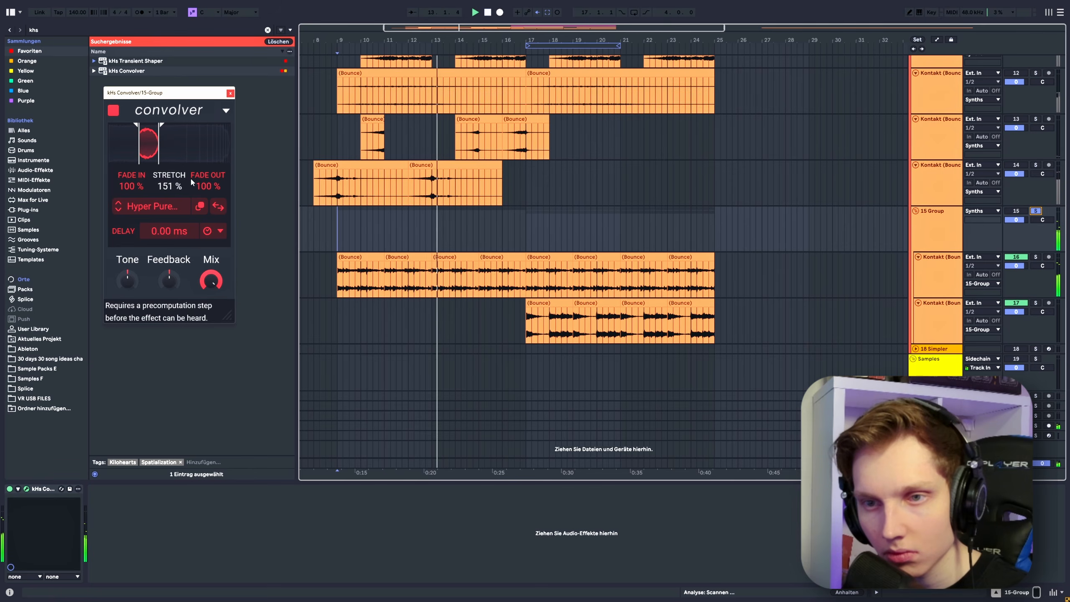
left_click_drag(150, 132, 154, 133)
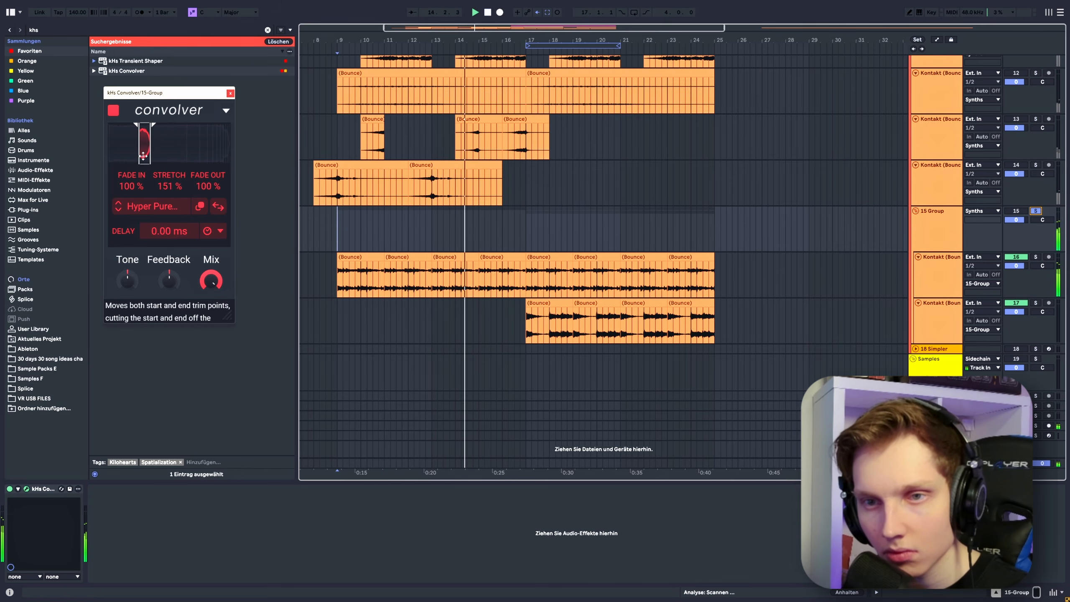
left_click(10, 491)
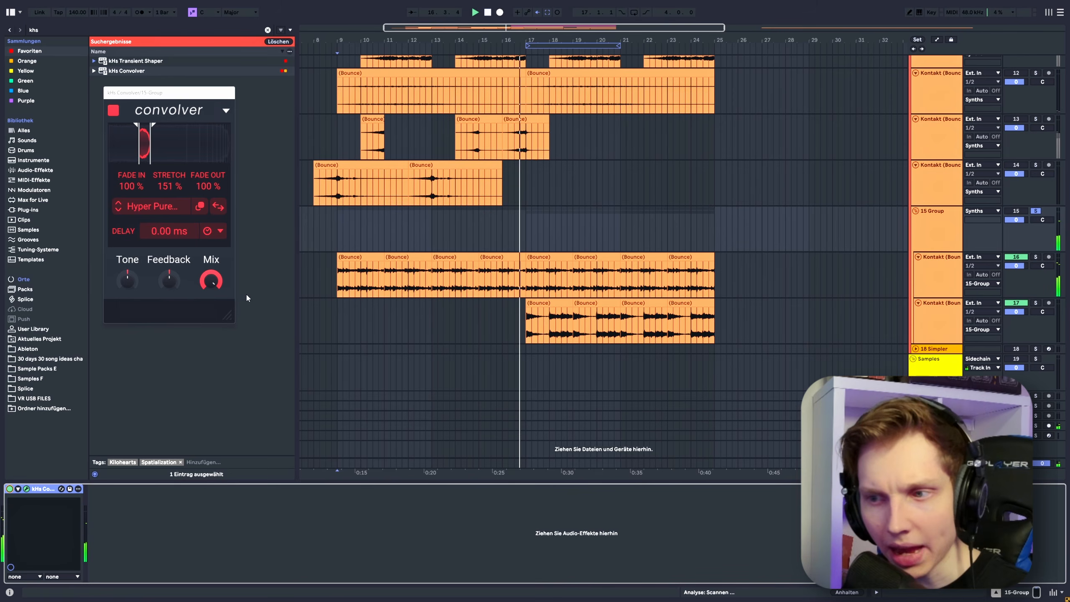
Unsolo the percussion group and play the full intro from bar 9 with the convolved loop.
left_click(1036, 211)
key("space")
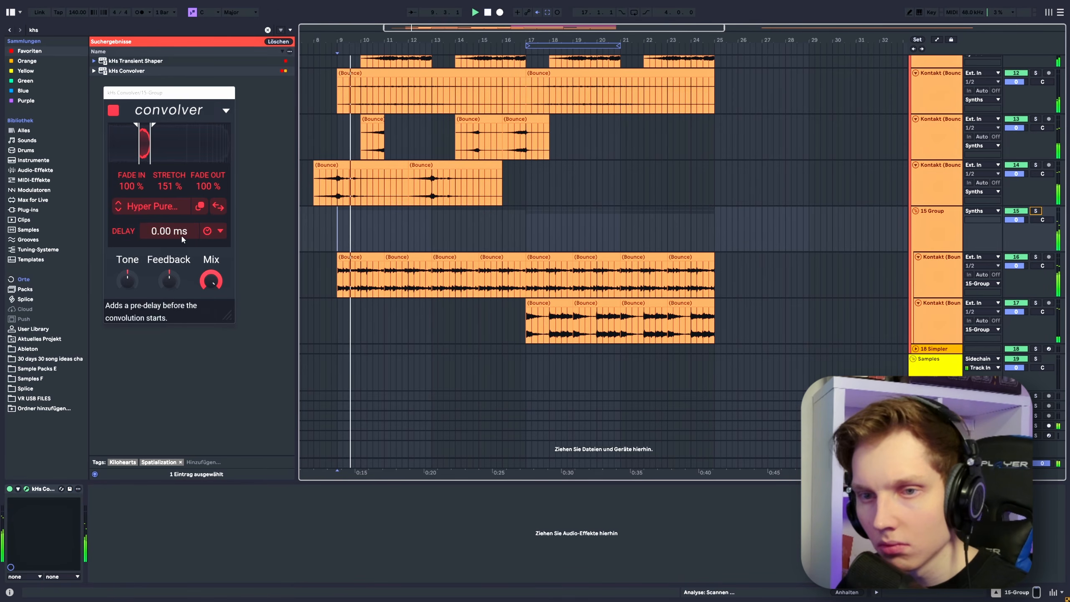
scroll(499, 227, "up", 2)
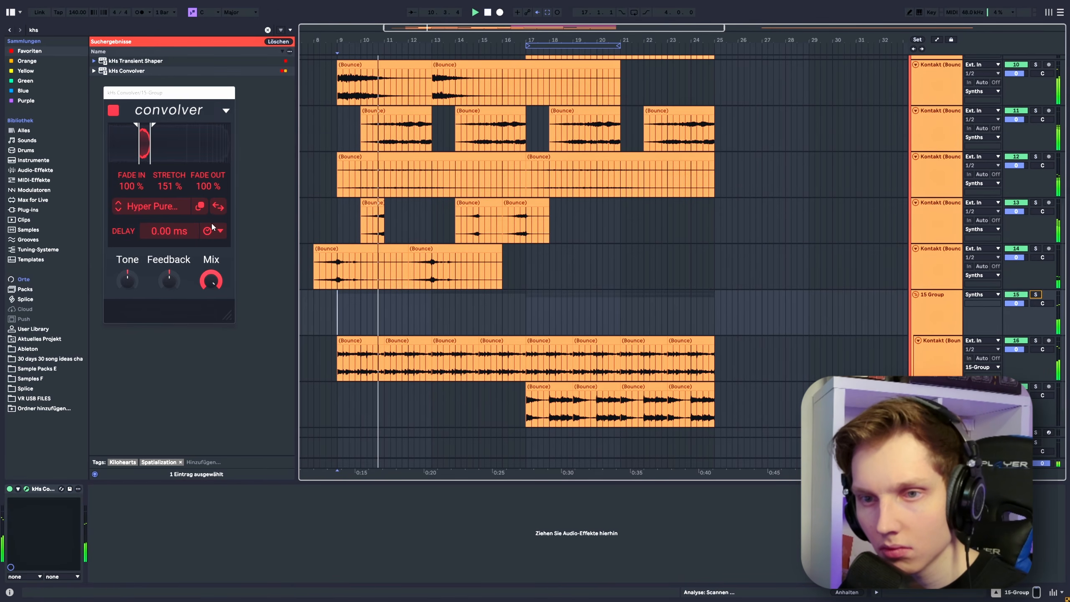
Automate Convolver's mix on 15 Group from 100% at bar 11 to 66% at bar 13, falling to 0% at bar 17.
mouse_move(211, 280)
left_mouse_down()
mouse_move(211, 371)
mouse_move(214, 282)
left_mouse_up()
key("a")
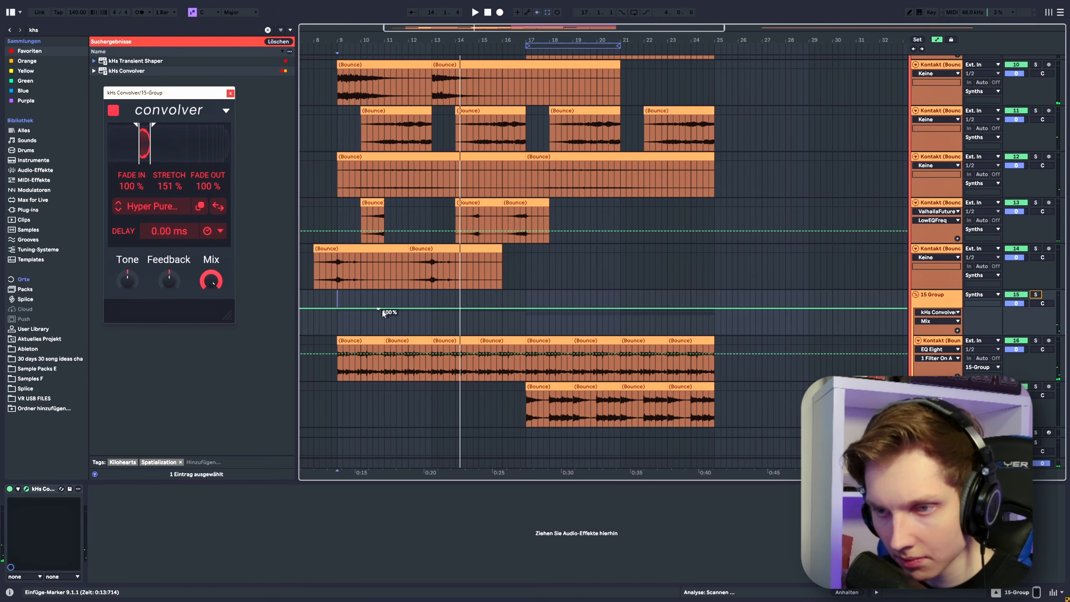
left_click(431, 317)
key("space")
left_click(525, 324)
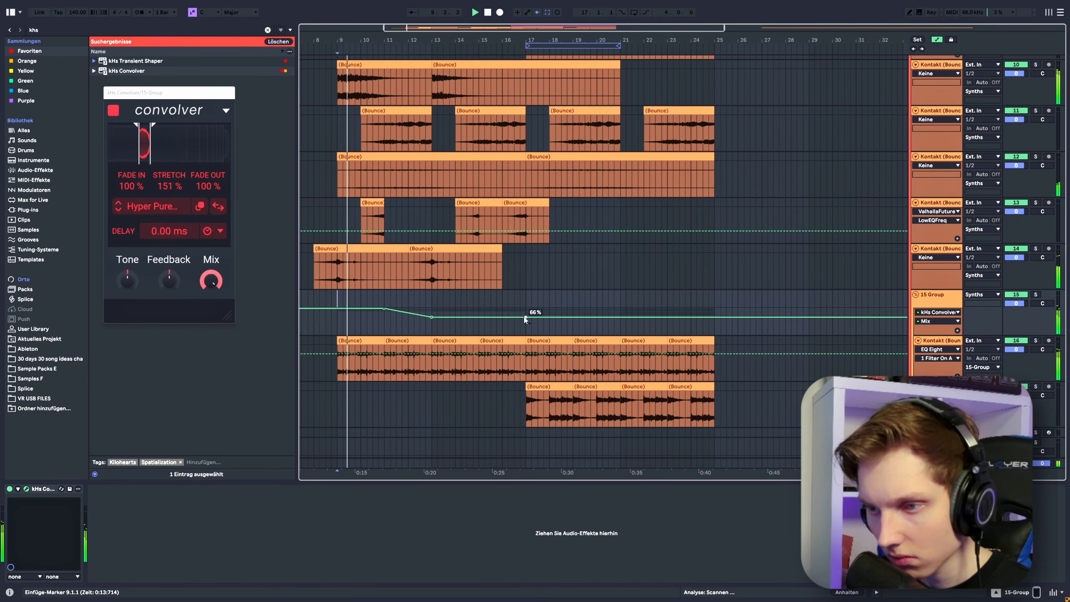
left_click_drag(530, 324, 526, 335)
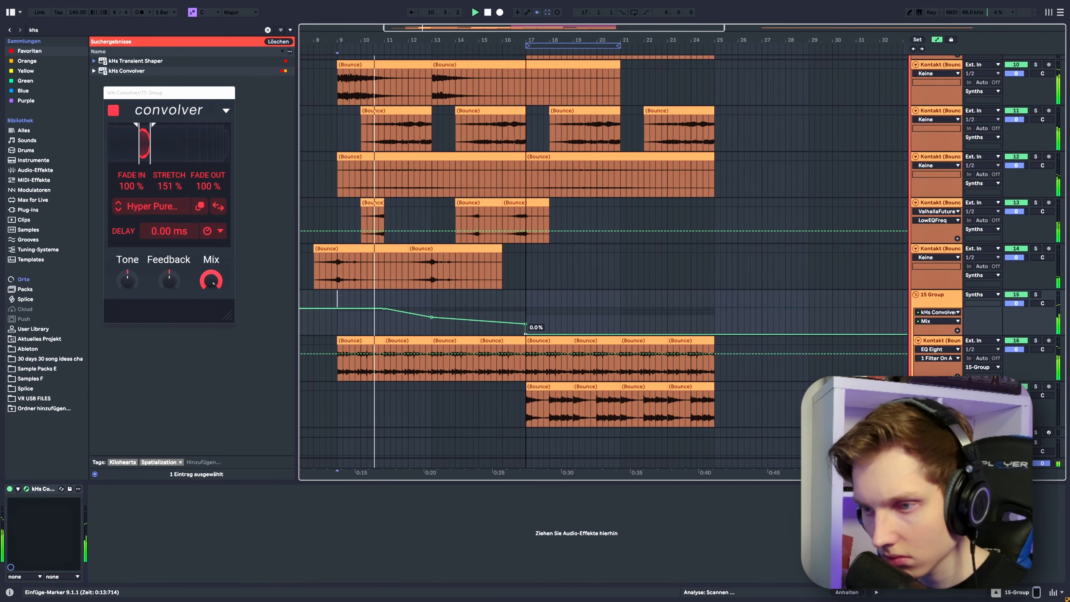
Add an EQ Eight after Convolver on 15 Group.
left_click(34, 30)
type("eq")
key("Down")
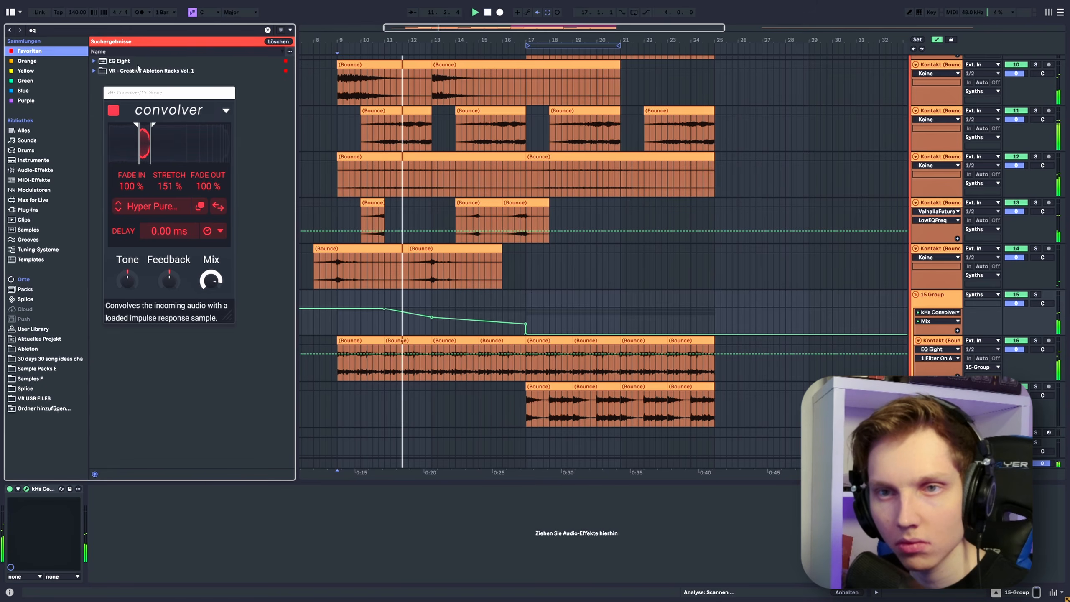
key("Return")
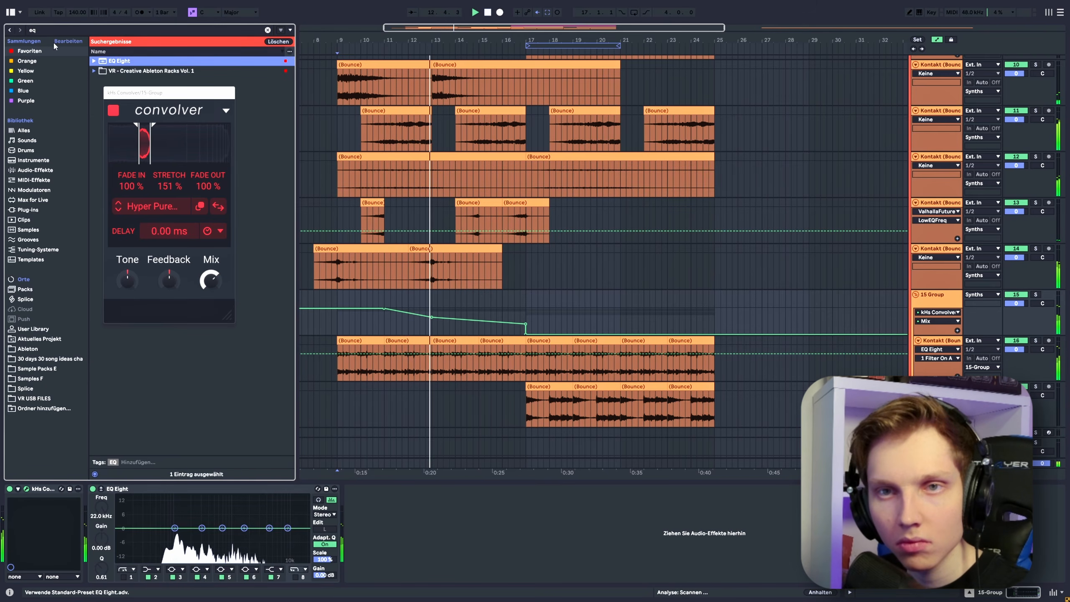
Add plugdata-fx after the EQ Eight on 15 Group and load the SPEC COMP BETA 1 patch.
key("ctrl+f")
type("plug")
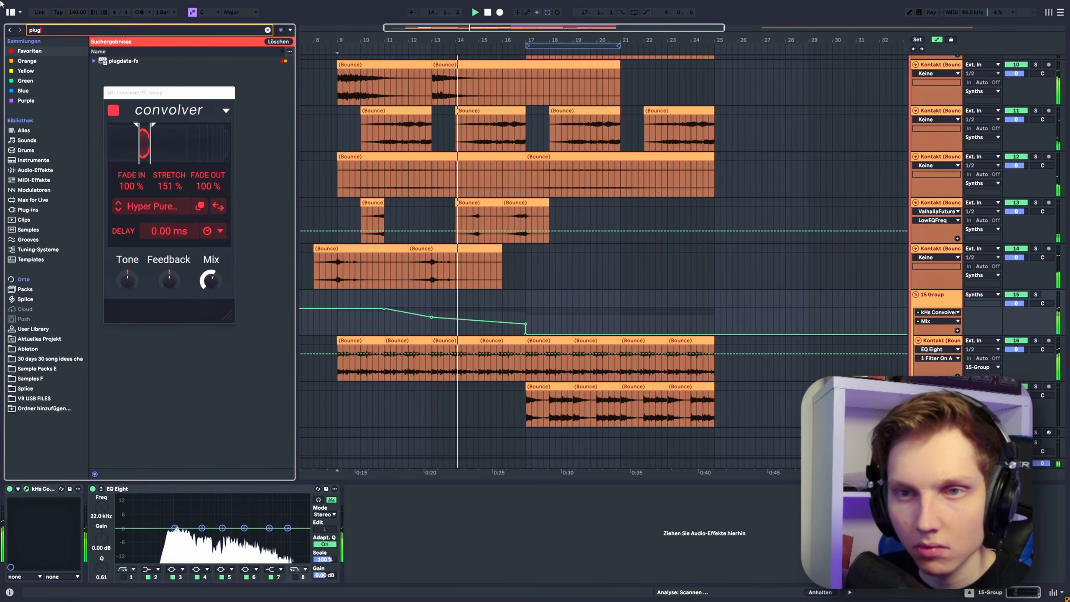
key("Down")
key("Return")
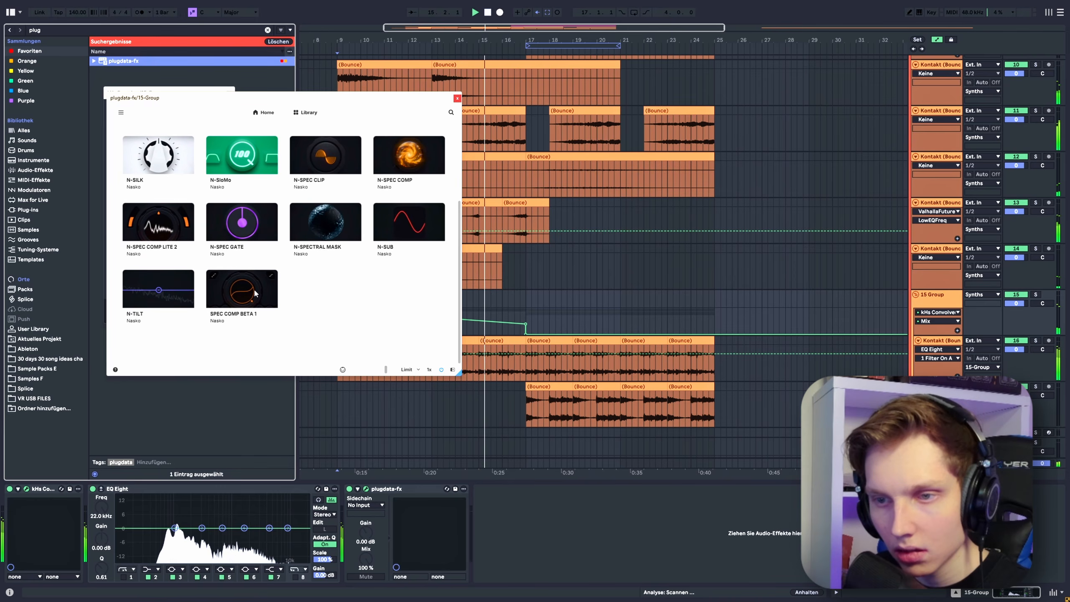
left_click(242, 285)
Stop playback, hide the automation lanes and deactivate the reversed clips on track 13 between bars 9 and 20.
key("space")
left_click(573, 210)
key("a")
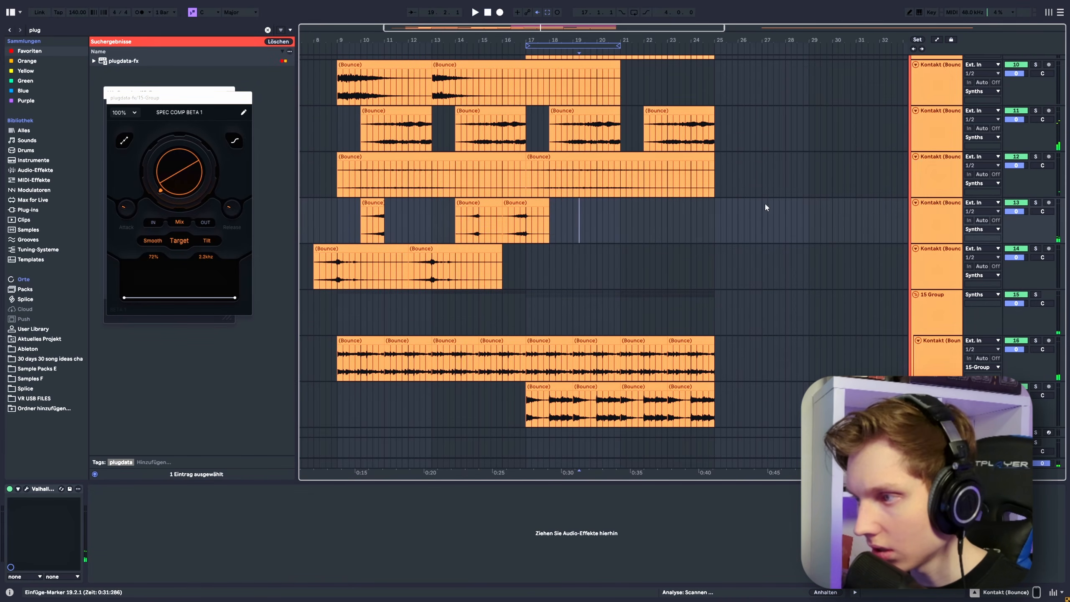
left_click_drag(614, 215, 349, 231)
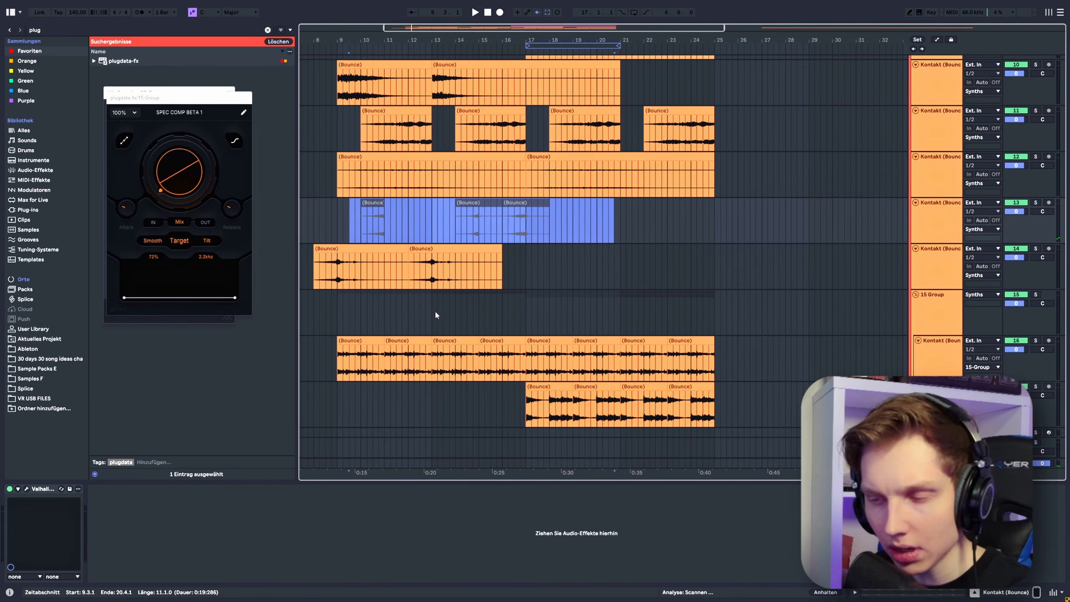
scroll(419, 353, "down", 1)
Play the intro into the drop to check SPEC COMP BETA 1 on 15 Group, and close its window.
left_click_drag(212, 105, 278, 272)
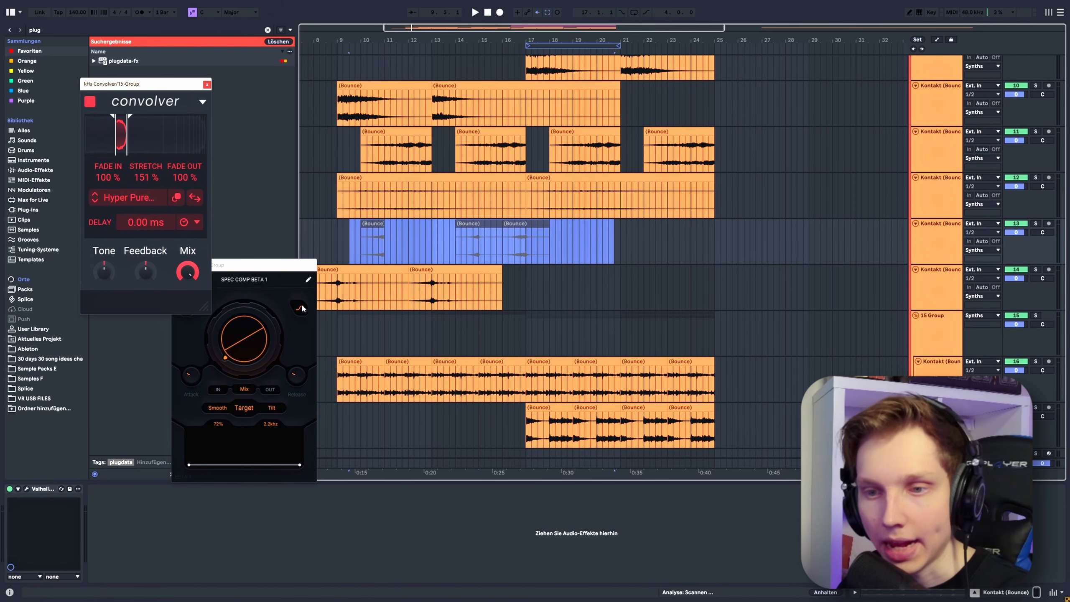
key("space")
left_click_drag(266, 267, 437, 116)
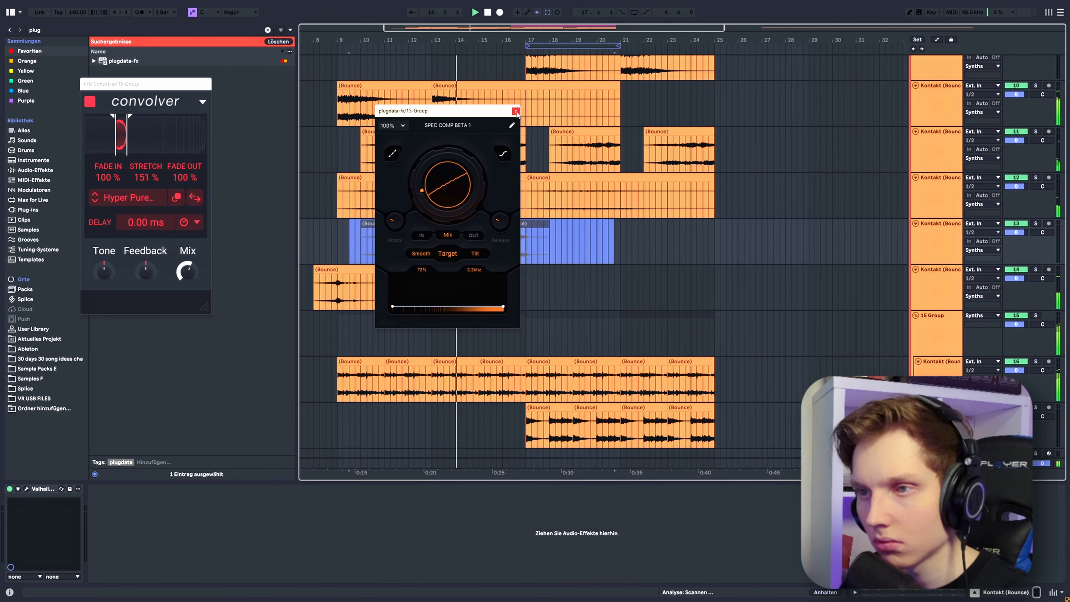
left_click_drag(451, 118, 315, 126)
scroll(941, 283, "down", 2)
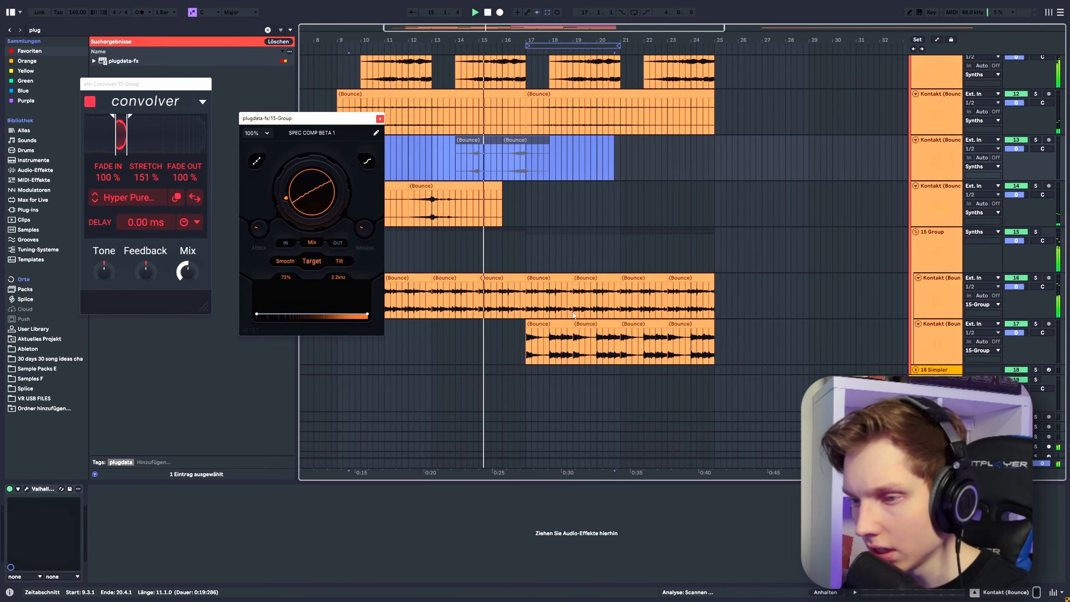
left_click(928, 237)
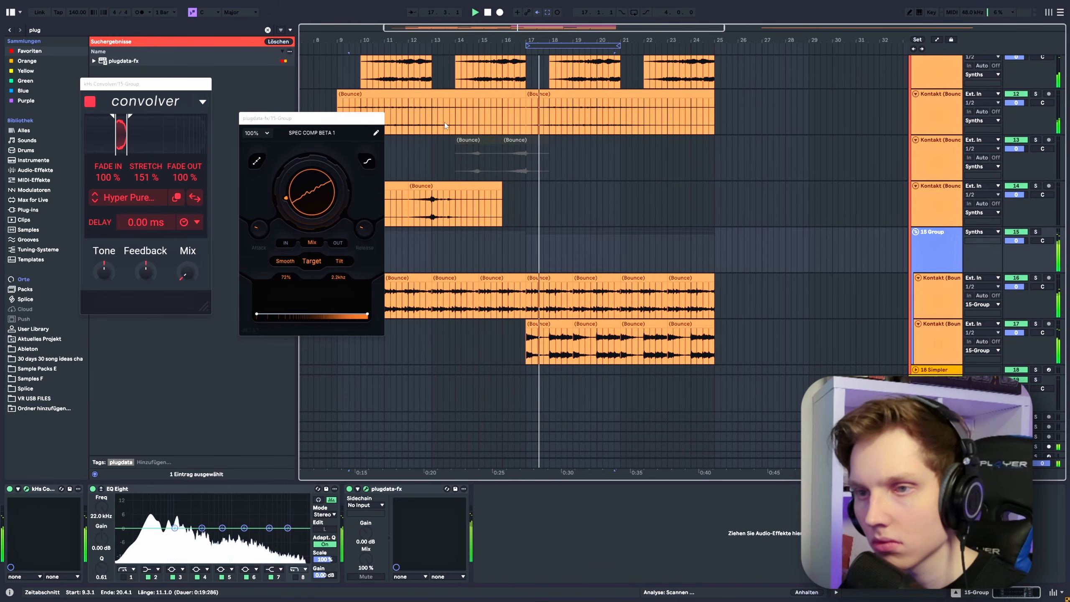
left_click(380, 120)
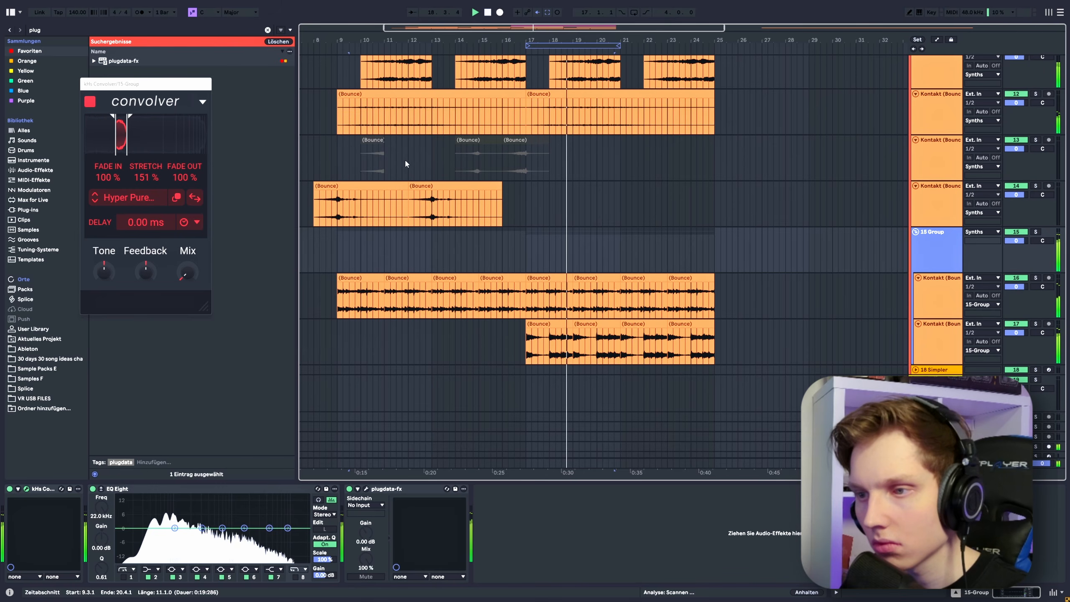
Review the layers while the drop plays and mute the 6 Atmo track.
scroll(584, 237, "up", 10)
scroll(637, 294, "down", 2)
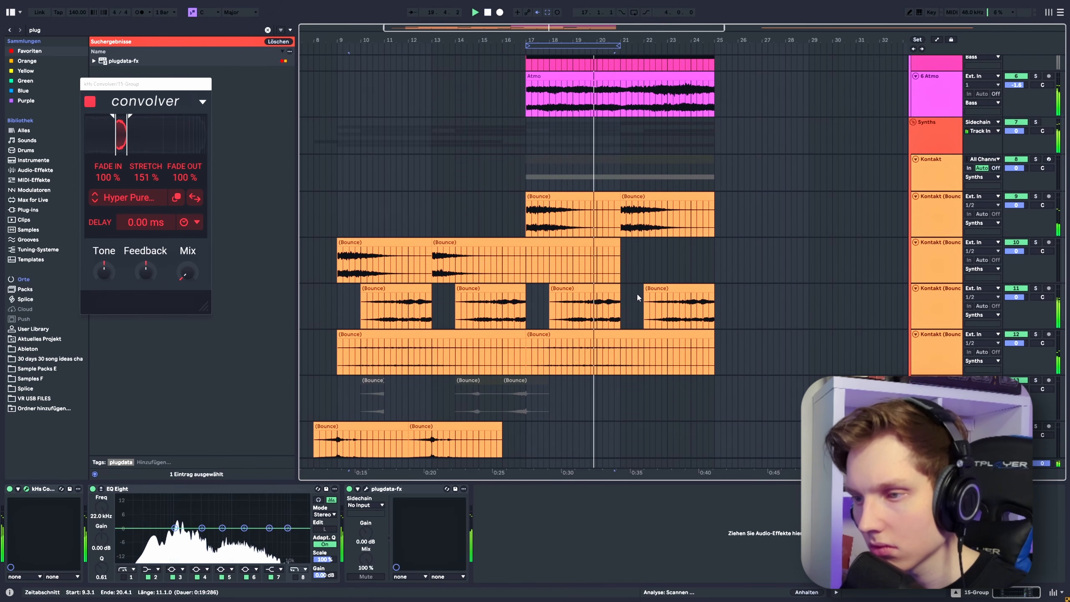
scroll(637, 294, "down", 3)
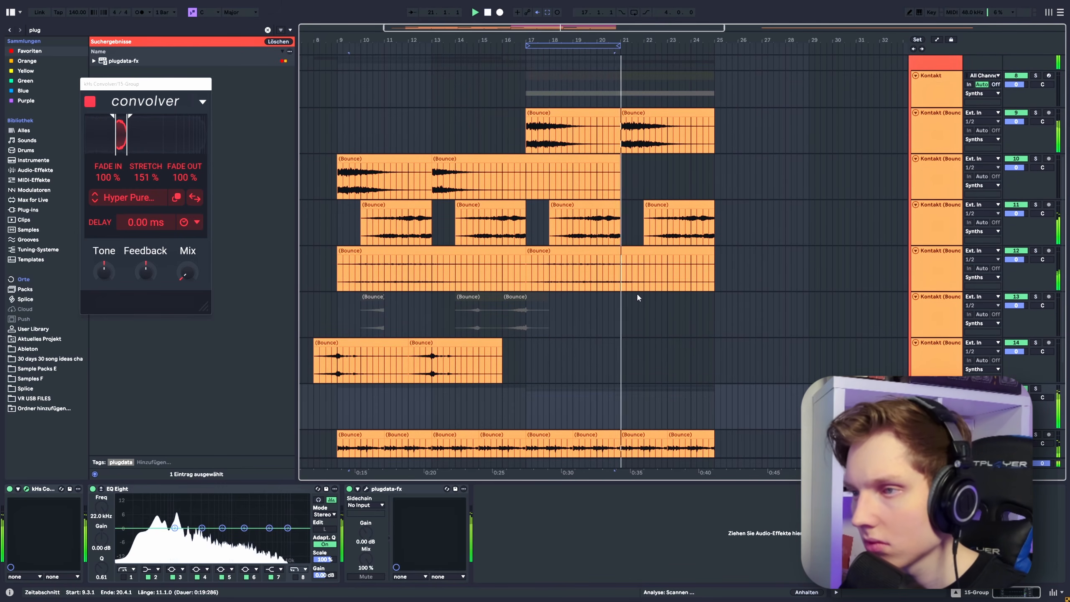
scroll(637, 296, "up", 4)
scroll(638, 295, "up", 2)
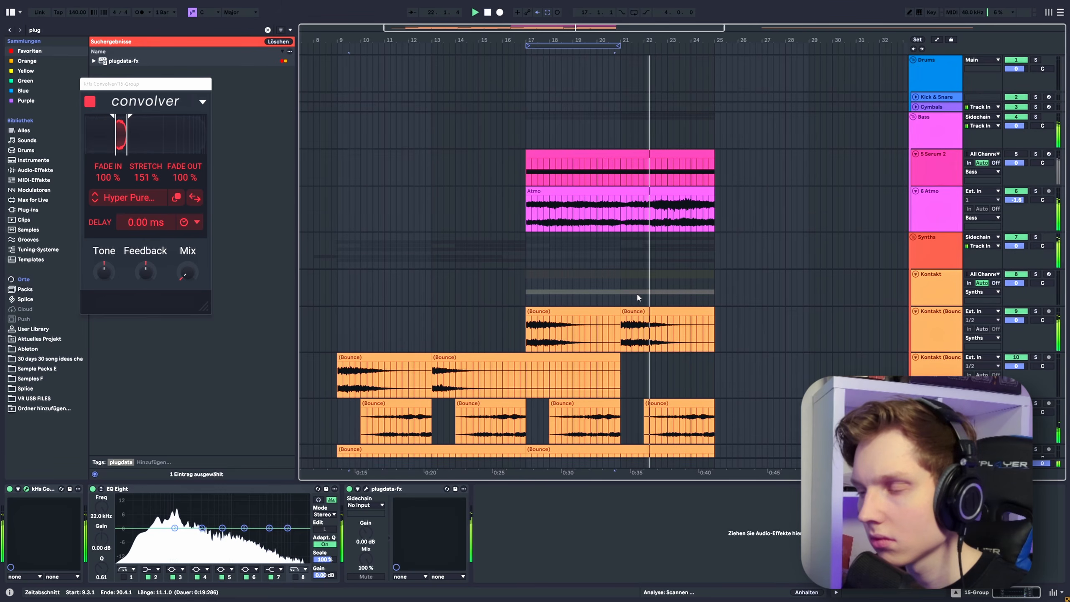
scroll(637, 298, "down", 2)
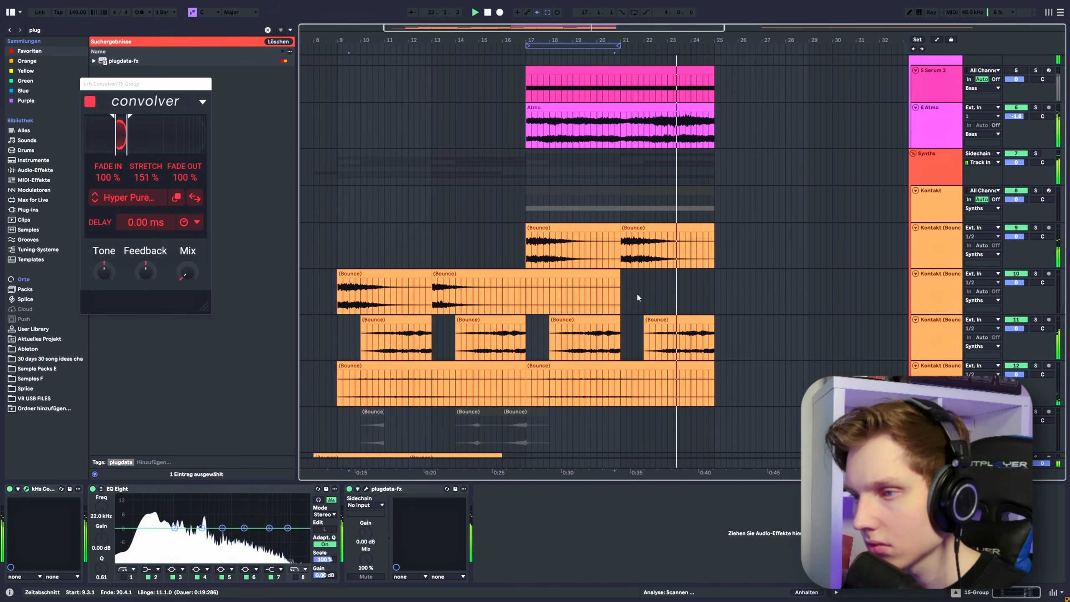
left_click(999, 108)
left_click(1017, 108)
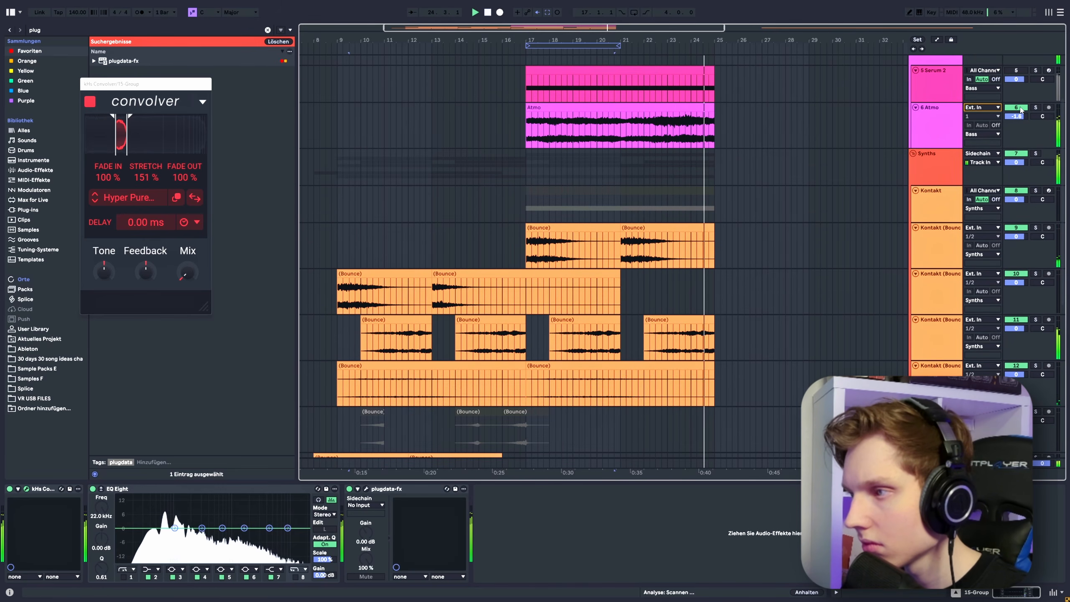
left_click(1018, 108)
Replay the drop from bar 17 without the Atmo track.
scroll(544, 146, "down", 3)
key("space")
left_click(528, 145)
key("space")
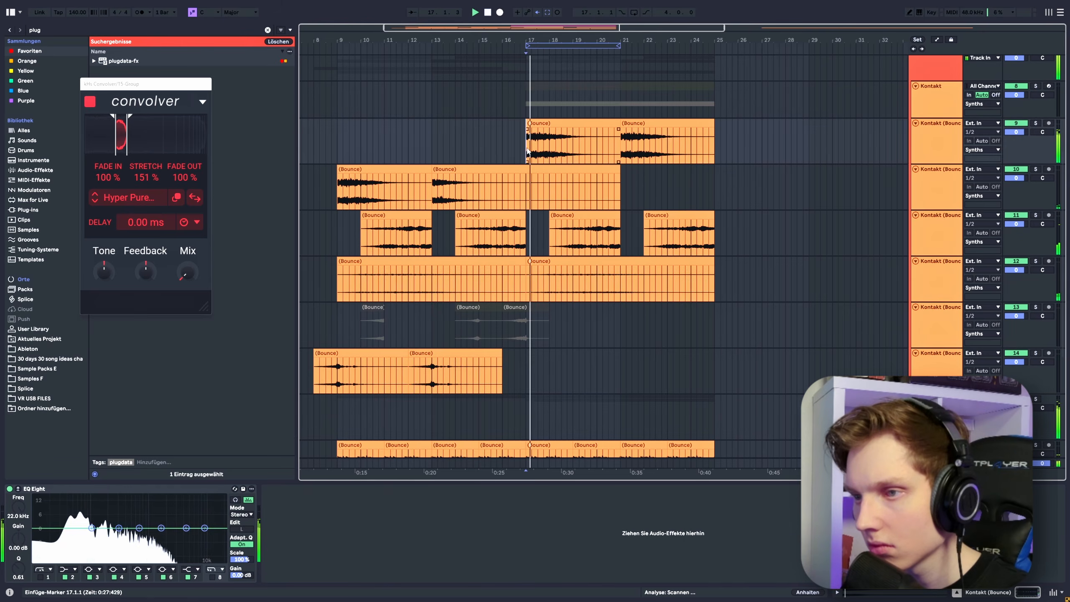
scroll(570, 177, "down", 5)
scroll(573, 180, "up", 5)
Add ValhallaFutureVerb with the Dark Synth Space preset to track 11, unsolo the track and play from bar 11.
left_click(402, 236)
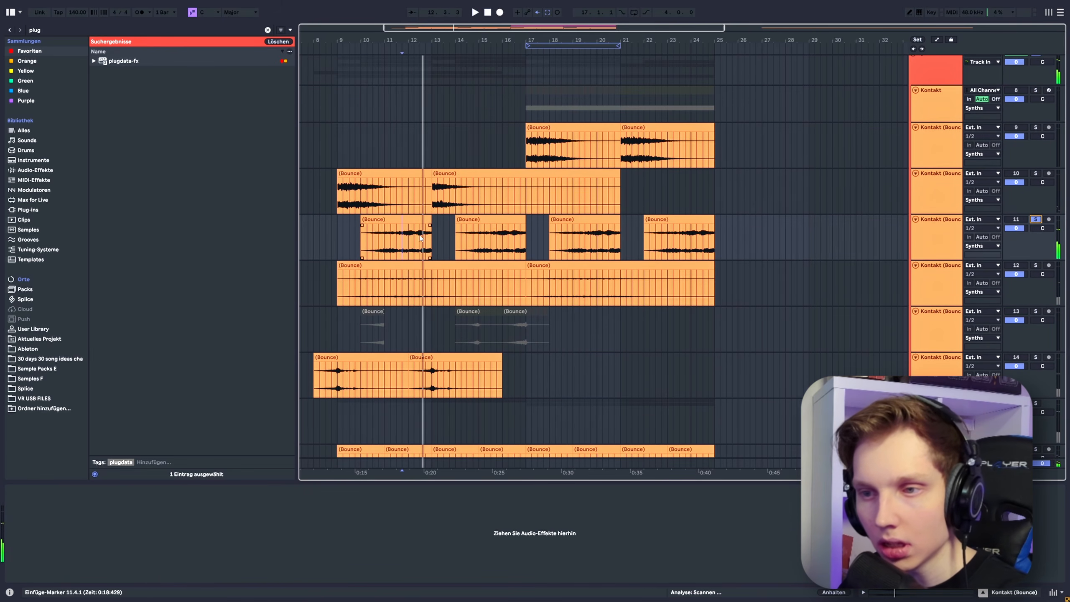
key("ctrl+f")
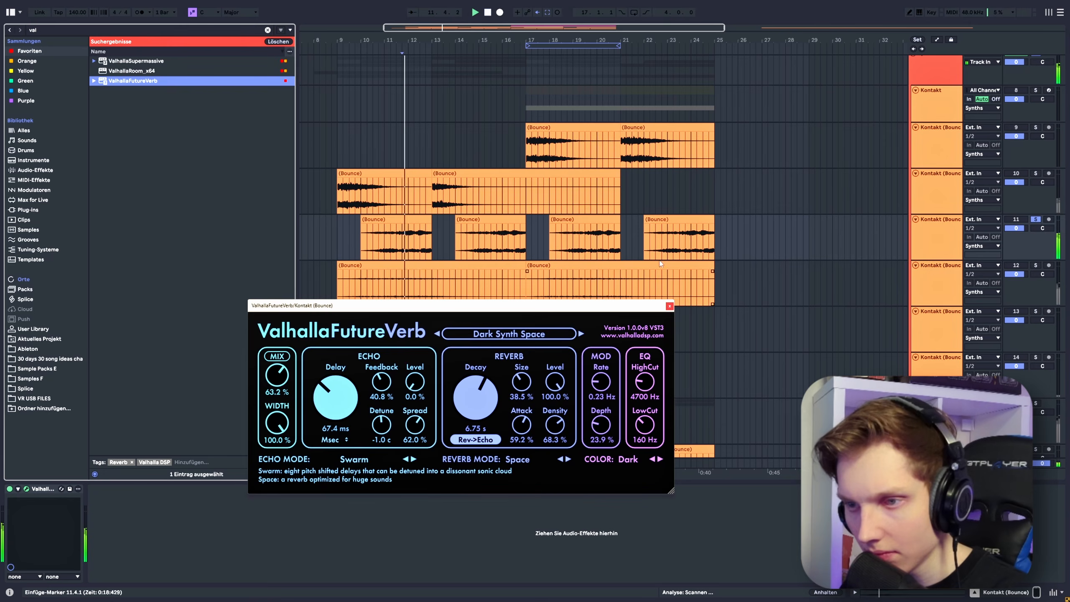
left_click(1035, 220)
key("space")
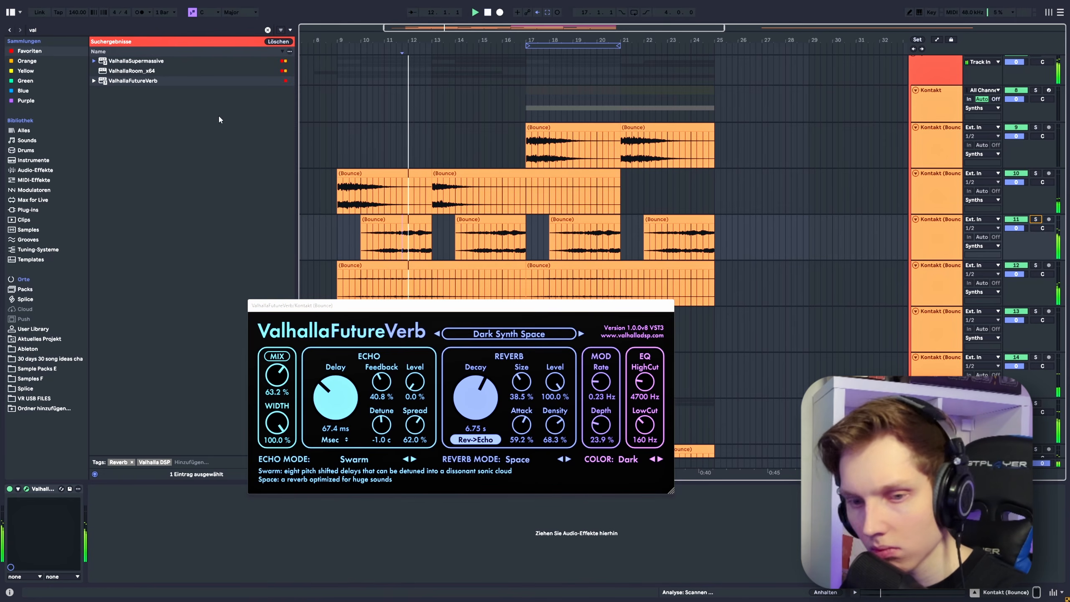
Add an EQ Eight after ValhallaFutureVerb on track 11.
key("ctrl+f")
type("eq")
key("Down")
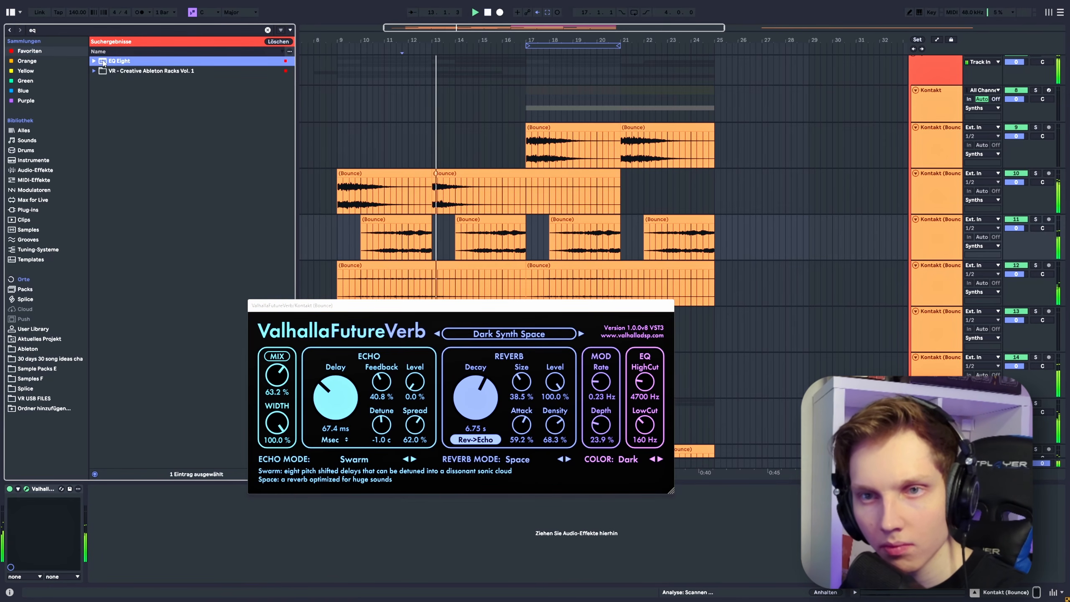
key("Return")
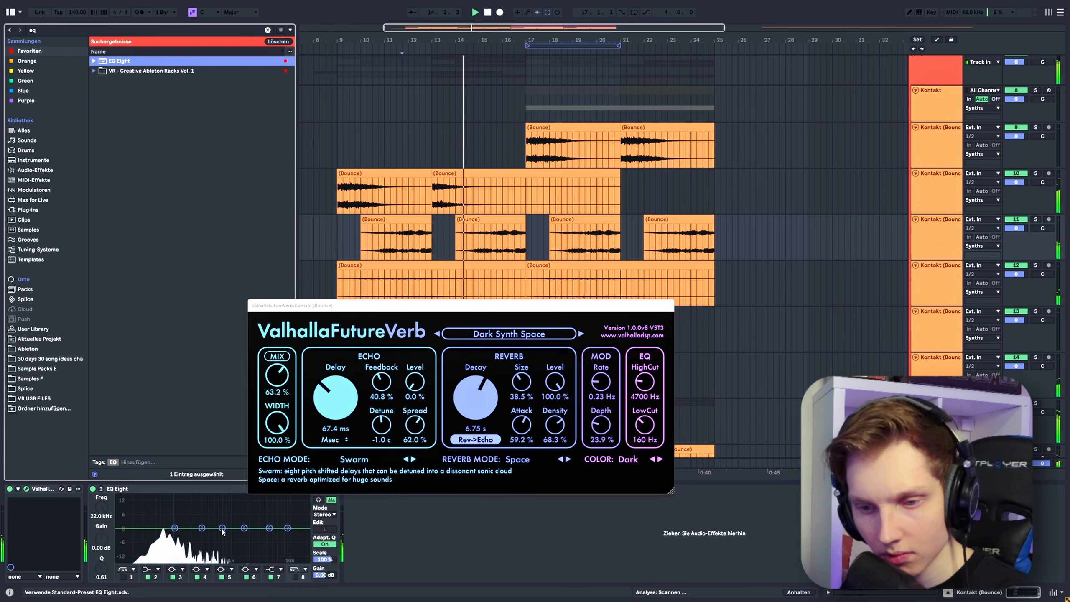
Cut track 11 by 5.58 dB at 72.6 Hz, boost it 4.09 dB at 1.29 kHz, and set the reverb's LowCut to 250 Hz.
left_click_drag(223, 532, 178, 543)
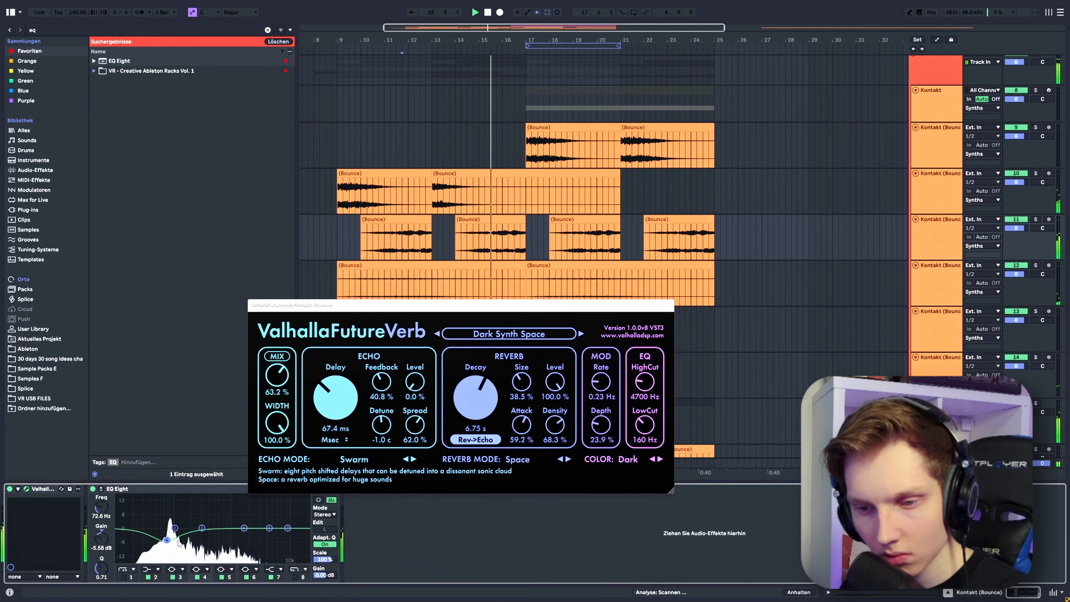
left_click_drag(268, 532, 236, 522)
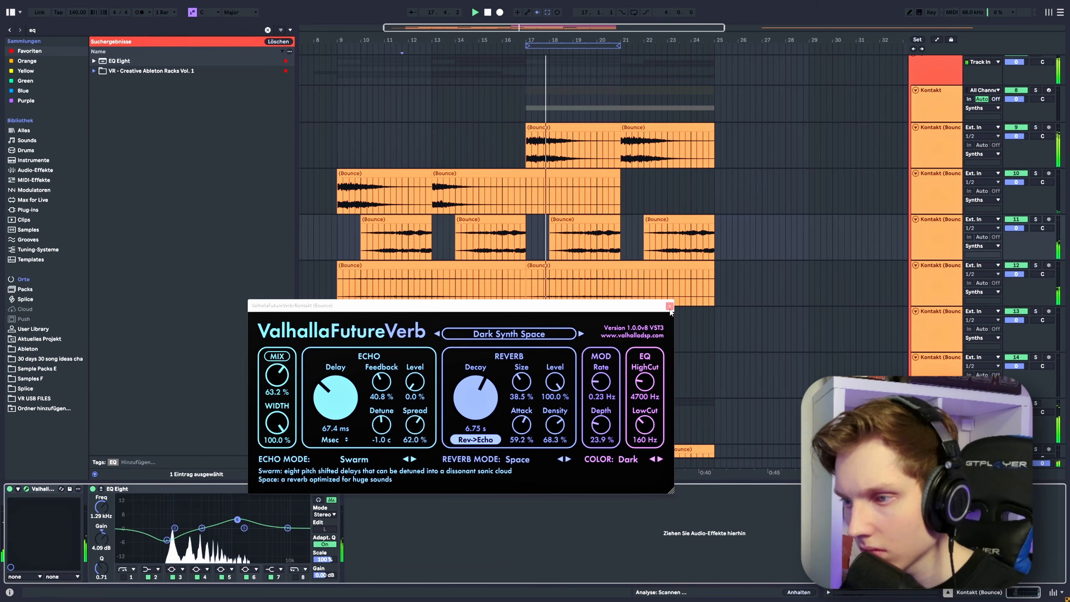
left_click_drag(646, 425, 648, 415)
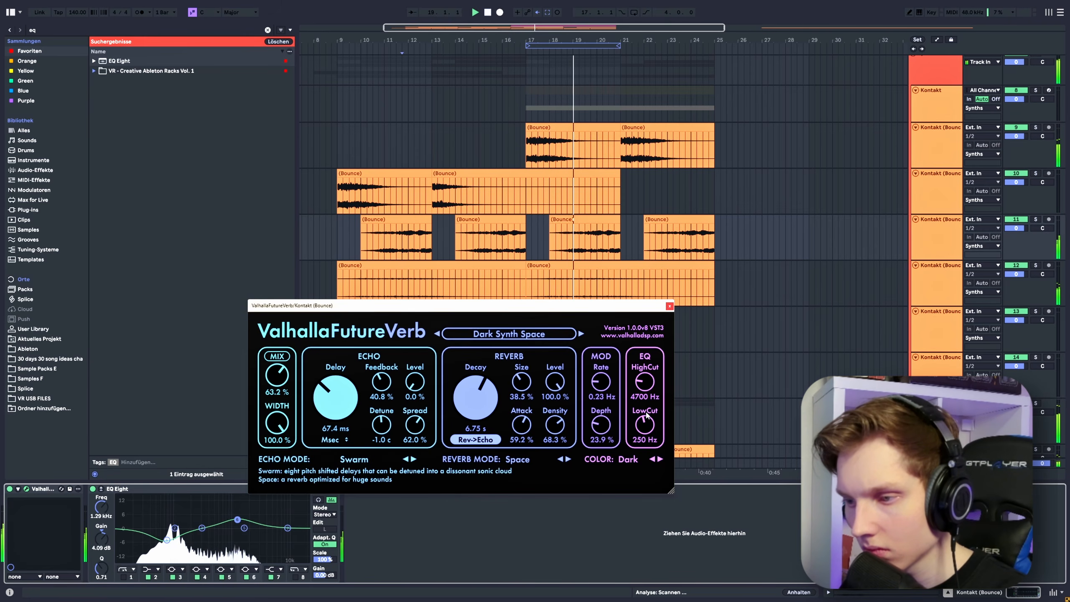
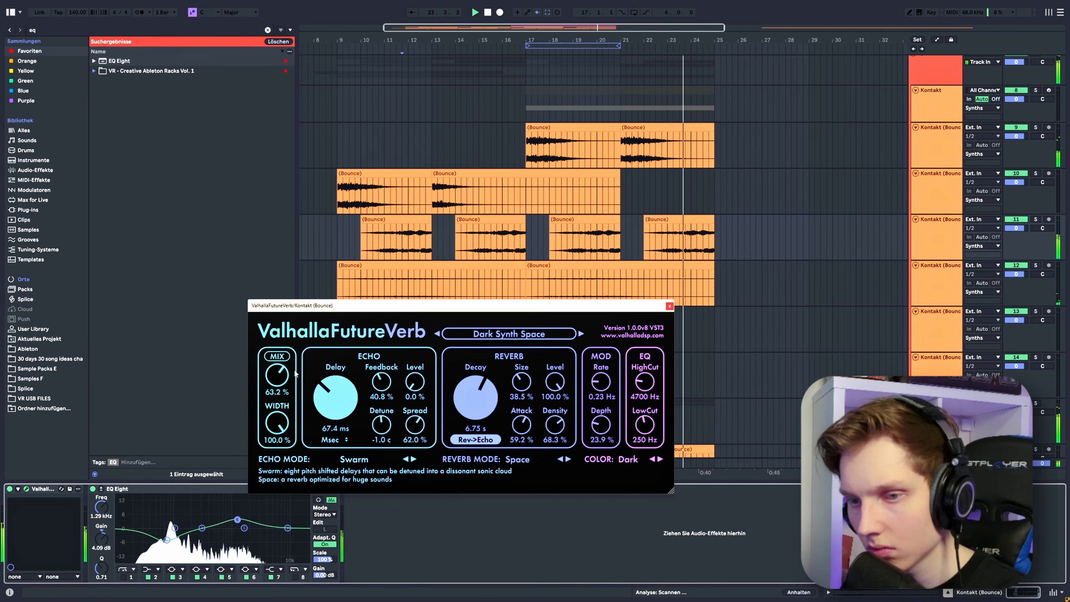
left_click(668, 306)
Create a MIDI track below 6 Atmo and insert an empty four-bar clip from bar 9 to bar 13.
scroll(666, 307, "up", 5)
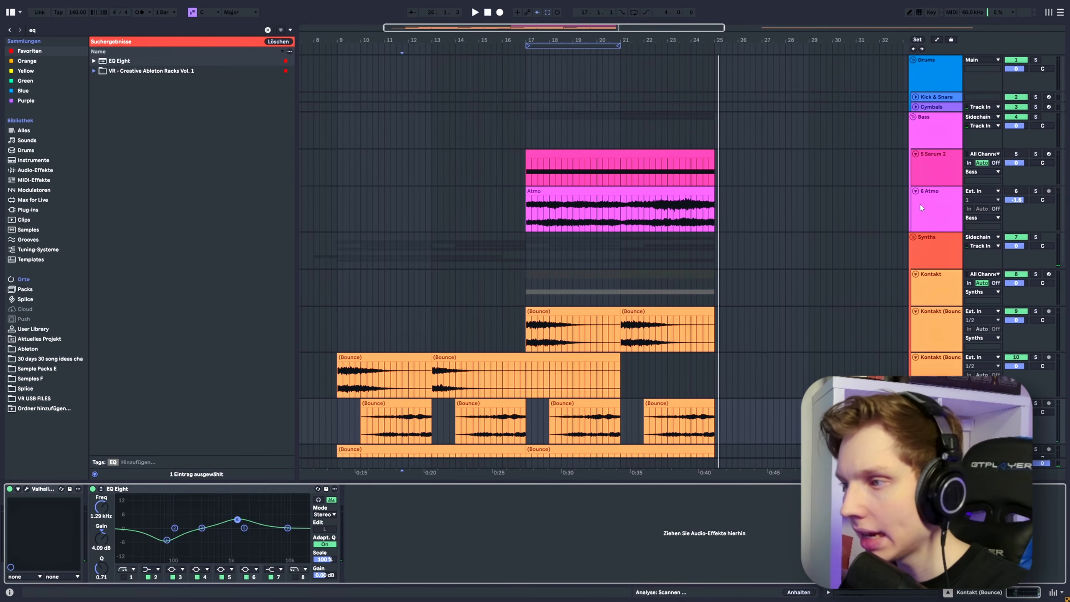
left_click(919, 206)
left_click(338, 218)
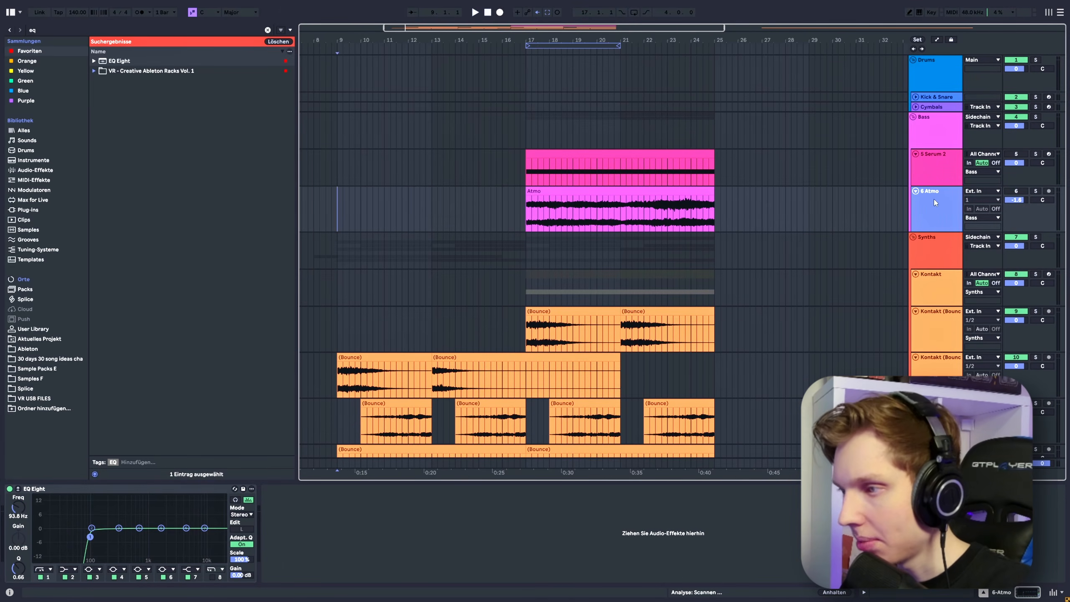
key("ctrl+shift+t")
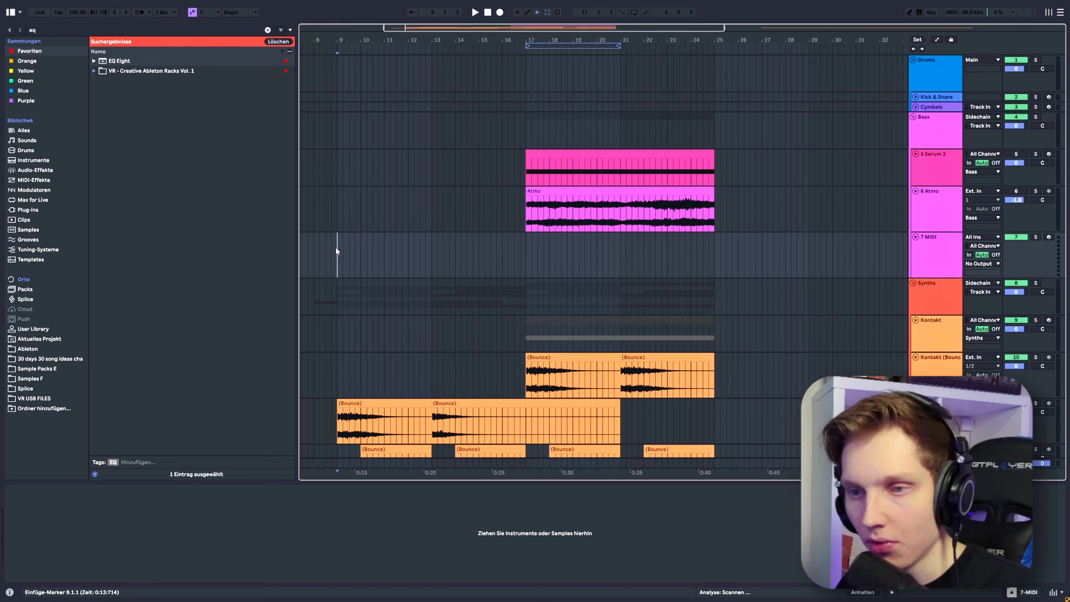
left_click_drag(432, 261, 341, 273)
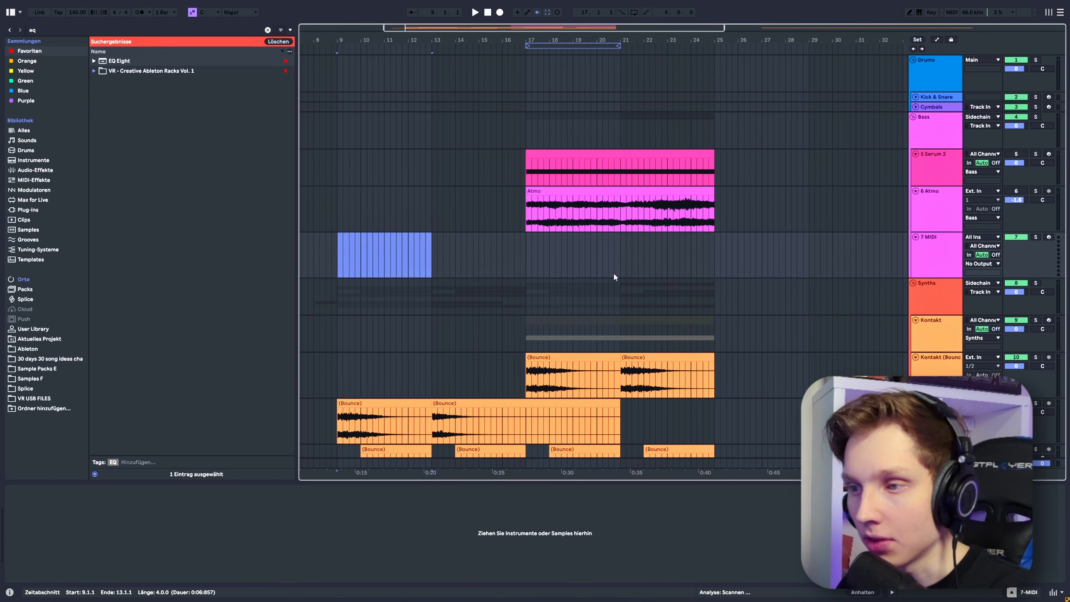
key("ctrl+shift+m")
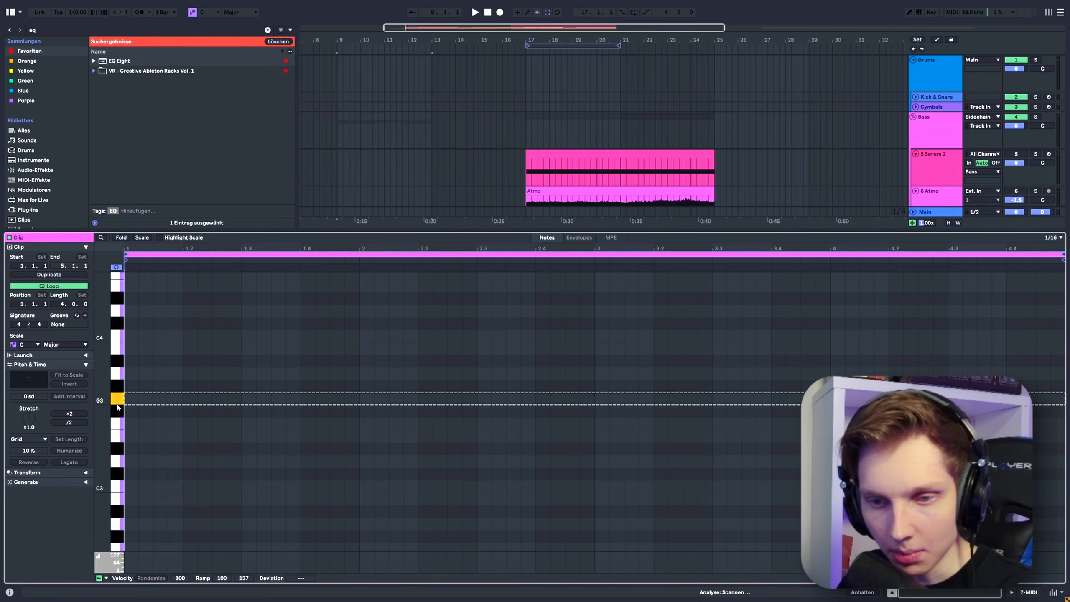
Close the empty clip's note editor and load Serum 2 on the new MIDI track.
scroll(521, 157, "down", 5)
scroll(522, 155, "up", 2)
key("shift+Tab")
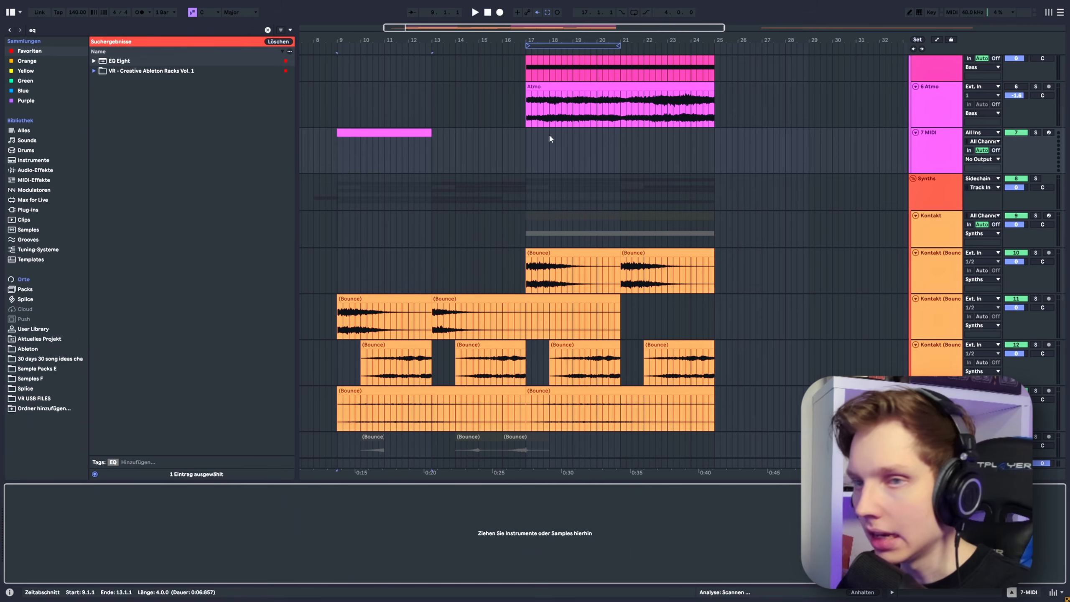
left_click(55, 32)
type("seru")
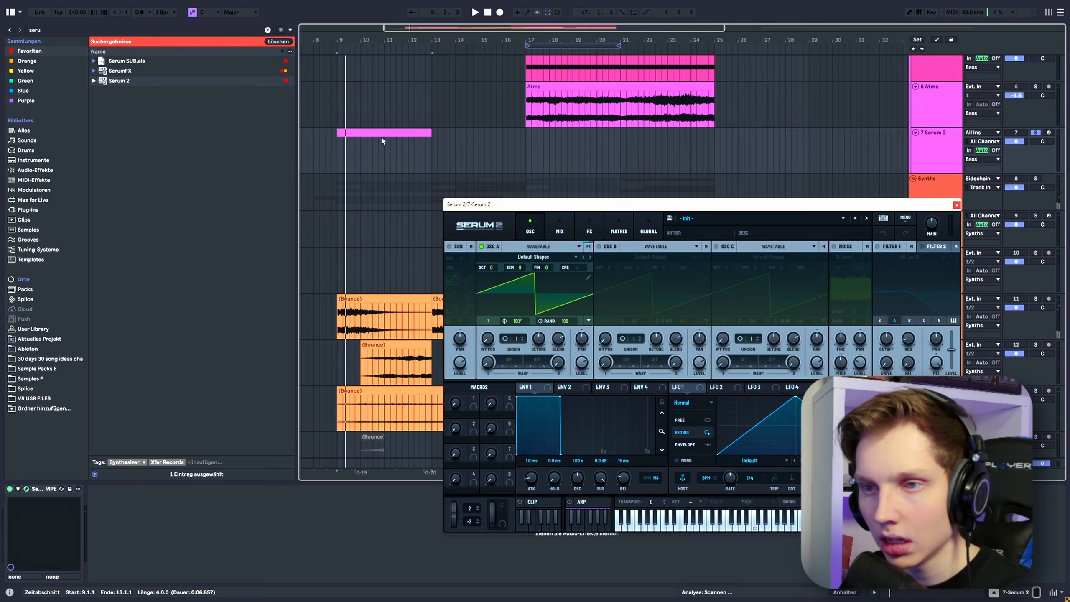
Open the empty Serum 2 clip and draw a D3 note at its start, ending at 2.2.4.
double_click(382, 133)
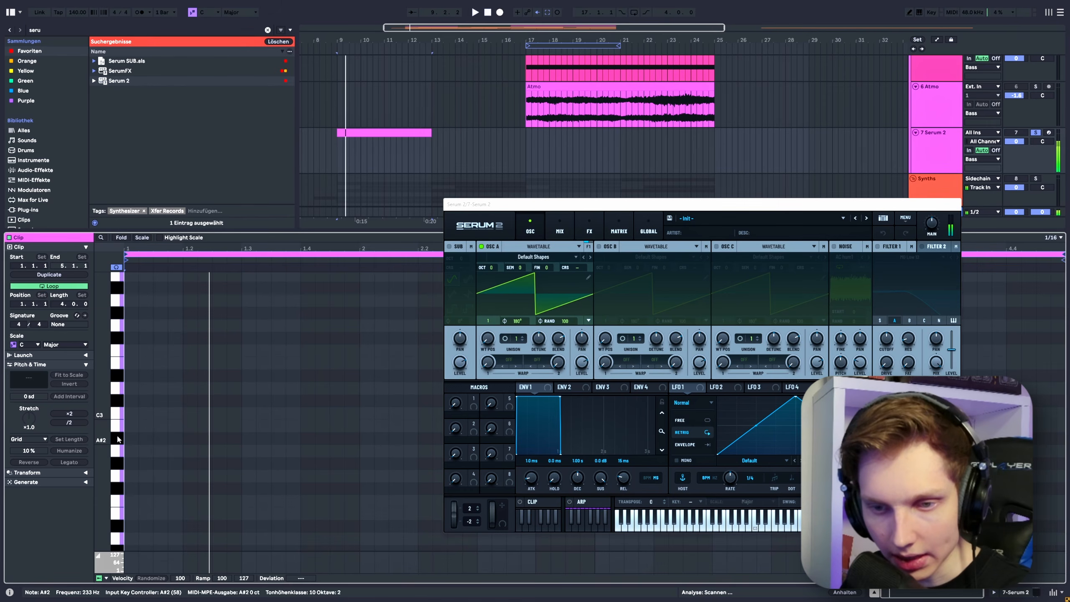
scroll(118, 440, "down", 10)
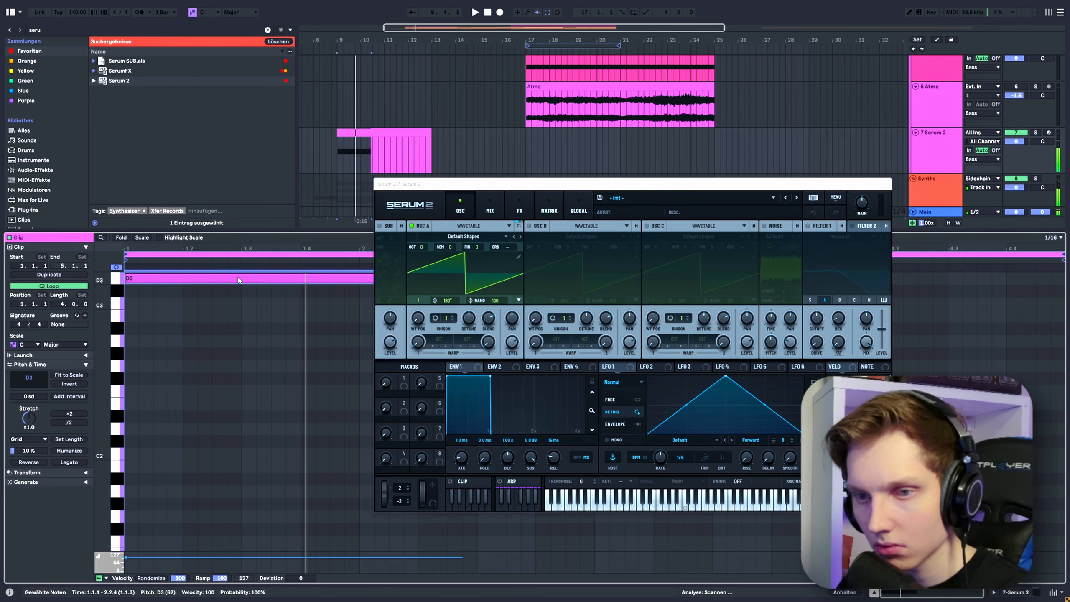
Shape Env 1 into a short plucky decay modulating the filter 1 cutoff, and set oscillator A's unison to 16 voices.
left_click_drag(491, 375, 472, 434)
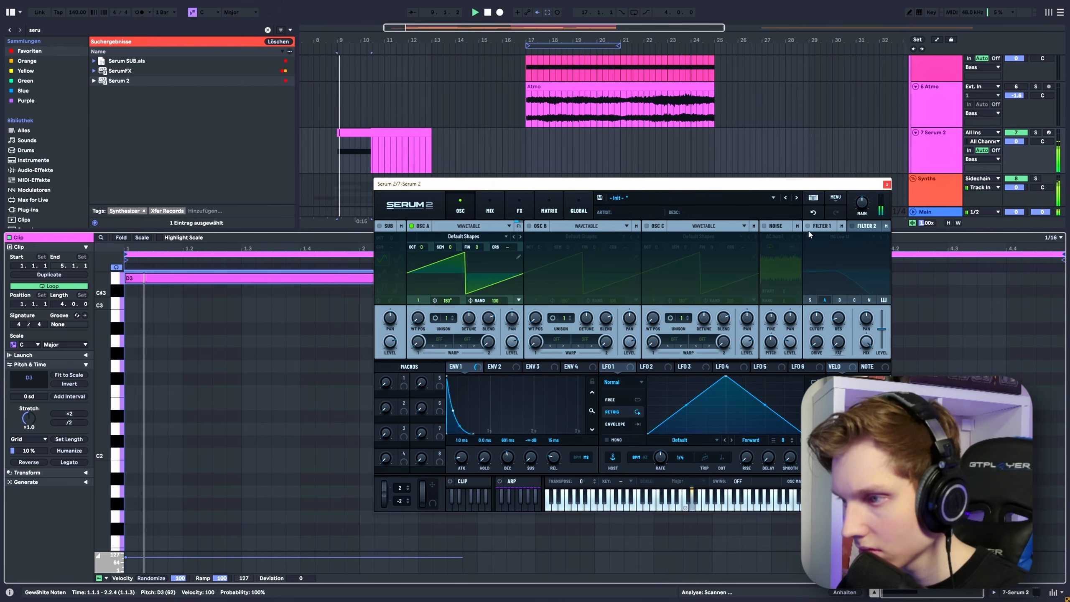
left_click(808, 227)
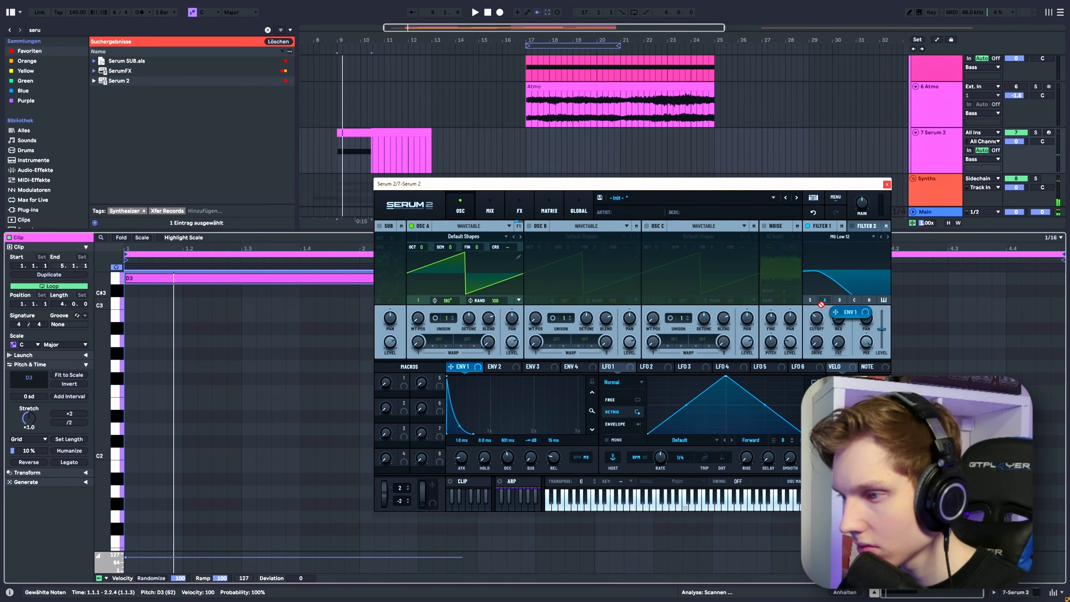
left_click_drag(821, 305, 816, 318)
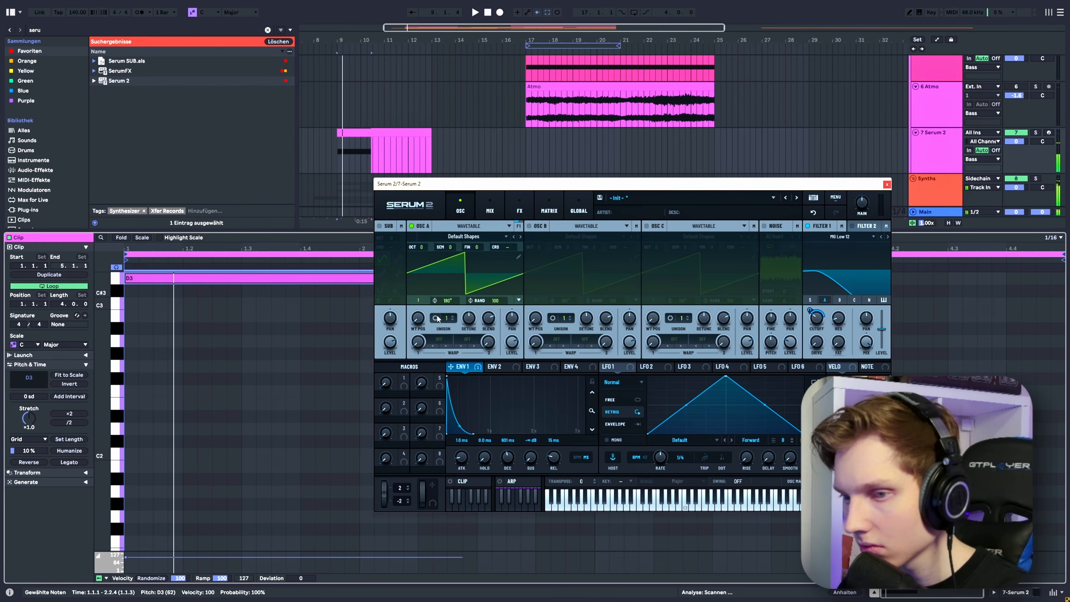
left_click_drag(438, 319, 438, 296)
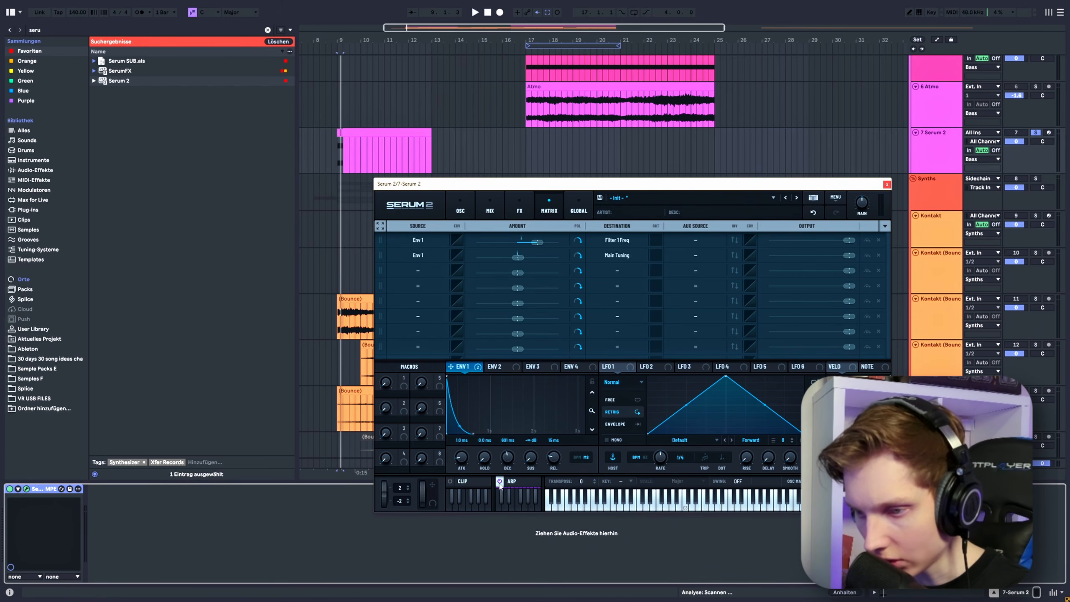
Hide the Serum 2 window, reopen the clip's notes and shift the B2 note to start at 1.1.3.
key("space")
key("ctrl+alt+p")
left_click(363, 134)
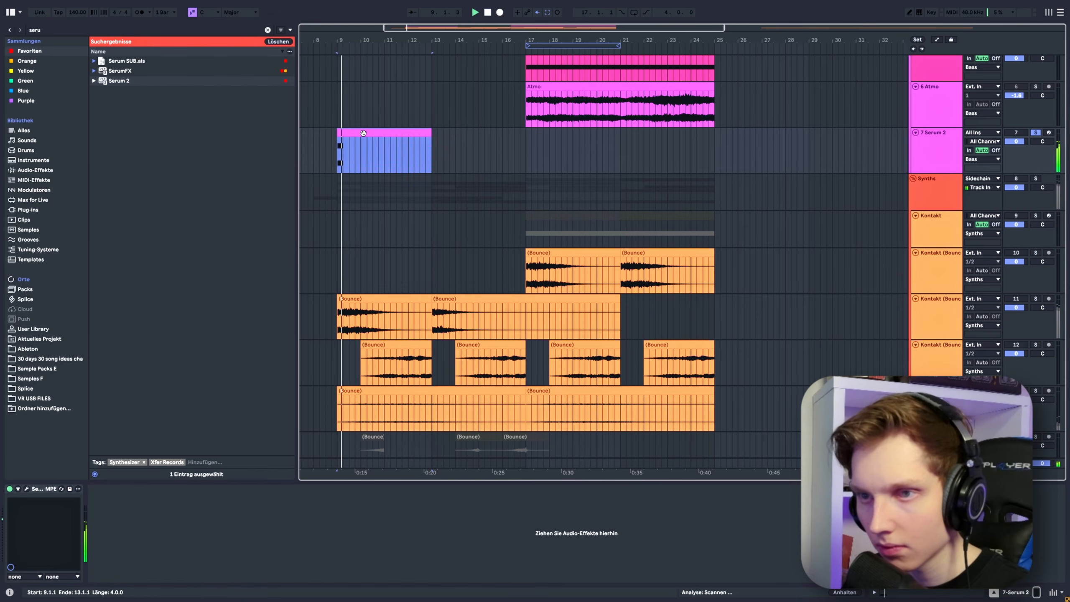
double_click(364, 133)
key("space")
left_click(184, 417)
key("space")
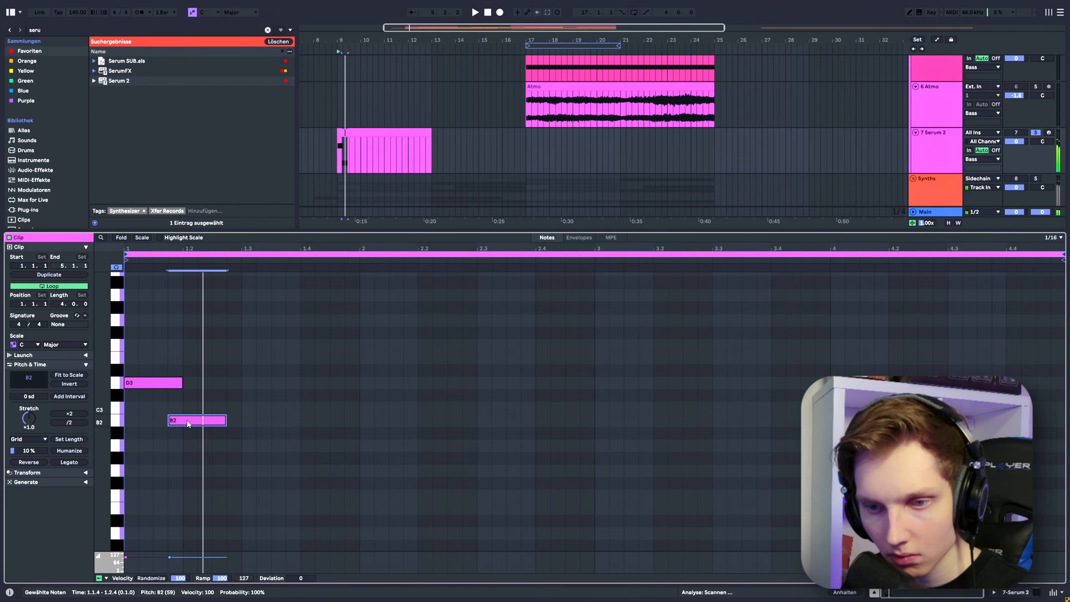
left_click_drag(183, 419, 171, 423)
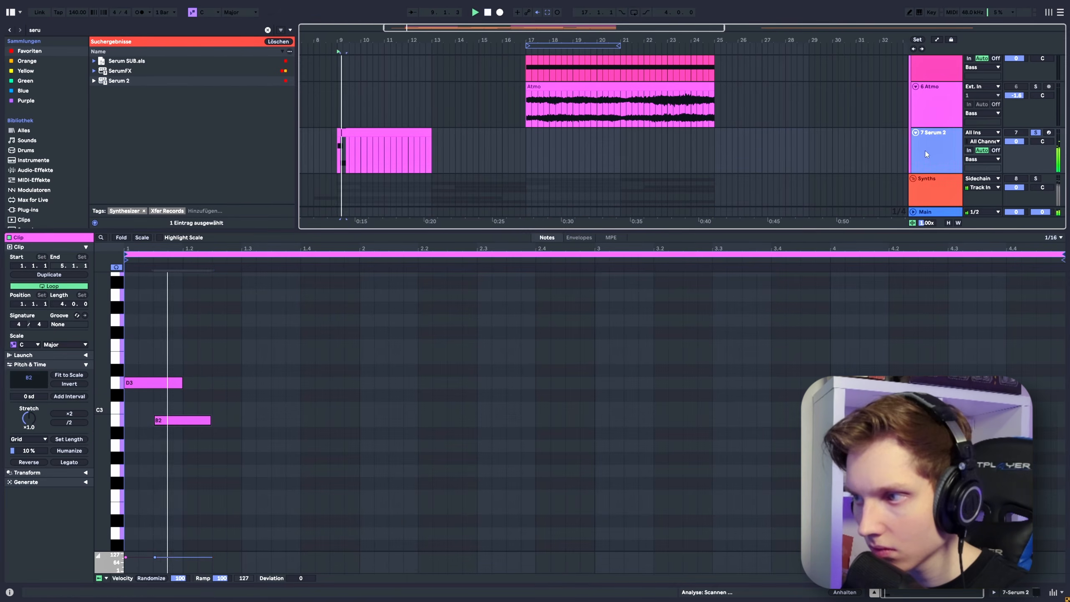
Move the B2 note to the clip's start, change its pitch to G#3 above D3, and audition the pair.
key("shift+Tab")
key("space")
double_click(342, 157)
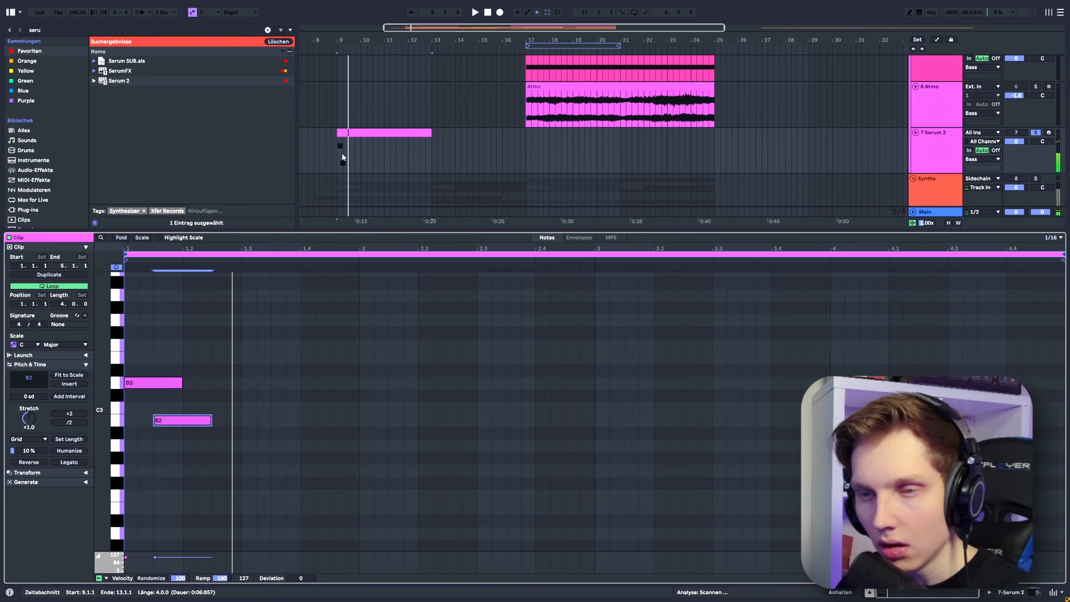
left_click_drag(164, 424, 137, 461)
key("space")
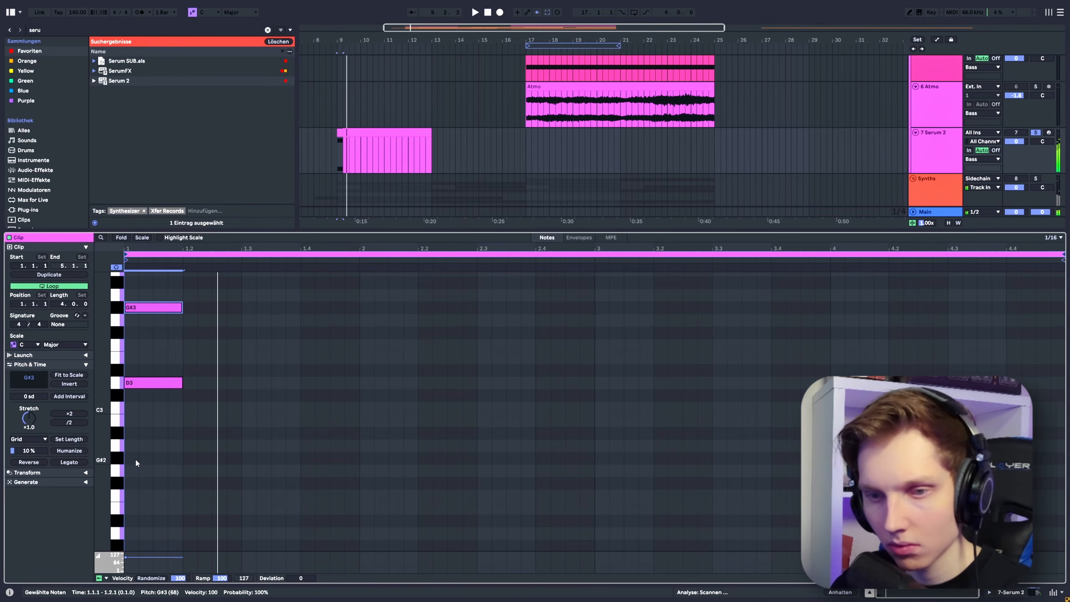
key("space")
key("space")
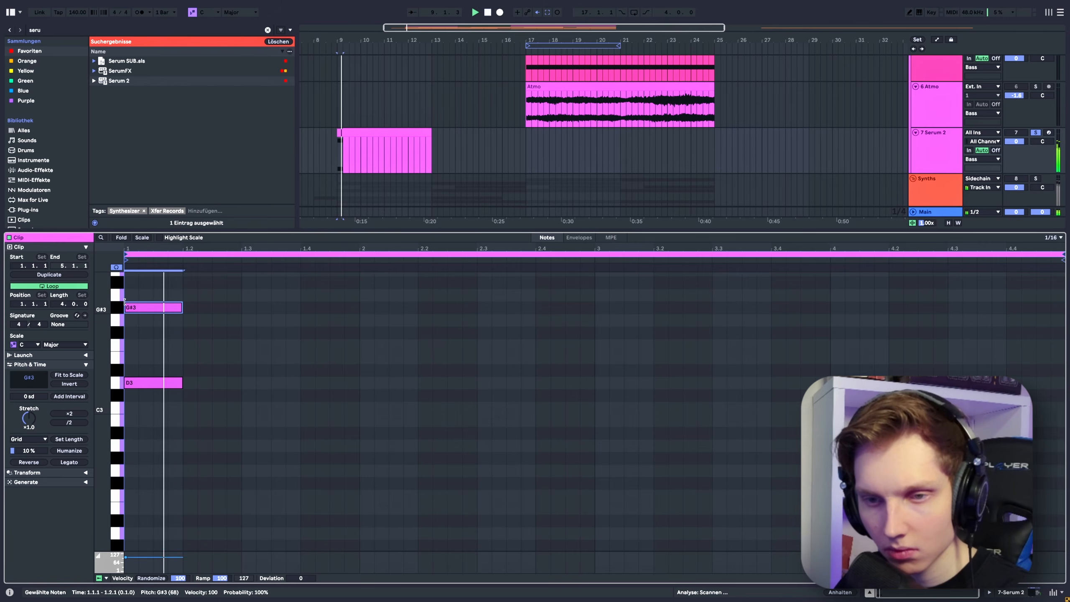
Stack a third note at C#4 above the D3 and G#3 notes at the clip's start.
left_click(143, 383)
key("space")
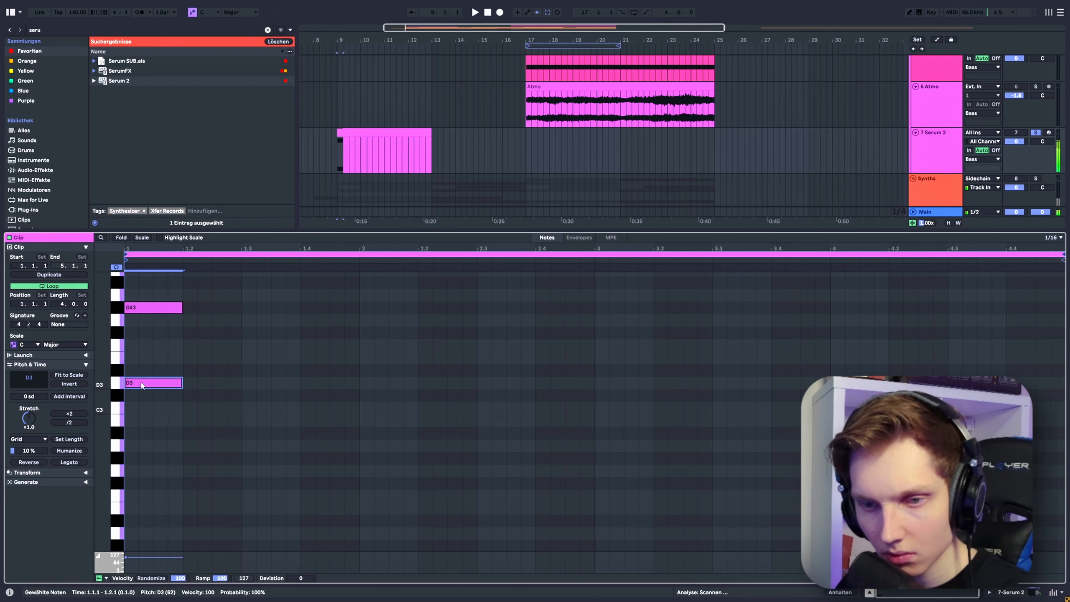
mouse_move(148, 309)
left_mouse_down()
mouse_move(170, 310)
mouse_move(129, 307)
left_mouse_up()
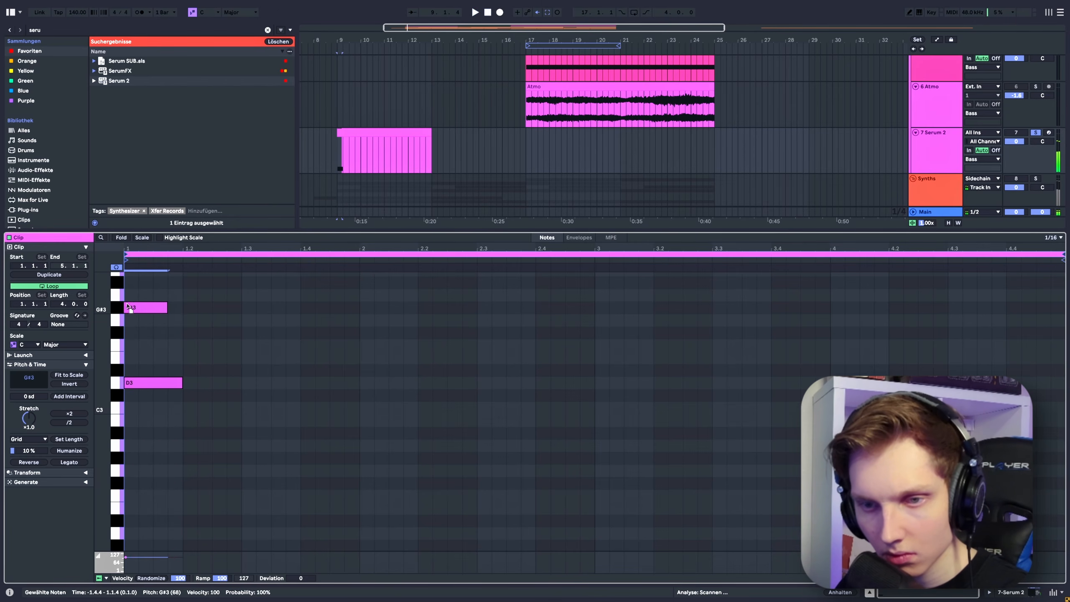
scroll(146, 310, "up", 3)
left_click_drag(165, 349, 167, 280)
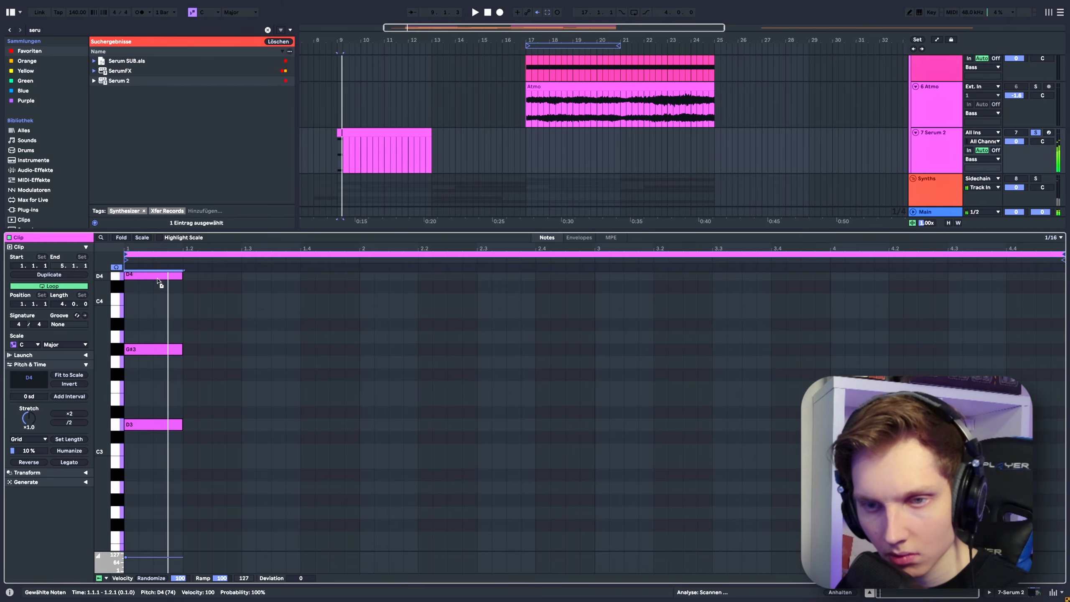
scroll(167, 320, "up", 3)
Lengthen the D3, G#3 and C#4 chord notes together to one full bar.
left_click_drag(152, 315, 167, 545)
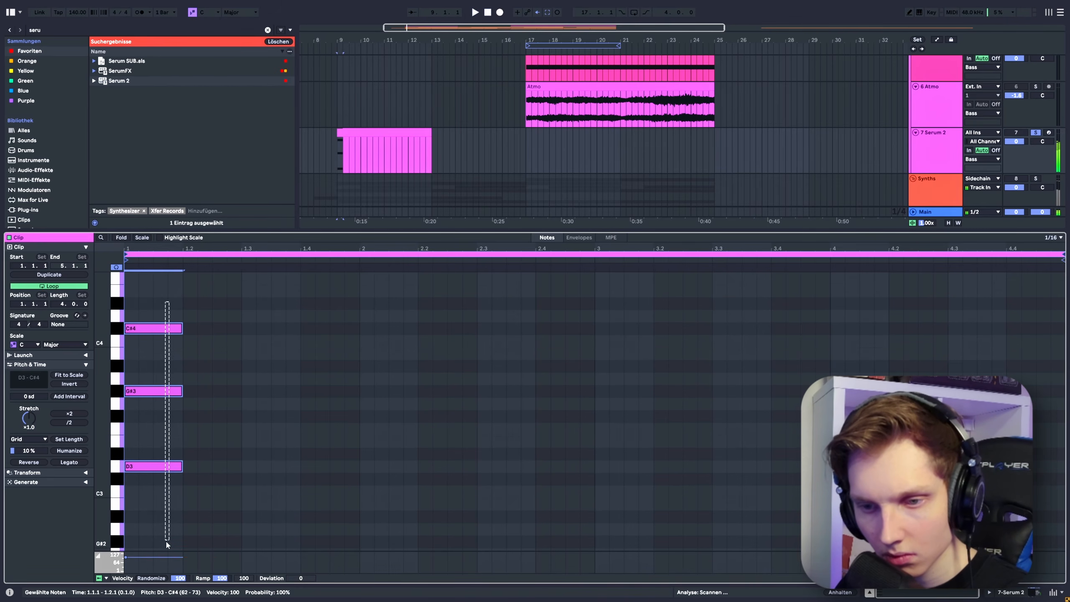
left_click_drag(182, 466, 359, 466)
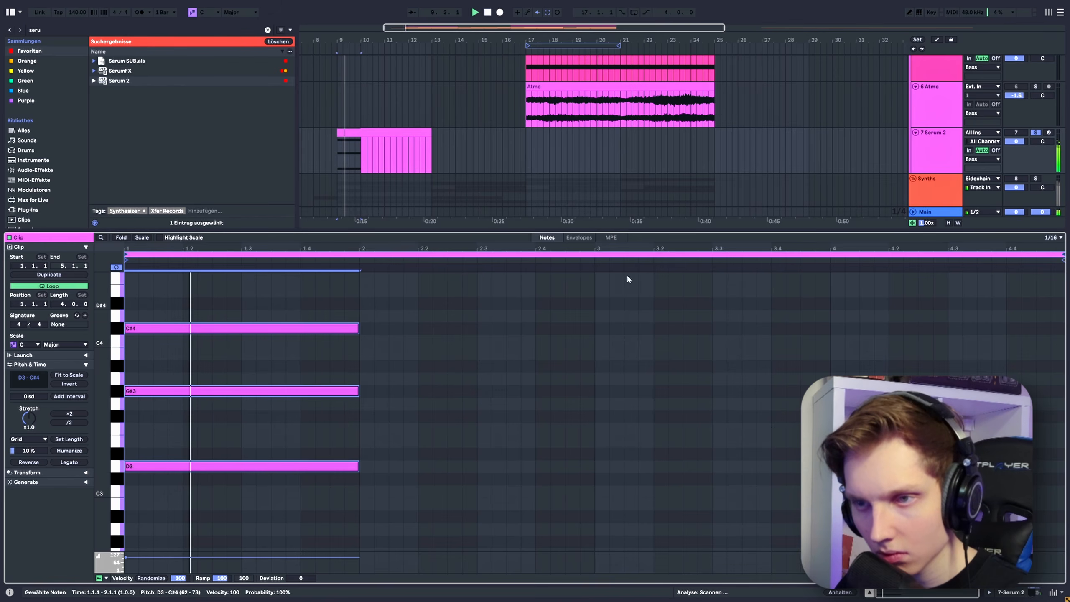
left_click(369, 136)
Duplicate the one-bar chord to fill all four bars, and extend the clip to bar 17.
left_click_drag(219, 298, 358, 520)
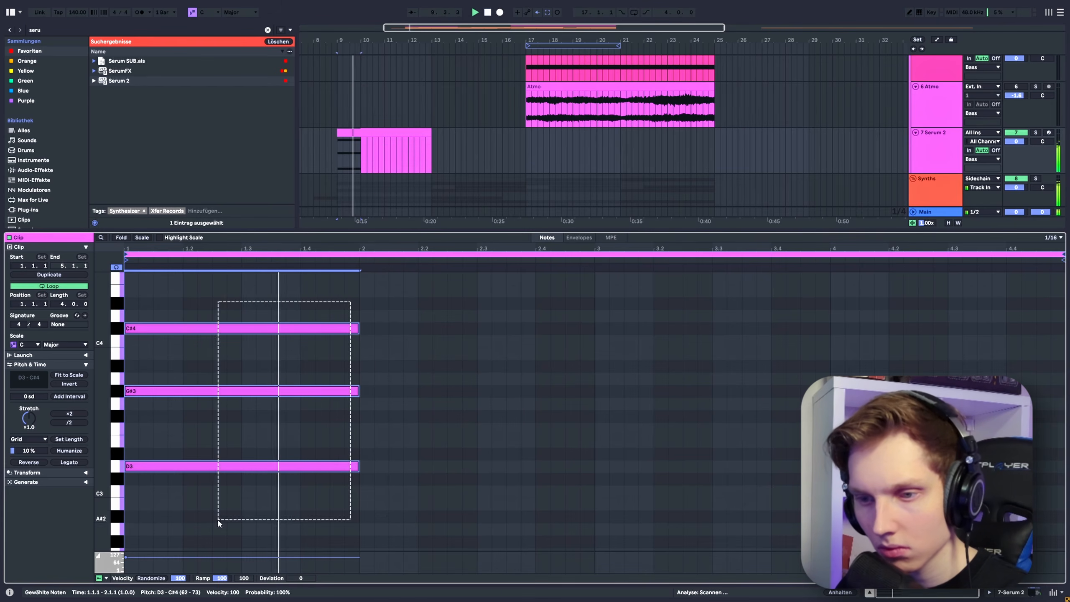
key("ctrl+d")
key("ctrl+d")
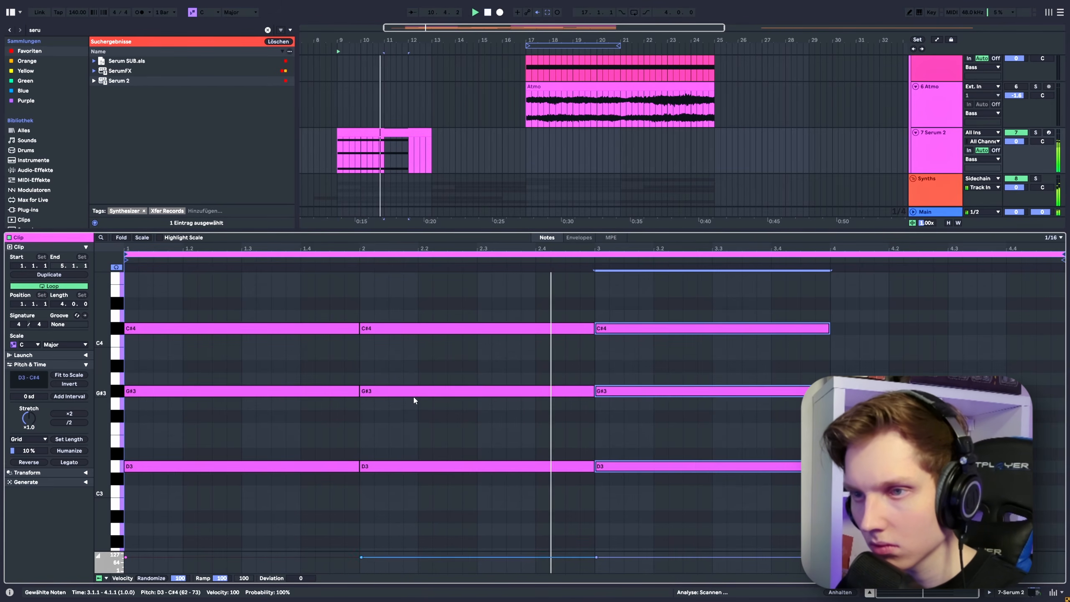
key("ctrl+d")
left_click_drag(432, 151, 526, 151)
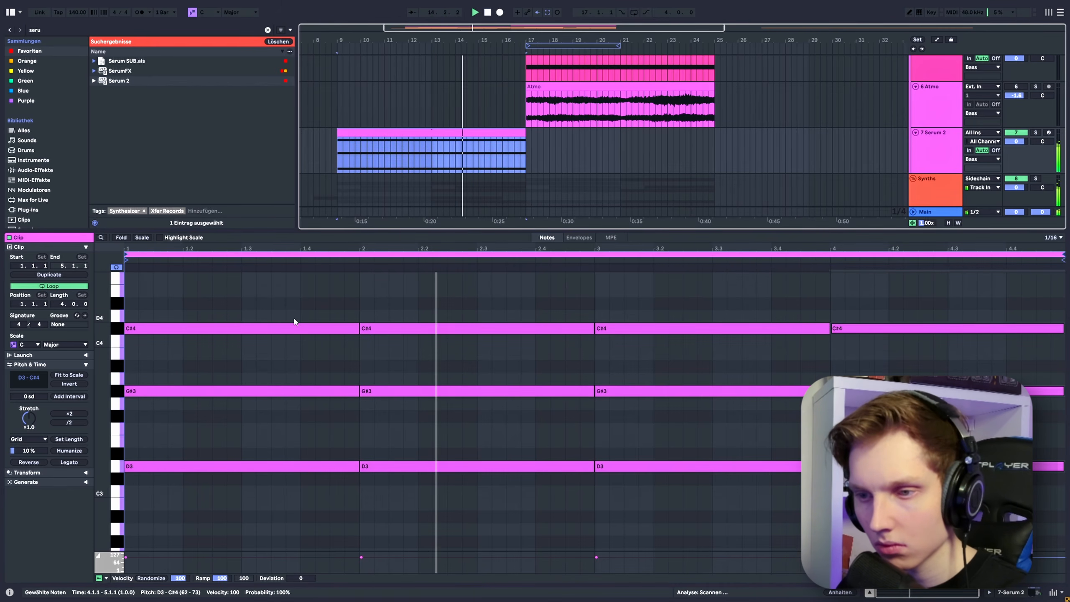
key("space")
Vary the top chord notes per bar as F#3, E3, F#3 and A3 over held G2 and C#3 notes.
left_click_drag(265, 298, 594, 336)
left_click(409, 133)
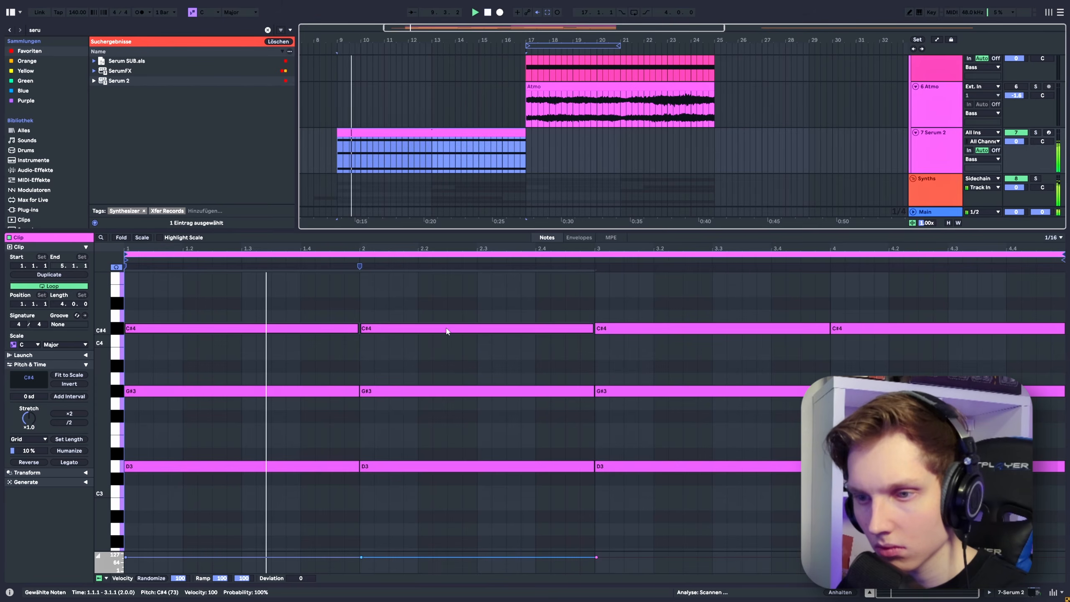
key("space")
left_click(438, 330)
left_click_drag(438, 328, 441, 353)
left_click(446, 303)
left_click(441, 331)
key("space")
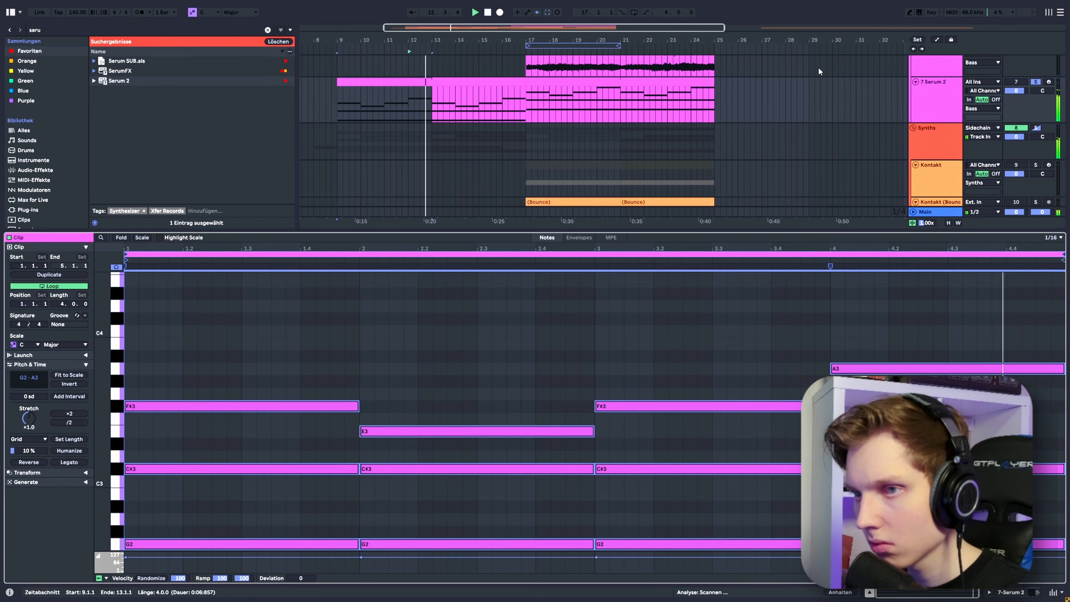
Duplicate the Serum 2 part from bars 9 to 17 onto bars 17 to 25.
left_click(743, 119)
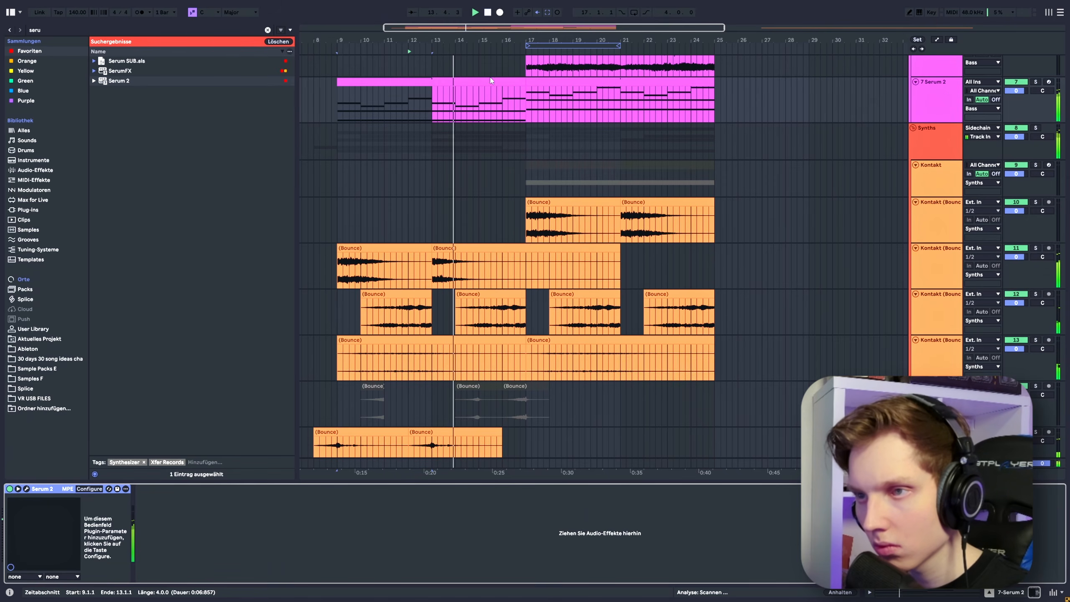
left_click(512, 83, "shift")
key("ctrl+d")
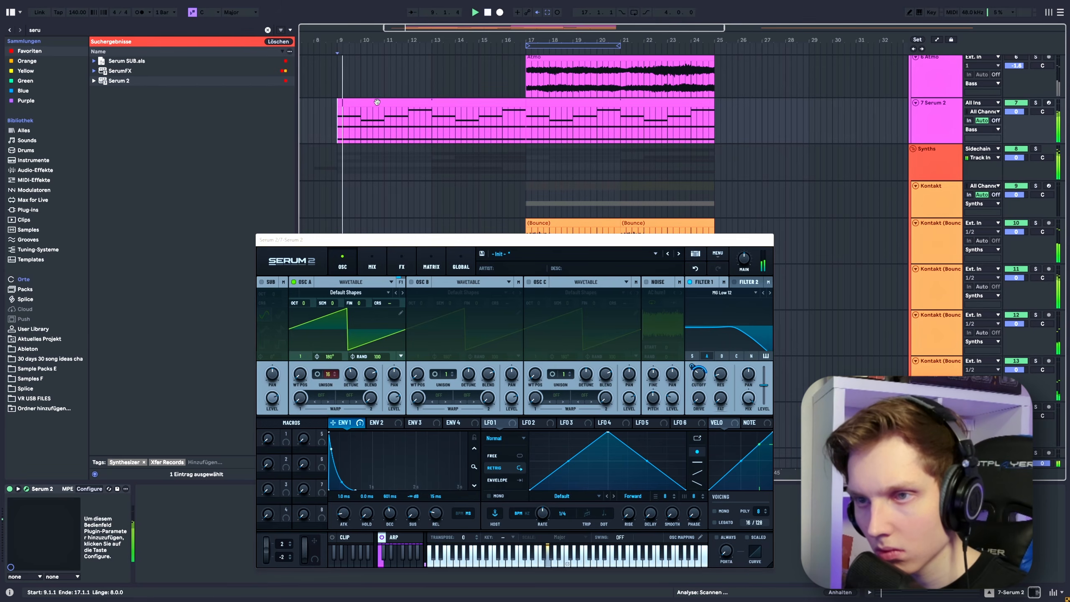
Select the Serum 2 part's first two bars, 9 to 11, and duplicate them repeatedly up to bar 23.
left_click(378, 119, "shift")
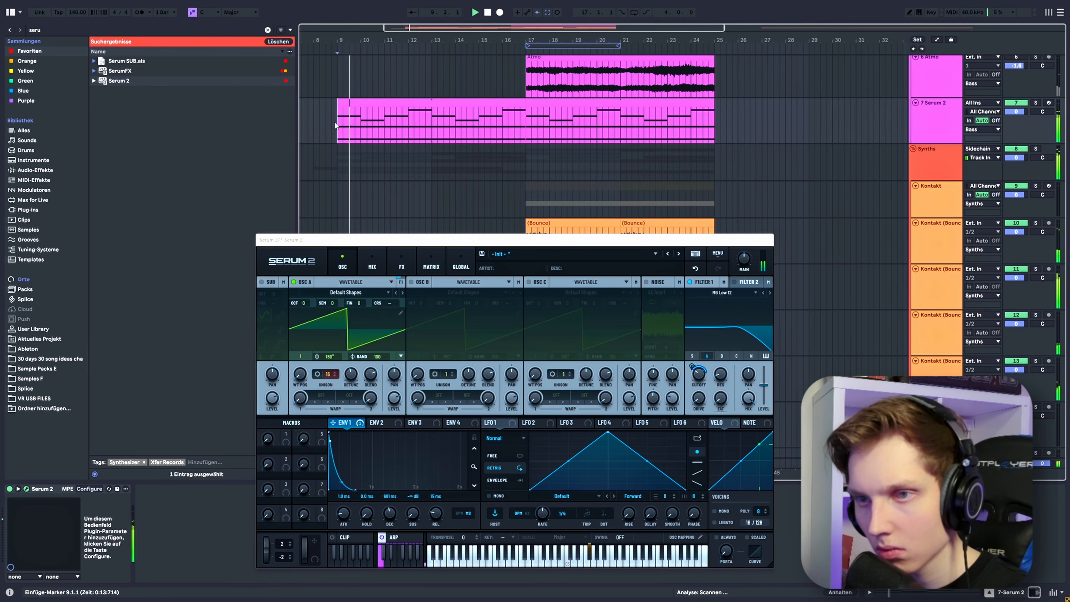
key("ctrl+d")
key("ctrl+d")
key("ctrl+d")
key("ctrl+d")
key("ctrl+d")
key("ctrl+d")
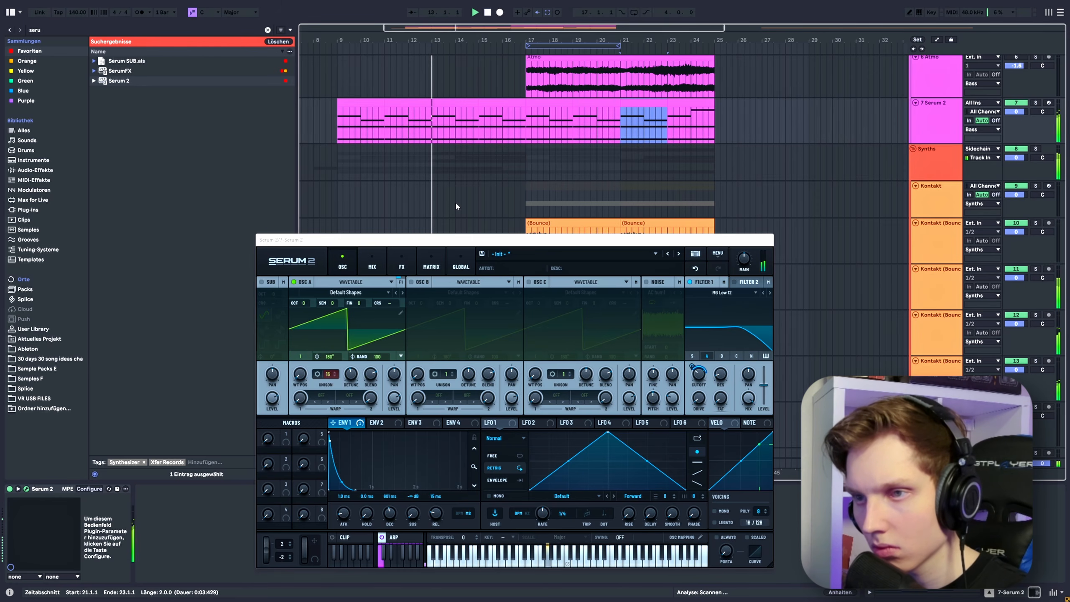
Lower the volume of the Kontakt bounce on track 12 slightly.
scroll(453, 206, "down", 6)
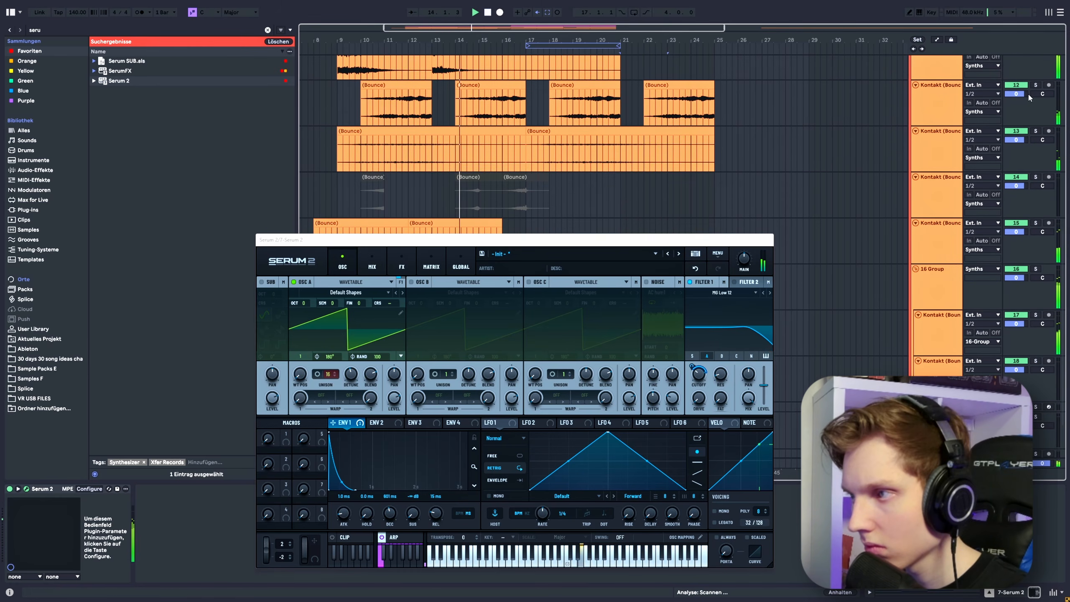
left_click(941, 103)
scroll(547, 215, "up", 6)
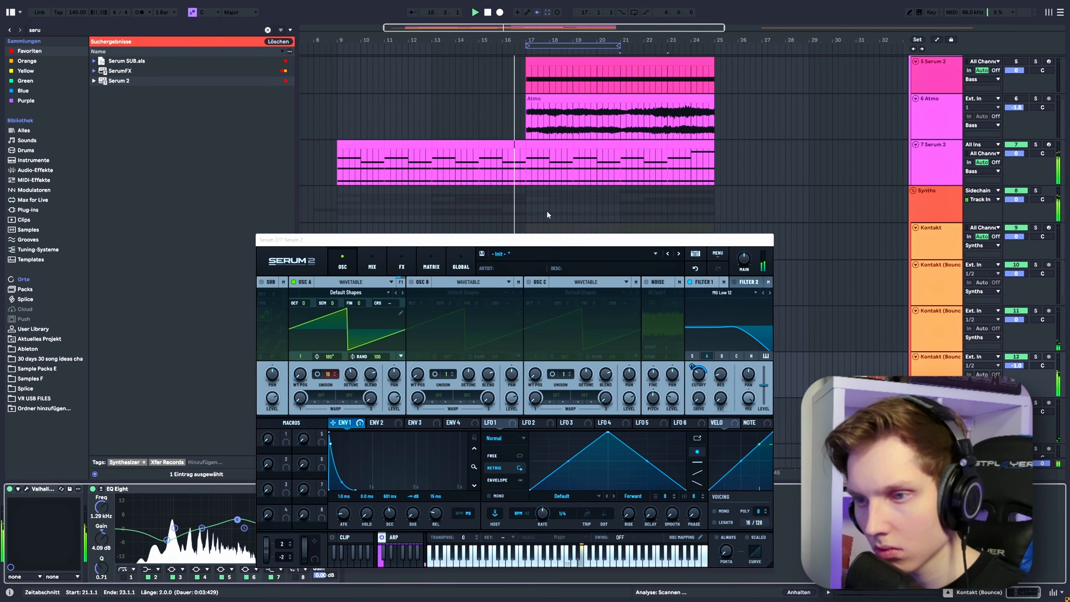
Enable Serum 2's oscillator B one octave up and feed it into filter 1.
left_click_drag(547, 239, 512, 196)
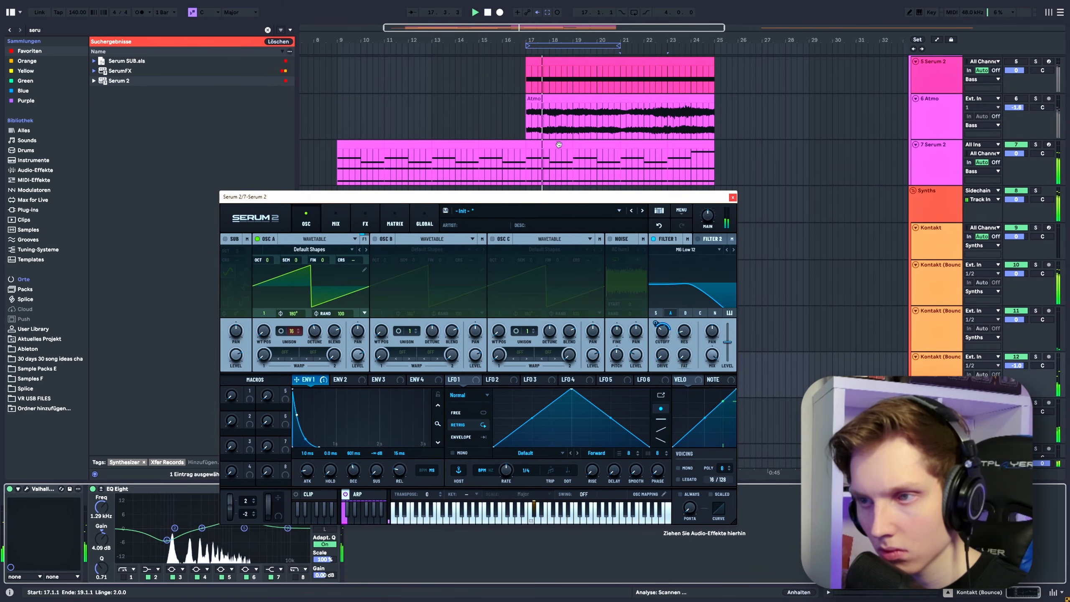
left_click(379, 238)
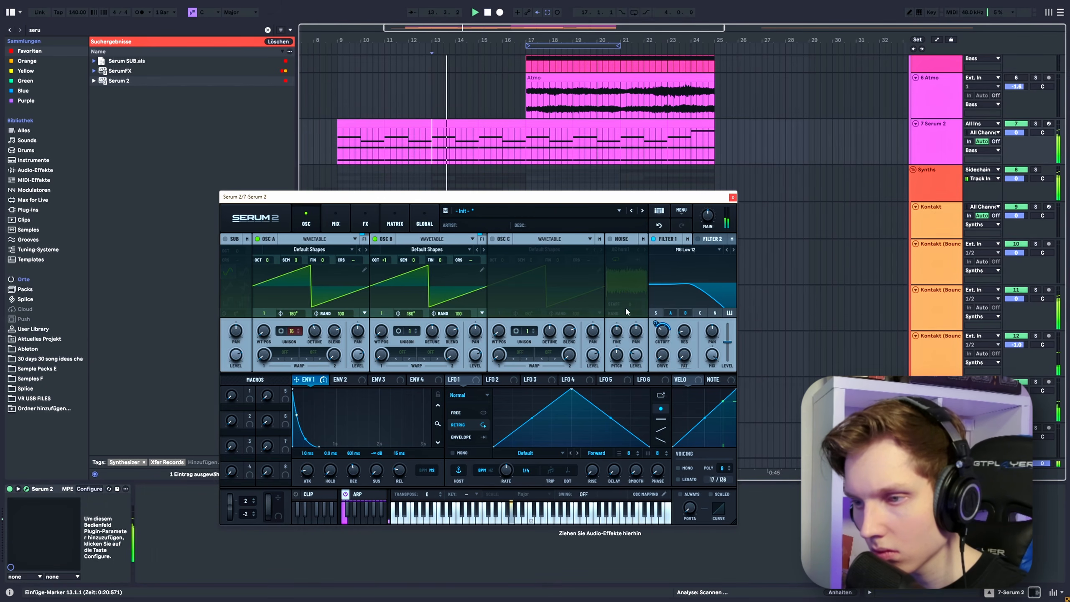
Search the audio effects for nexus and add the VR - NEXUS STYLE DELAY & REVERB rack to the Serum 2 track.
left_click(65, 33)
type("nexu")
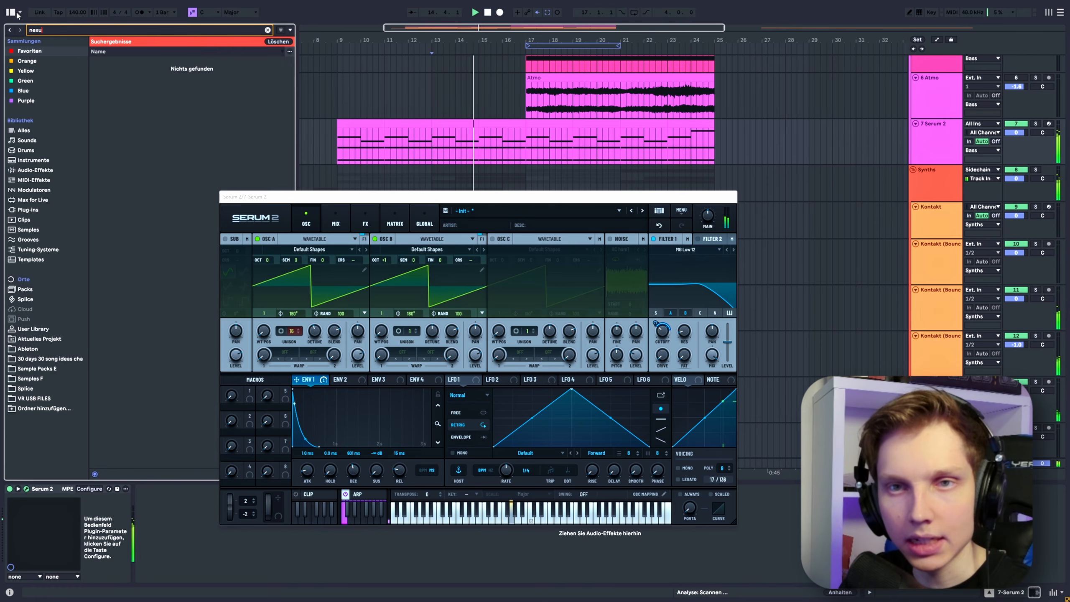
type("s")
left_click(40, 171)
double_click(165, 99)
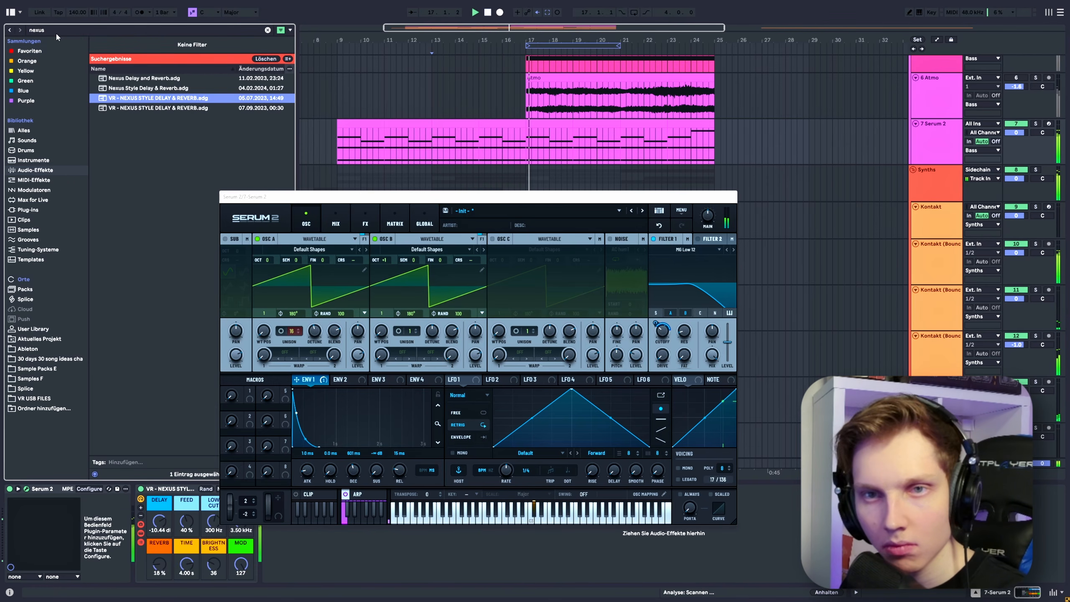
Search the plug-ins for plug and load plugdata-fx after the delay and reverb rack on the Serum 2 track.
key("ctrl+f")
type("plug")
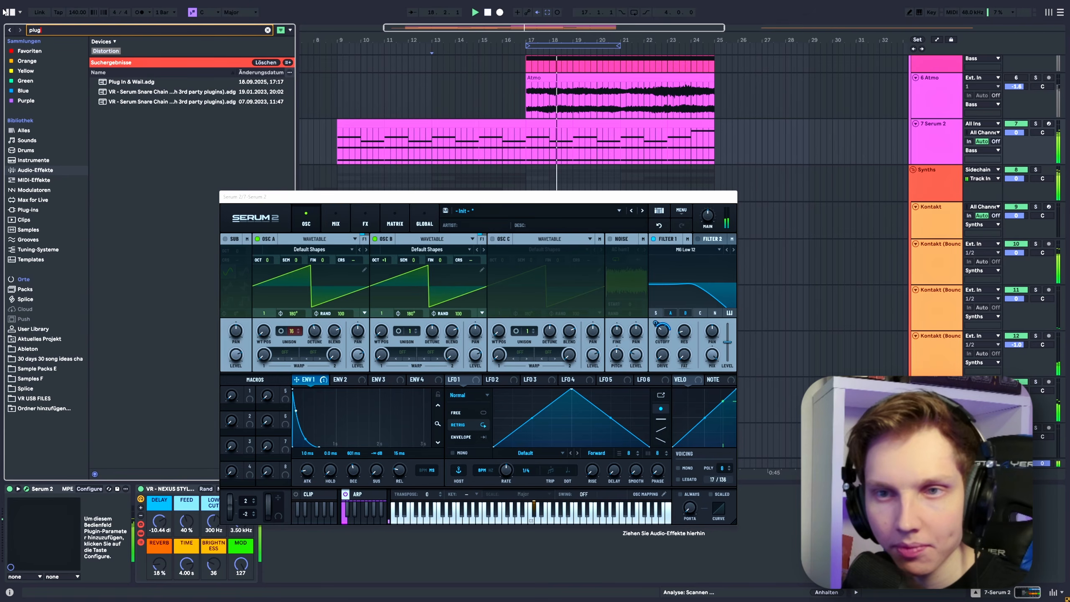
left_click(29, 209)
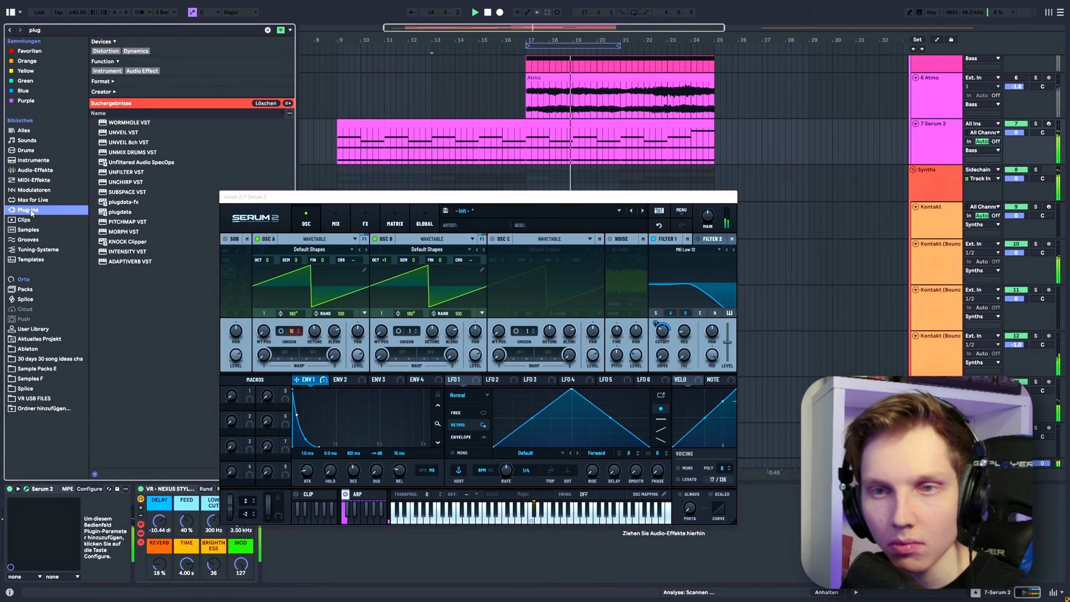
double_click(124, 202)
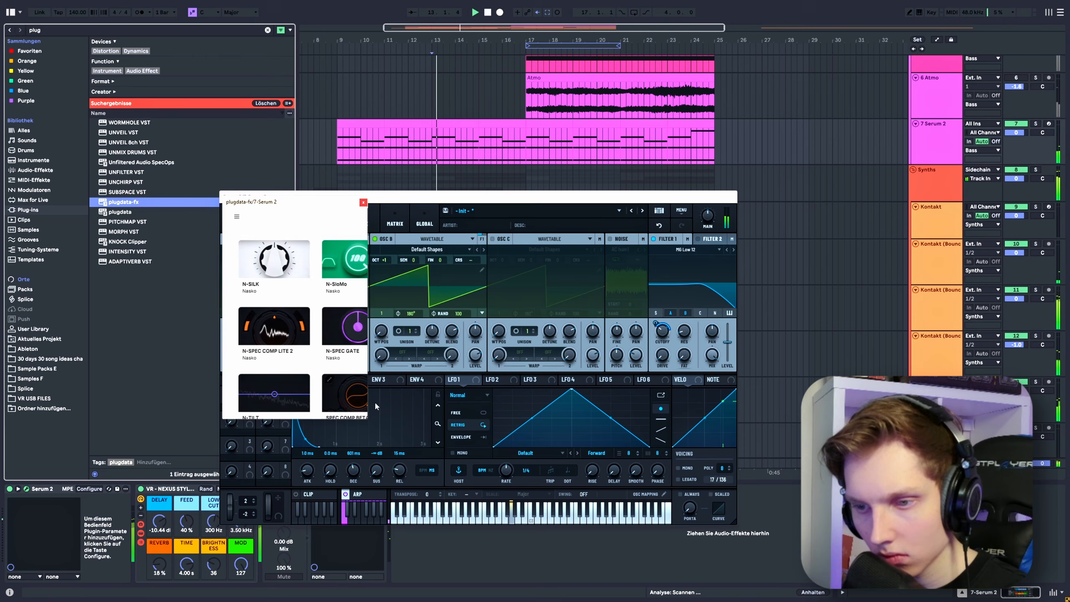
Load the SPEC COMP BETA 1 patch in plugdata-fx and close its plug-in window.
left_click(375, 406)
left_click_drag(346, 198, 365, 120)
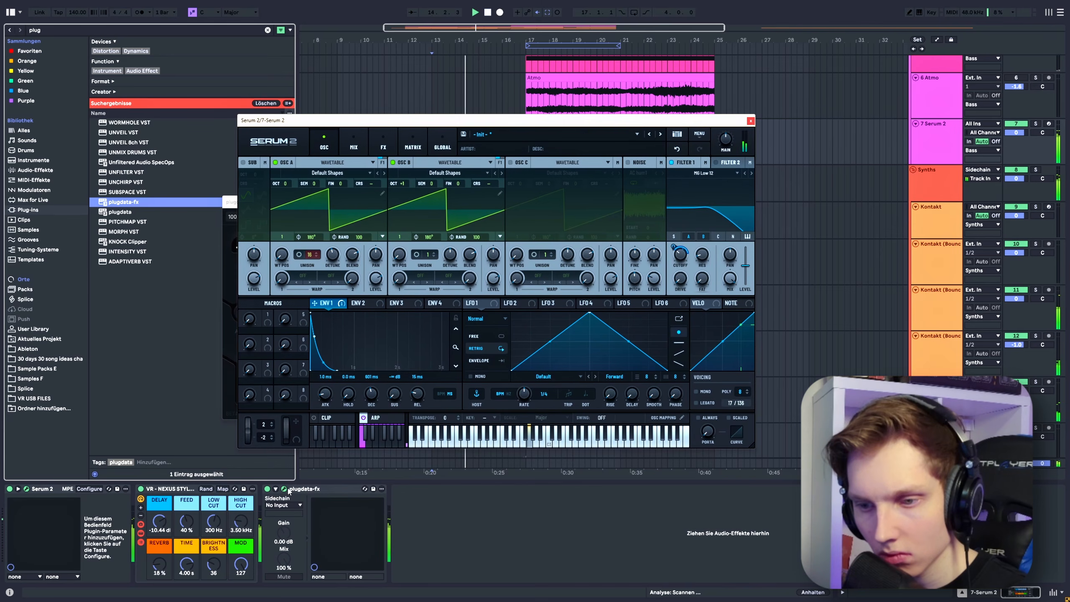
left_click(229, 270)
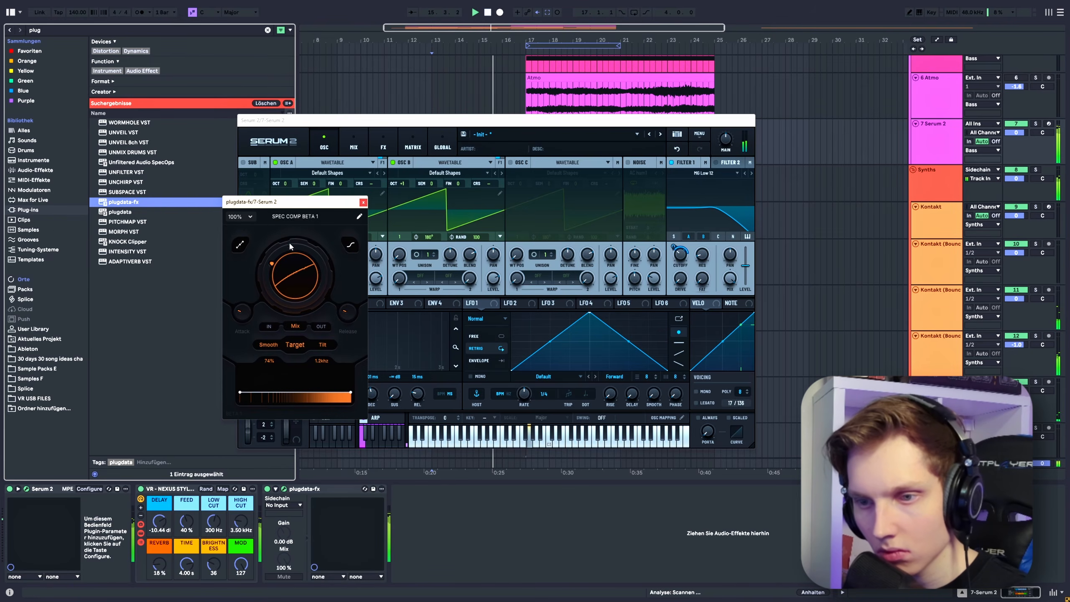
left_click(292, 347)
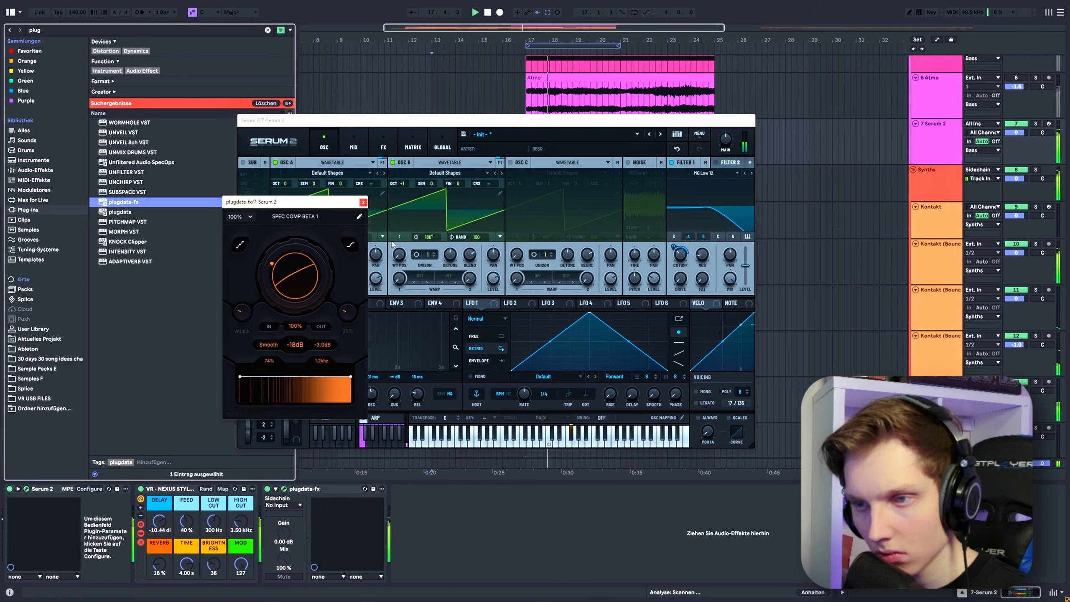
left_click(364, 202)
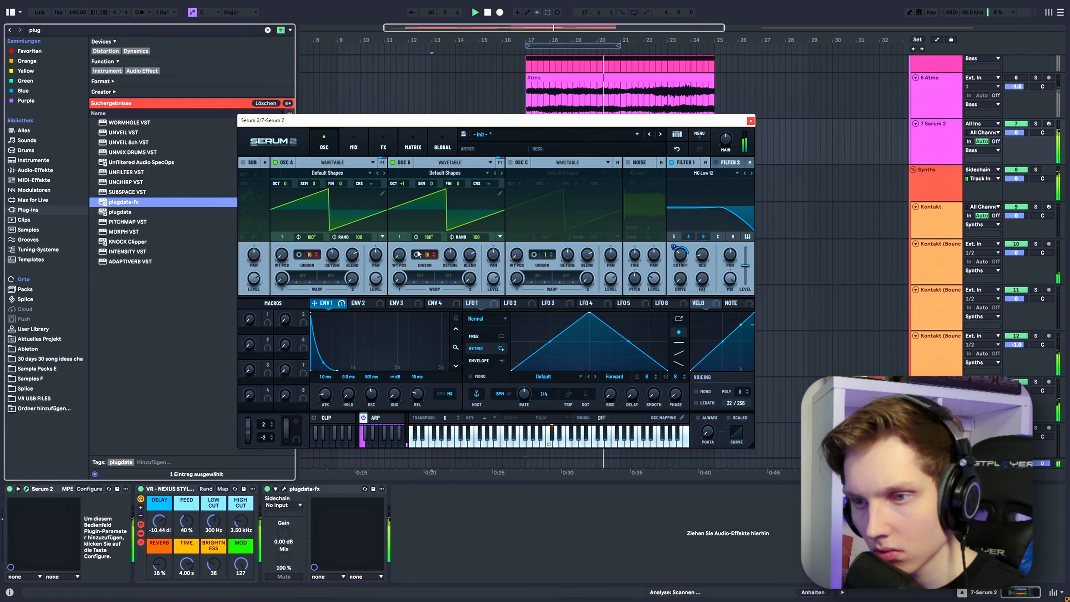
Lower the unison detune of Serum 2's oscillator A slightly.
left_click_drag(344, 256, 336, 266)
left_click_drag(268, 318, 332, 258)
Add a Filter effect to Serum 2's main effects chain and set its type to Diffuser from the S2 Filters.
left_click(383, 145)
left_click(247, 178)
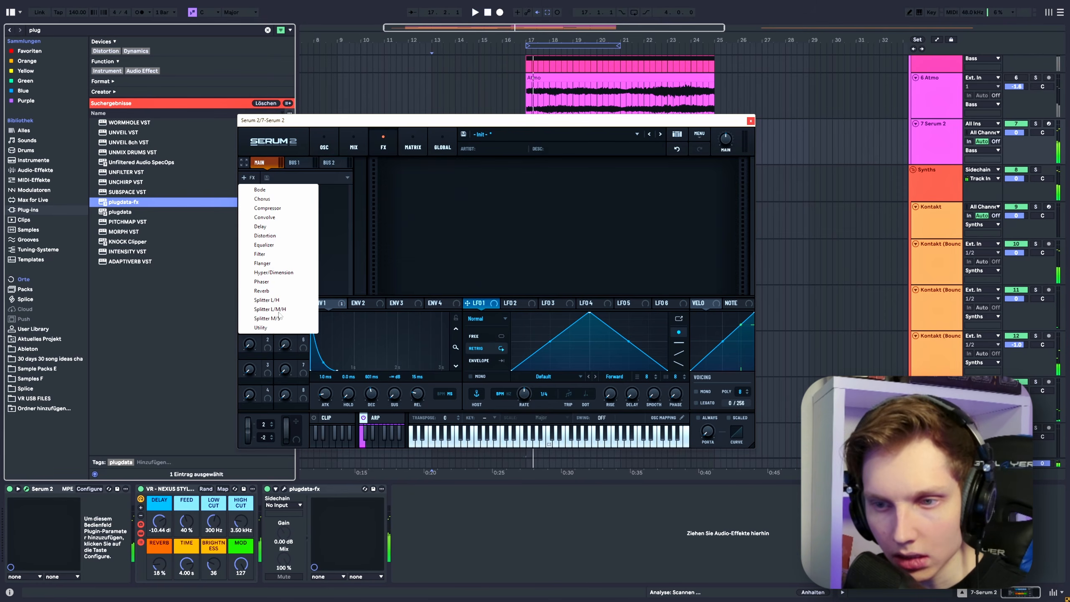
left_click(267, 254)
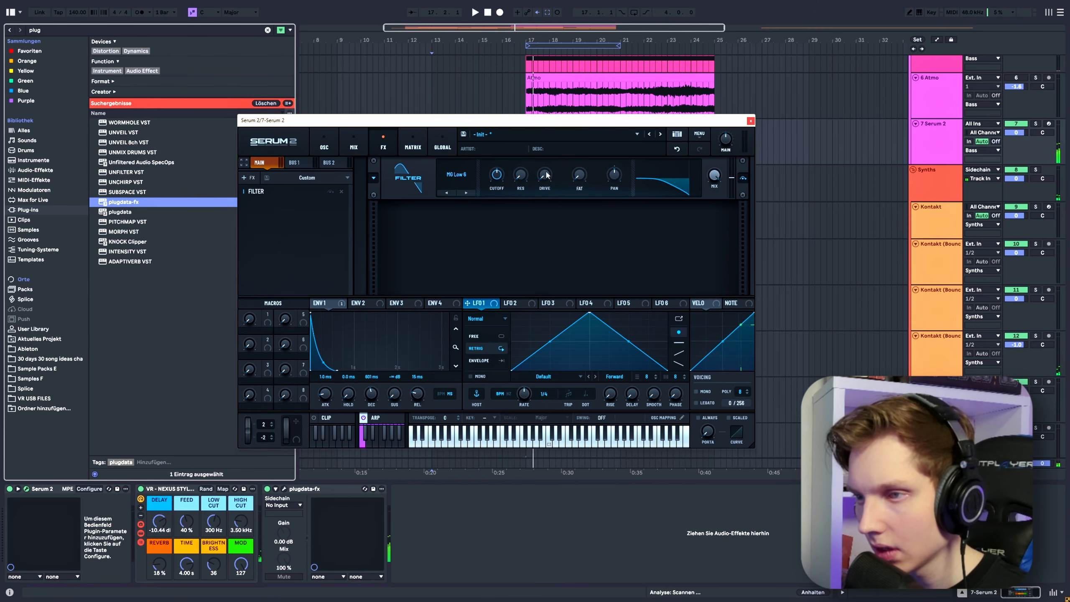
left_click(457, 174)
mouse_move(458, 230)
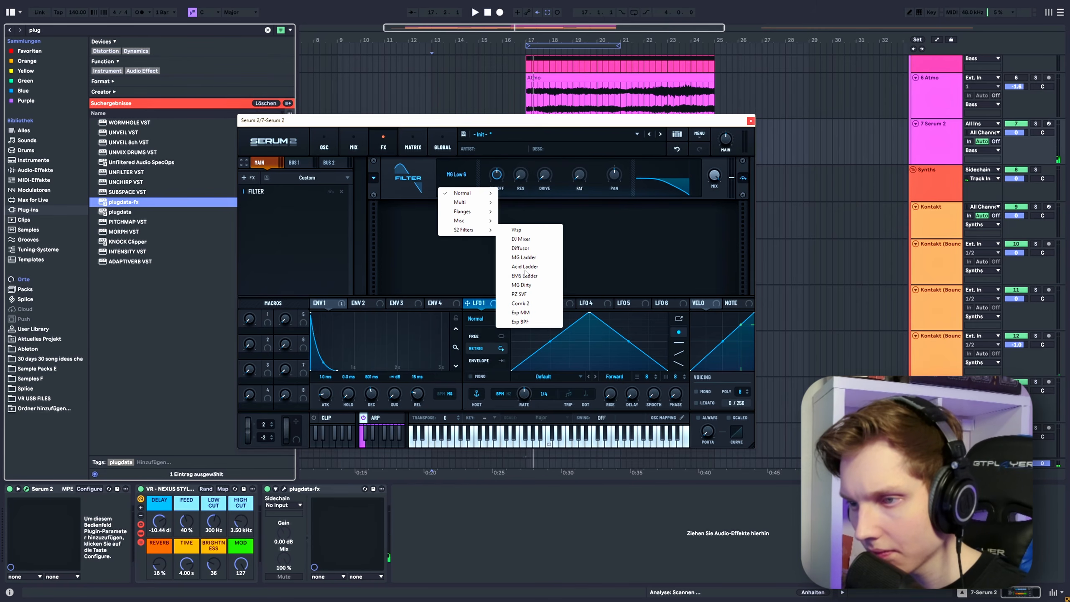
left_click(521, 248)
Raise the Diffuser filter's stages and modulate its 50 % mix with NoteOn Rand (Discrete).
key("space")
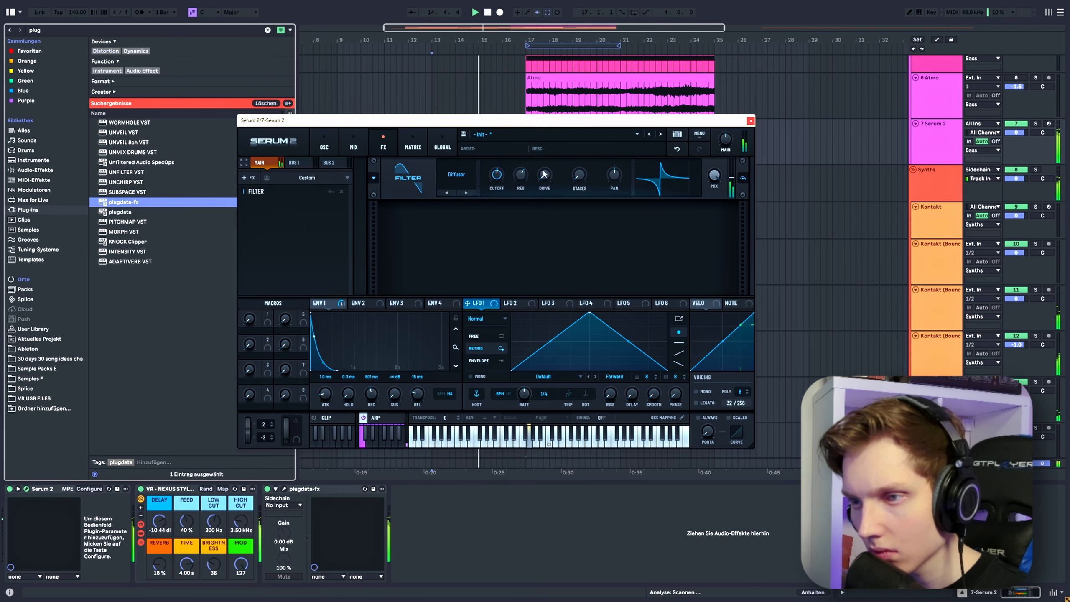
left_click_drag(579, 174, 603, 135)
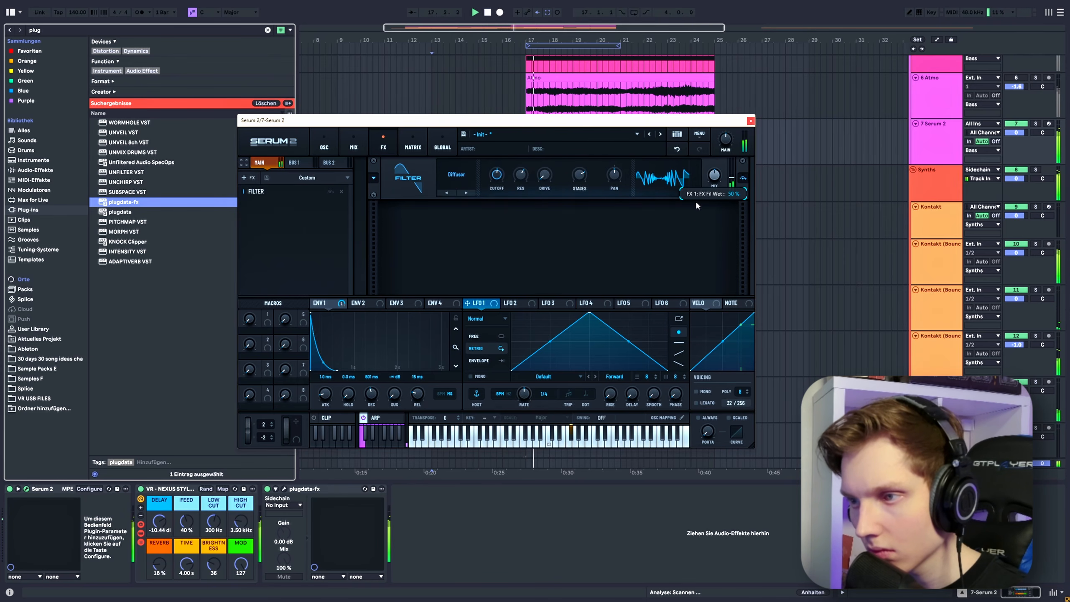
right_click(711, 181)
mouse_move(744, 198)
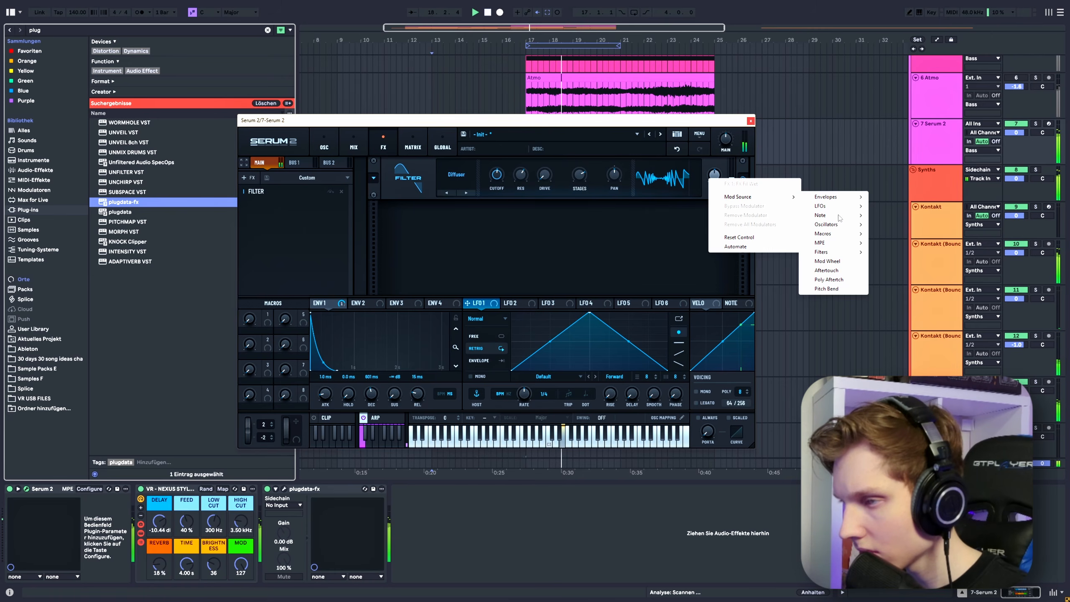
mouse_move(834, 216)
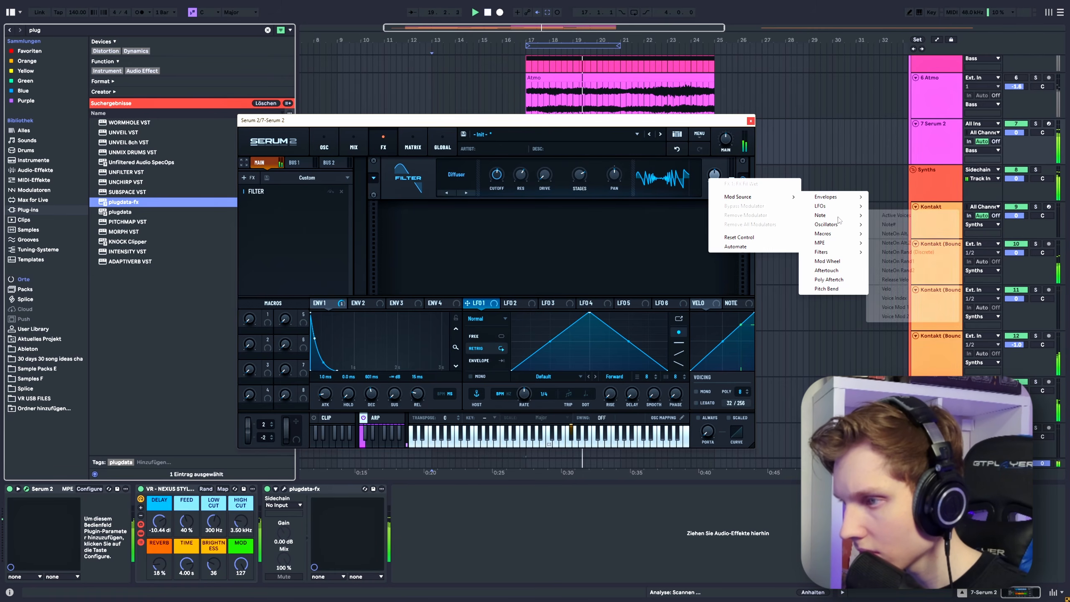
left_click(913, 252)
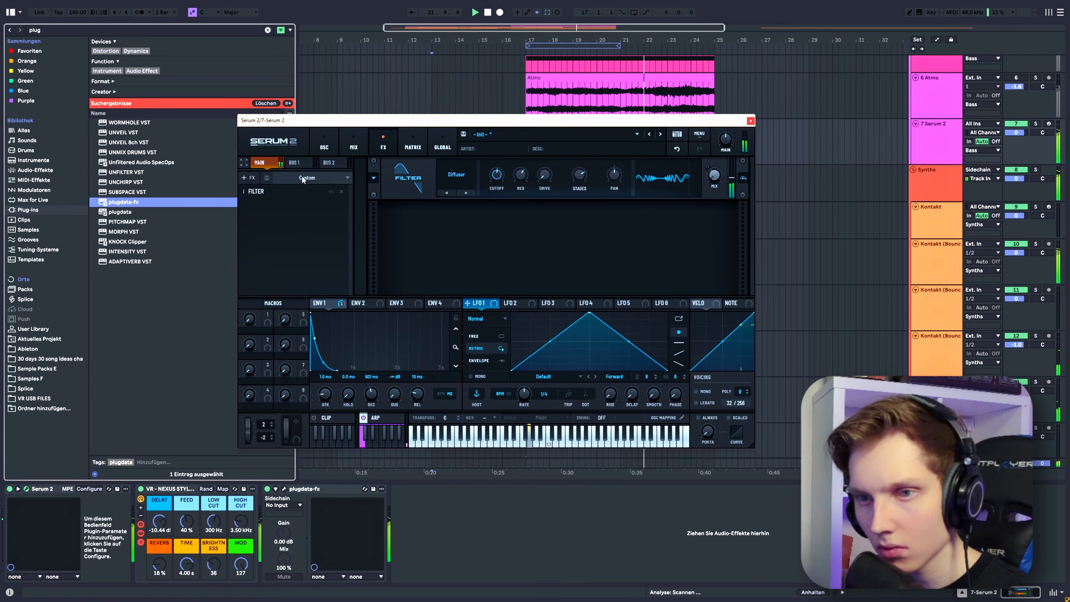
Add a second Filter effect of type Cmb + to Serum 2's main chain and raise its cutoff to about 724 Hz.
left_click(248, 177)
left_click(263, 255)
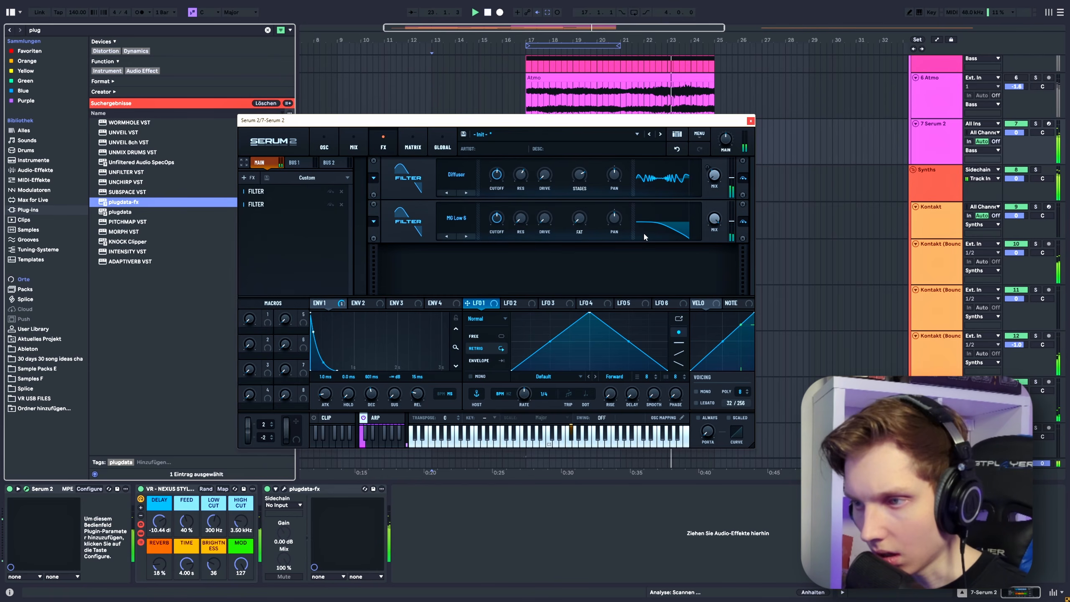
left_click(462, 223)
mouse_move(462, 255)
left_click(540, 255)
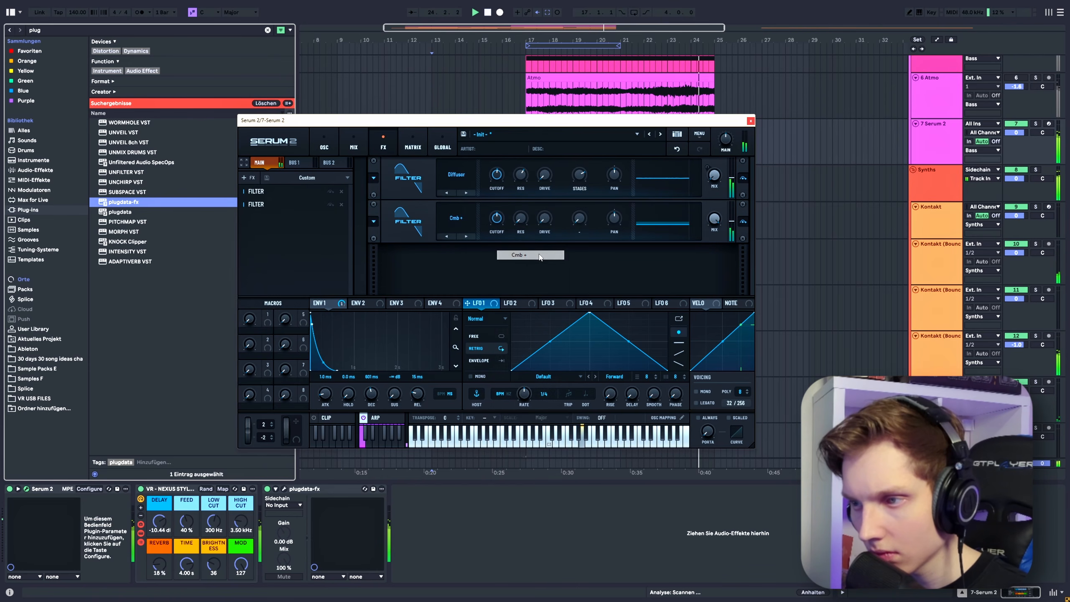
left_click_drag(495, 218, 534, 185)
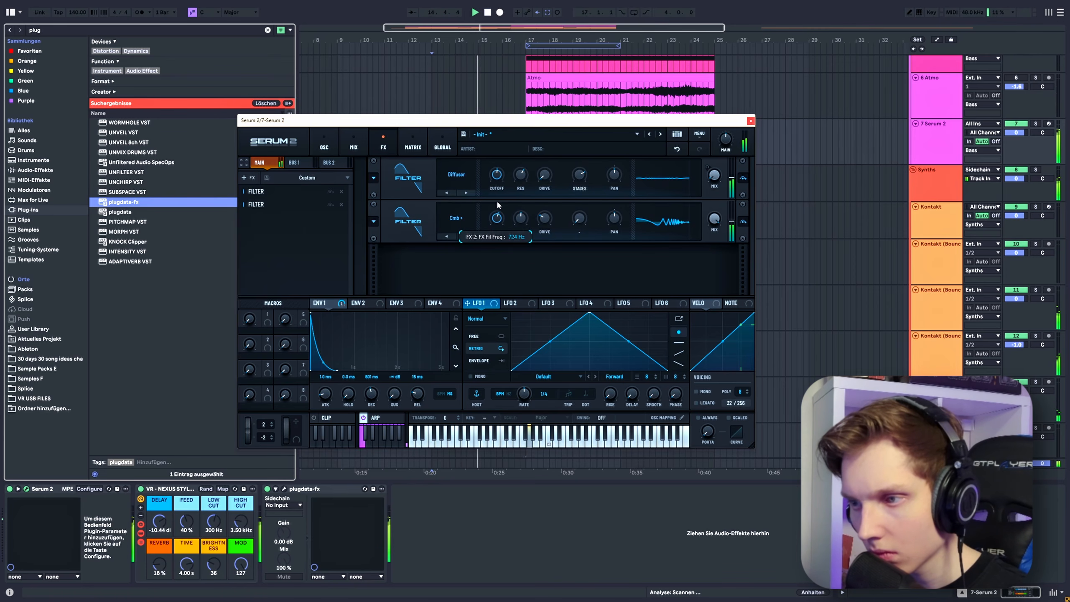
Modulate the cutoff of the Cmb + filter with NoteOn Rand (Discrete).
right_click(497, 217)
mouse_move(541, 247)
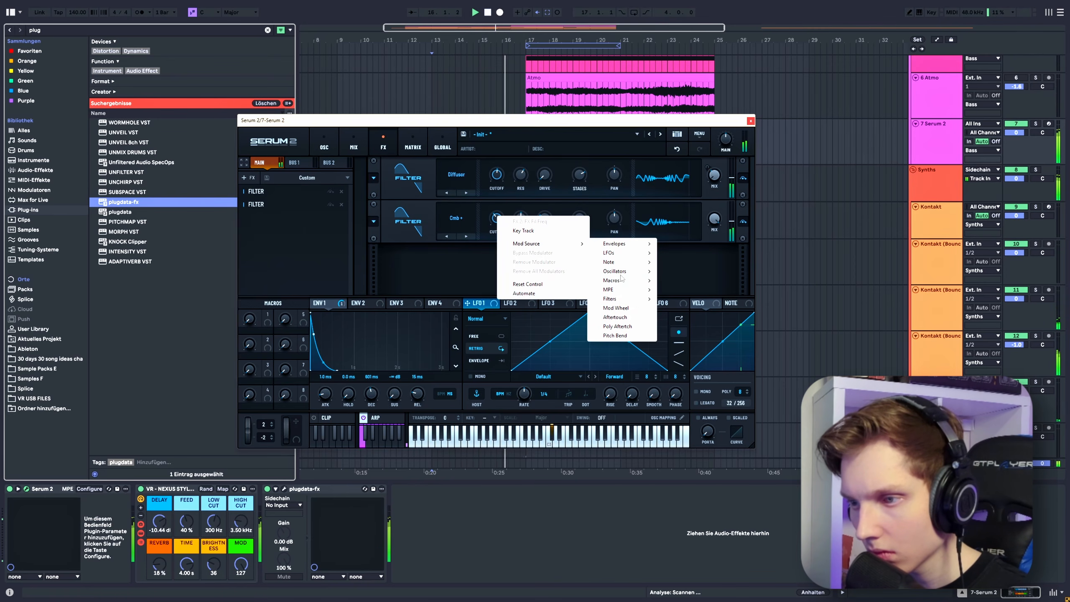
mouse_move(627, 300)
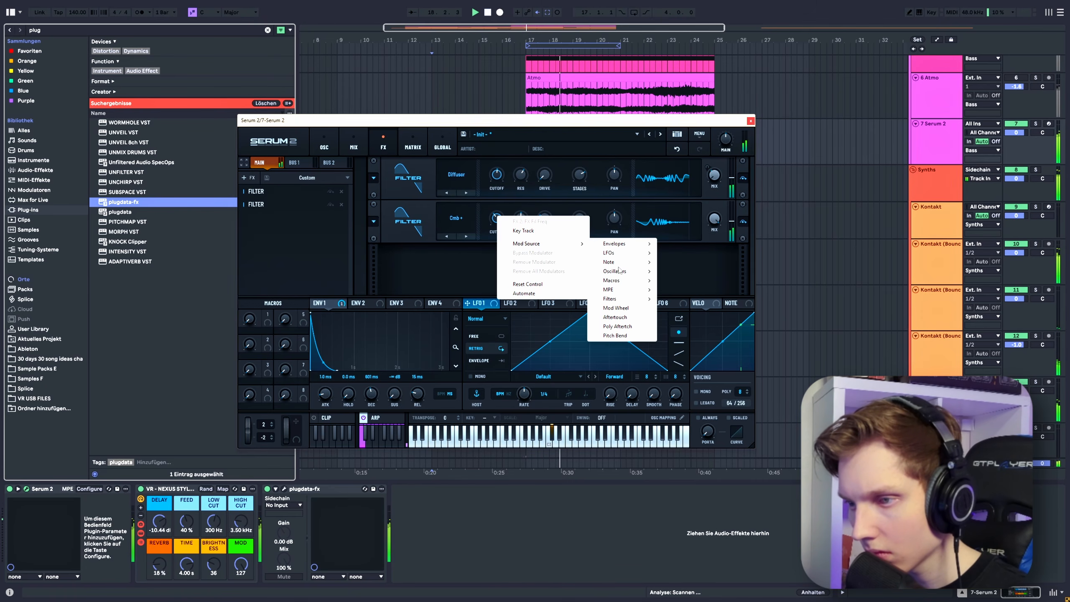
mouse_move(615, 262)
left_click(711, 298)
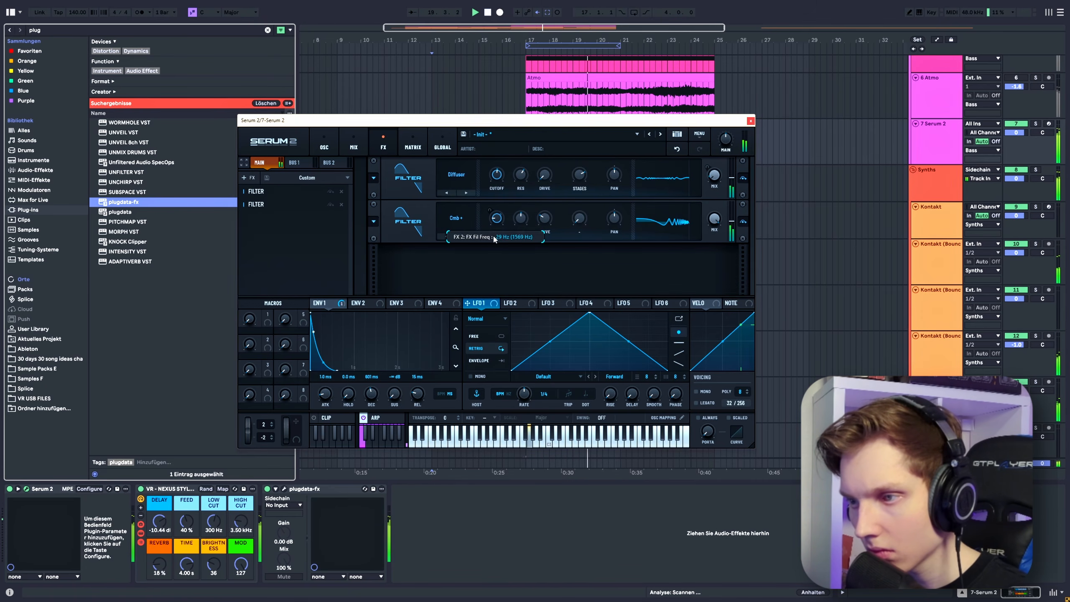
Review Serum 2's modulation routings and reduce the mix of the Cmb + filter to about 34 %.
left_click(413, 144)
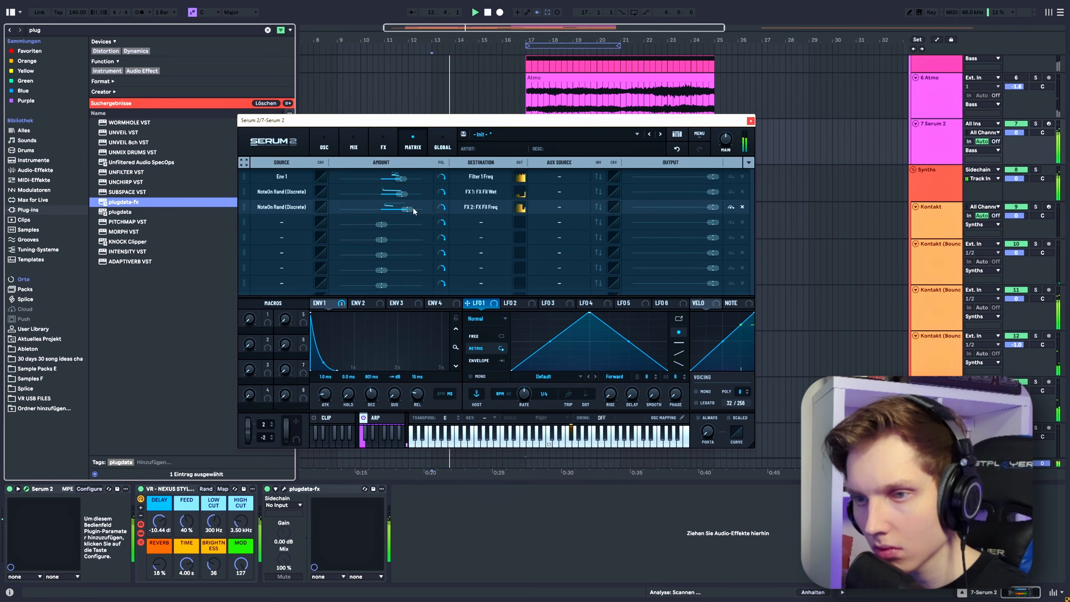
mouse_move(401, 208)
left_click(354, 143)
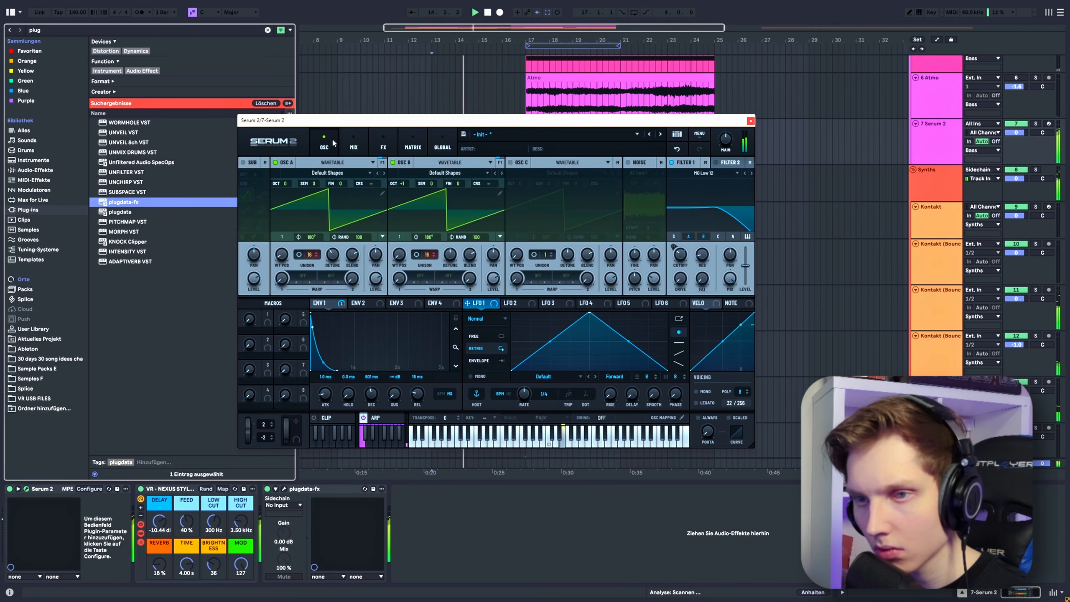
left_click(411, 147)
left_click(384, 143)
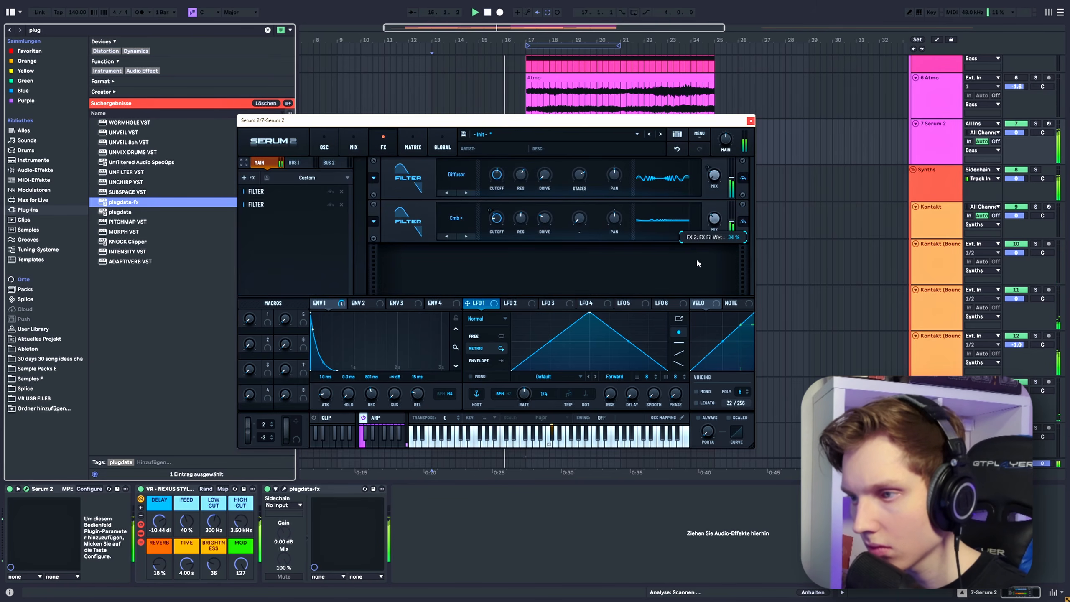
mouse_move(697, 246)
Set the first warp mode of Serum 2's oscillators A and B to PWM.
left_click(324, 144)
left_click(303, 275)
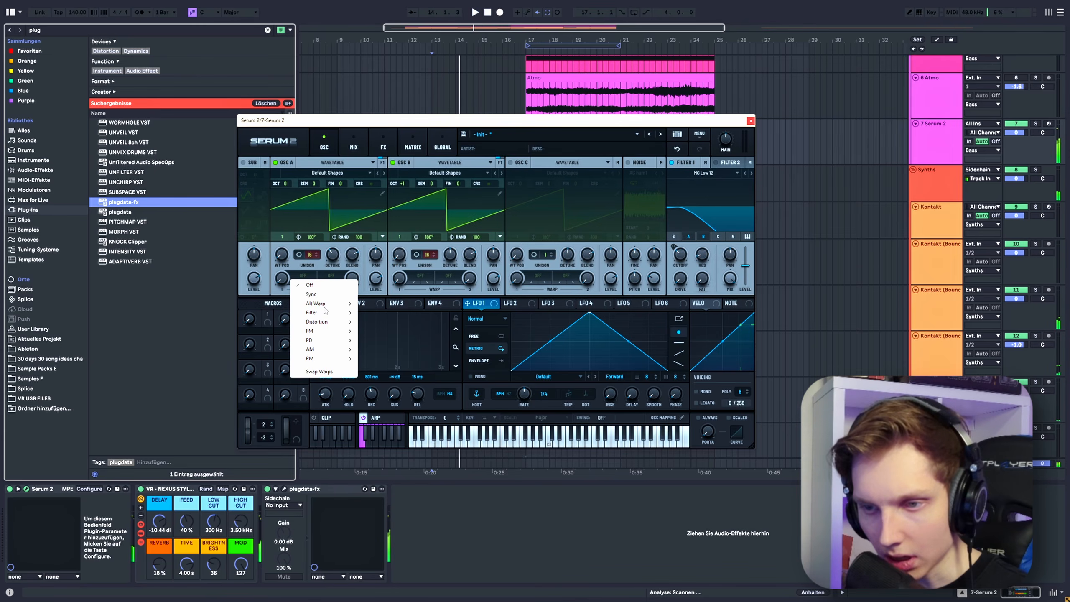
mouse_move(331, 304)
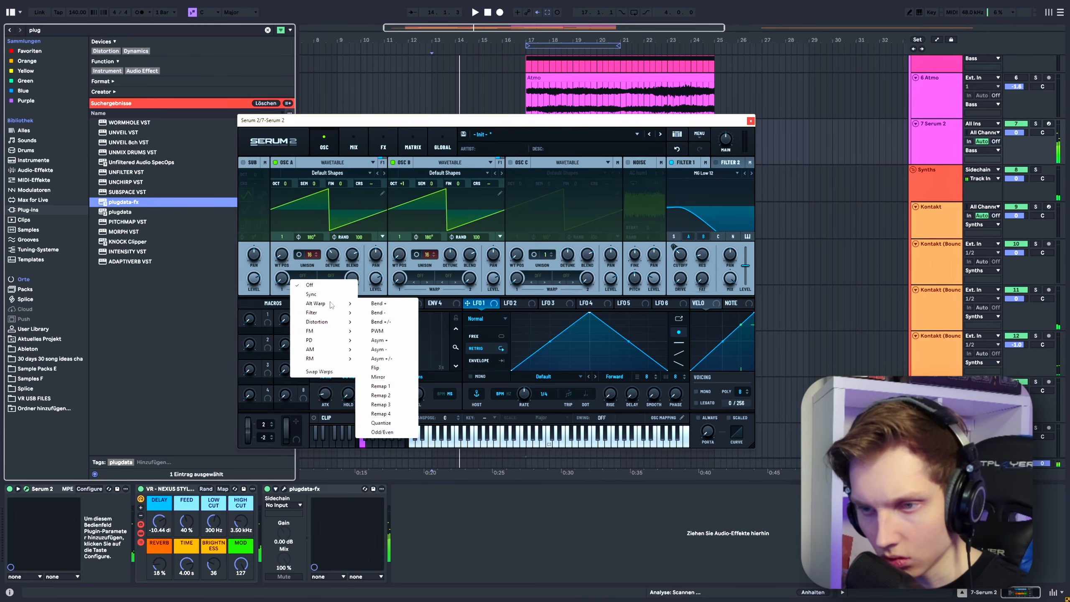
left_click(377, 331)
left_click_drag(283, 280, 290, 248)
left_click(420, 275)
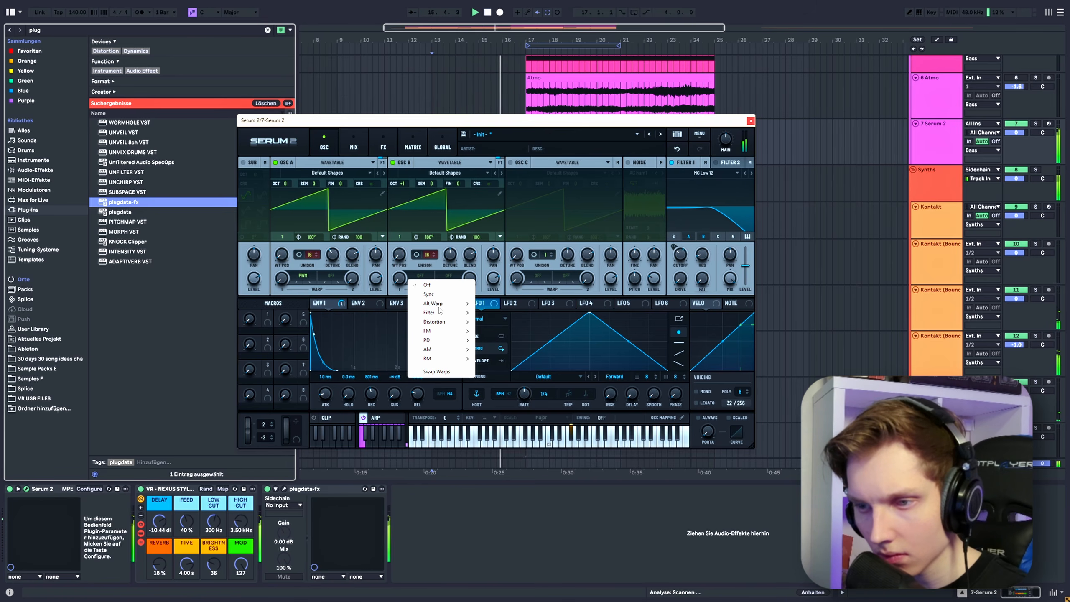
mouse_move(440, 303)
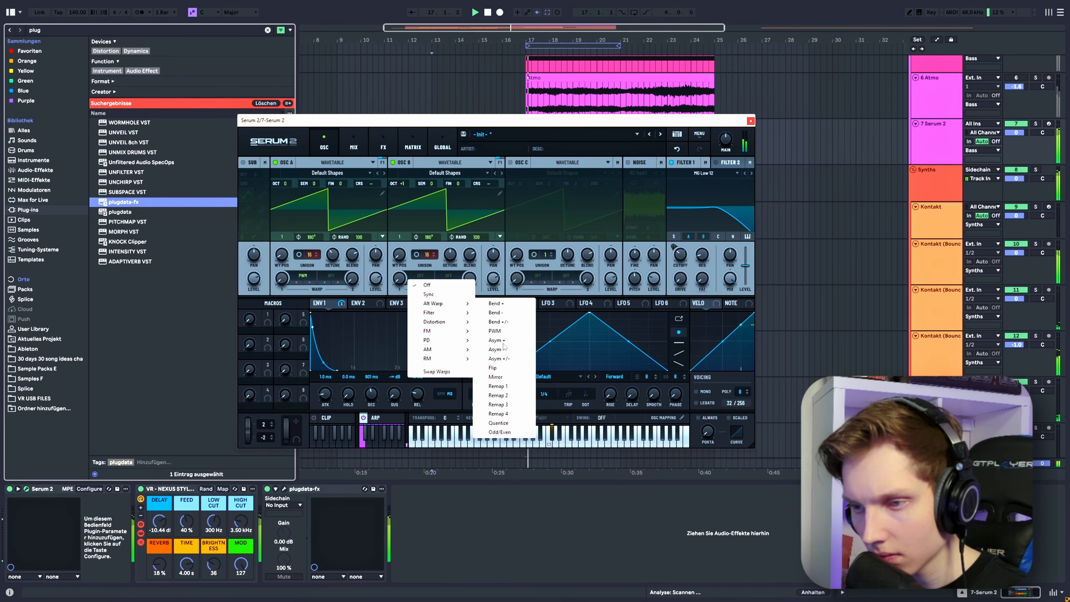
left_click(497, 331)
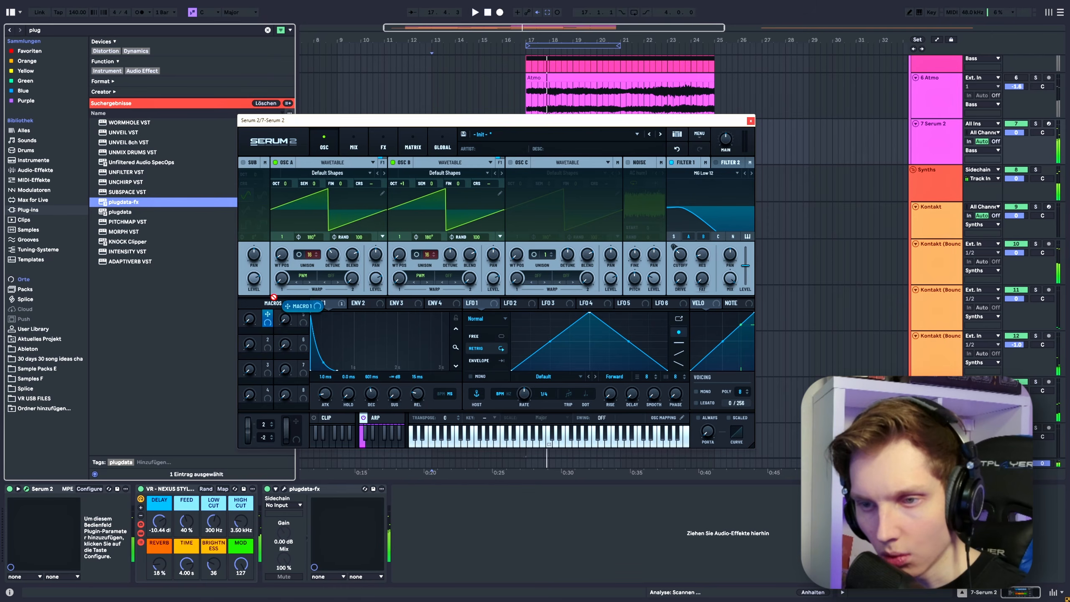
Assign Macro 1 to the PWM warp amounts of oscillators A and B and play the arrangement.
left_click_drag(271, 315, 268, 270)
key("space")
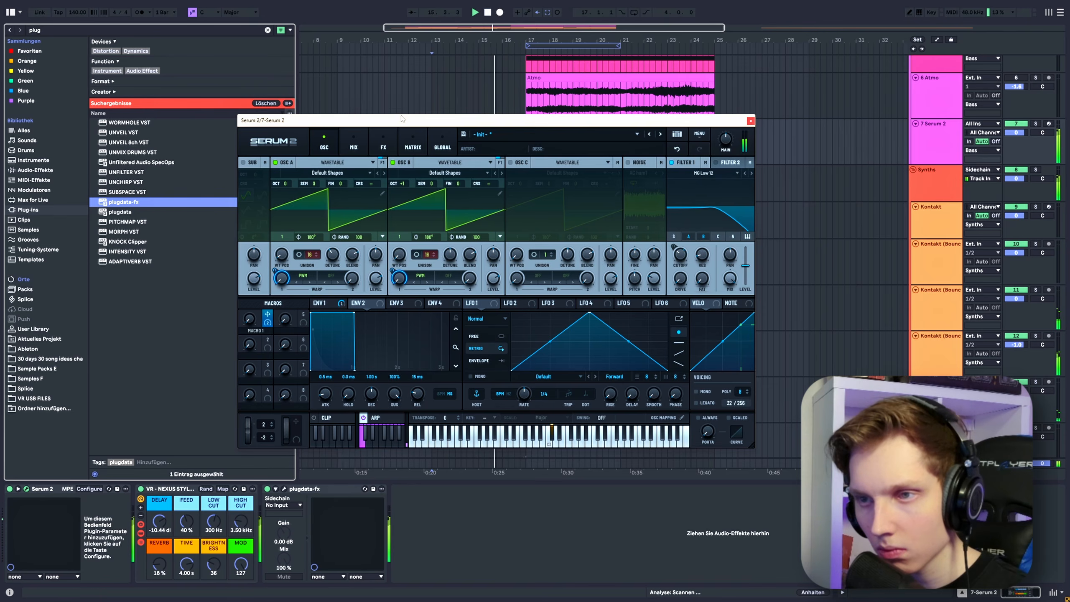
Automate Macro 1 on the Serum 2 track to ramp from 0 at bar 16 to 57 at bar 17, dropping straight back to 0.
left_click_drag(379, 120, 368, 275)
key("a")
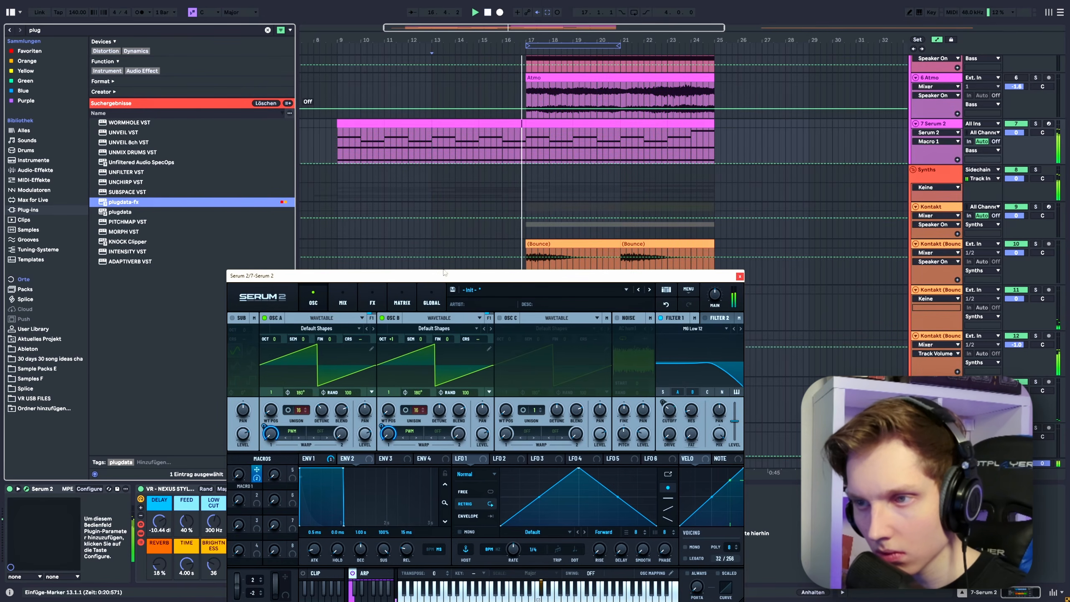
key("space")
key("space")
left_click(502, 163)
left_click(526, 144)
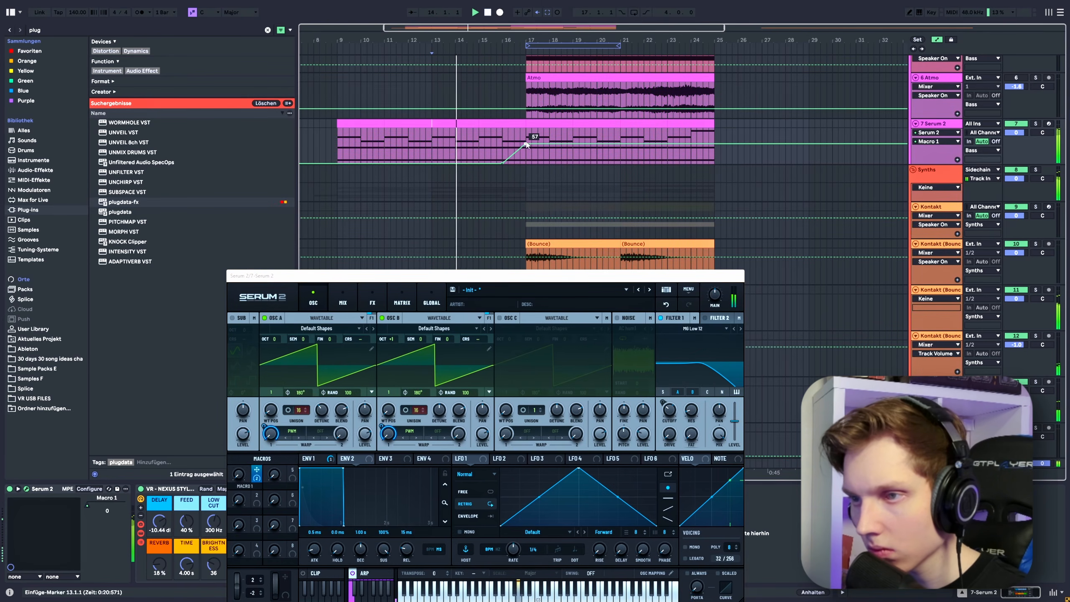
left_click(528, 163)
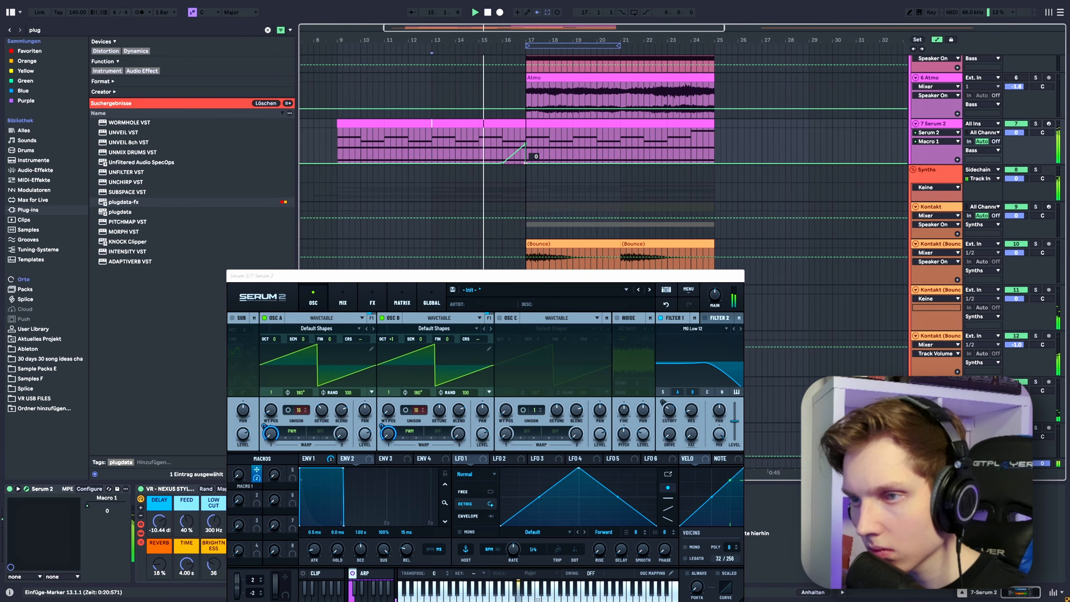
Duplicate the Serum 2 chords and Macro 1 automation of bars 9 to 17 onto bars 17 to 25.
left_click_drag(337, 143, 525, 145)
key("ctrl+d")
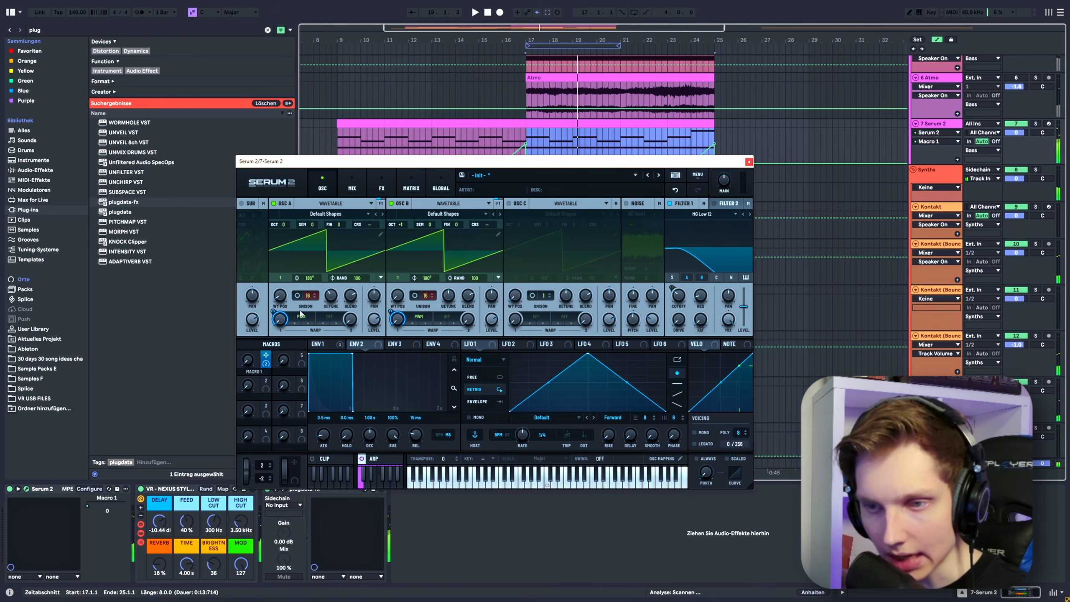
Assign Macro 2 to oscillator B's level and oscillator A's unison detune, and audition it during playback.
left_click(493, 319)
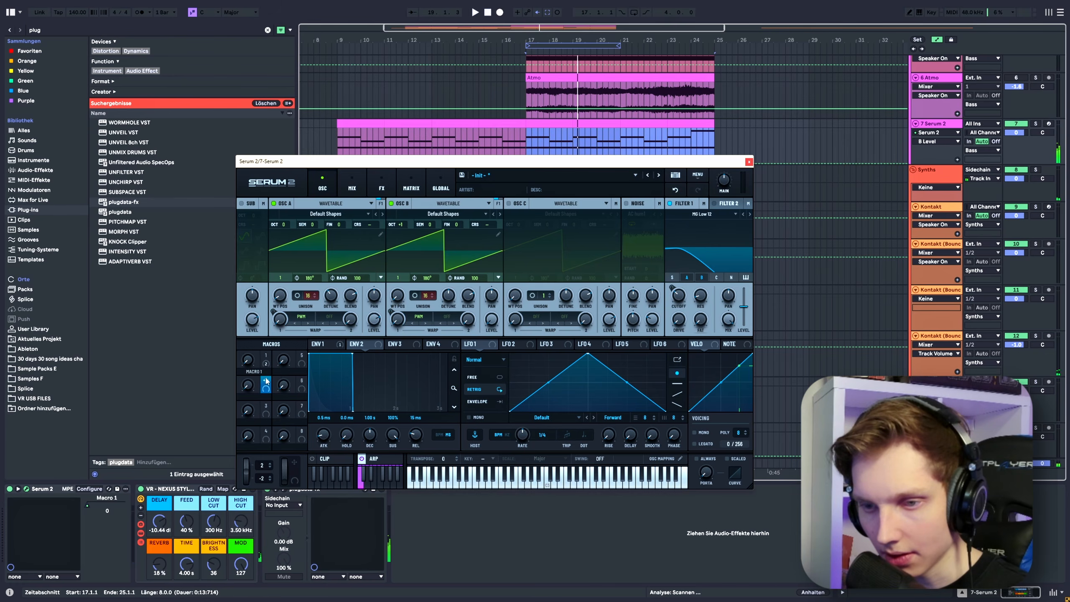
left_click_drag(266, 379, 491, 318)
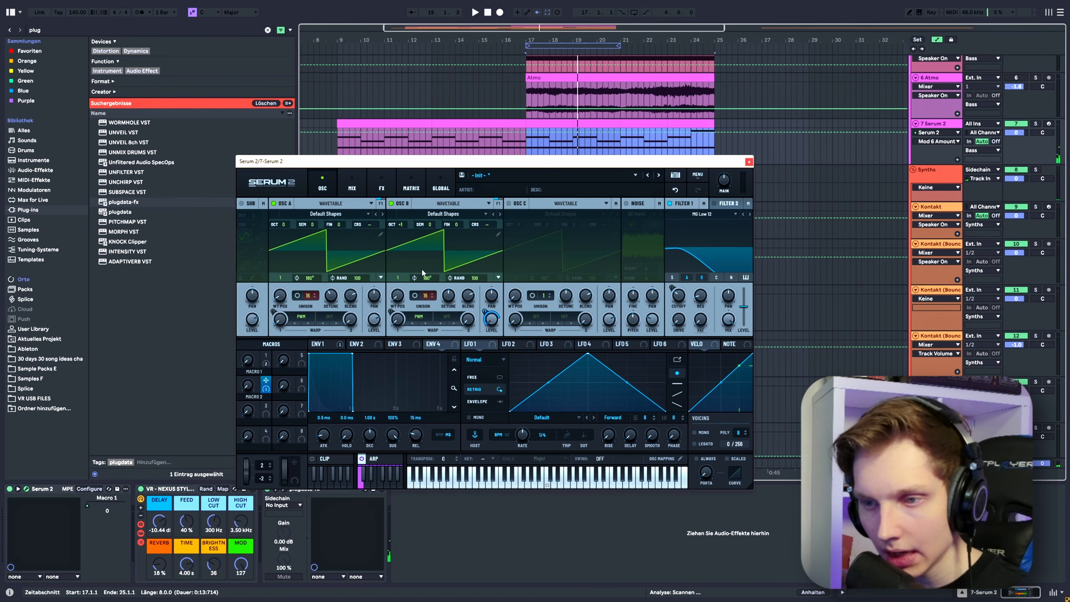
left_click_drag(448, 296, 451, 290)
mouse_move(334, 295)
left_mouse_down()
mouse_move(328, 311)
mouse_move(319, 298)
left_mouse_up()
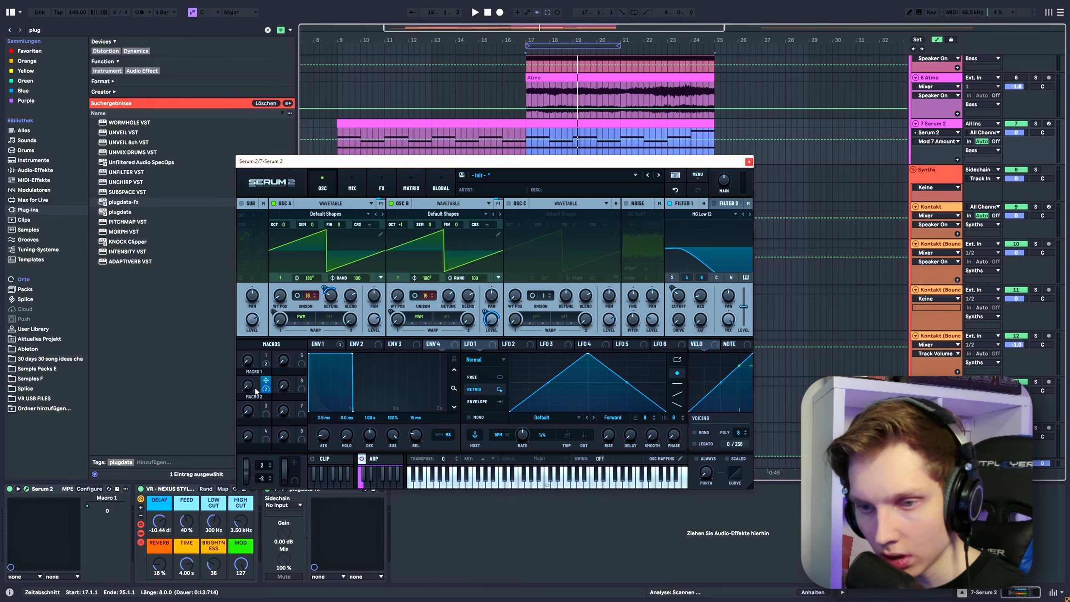
key("space")
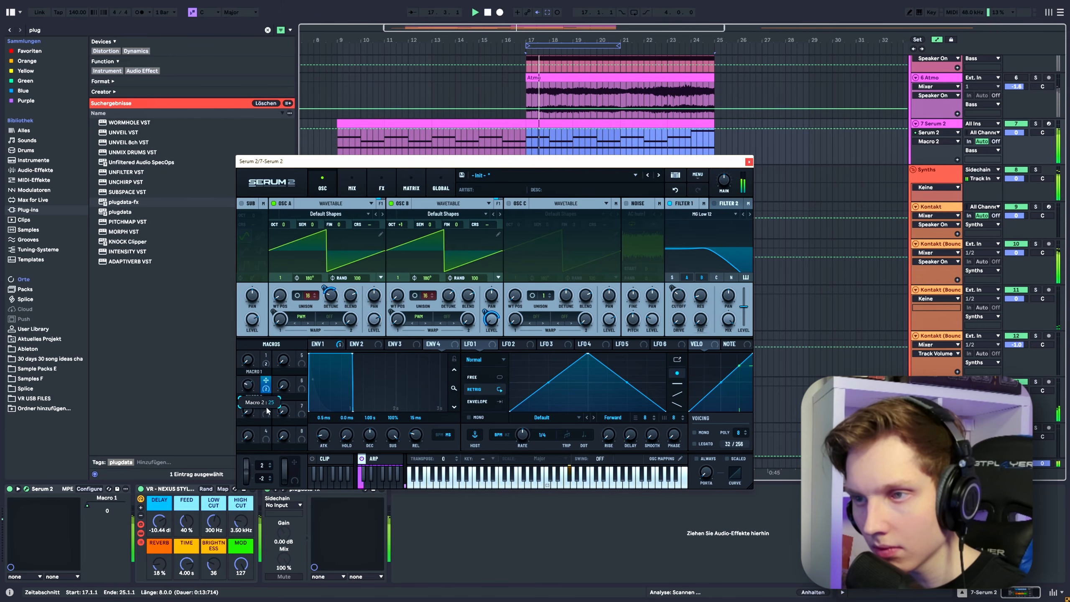
Automate Macro 2 on the Serum 2 track to ramp from 0 at bar 16 to 82 at bar 17 and hold.
left_click_drag(486, 161, 469, 234)
left_click(503, 164)
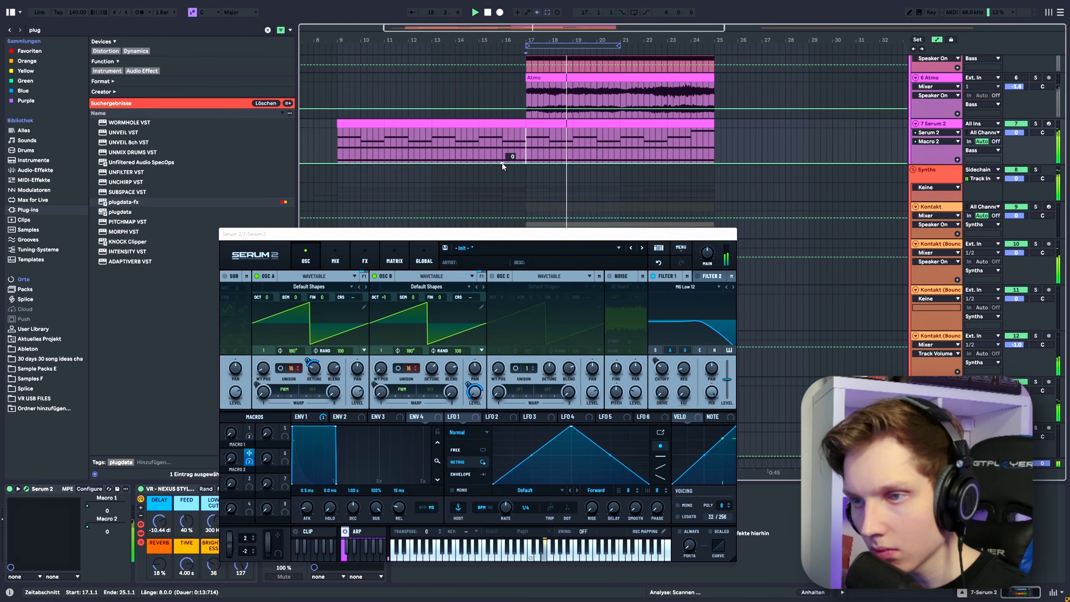
left_click_drag(529, 165, 529, 140)
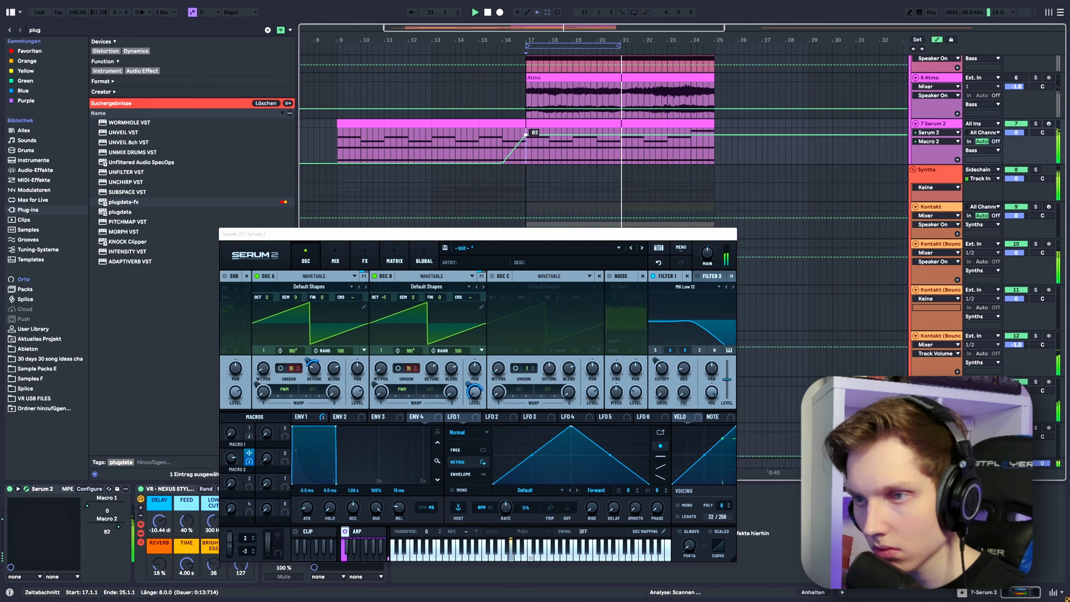
Modulate oscillator B's pan with NoteOn Rand (Discrete) and lower the modulation amount in the matrix.
left_click_drag(476, 234, 472, 175)
right_click(472, 311)
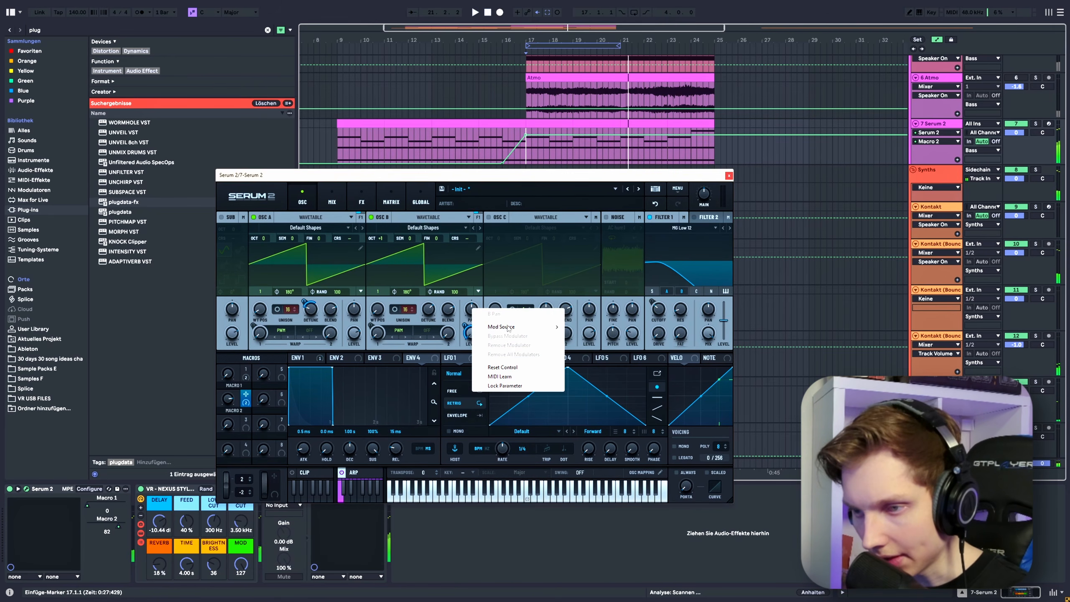
mouse_move(522, 327)
mouse_move(607, 346)
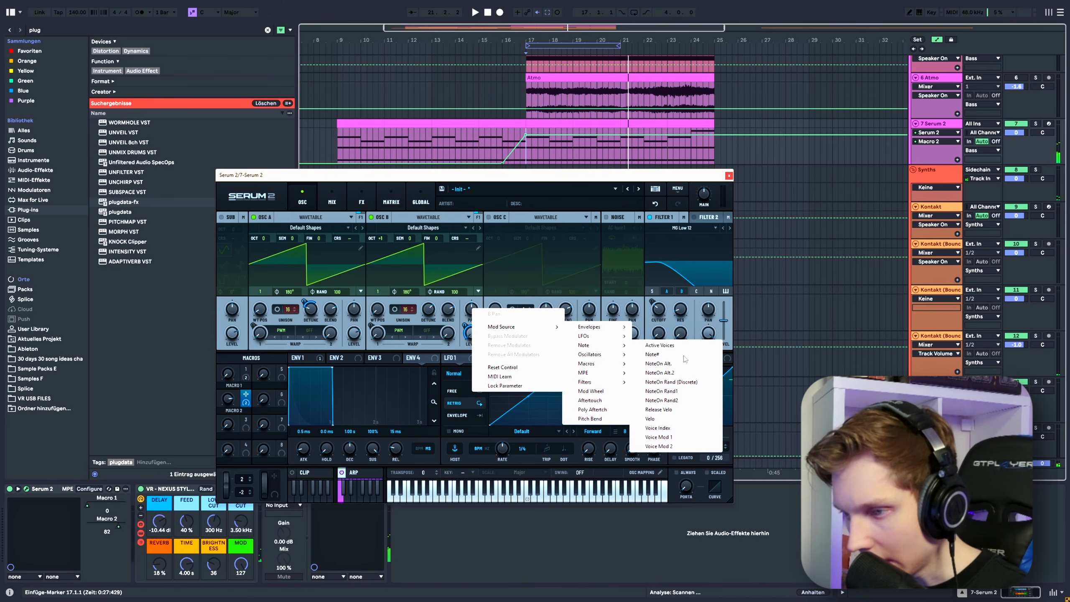
left_click(679, 383)
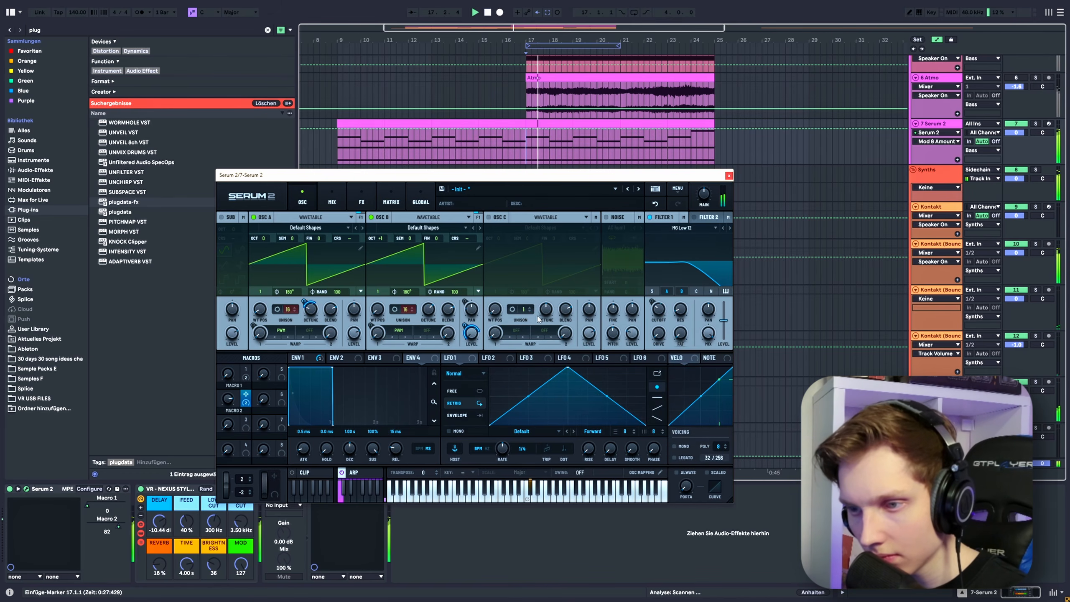
left_click(391, 202)
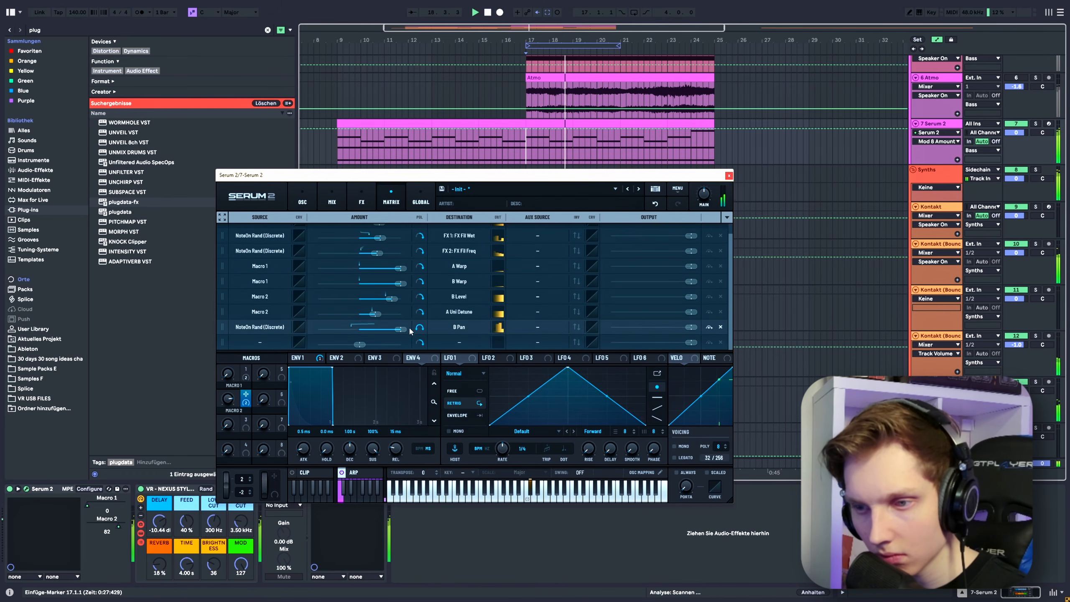
Modulate Env 1's attack with NoteOn Rand (Discrete) and reduce the modulation amount in the matrix during playback.
left_click(302, 199)
left_click_drag(333, 367, 316, 423)
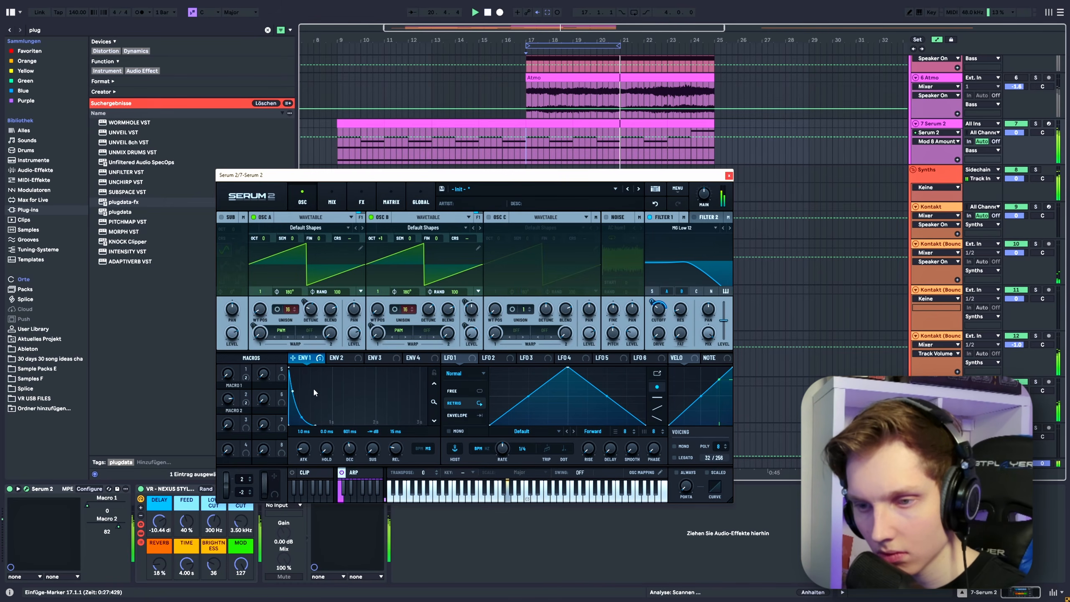
right_click(304, 448)
mouse_move(379, 467)
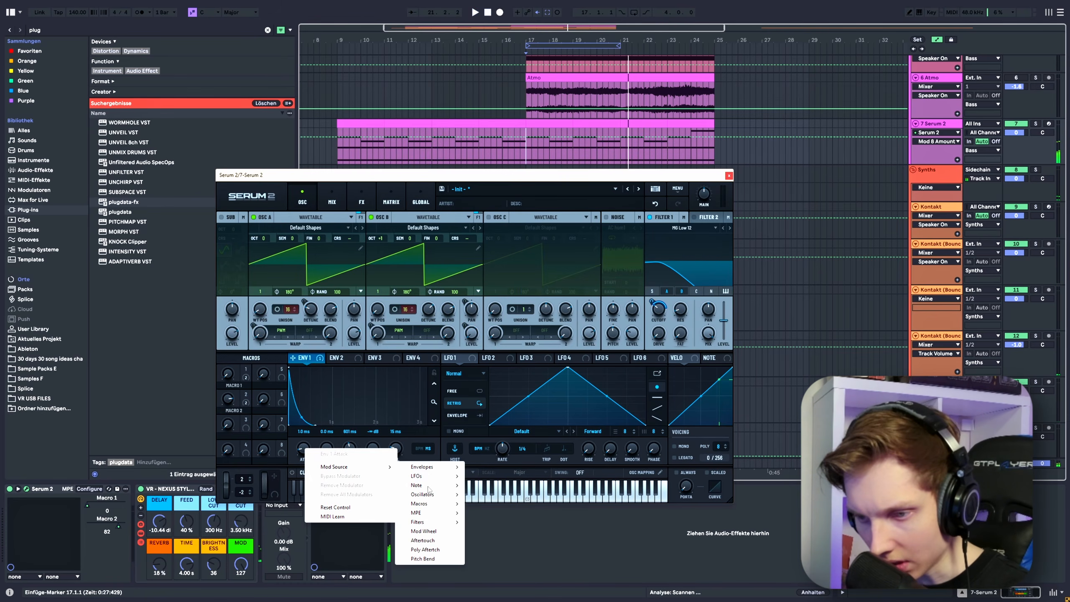
left_click(320, 453)
right_click(303, 450)
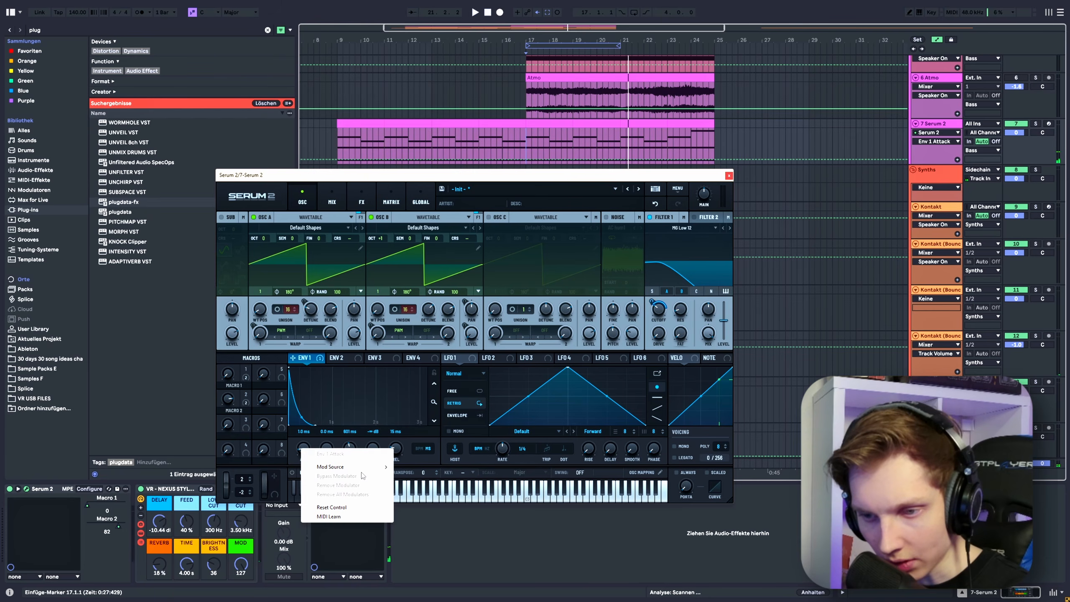
mouse_move(362, 468)
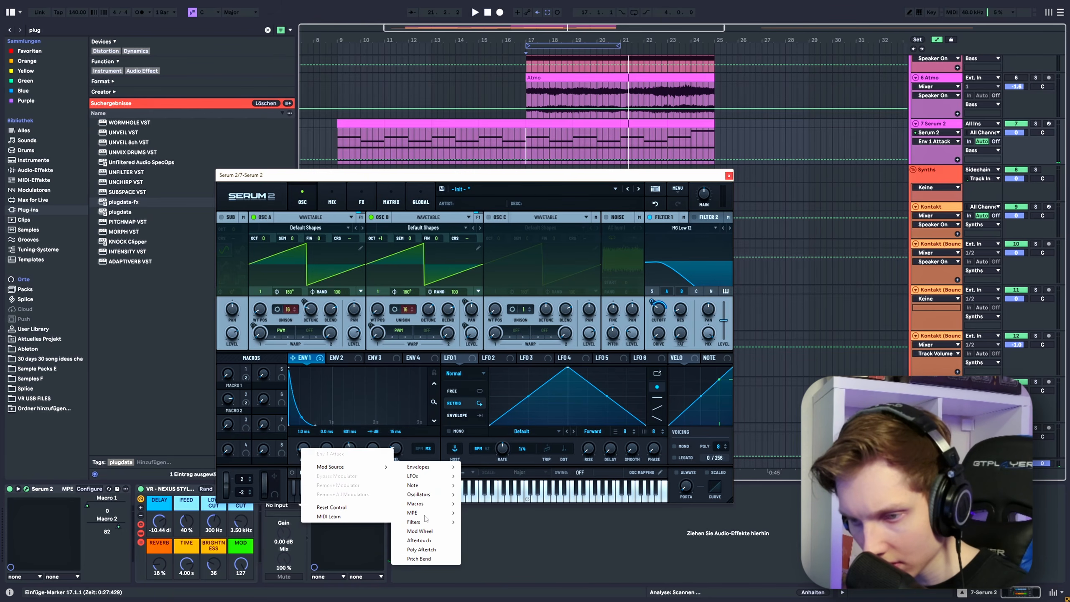
mouse_move(425, 485)
left_click(521, 523)
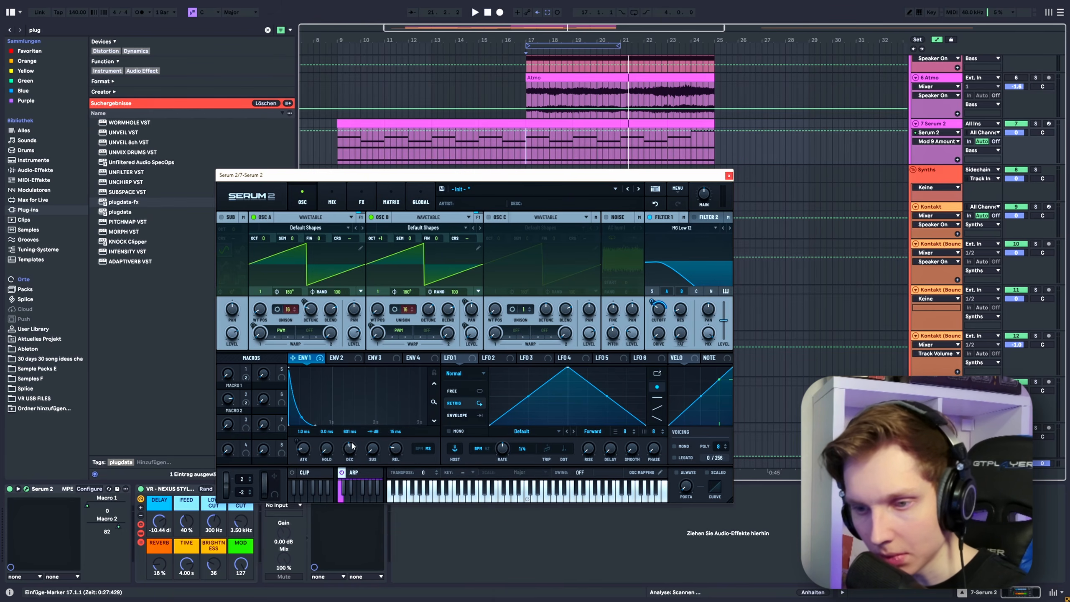
left_click(390, 196)
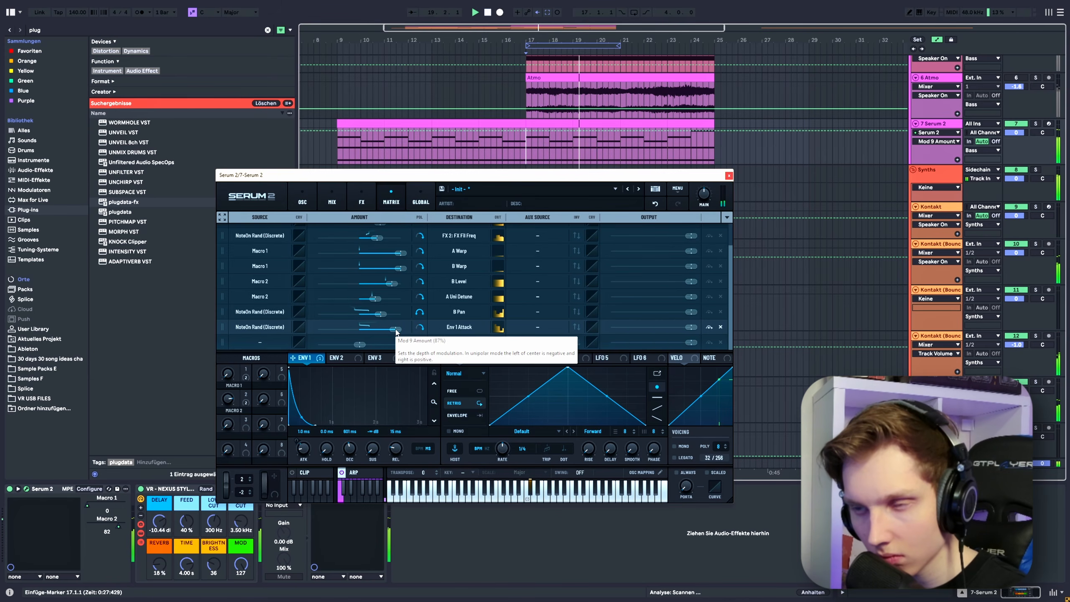
left_click_drag(396, 332, 367, 329)
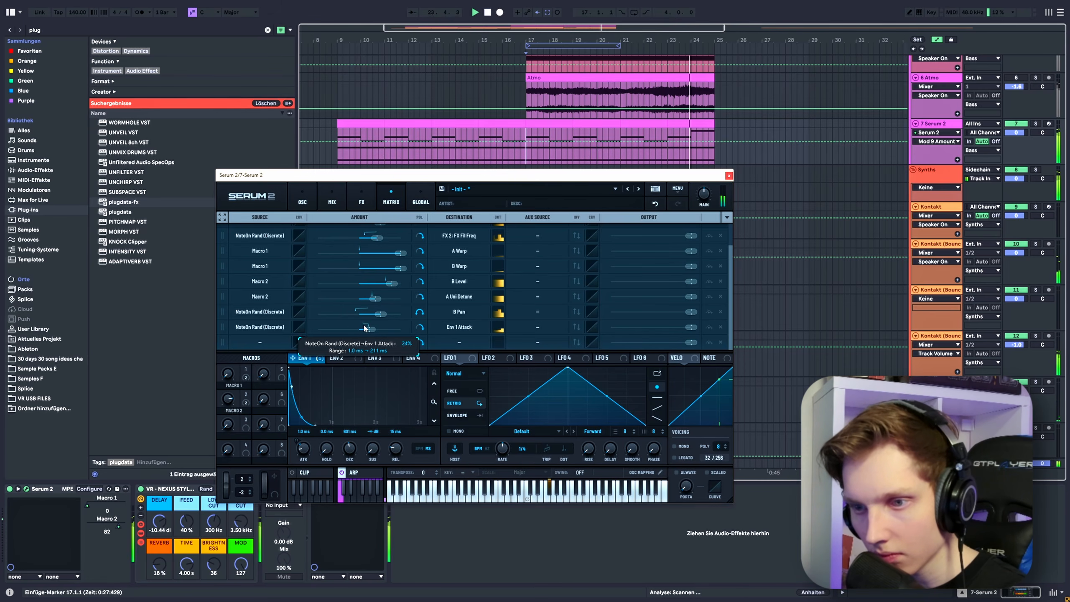
Solo the Serum 2 track and audition Macro 3 as the aux source of the Env 1 attack modulation.
left_click(1035, 123)
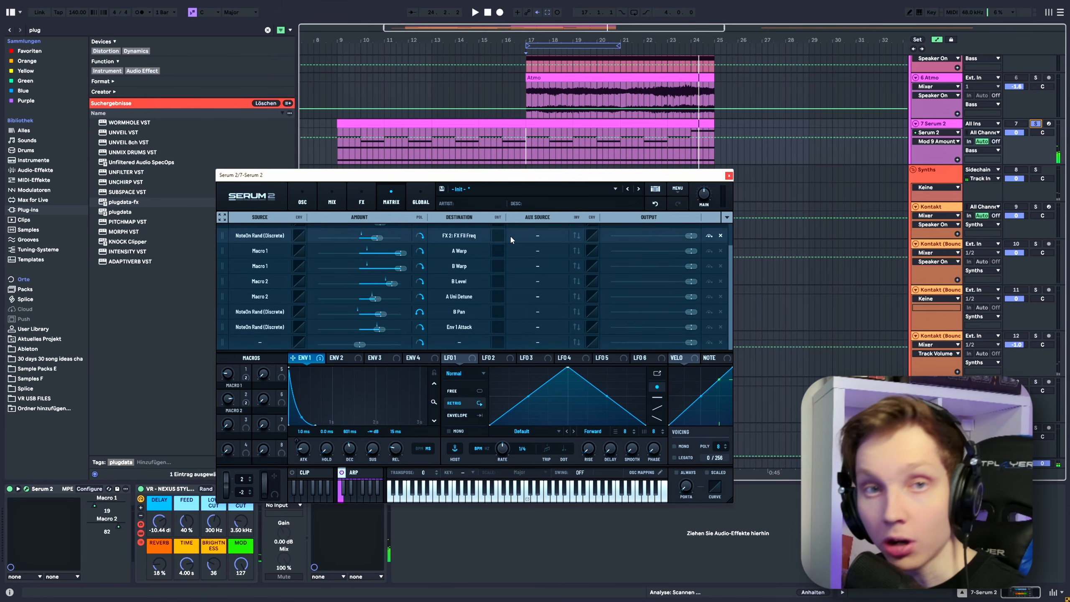
left_click(532, 327)
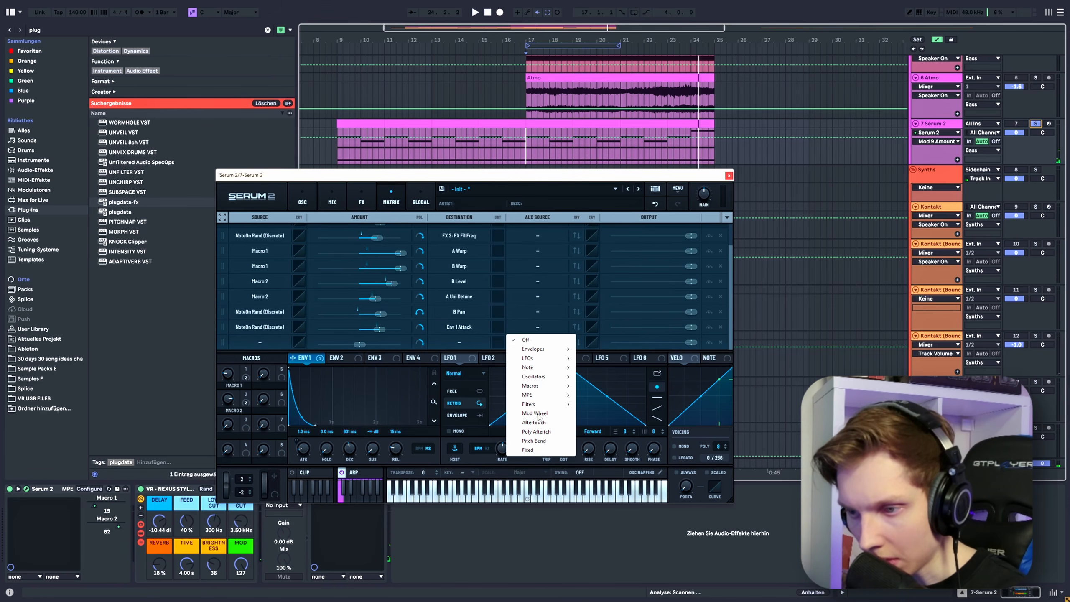
mouse_move(538, 388)
left_click(598, 403)
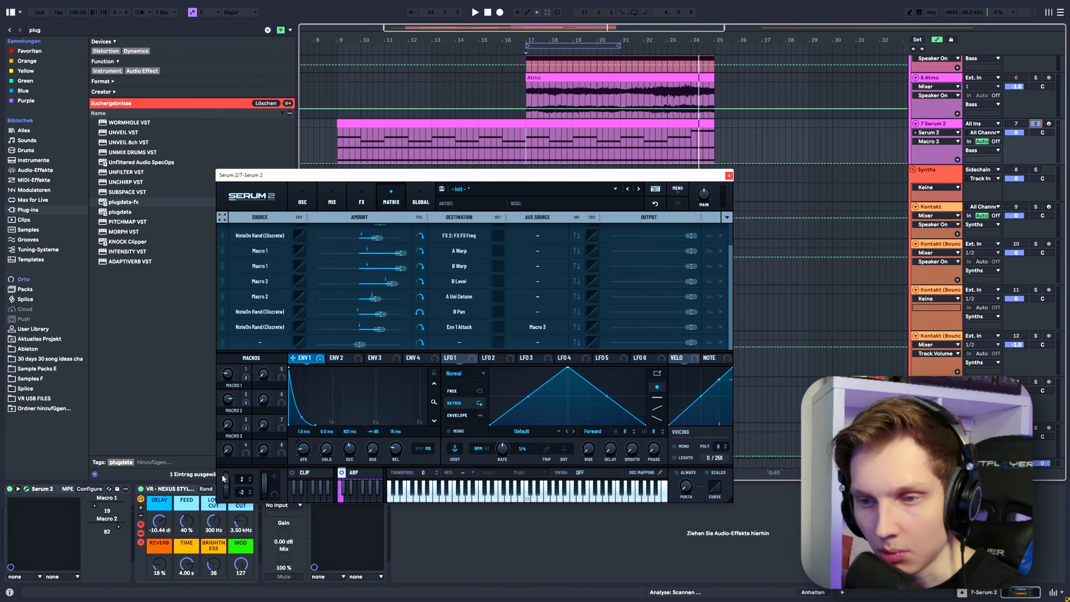
key("space")
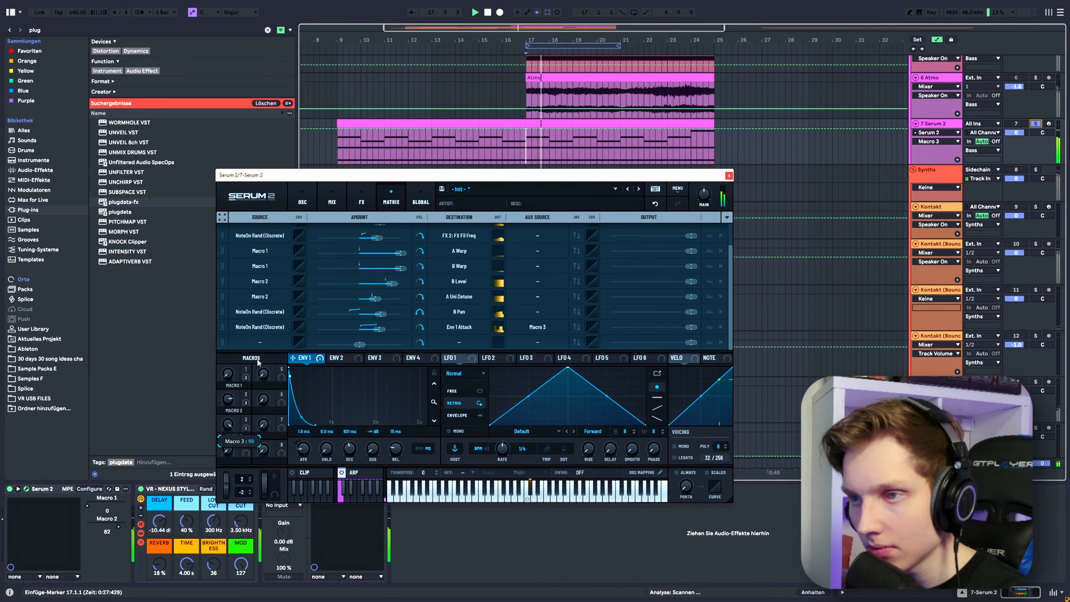
Assign a Note modulation source to Env 1's release.
right_click(395, 449)
mouse_move(426, 466)
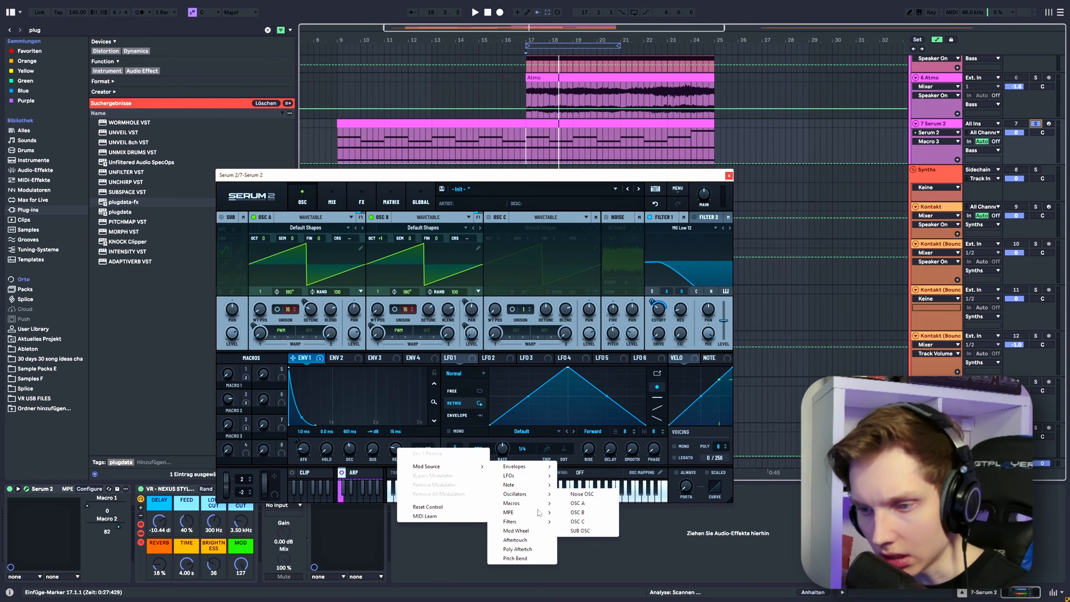
mouse_move(525, 485)
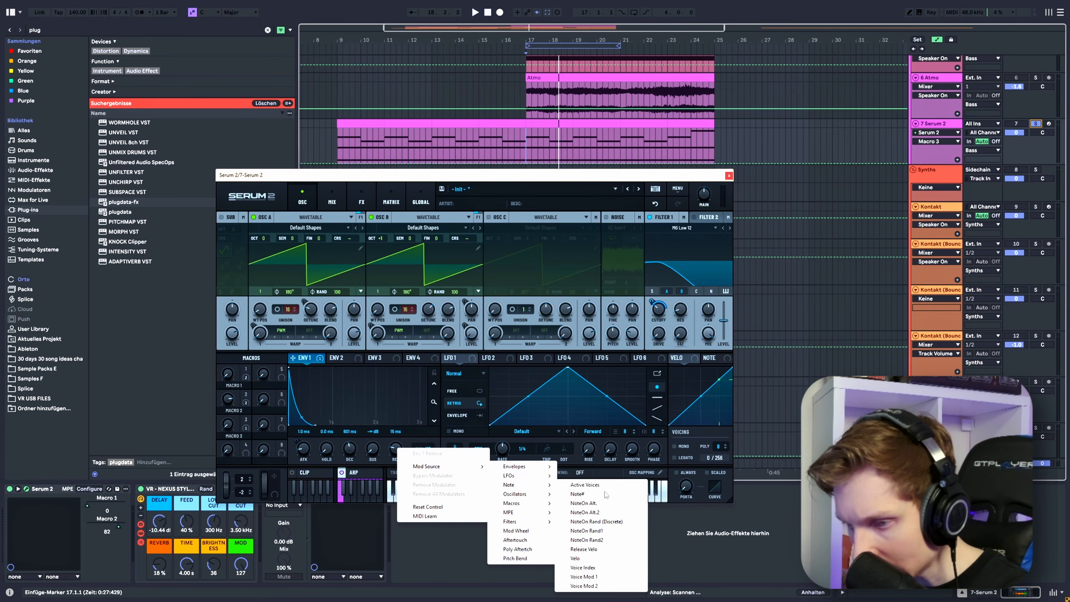
Modulate the Env 1 release with NoteOn Rand (Discrete) at 20% and make Macro 3 its auxiliary source.
left_click(609, 521)
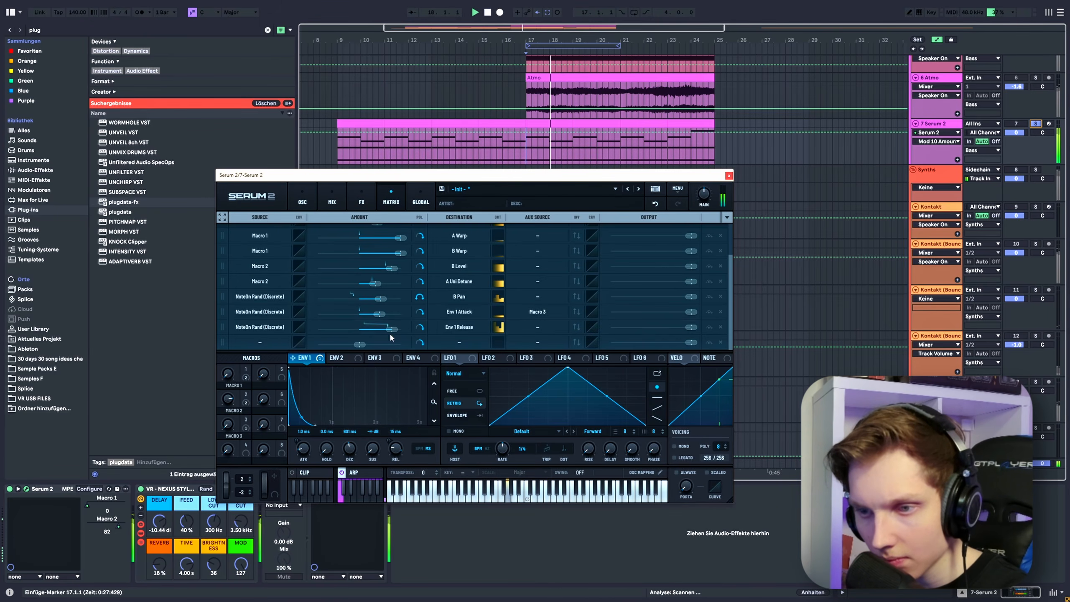
left_click_drag(391, 336, 364, 333)
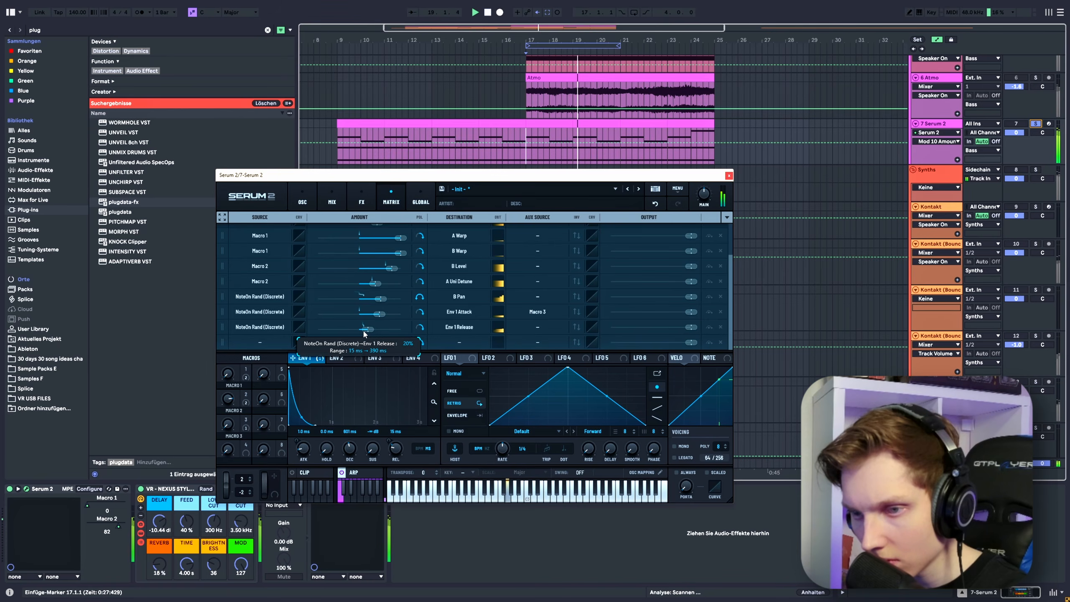
left_click(542, 326)
mouse_move(548, 387)
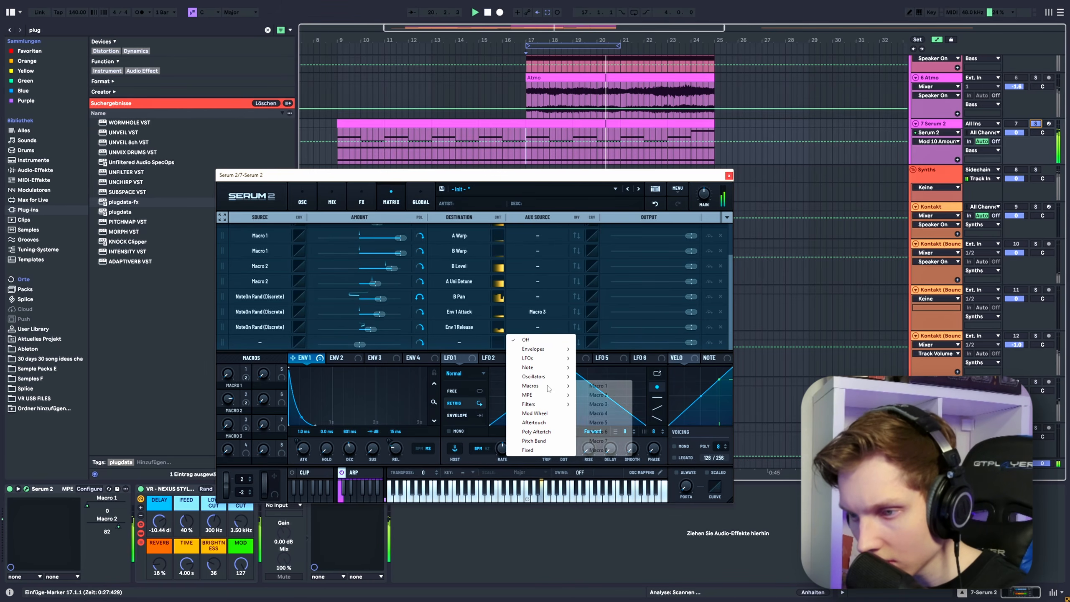
key("Escape")
Assign NoteOn Rand (Discrete) as modulation source for the wavetable position of oscillators B and A.
left_click(302, 198)
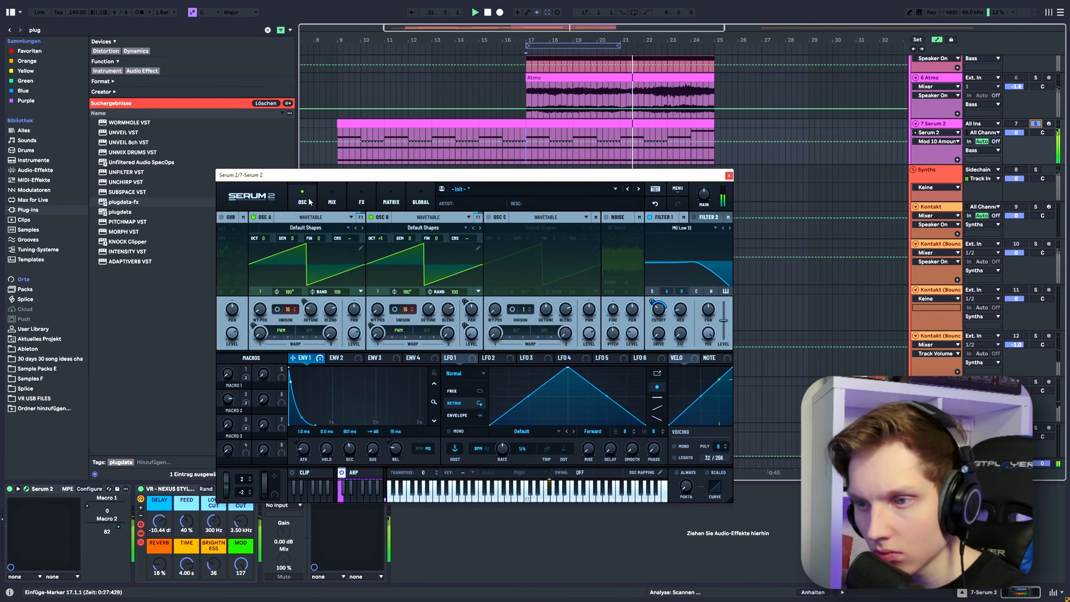
right_click(378, 311)
mouse_move(405, 340)
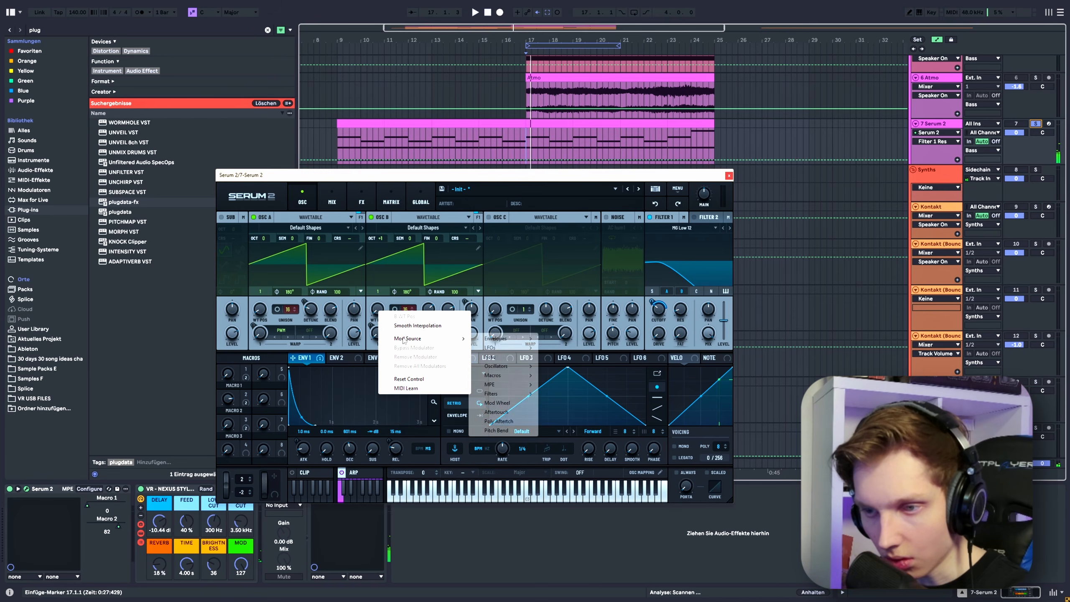
mouse_move(504, 351)
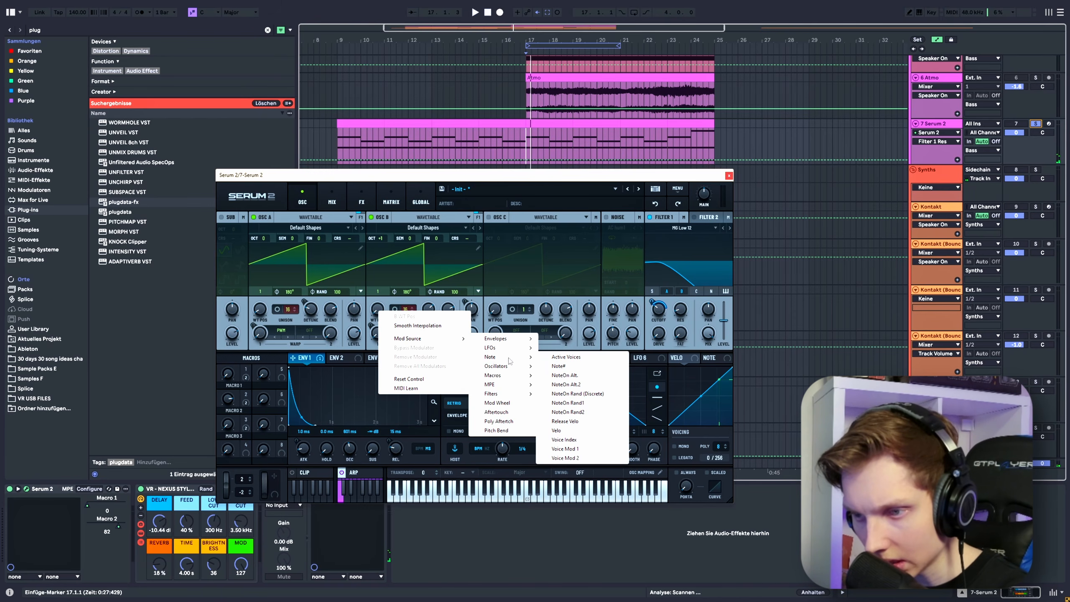
left_click(597, 393)
right_click(261, 309)
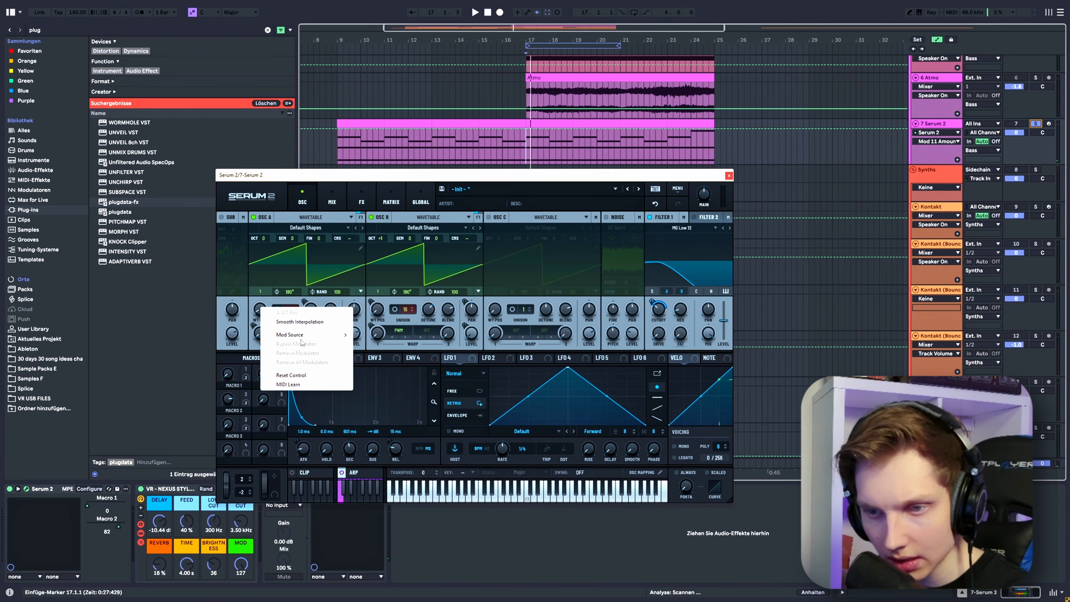
mouse_move(313, 340)
mouse_move(377, 356)
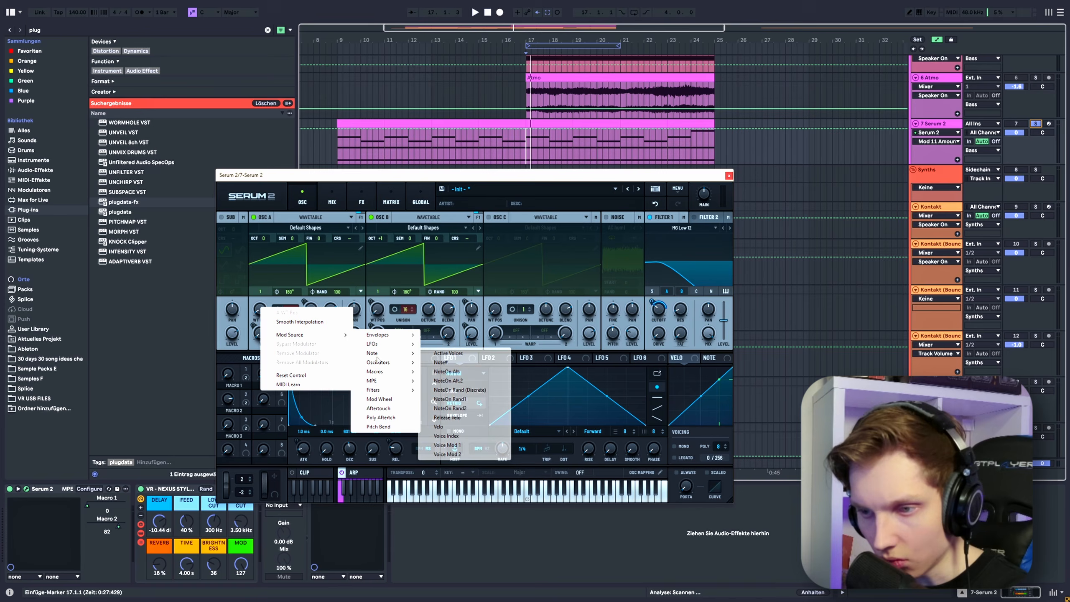
left_click(495, 397)
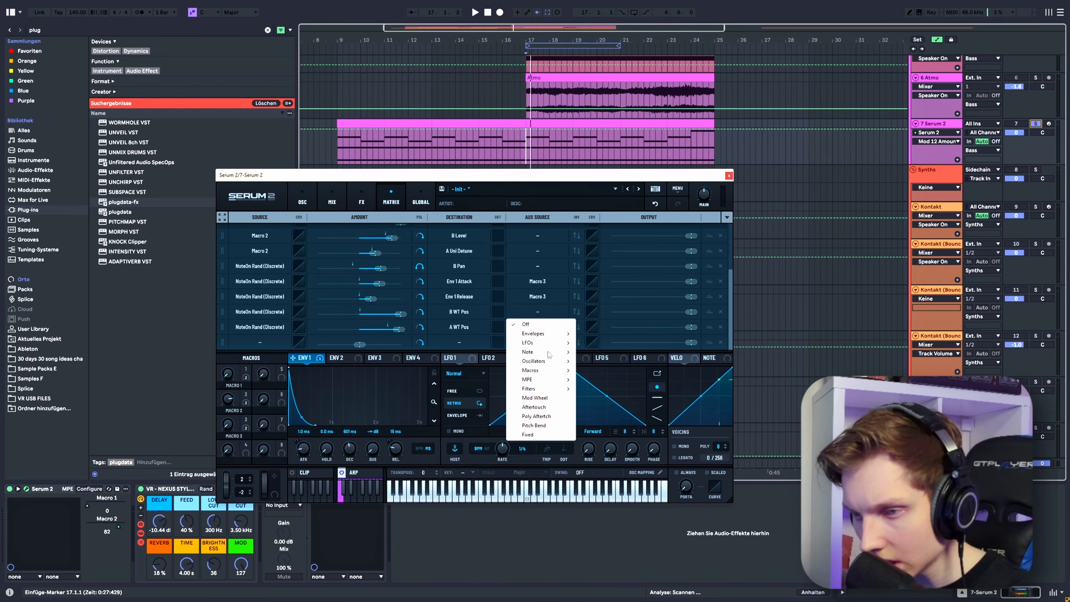
Set Macro 3 as the auxiliary source of the B WT Pos and A WT Pos modulations.
mouse_move(539, 370)
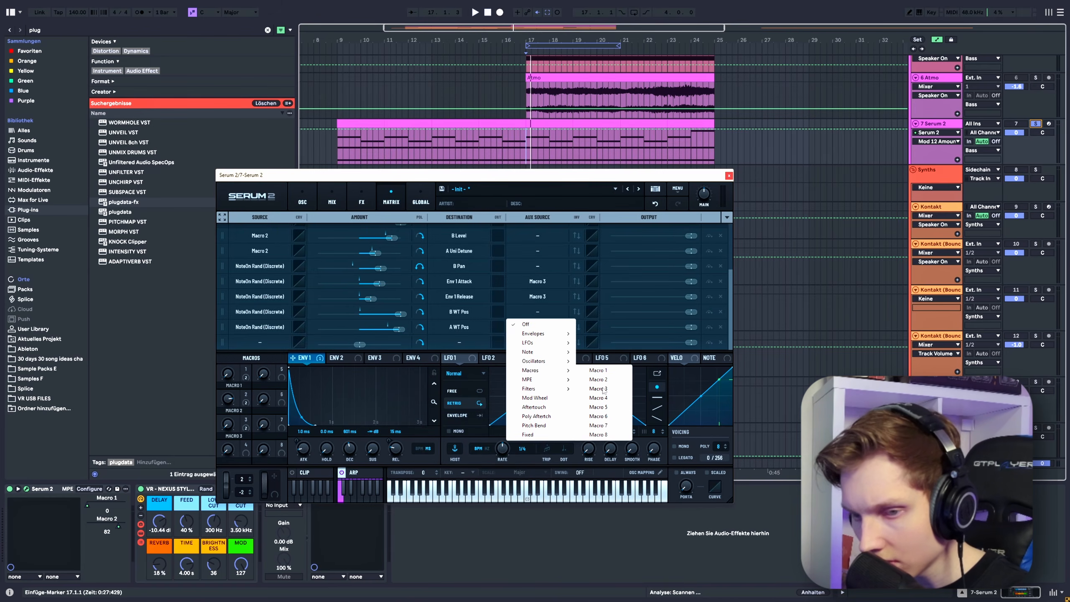
left_click(603, 390)
left_click(537, 327)
mouse_move(546, 390)
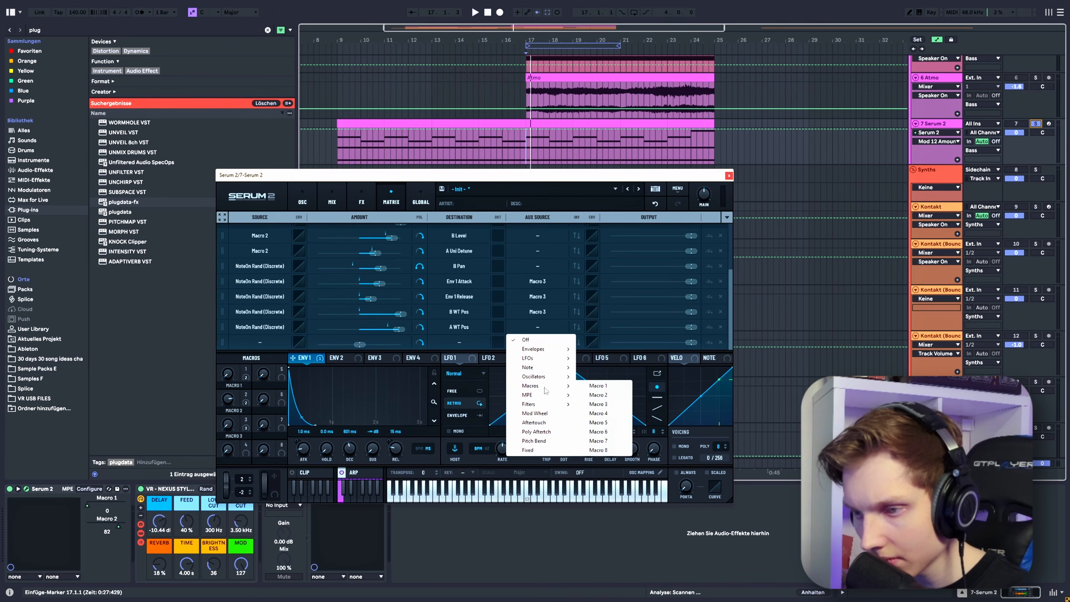
left_click(605, 405)
Lower the B WT Pos and A WT Pos modulation amounts to about half while auditioning the loop with Macro 3 raised.
key("space")
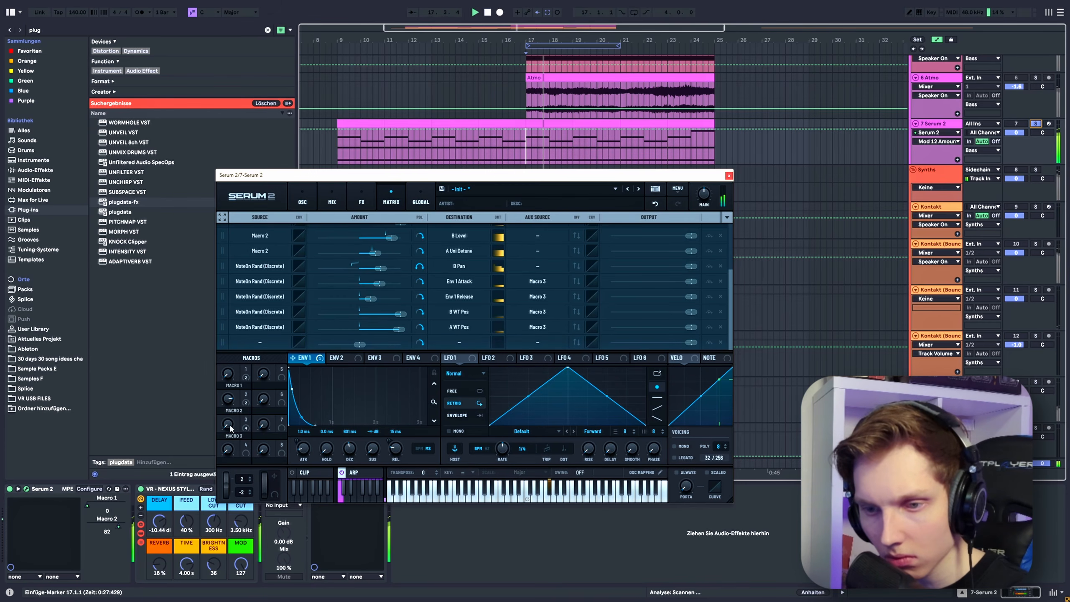
left_click_drag(230, 428, 236, 360)
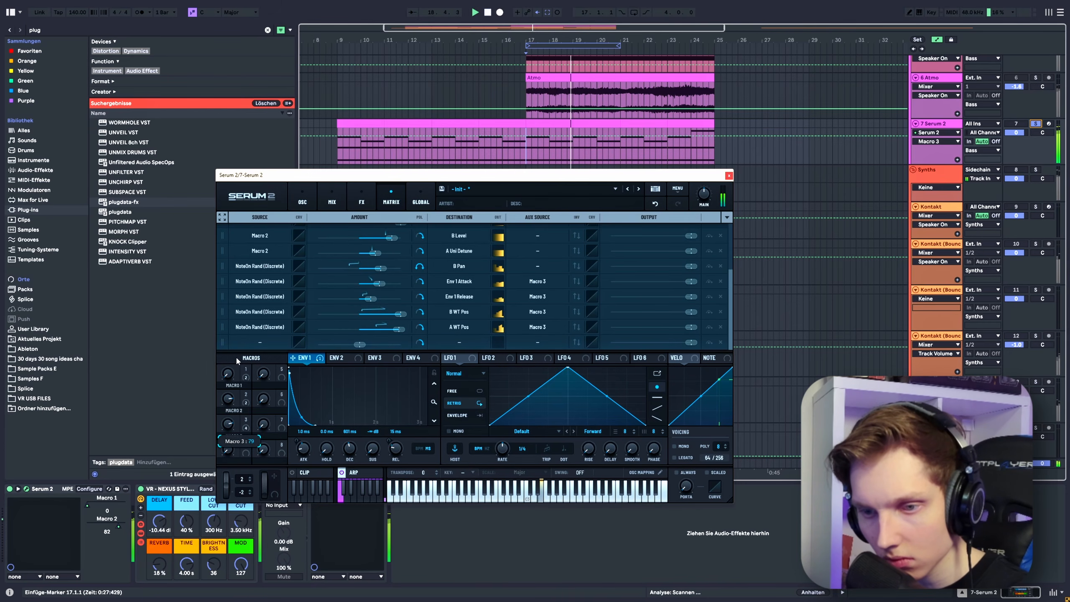
left_click(403, 330)
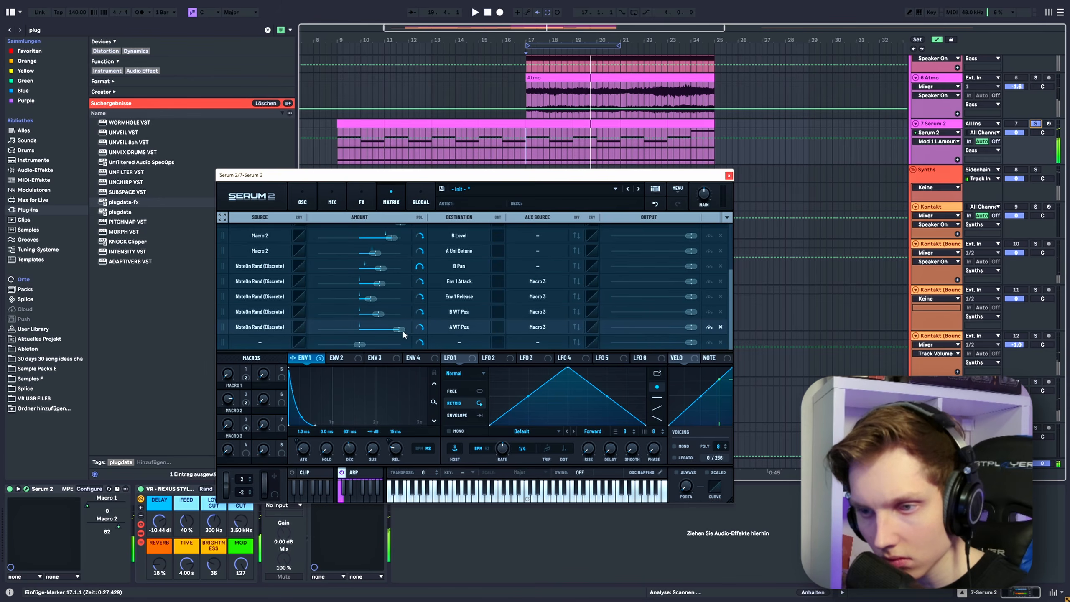
key("space")
mouse_move(401, 330)
left_mouse_down()
mouse_move(369, 331)
mouse_move(382, 330)
left_mouse_up()
left_click_drag(228, 422, 228, 380)
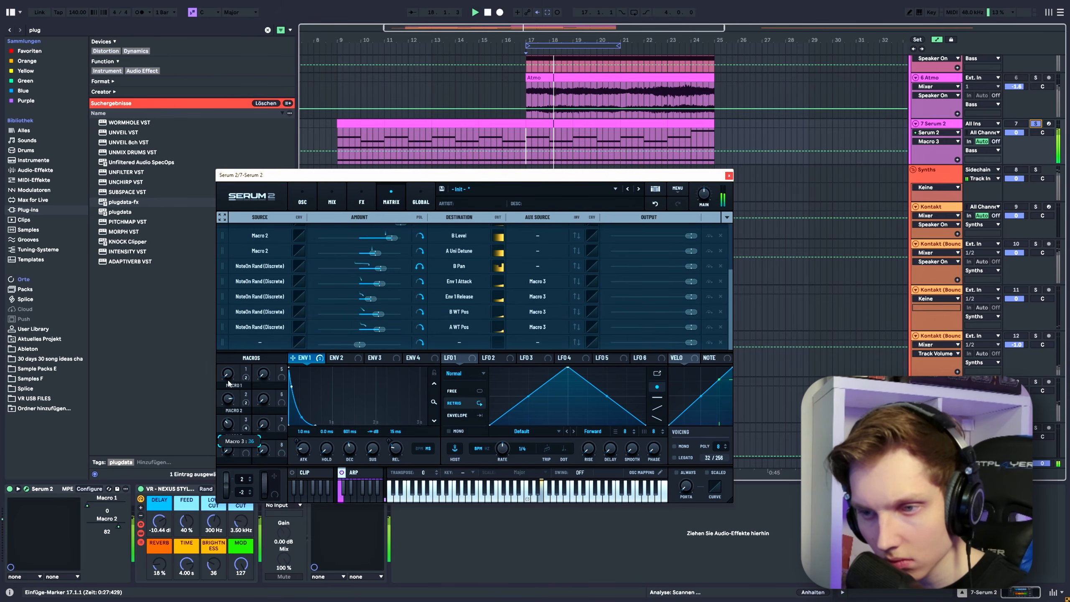
Delete frames 4 to 9 of oscillator A's wavetable, keeping only the saw, sine and triangle frames.
left_click(363, 194)
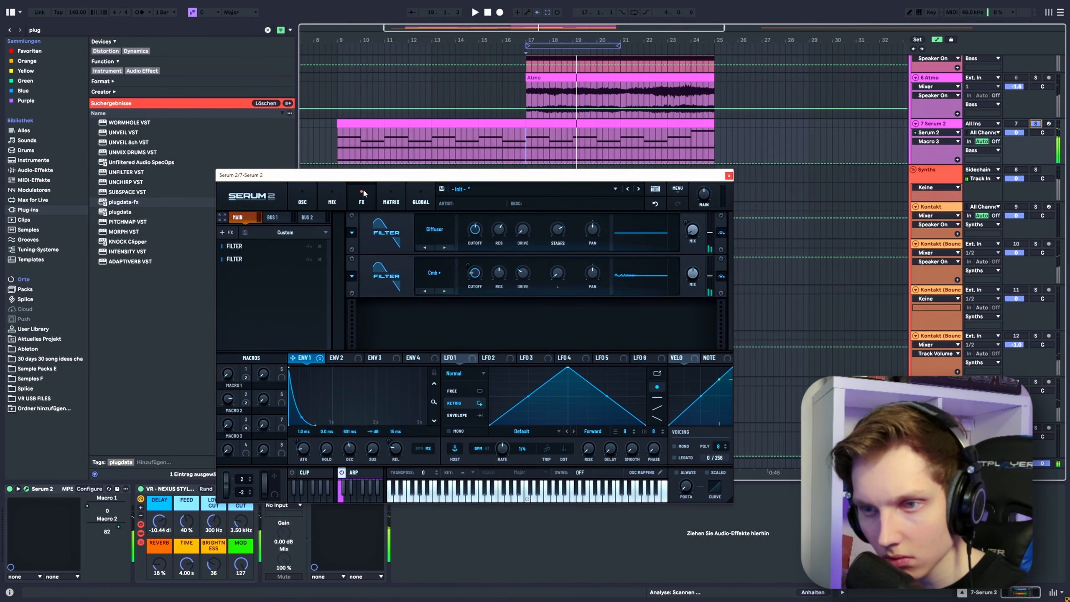
left_click(332, 198)
left_click(303, 199)
left_click(361, 250)
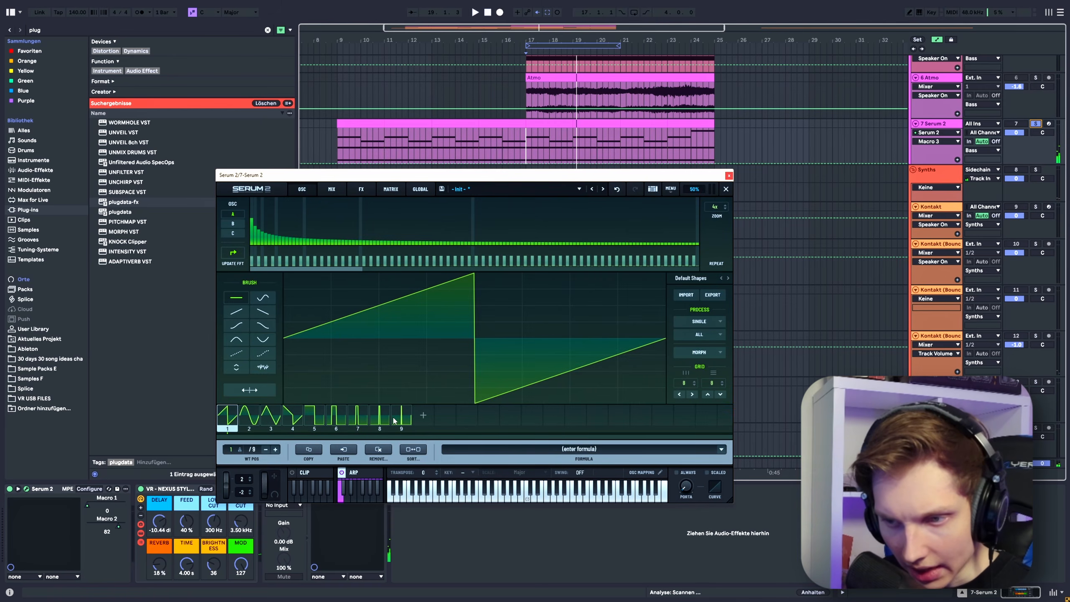
left_click(292, 417)
key("Delete")
left_click(293, 417)
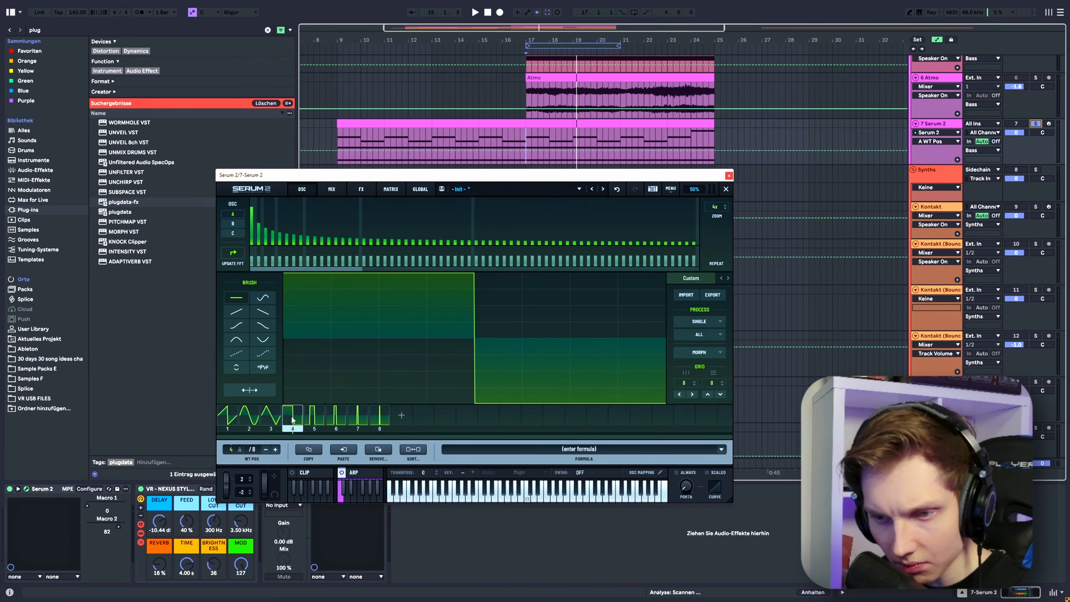
key("Delete")
left_click(291, 416)
key("Delete")
left_click(291, 417)
key("Delete")
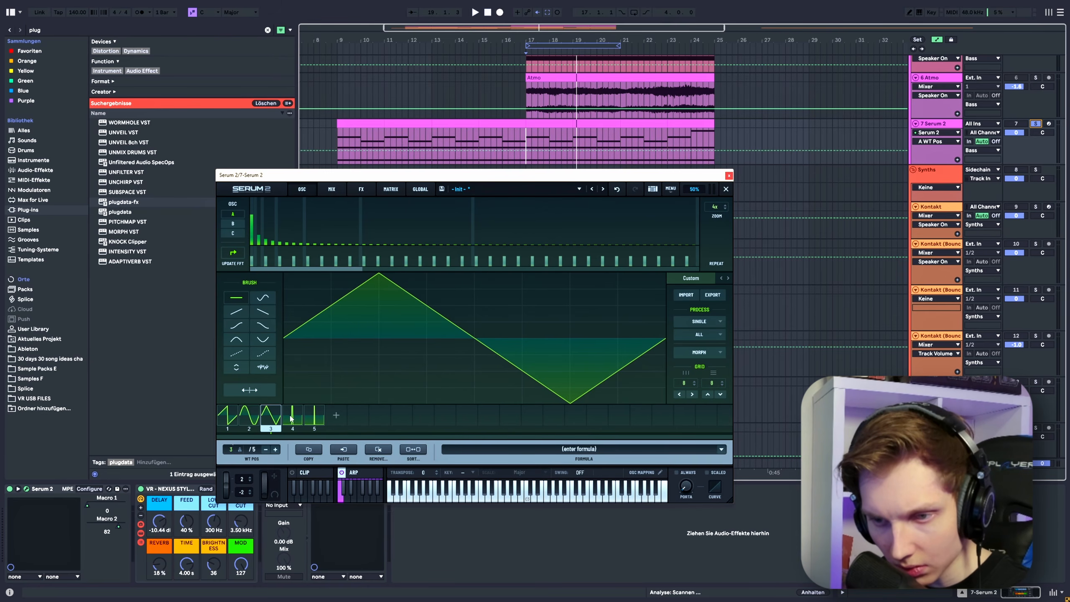
left_click(290, 417)
key("Delete")
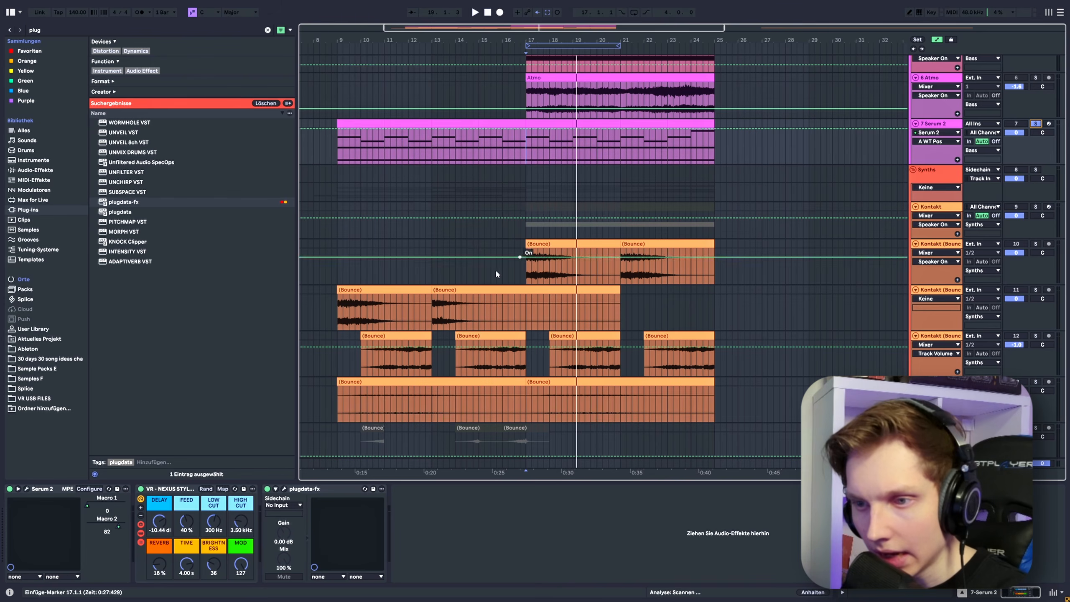
Reopen the Serum 2 instrument and set oscillator B's wavetable to its first frame, the saw.
left_click(31, 488)
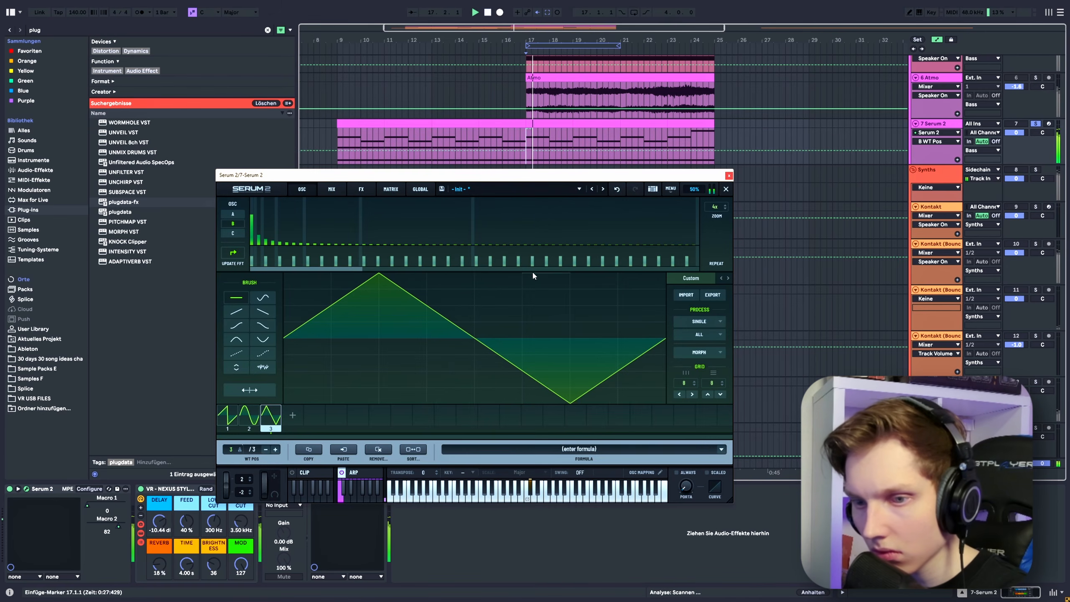
left_click(726, 189)
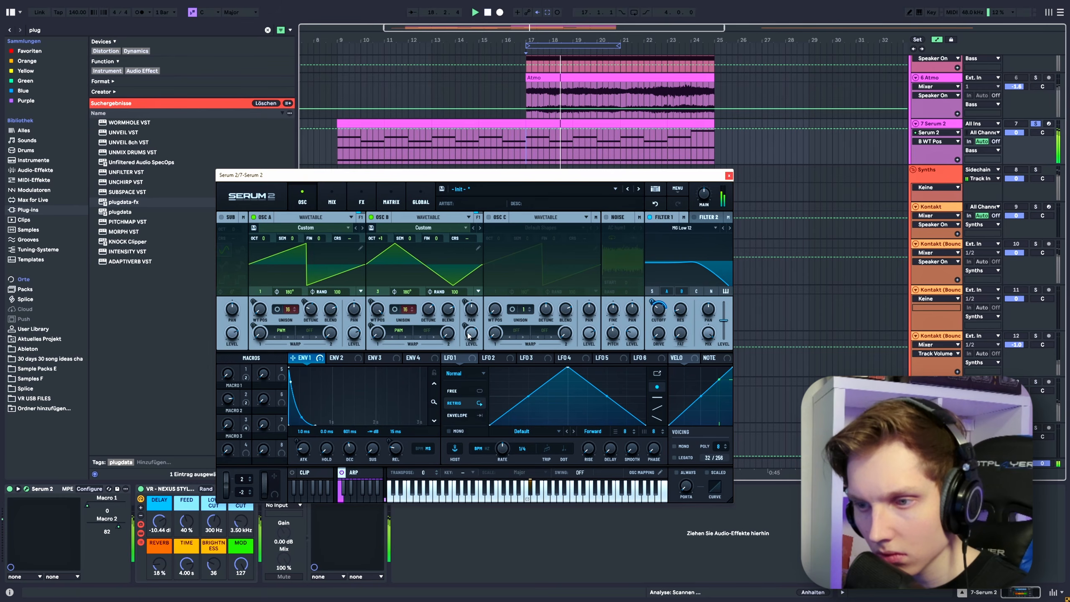
left_click(477, 248)
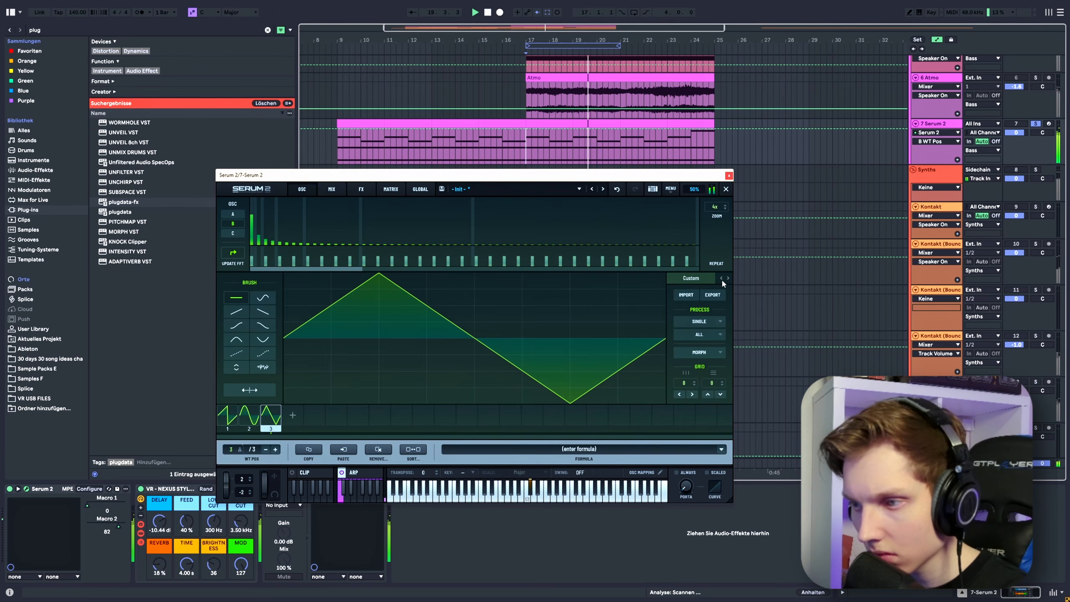
left_click(238, 422)
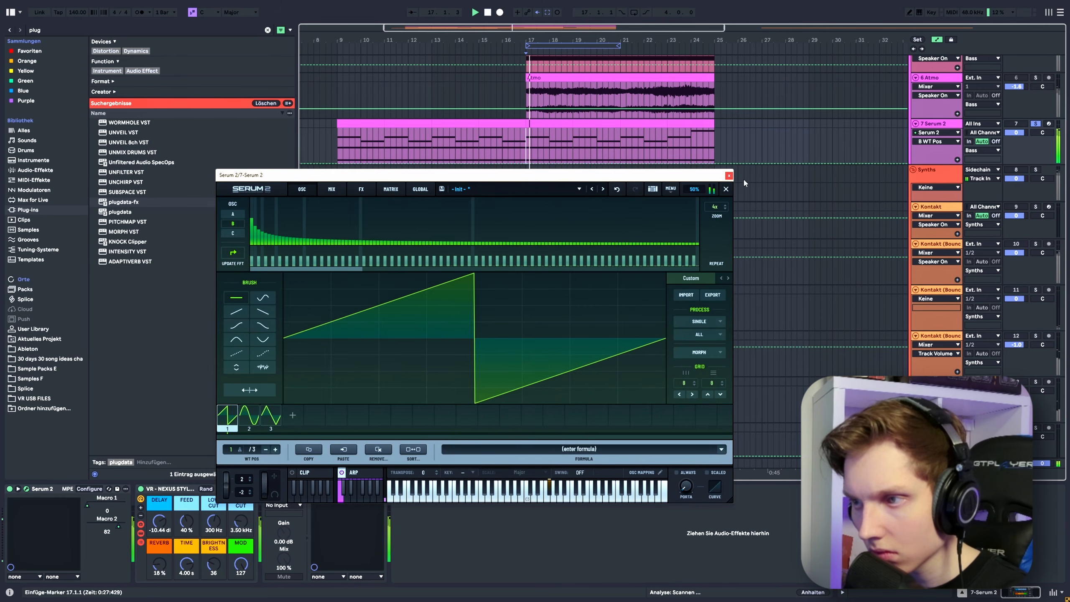
Return to the oscillator view and audition the loop while sweeping Macro 3 up and back to 0.
left_click(729, 175)
key("space")
key("space")
left_click(35, 490)
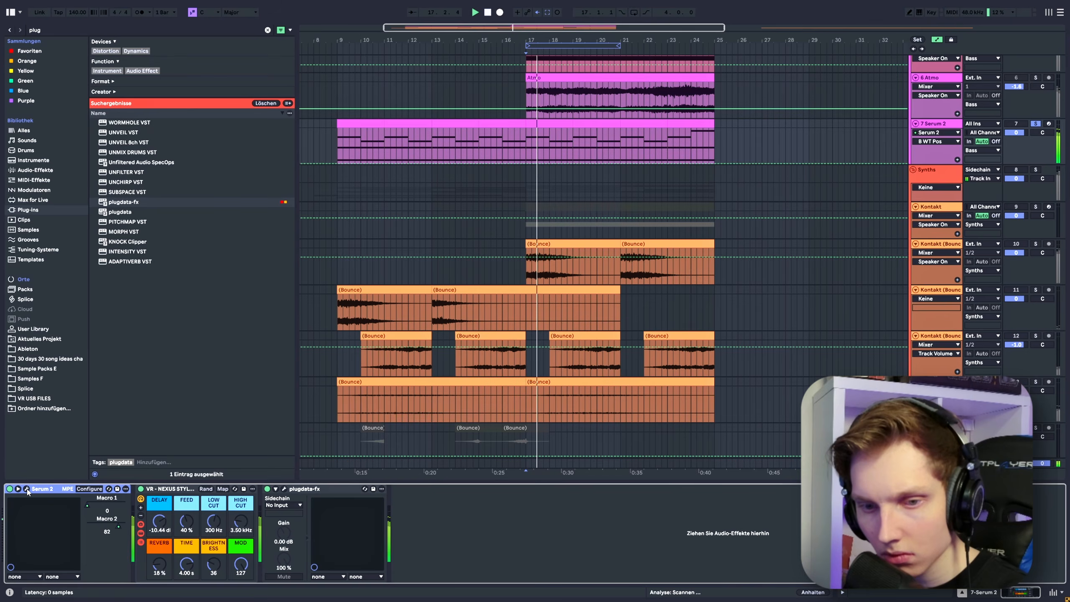
left_click(27, 489)
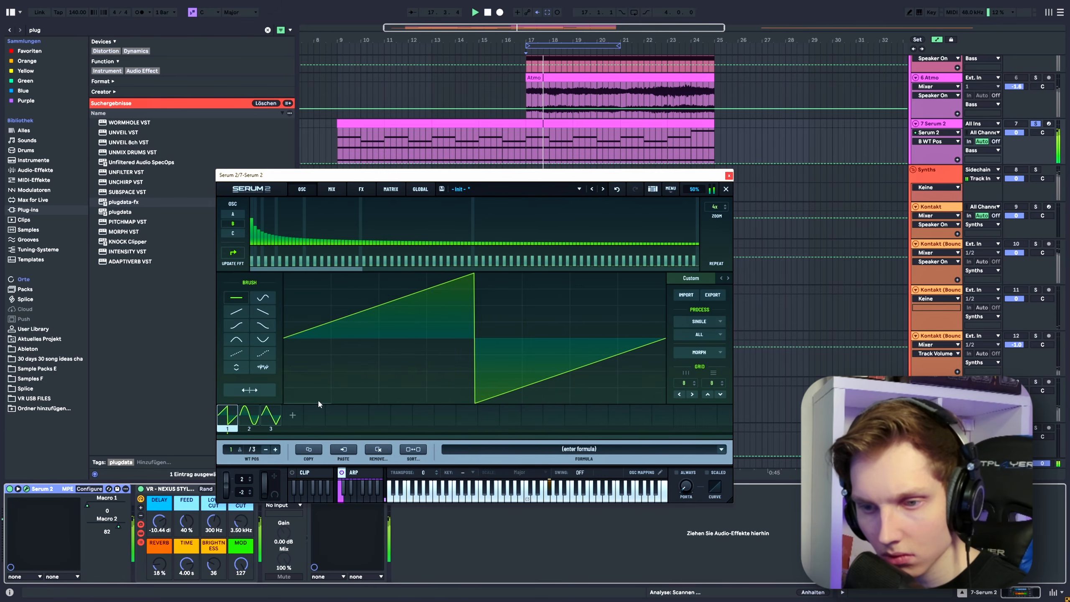
left_click(726, 190)
left_click_drag(230, 428, 262, 340)
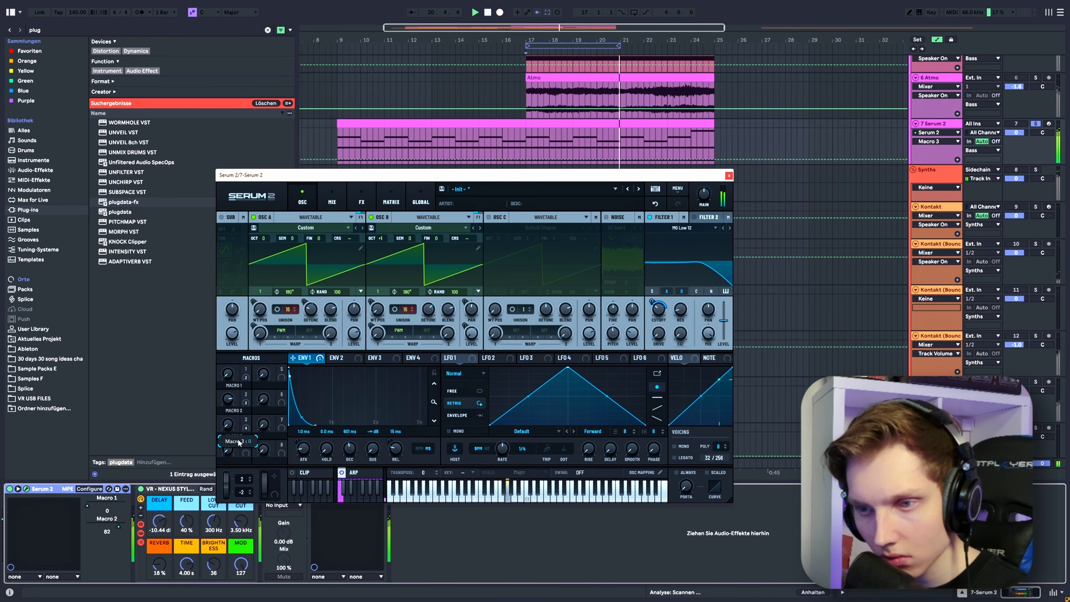
Assign NoteOn Rand (Discrete) as modulation source for the octave of oscillators A and B.
right_click(258, 238)
mouse_move(290, 273)
mouse_move(372, 292)
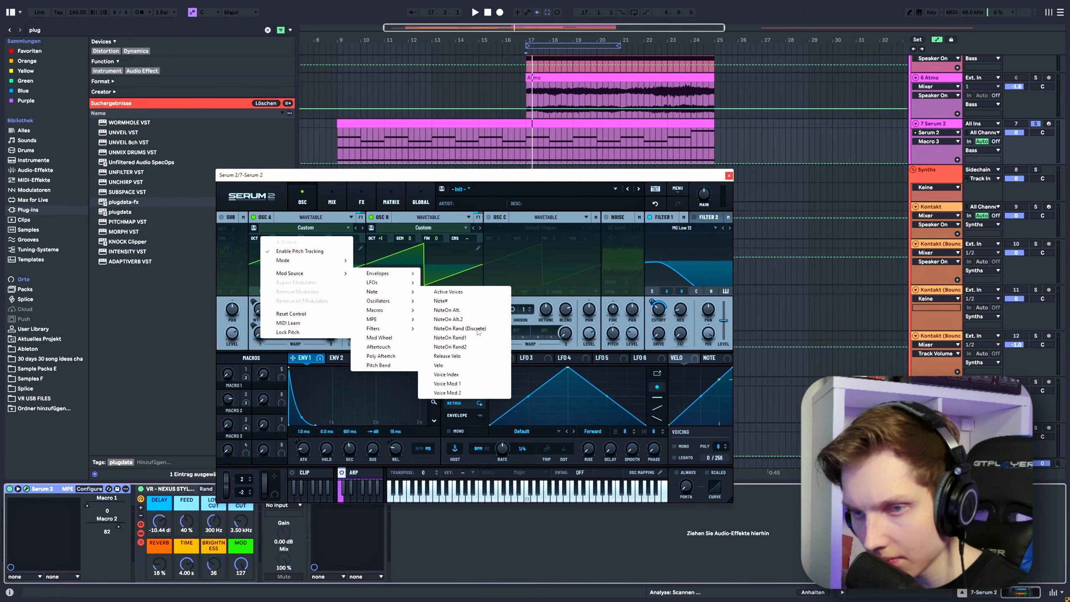
left_click(479, 332)
right_click(381, 239)
mouse_move(428, 265)
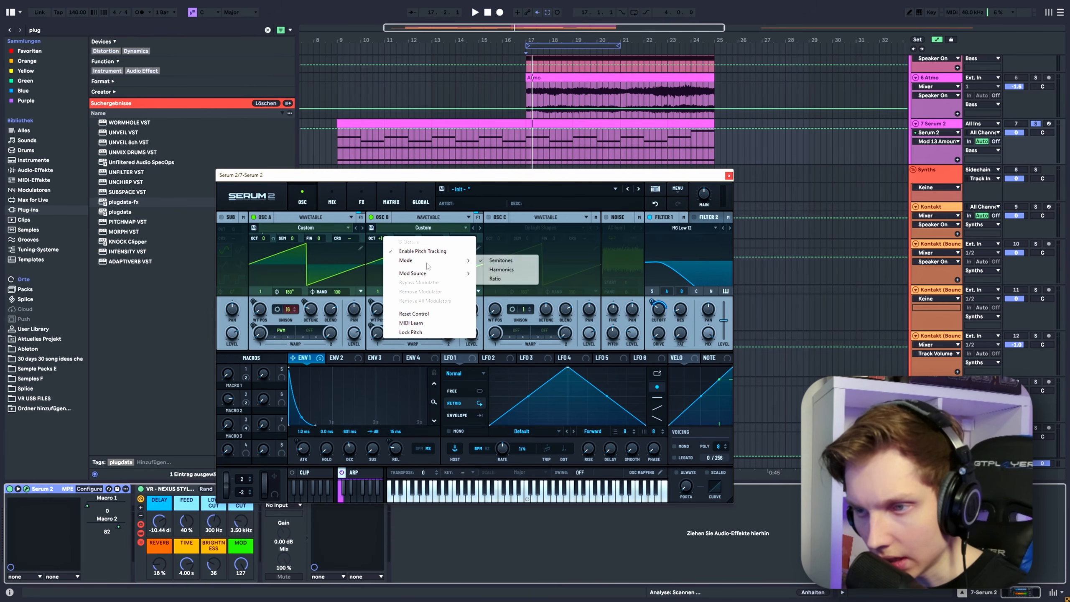
mouse_move(502, 294)
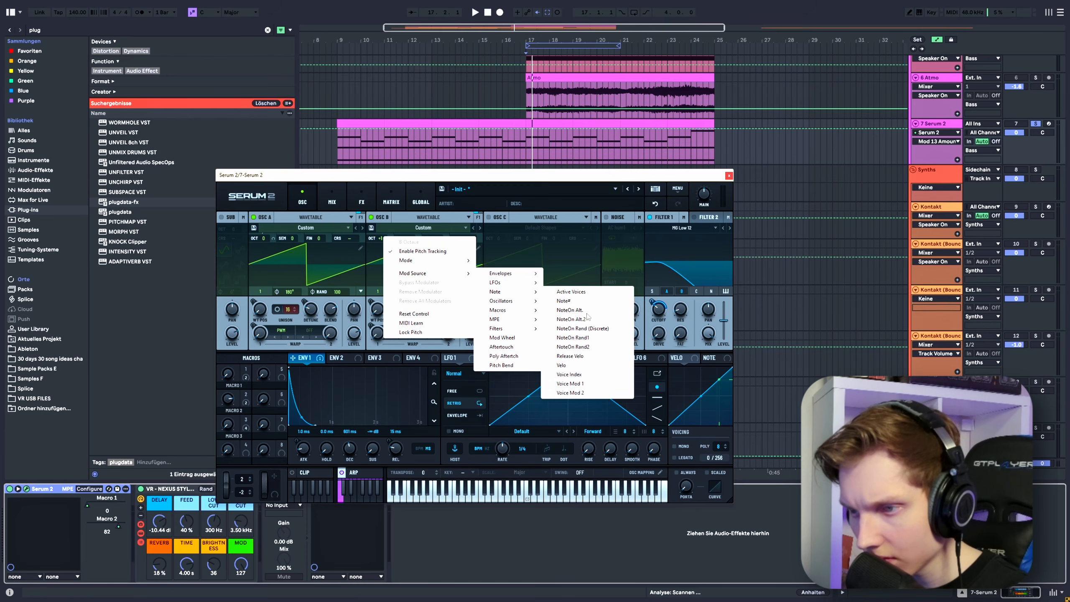
left_click(597, 332)
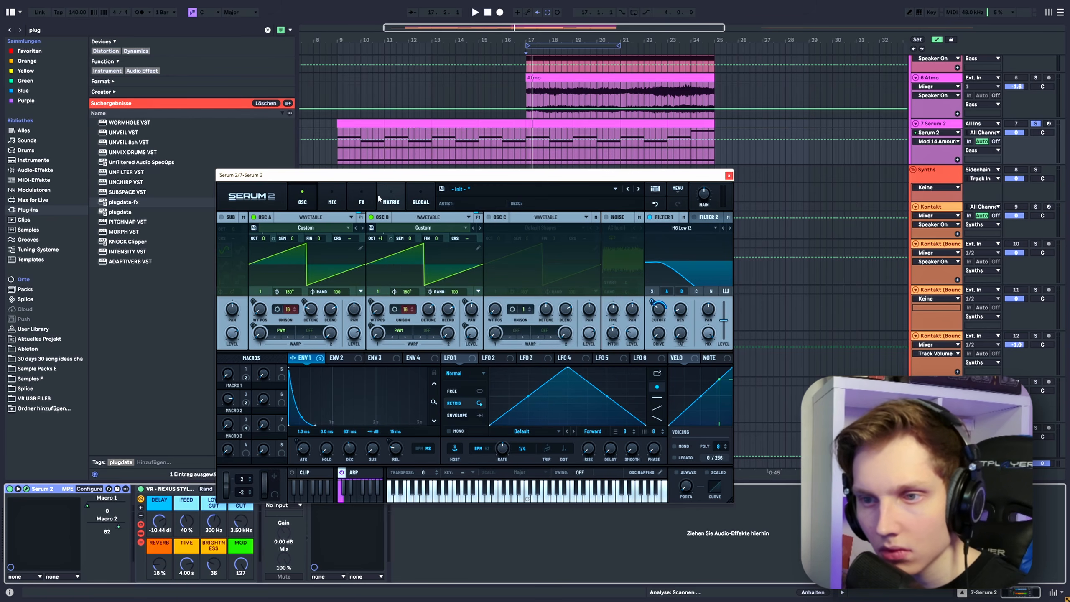
Reduce the A Octave modulation amount, set Macro 3 as auxiliary source for A Octave and B Octave, and audition it.
left_click(390, 198)
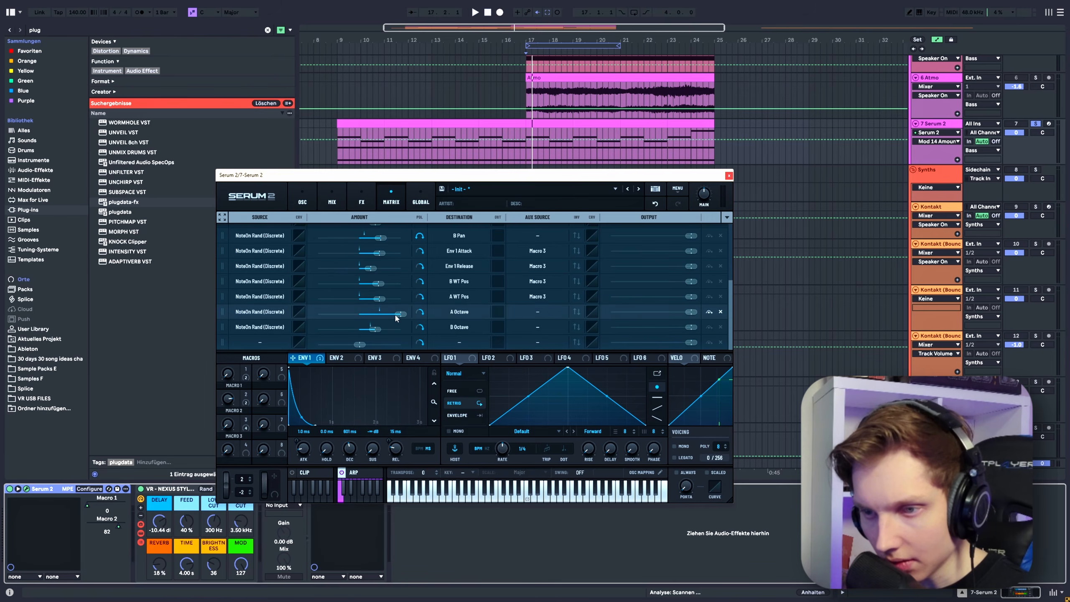
left_click_drag(396, 314, 368, 315)
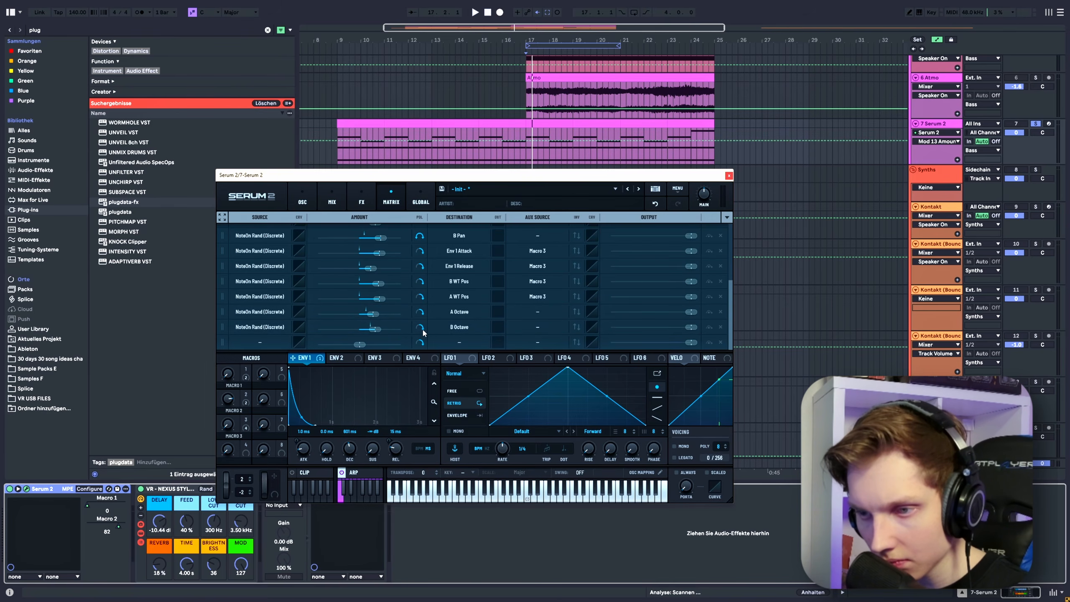
left_click(537, 327)
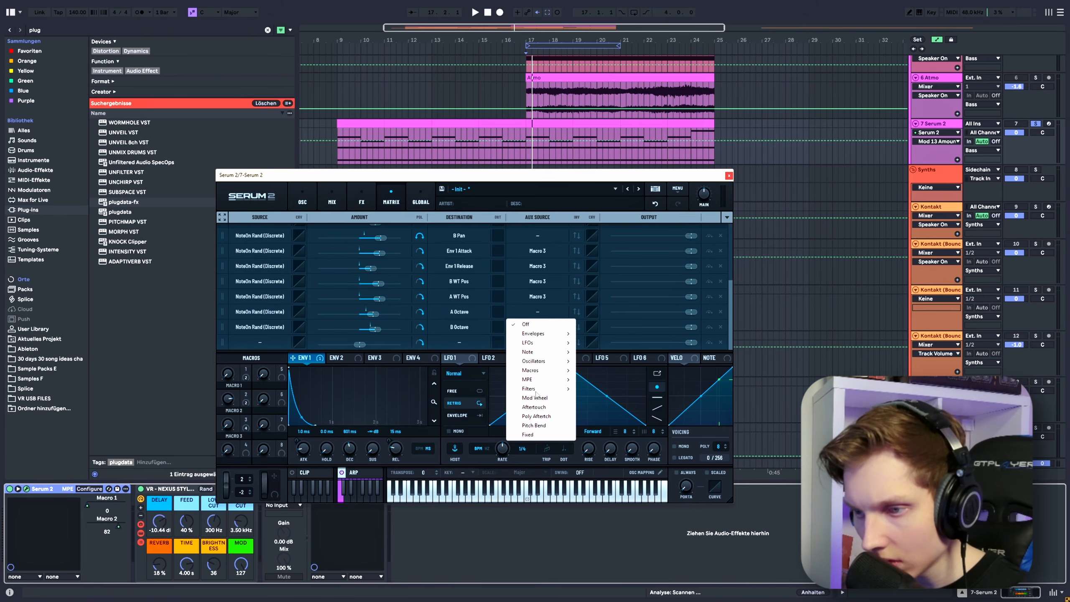
mouse_move(546, 370)
left_click(610, 393)
left_click(537, 327)
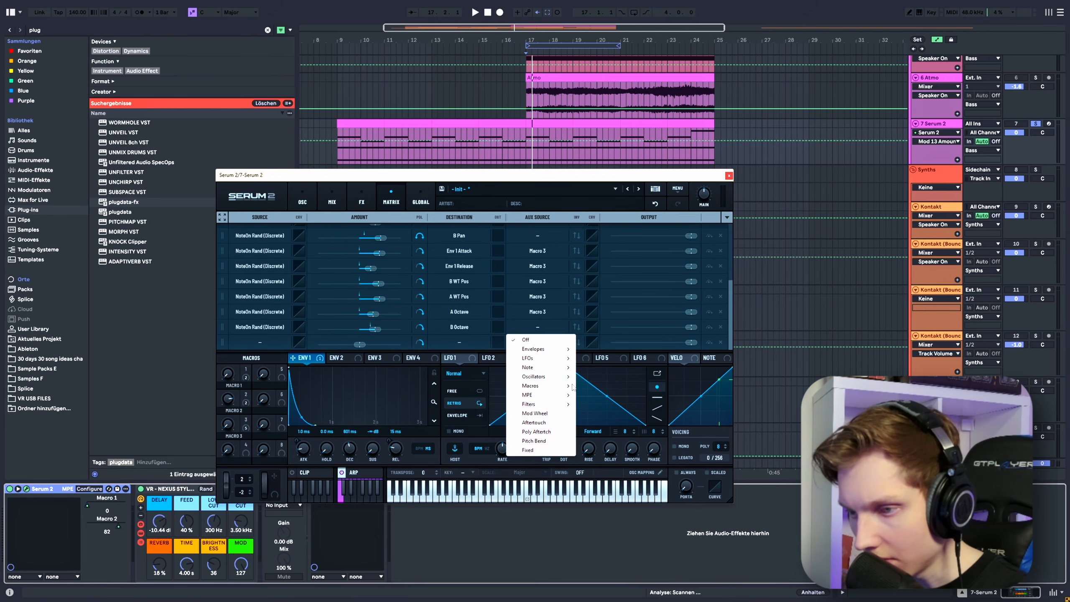
left_click(608, 403)
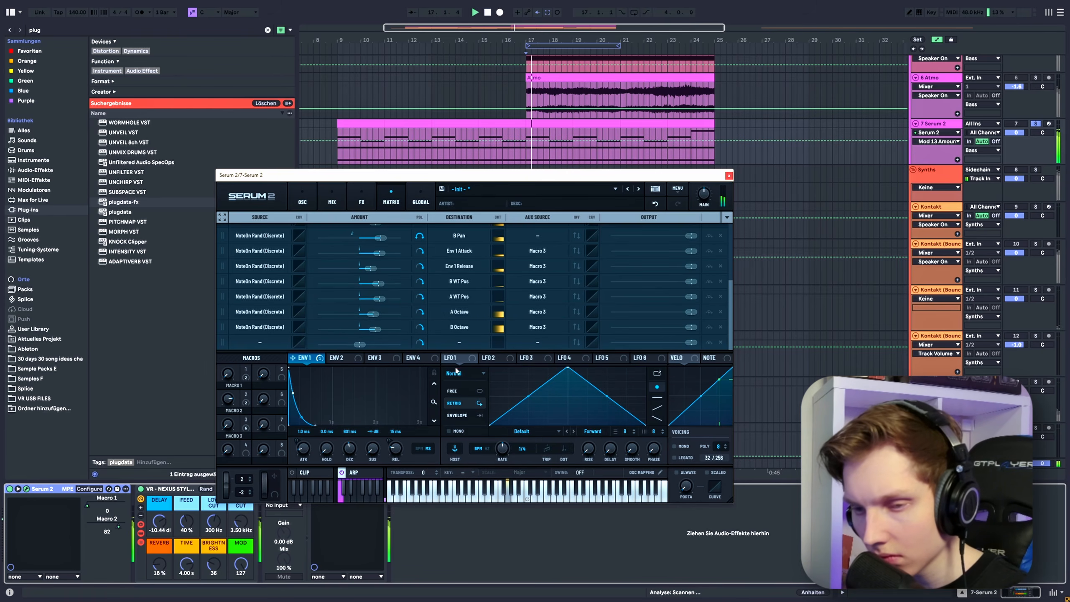
left_click(226, 453)
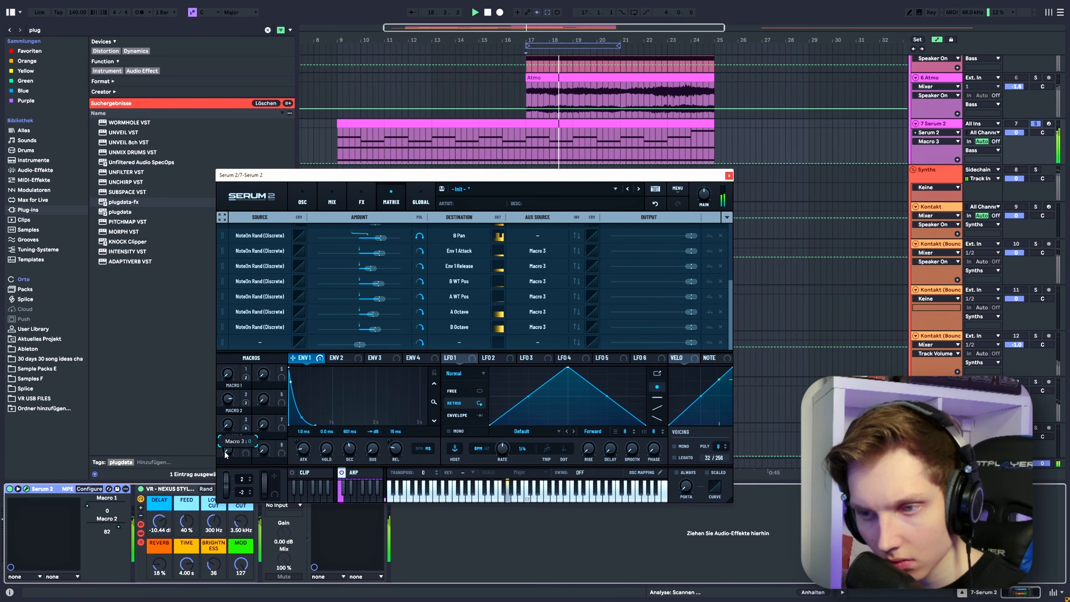
left_click_drag(227, 424, 238, 402)
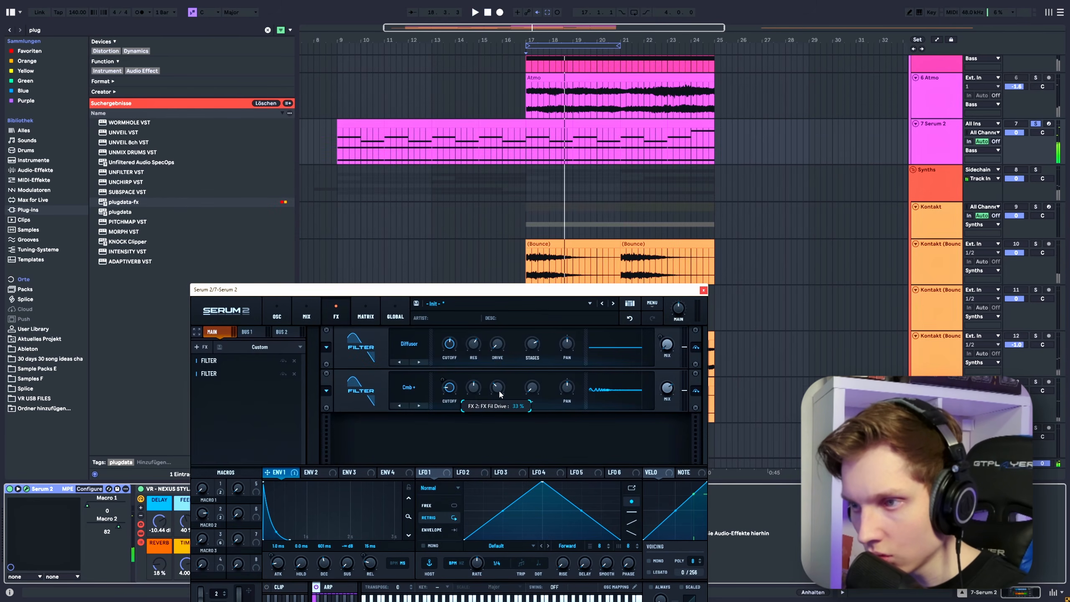
Show the automation lanes and assign Macro 4 to the drive of the second FX filter (Comb), auditioning it in the loop.
key("a")
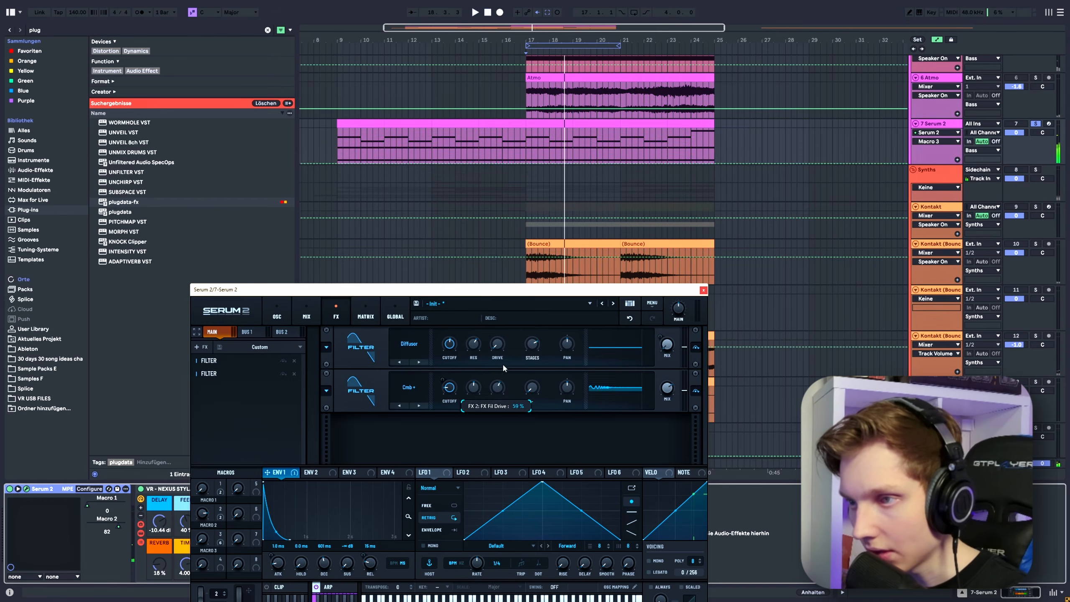
right_click(497, 390)
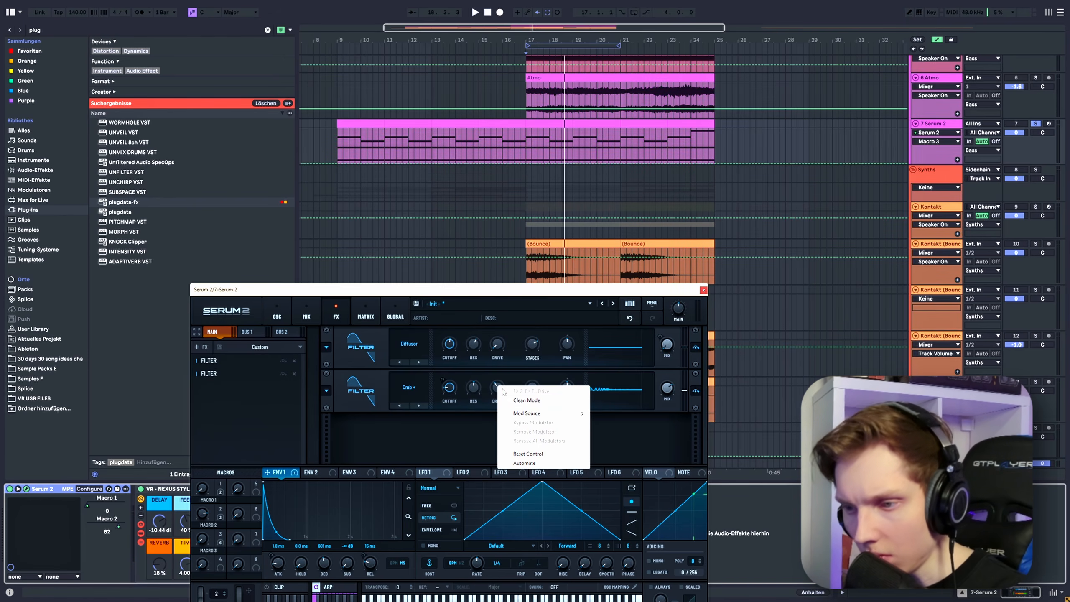
mouse_move(530, 413)
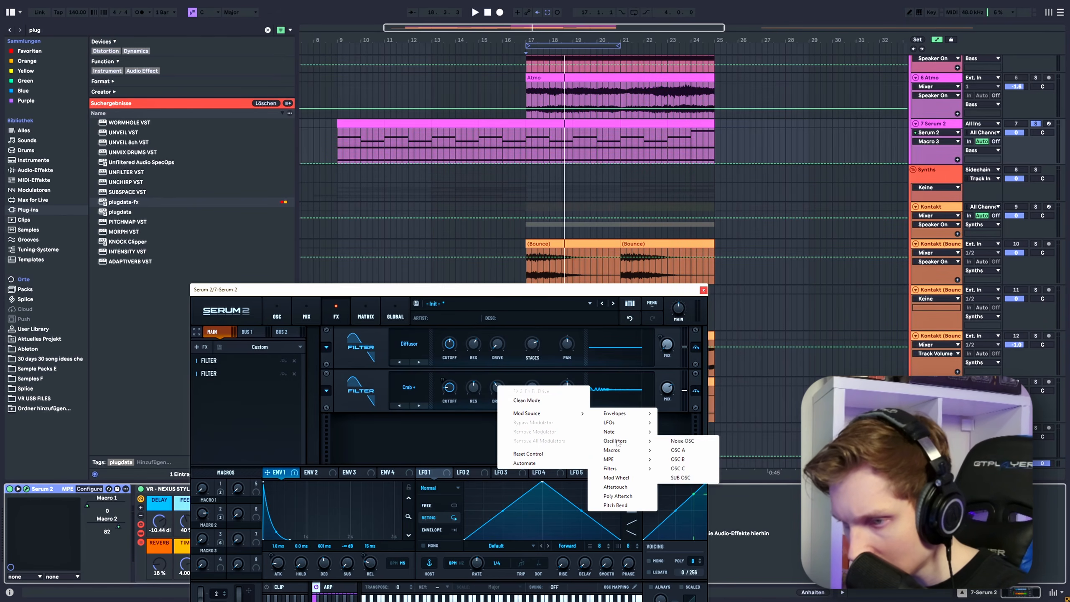
left_click(458, 428)
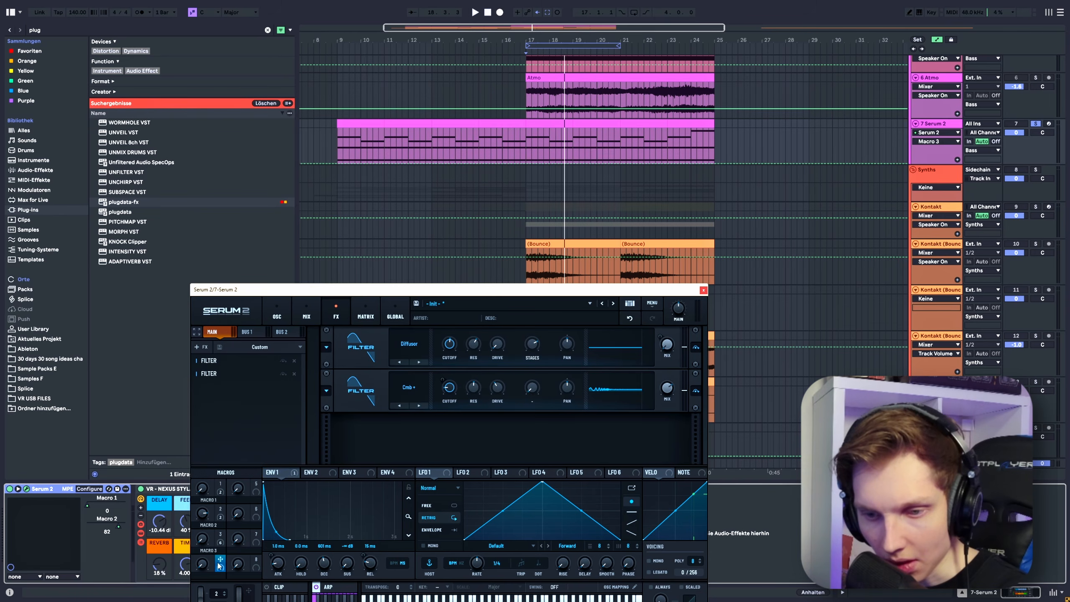
left_click_drag(500, 399, 498, 389)
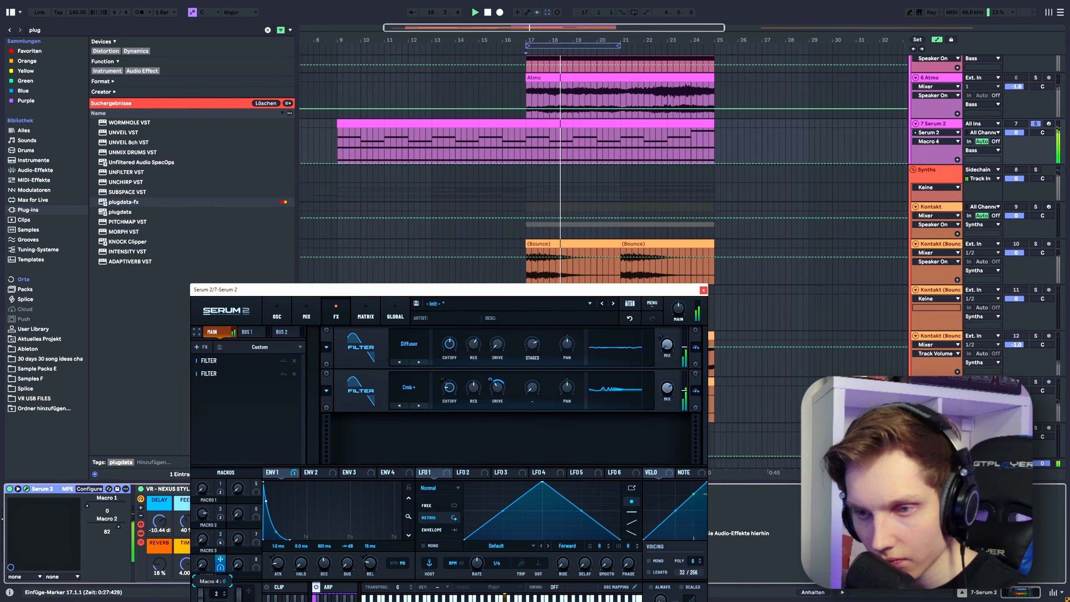
key("space")
Add a Convolve effect after the two FX filters and load the factory Large Hall impulse from the Long category.
left_click(203, 347)
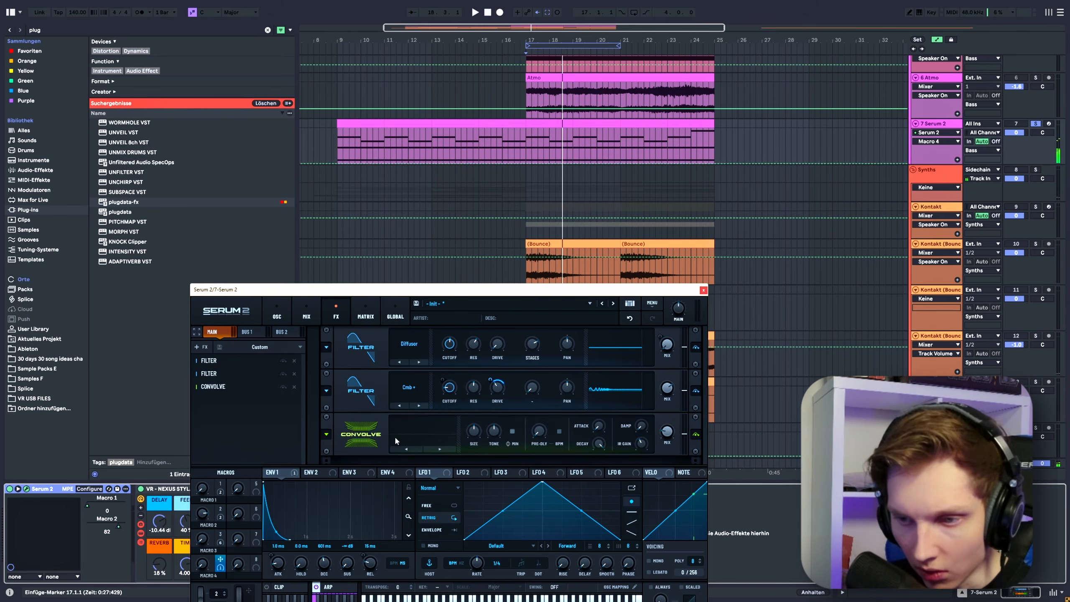
left_click(395, 441)
mouse_move(423, 454)
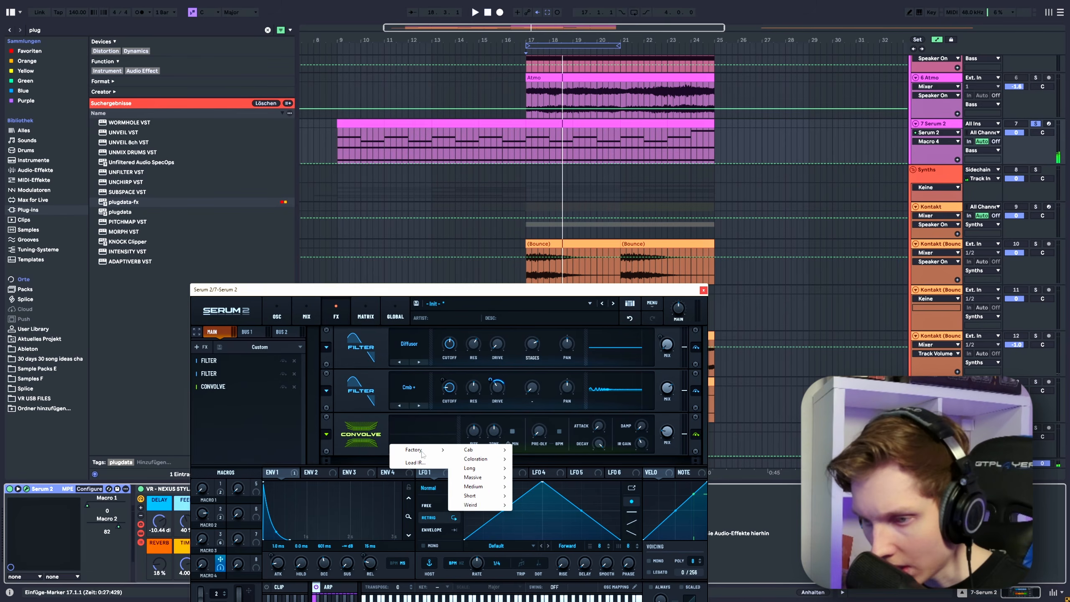
mouse_move(481, 467)
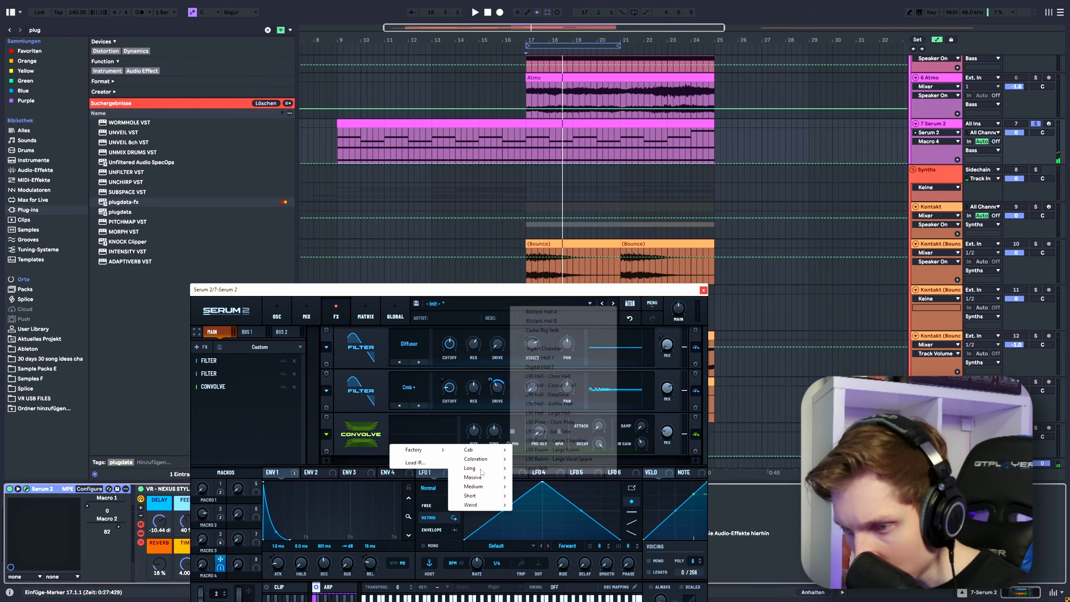
left_click(567, 412)
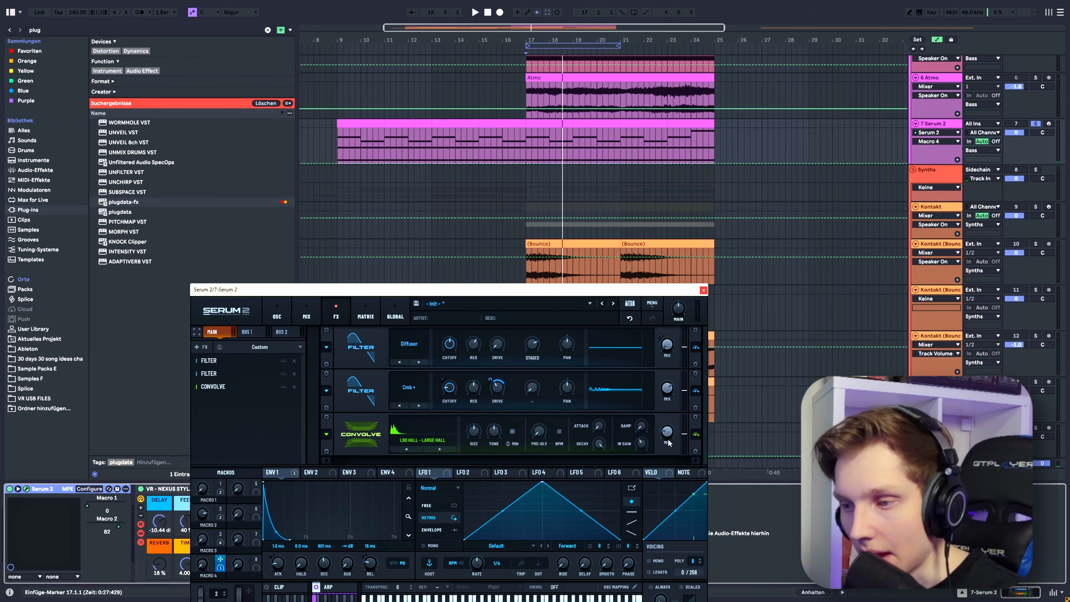
Assign Macro 4 to the Convolve mix, audition its range and switch the impulse to Crystal Hall.
key("space")
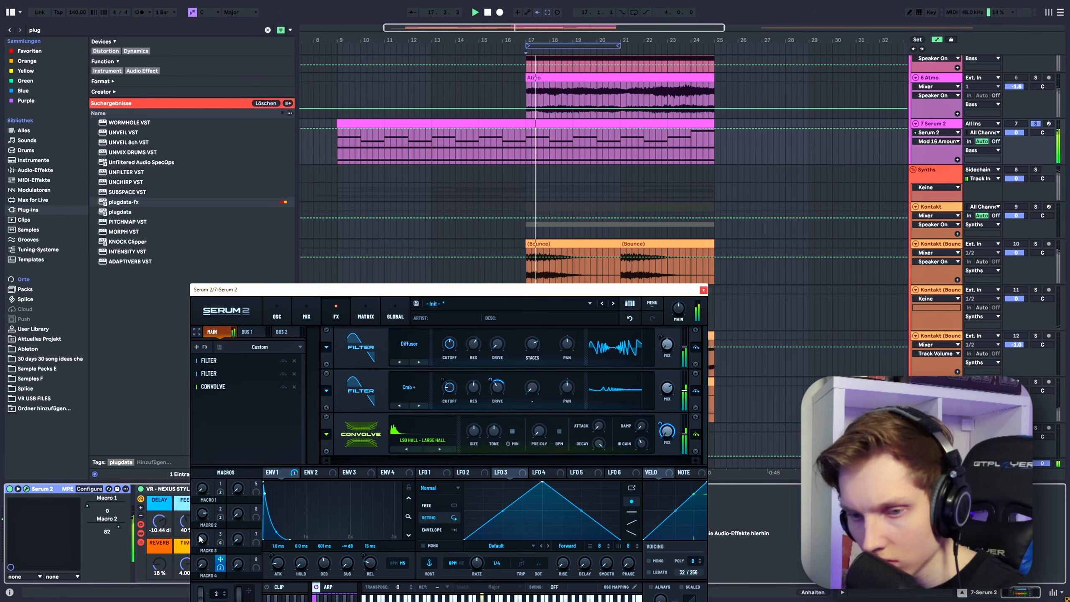
left_click_drag(203, 564, 216, 600)
left_click_drag(220, 563, 655, 442)
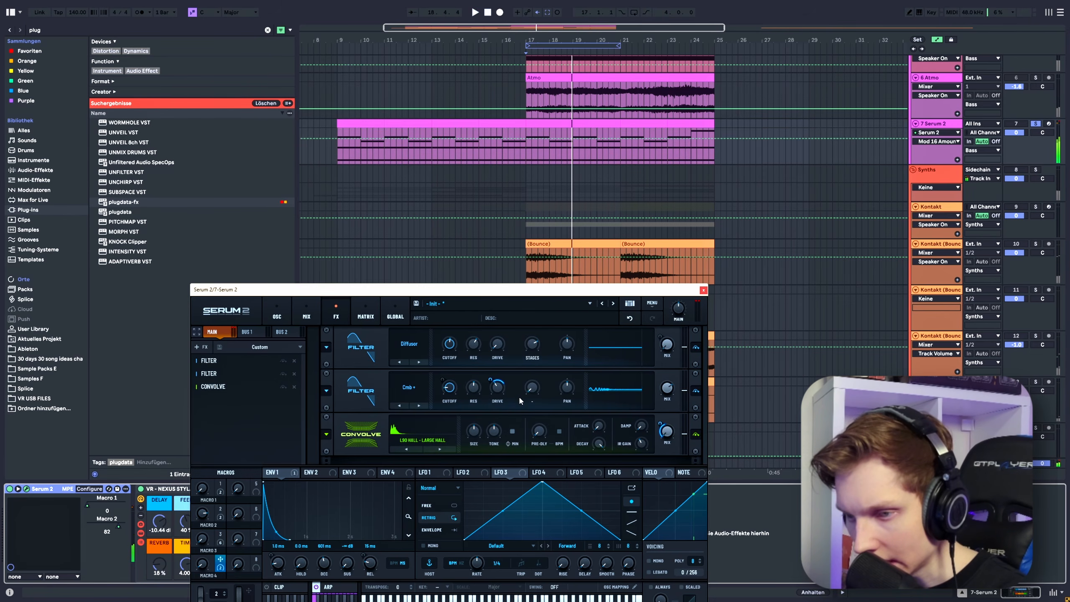
left_click_drag(490, 380, 493, 390)
left_click_drag(660, 422, 662, 426)
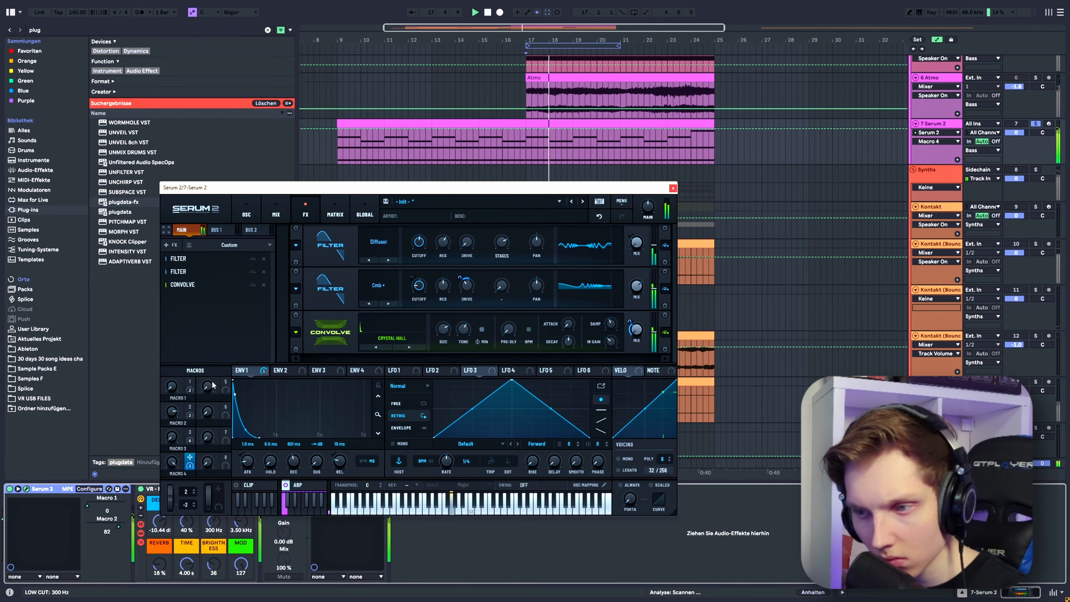
Adjust the Convolve attack and decay while auditioning the loop.
key("space")
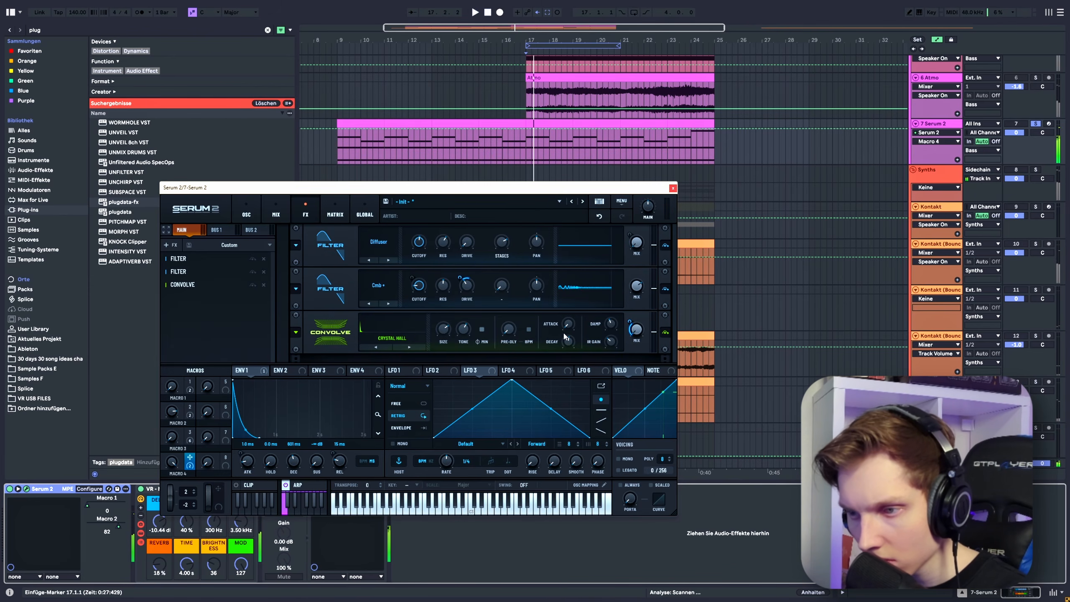
left_click_drag(565, 337, 572, 323)
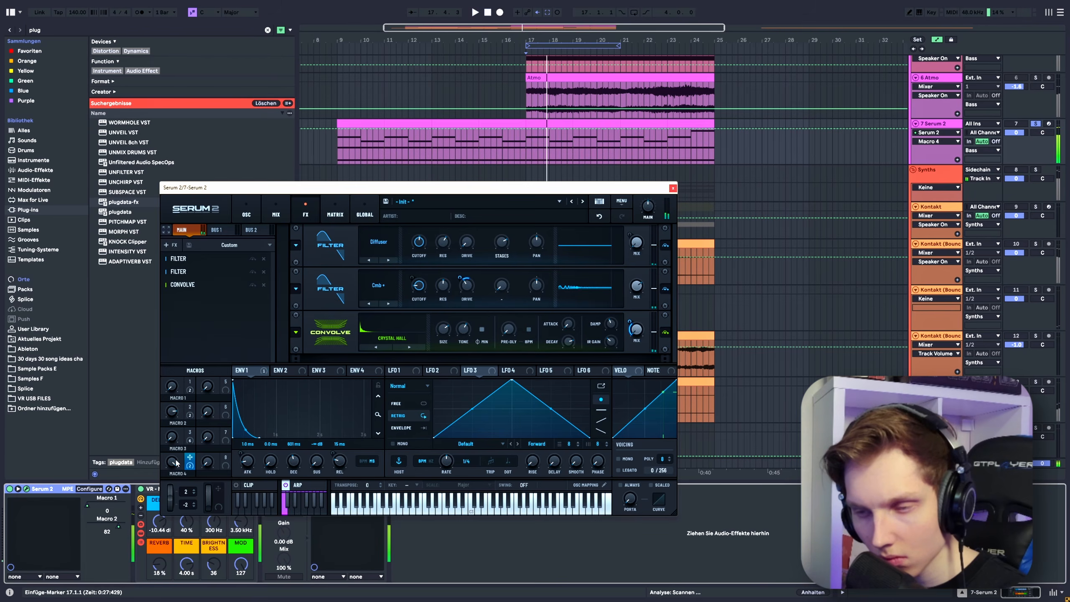
key("space")
key("space")
left_click_drag(567, 324, 567, 311)
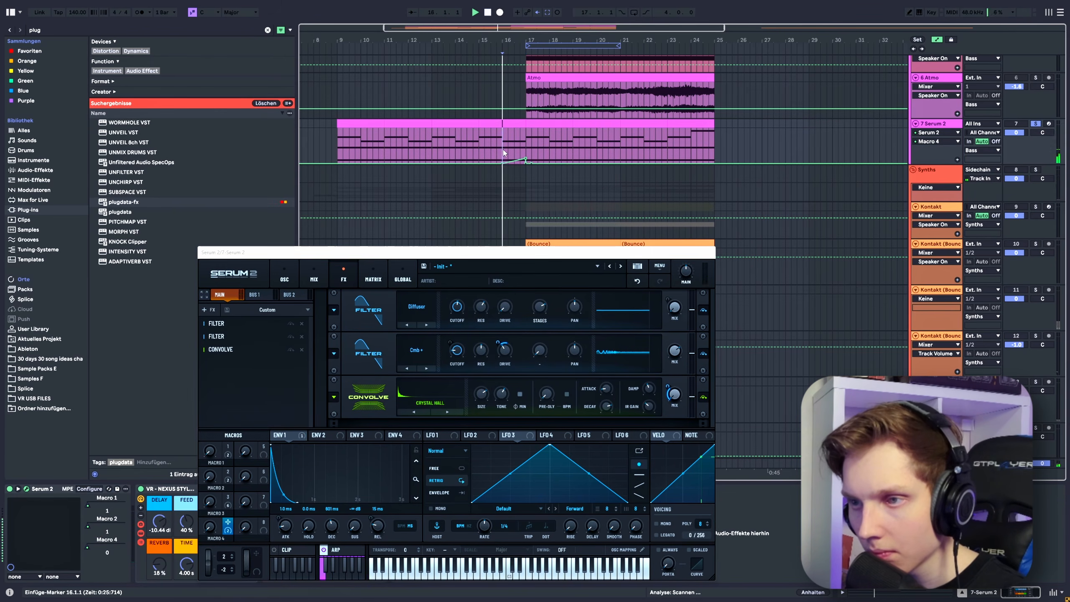
Draw Macro 4 automation on track 7 ramping up from bar 16 to 17 and bar 23 to 25, and unsolo the track.
left_click_drag(503, 160, 720, 136)
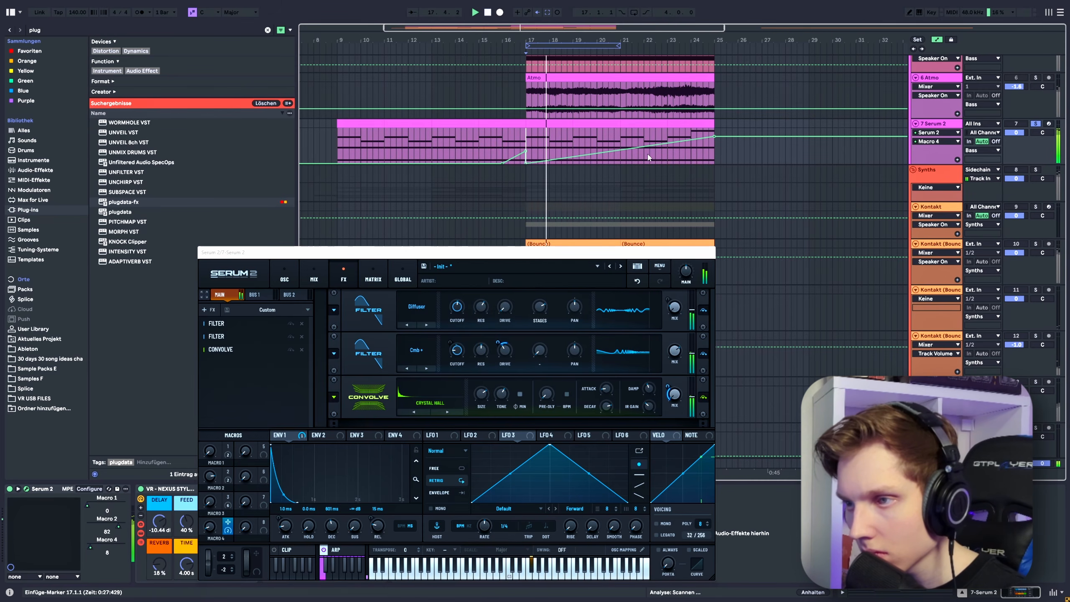
left_click_drag(653, 143, 668, 162)
left_click(1035, 123)
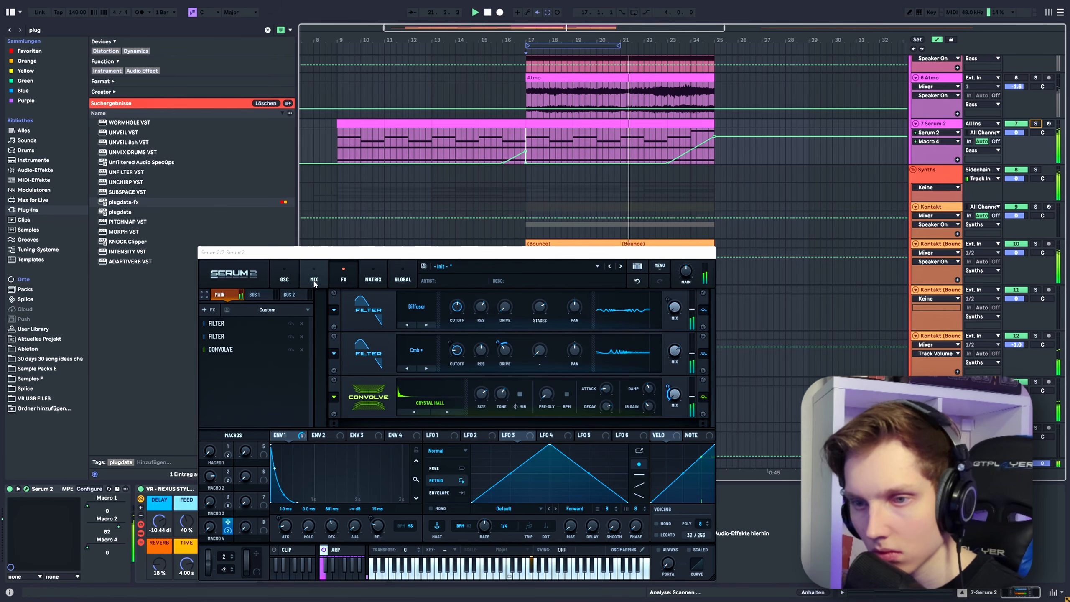
left_click(286, 278)
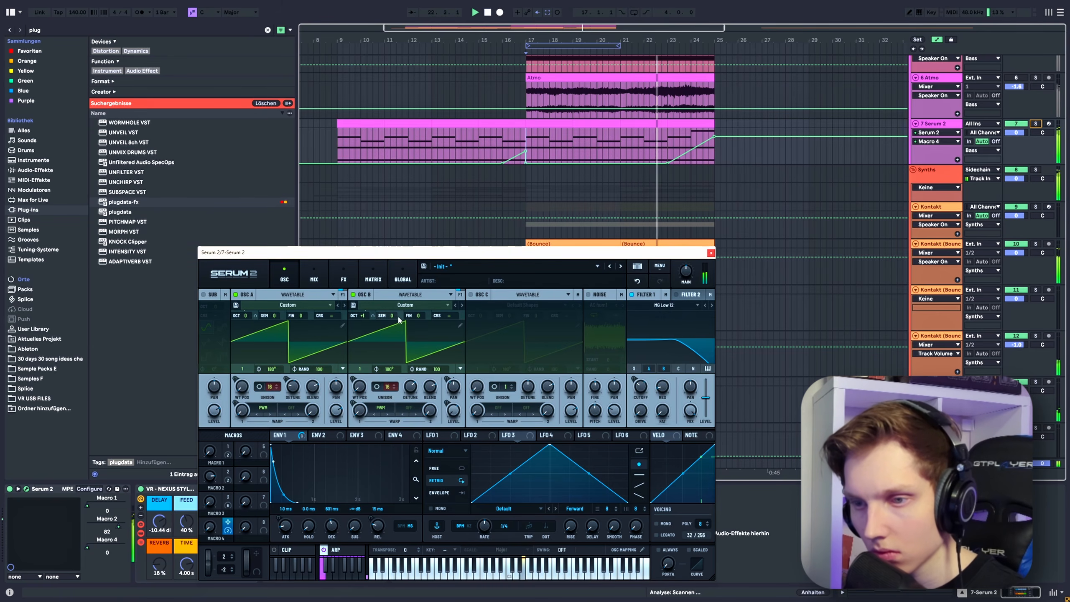
left_click(344, 279)
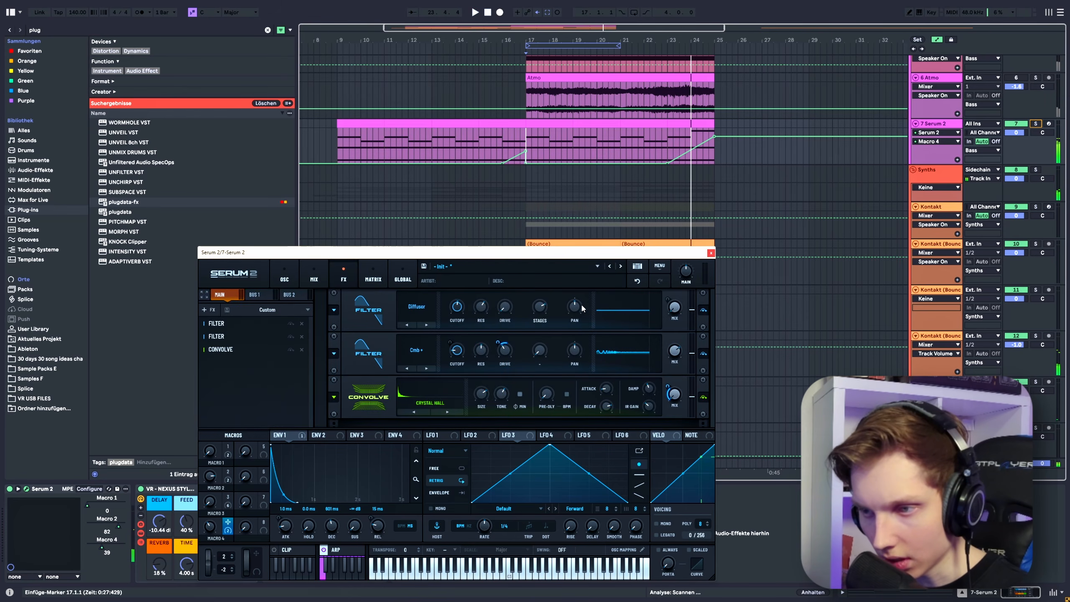
key("space")
key("space")
Try raising the random modulation of the FX 1 filter wet amount to 100% in the modulation matrix, and undo it.
left_click(373, 277)
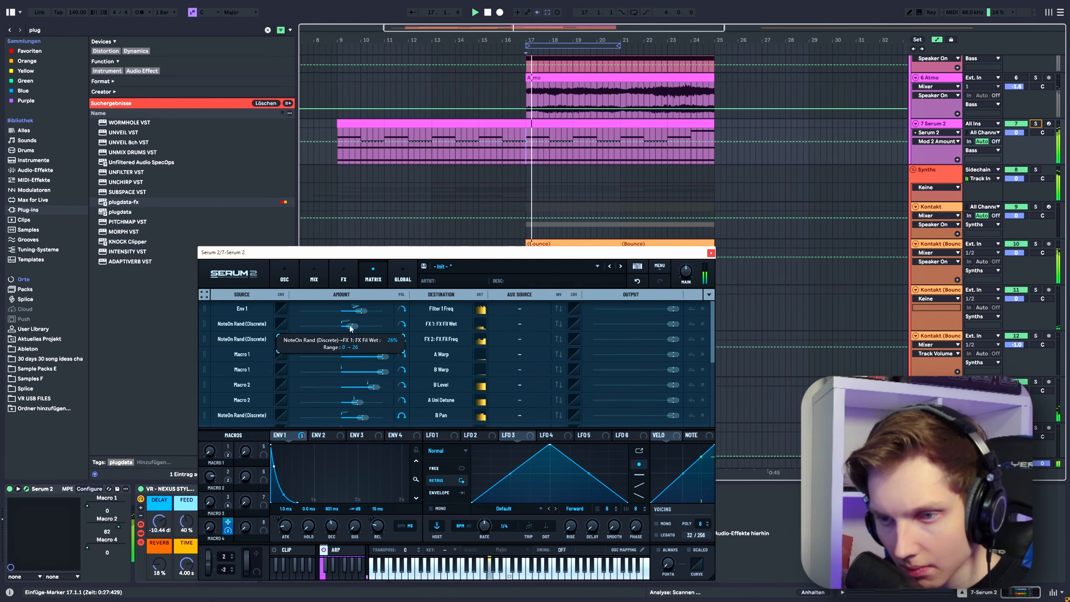
left_click_drag(350, 328, 411, 321)
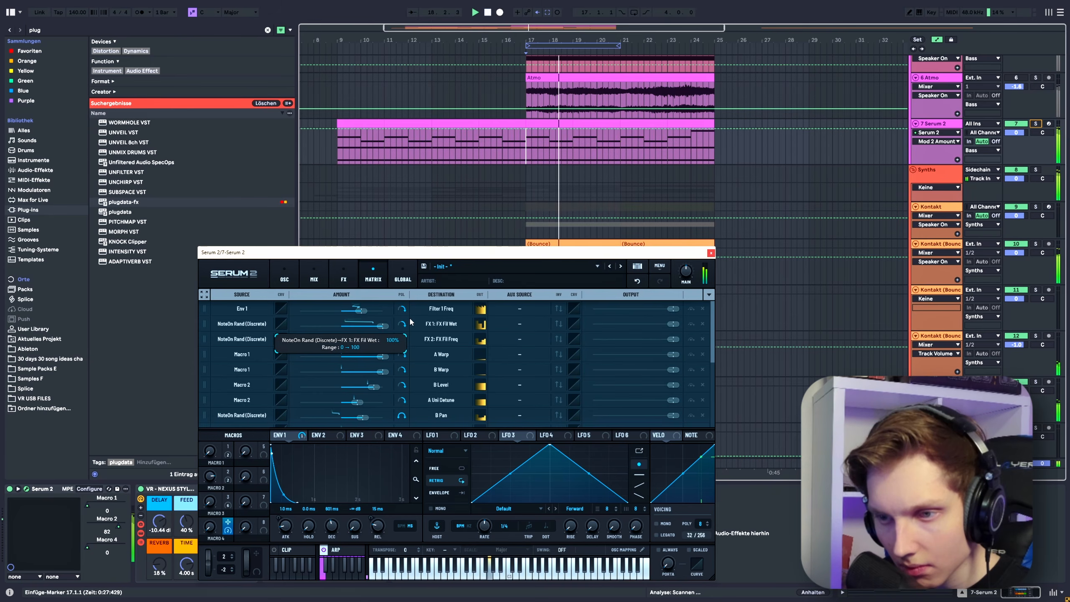
key("ctrl+z")
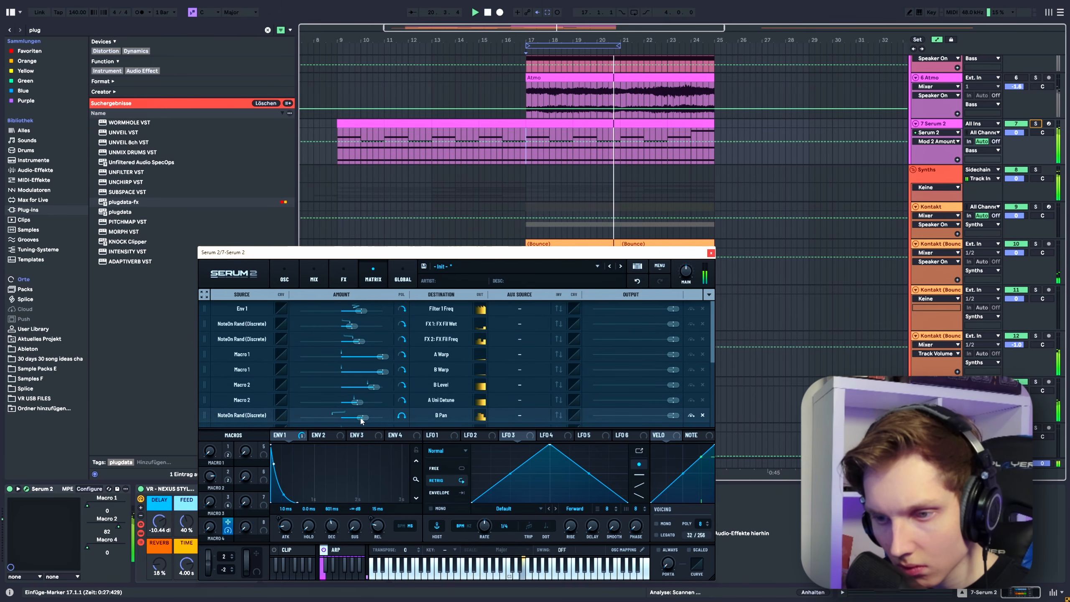
Reduce the random modulation amount on B Pan in the modulation matrix and close the instrument window.
scroll(361, 405, "down", 3)
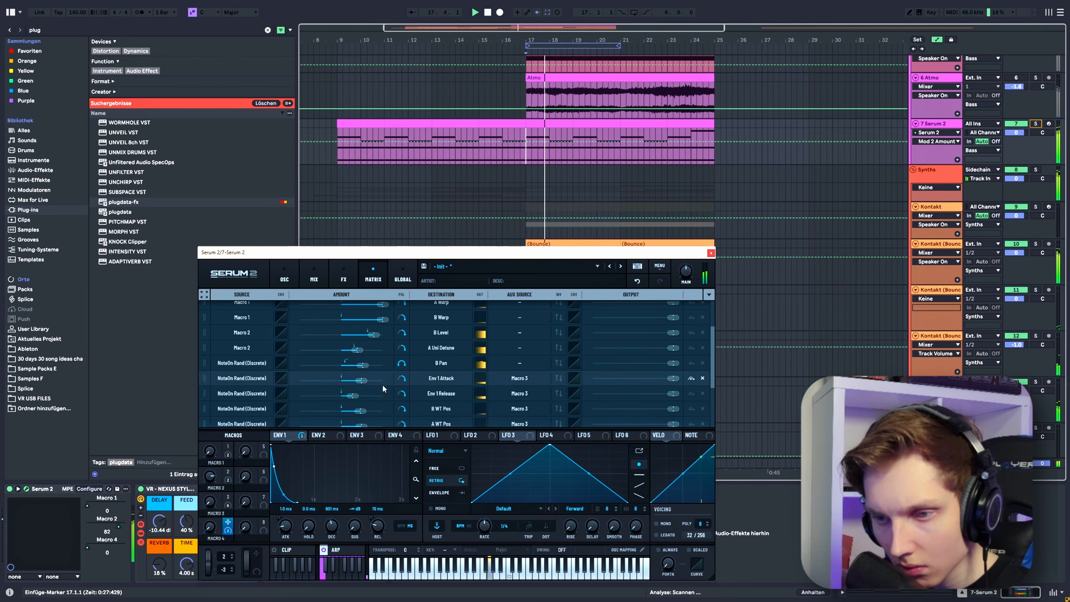
left_click_drag(363, 371, 351, 364)
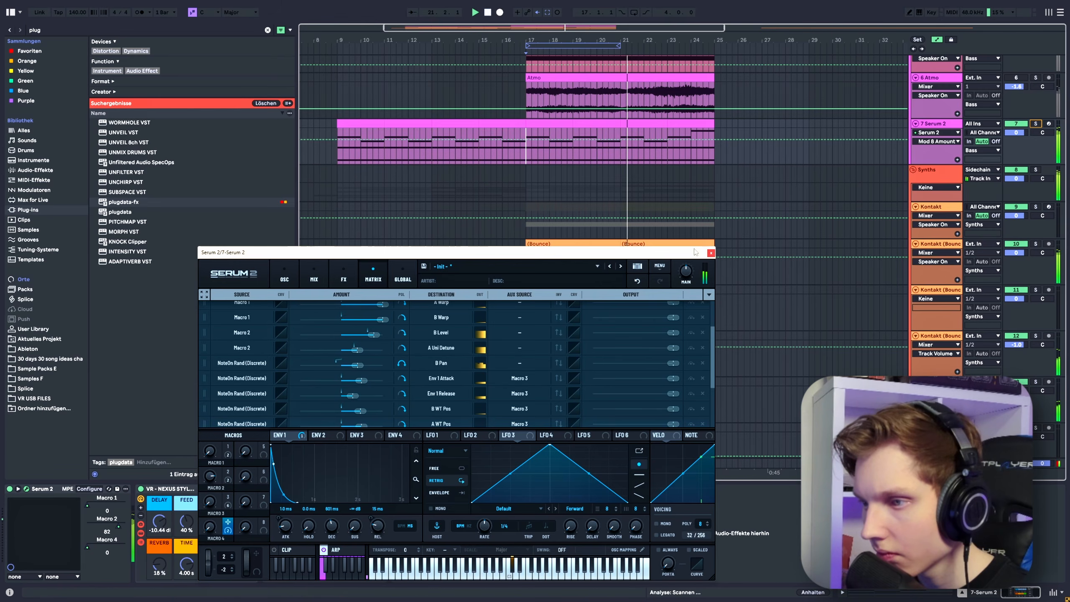
left_click(710, 253)
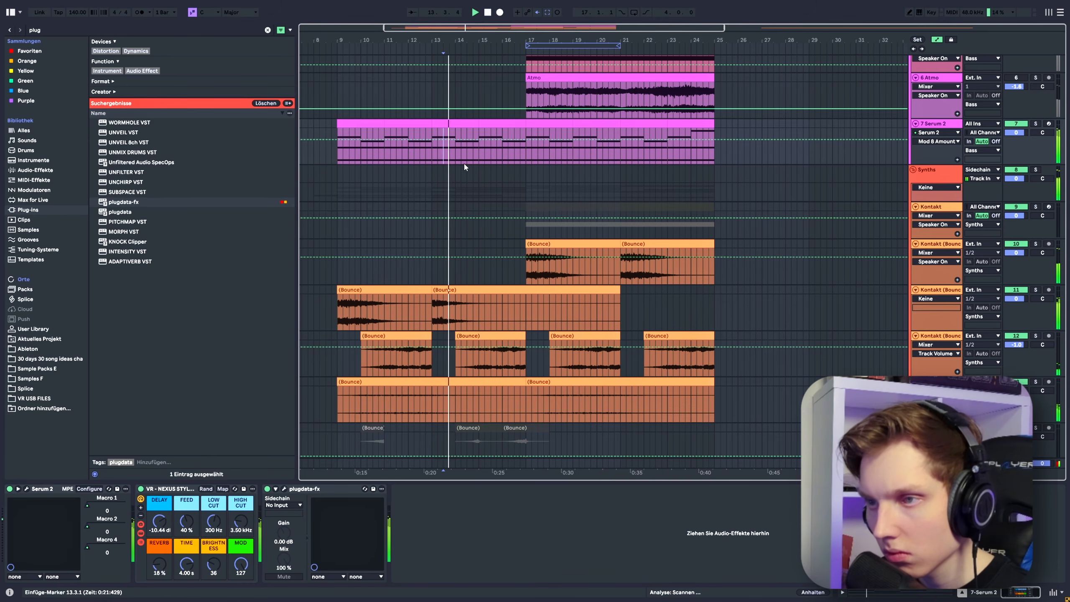
Play the arrangement from bar 9 and reopen the track 7 Serum 2 instrument in its oscillator view.
scroll(464, 169, "up", 3)
left_click(348, 225)
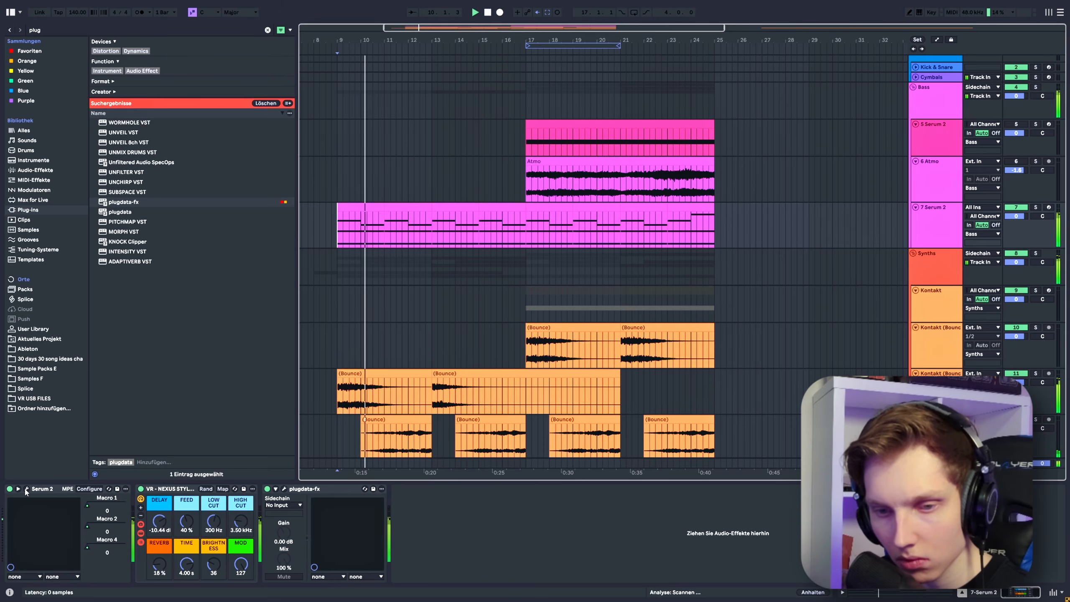
left_click(26, 489)
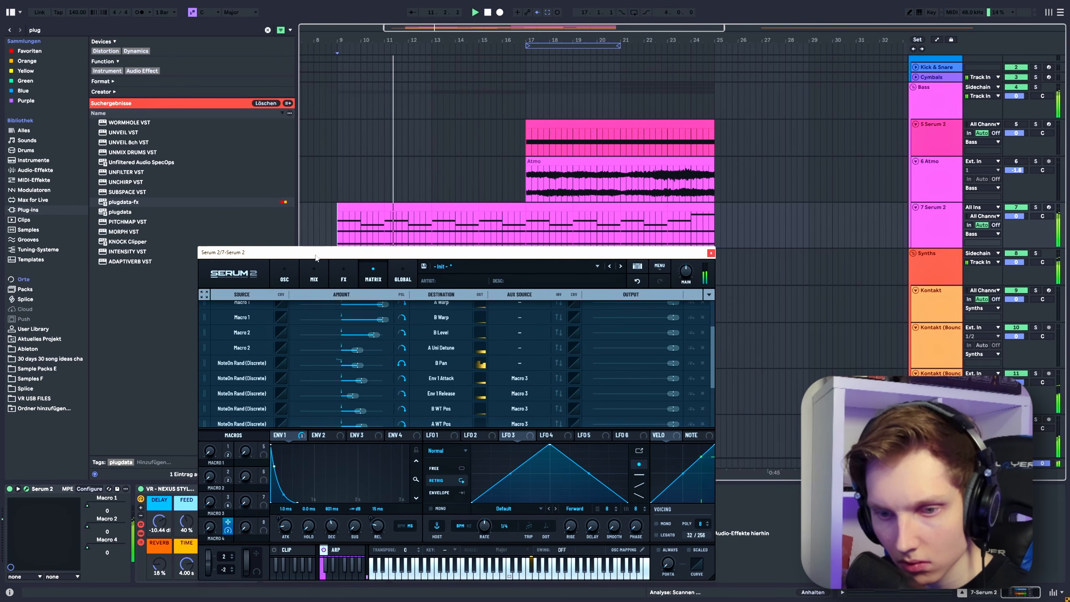
left_click(284, 276)
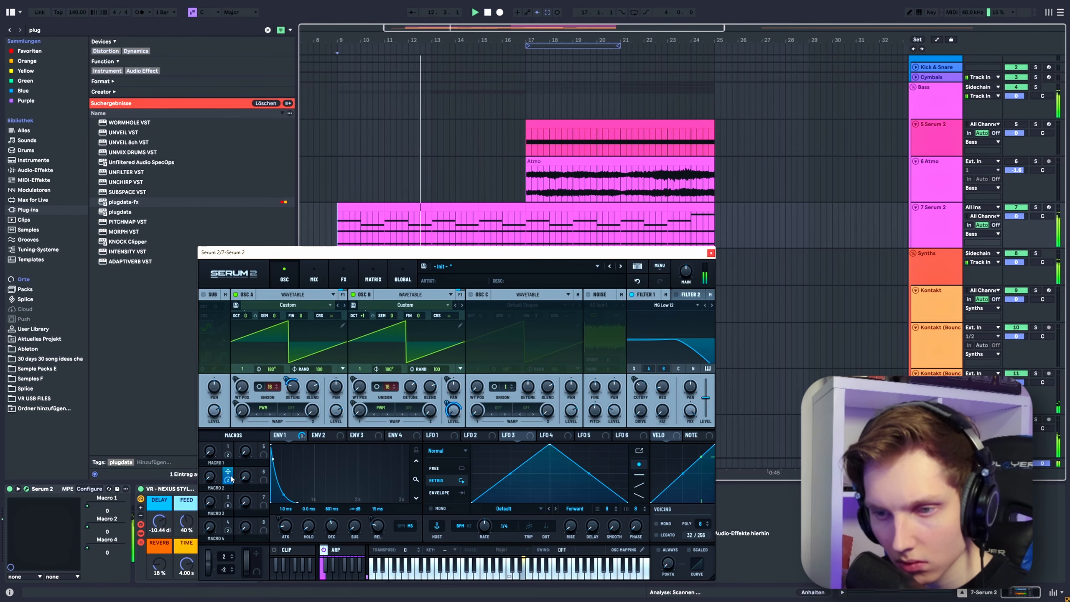
Play from bar 17, set Macro 2's modulation of the second FX filter's wet amount to 42%, and close the Serum 2 window.
left_click(343, 277)
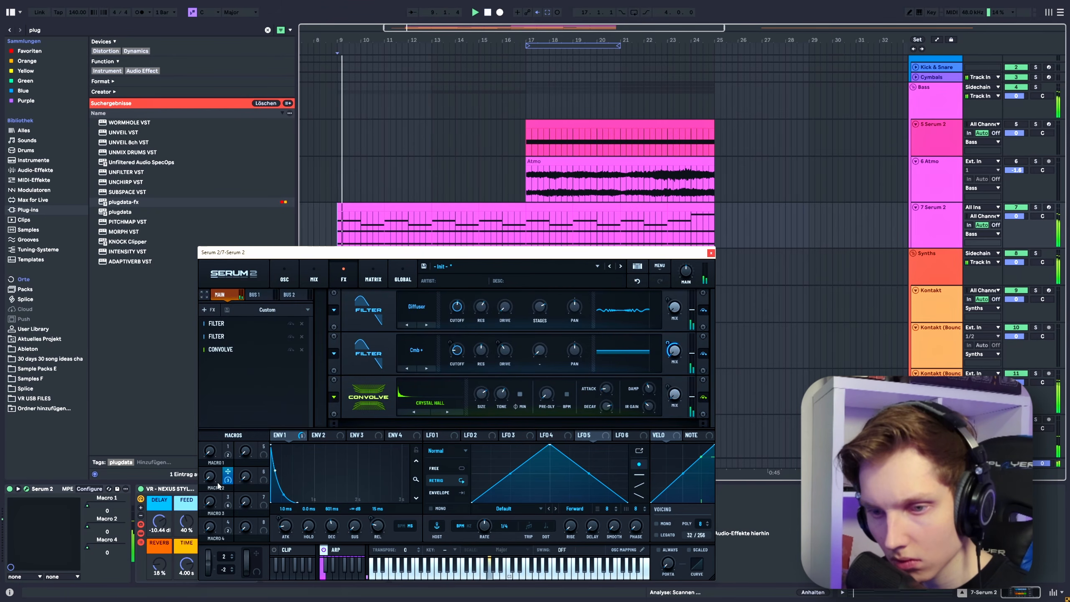
left_click(531, 234)
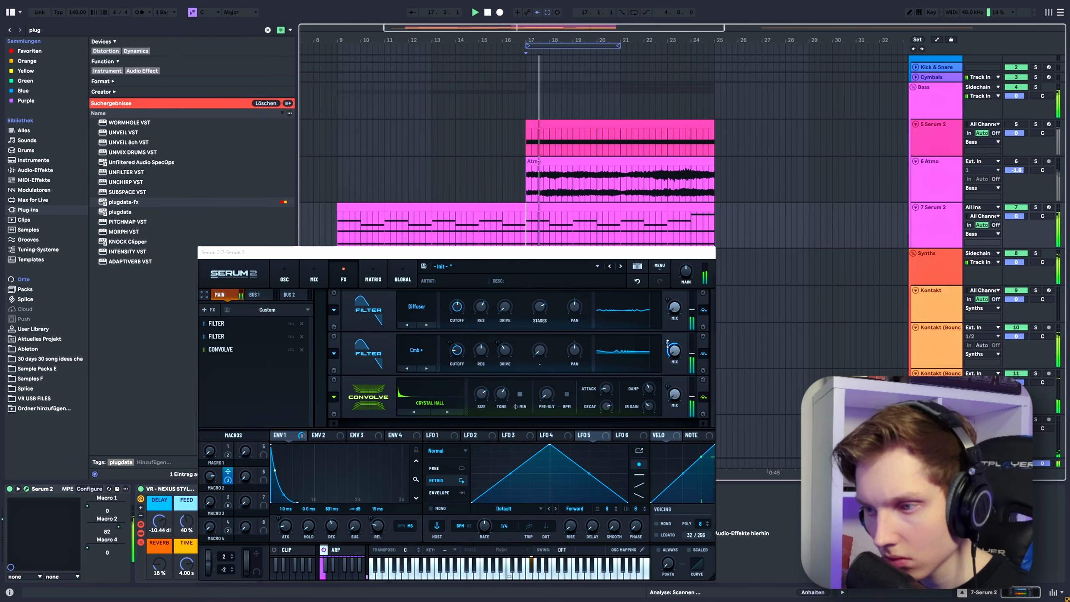
left_click(667, 346)
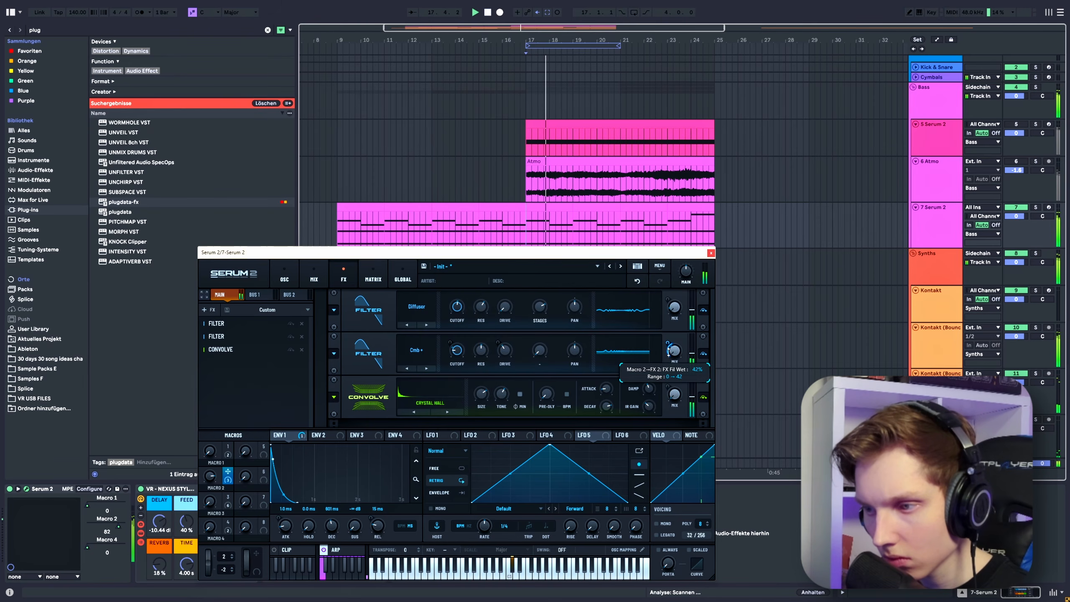
left_click(711, 254)
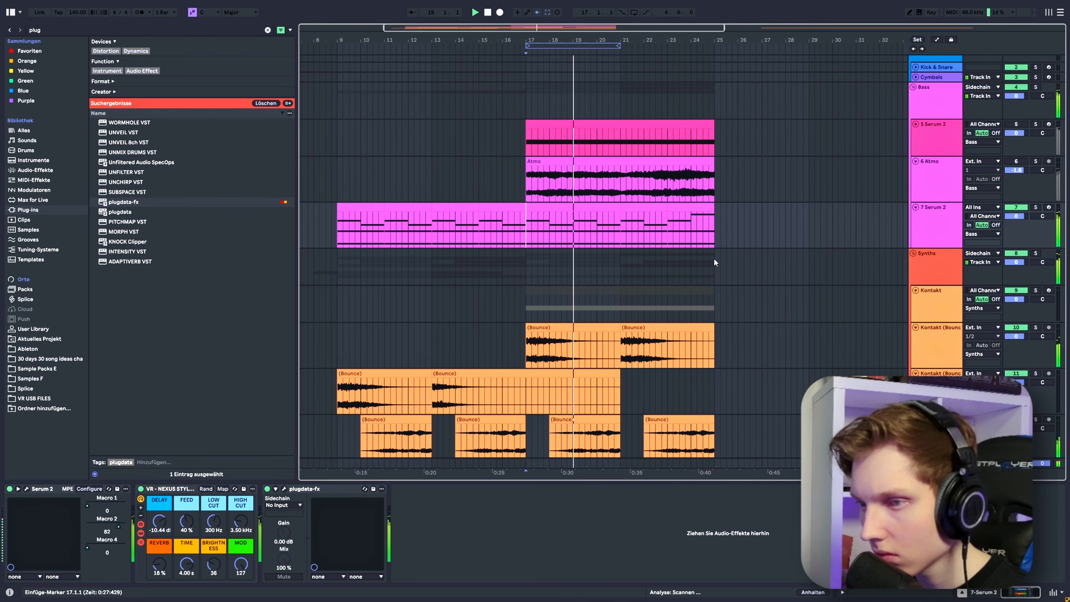
Clear the browser search and open the plugdata-fx compressor on track 7 to try its Target control during playback.
left_click(59, 31)
key("BackSpace")
key("BackSpace")
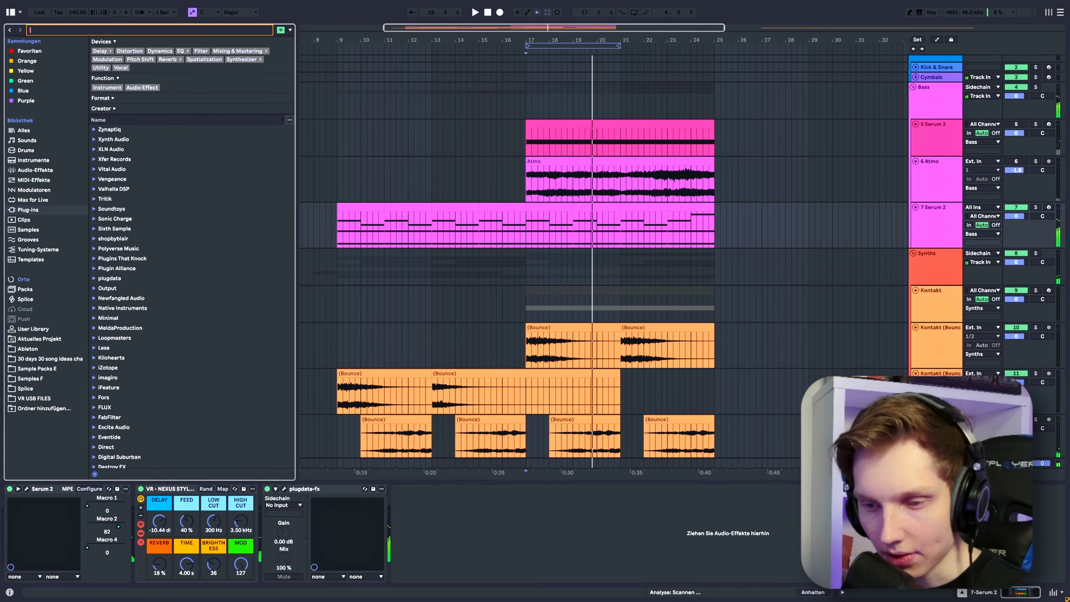
left_click(284, 489)
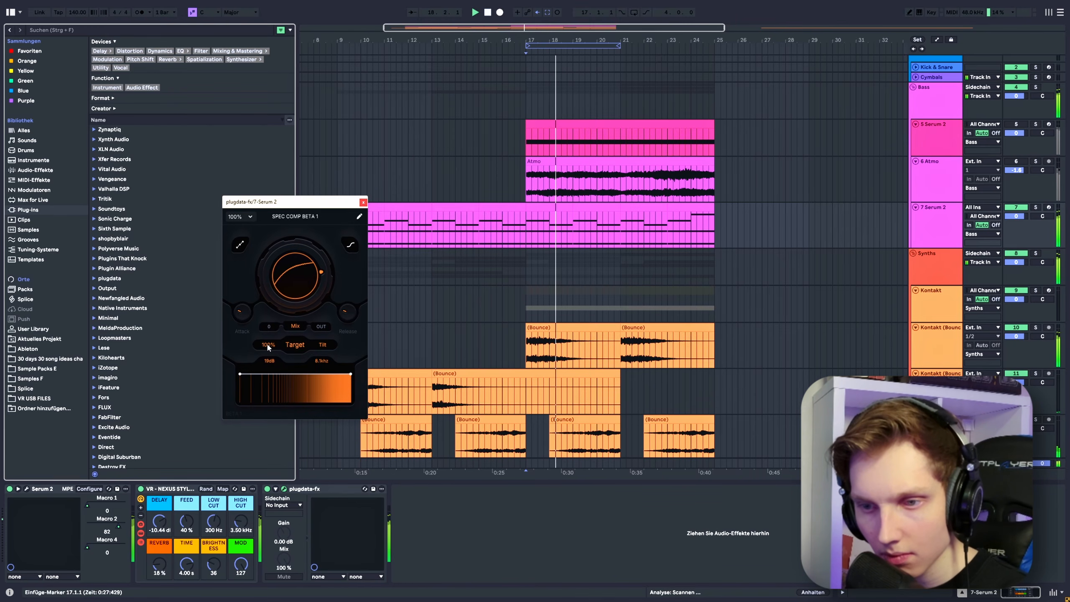
mouse_move(303, 346)
left_mouse_down()
mouse_move(306, 326)
mouse_move(302, 342)
left_mouse_up()
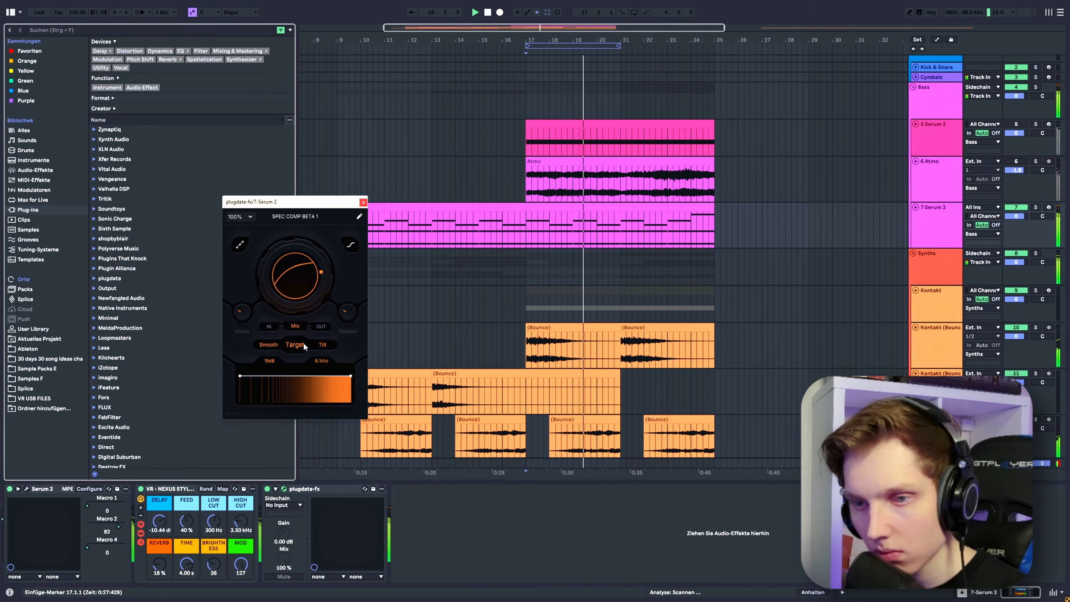
Search the browser for "eq" and insert EQ Eight directly after Serum 2 on track 7.
key("ctrl+f")
type("eq")
left_click(120, 61)
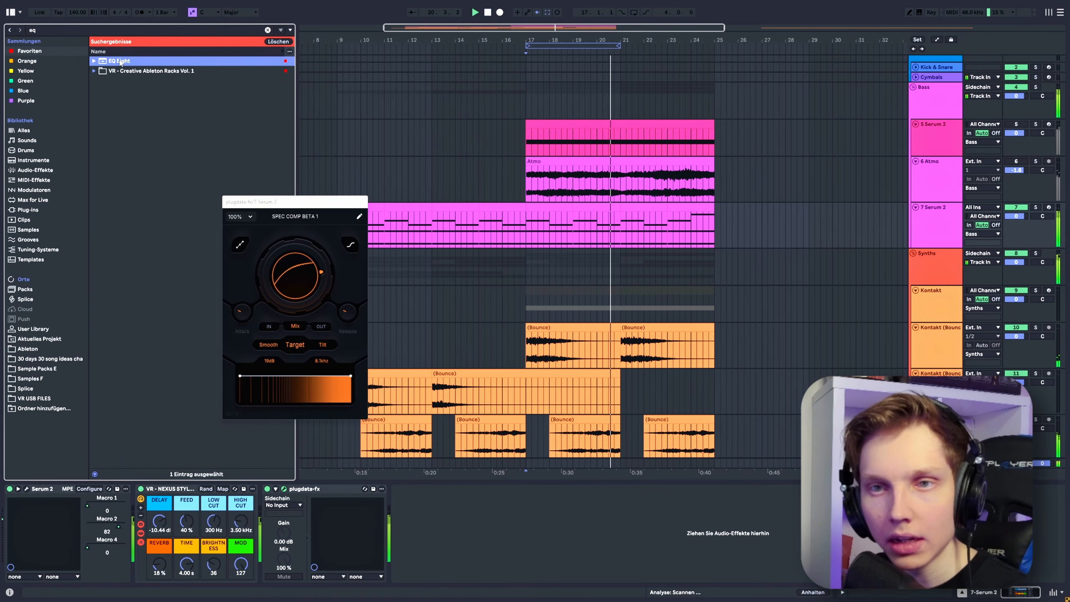
left_click_drag(302, 279, 139, 494)
During playback, raise the EQ Eight low-cut frequency and dip a second band by 3.10 dB at 267 Hz.
key("space")
left_click(171, 577)
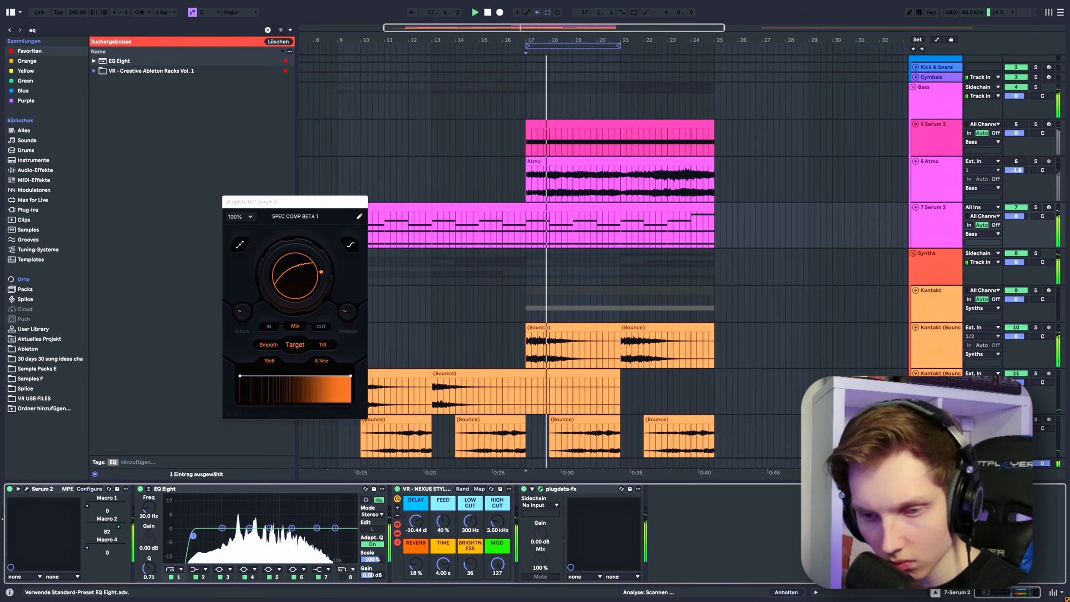
left_click_drag(193, 536, 247, 535)
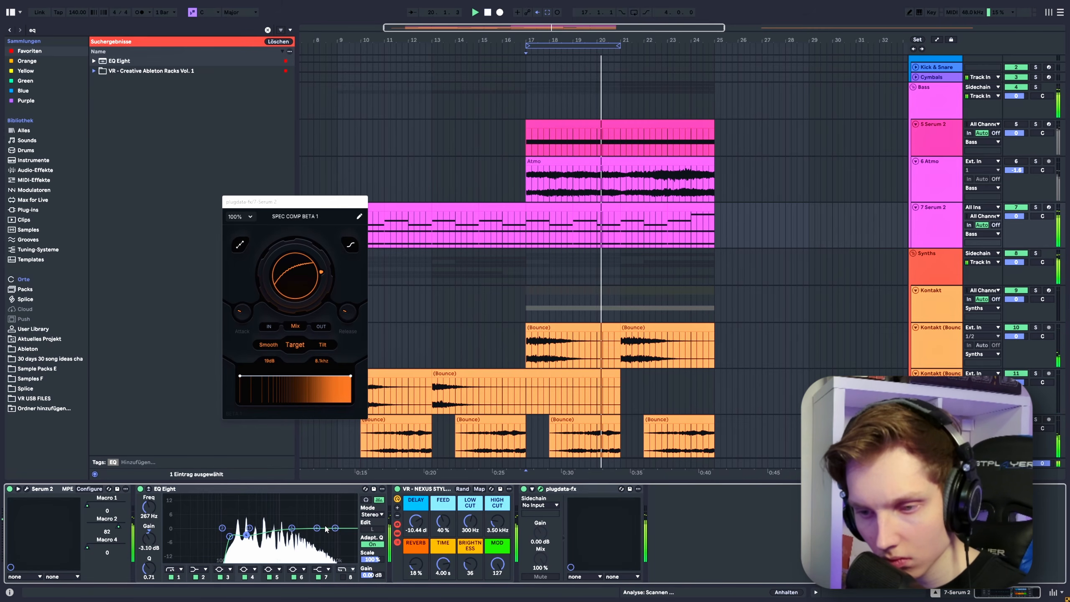
Search the User Library for "wide" and insert the VR - WIDE.adg rack before plugdata-fx on track 7.
left_click(27, 26)
type("wi")
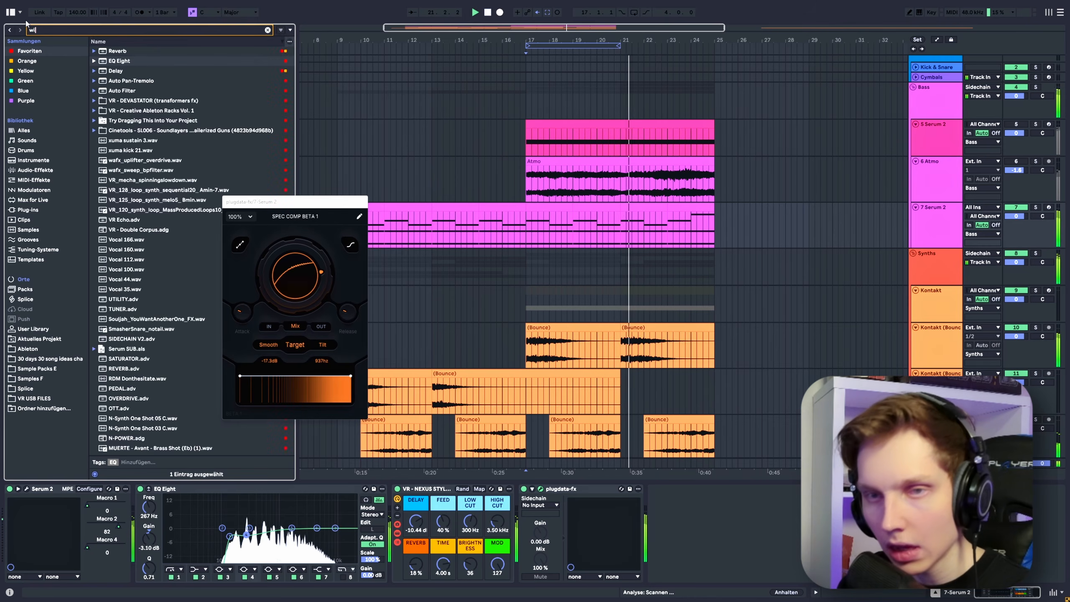
type("de")
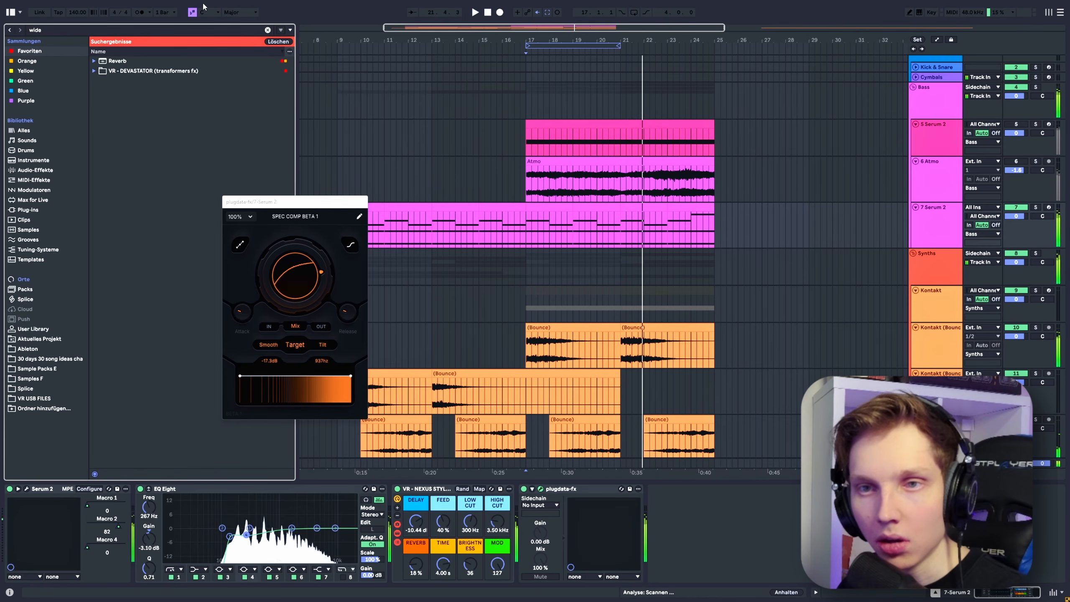
left_click(25, 328)
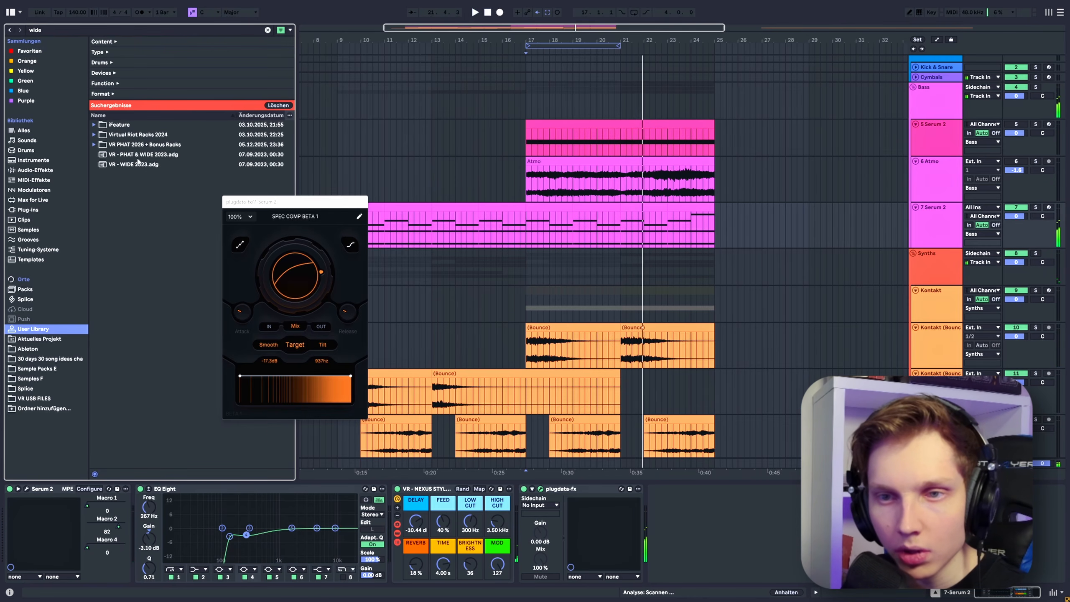
left_click(96, 144)
left_click(118, 157)
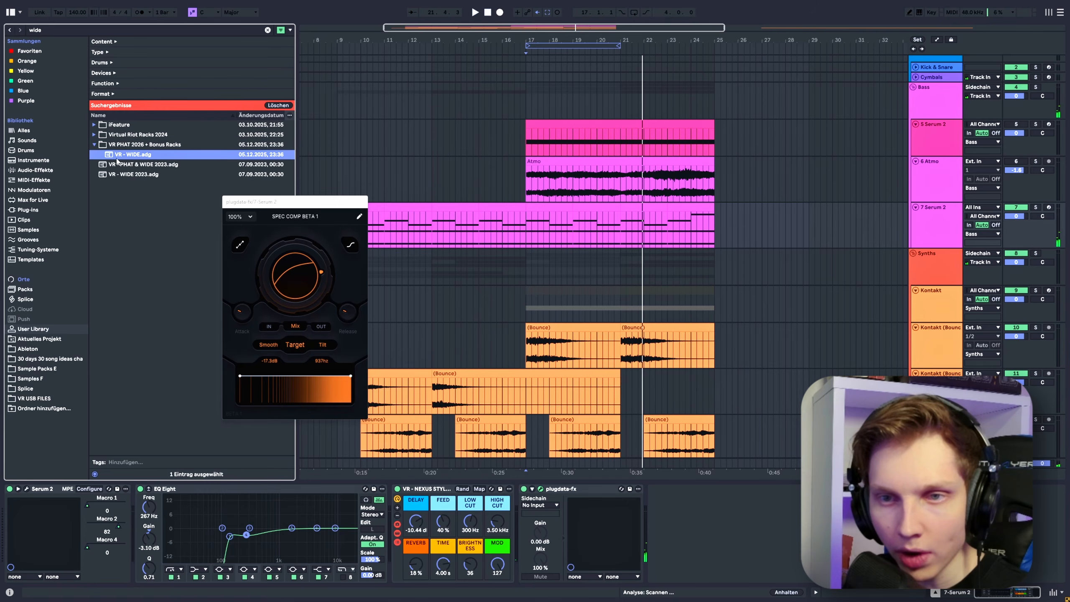
left_click_drag(118, 157, 527, 511)
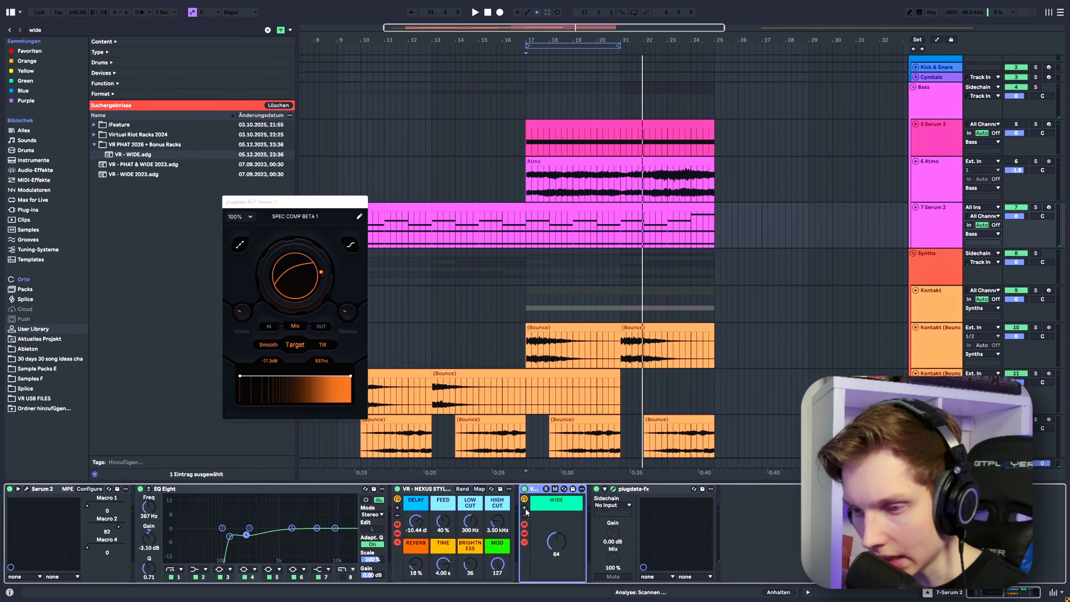
Audition the WIDE amount, reset it to 0, and draw automation ramping it up to 85 between bars 16 and 17.
key("space")
left_click_drag(563, 546, 561, 490)
key("a")
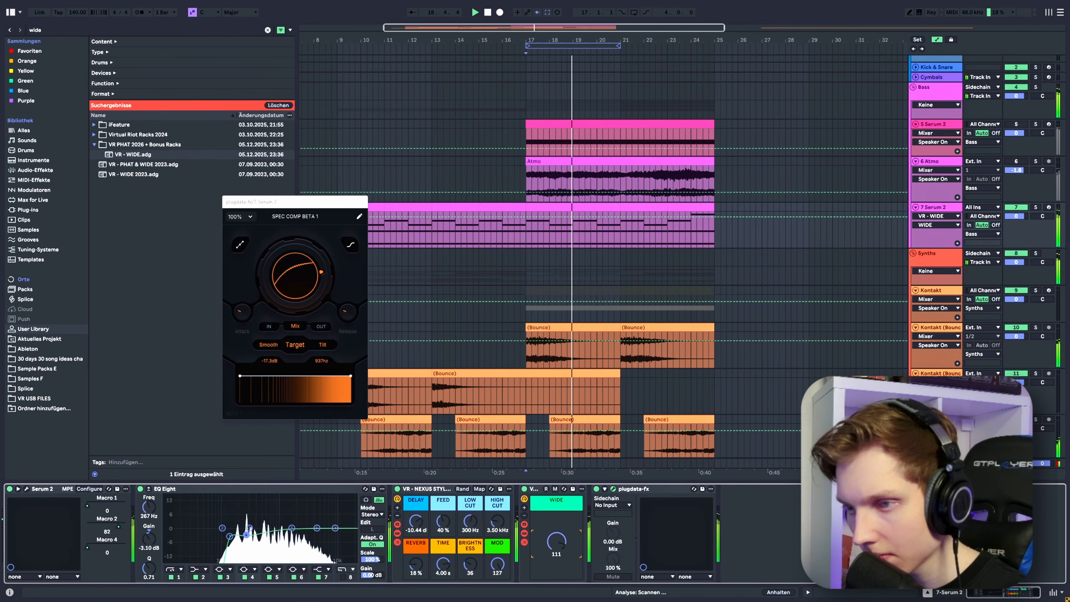
left_click_drag(561, 537, 561, 584)
key("space")
left_click(502, 247)
left_click_drag(526, 247, 526, 224)
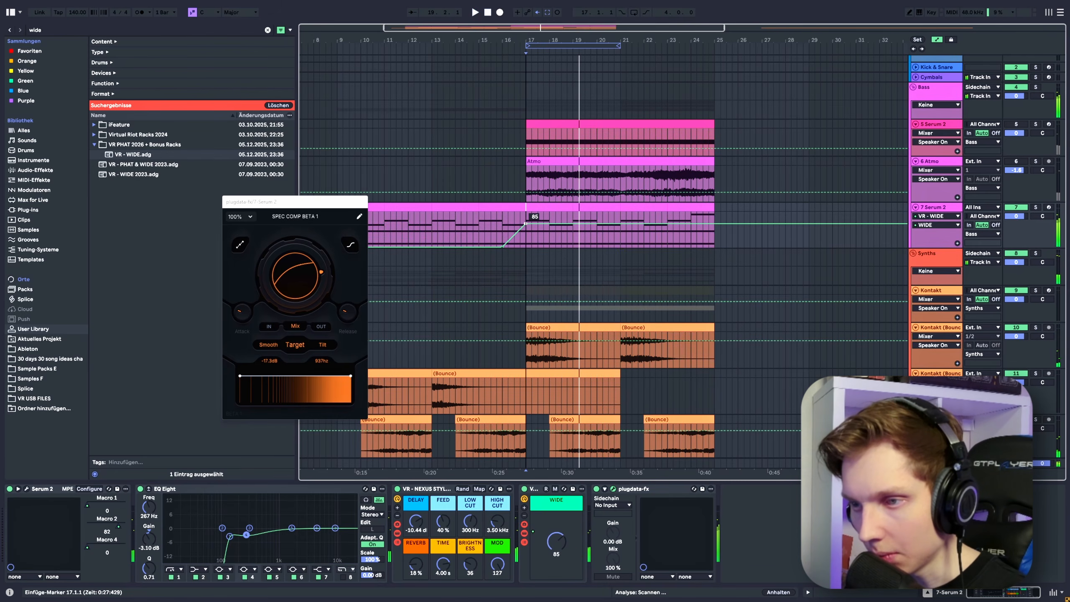
Play from bar 16, extend the WIDE automation to keep rising to 127 at bar 25, and hide the automation.
left_click(510, 231)
key("space")
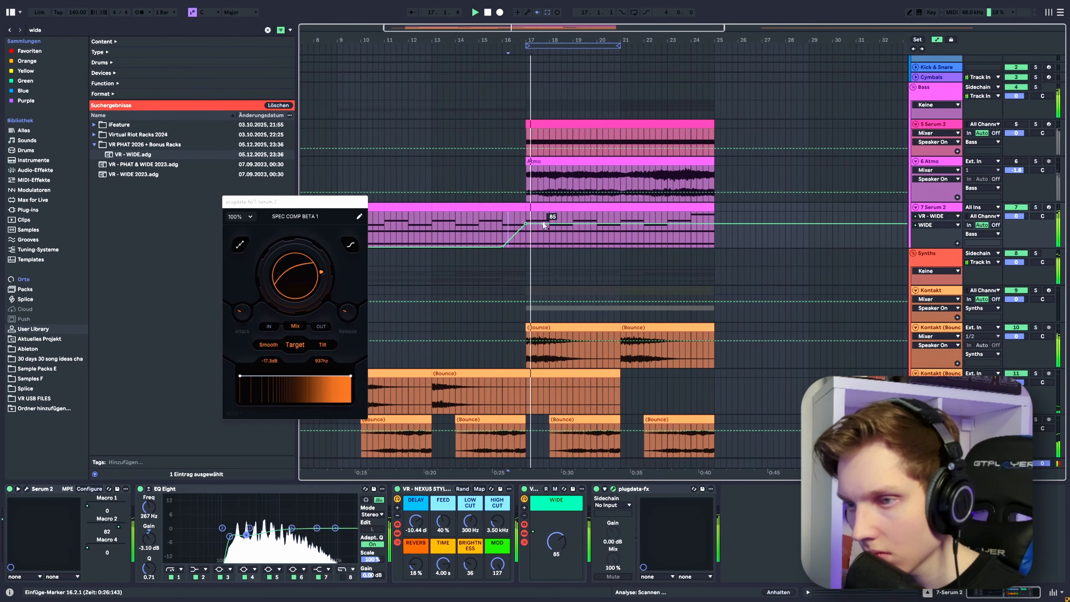
left_click_drag(544, 224, 714, 213)
key("a")
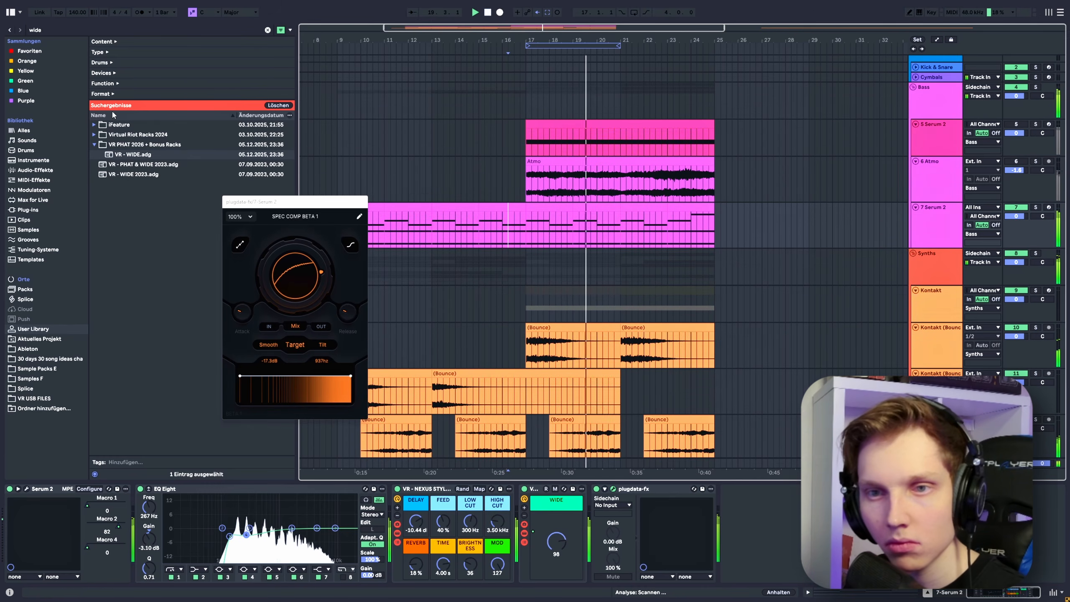
Search for "was", try the VR - Wash Out - Rainy rack after plugdata-fx, and replace it with VR - Wash Out - Disintegrate.
left_click(61, 32)
key("ctrl+a")
type("was")
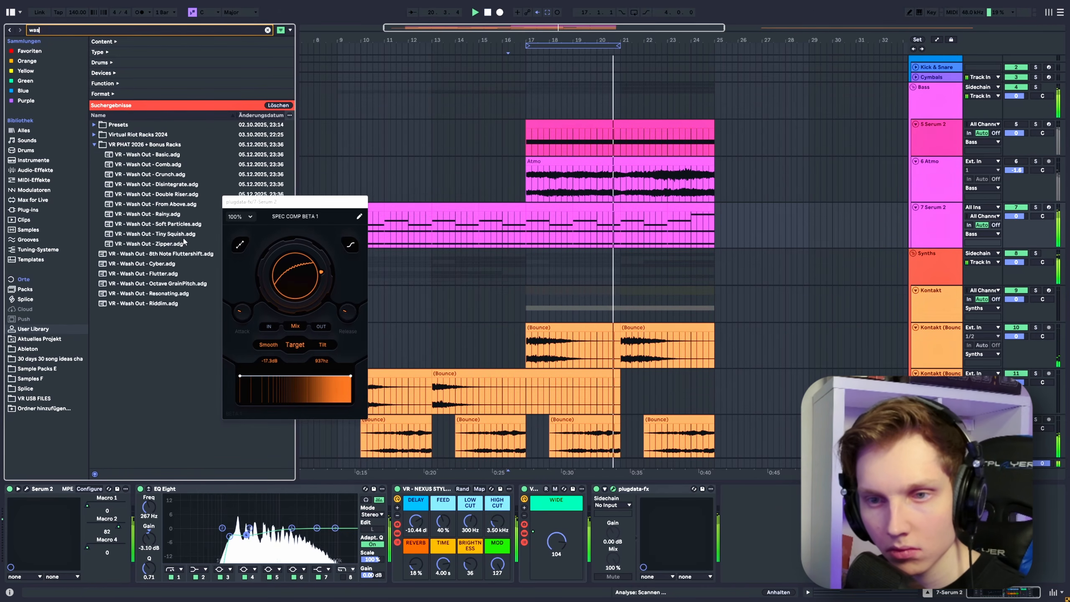
double_click(147, 213)
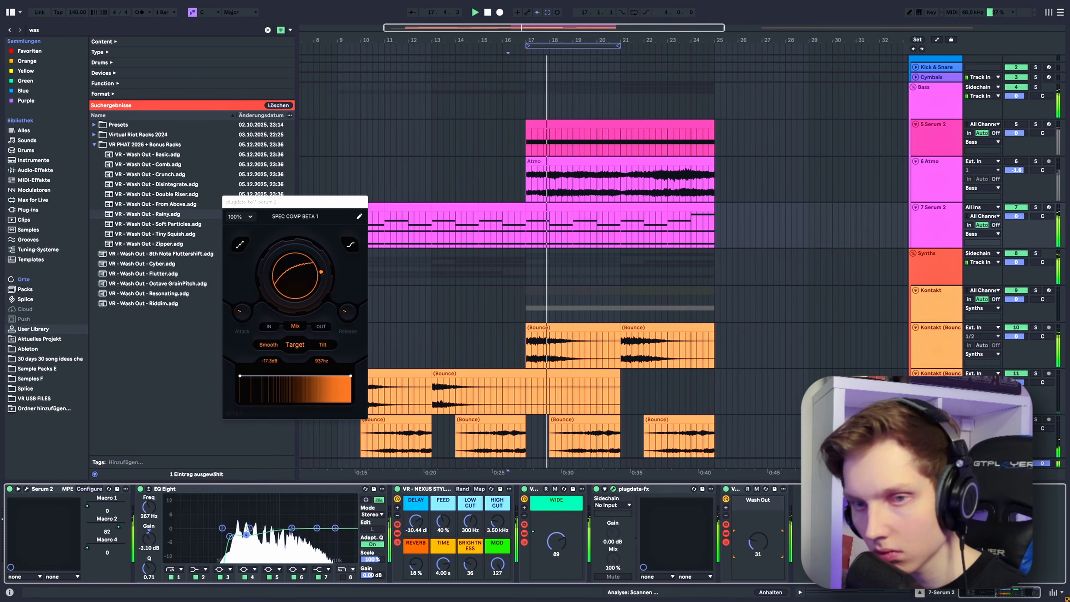
left_click(159, 184)
key("space")
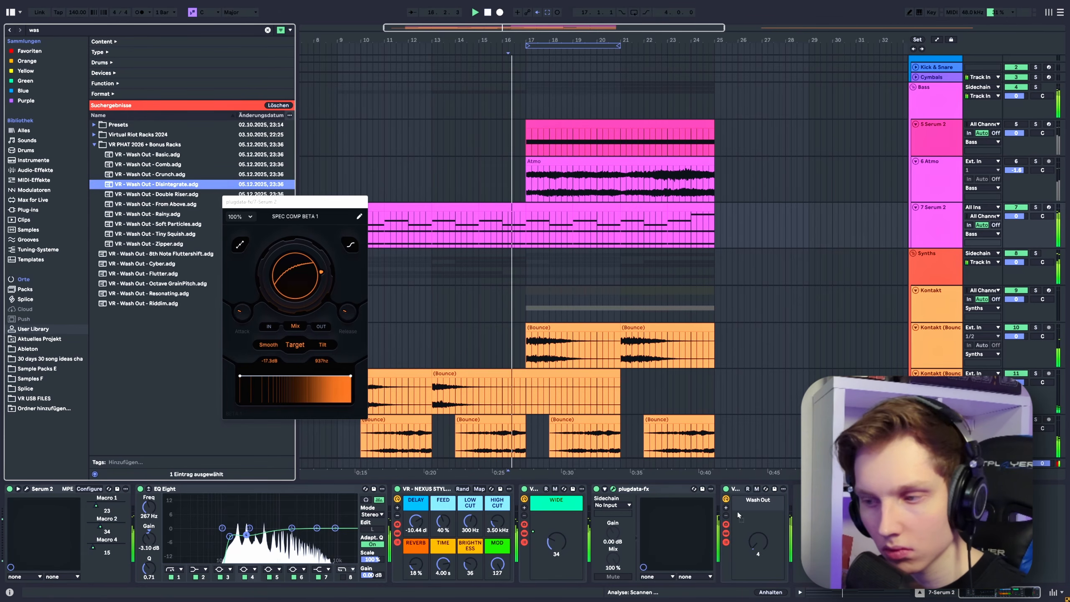
mouse_move(159, 184)
left_mouse_down()
mouse_move(749, 532)
mouse_move(758, 577)
left_mouse_up()
Draw Wash-Out automation on track 7 ramping from 0 at bar 24 to 81 at bar 25, play it back, and hide the plug-in window.
key("a")
key("a")
key("a")
key("a")
key("a")
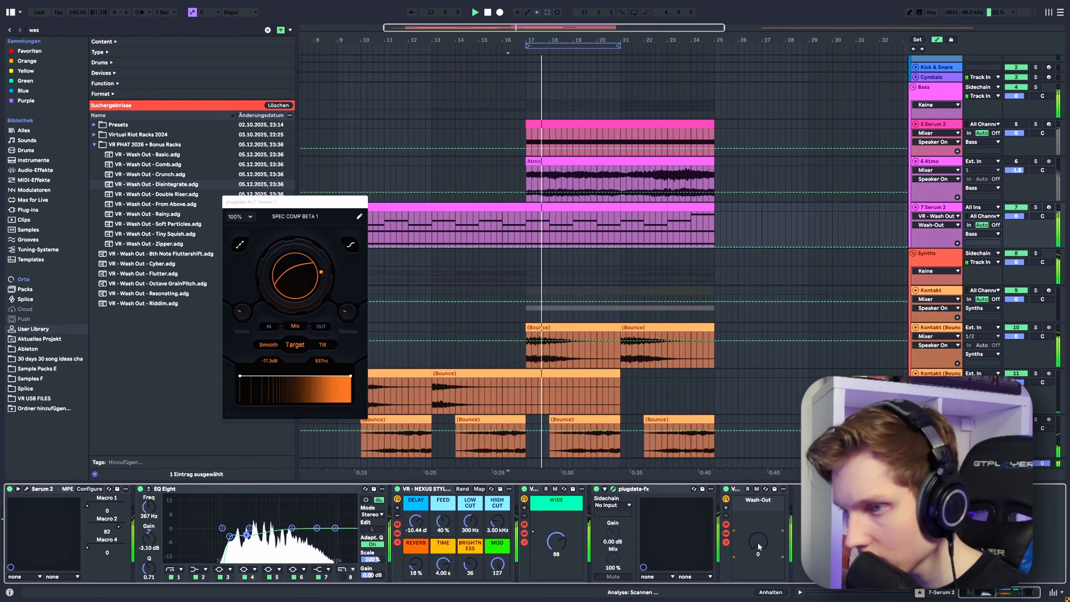
left_click(691, 247)
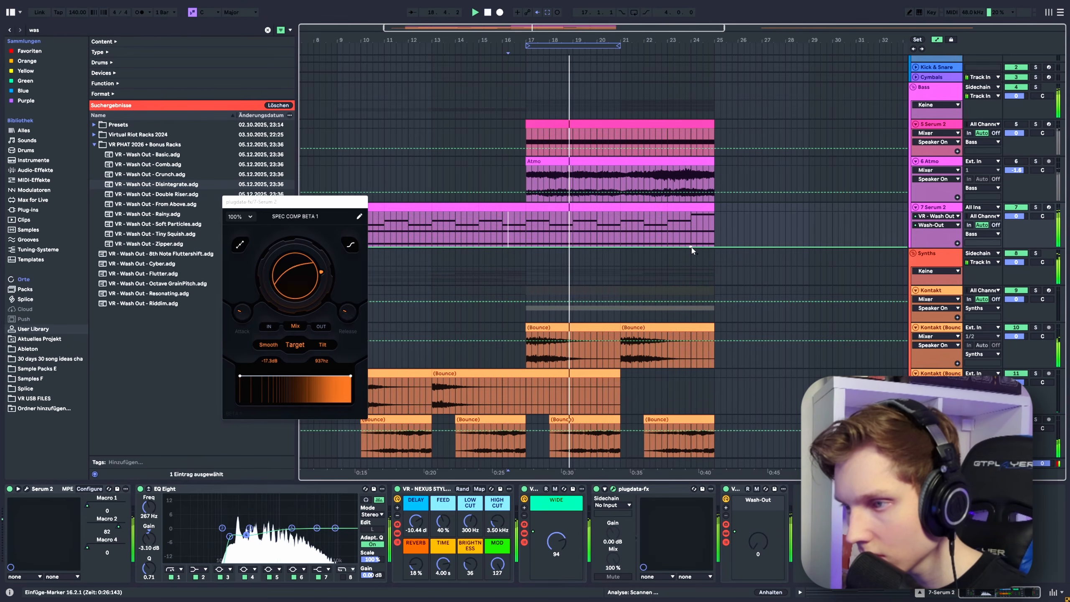
left_click_drag(714, 247, 714, 225)
left_click(691, 225)
key("space")
key("space")
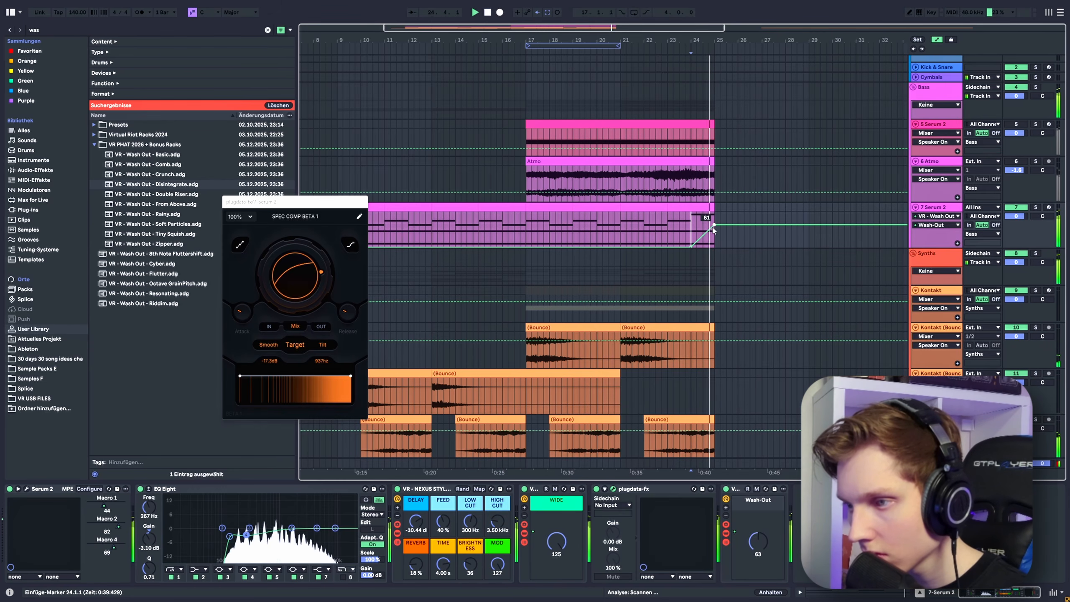
key("ctrl+alt+p")
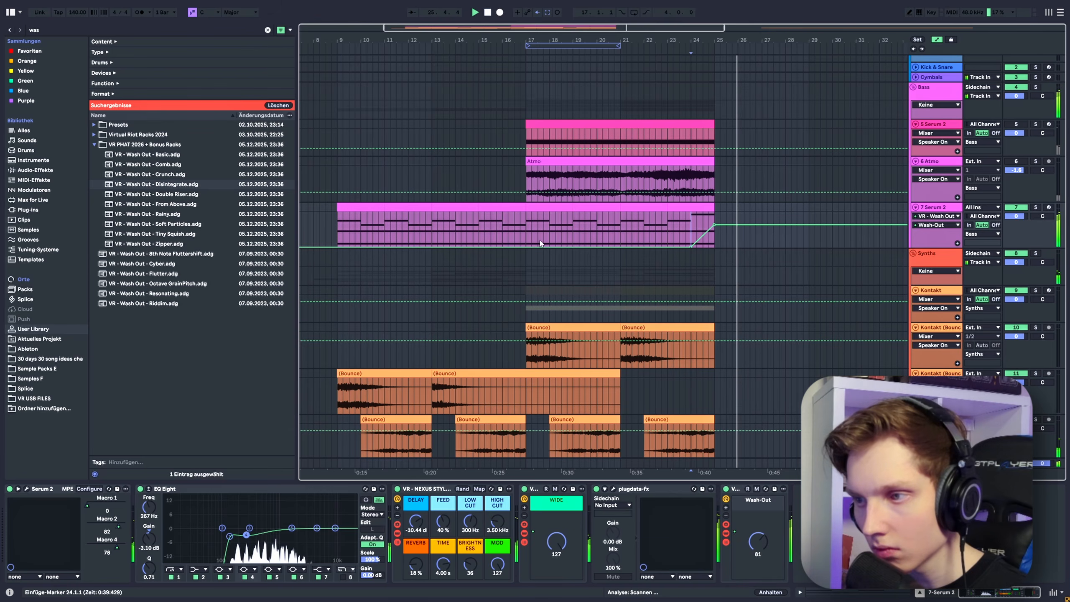
Automate track 7's Auto Filter frequency to rise from bar 9 through 3.87 kHz at bar 17 to bar 25, and hide the automation.
scroll(428, 234, "down", 3)
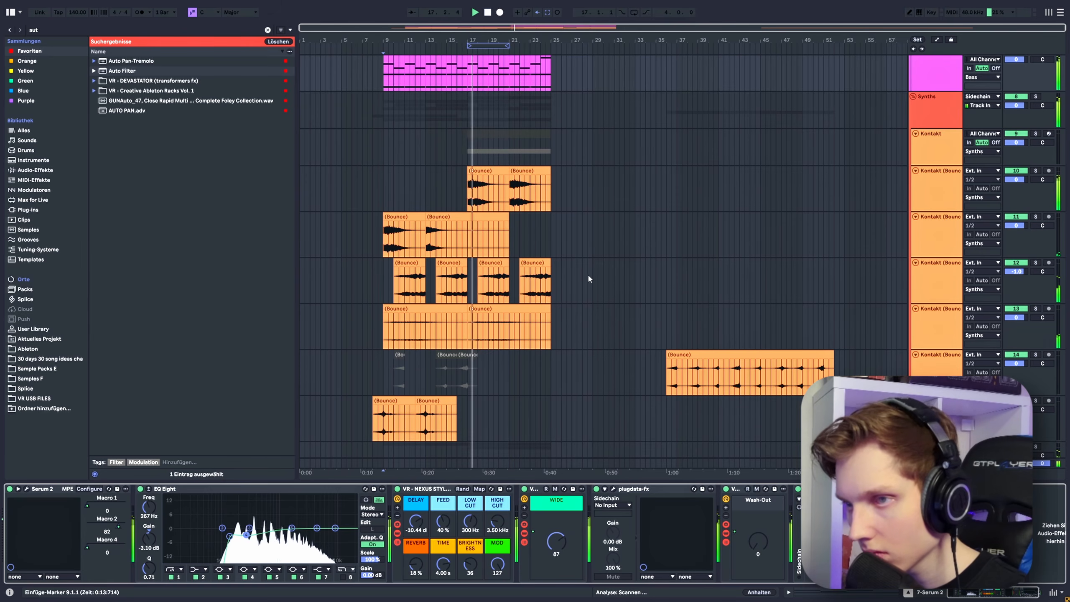
key("a")
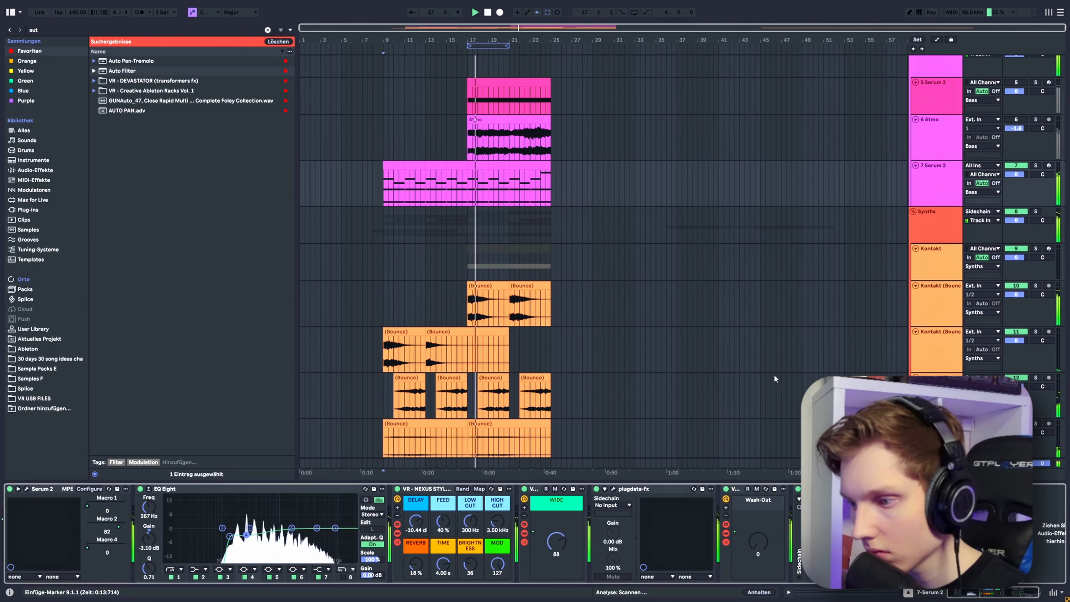
left_click(382, 183)
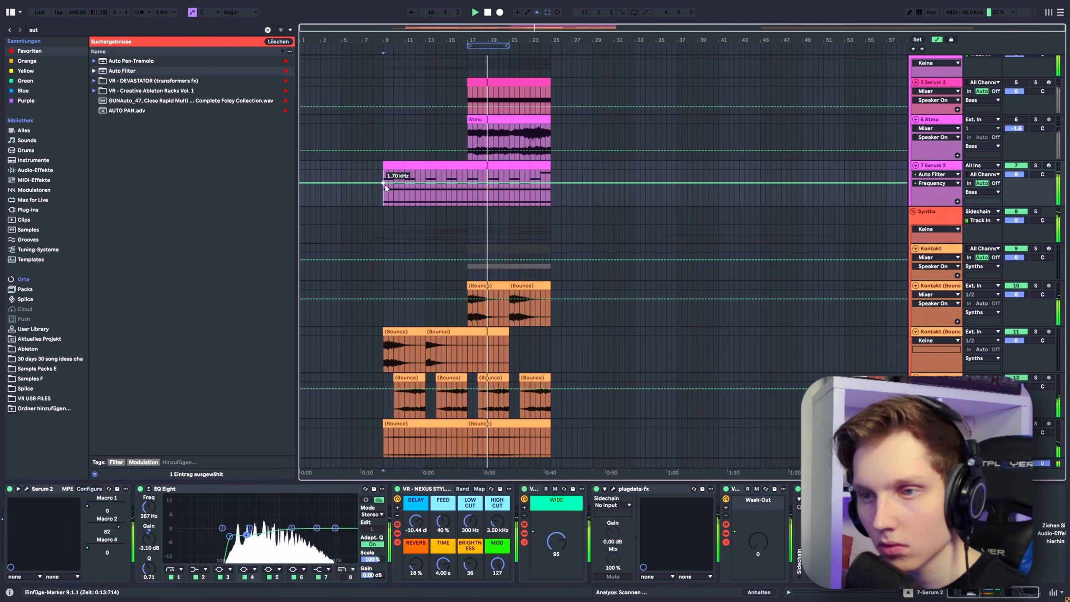
left_click_drag(467, 182, 467, 179)
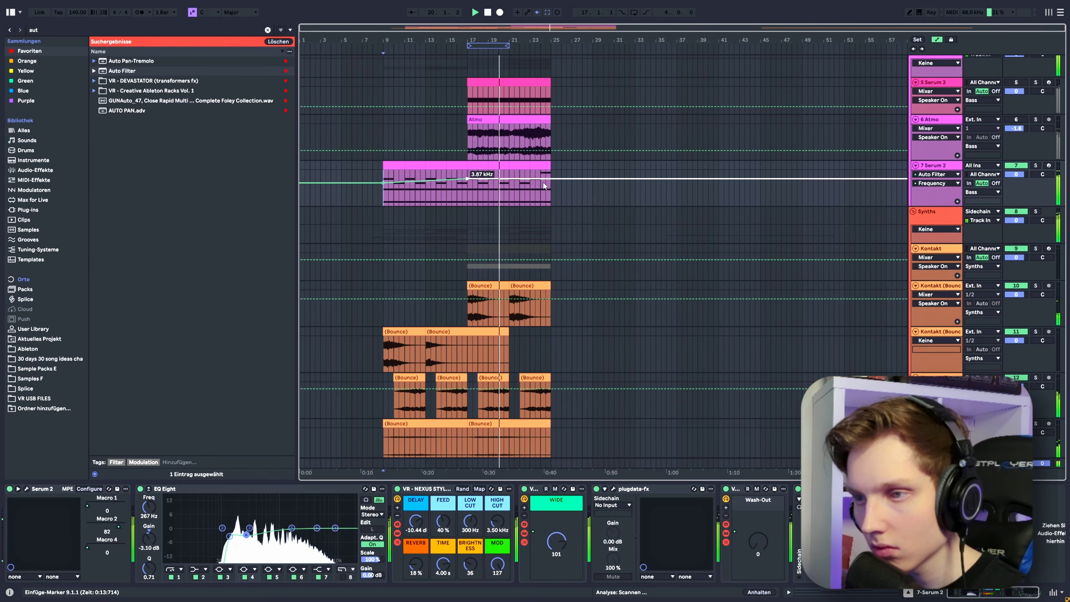
left_click_drag(551, 179, 550, 175)
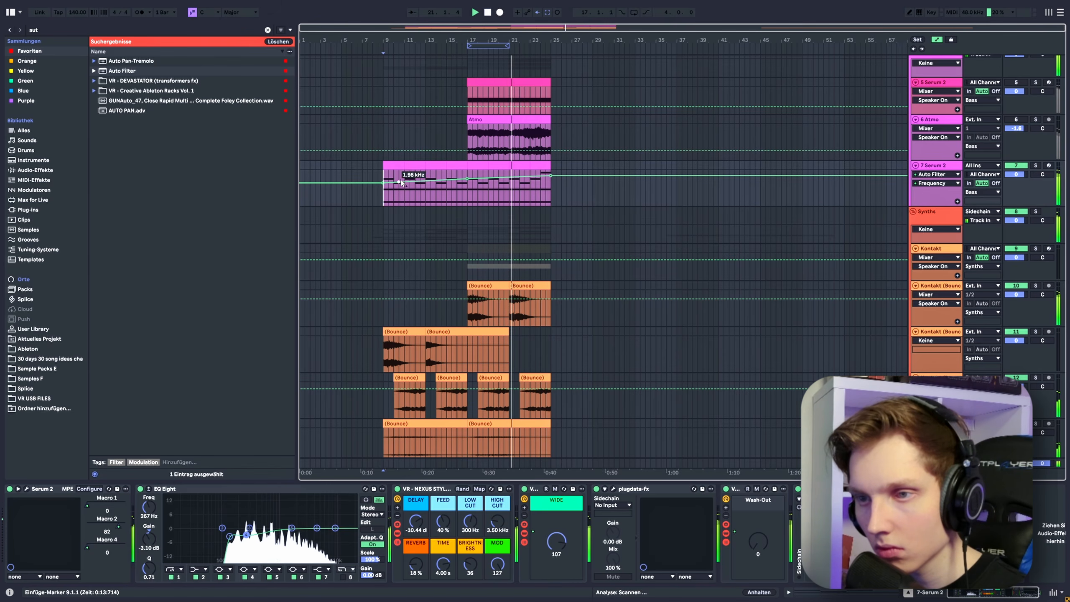
left_click_drag(383, 183, 383, 185)
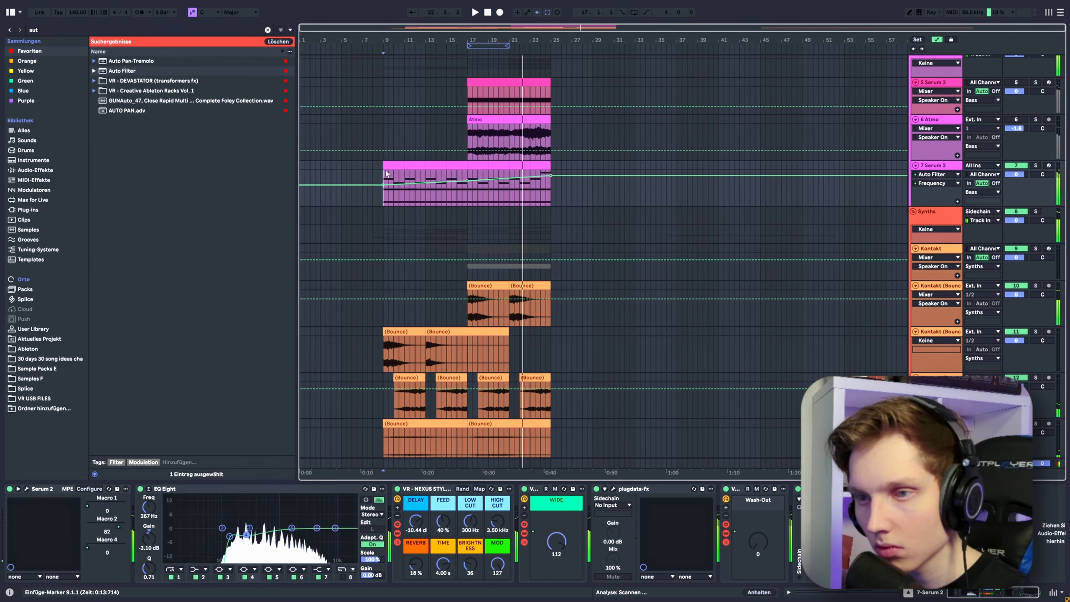
key("space")
key("a")
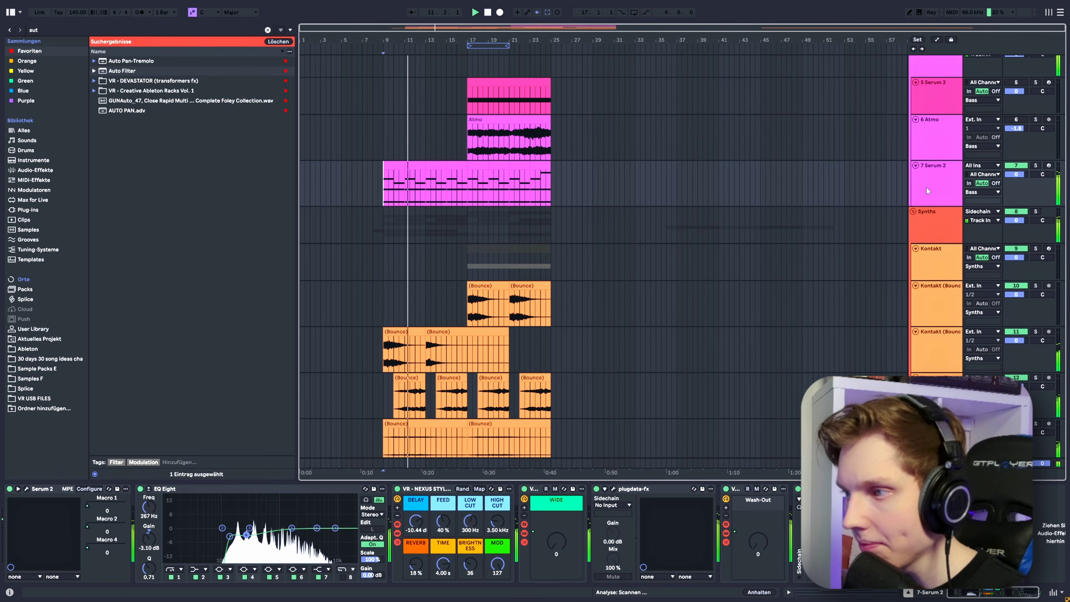
Set the track 7 Serum 2 volume to -2.0 dB while the arrangement plays.
scroll(411, 282, "down", 7)
scroll(411, 281, "up", 8)
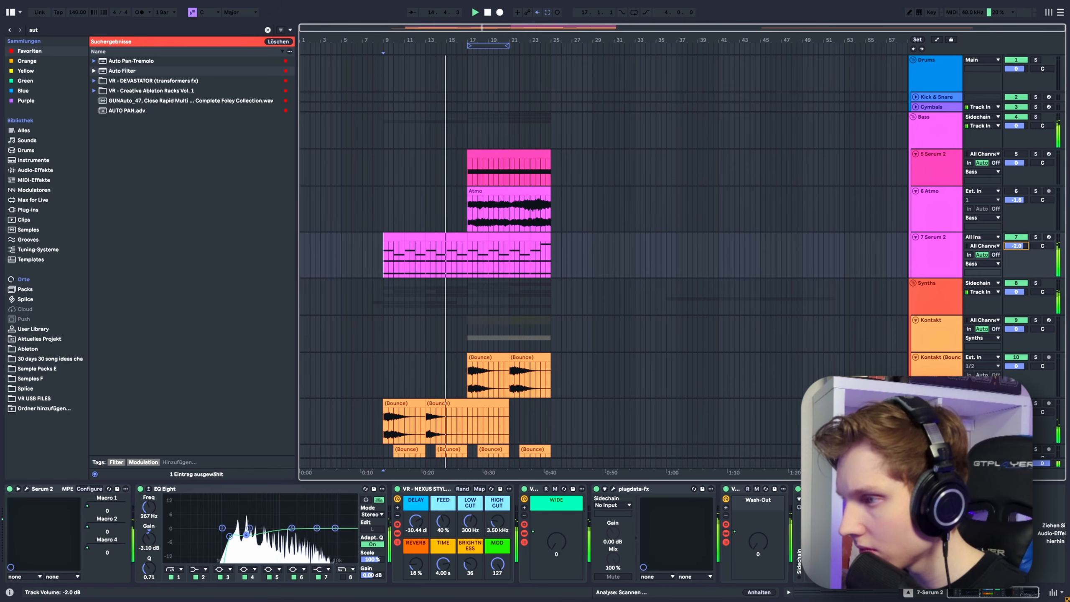
scroll(836, 238, "down", 4)
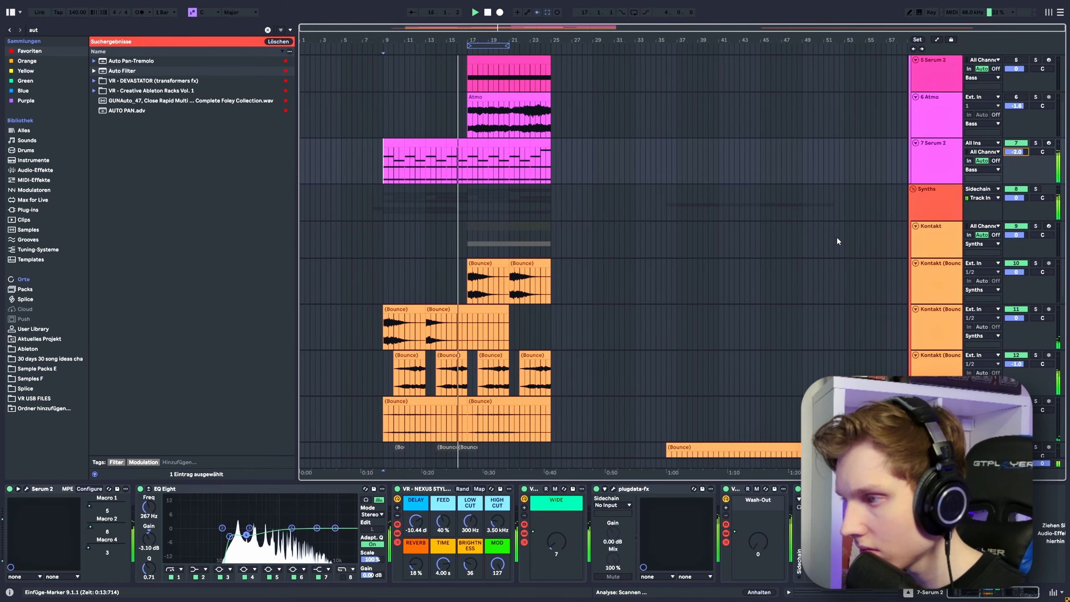
Solo the 16 Group, open its plugdata-fx window and audition the group from bar 17.
scroll(649, 288, "down", 5)
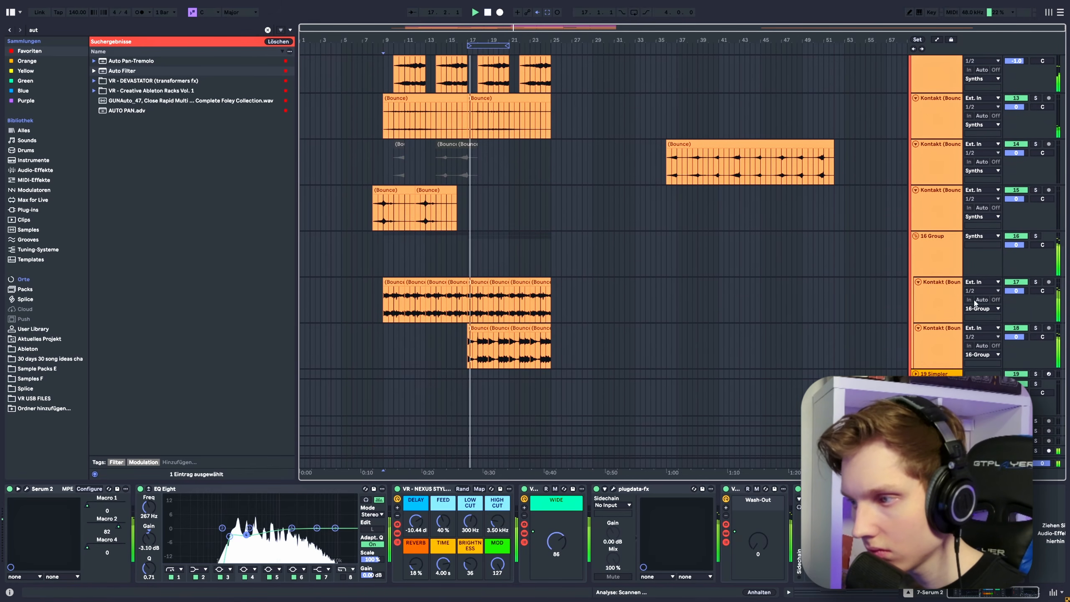
left_click(985, 255)
left_click(1035, 237)
key("space")
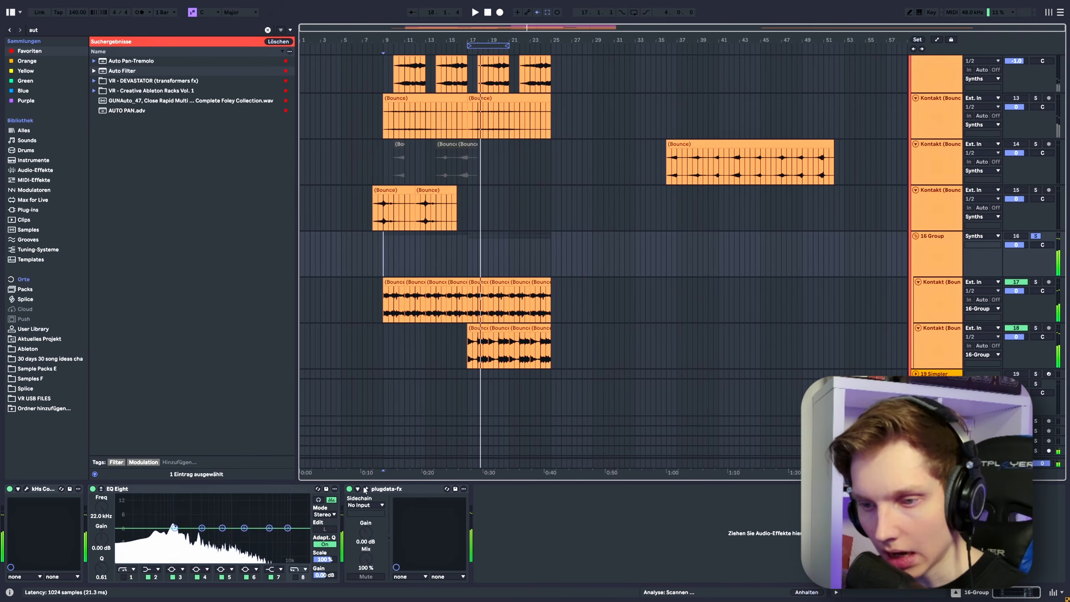
left_click(366, 489)
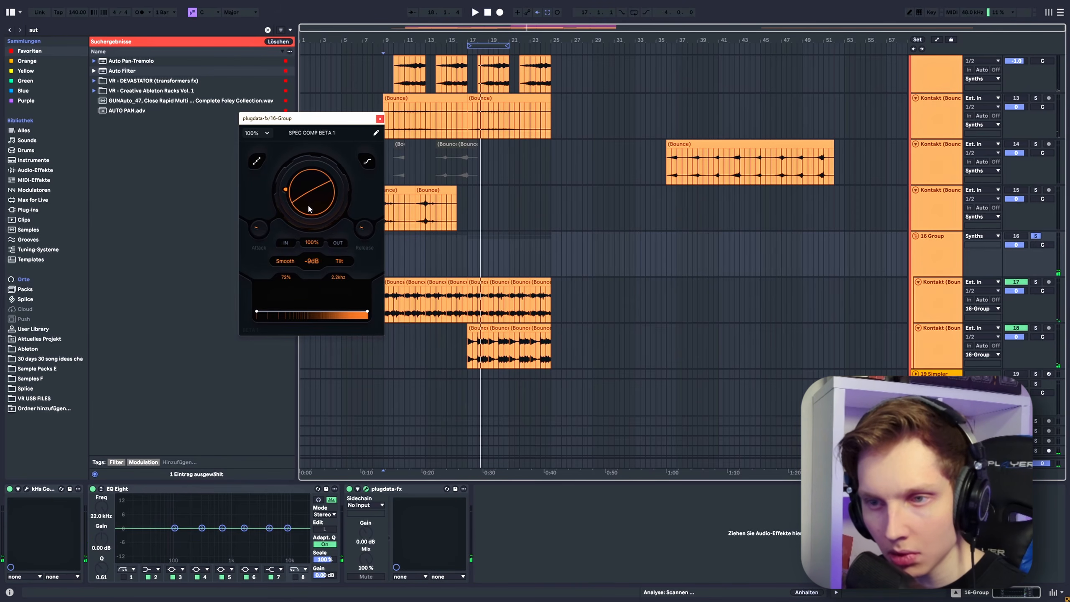
key("space")
left_click(468, 262)
key("space")
key("space")
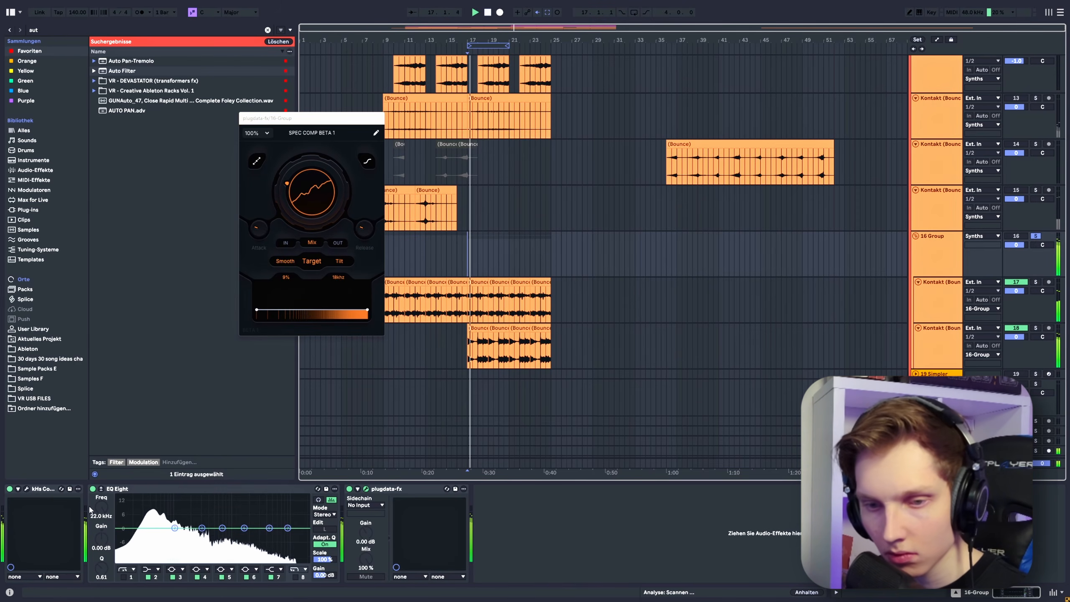
Open kHs Convolver on the 16 Group, load the Lil' Quibble impulse, and unsolo the group.
left_click(27, 489)
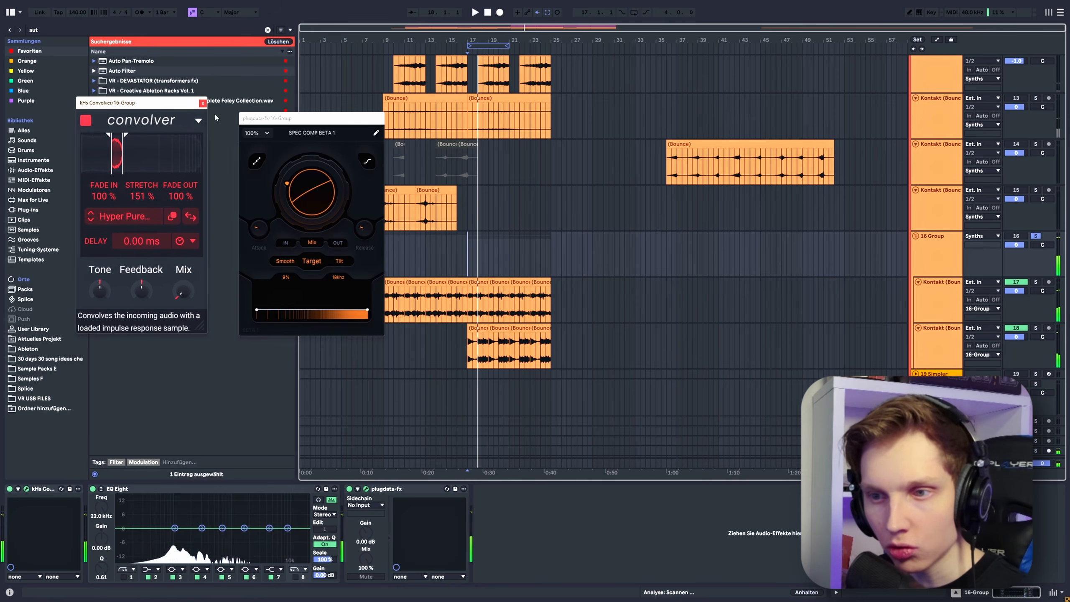
left_click_drag(304, 118, 256, 89)
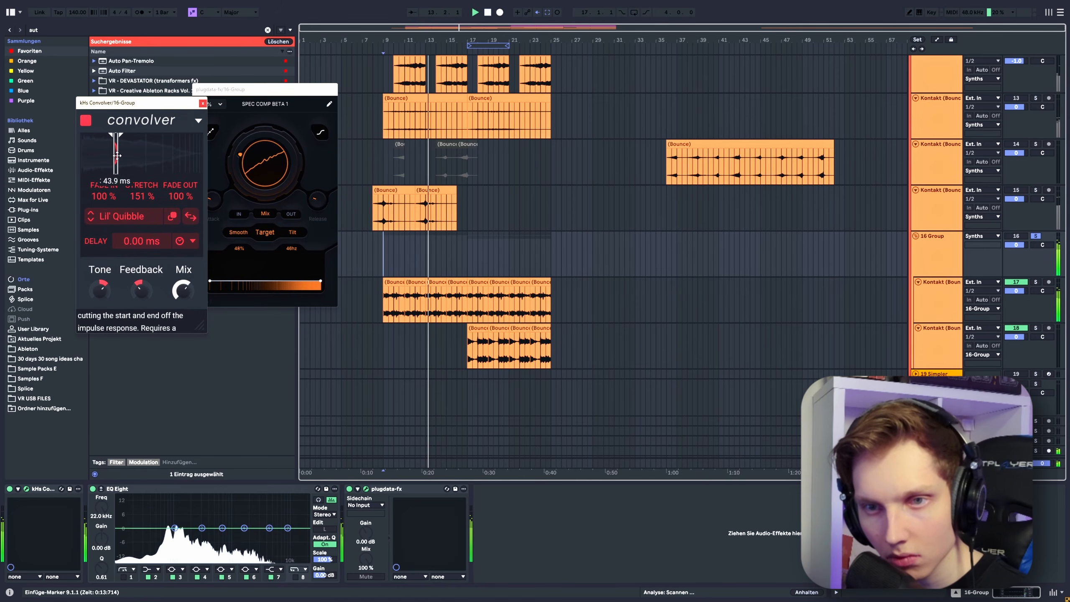
left_click(1035, 237)
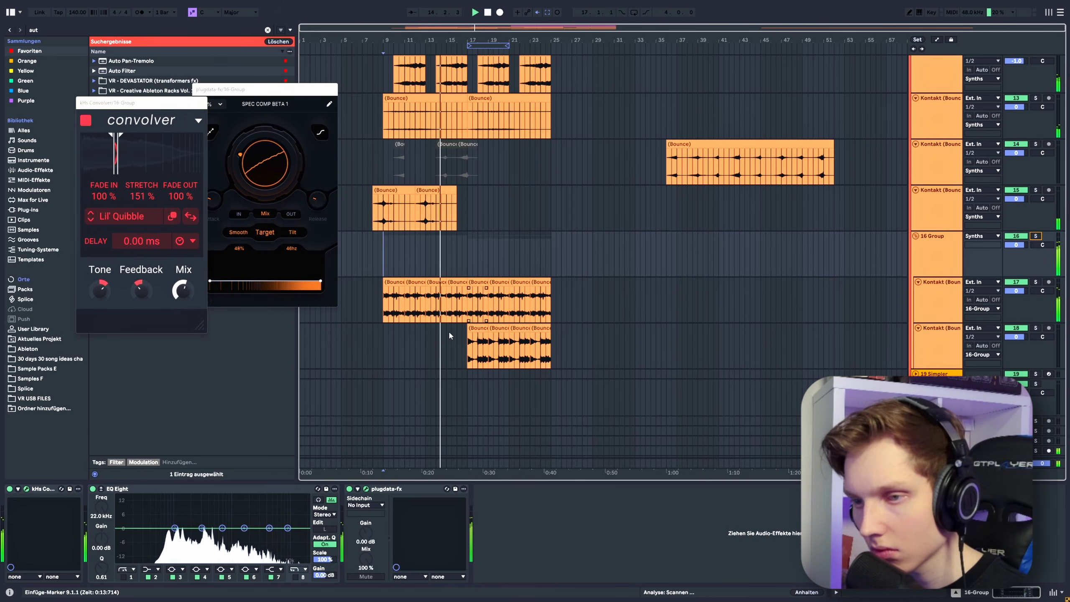
While playing from bar 15, shape the 16 Group's EQ Eight with a high cut at 5.16 kHz and a low cut at 74.2 Hz.
scroll(412, 299, "up", 3)
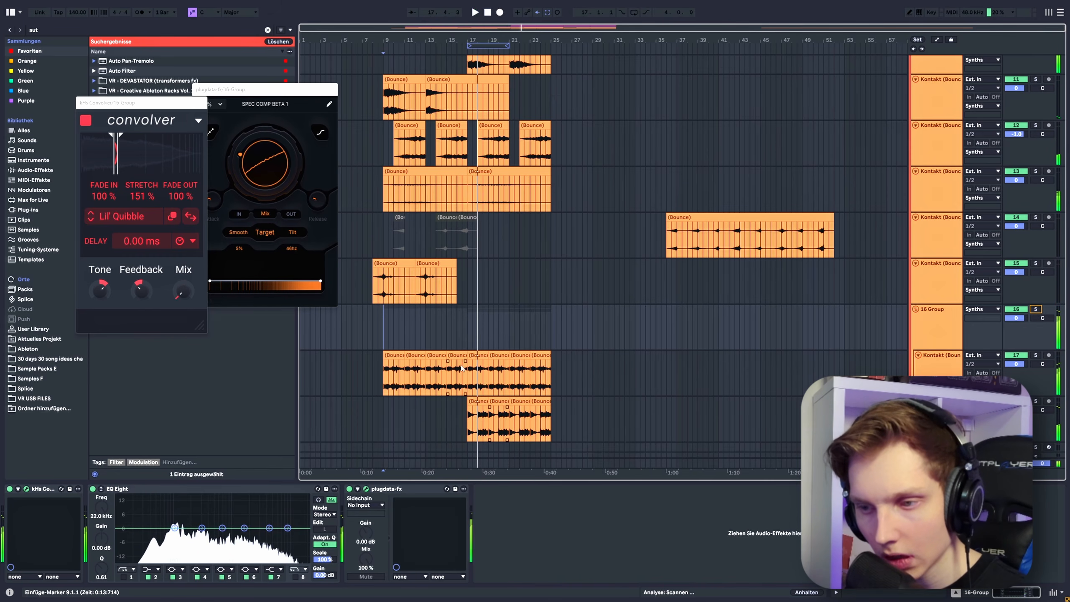
left_click(446, 329)
key("space")
key("space")
left_click(851, 333)
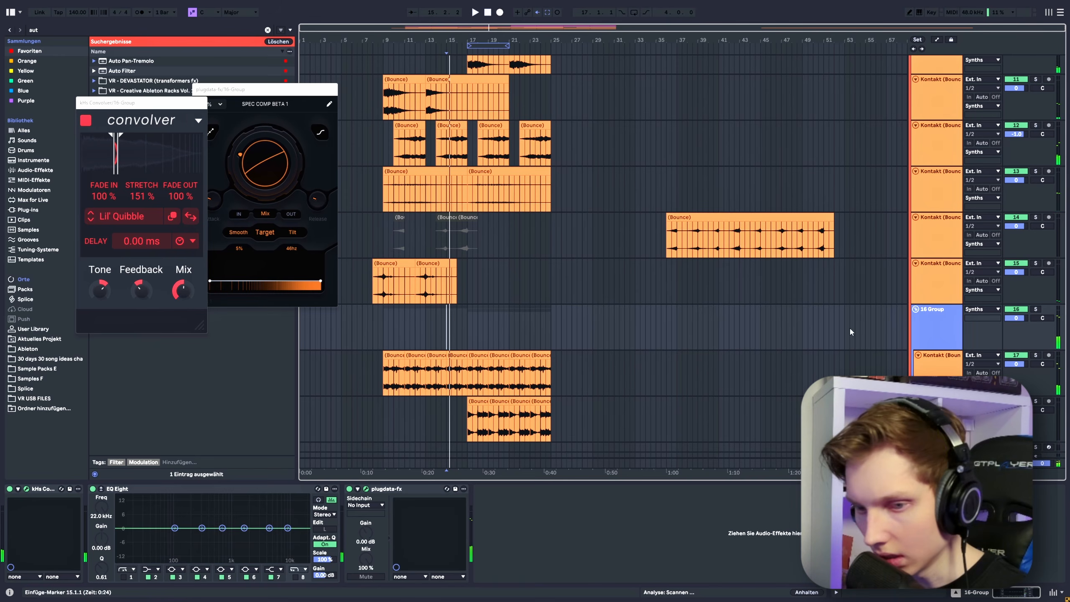
left_click(296, 578)
key("space")
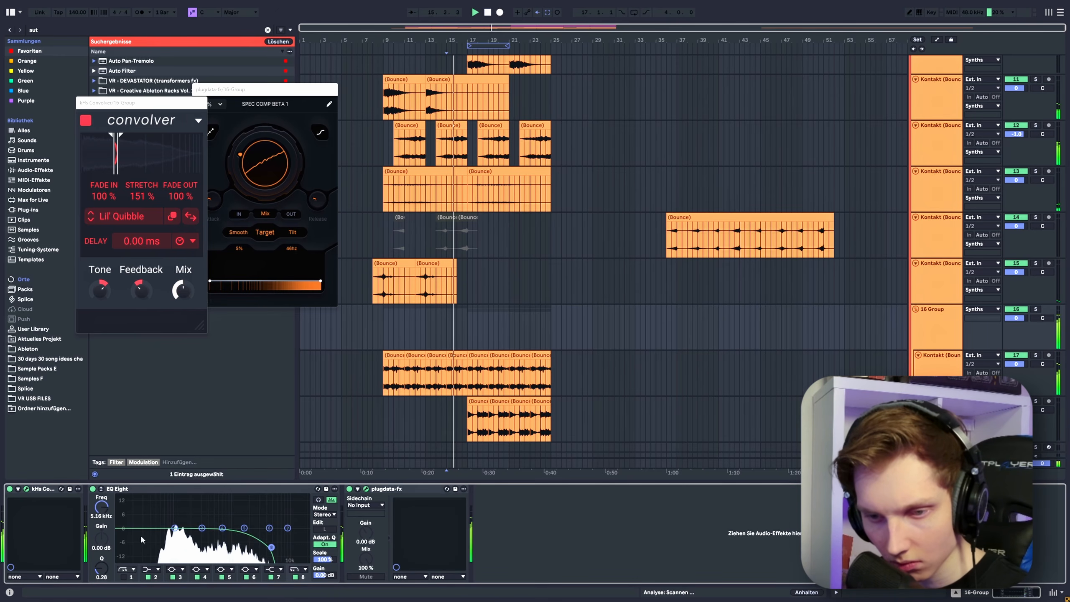
double_click(145, 537)
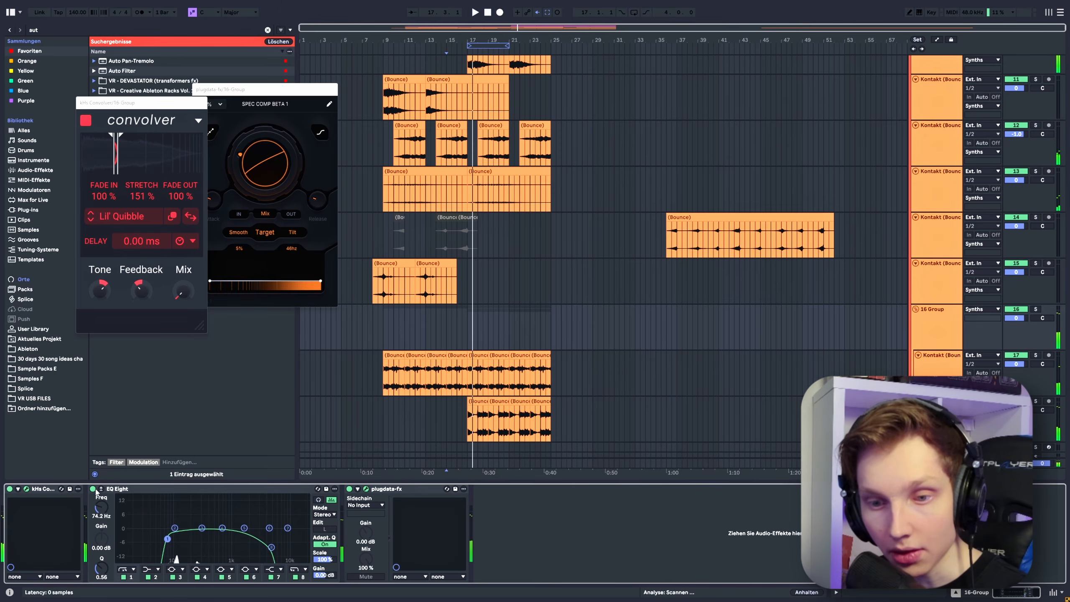
Automate the 16 Group's EQ Eight to be on until bar 17 and off from there, play the transition, and hide the automation.
key("a")
key("a")
key("a")
left_click(94, 489)
key("space")
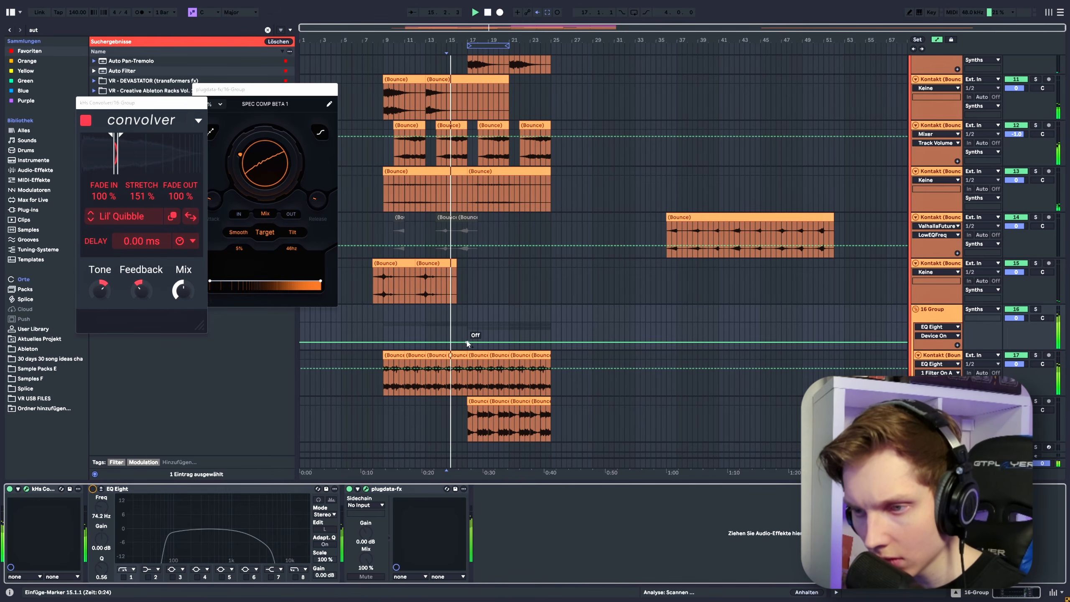
mouse_move(467, 342)
left_mouse_down()
mouse_move(467, 328)
mouse_move(468, 342)
left_mouse_up()
key("space")
key("space")
key("space")
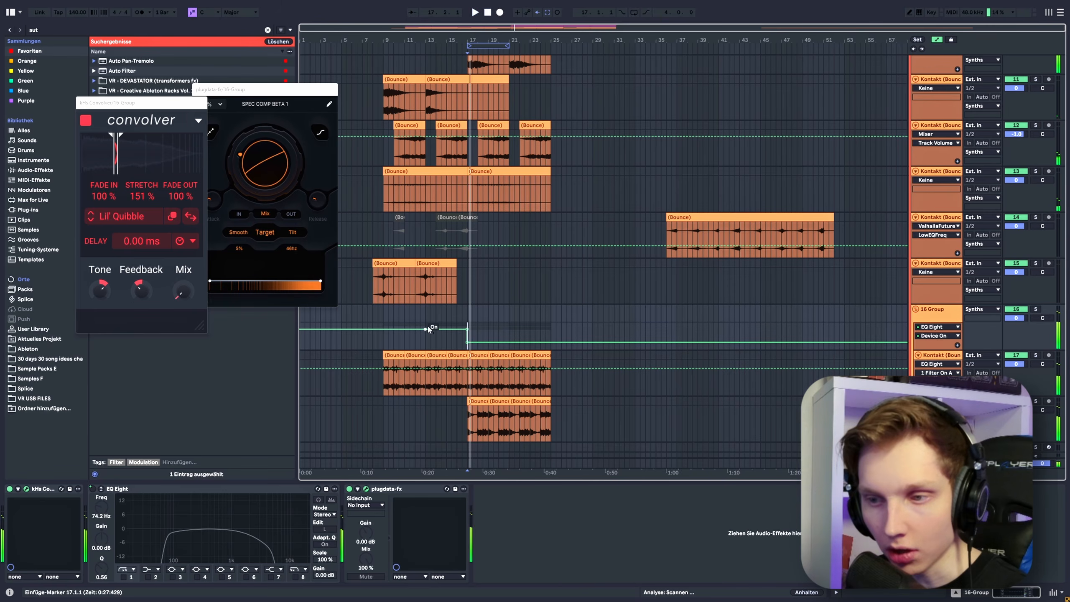
left_click(462, 319)
key("space")
key("a")
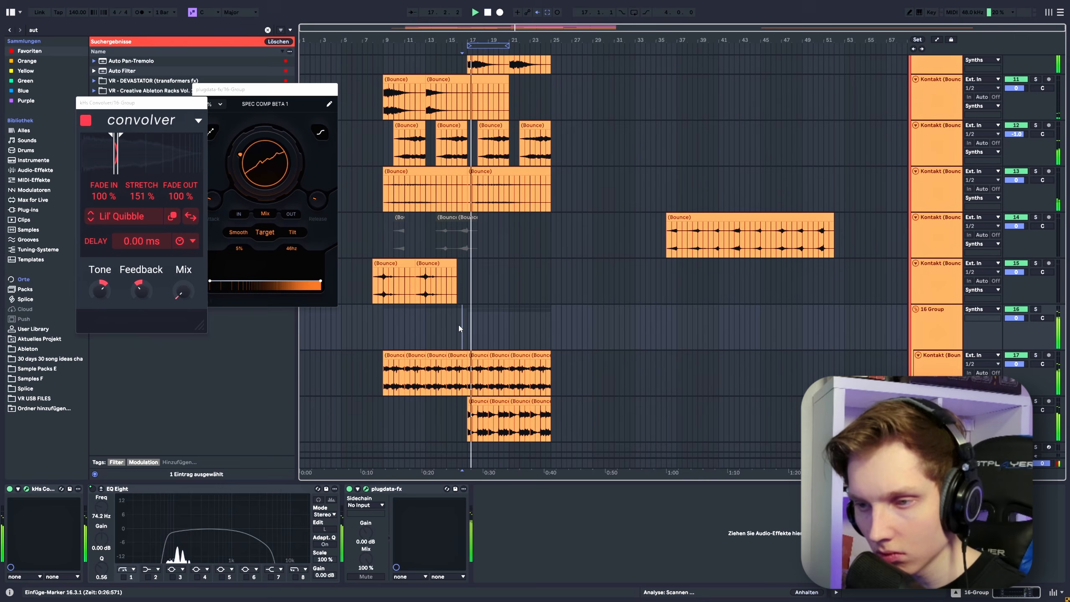
Close the 16 Group's plugdata-fx window, then open plugdata-fx on track 7 Serum 2 and listen to the arrangement.
scroll(458, 327, "up", 3)
left_click(330, 89)
scroll(495, 289, "down", 3)
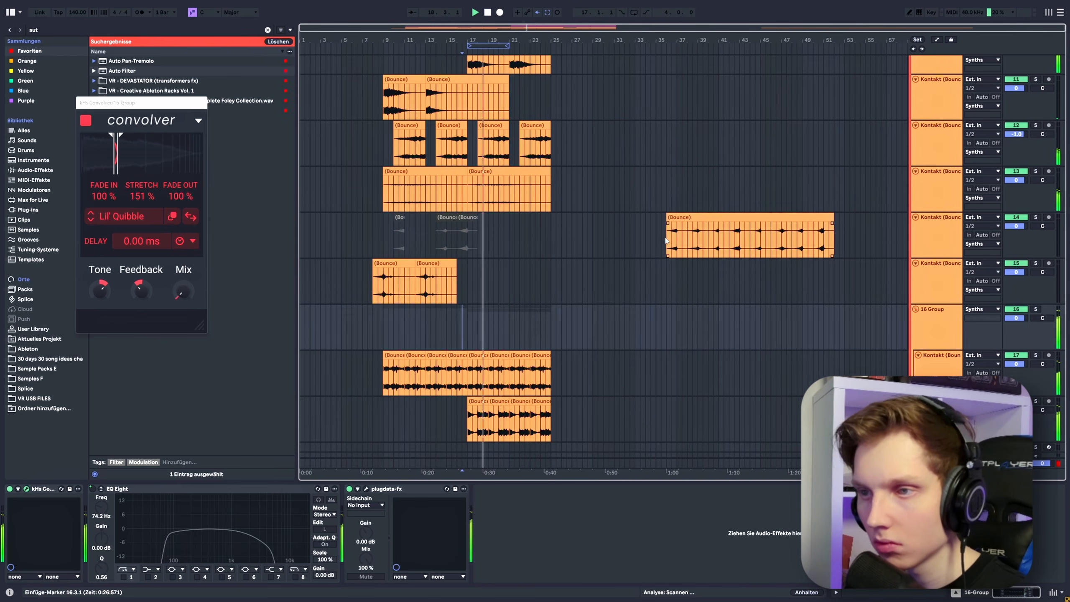
scroll(495, 289, "up", 4)
scroll(495, 289, "up", 3)
left_click(945, 245)
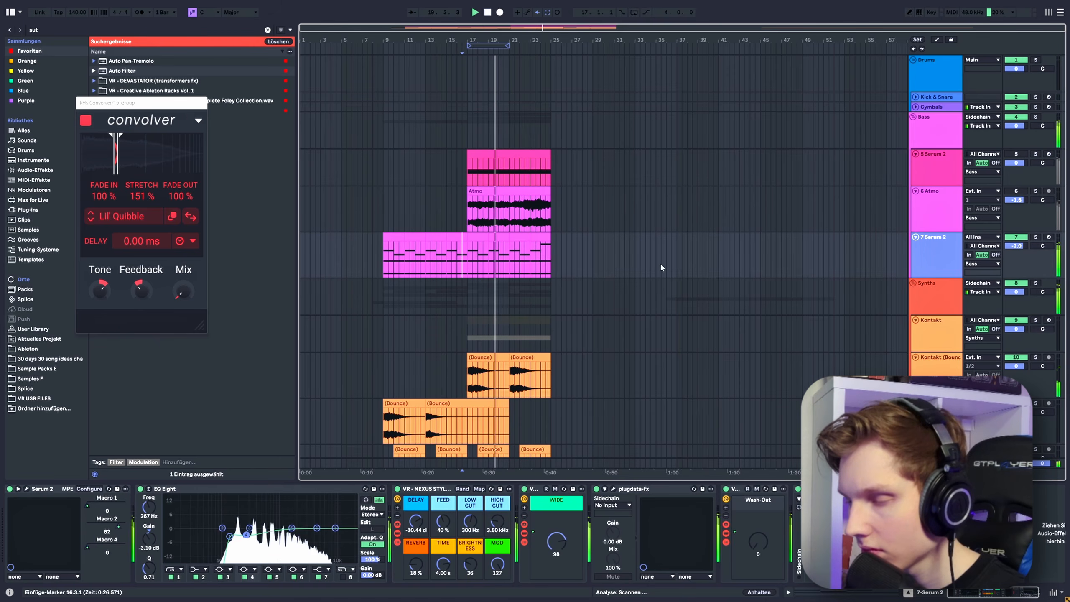
scroll(470, 279, "up", 3)
scroll(503, 282, "down", 2)
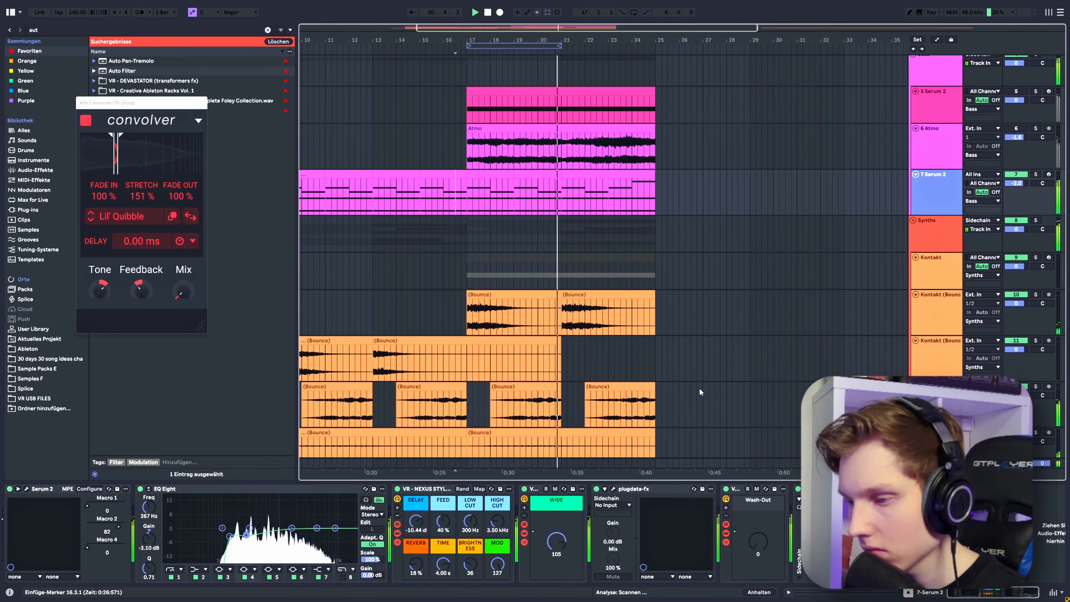
left_click(613, 489)
key("space")
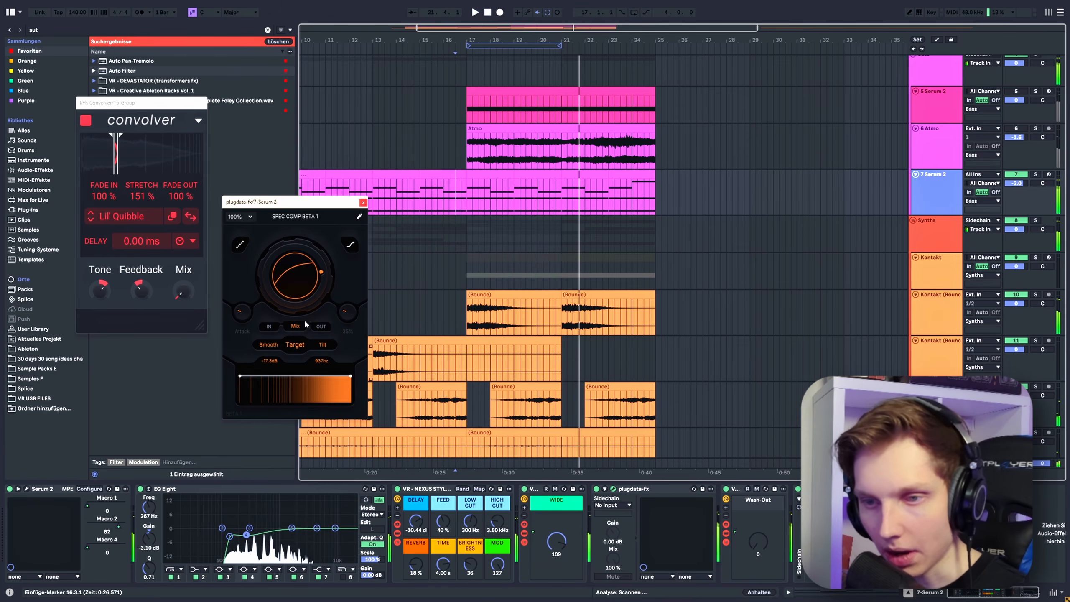
key("space")
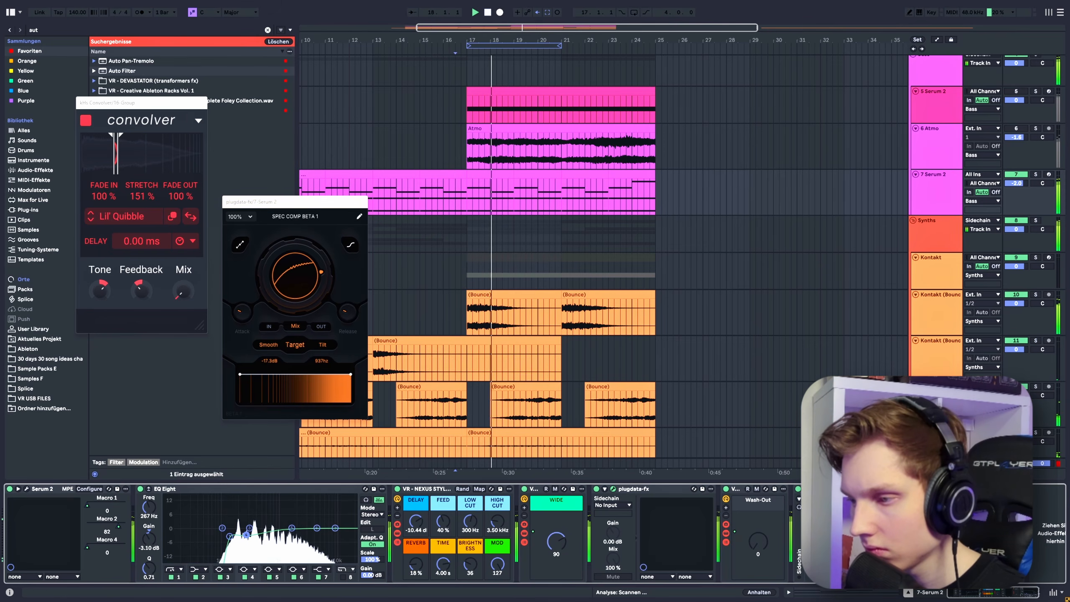
Adjust the start and end points of track 7's Auto Filter frequency automation at bars 9 and 25, hide the automation, and play from bar 17.
key("a")
key("minus")
left_click_drag(564, 184, 551, 180)
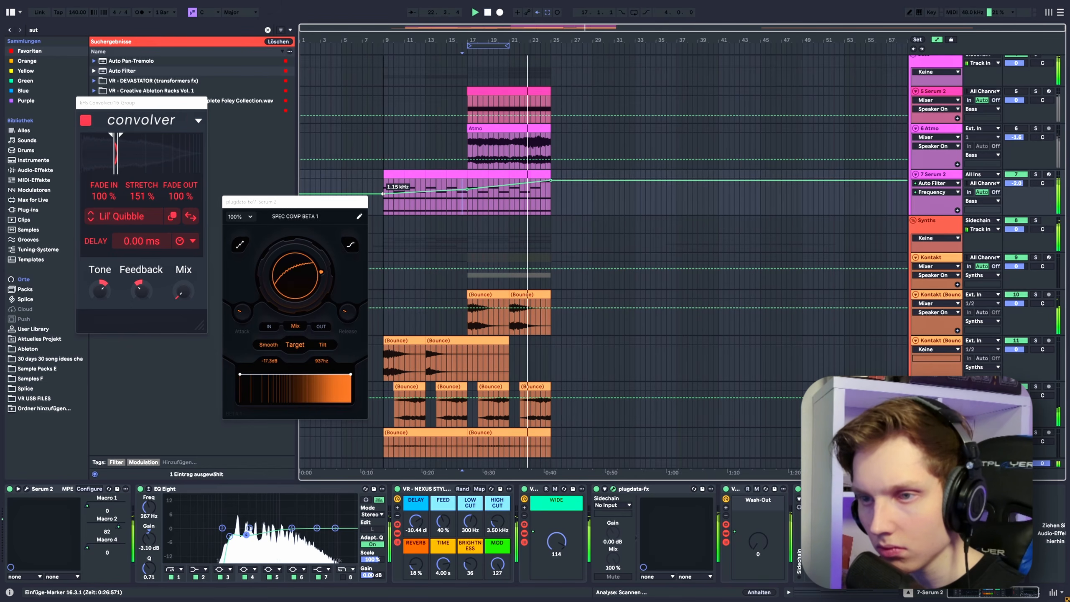
left_click_drag(382, 193, 383, 192)
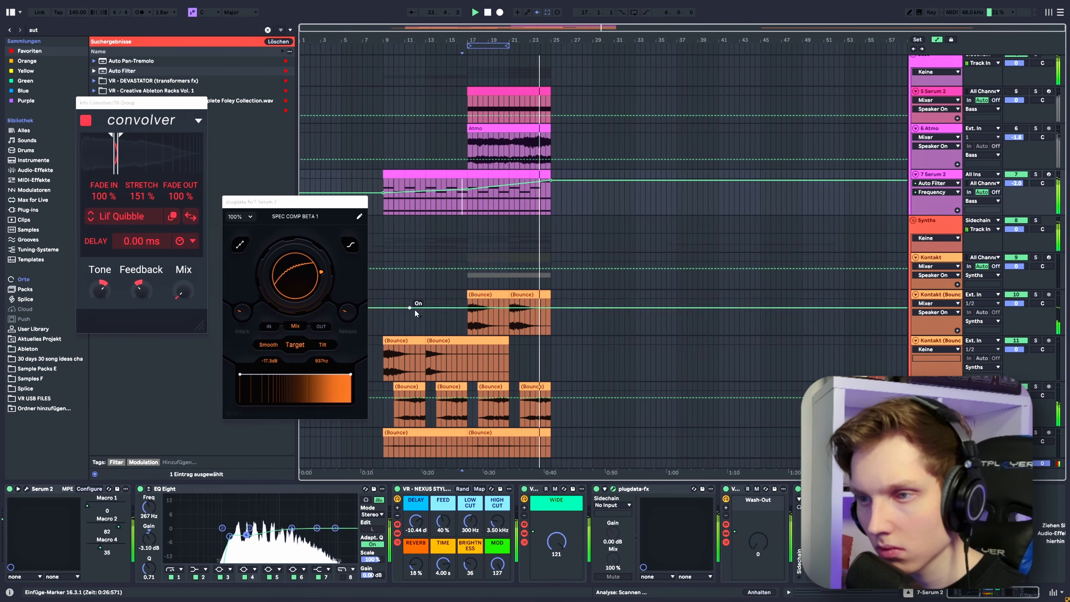
key("a")
scroll(440, 309, "up", 3)
left_click(563, 296)
left_click(502, 201)
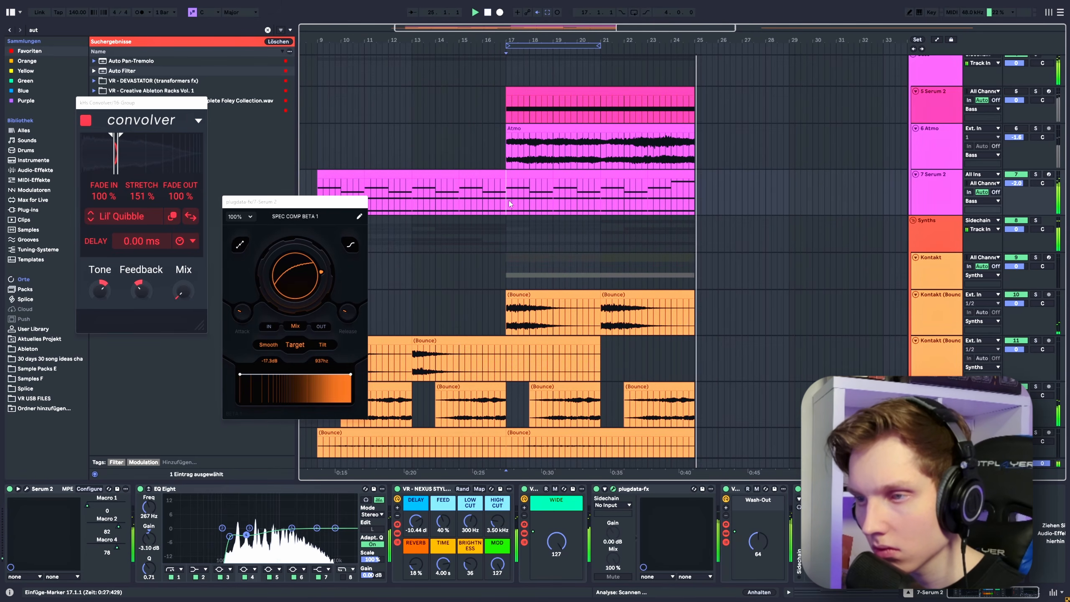
Insert a MIDI track below track 7, search the browser for "ser", and load Serum 2 onto the new track.
scroll(441, 236, "down", 3)
left_click(387, 261)
key("ctrl+shift+t")
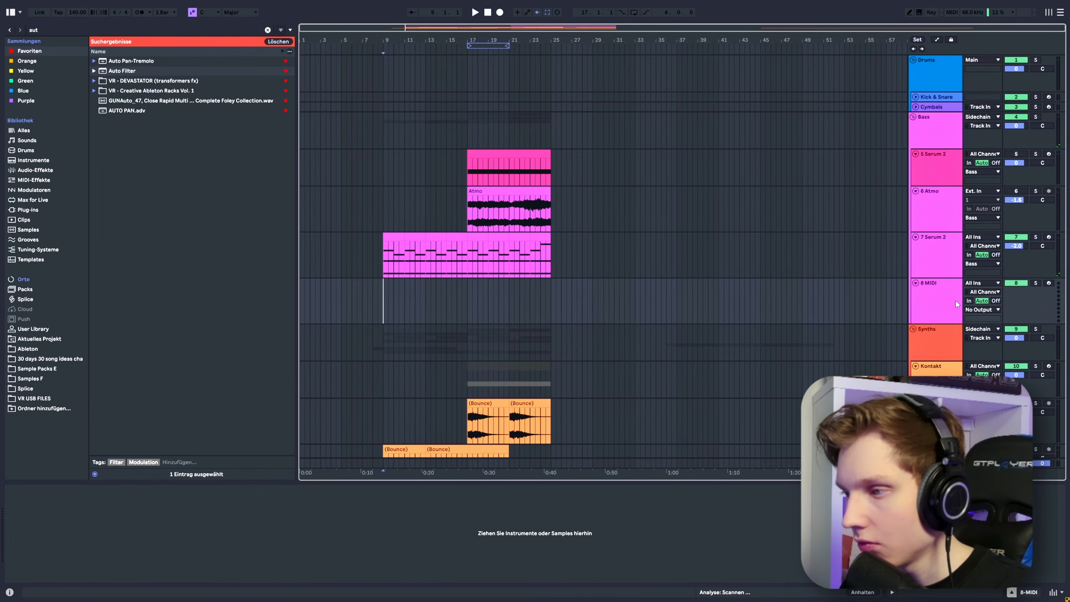
key("ctrl+f")
type("ser")
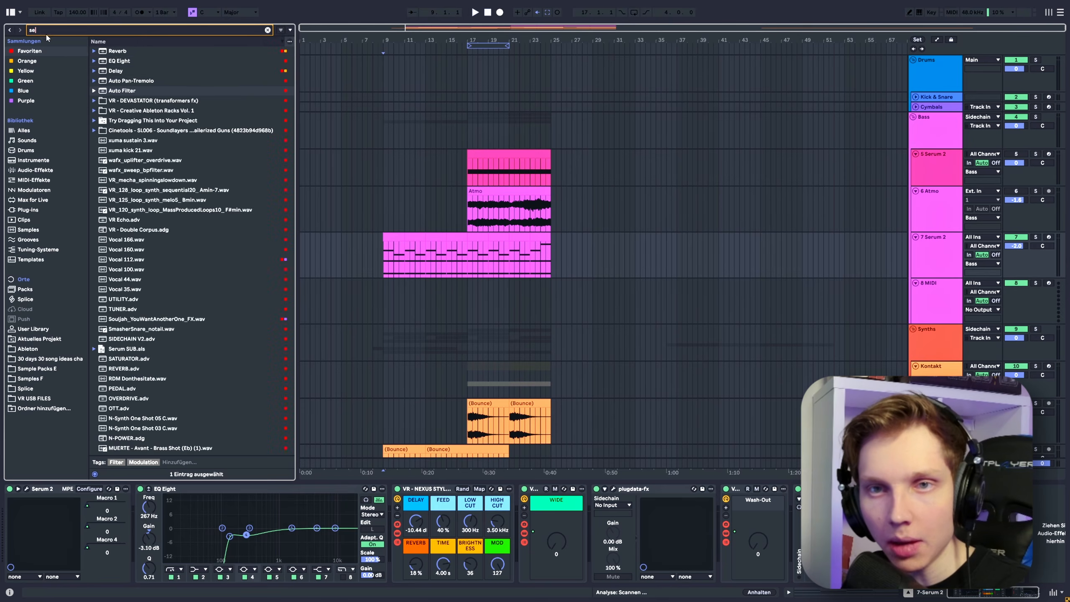
key("Down")
key("Down")
key("Down")
key("Down")
key("Return")
Set oscillator A of the new Serum 2 to octave -2 with 16 unison voices.
left_click_drag(449, 207, 295, 68)
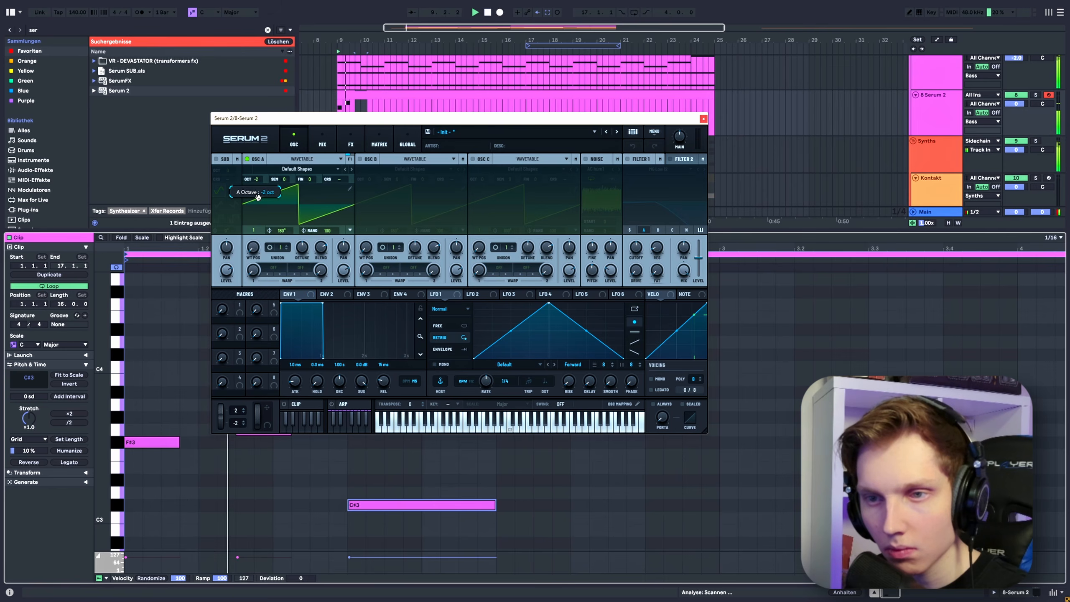
left_click_drag(285, 246, 283, 219)
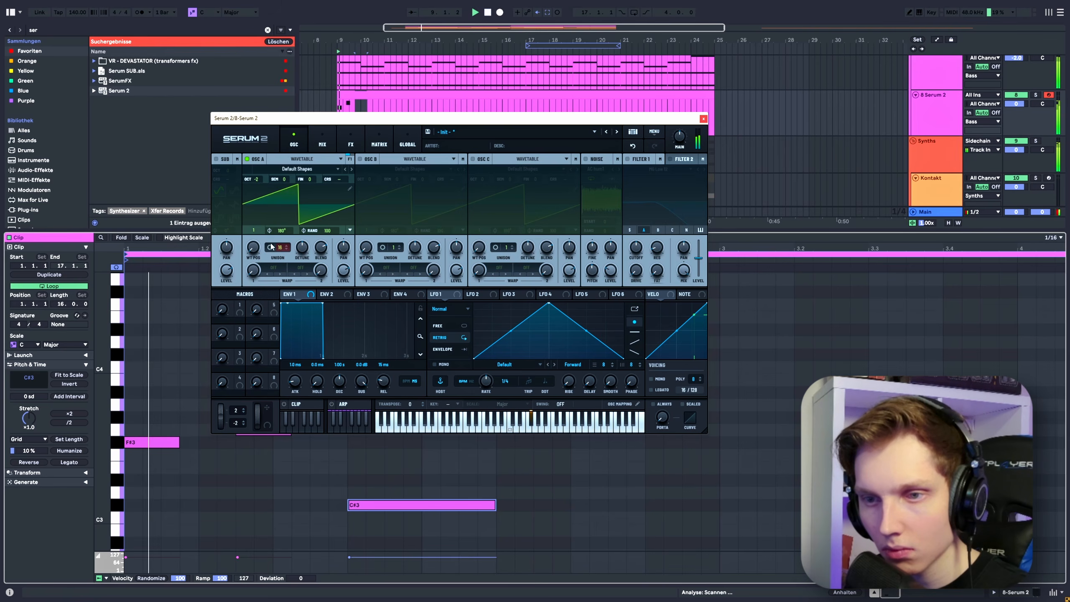
Enable Filter 1 with its cutoff modulated by Env 1, and shape Env 1 to a 749 ms decay and -85.3 dB sustain.
left_click(627, 159)
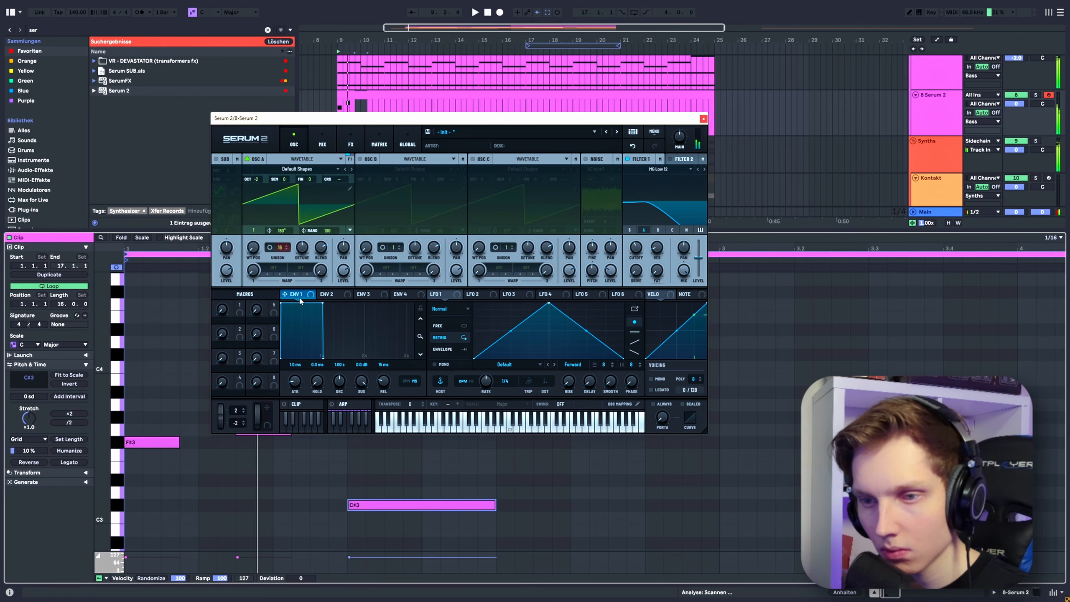
left_click_drag(300, 301, 636, 247)
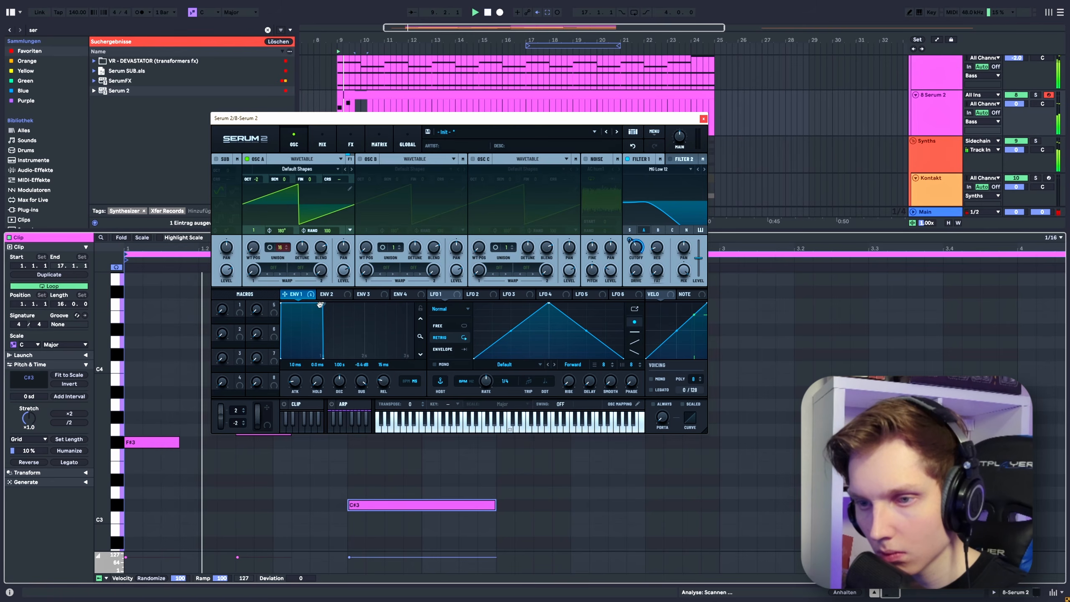
left_click_drag(320, 305, 312, 358)
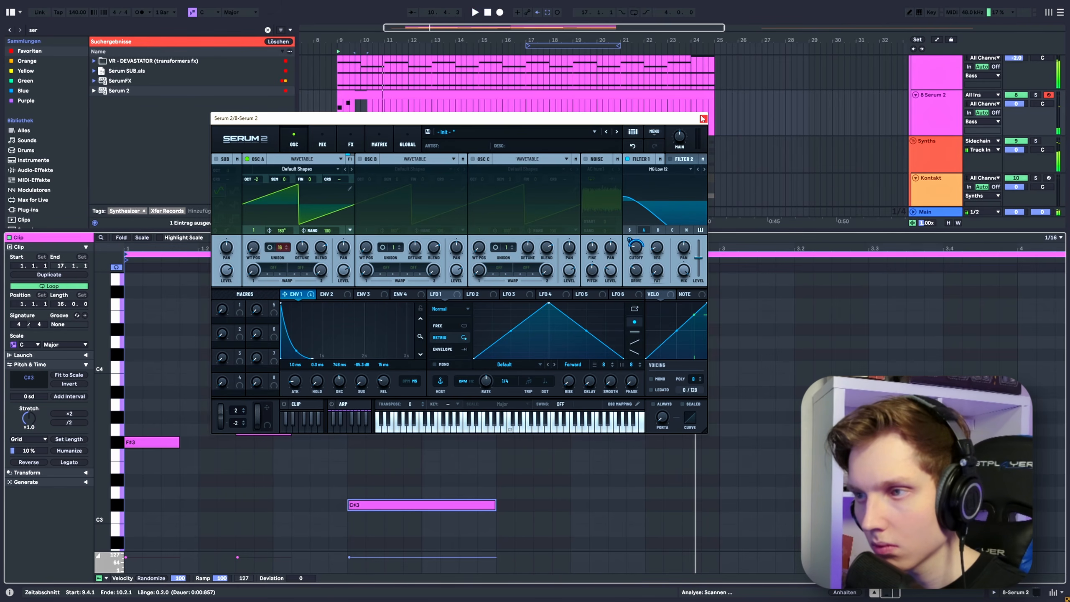
Add a Distortion effect to Serum 2's main effects chain and set its drive to 100 %.
left_click(341, 141)
left_click(220, 173)
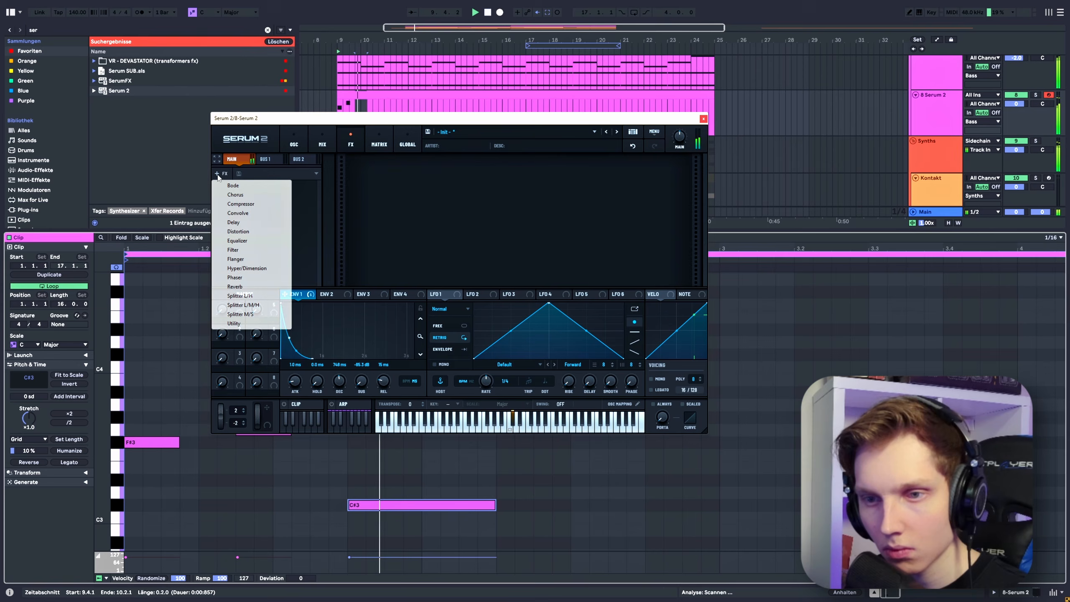
left_click(238, 231)
left_click_drag(601, 170, 623, 108)
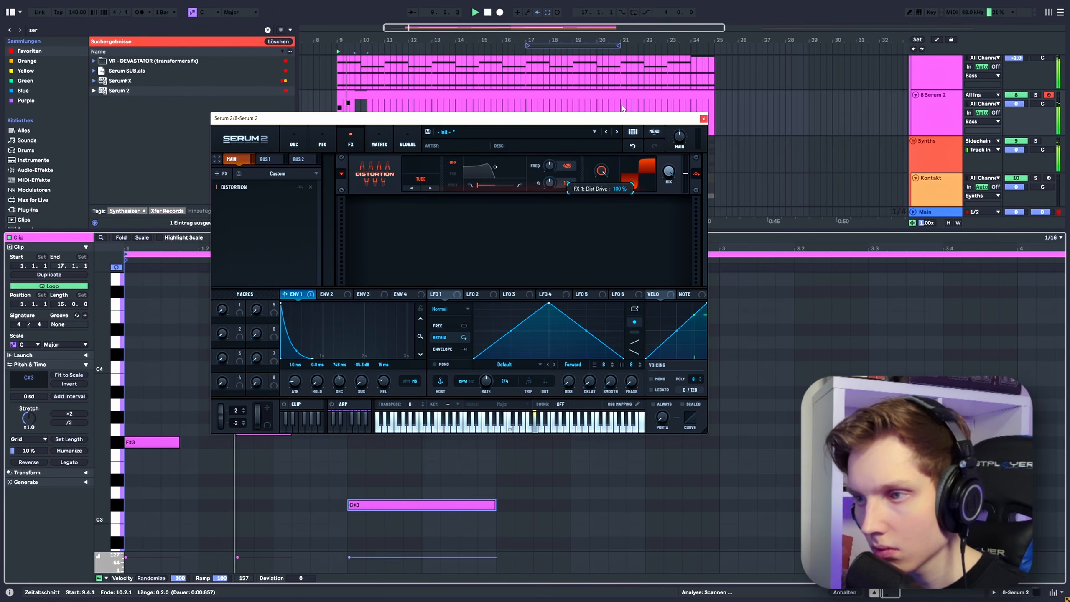
Add a Compressor after the Distortion, set its gain to 11.3, and switch it to multiband with a below ratio of about 0.56.
left_click(220, 173)
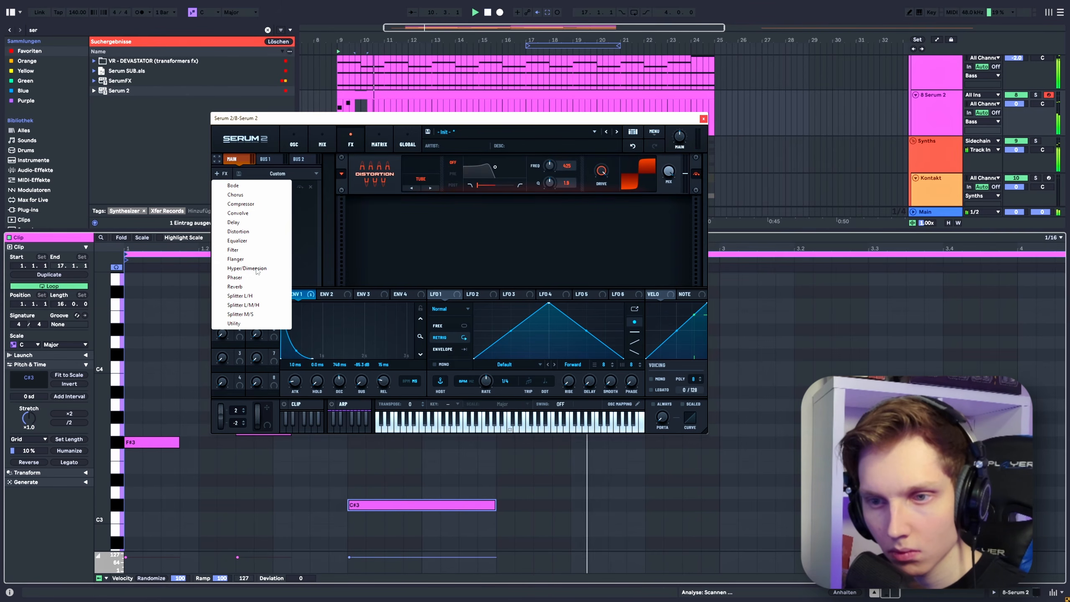
left_click(241, 204)
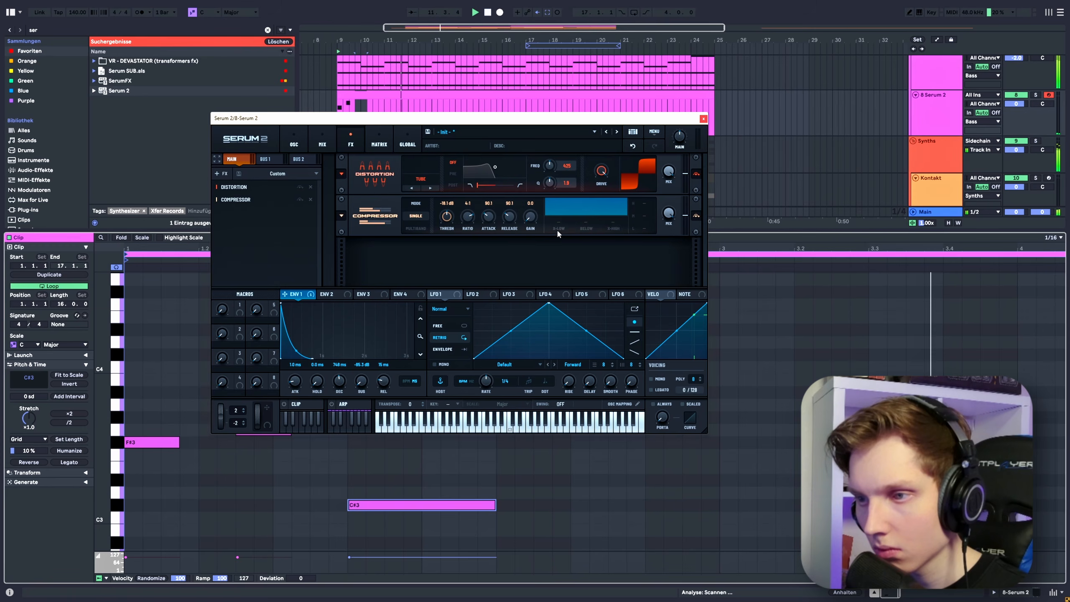
left_click_drag(531, 217, 535, 195)
key("space")
key("space")
left_click(416, 228)
left_click_drag(586, 223, 624, 184)
key("space")
key("space")
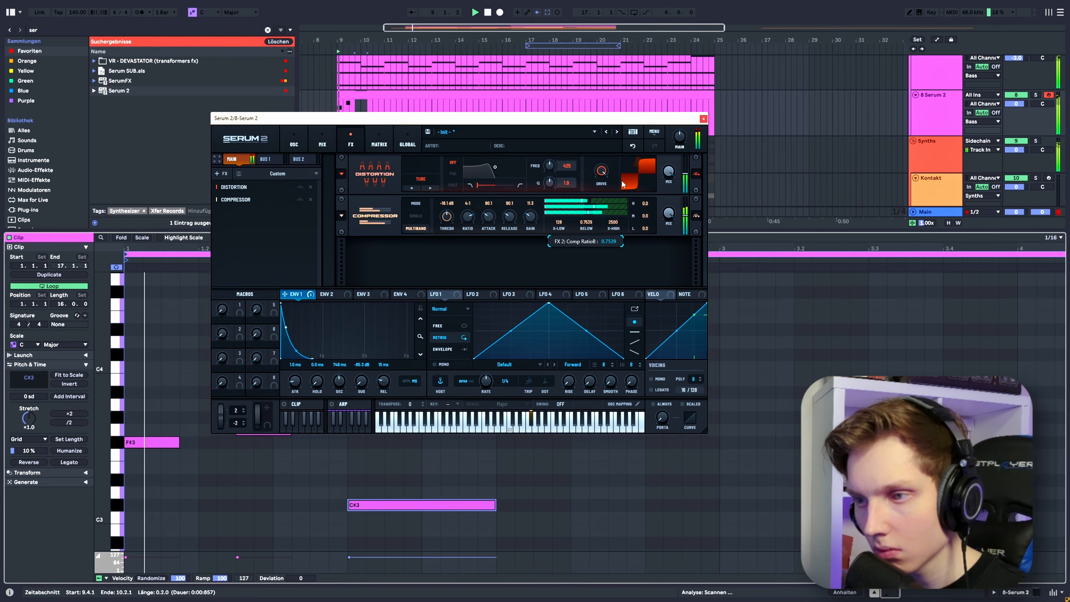
Add a Filter effect after the Compressor in Serum 2's main effects chain.
left_click(220, 173)
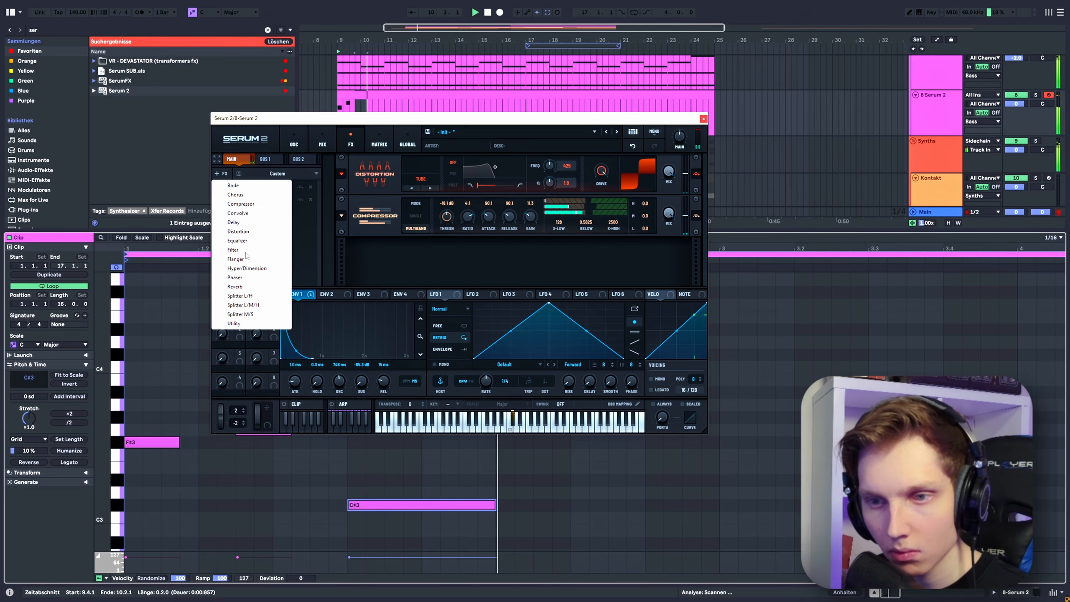
left_click(246, 252)
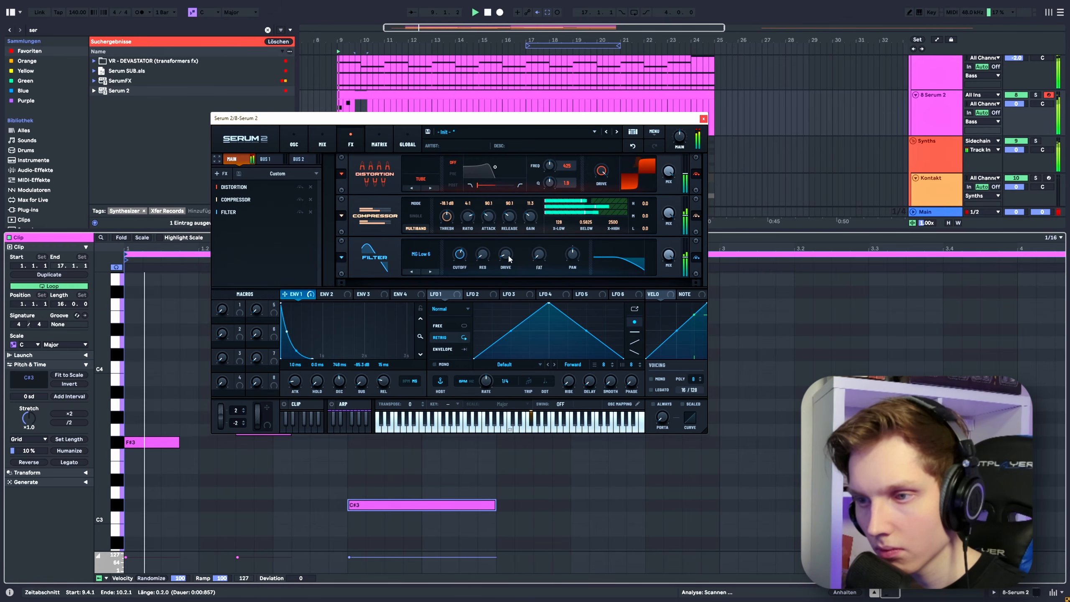
left_click(249, 179)
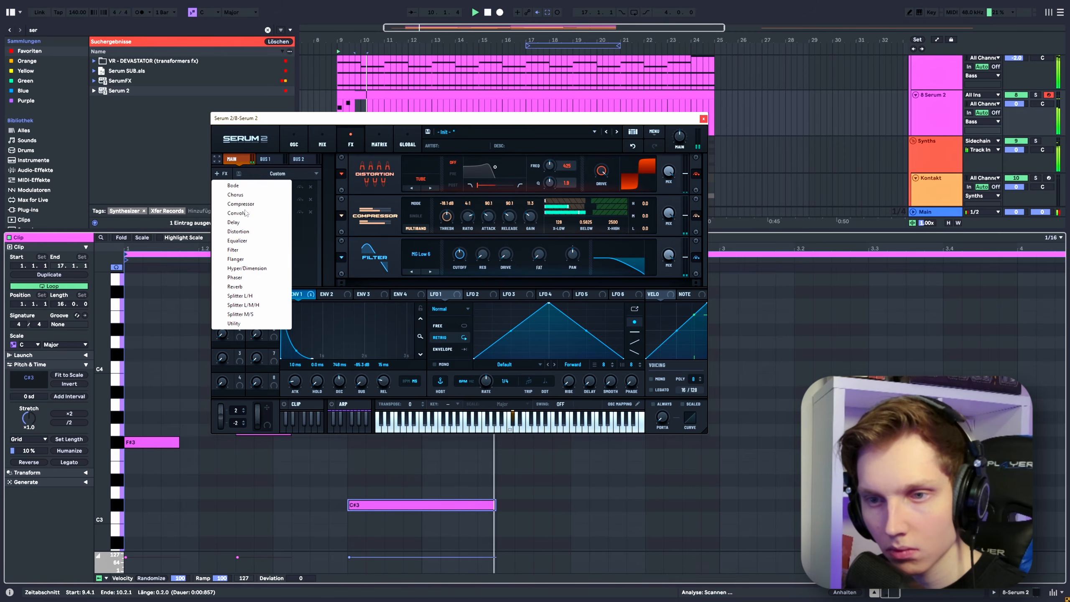
left_click_drag(474, 118, 461, 228)
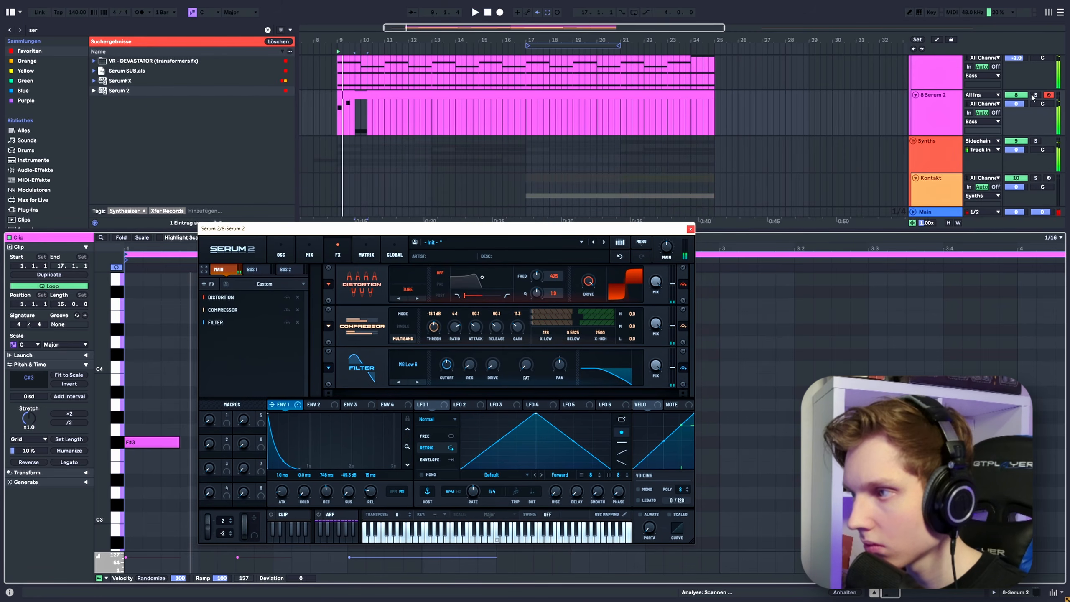
Play the second Serum 2 bass from bar 9 and reopen its plugin window.
key("ctrl+alt+p")
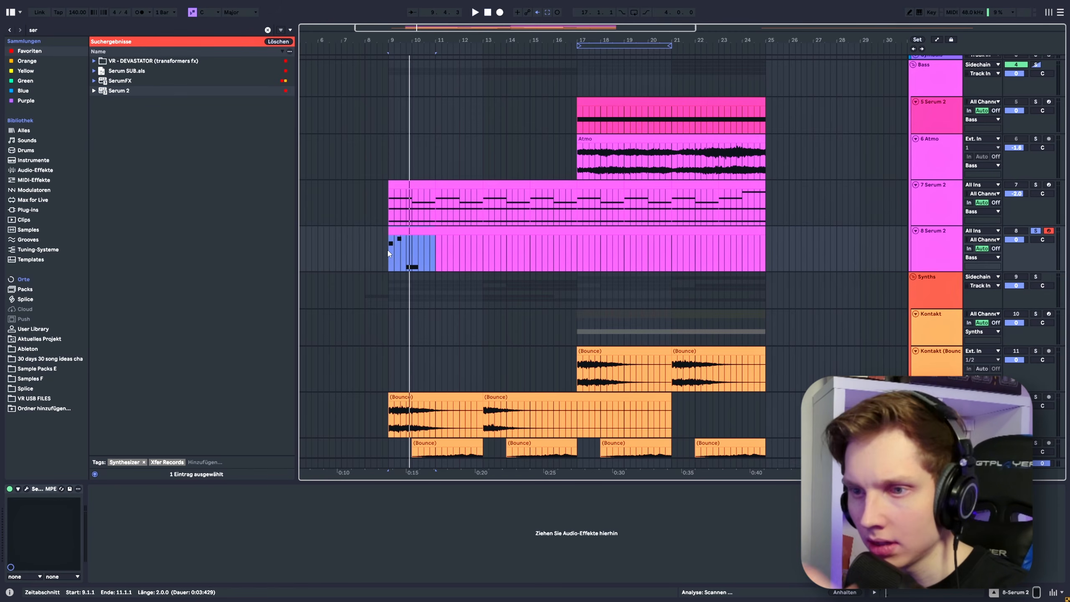
left_click(387, 253)
key("space")
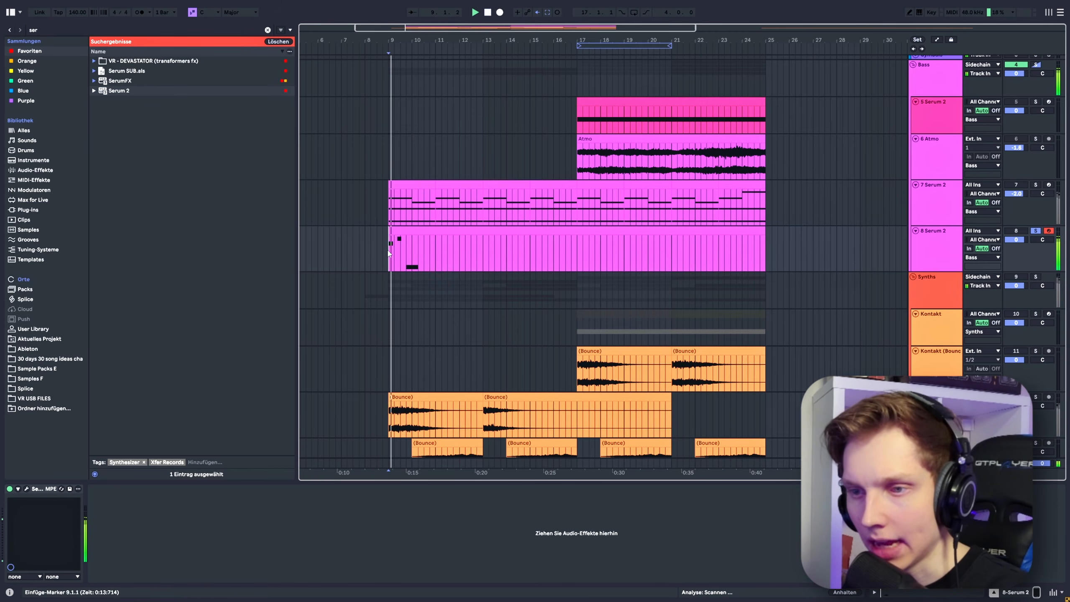
left_click(26, 489)
left_click_drag(405, 232, 410, 161)
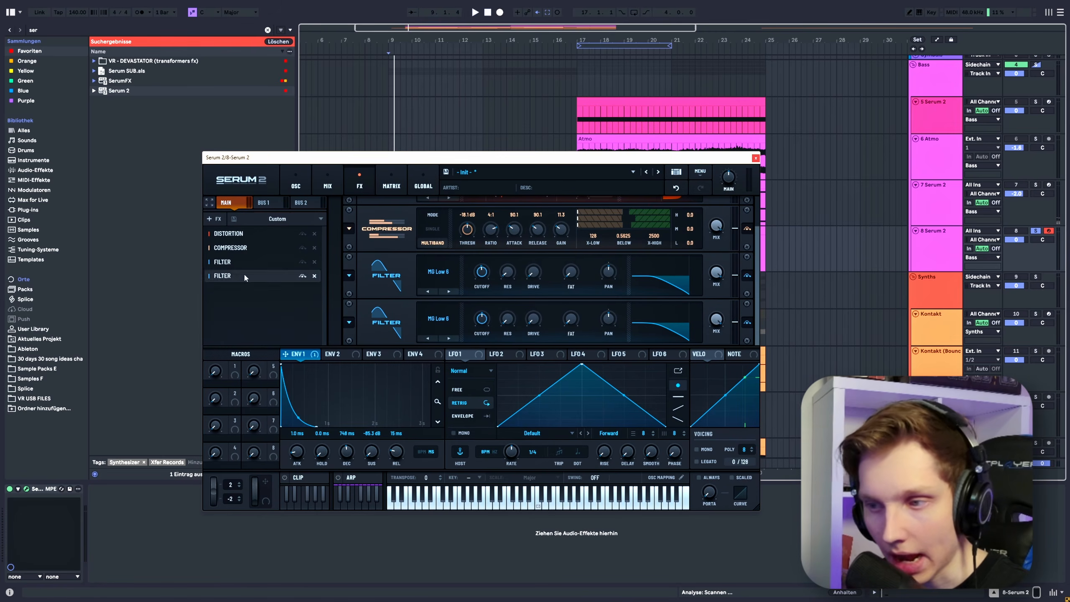
Set the second Filter effect to the Phs 48HL6+ type and sweep its cutoff up to about 1214 Hz.
left_click(424, 322)
mouse_move(450, 357)
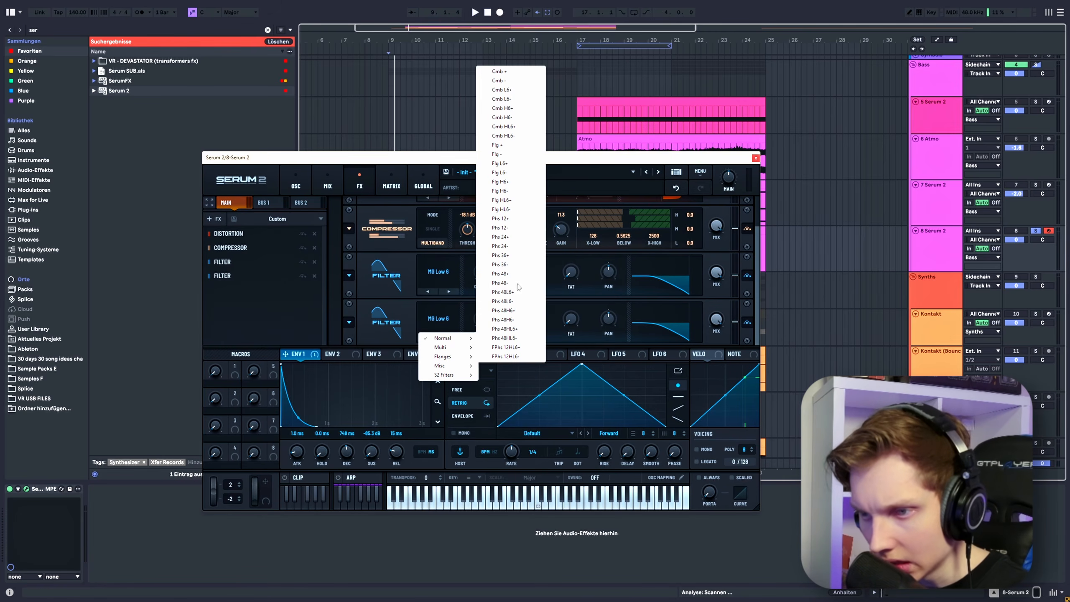
left_click(514, 332)
key("space")
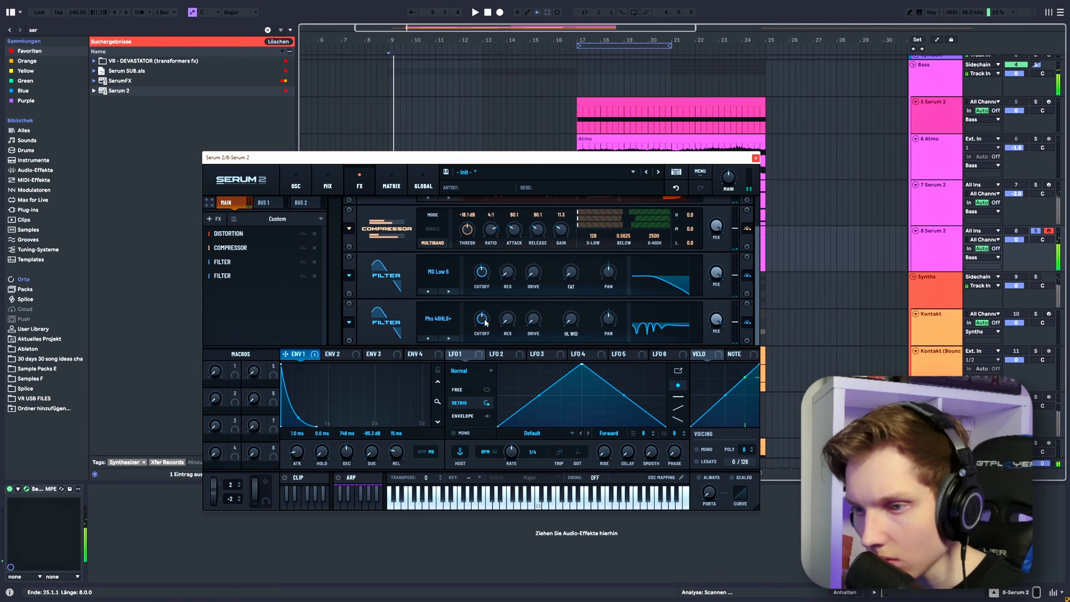
left_click_drag(485, 323, 452, 279)
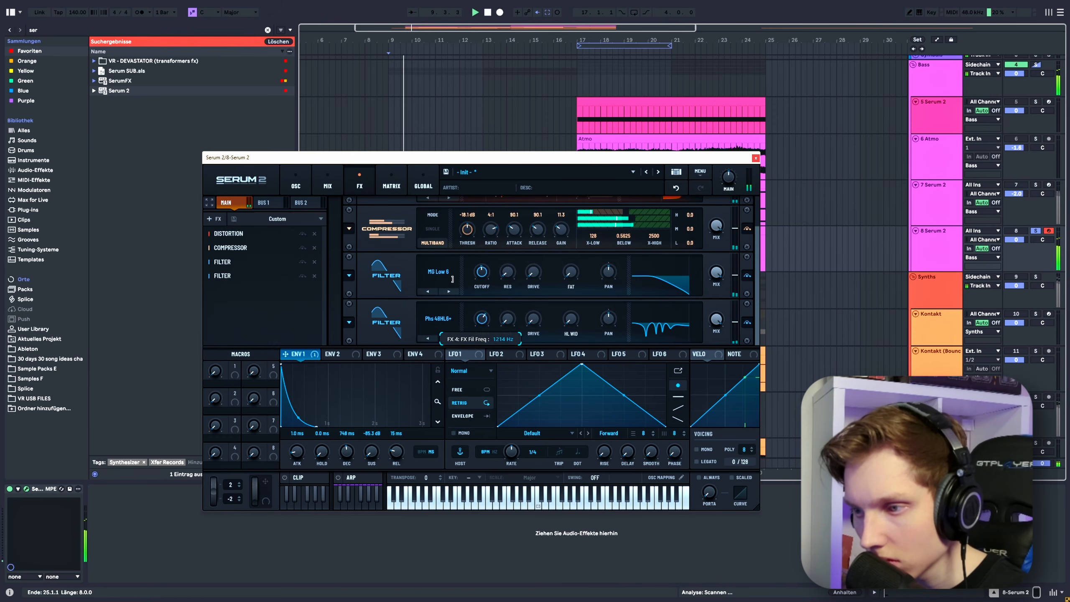
Modulate the phaser-type Filter's cutoff with Env 2 at a 208 ms attack, and raise the Filter's drive to 82 %.
left_click_drag(327, 354, 464, 318)
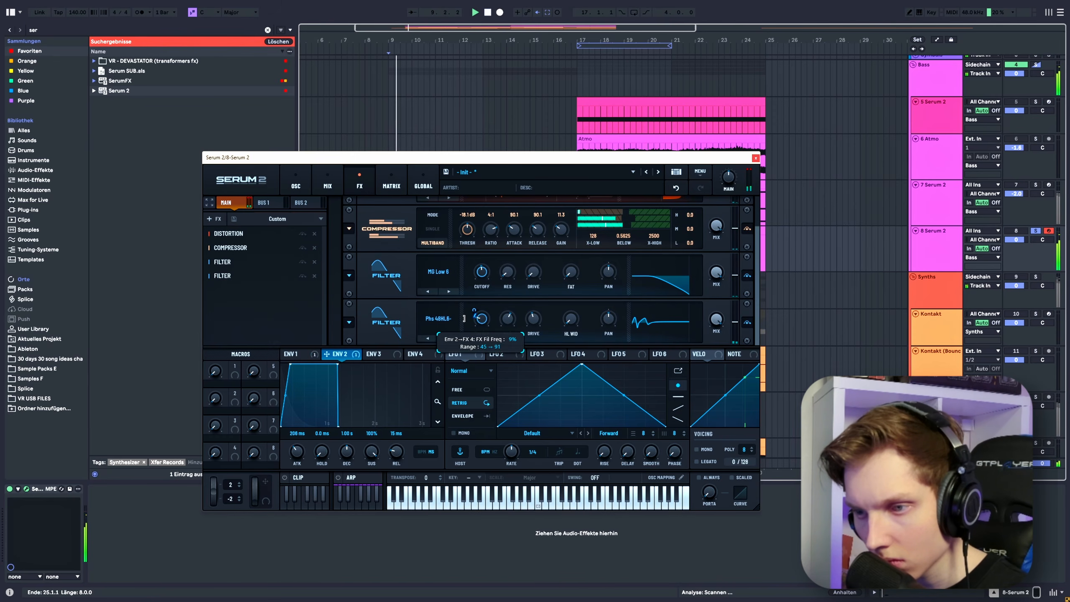
left_click_drag(533, 319, 544, 290)
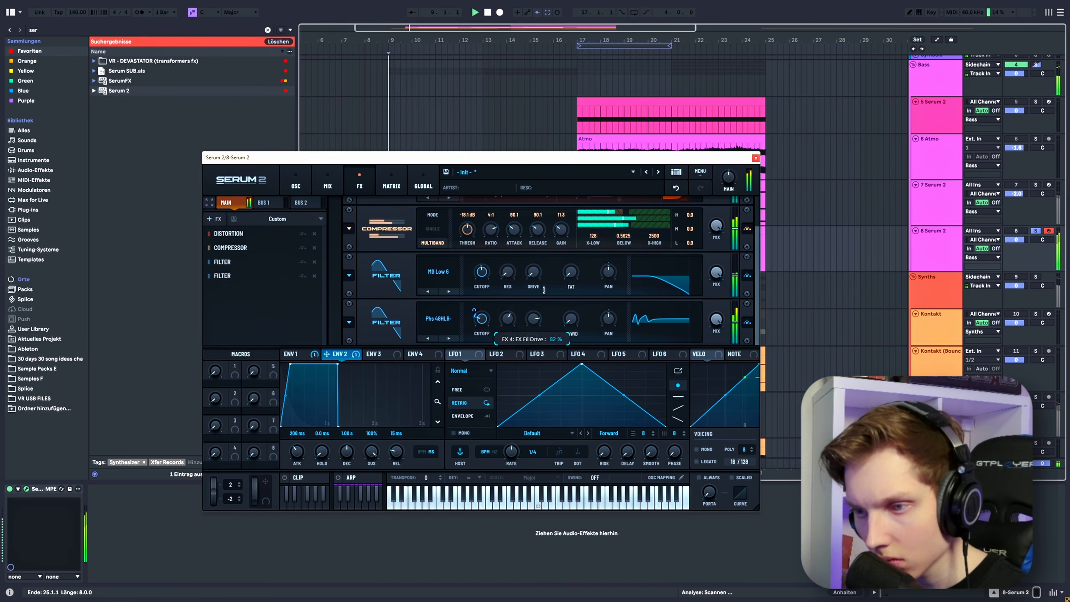
mouse_move(483, 321)
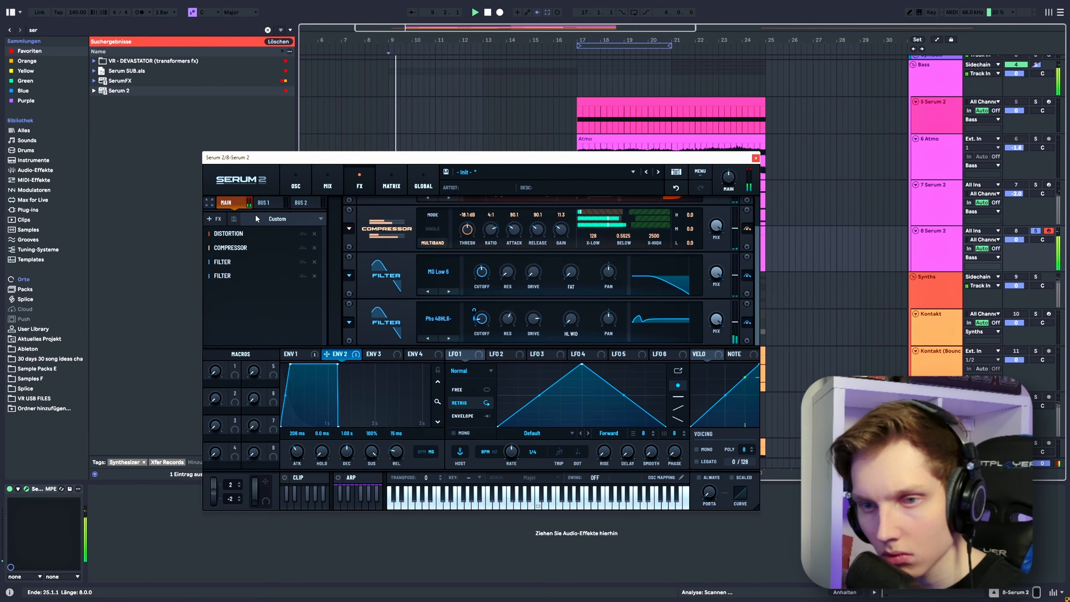
Extend the main effects chain with Convolve, Hyper/Dimension and another Filter set to the Diffusor type.
left_click(225, 219)
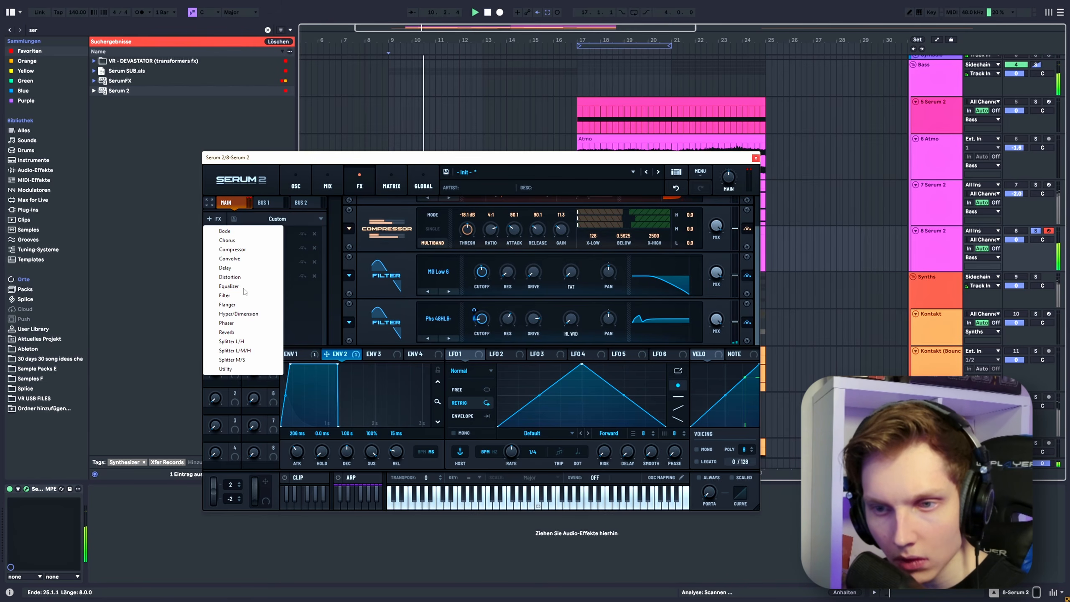
left_click(239, 262)
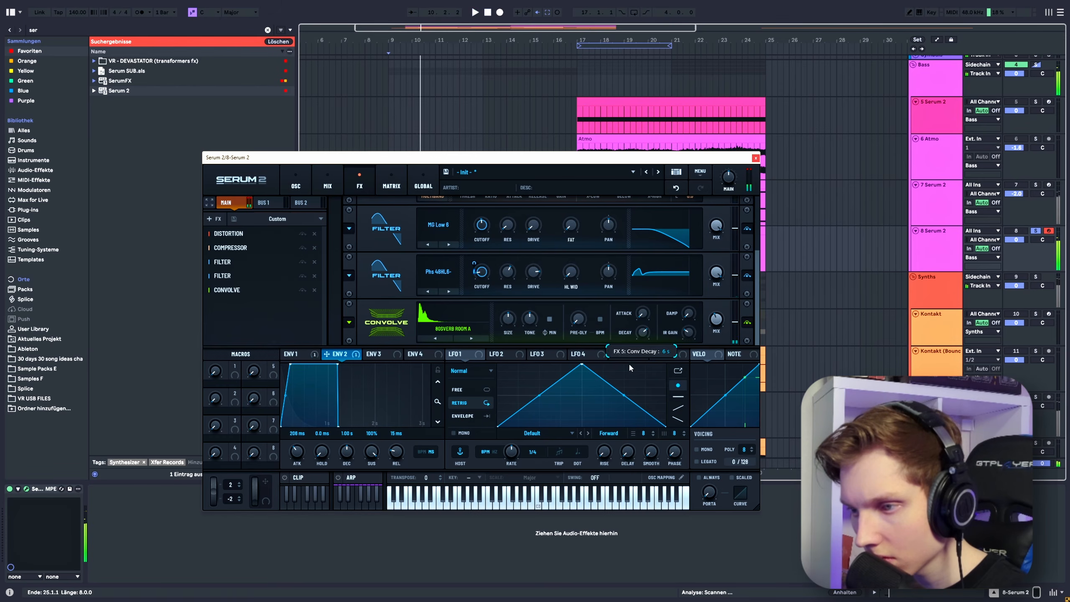
left_click(219, 219)
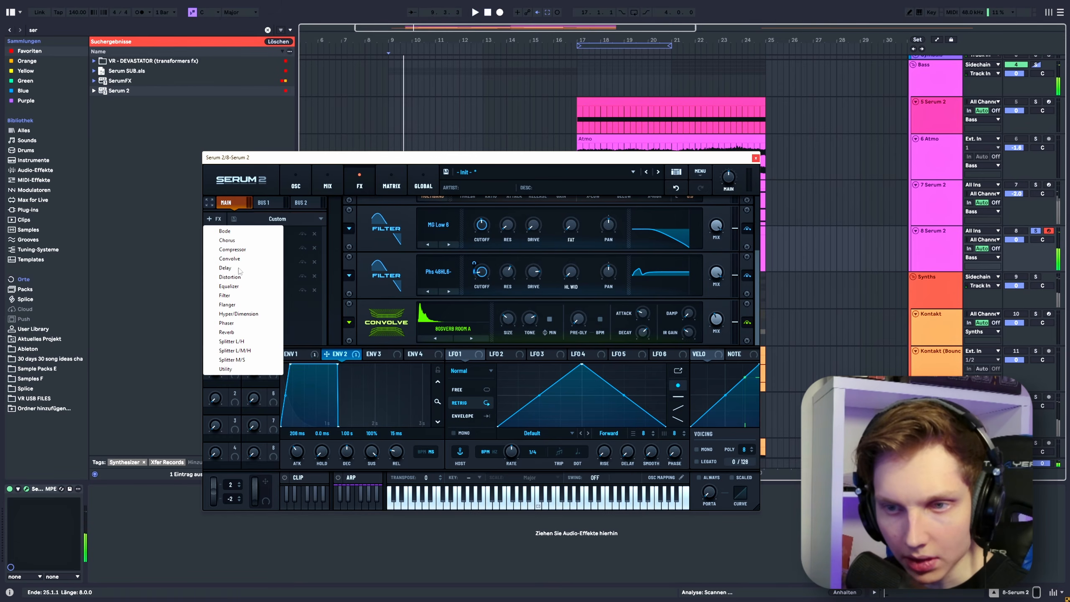
left_click(238, 313)
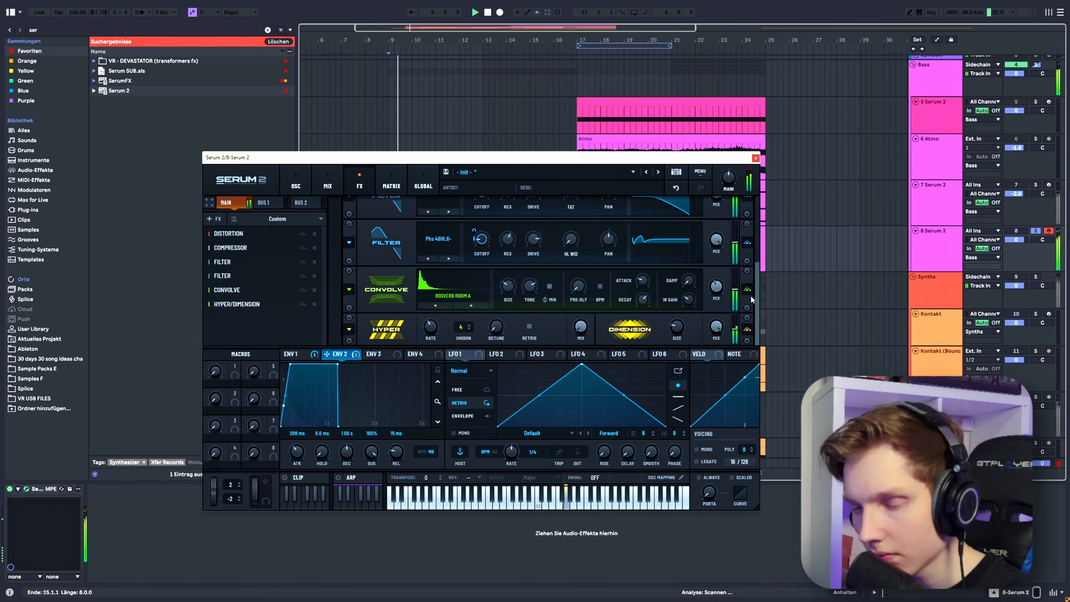
left_click(214, 218)
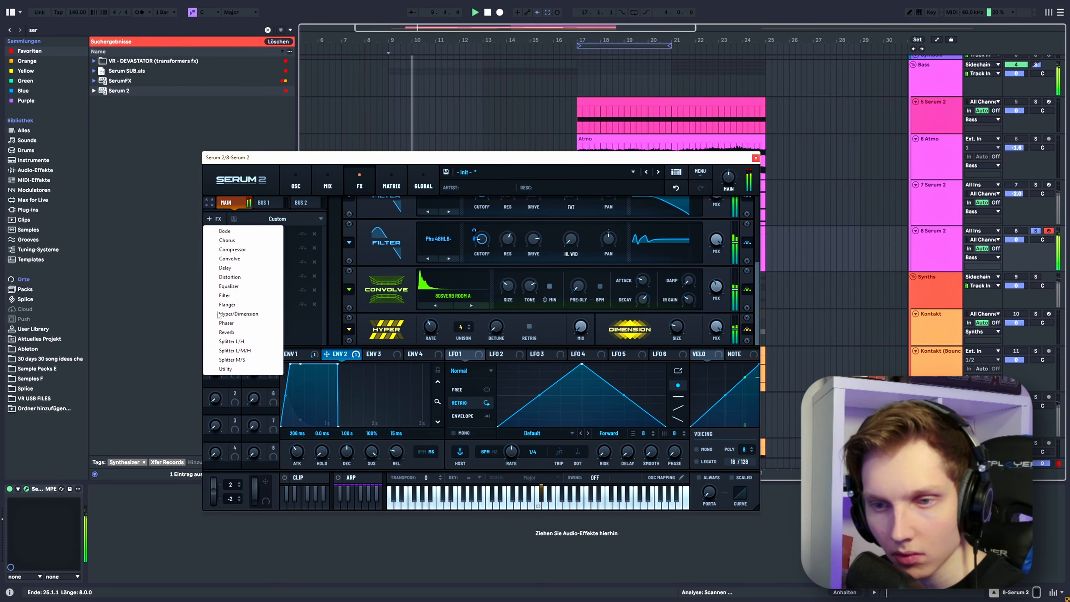
left_click(231, 295)
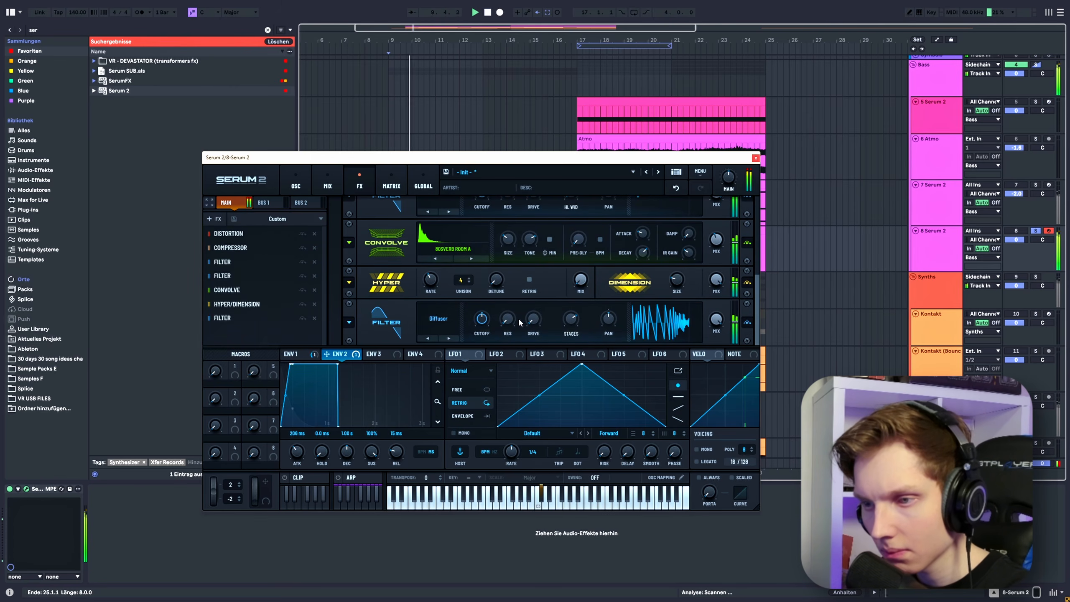
Add EQ Eight after Serum 2 on the second bass track and cut 190 Hz by 6.57 dB.
left_click(756, 159)
left_click(55, 32)
type("eq")
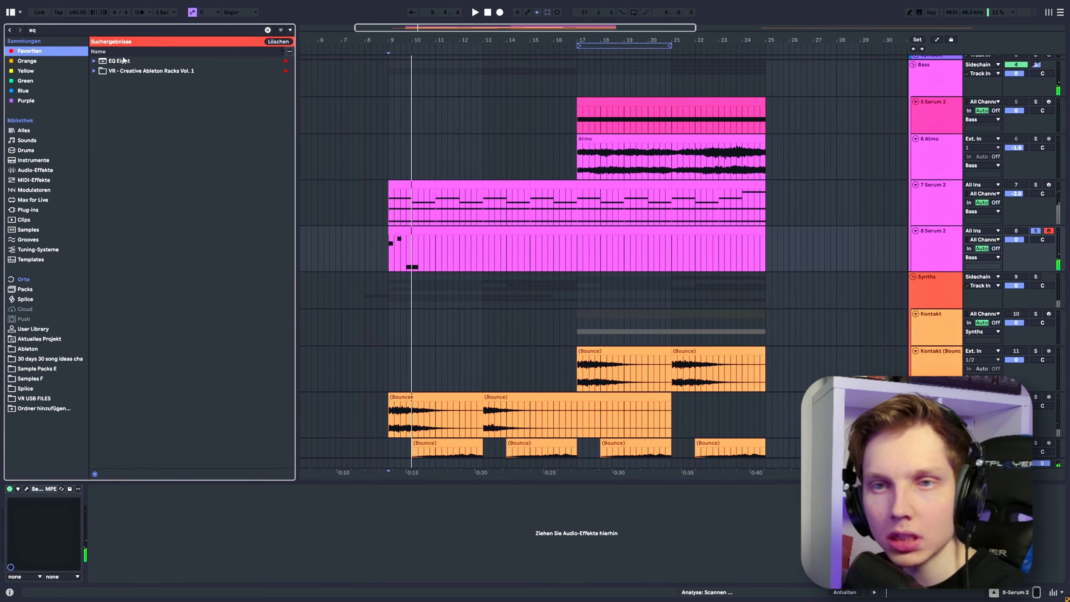
left_click(123, 58)
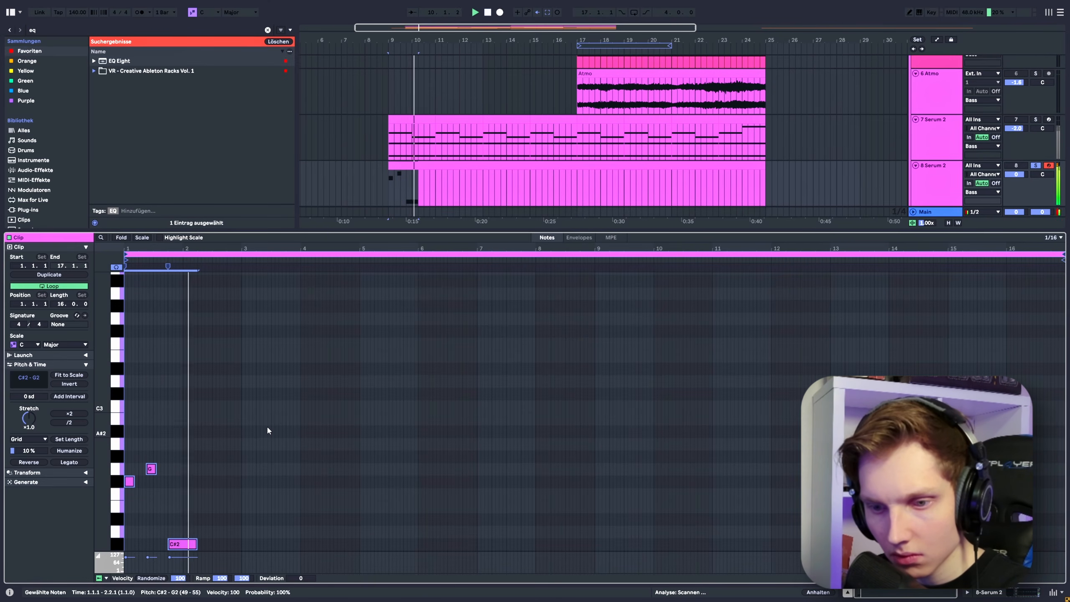
left_click(925, 180)
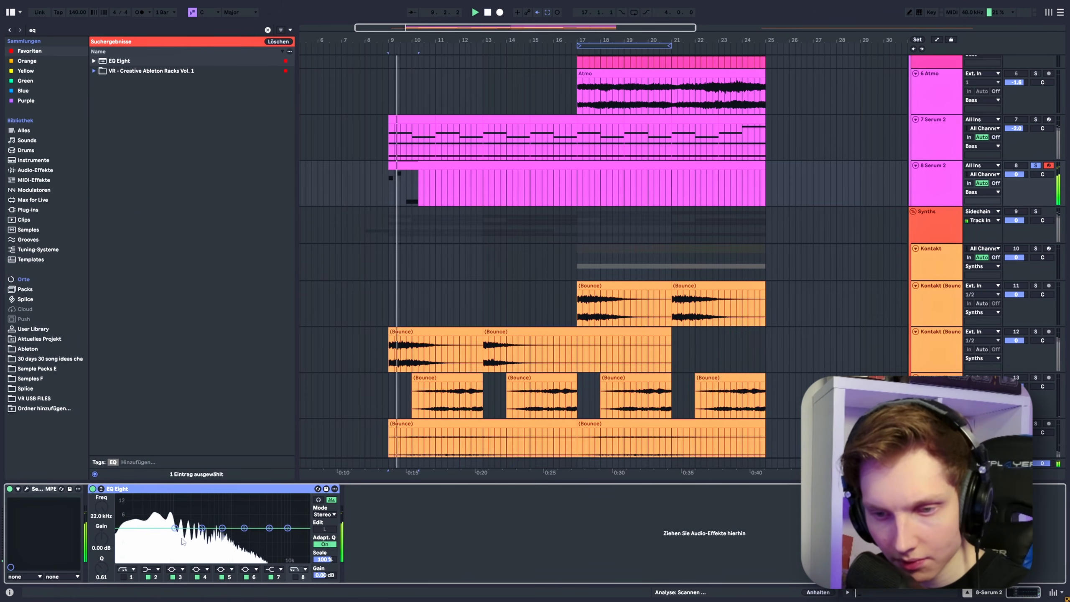
left_click_drag(244, 528, 191, 542)
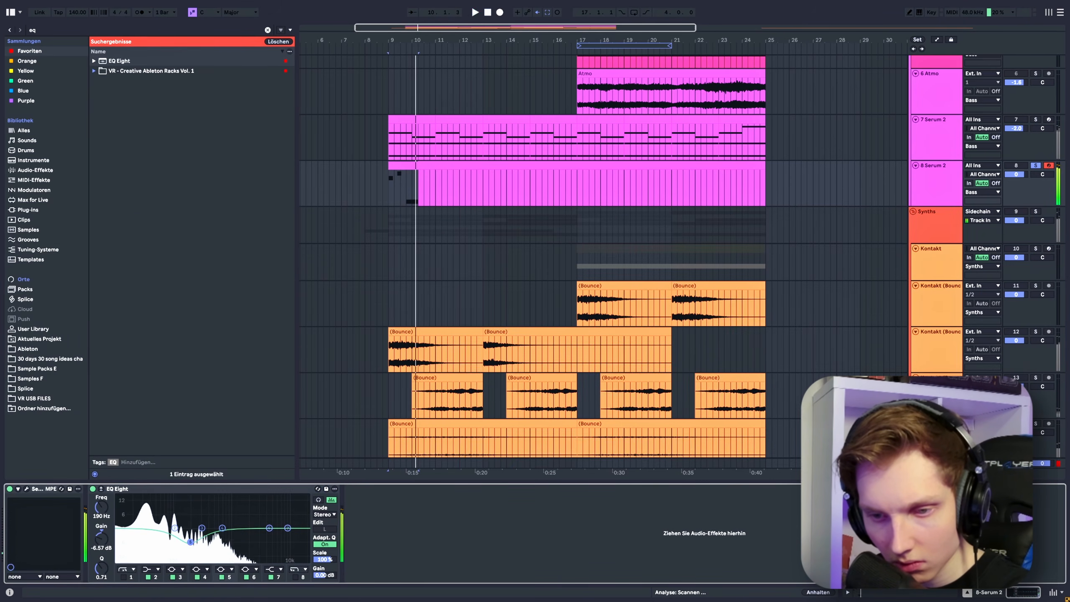
Route oscillator B at octave -2 into Filter 1, and remove the fundamental harmonic from oscillator A's wavetable.
left_click(26, 489)
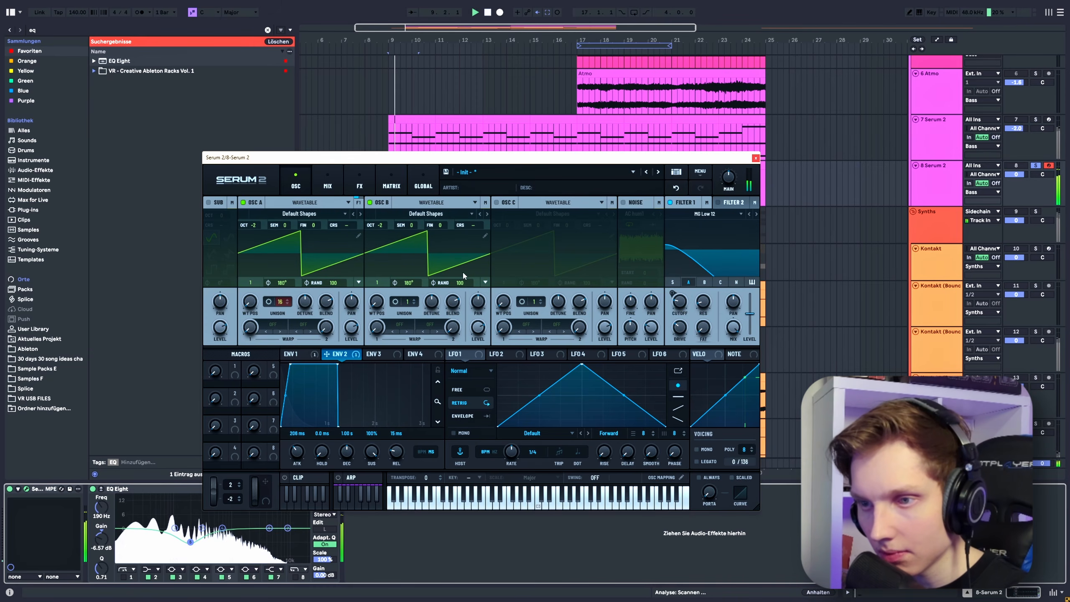
left_click(704, 282)
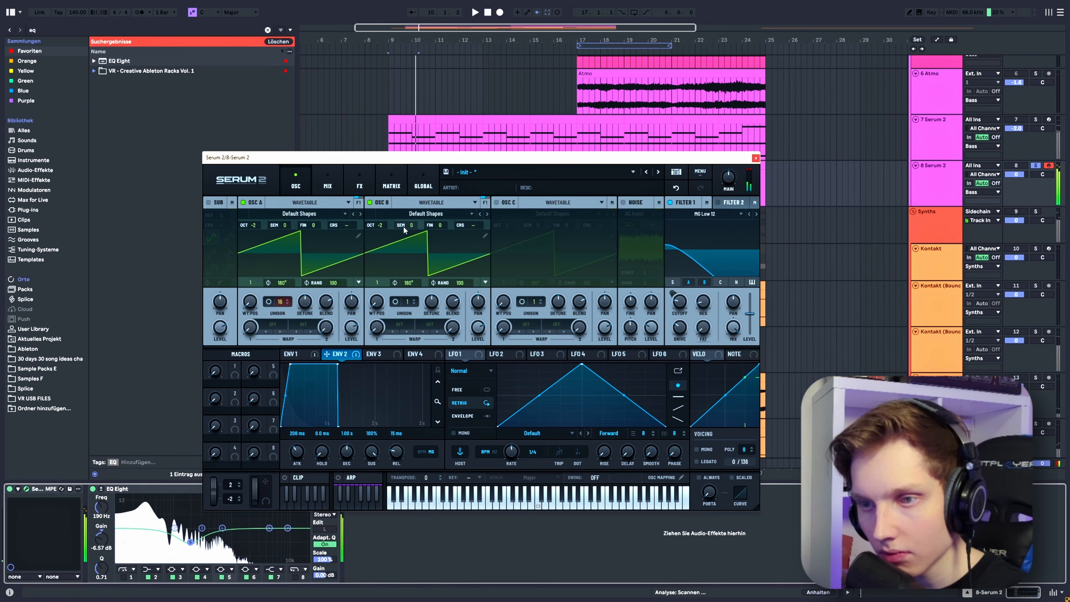
left_click(358, 235)
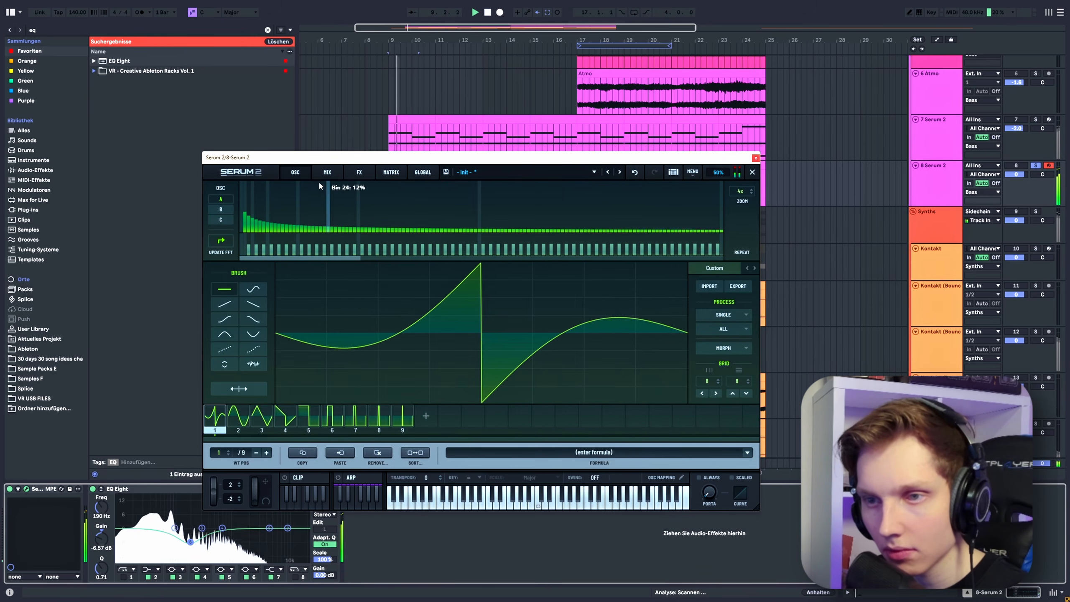
left_click(304, 177)
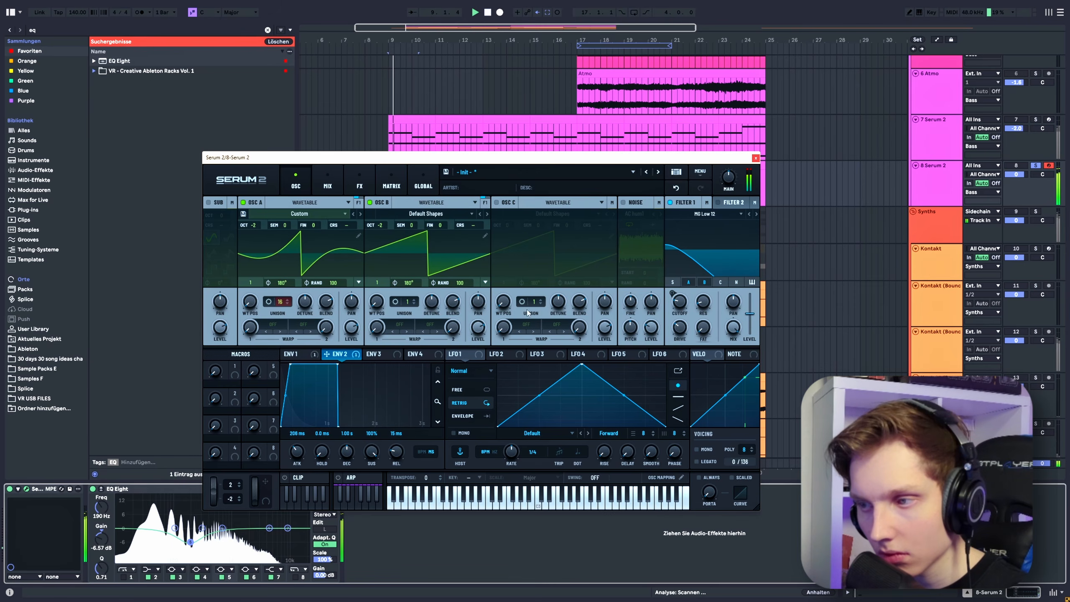
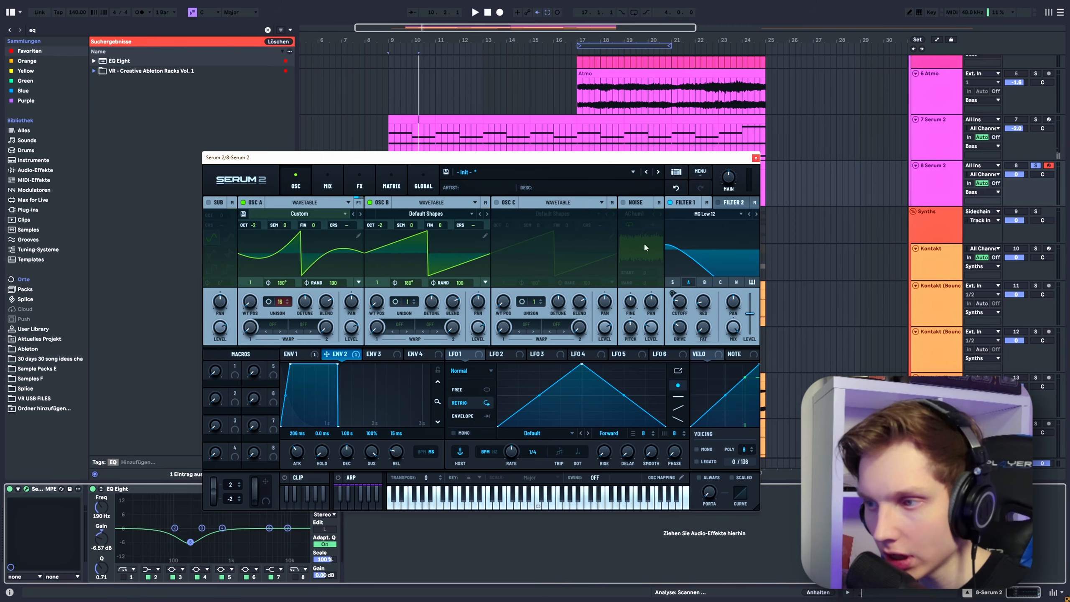
Route oscillator B into Filter 2 instead of Filter 1 and adjust Filter 2's cutoff.
left_click(483, 207)
left_click(475, 204)
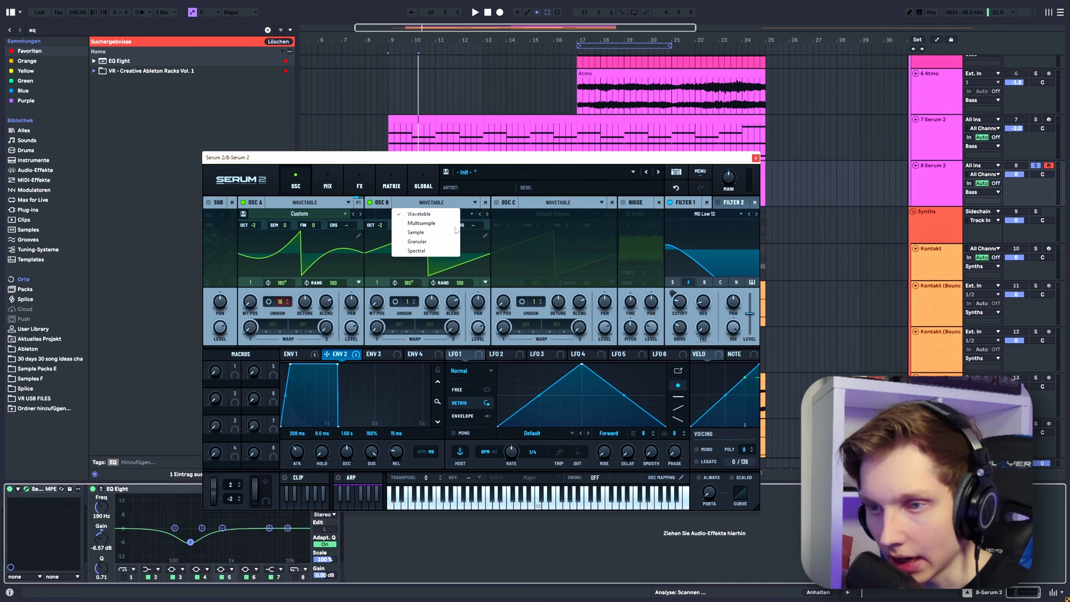
left_click(485, 204)
left_click_drag(680, 301, 679, 291)
key("space")
Set Filter 2's output routing to Direct so it bypasses the effects, and play the result.
left_click(754, 203)
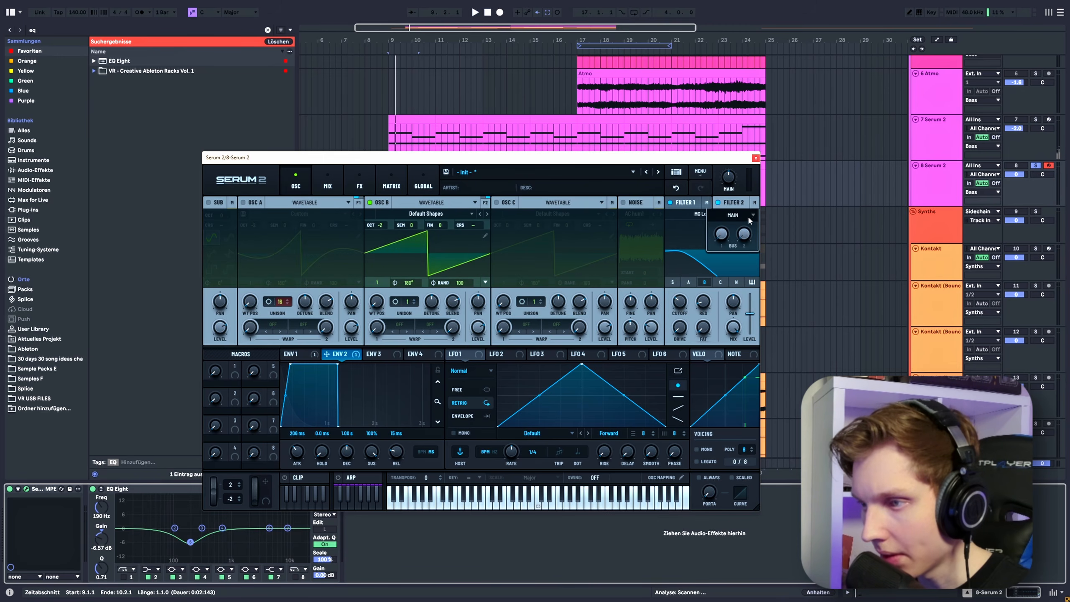
left_click(749, 216)
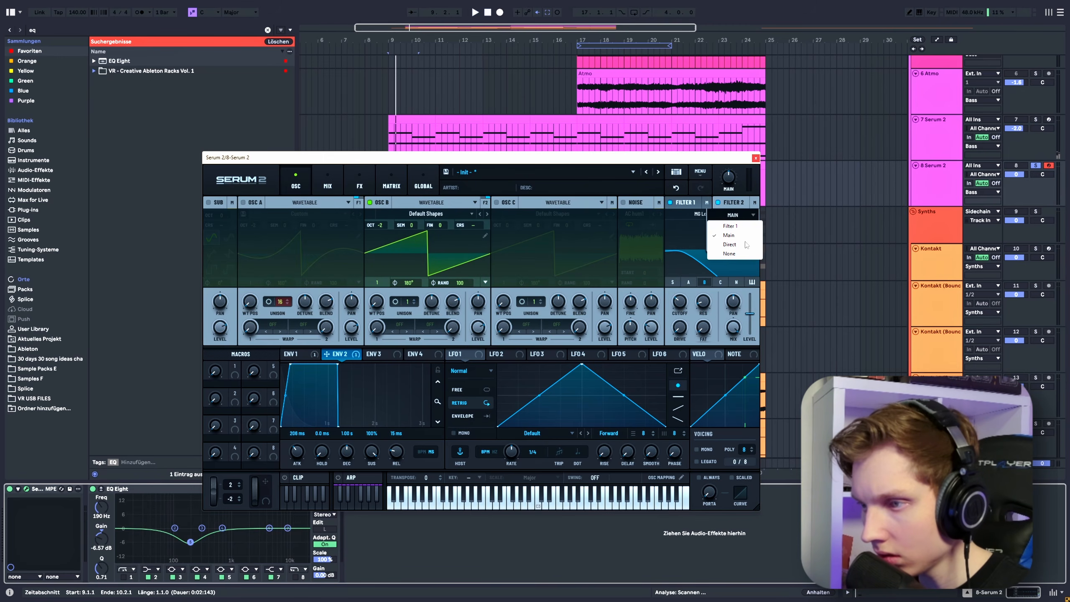
left_click(736, 246)
key("space")
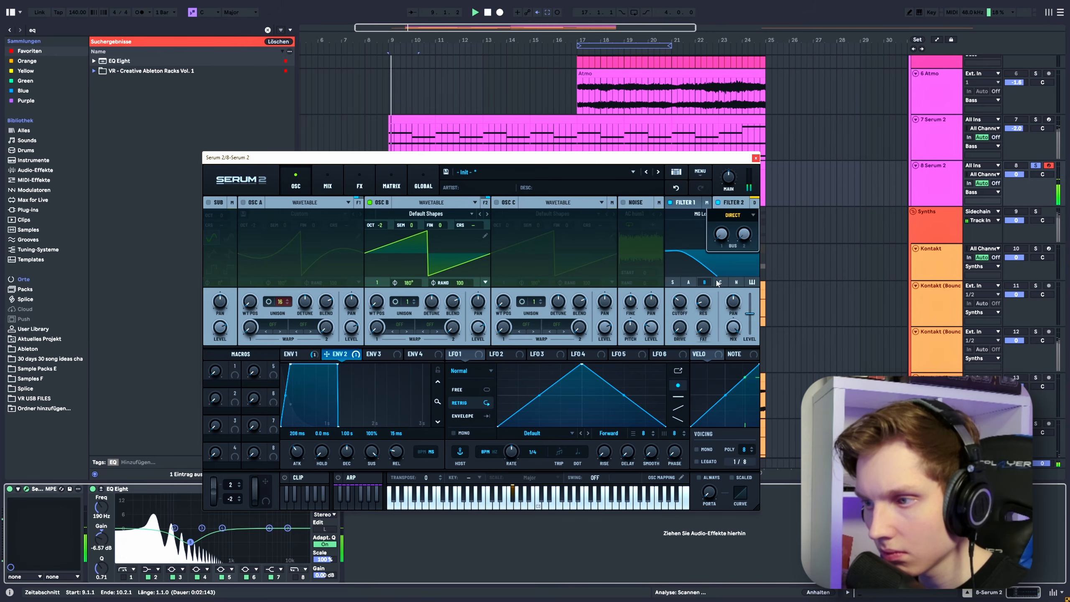
Raise Filter 2's cutoff while oscillator B plays alone, and switch oscillator A back on.
key("space")
left_click_drag(680, 302, 682, 281)
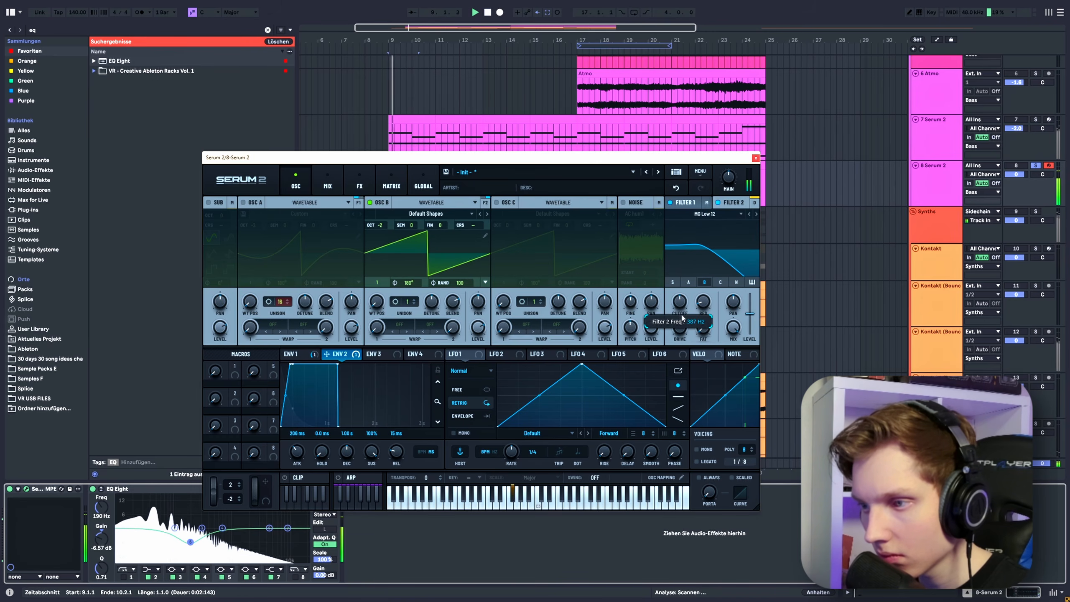
left_click(244, 202)
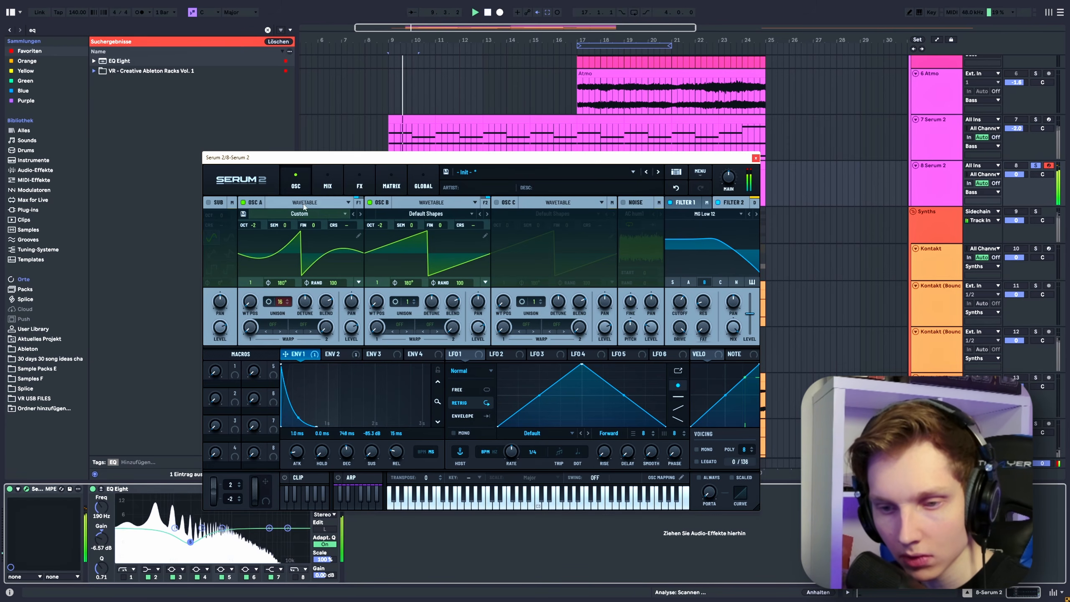
Load plugdata-fx with the Spec Comp Beta 1 patch after EQ Eight on the second bass track.
left_click(56, 31)
left_click_drag(385, 158, 457, 107)
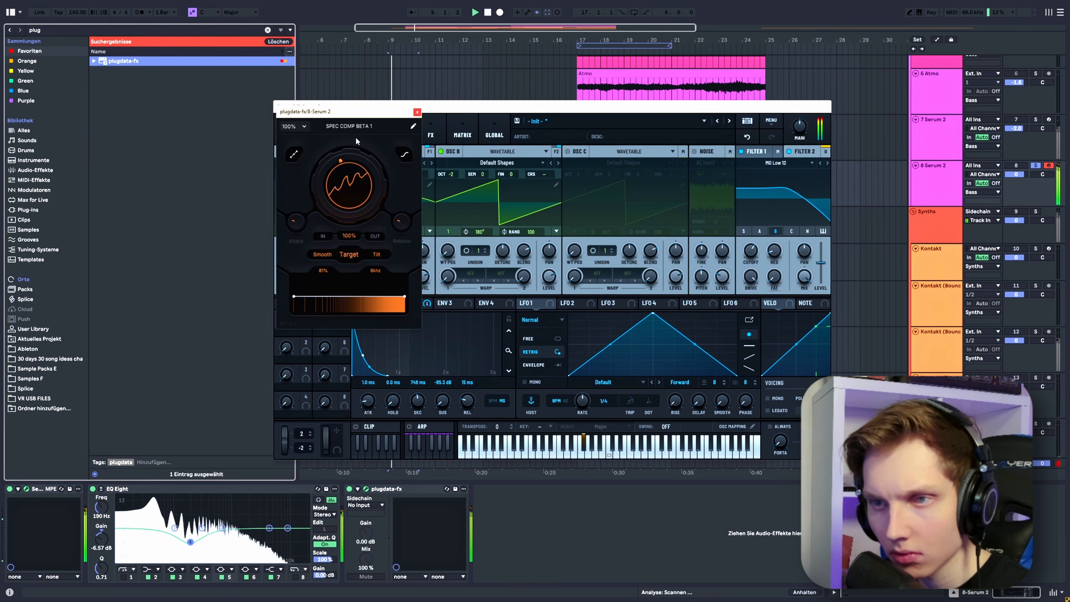
Move the Spec Comp window aside and fine-tune its main compression knob and Target control while the second bass plays.
left_click_drag(340, 109, 234, 122)
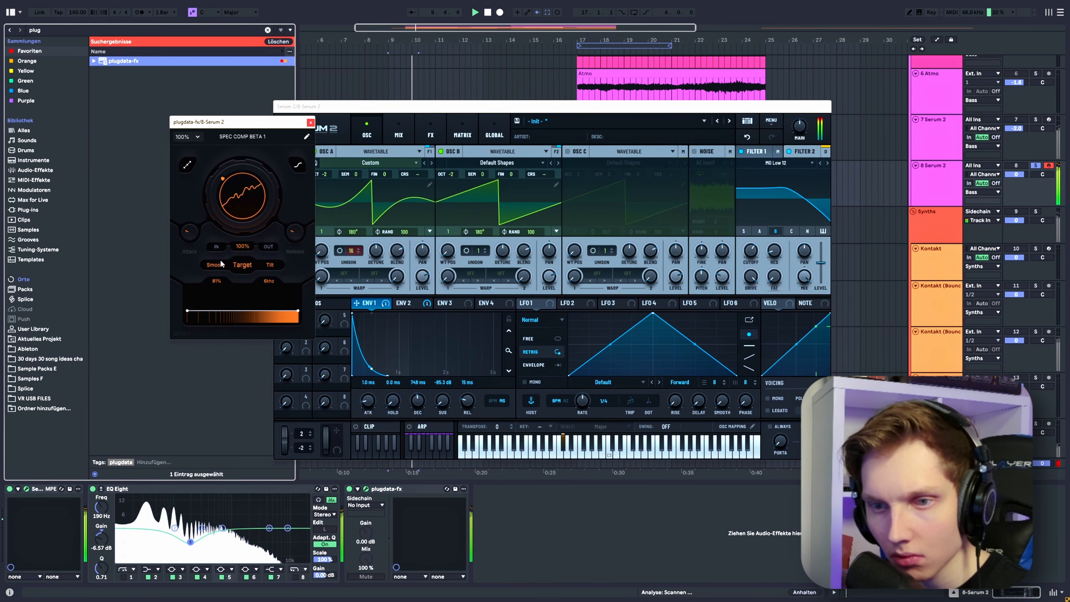
left_click_drag(246, 208, 243, 215)
left_click_drag(242, 266, 243, 263)
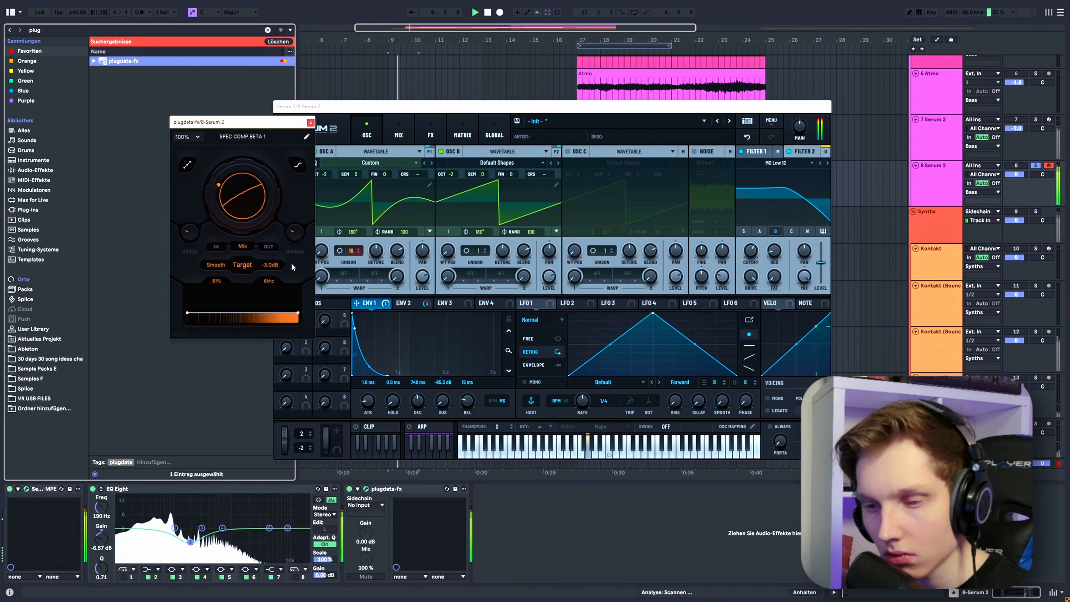
Set the mix of the Convolve effect in Serum 2's effects rack to 65% while playing the second bass.
left_click(430, 135)
left_click(320, 238)
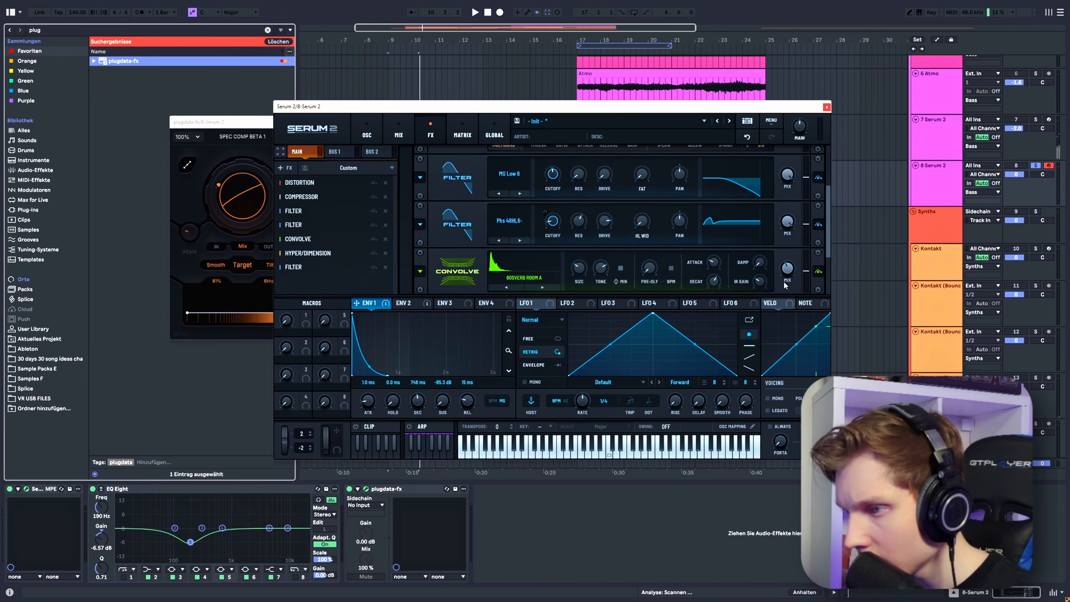
key("space")
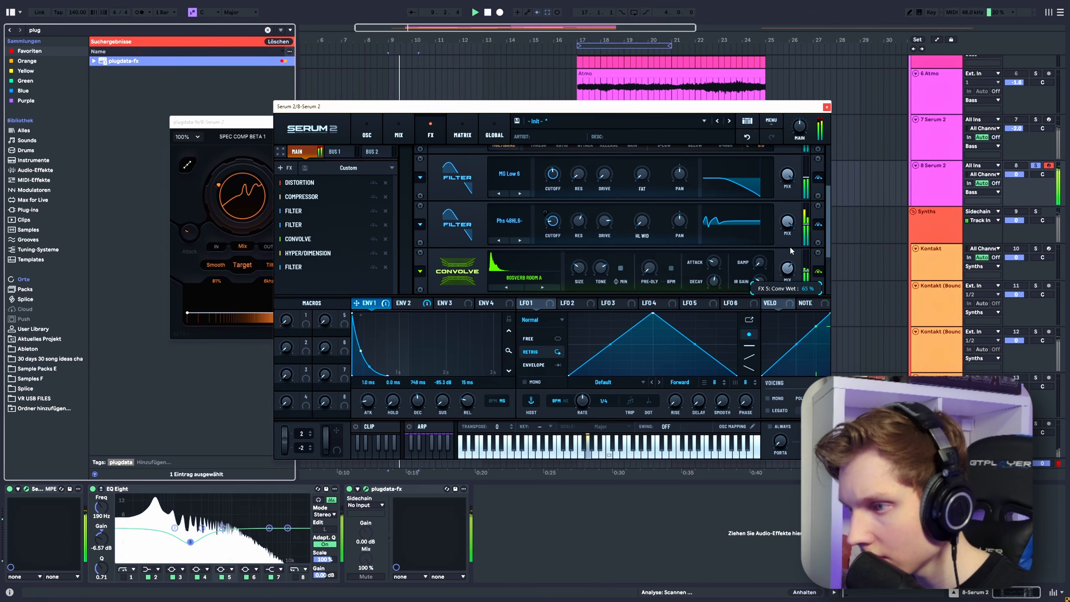
key("space")
left_click(367, 133)
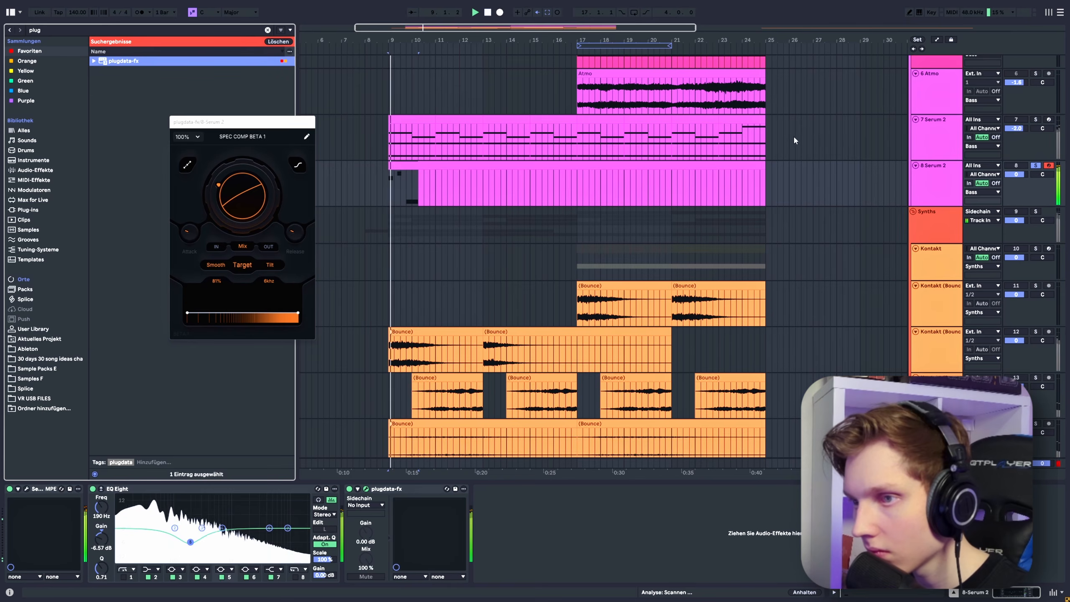
Unsolo the second bass track and lower its volume to about -3.8 dB against the full mix.
left_click(1035, 166)
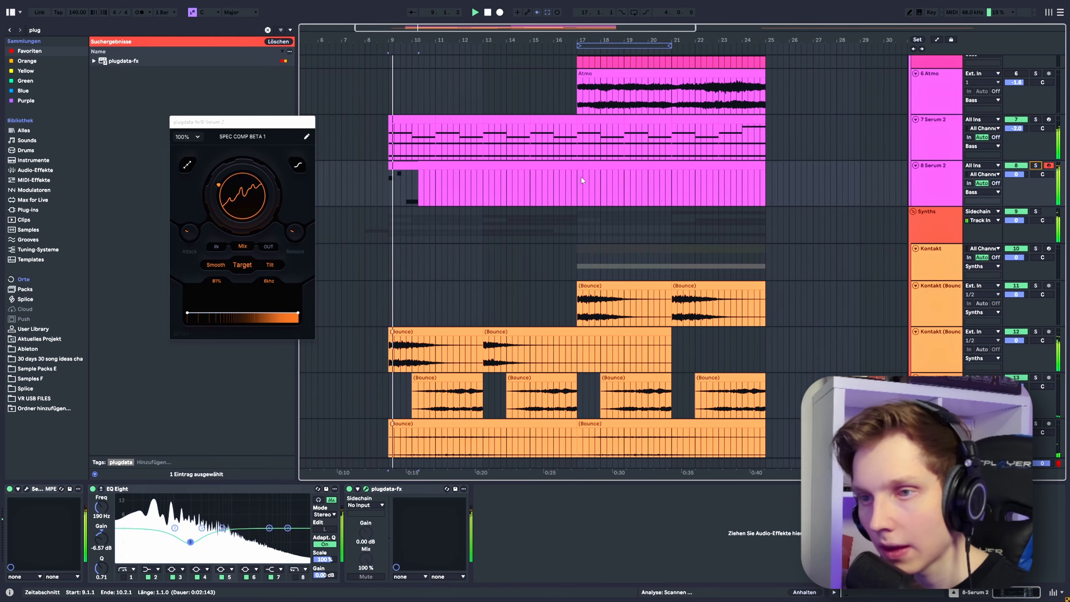
scroll(413, 189, "up", 3)
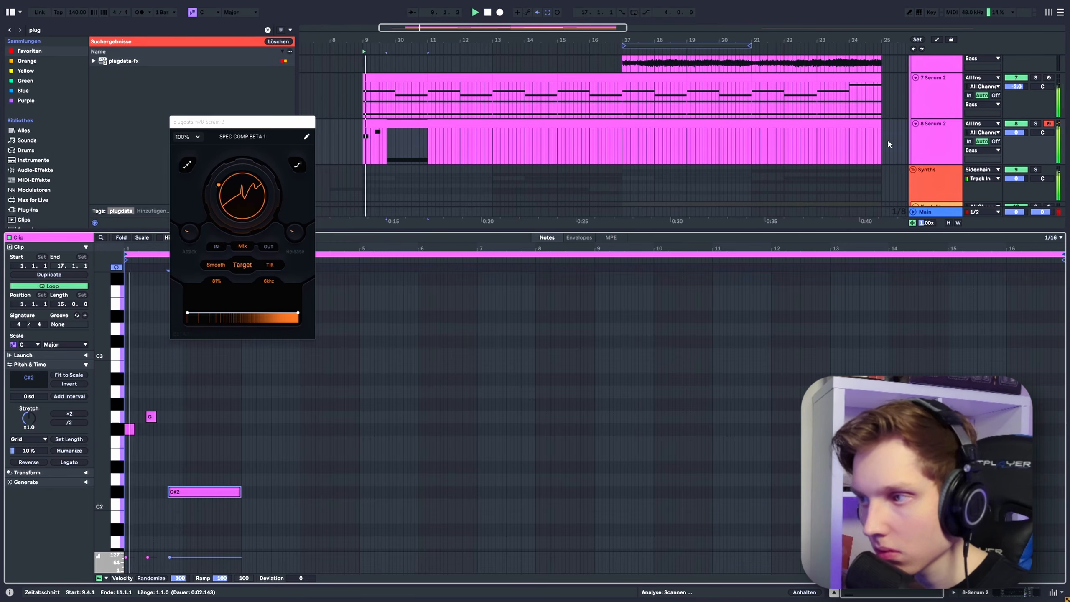
left_click_drag(1016, 133, 1016, 142)
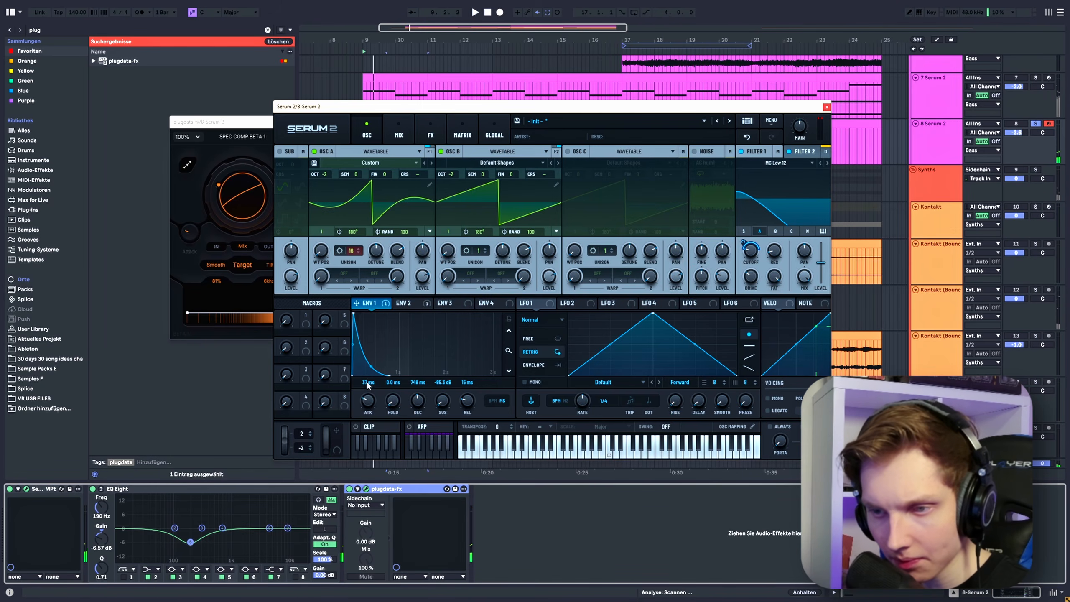
Lengthen Envelope 1's attack to about 118 ms and its release to 896 ms, and close Serum 2 during playback.
key("space")
left_click_drag(367, 385, 366, 379)
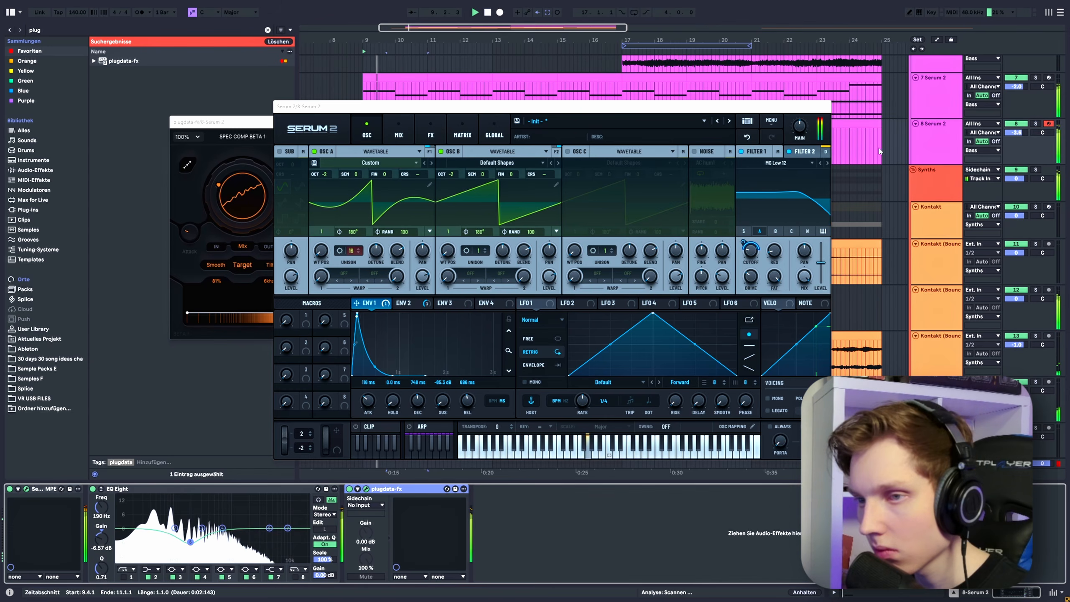
left_click(826, 106)
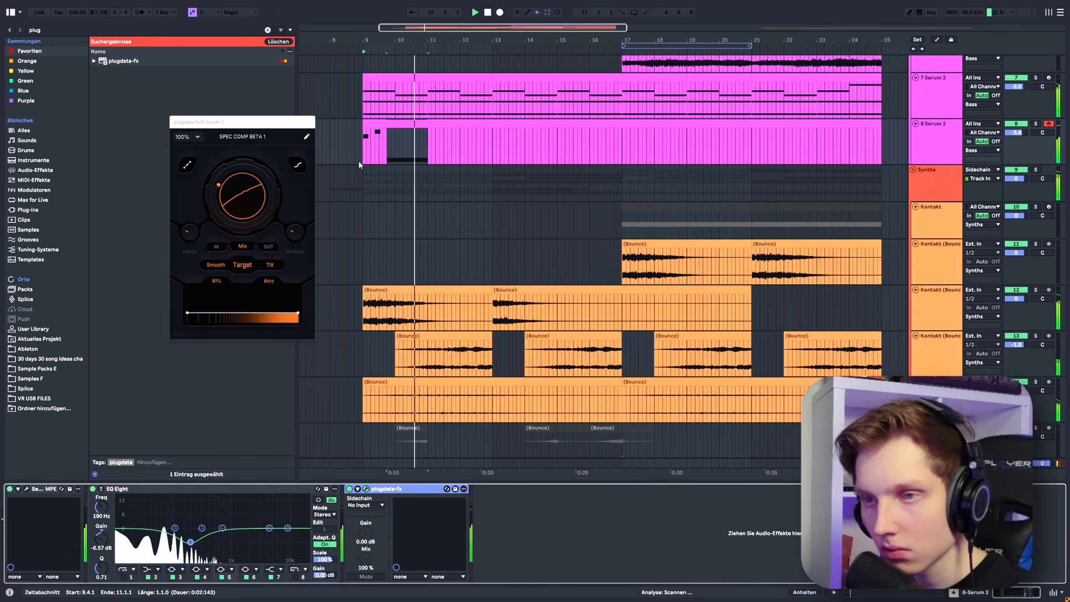
scroll(359, 156, "up", 3)
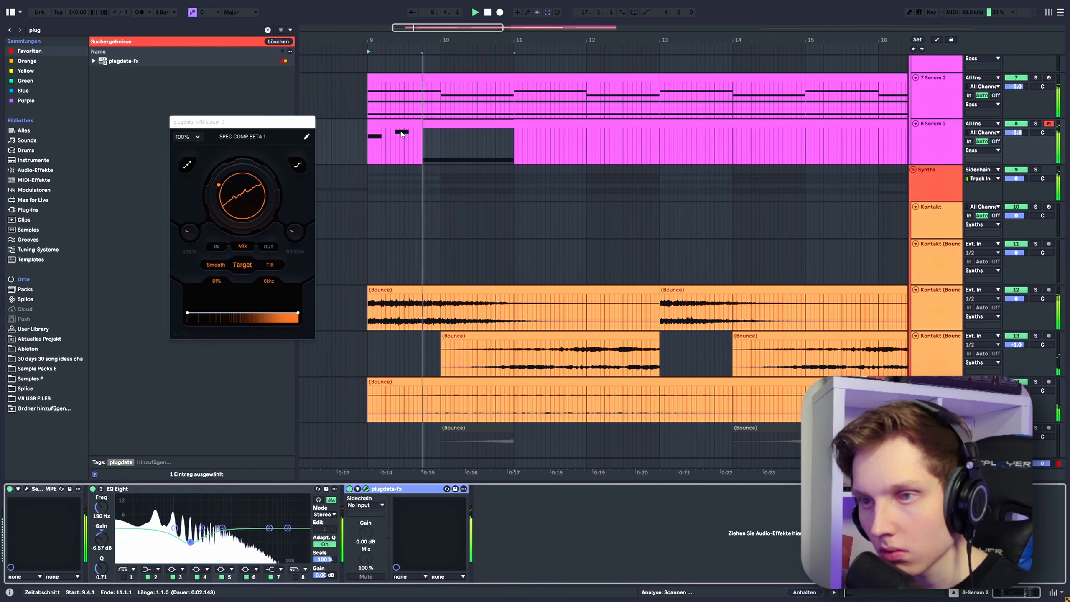
Solo the second bass track and load Auto Filter after plugdata-fx.
left_click(1035, 123)
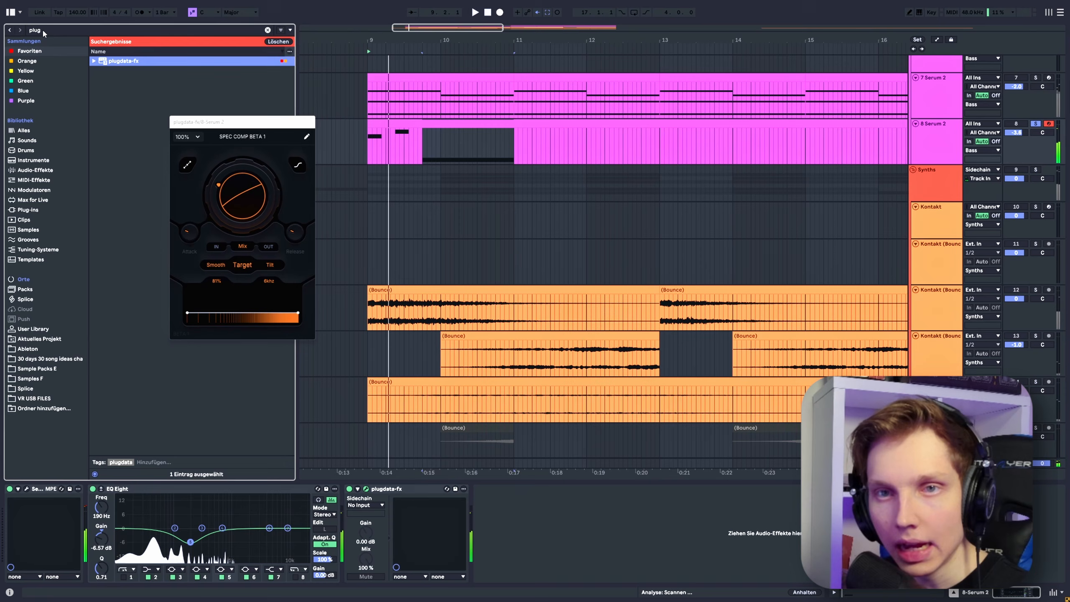
left_click(44, 32)
type("a")
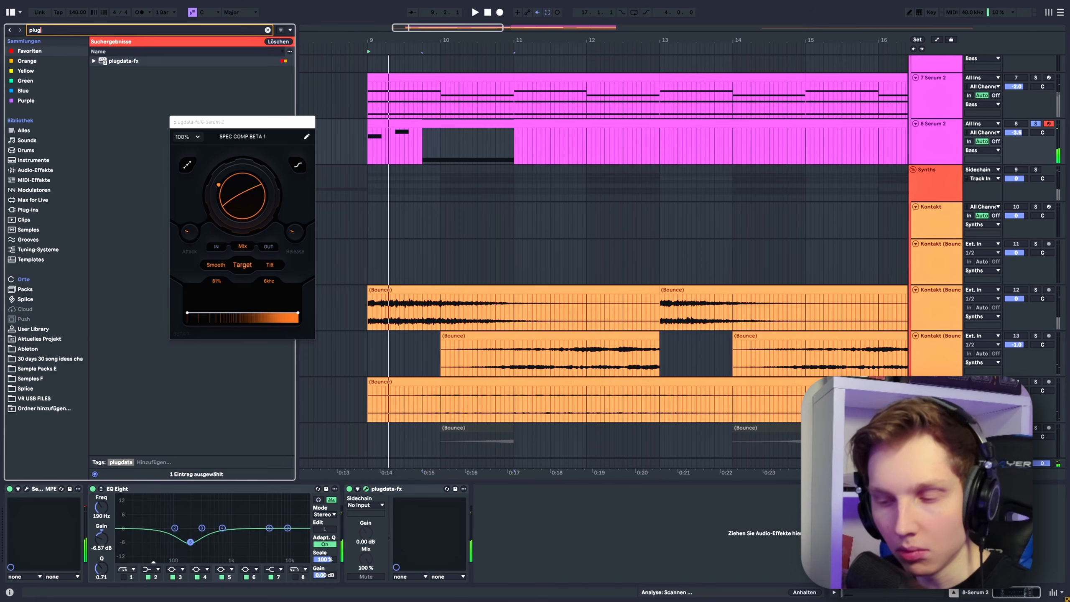
key("BackSpace")
key("BackSpace")
type("auto")
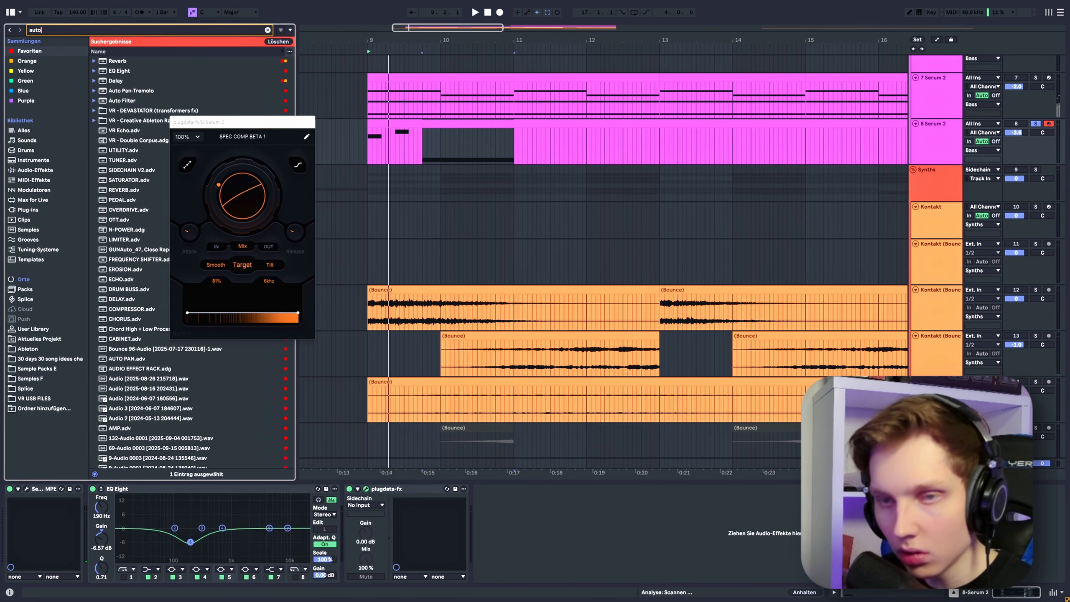
double_click(122, 71)
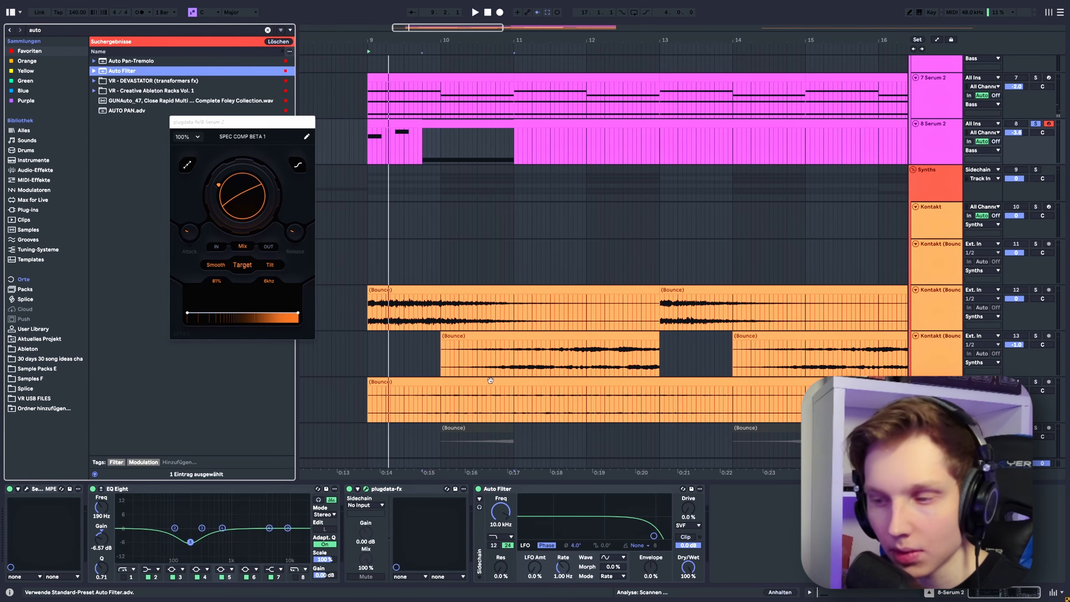
Set Auto Filter to a 12 dB slope and lower its cutoff to about 1.61 kHz during playback.
left_click(494, 546)
key("space")
left_click_drag(501, 512, 500, 536)
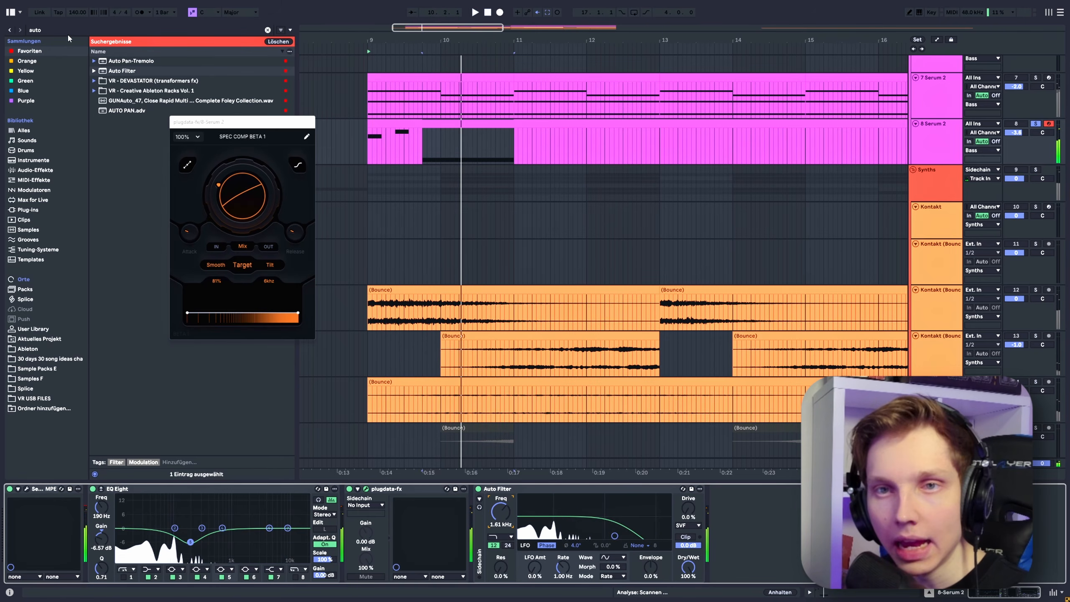
Add a second EQ Eight and place it between plugdata-fx and Auto Filter.
left_click(66, 31)
type("eq")
left_click(45, 61)
double_click(134, 64)
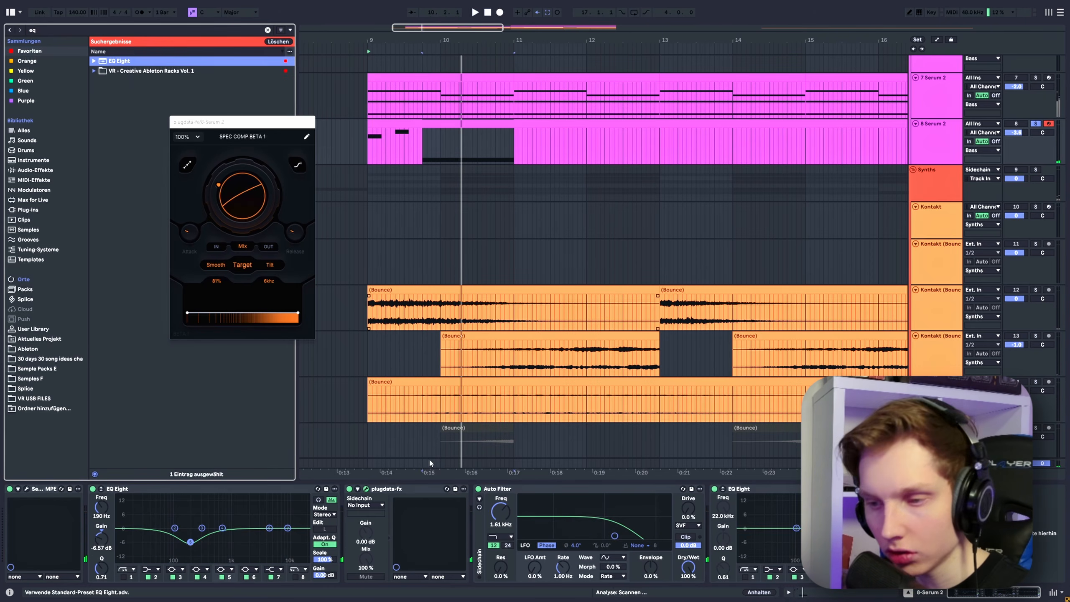
left_click_drag(739, 488, 497, 488)
Cut a band of the second EQ Eight to -6.07 dB at 303 Hz and nudge Spec Comp's frequency curve.
key("space")
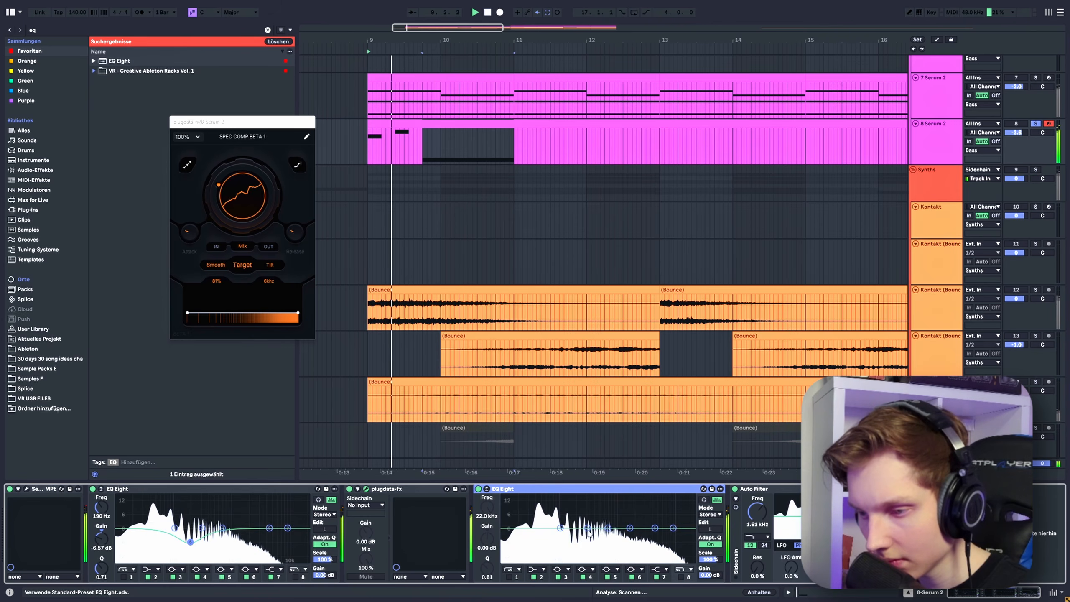
left_click_drag(584, 538, 588, 541)
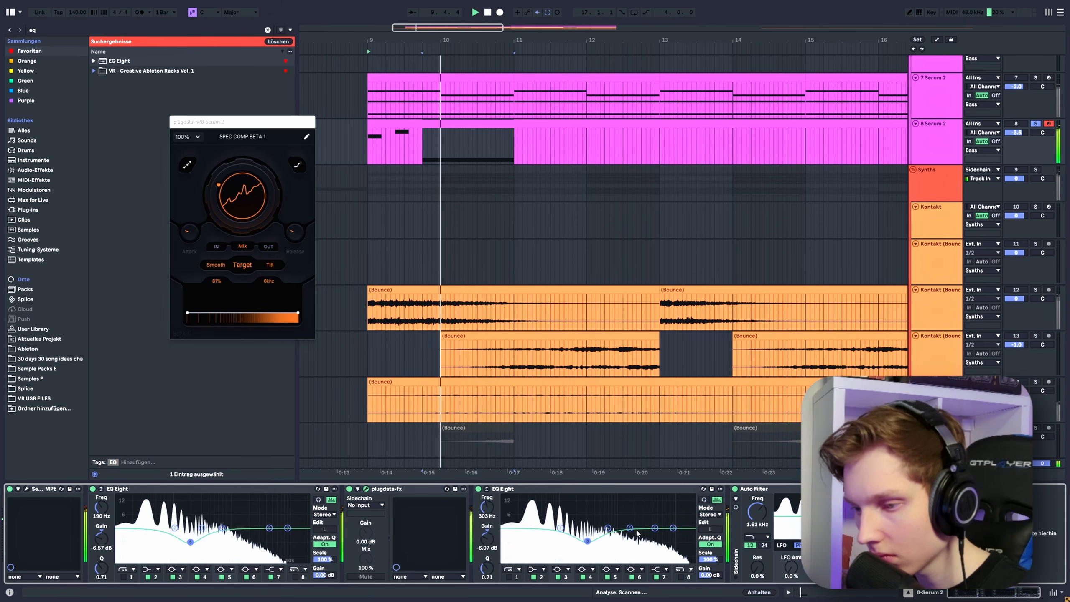
left_click_drag(275, 314, 274, 310)
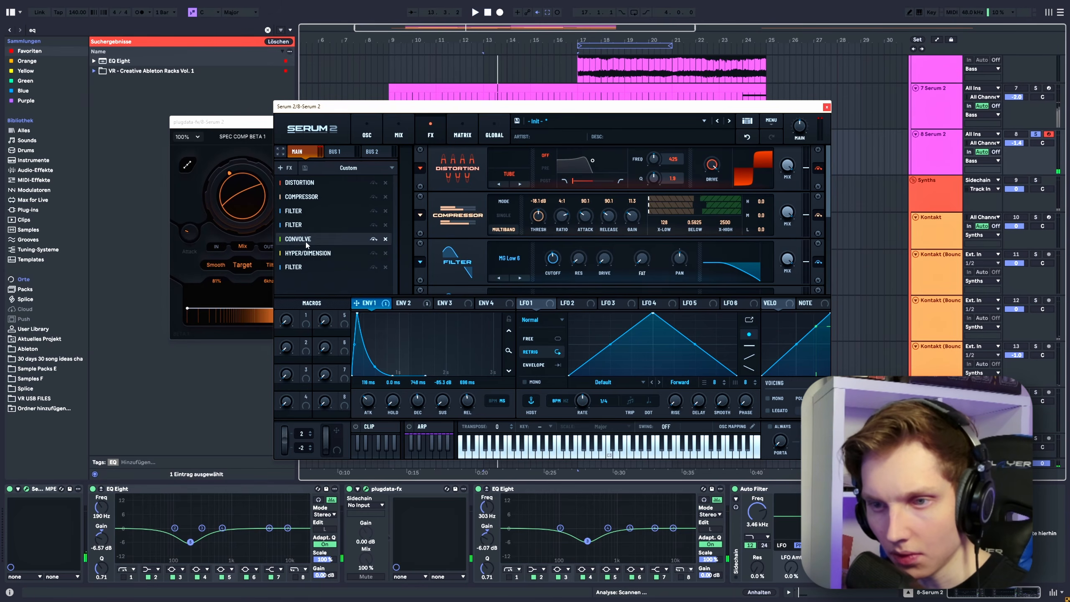
Audition the second bass with Serum 2's filter and Convolve effects in view, close Serum 2 and unsolo the track.
scroll(725, 248, "down", 2)
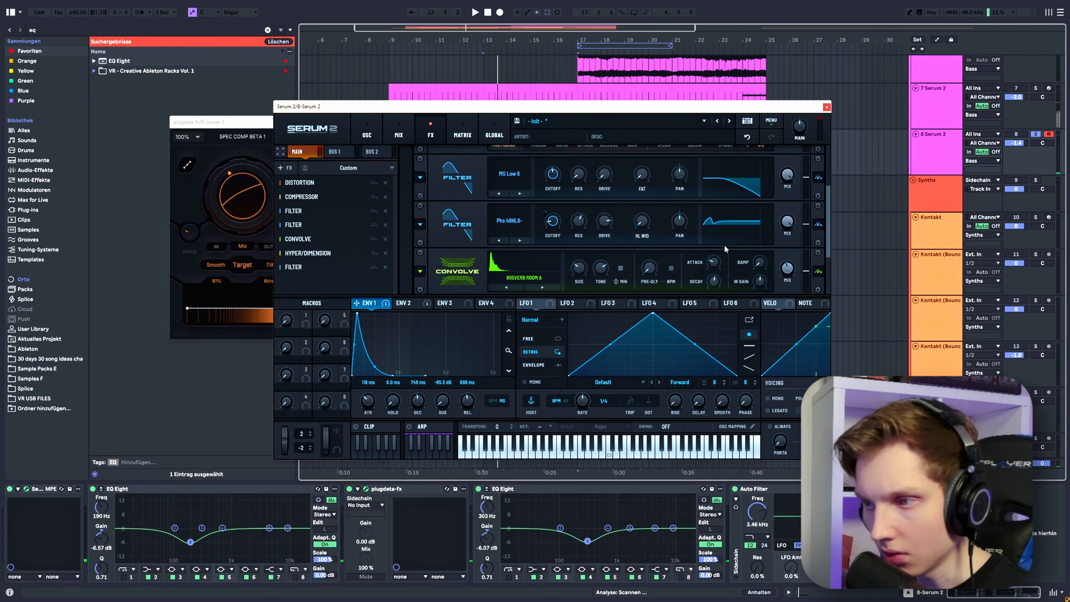
key("space")
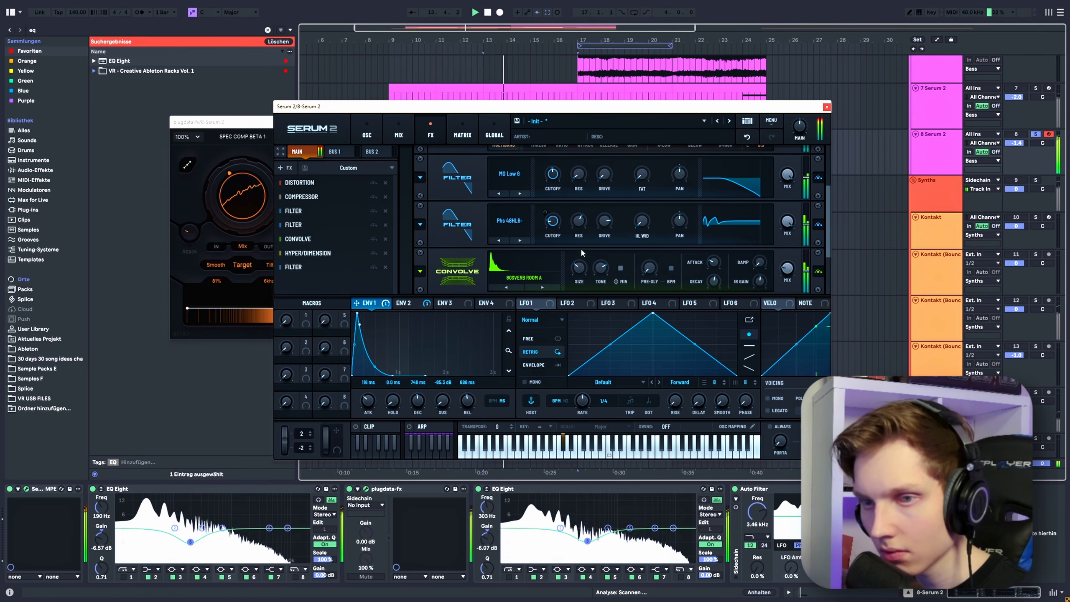
key("space")
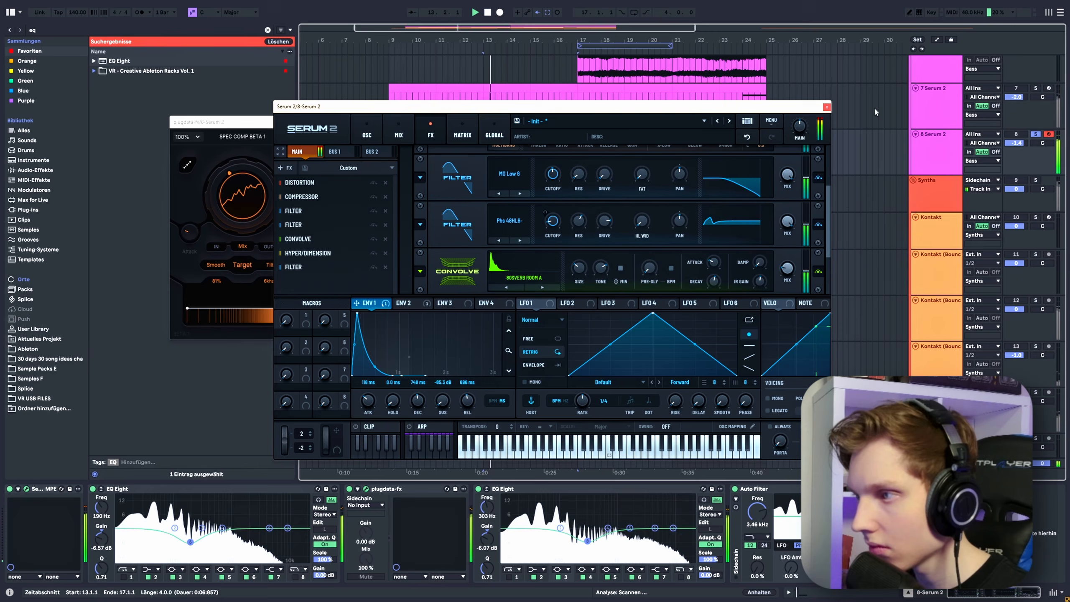
left_click(826, 107)
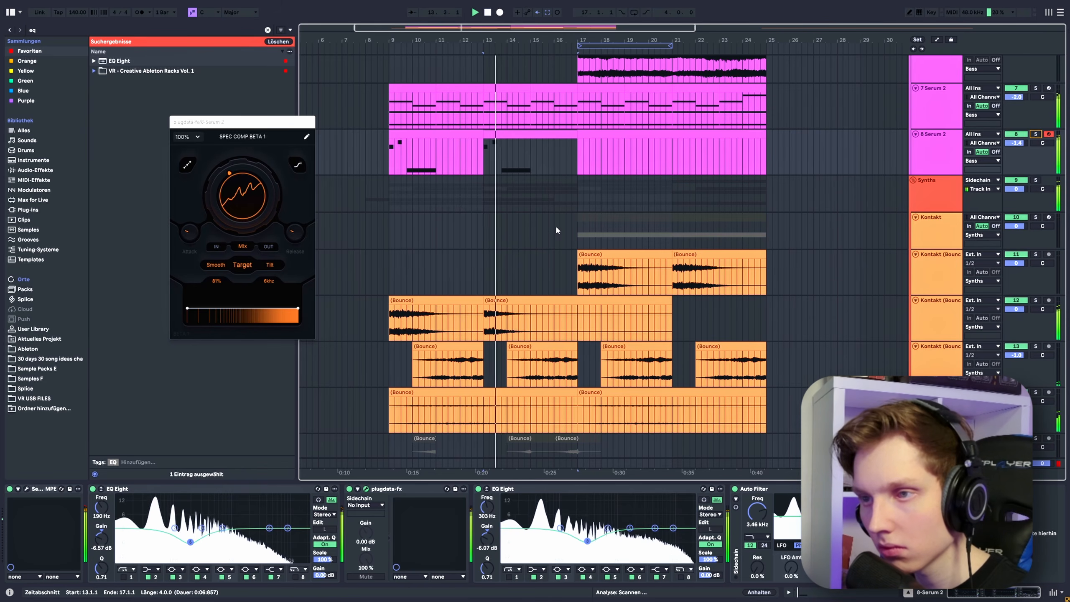
Duplicate the second bass's four-bar phrase from bars 13–17 to bars 17–21.
scroll(548, 228, "up", 2)
left_click(524, 170)
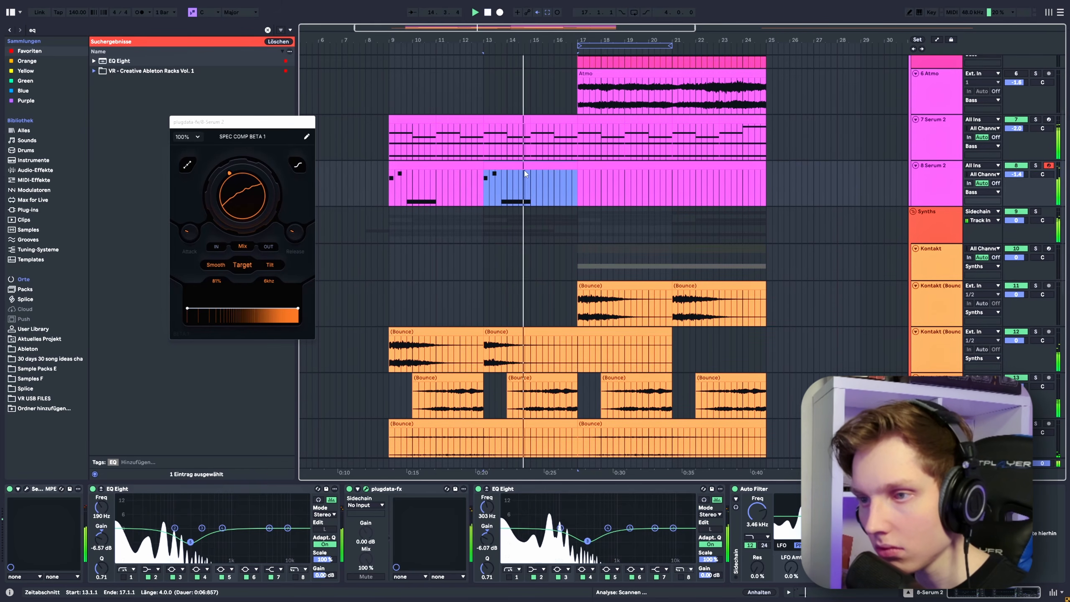
key("ctrl+d")
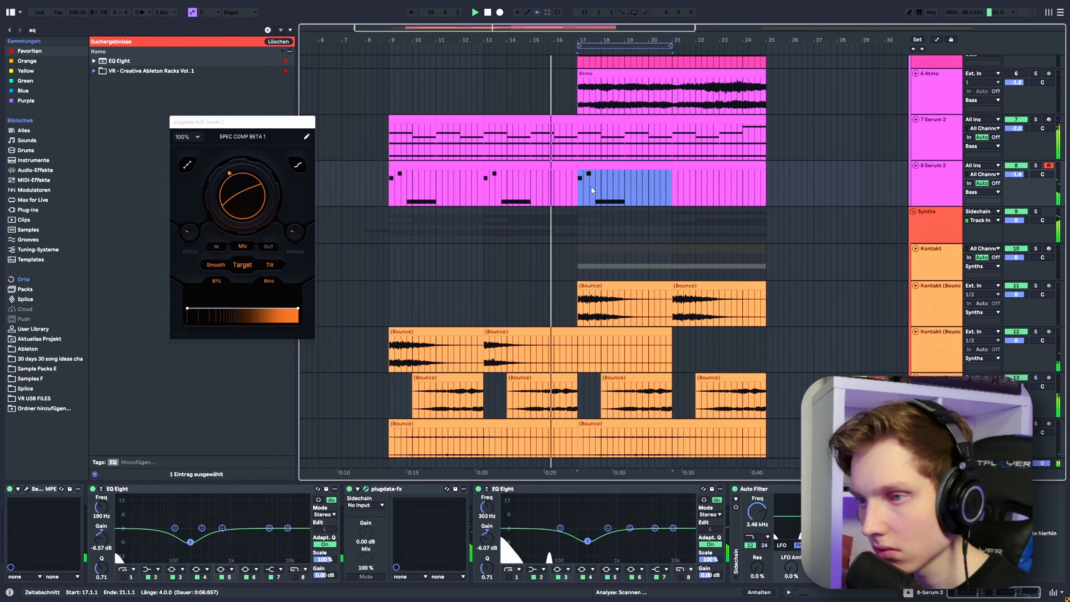
scroll(591, 187, "up", 3)
left_click_drag(597, 186, 616, 186)
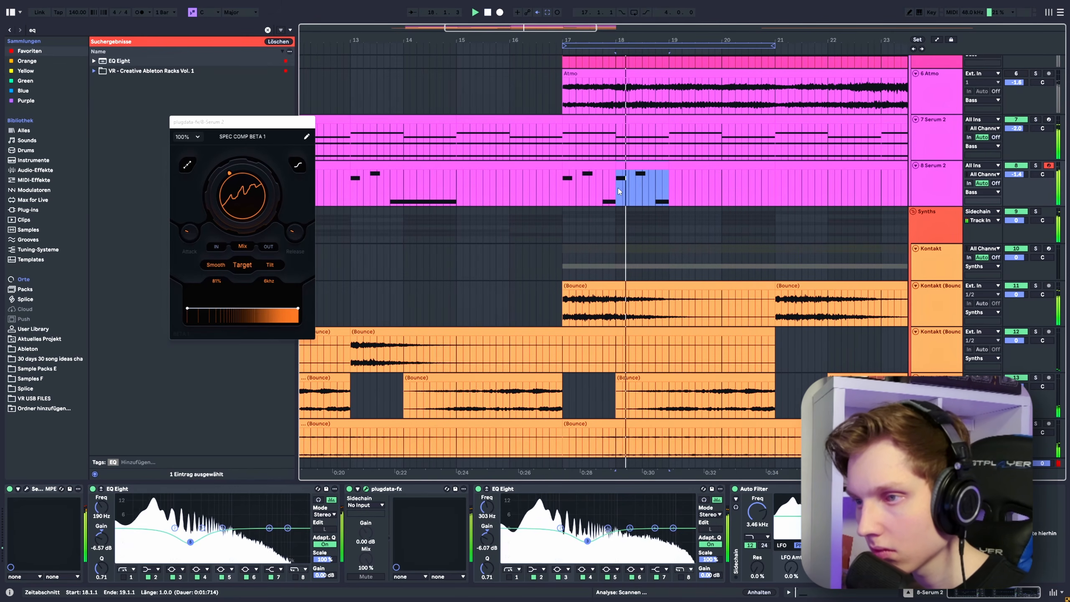
left_click_drag(617, 191, 563, 193)
Duplicate the full phrase at bars 17–21 of the second bass into bars 21–25.
double_click(560, 194)
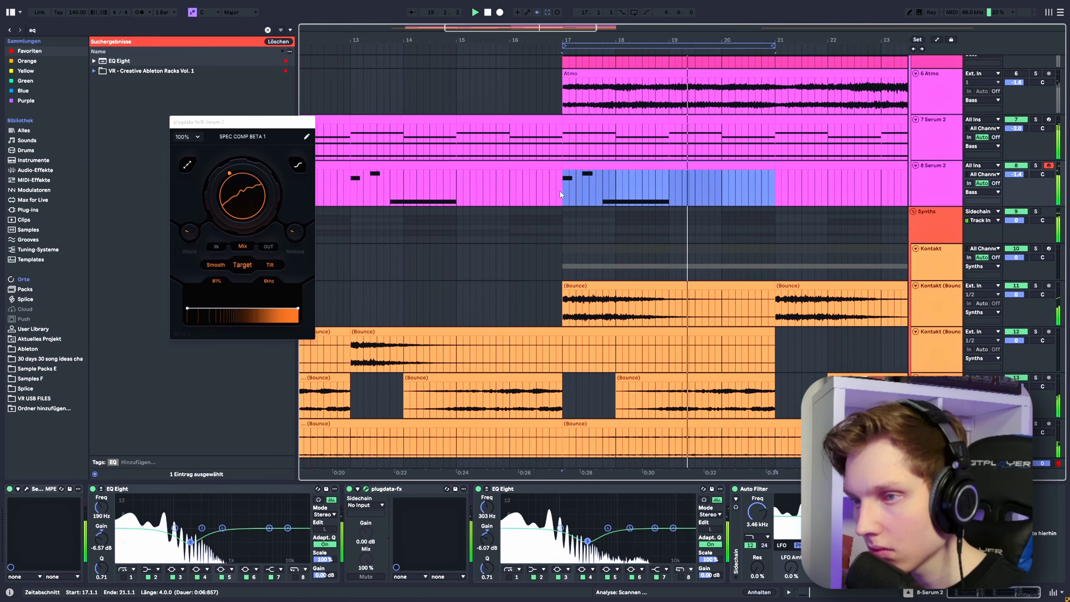
key("ctrl+d")
scroll(774, 187, "down", 3)
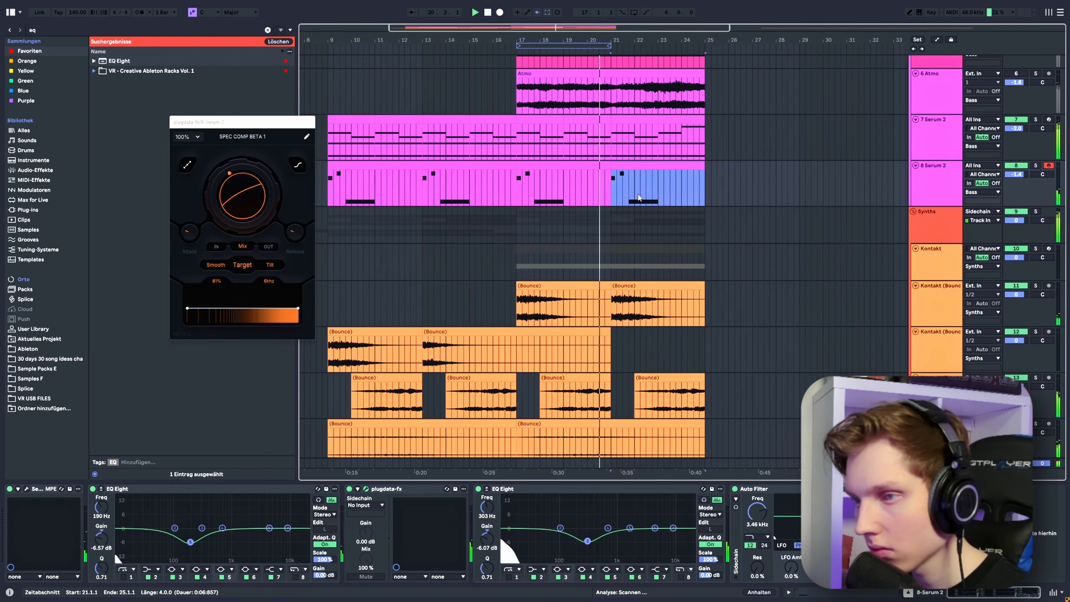
Copy the two-note opening of the bar 21 phrase to bar 24 and set the closing note to A2.
scroll(683, 209, "up", 1)
scroll(611, 213, "up", 3)
left_click_drag(563, 213, 580, 209)
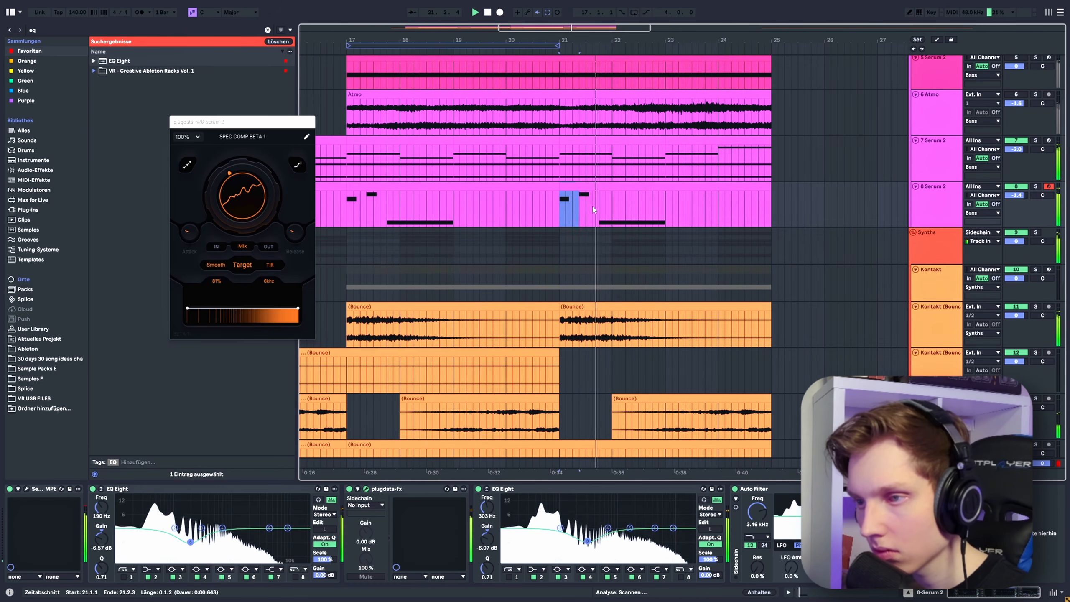
double_click(718, 206)
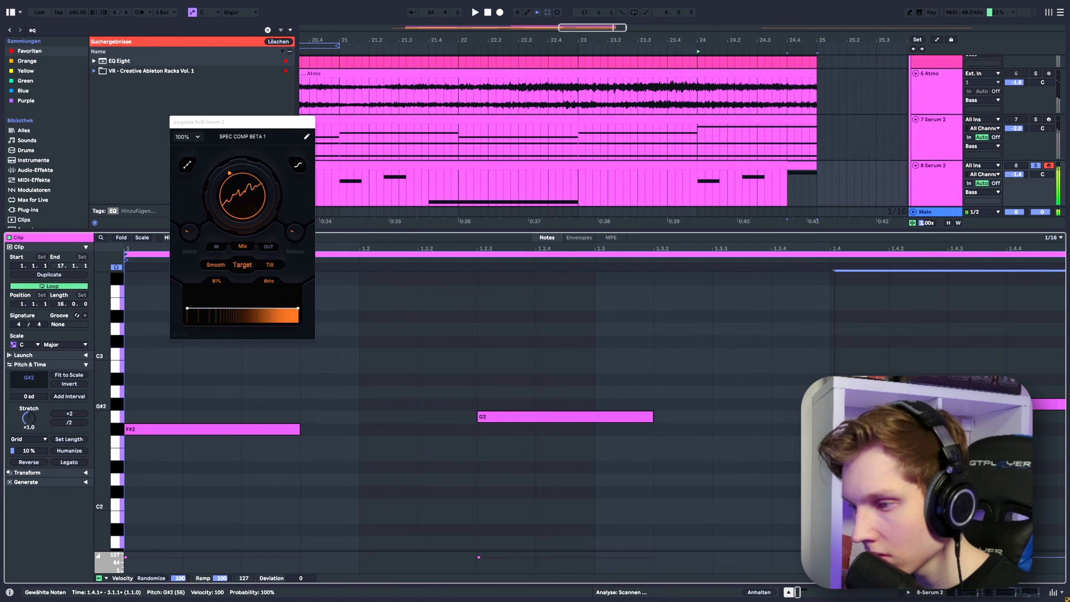
mouse_move(857, 405)
left_mouse_down()
mouse_move(858, 357)
mouse_move(853, 393)
left_mouse_up()
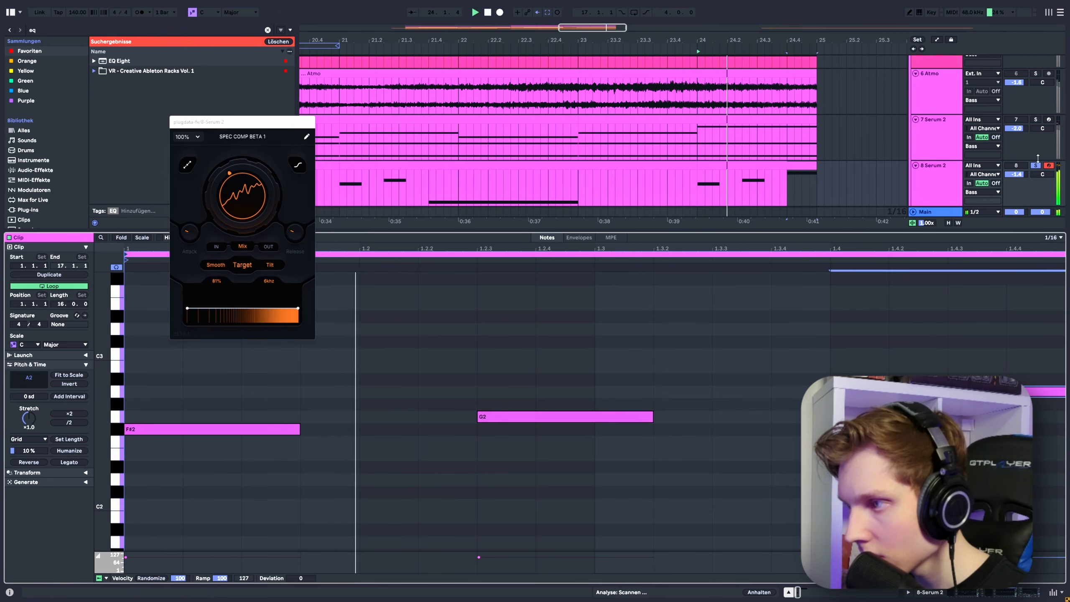
Play the full arrangement from bar 9 and solo the 7 Serum 2 track to check it alone.
left_click(398, 272)
key("space")
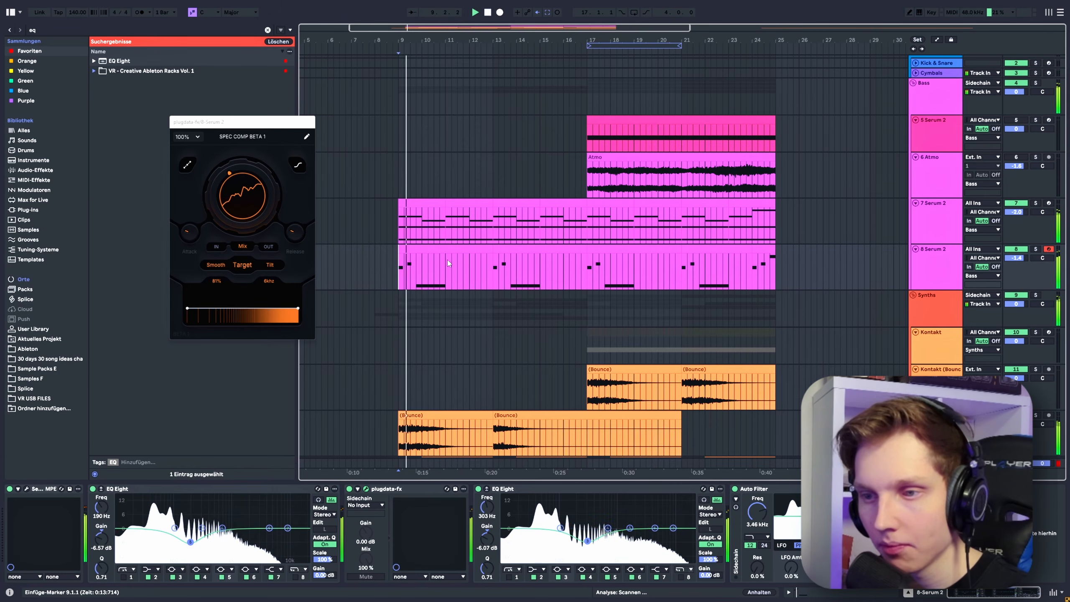
scroll(801, 219, "down", 2)
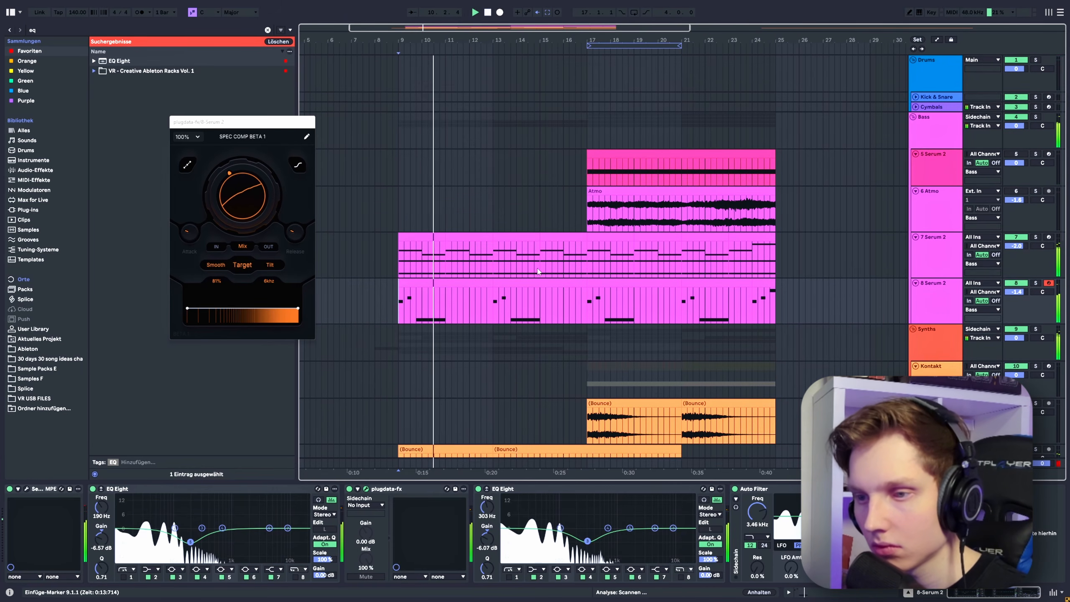
left_click(1037, 177)
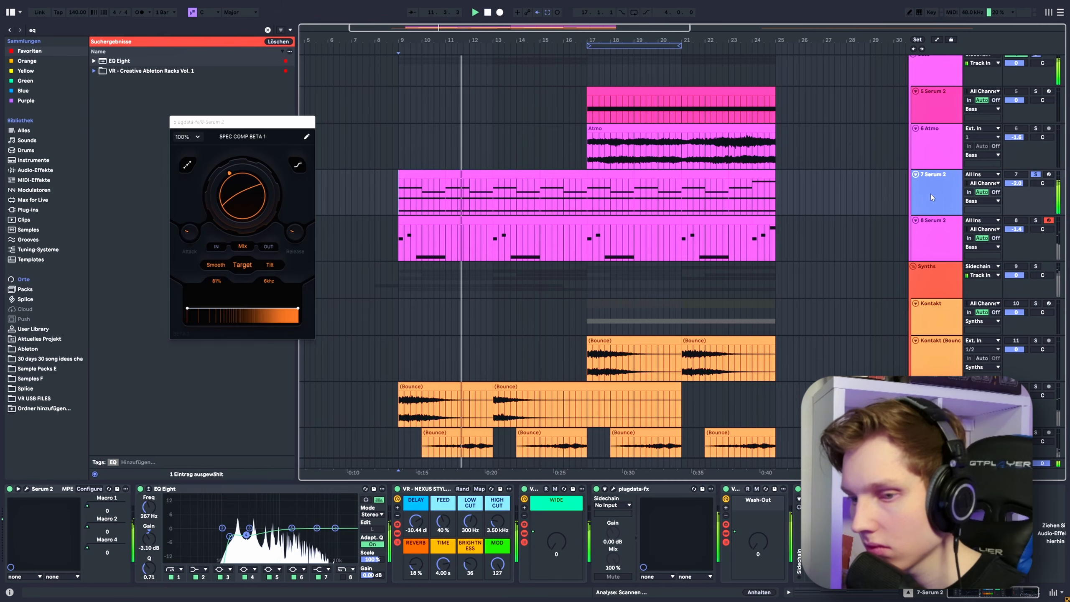
Lower the 7 Serum 2 track's volume to -3.3 dB and check its filter automation across the phrase.
left_click(1036, 175)
left_click_drag(1029, 183, 1029, 186)
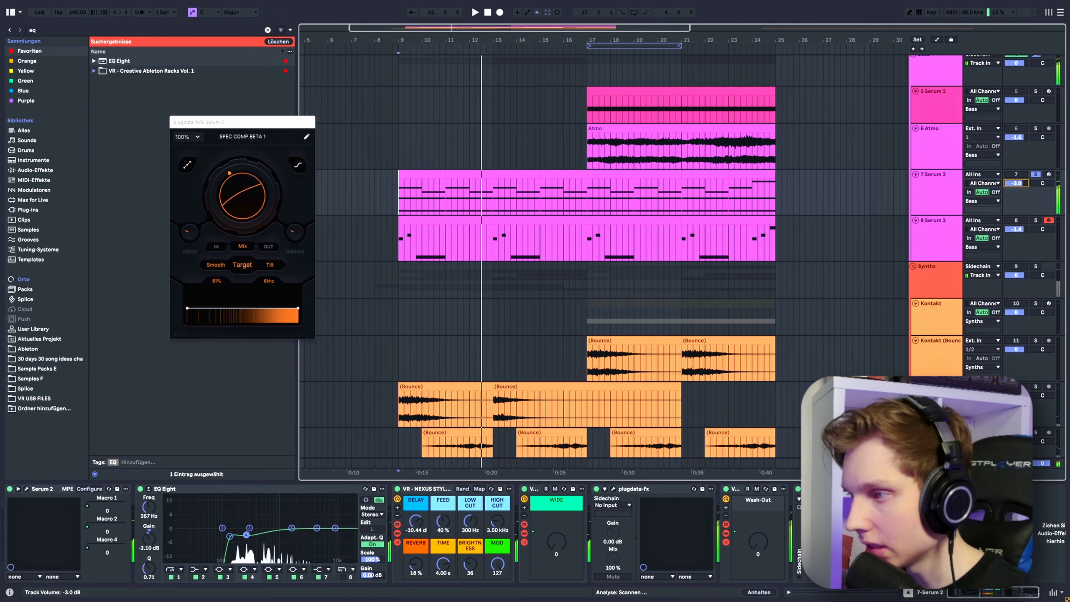
key("space")
key("a")
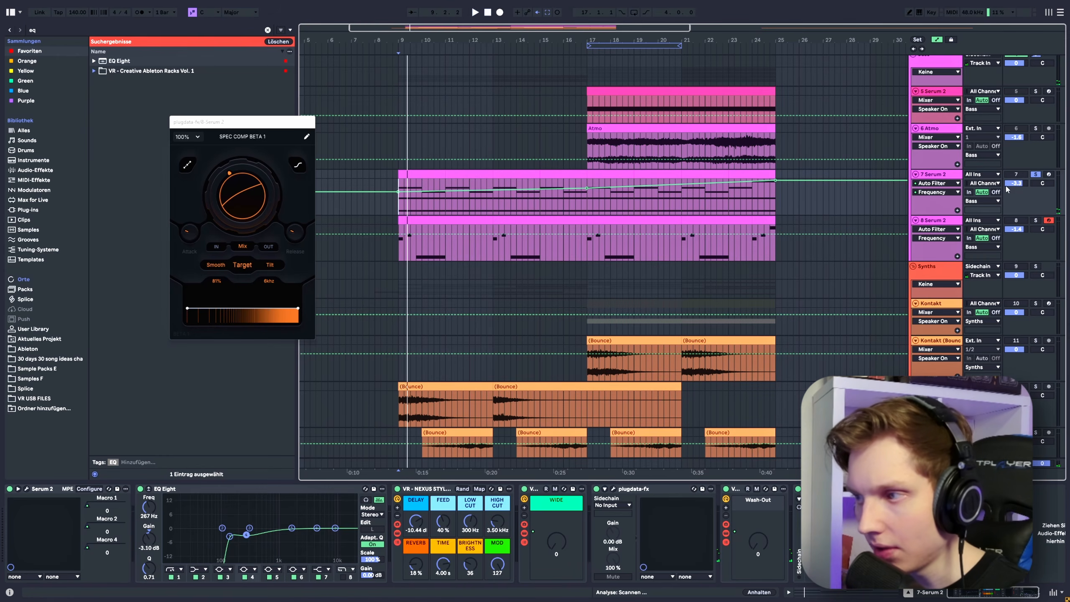
key("a")
Adjust the unison blend of oscillators A and B in the 7 Serum 2 track's synth patch.
left_click(27, 489)
key("space")
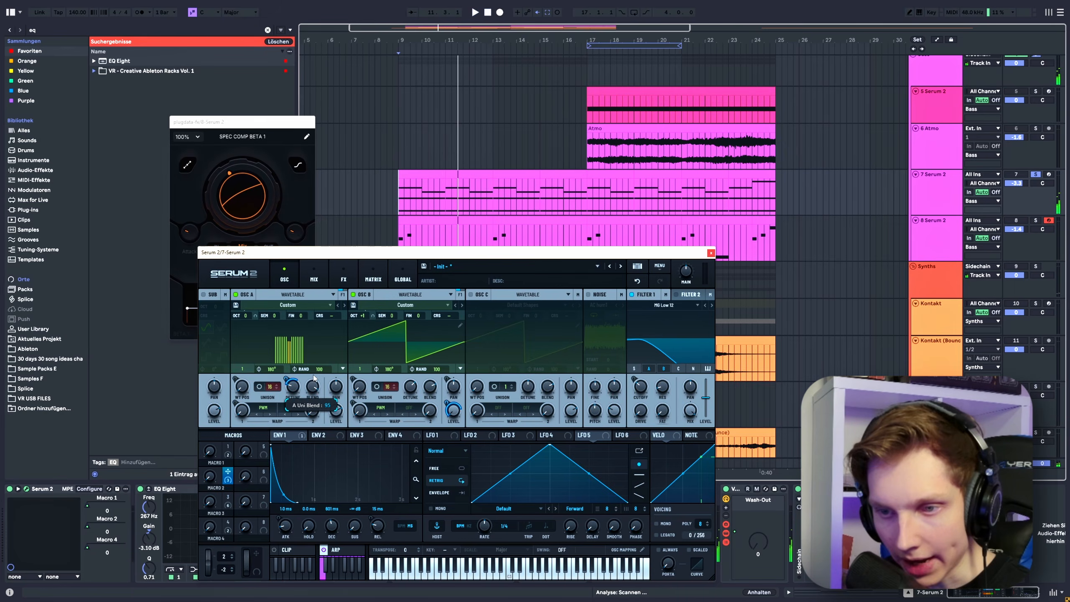
key("space")
left_click_drag(313, 378, 313, 384)
left_click_drag(428, 387, 436, 368)
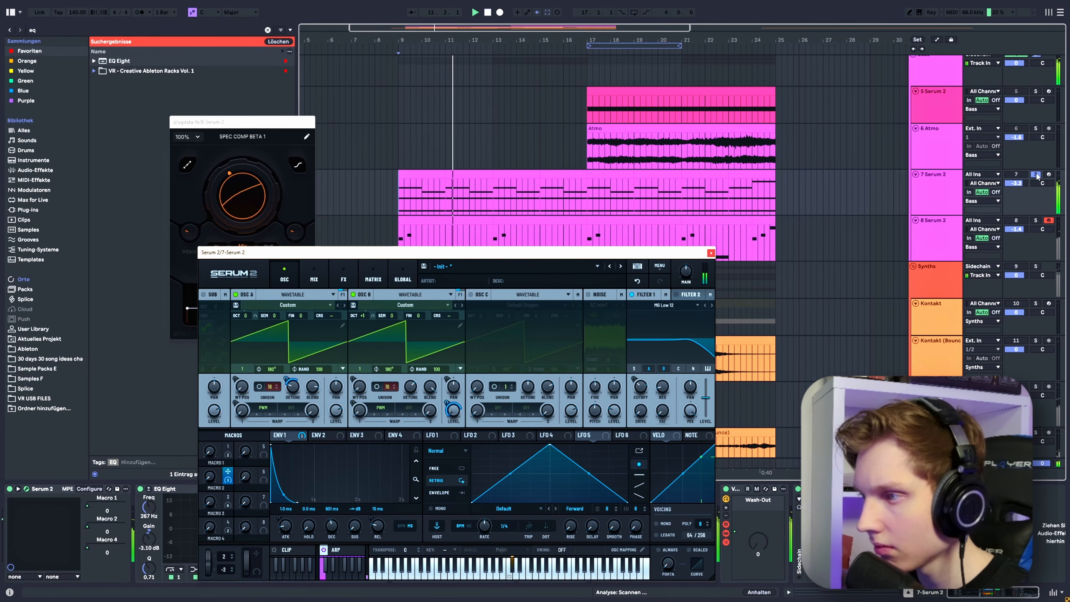
Unsolo the 7 Serum 2 track and play the full mix from bar 9.
left_click(1035, 174)
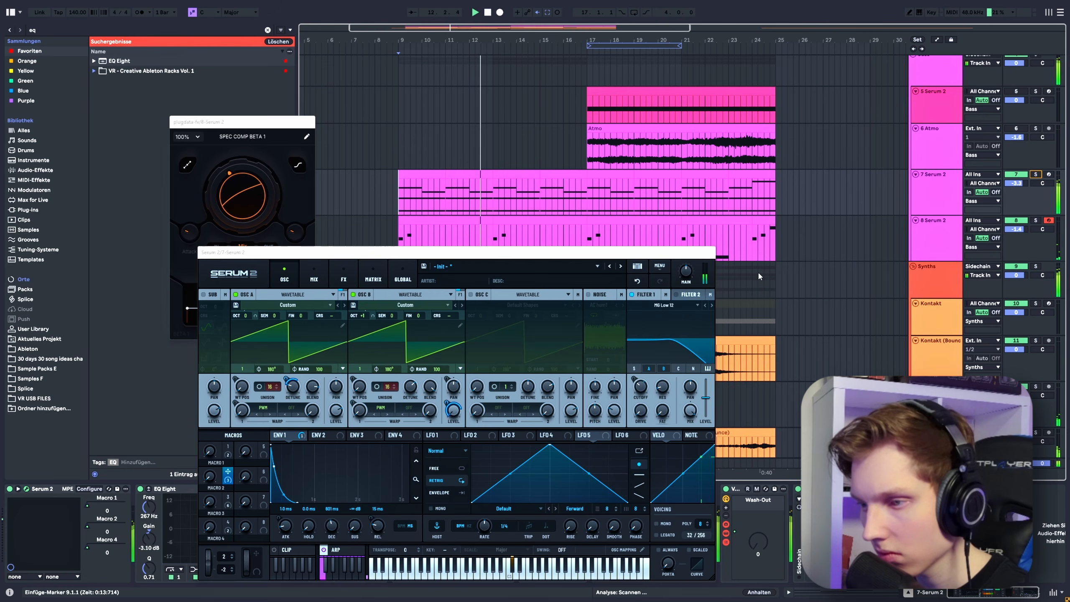
left_click(709, 252)
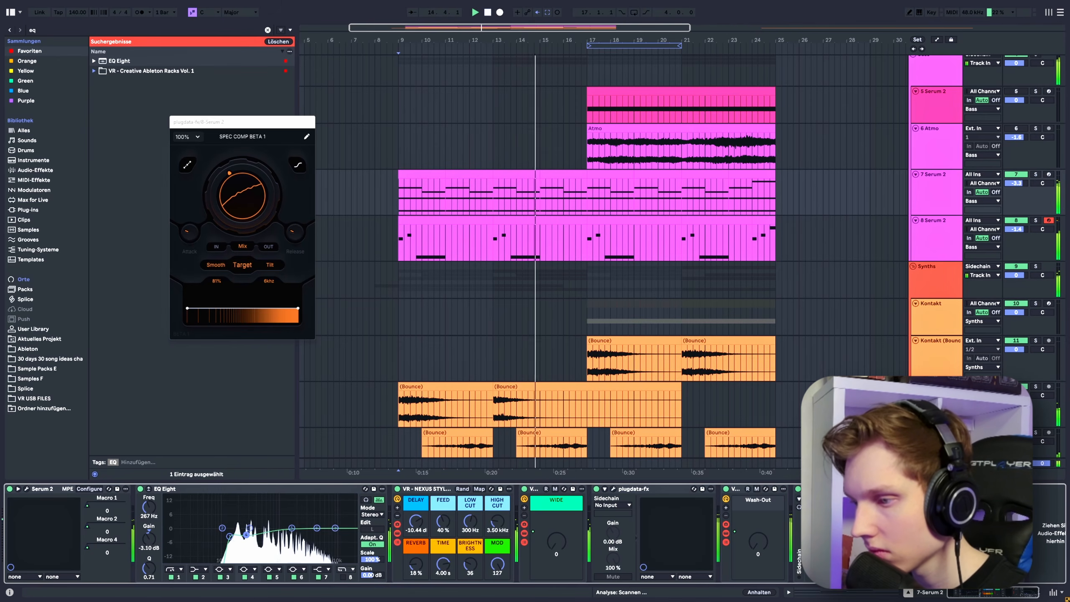
key("a")
key("space")
key("space")
left_click_drag(398, 192, 398, 198)
Duplicate the track 16 bounce clip at bars 12–16 three times so the pattern fills bars 16–28.
scroll(453, 245, "down", 5)
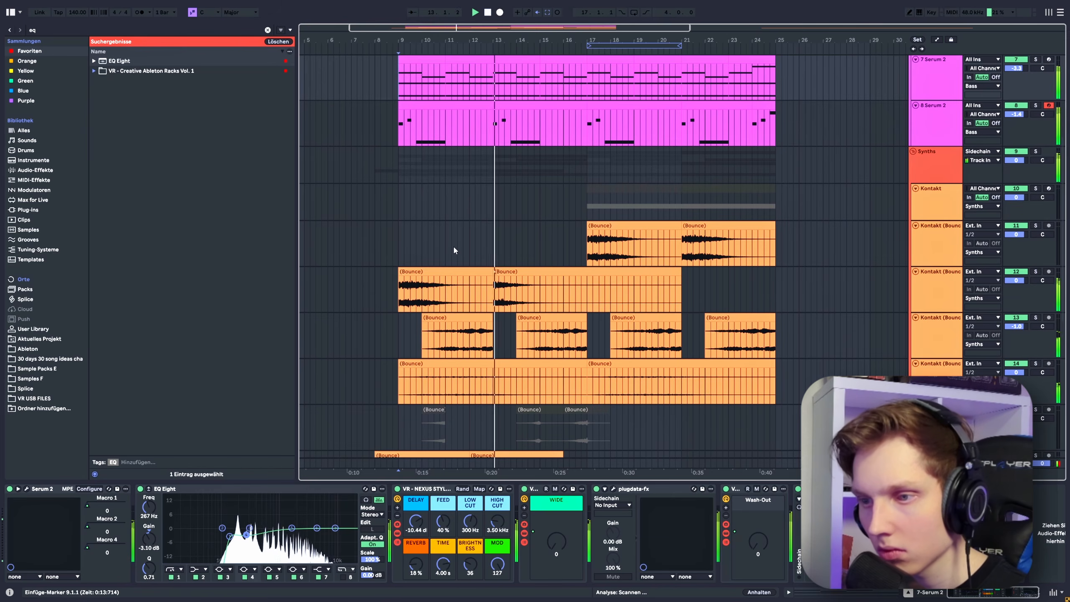
scroll(453, 249, "down", 3)
left_click(521, 248)
key("ctrl+d")
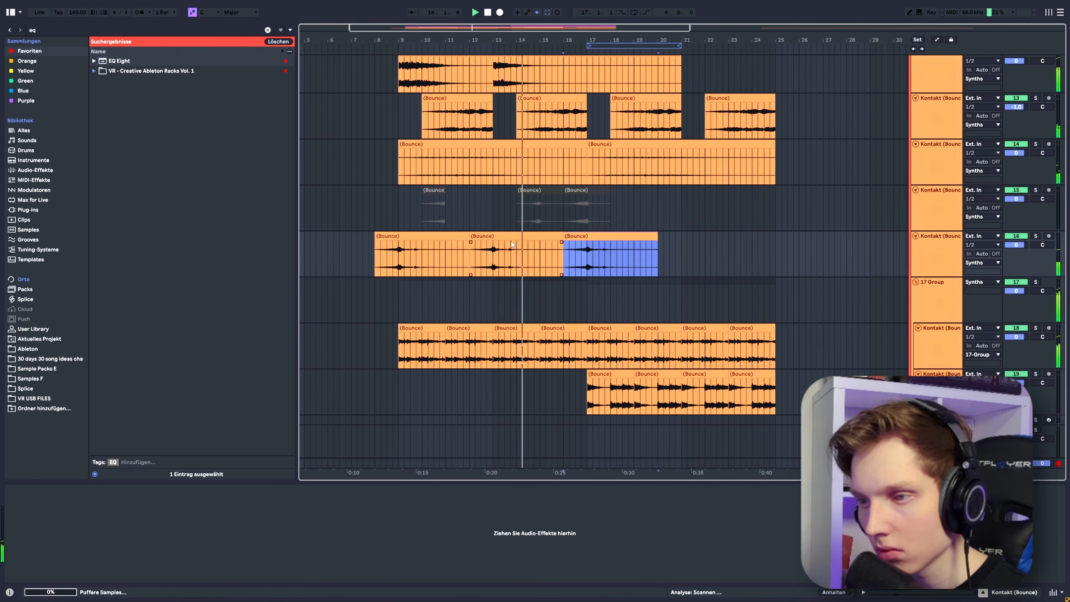
key("ctrl+d")
key("ctrl+d")
Listen through the synth tracks during playback and solo the 17 Group to check its layers alone.
scroll(519, 257, "up", 5)
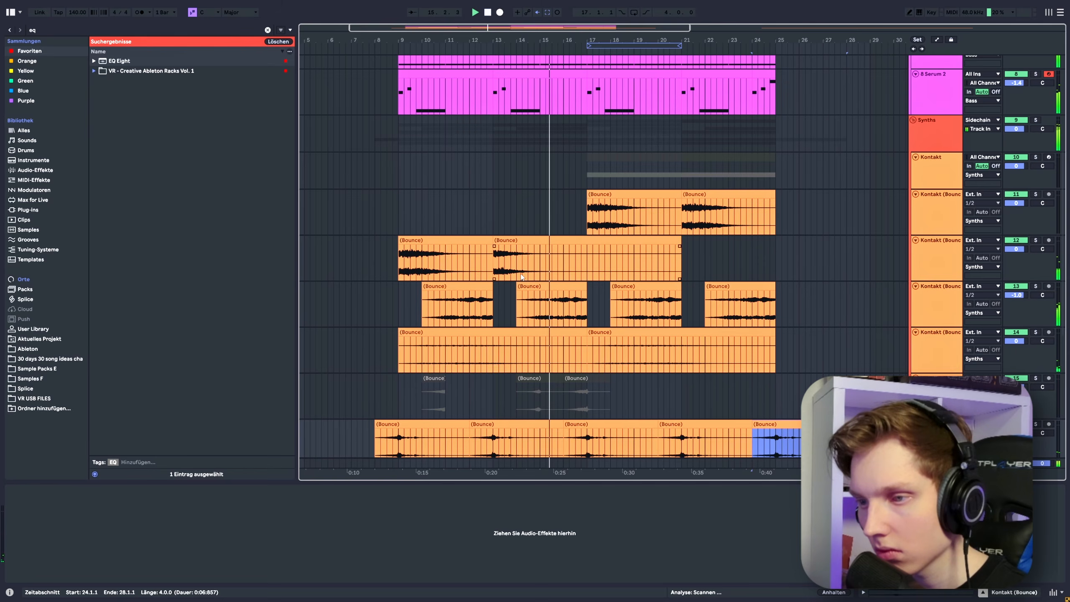
scroll(520, 274, "up", 2)
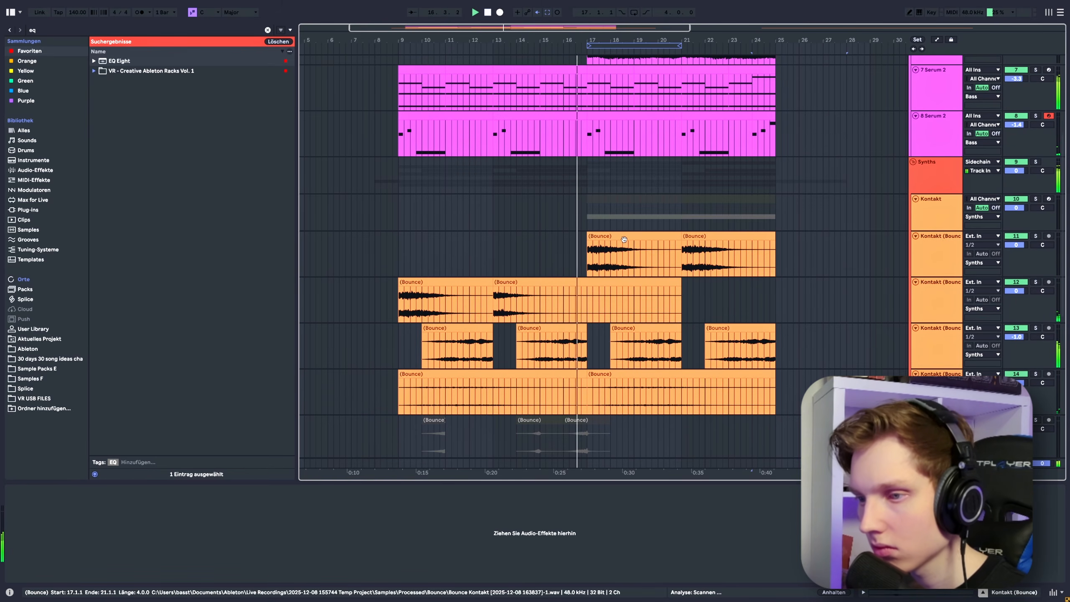
scroll(623, 247, "down", 6)
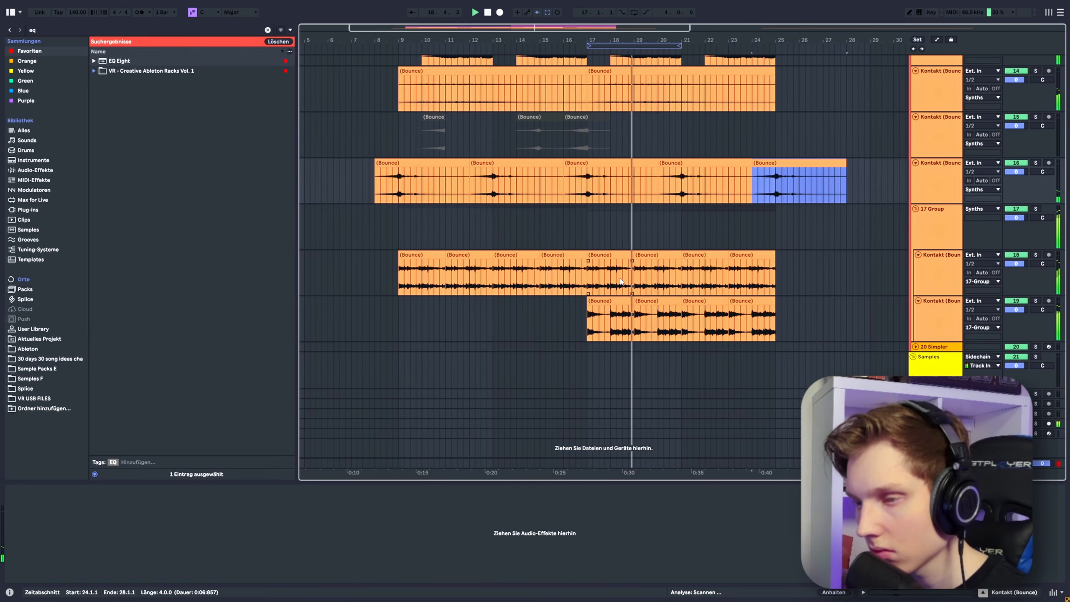
scroll(620, 278, "up", 2)
scroll(621, 278, "down", 1)
scroll(620, 278, "up", 2)
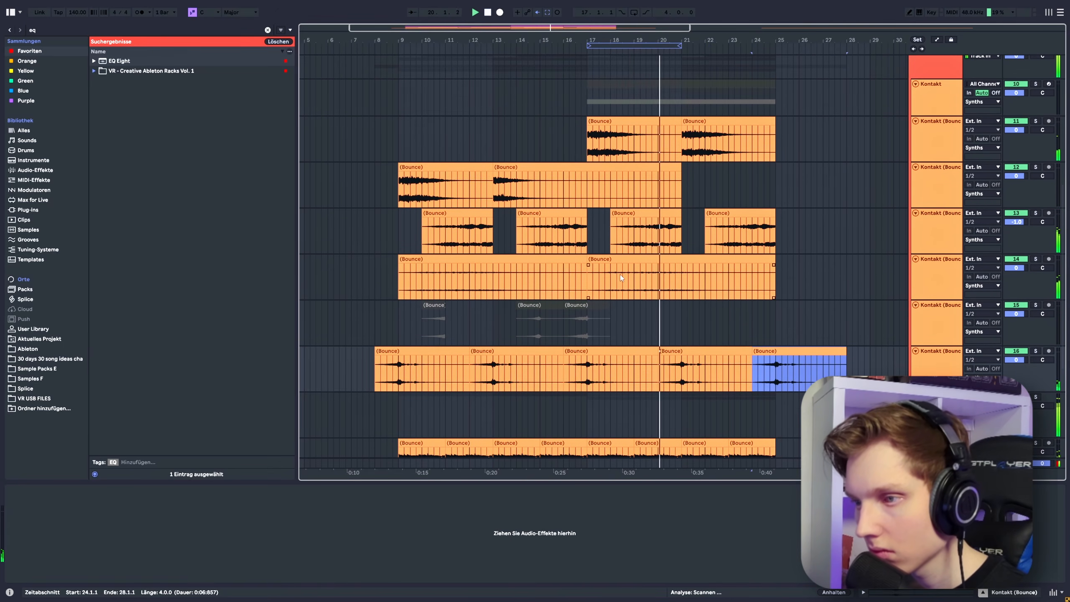
scroll(621, 278, "down", 4)
left_click(620, 278)
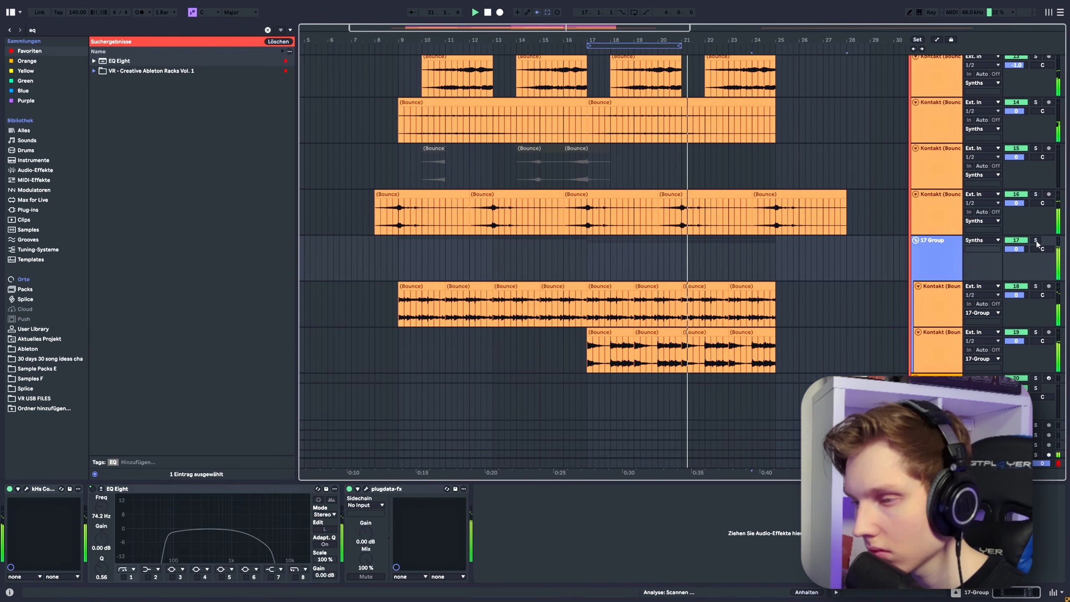
left_click(1035, 240)
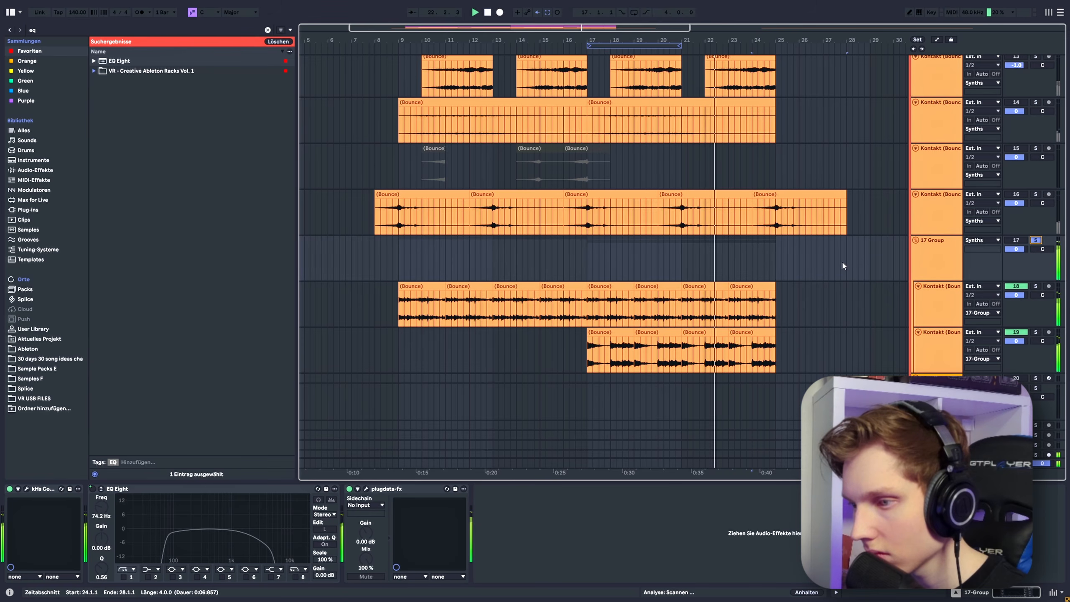
scroll(843, 262, "up", 2)
scroll(692, 298, "up", 3)
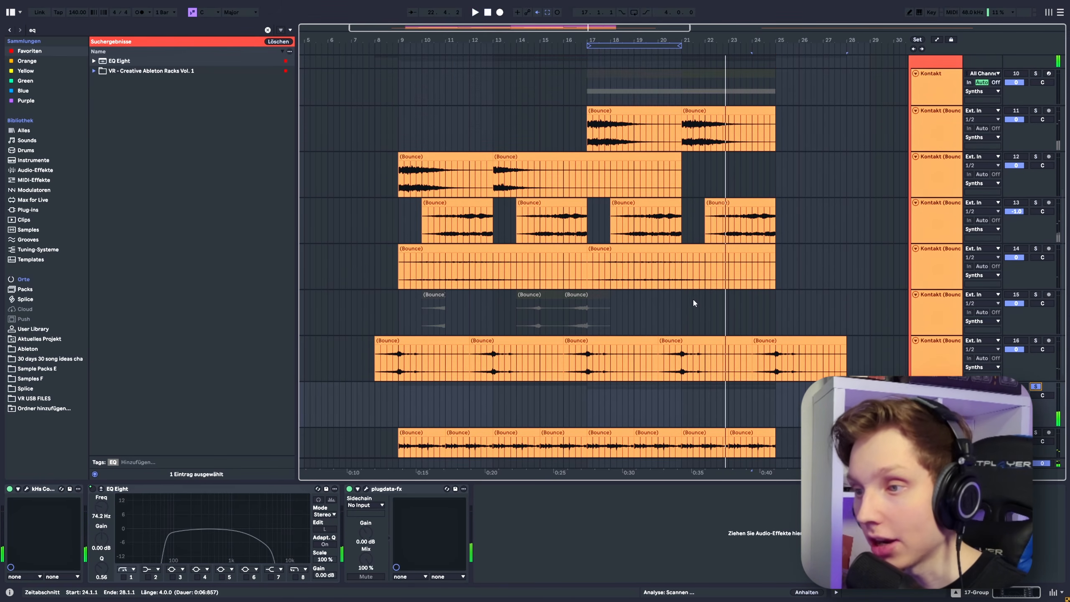
Raise the clip gain of the track 14 bounce starting at bar 17 to 9.6 dB.
left_click(628, 255)
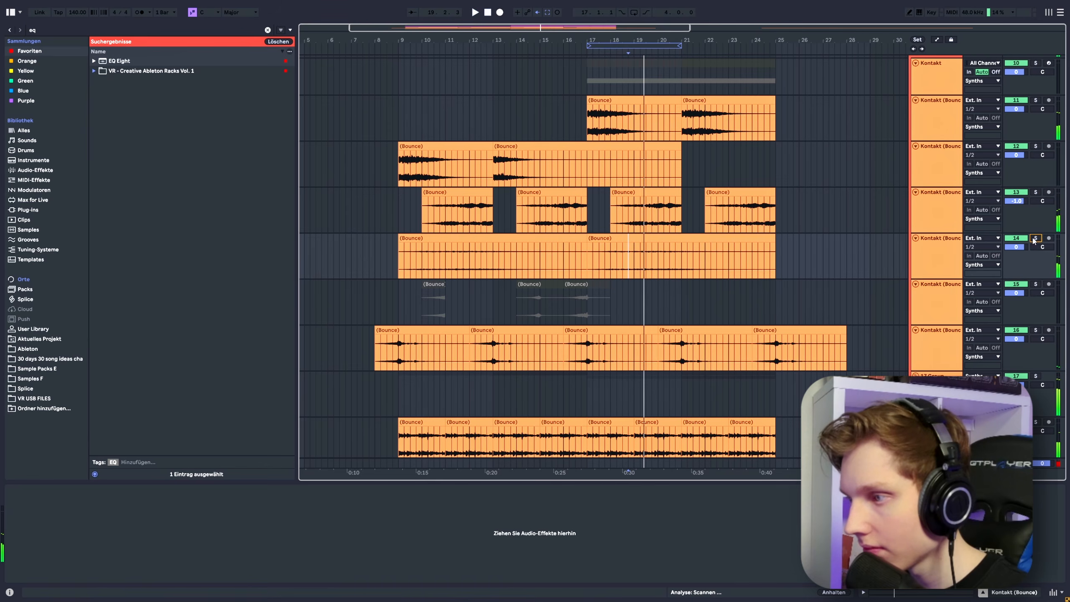
double_click(704, 239)
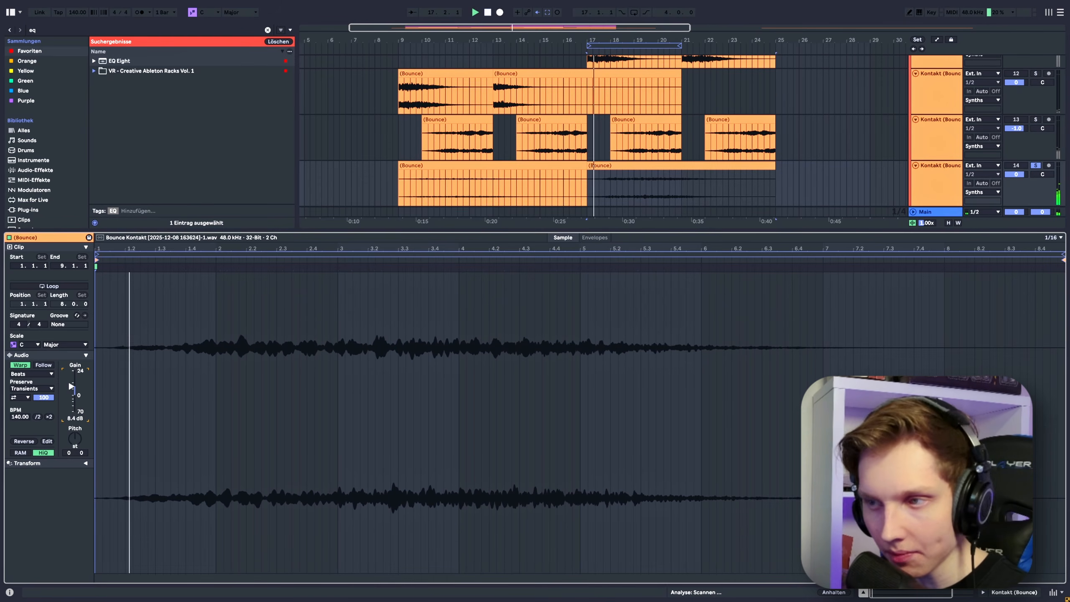
left_click(1035, 165)
key("space")
double_click(933, 186)
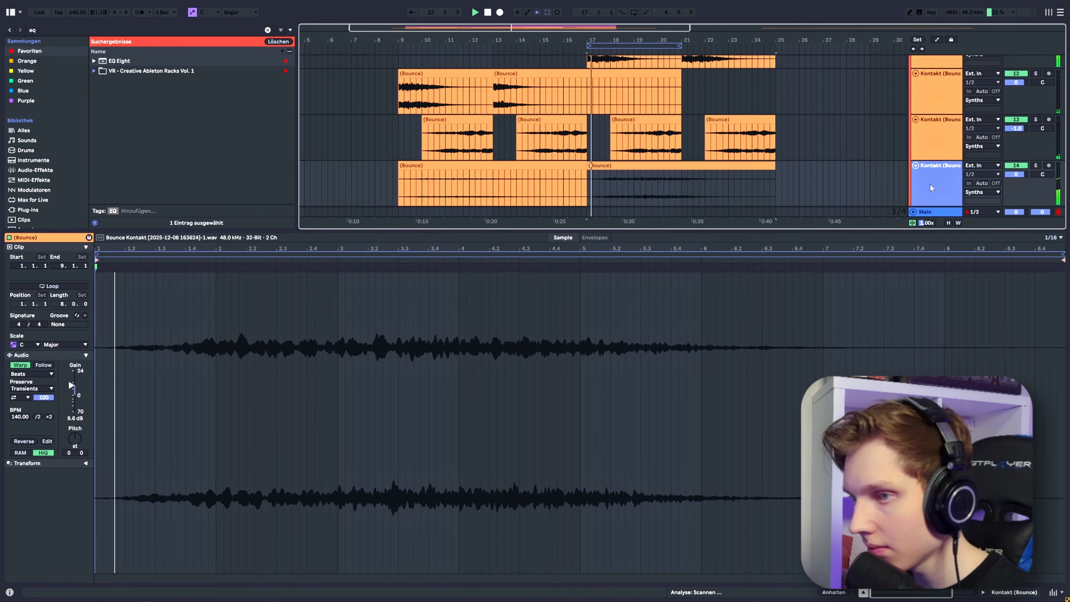
Transpose the track 14 clip at bar 17 up in Complex Pro warp mode and copy it over the clip at bar 9.
double_click(640, 175)
left_click(28, 374)
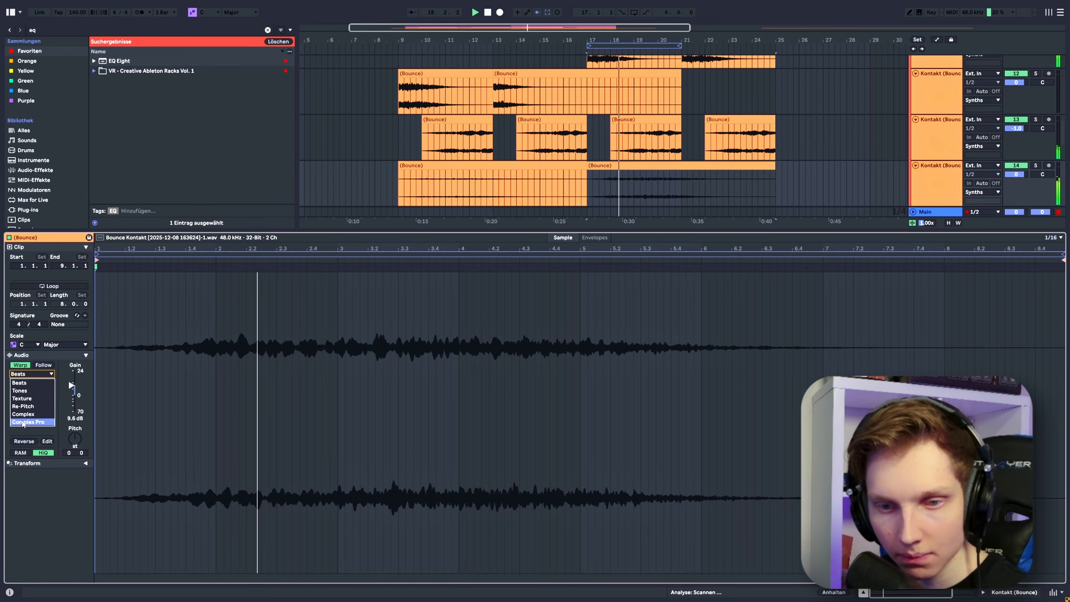
left_click(25, 418)
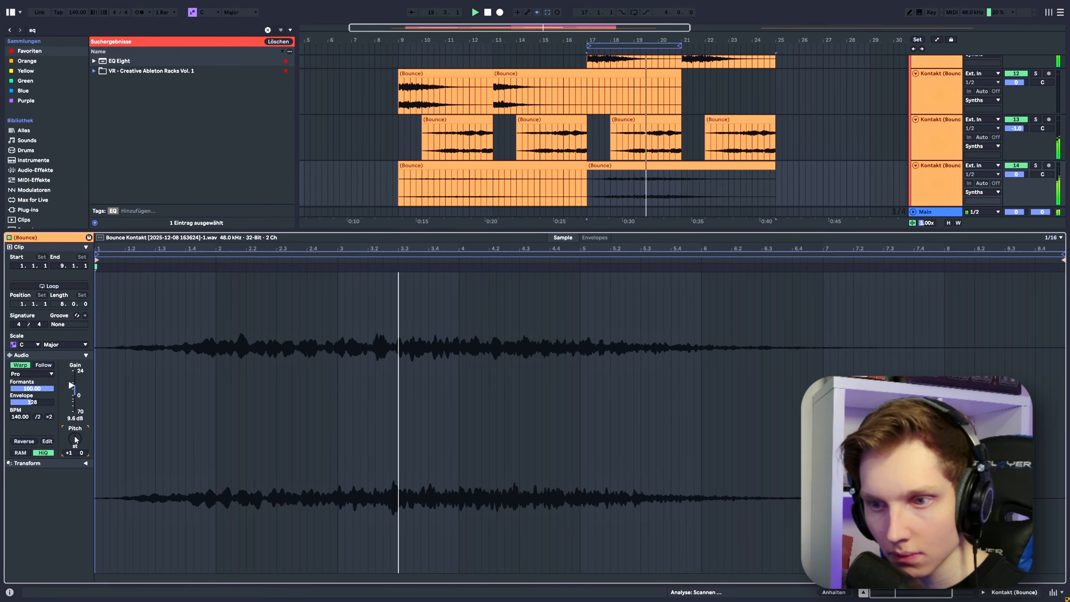
key("space")
left_click(399, 198)
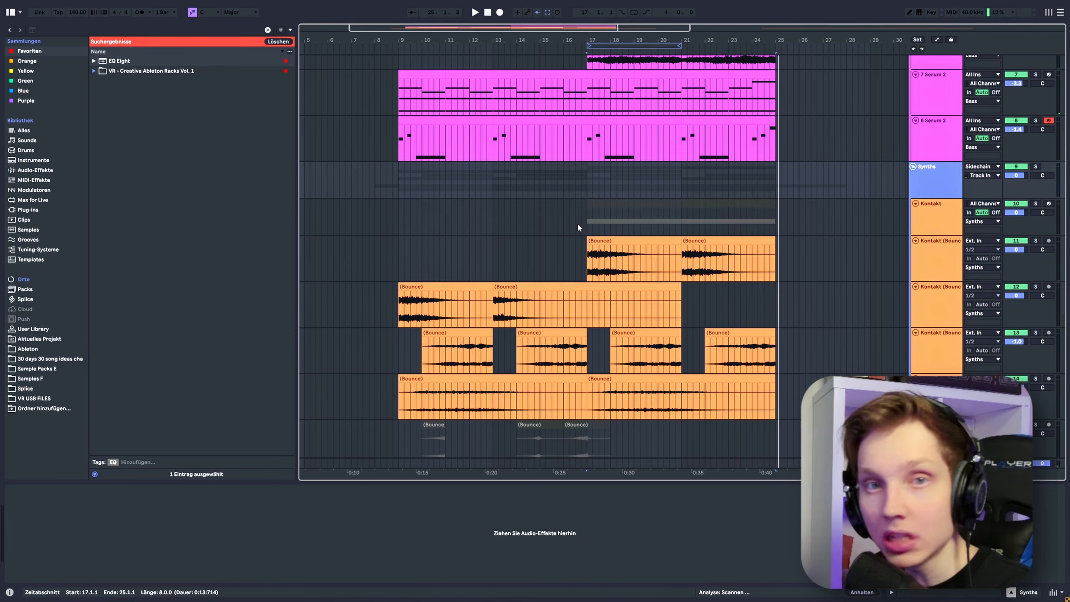
Solo the 8 Serum 2 track together with the 17 Group and play them from bar 17.
scroll(577, 223, "down", 5)
scroll(505, 214, "up", 5)
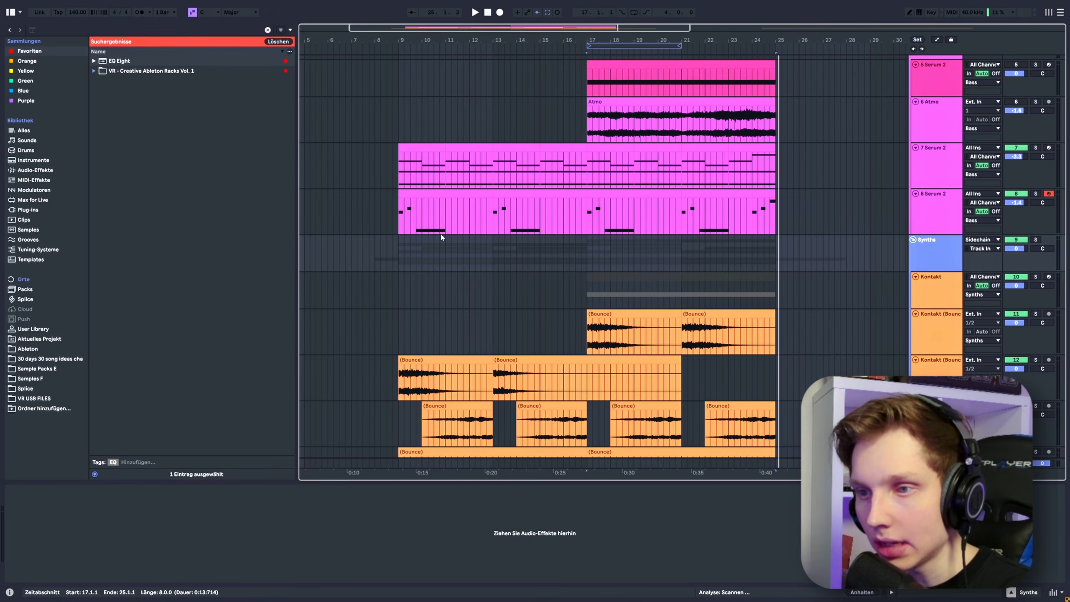
left_click(400, 213)
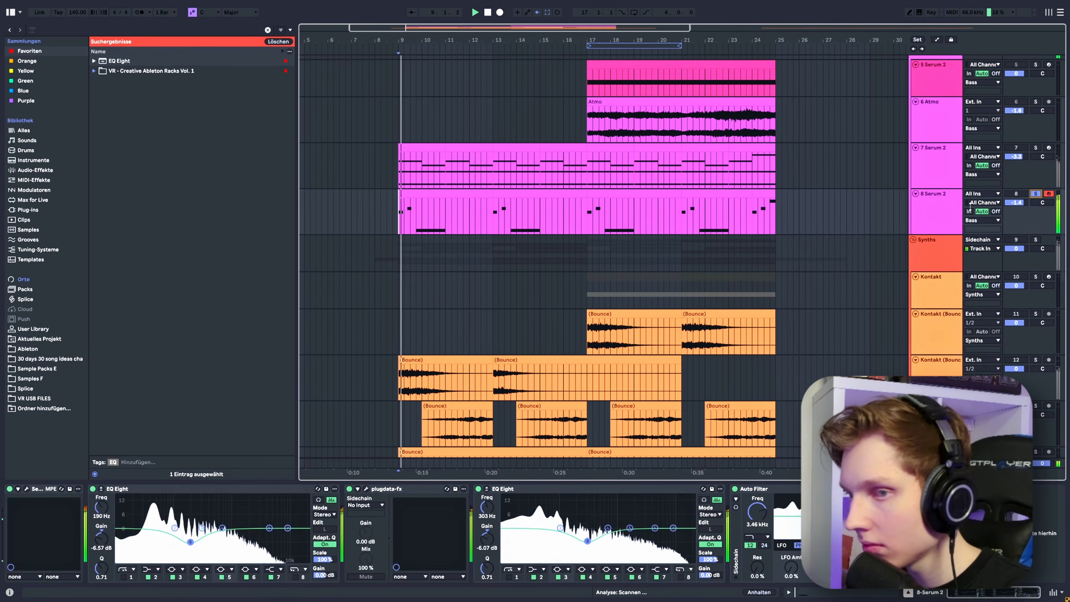
scroll(585, 291, "down", 7)
left_click(589, 295)
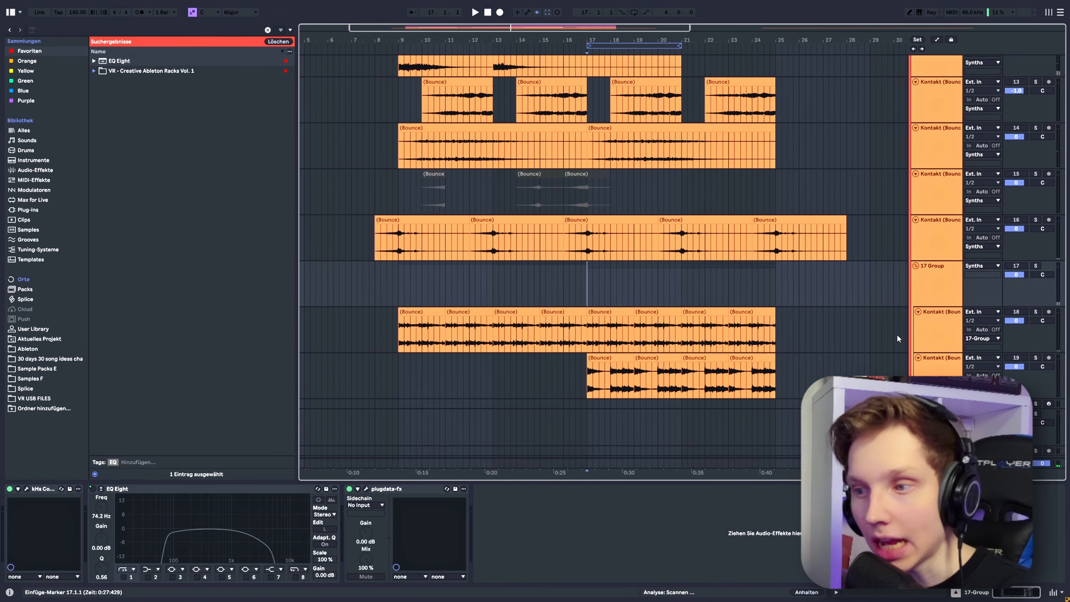
key("space")
scroll(786, 274, "up", 10)
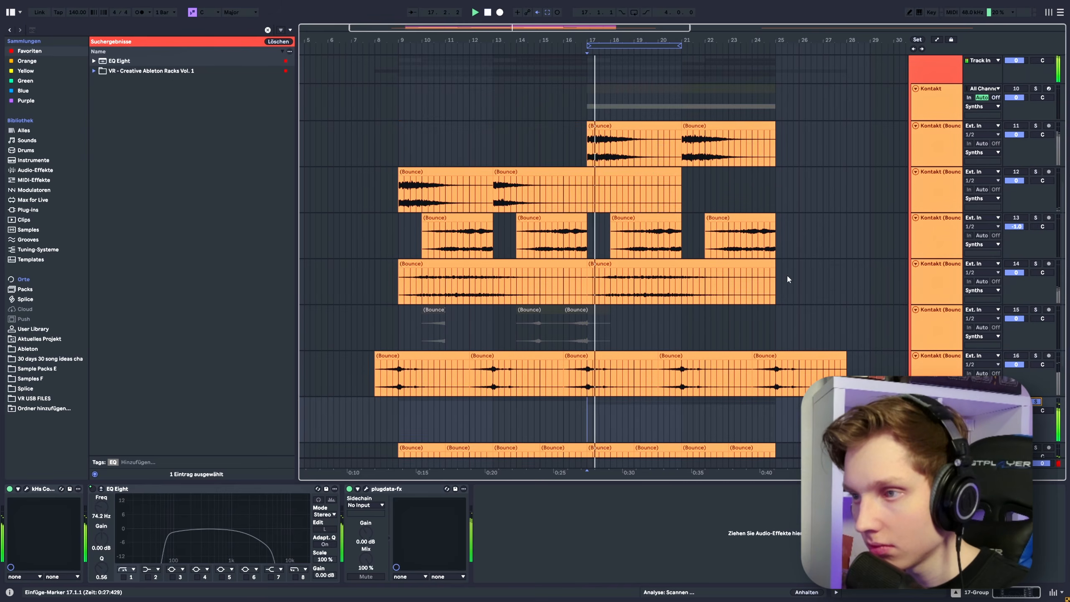
left_click(936, 235)
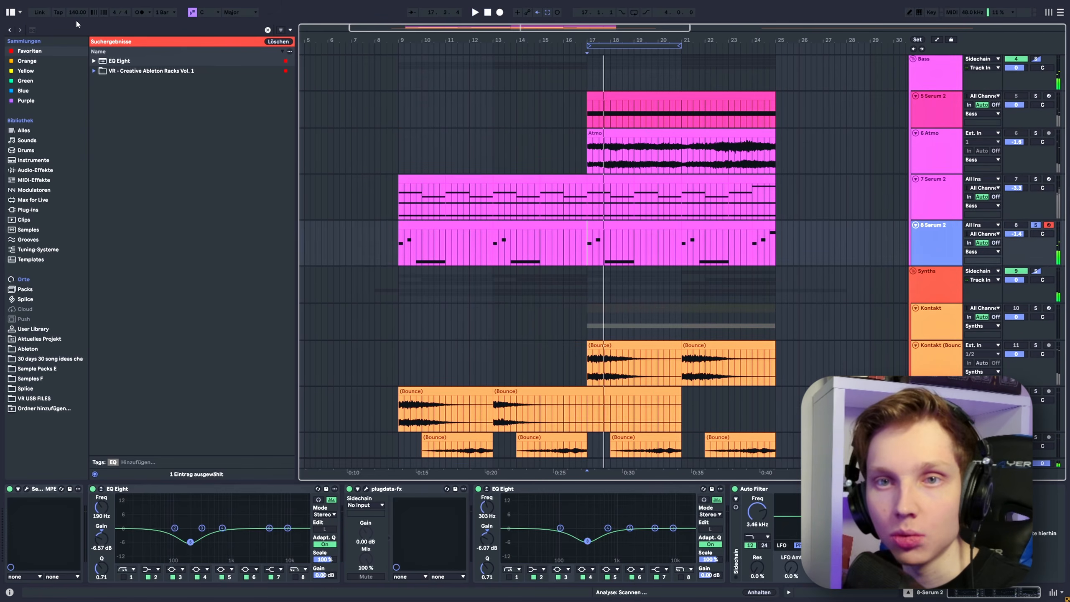
Add another plugdata-fx to the 8 Serum 2 track and load the N-SILK patch in it.
key("ctrl+f")
type("plug")
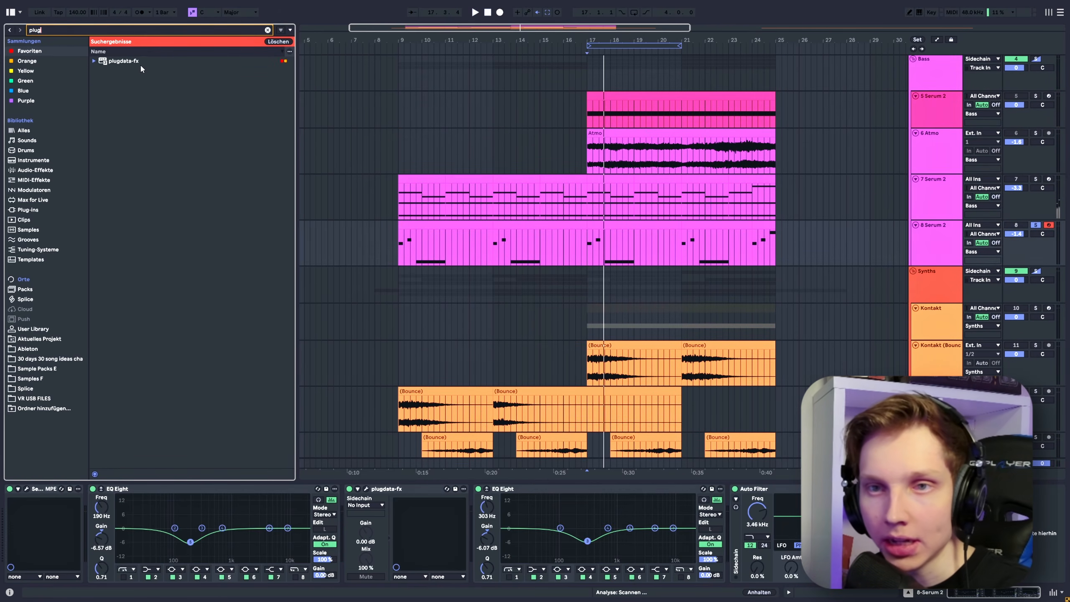
left_click(104, 62)
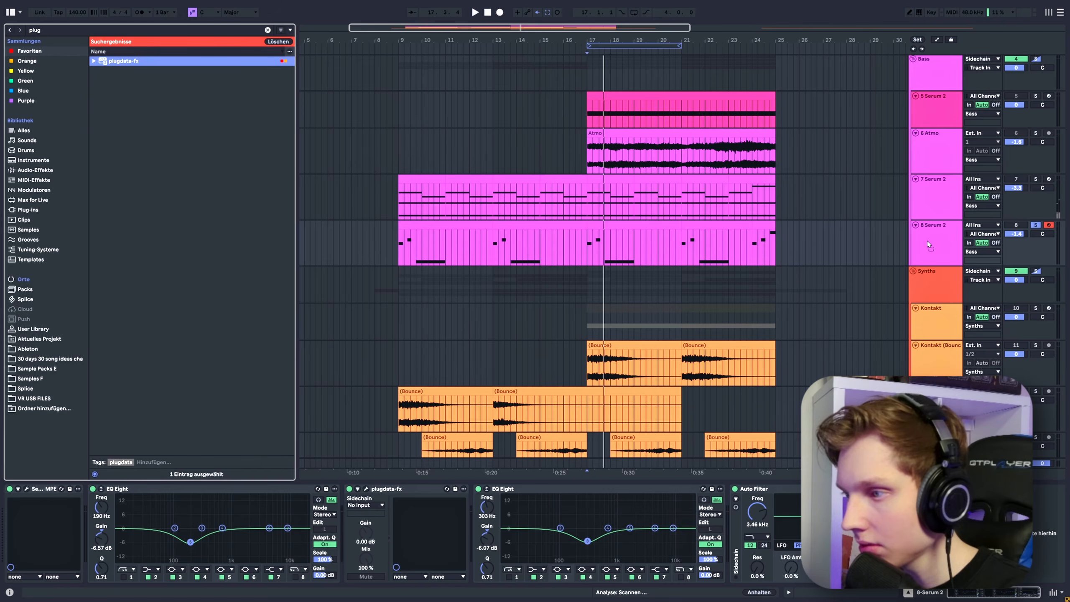
left_click_drag(927, 241, 927, 242)
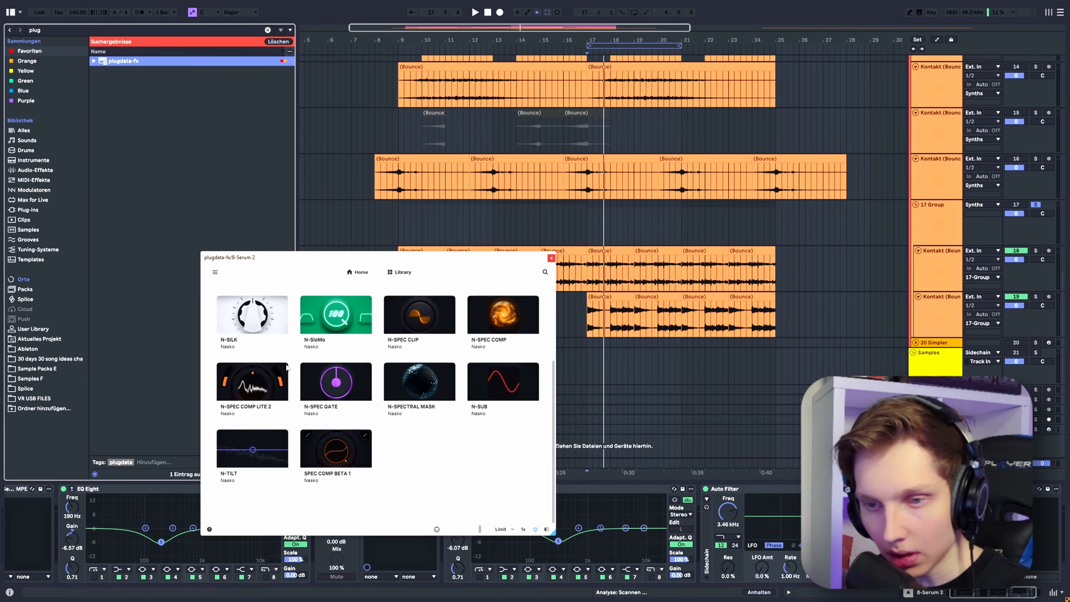
left_click(270, 337)
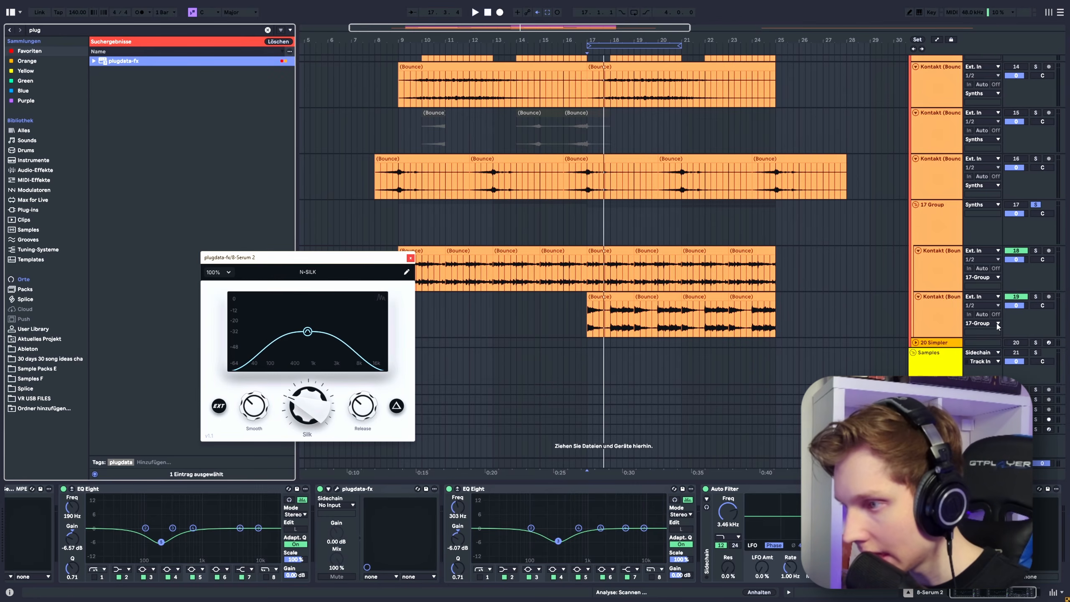
Choose a sidechain input source for the N-SILK plugin on the 8 Serum 2 track.
scroll(647, 332, "up", 8)
left_click(959, 505)
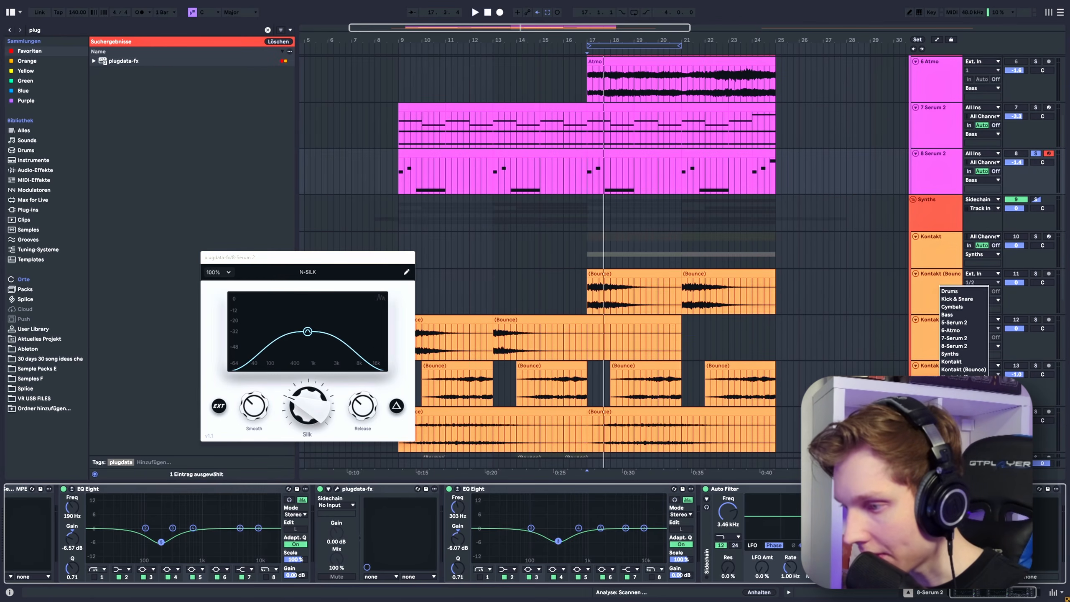
left_click(959, 497)
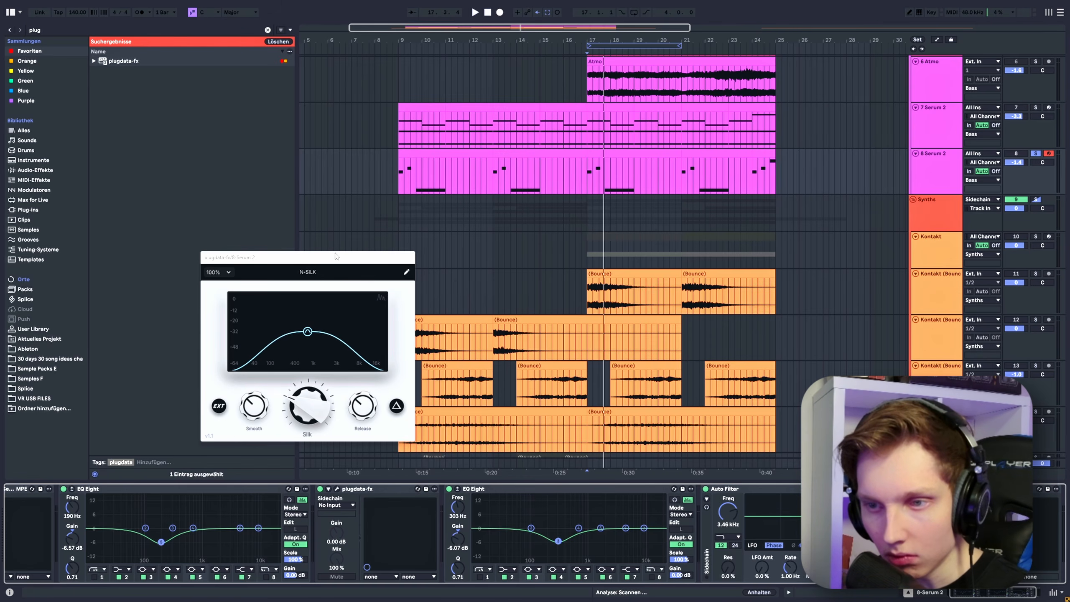
Enable N-SILK's external sidechain (EXT) and shift its band toward the low frequencies while playing from bar 17.
left_click_drag(335, 256, 319, 244)
key("space")
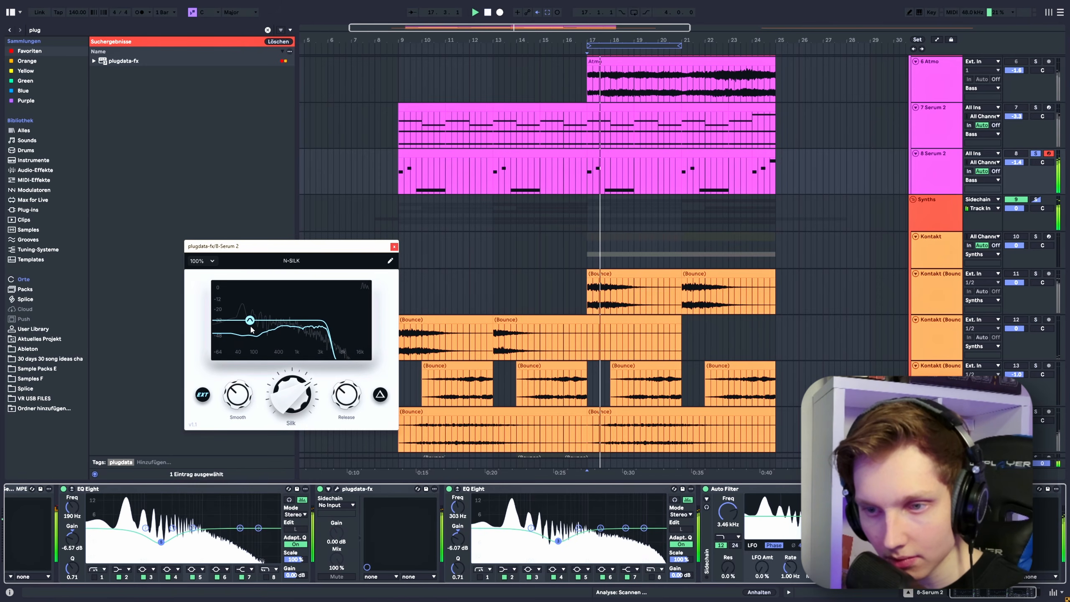
scroll(647, 343, "down", 4)
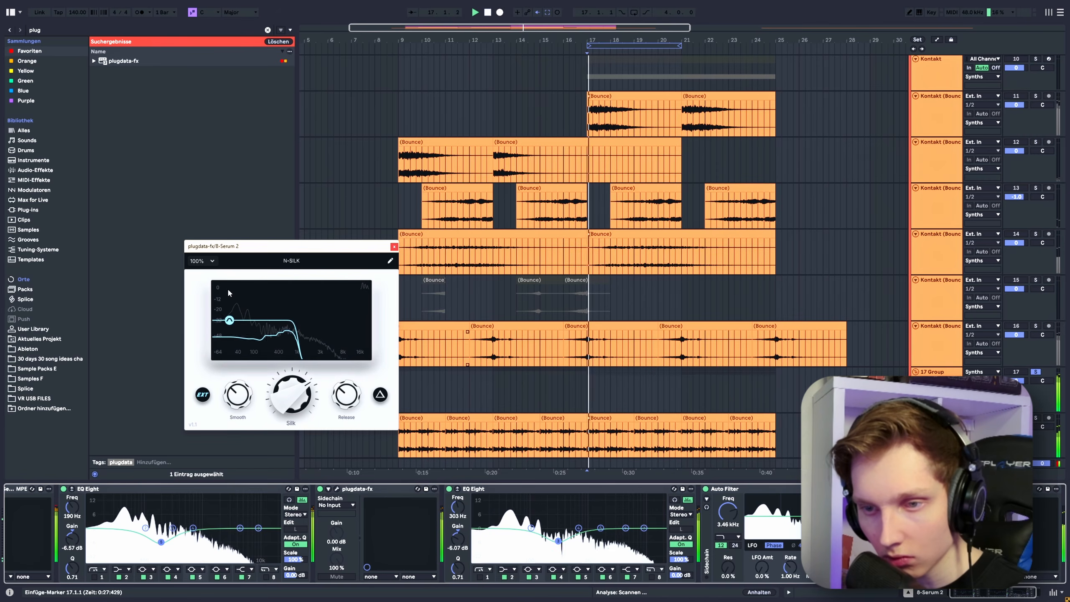
scroll(585, 205, "up", 5)
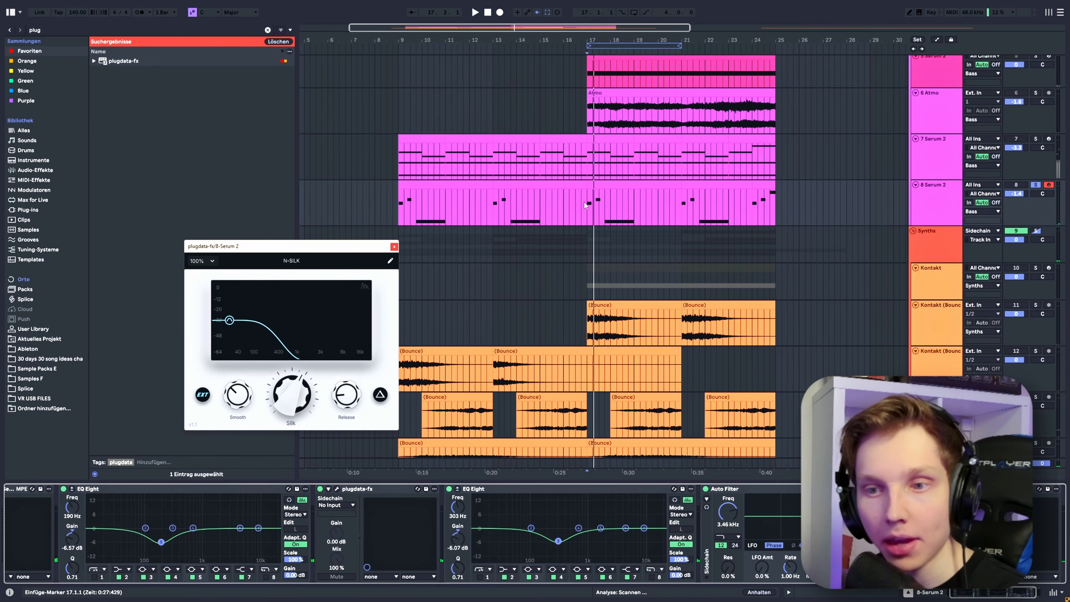
Play the drop from bar 17 to check N-SILK's ducking and take 8 Serum 2 out of solo.
key("space")
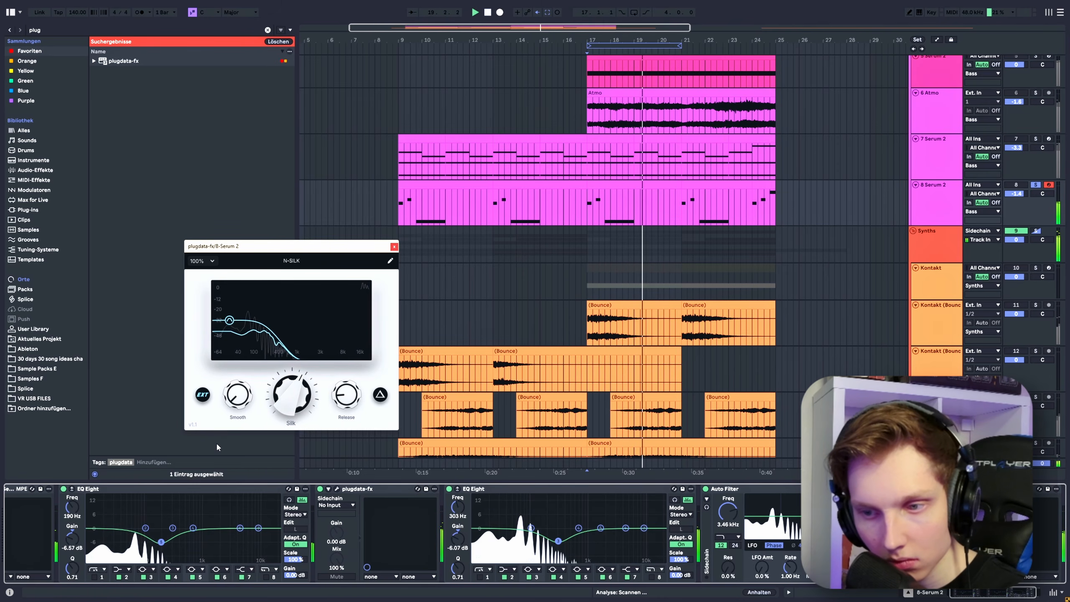
left_click(587, 202)
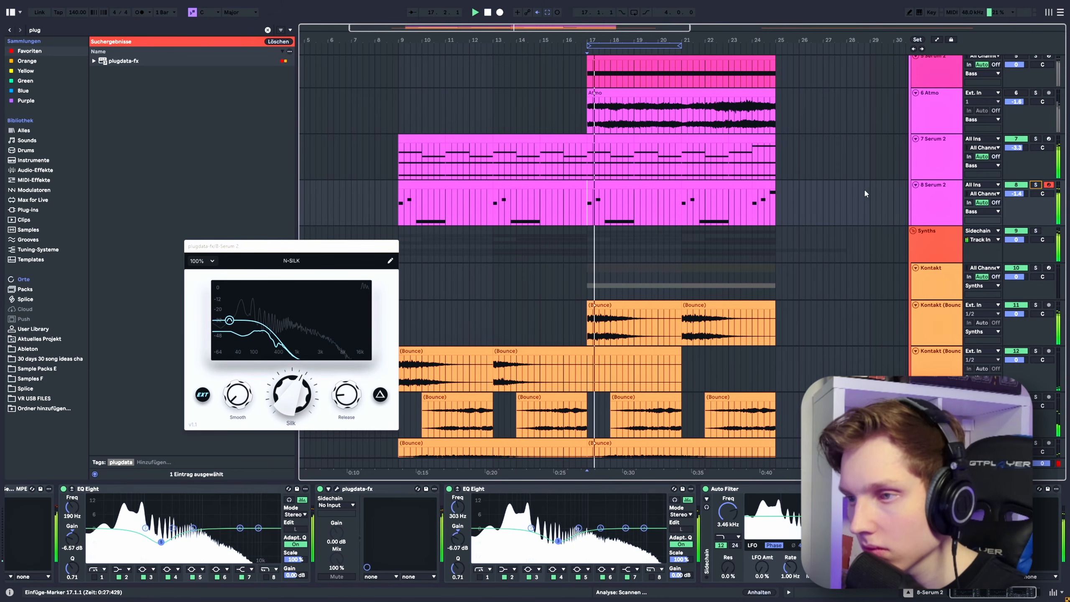
scroll(826, 192, "down", 4)
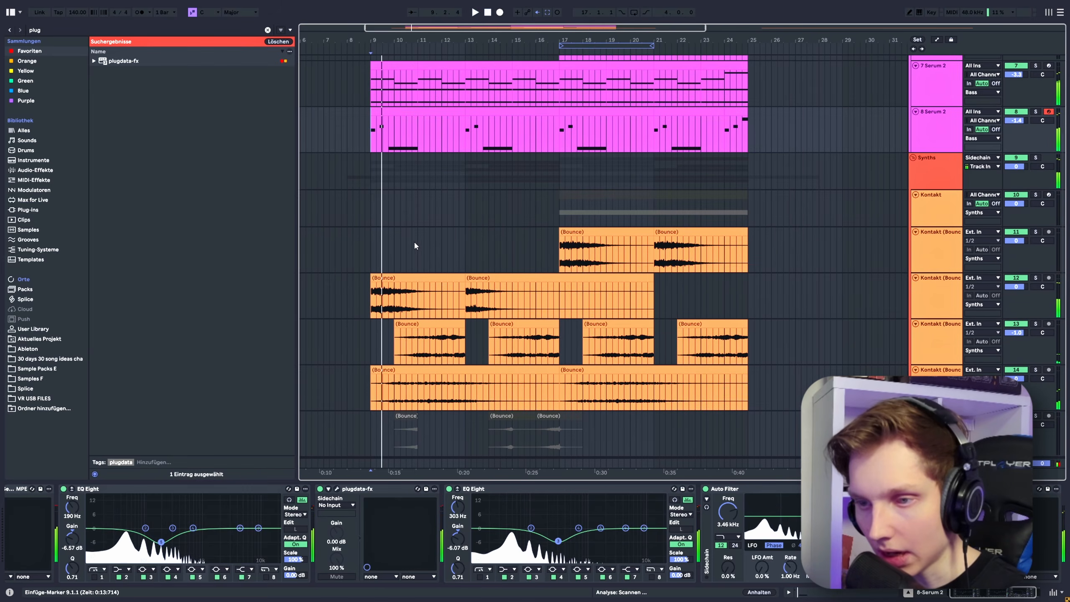
Reactivate the muted bounced clip at bar 16 on track 15 and audition it both soloed and in the mix.
scroll(415, 246, "down", 5)
left_click(389, 270)
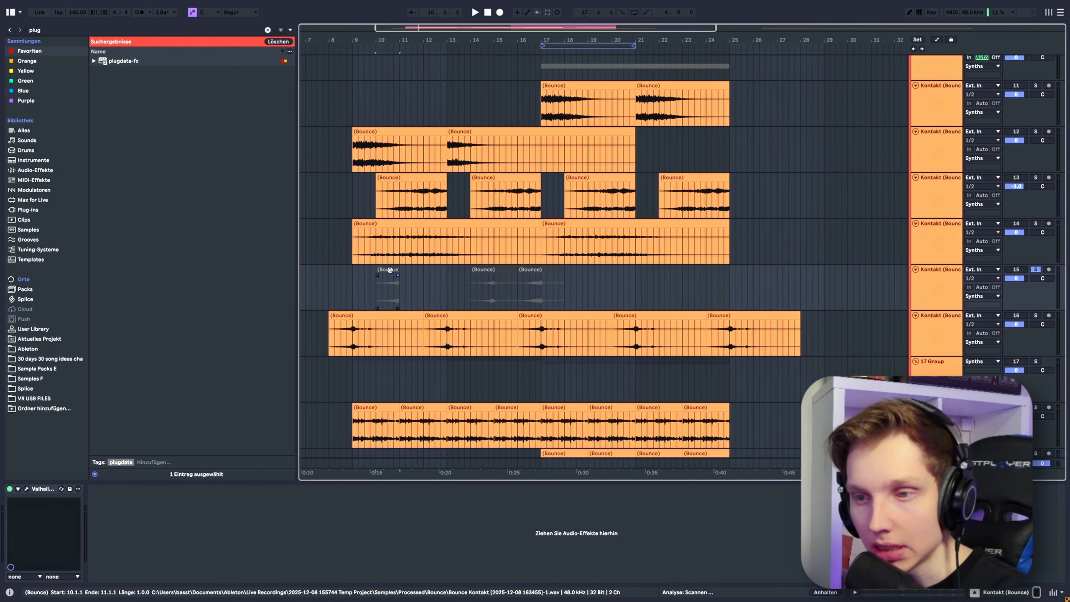
key("space")
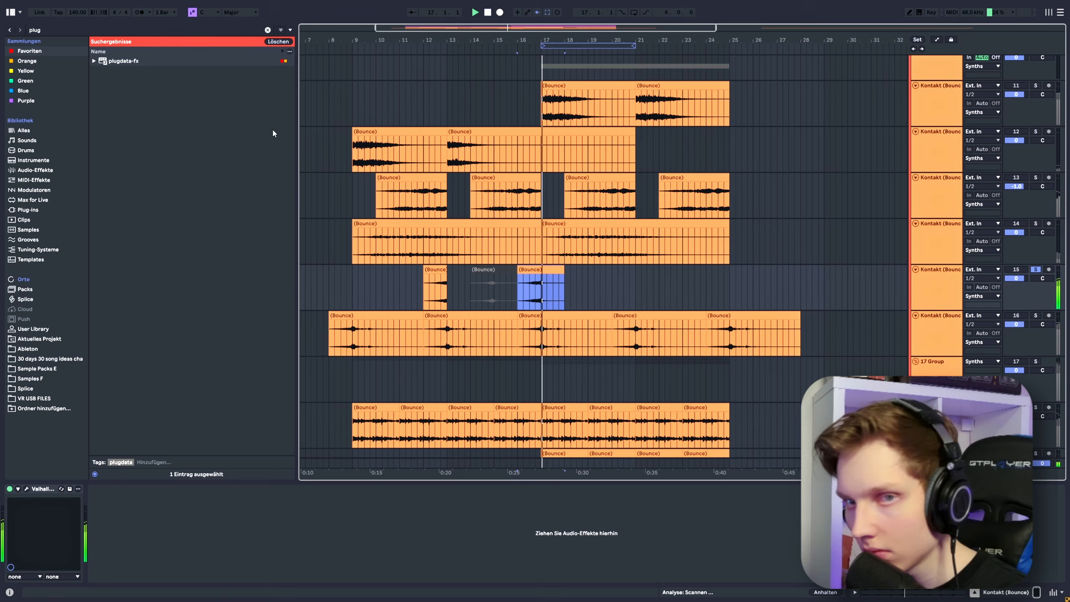
key("space")
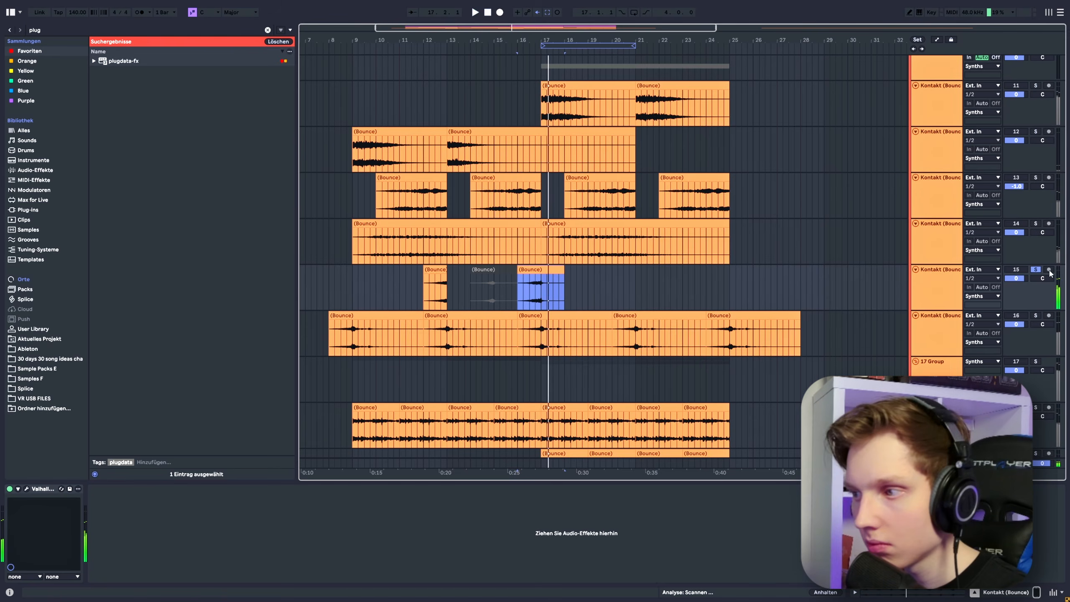
left_click(1035, 269)
key("space")
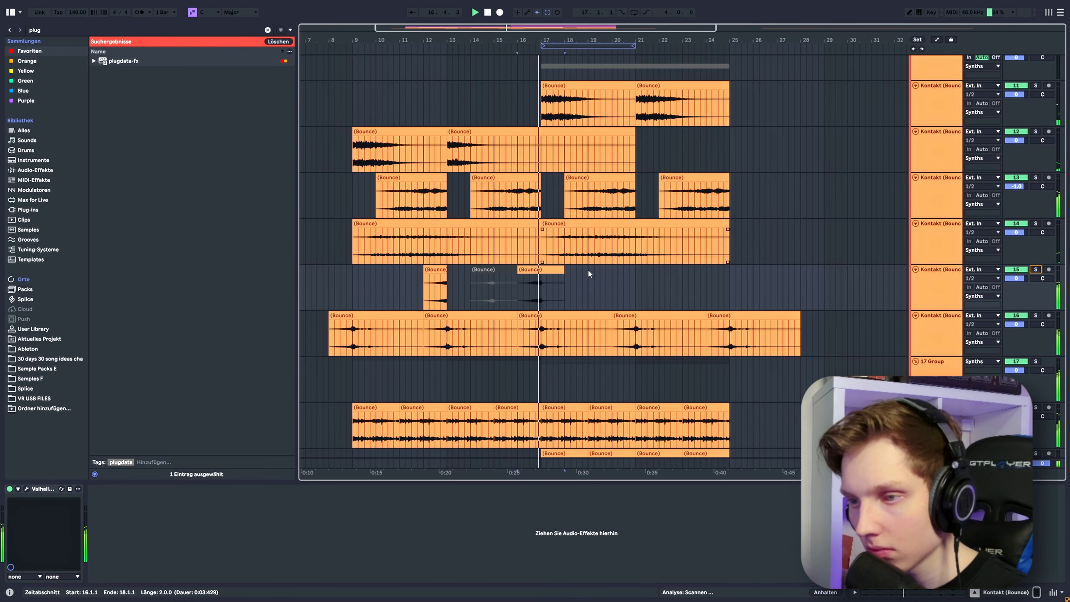
Copy the bounced clip at bar 16 on track 15 to bar 24.
left_click(543, 290)
key("0")
left_click(706, 282)
key("ctrl+v")
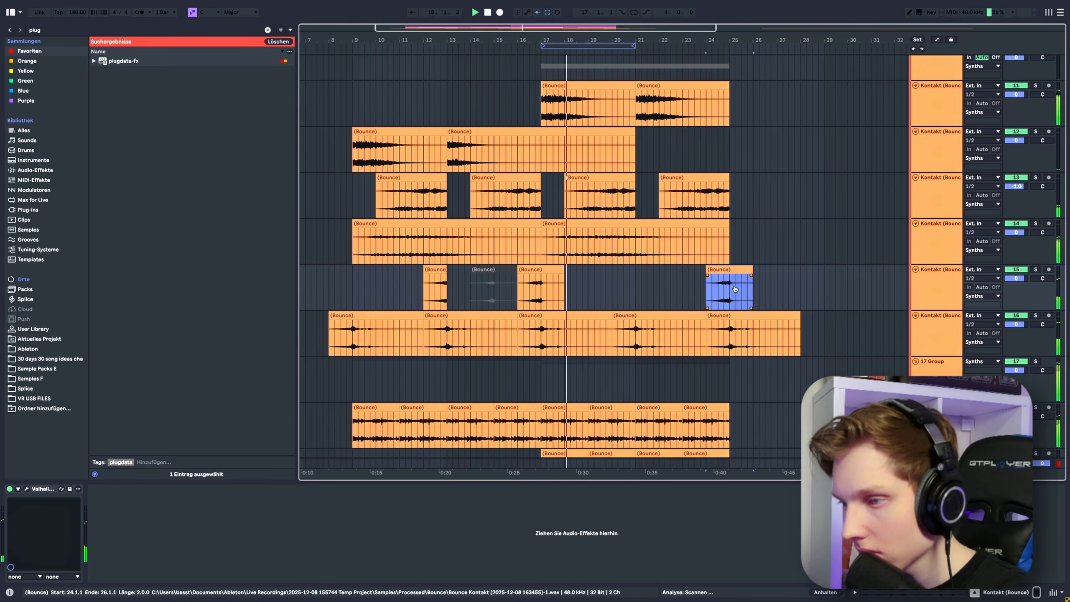
Audition the copied clip at bar 24 with track 15 soloed.
scroll(723, 292, "up", 5)
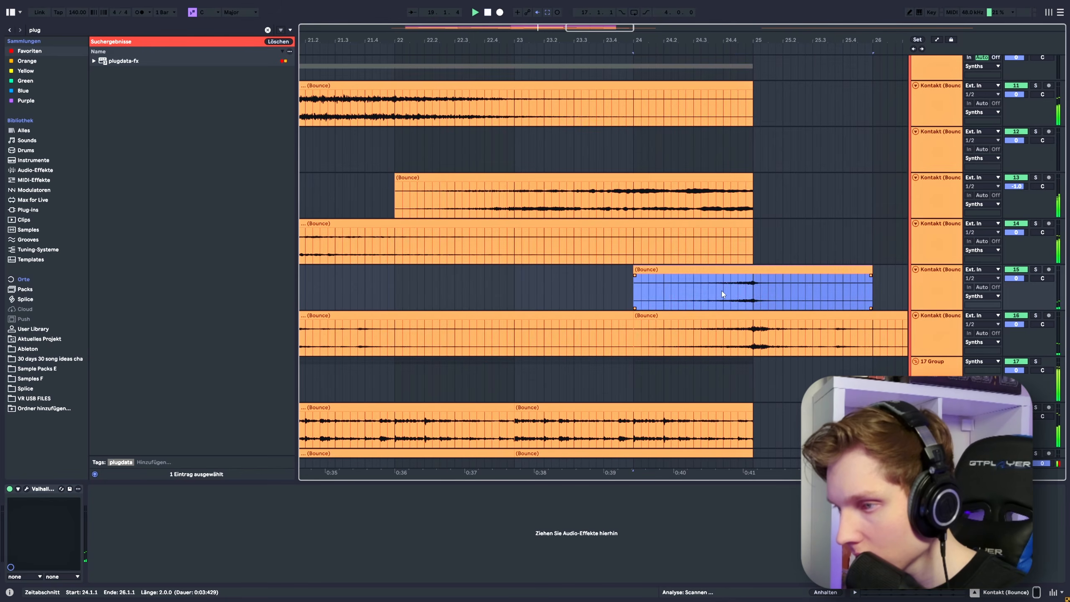
left_click(718, 292)
key("space")
left_click(1035, 270)
key("space")
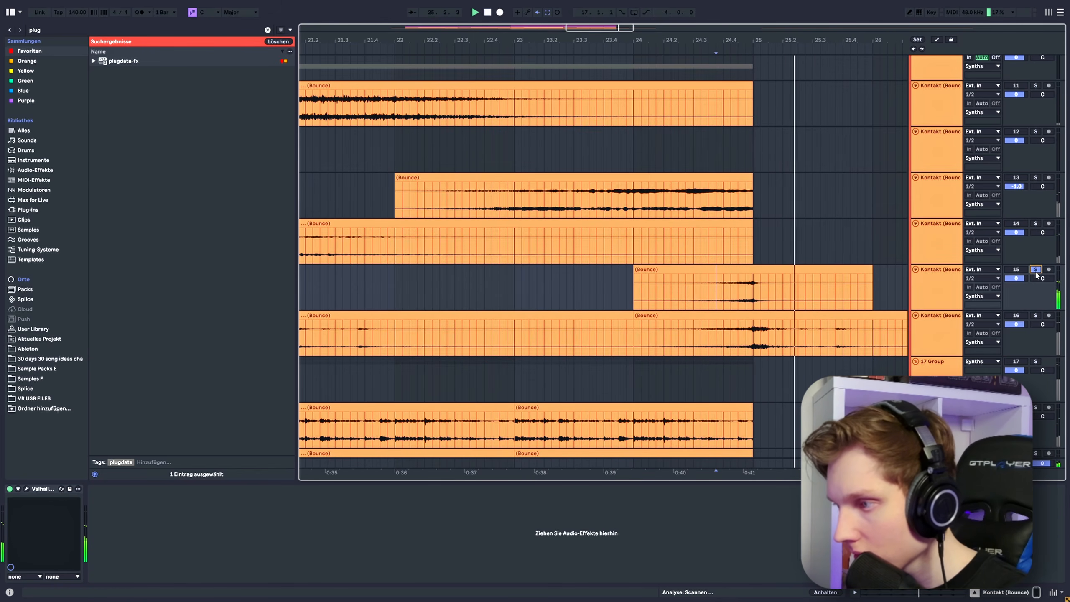
scroll(810, 270, "down", 5)
Paste another copy of the bounced clip at bar 20 on track 15 and play it in the mix.
left_click(810, 270)
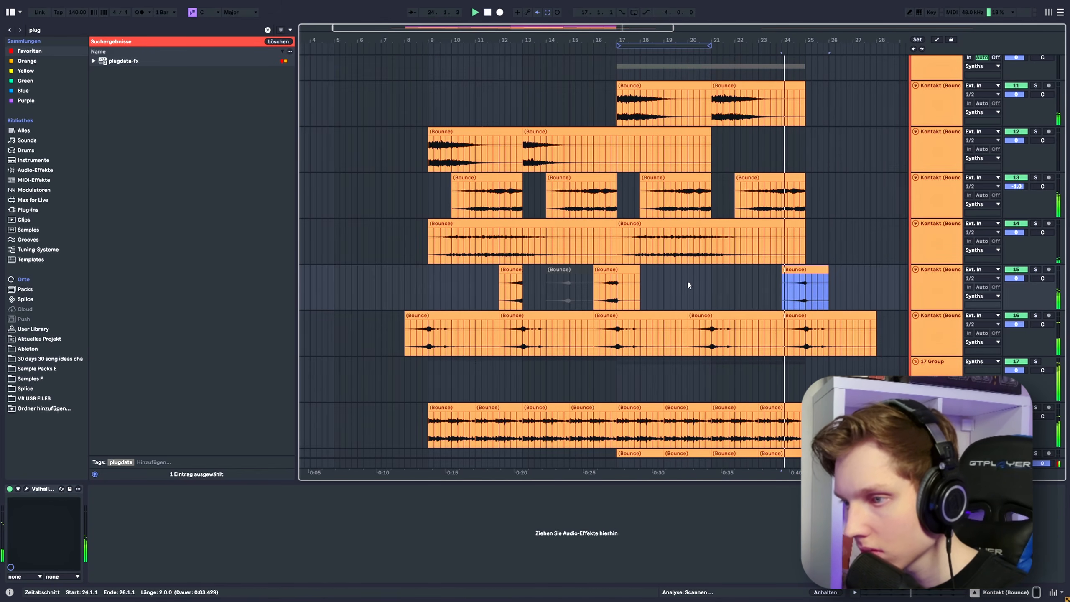
left_click(689, 286)
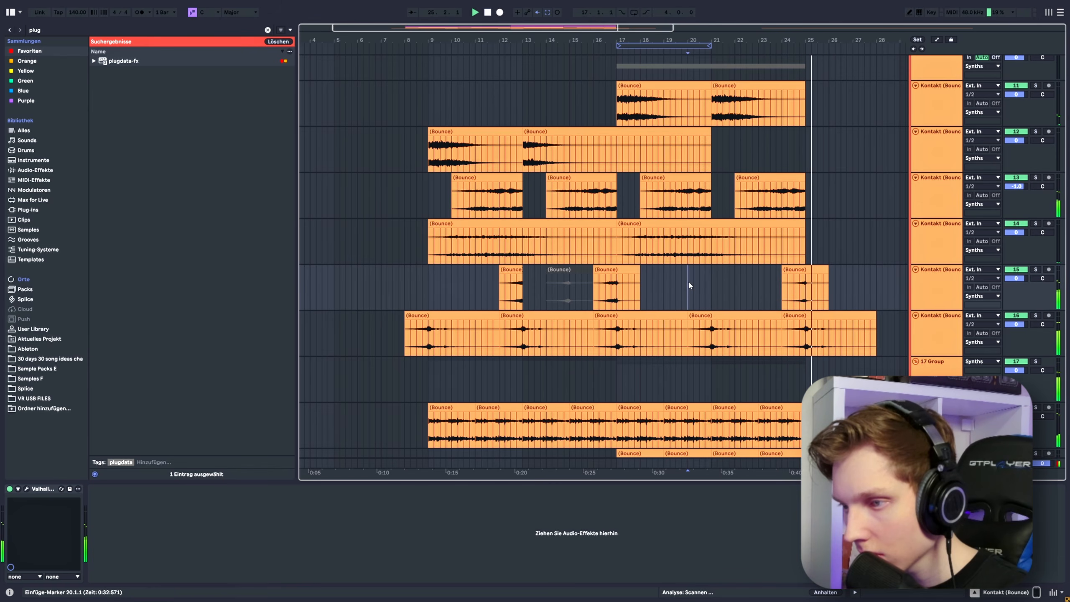
key("ctrl+v")
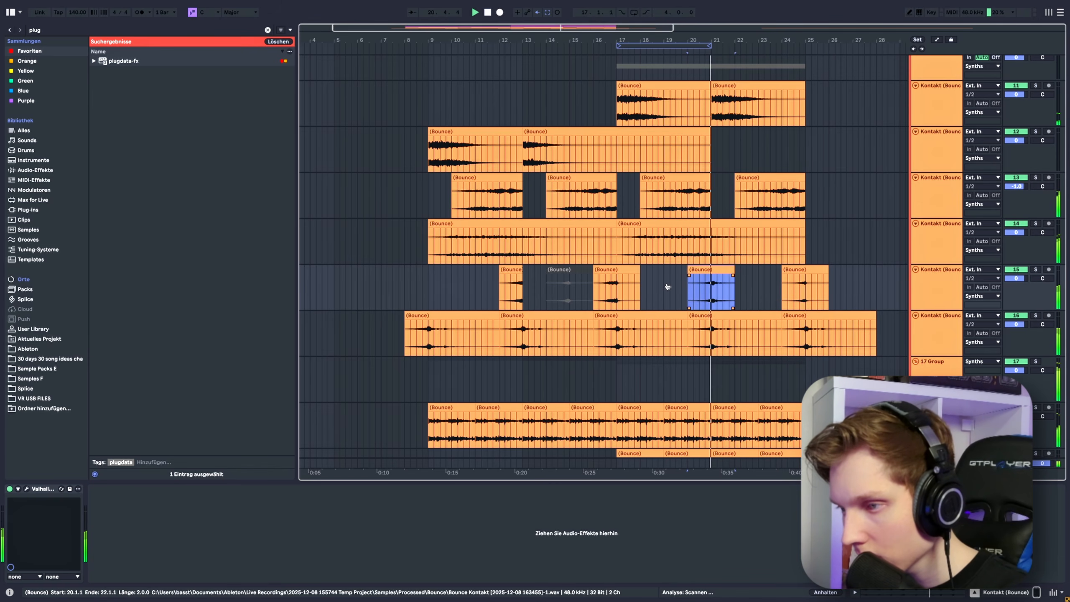
scroll(711, 284, "up", 5)
key("space")
key("space")
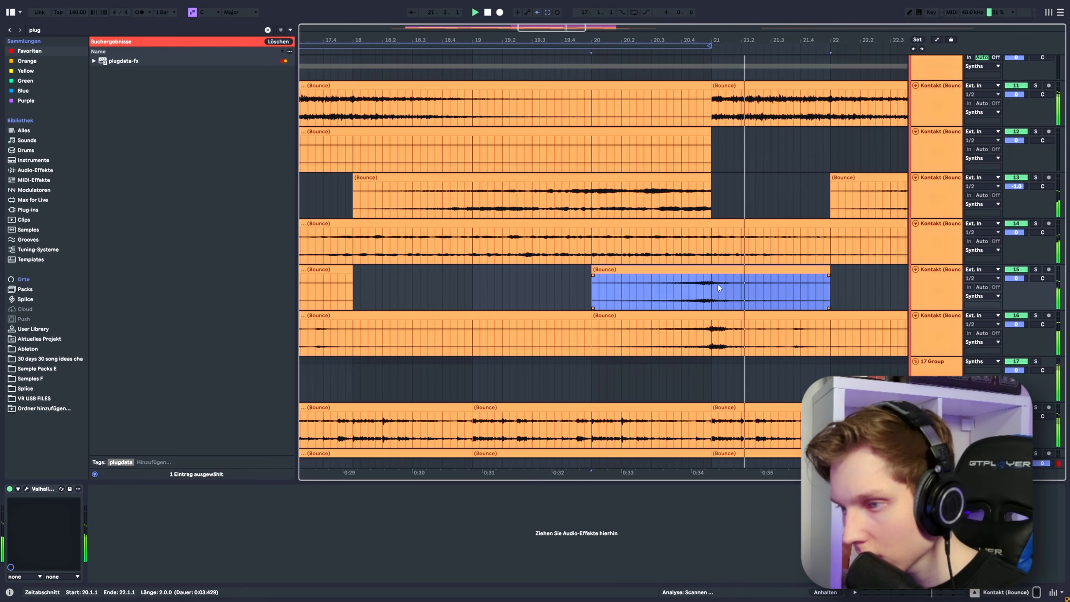
Lower the track volume of 7 Serum 2 and set the volume of 8 Serum 2 to -1.0 dB.
scroll(719, 288, "down", 8)
scroll(407, 294, "up", 3)
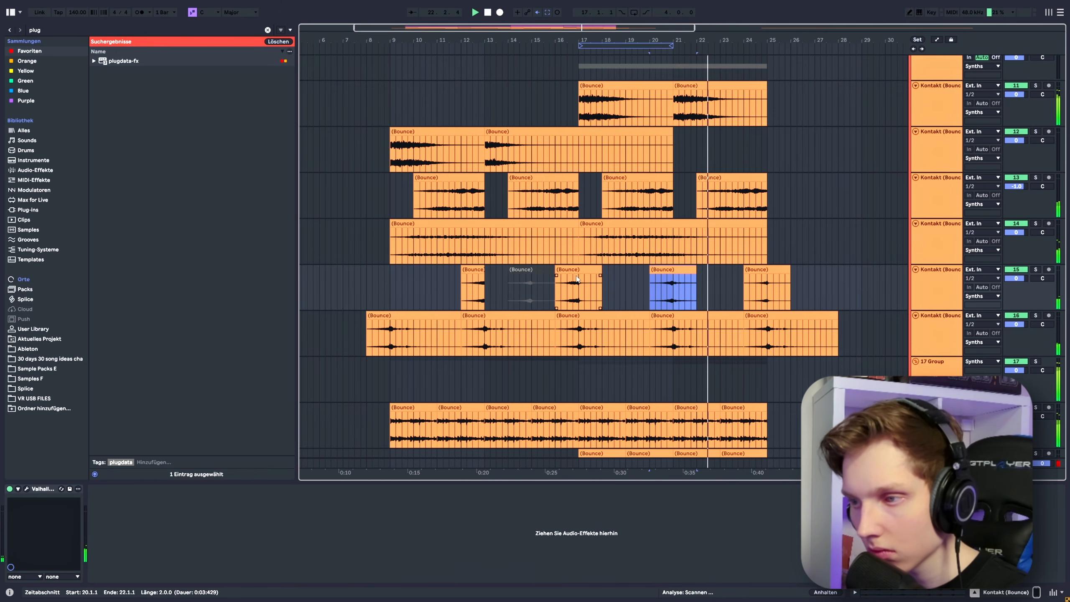
scroll(578, 279, "up", 6)
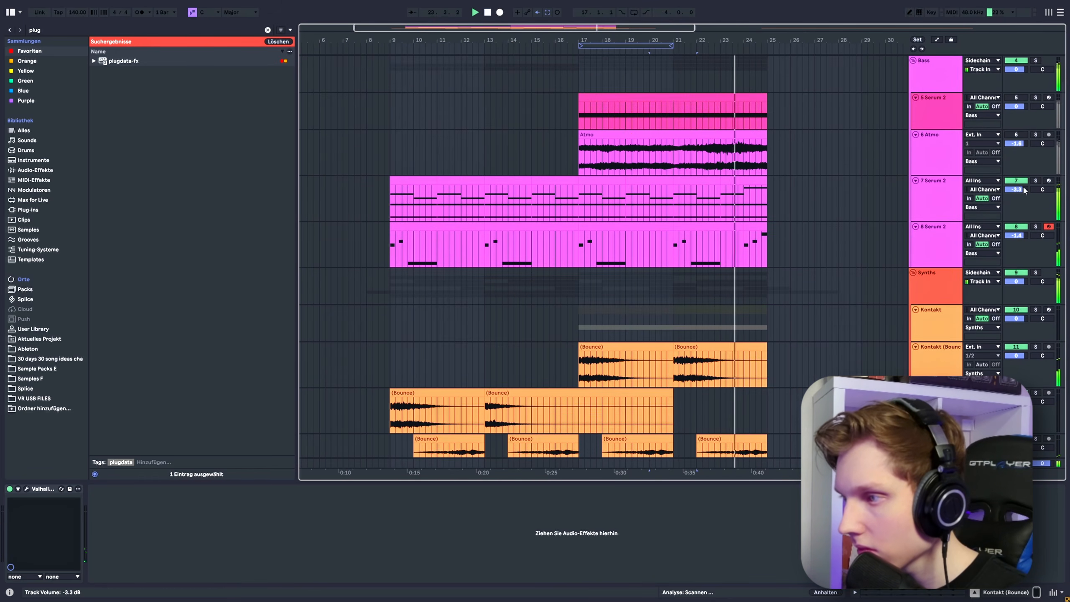
left_click_drag(1019, 236, 1020, 232)
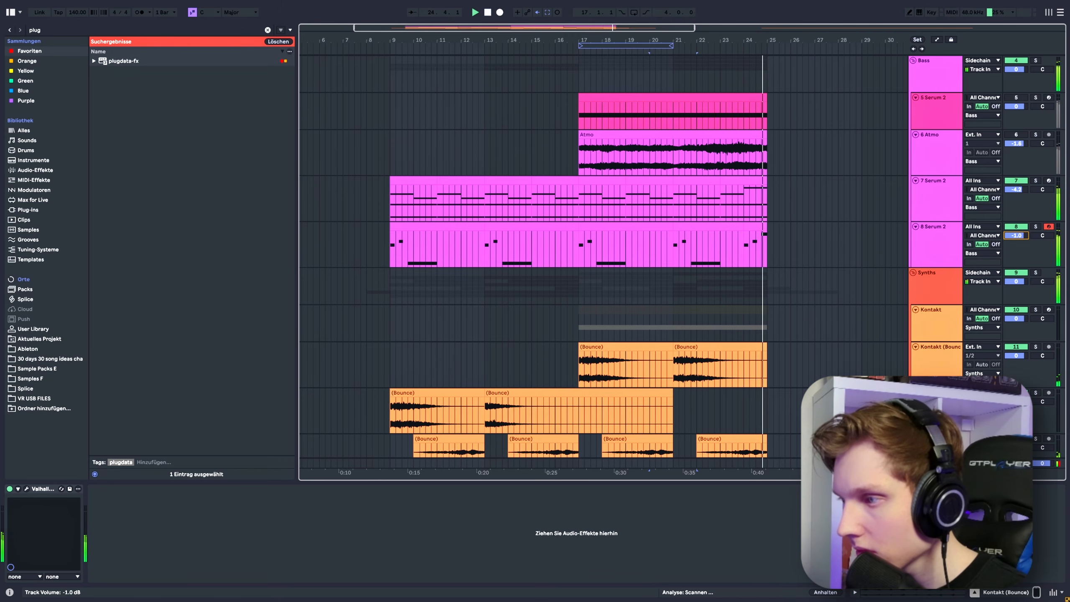
Add a G3 note after the F#2 and an A3 note after the G2 in 8 Serum 2's MIDI clip at bar 24.
left_click_drag(749, 245, 758, 227)
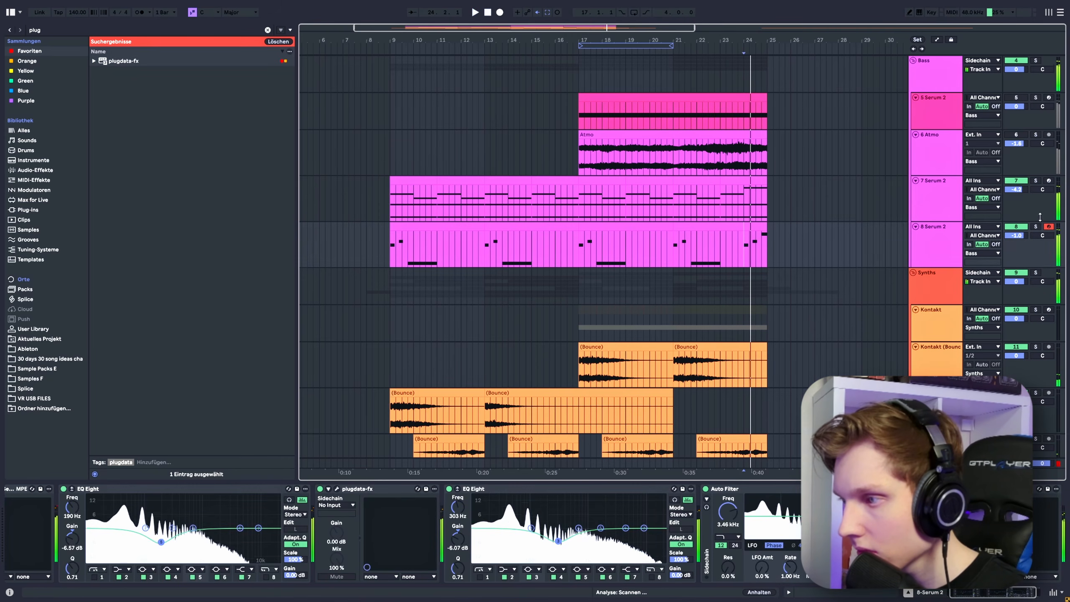
double_click(759, 227)
key("space")
key("space")
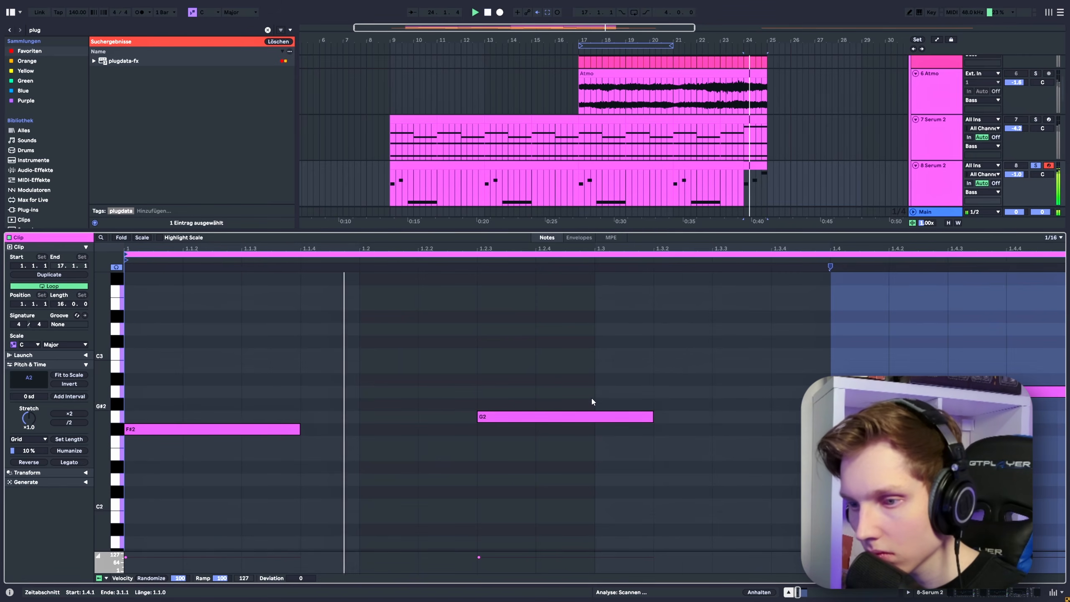
key("space")
double_click(332, 331)
scroll(360, 387, "up", 3)
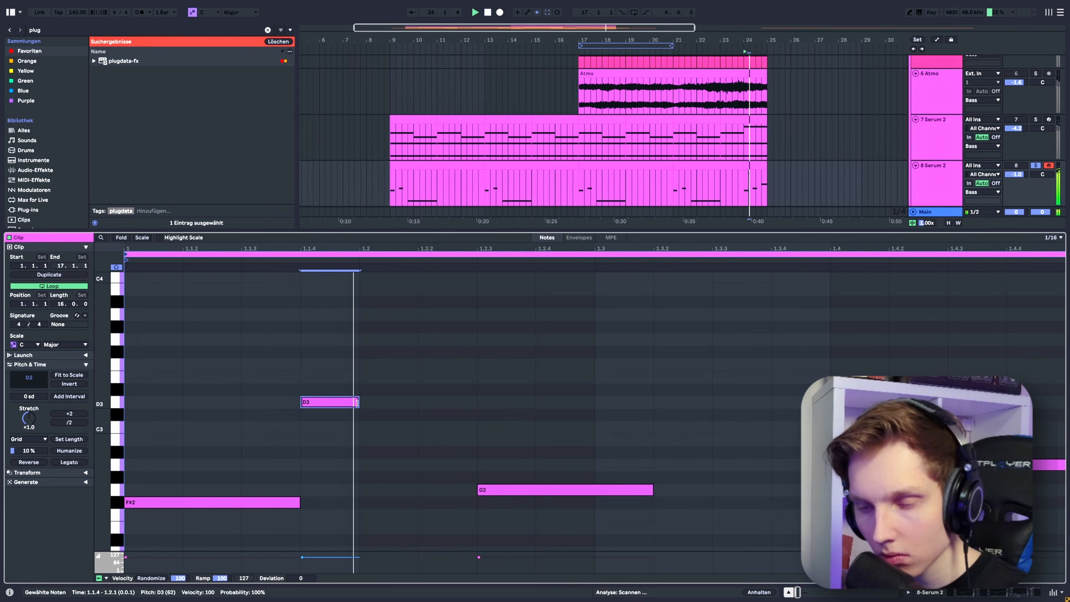
left_click_drag(358, 402, 687, 313)
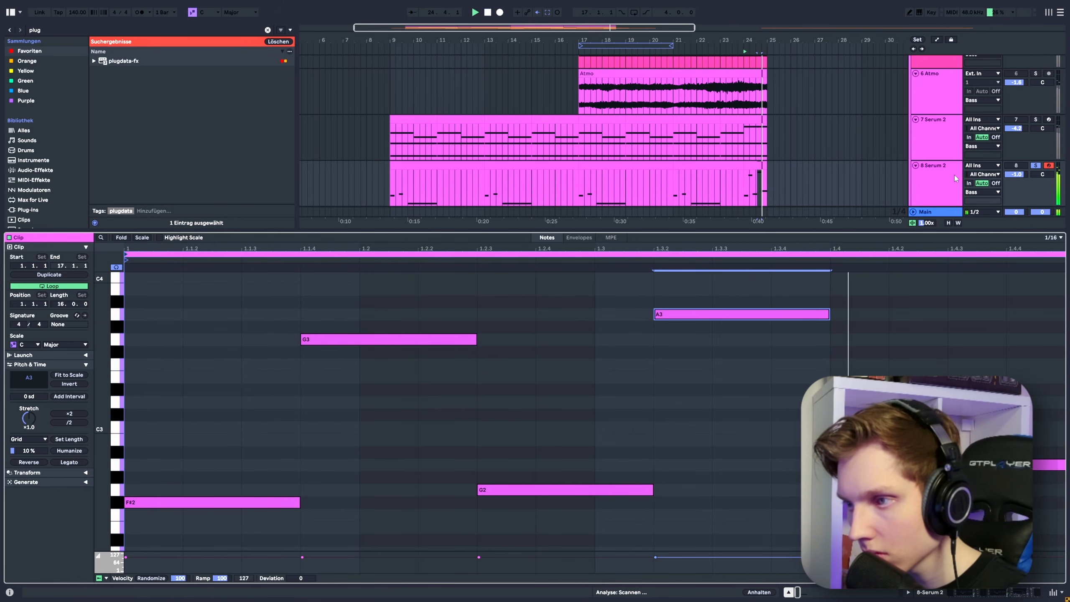
Take 8 Serum 2 out of solo and play the edited bass notes in the mix from bar 24.
left_click(1036, 166)
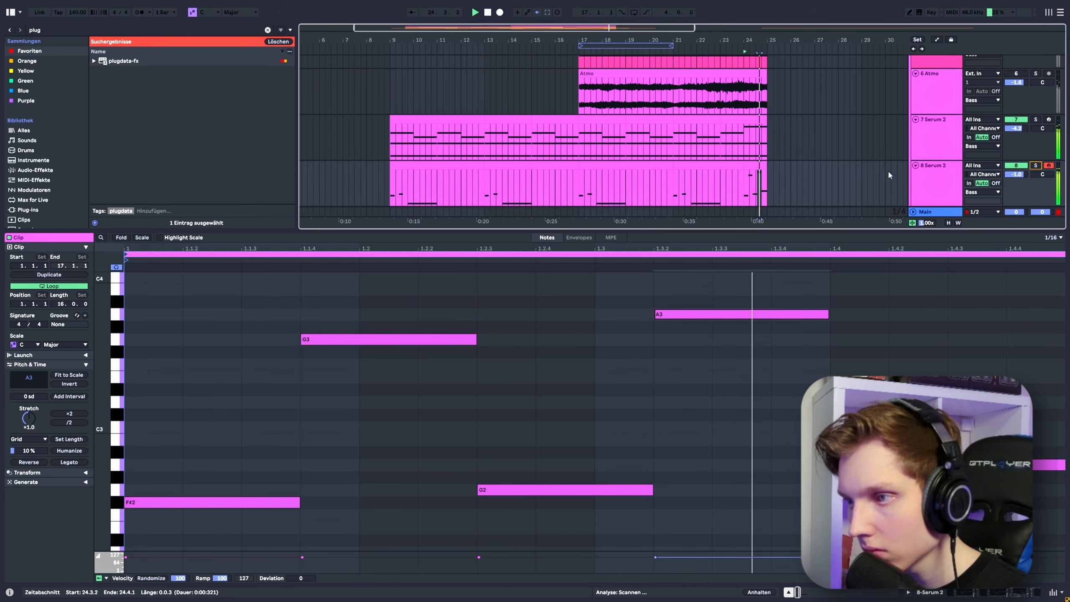
left_click(743, 180)
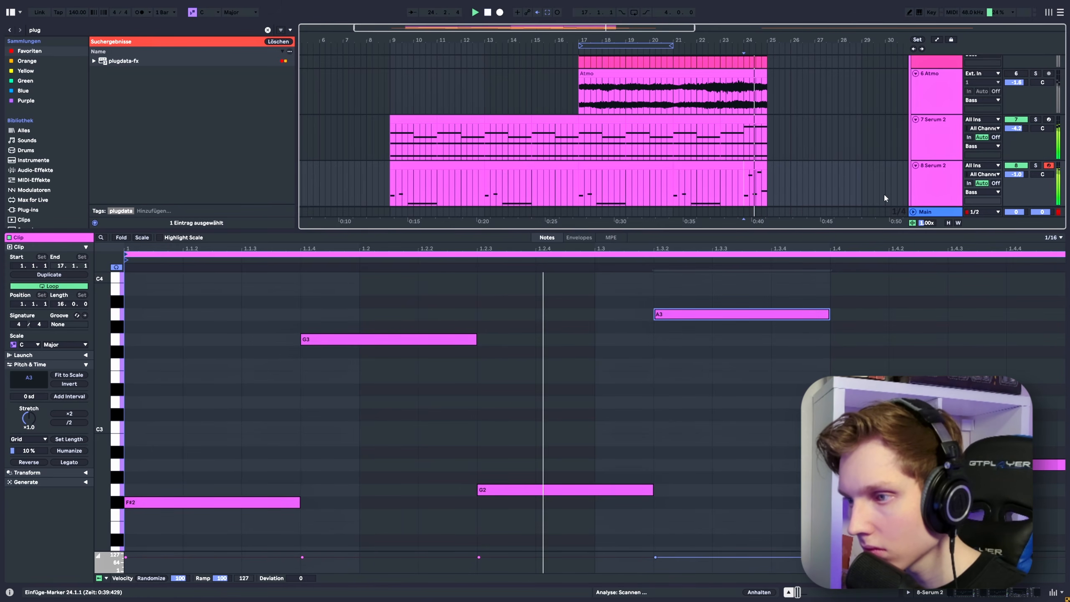
key("space")
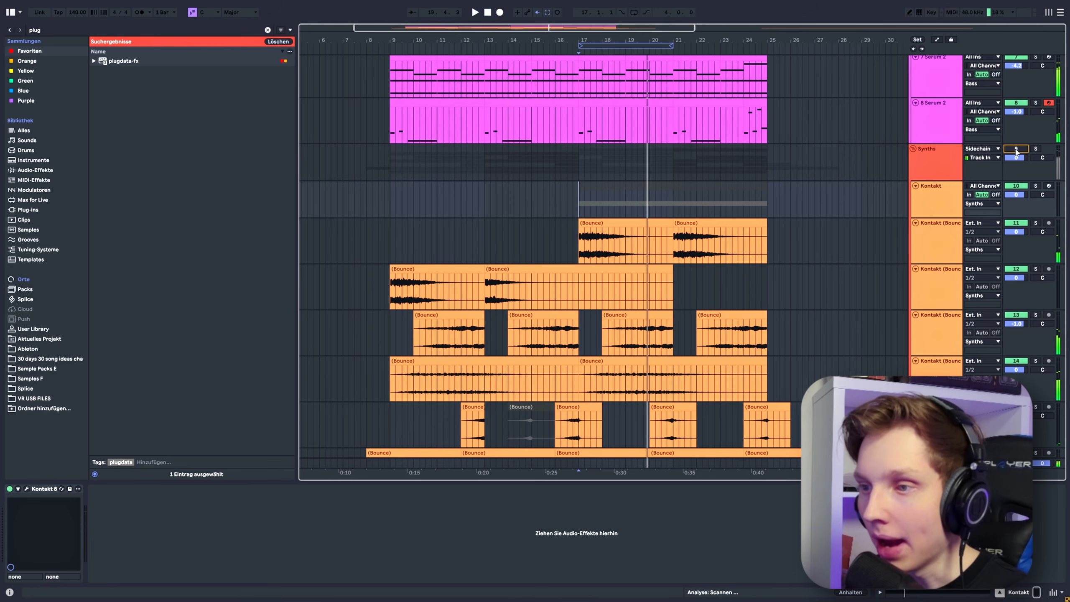
Play the Synths group soloed from bar 17 and reactivate the Kontakt clip spanning bars 17 to 25.
left_click(1036, 149)
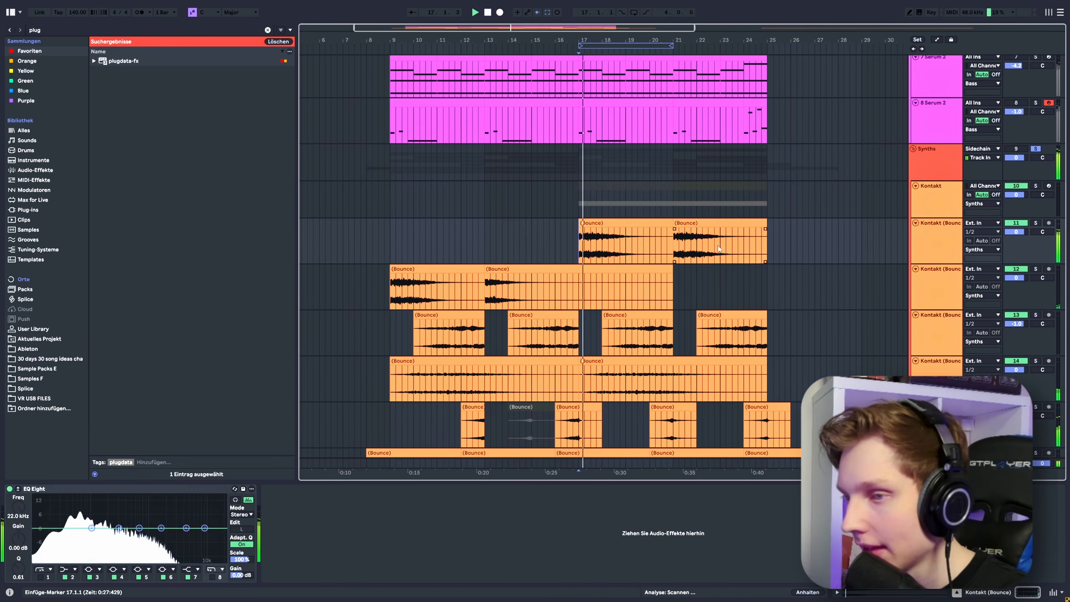
left_click(943, 206)
left_click(637, 185)
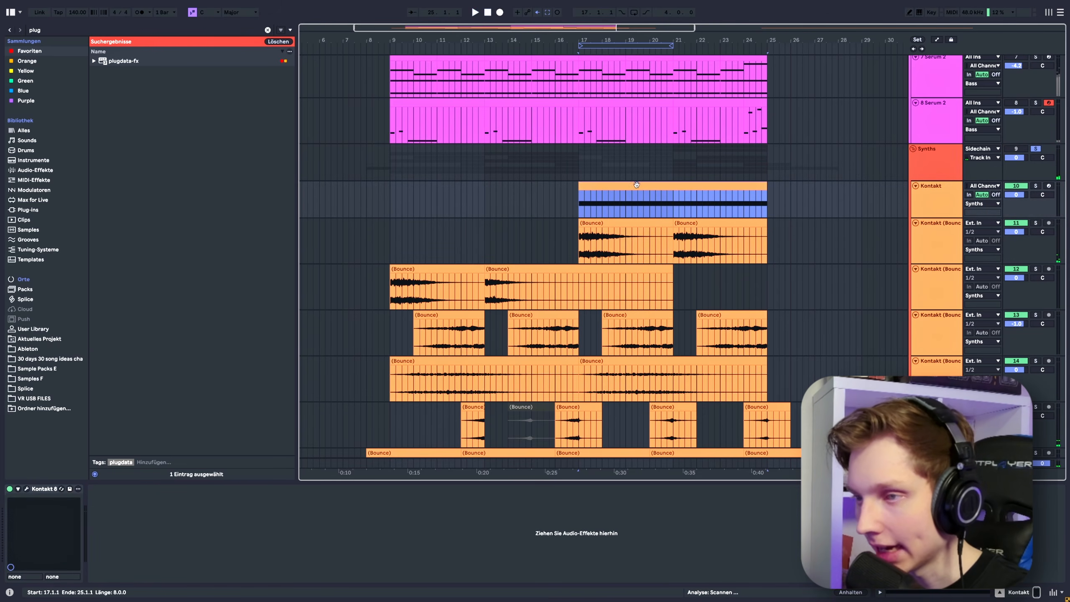
key("space")
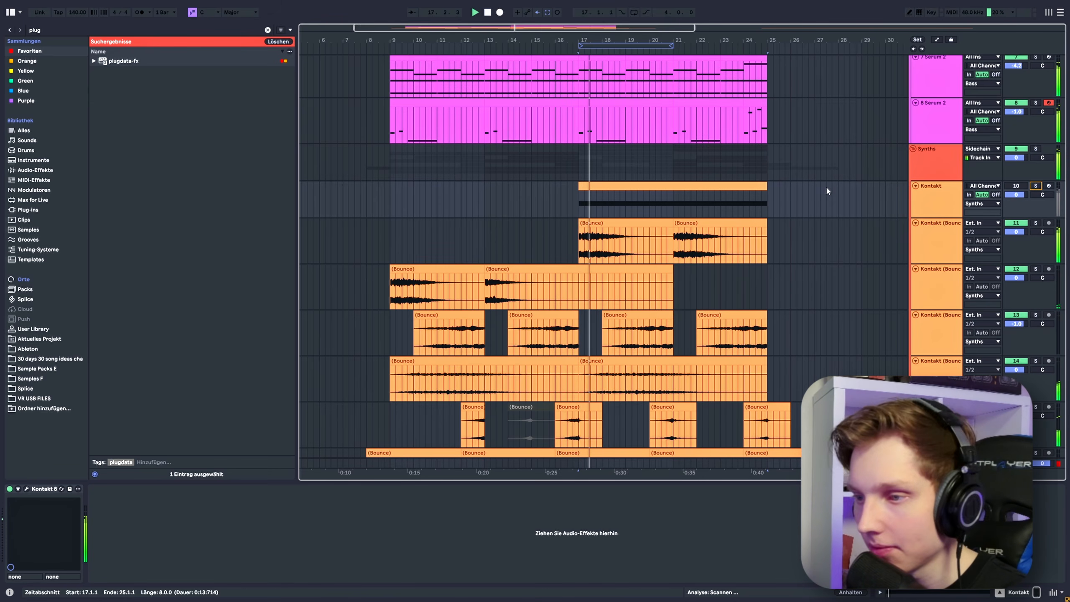
Solo the 17 Group and lower the high-frequency end of the curve in its SPEC COMP BETA 1 plugin.
scroll(821, 189, "down", 4)
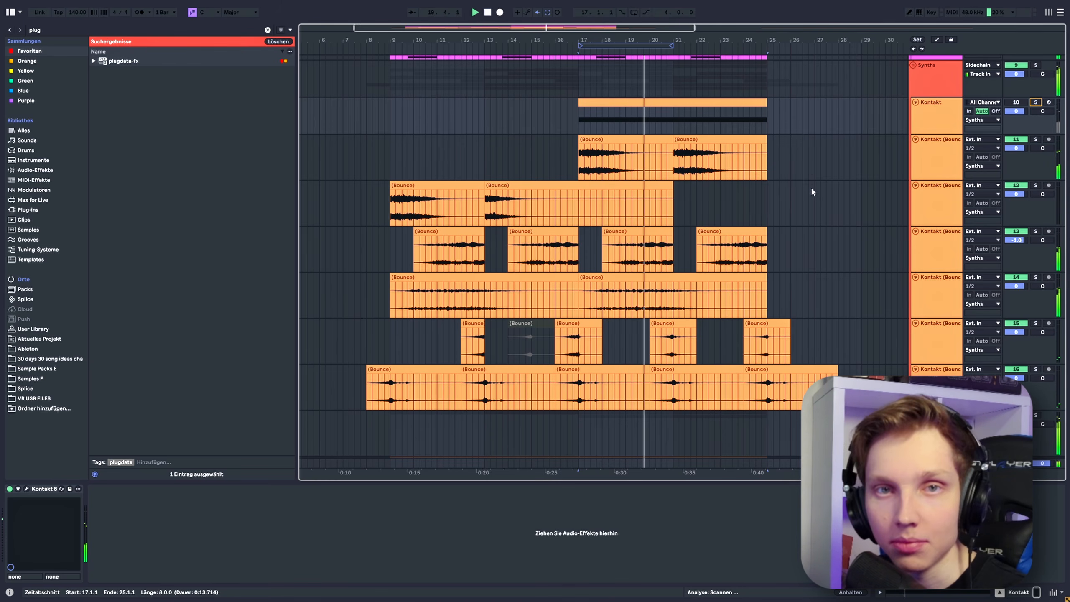
scroll(842, 230, "down", 10)
left_click(941, 227)
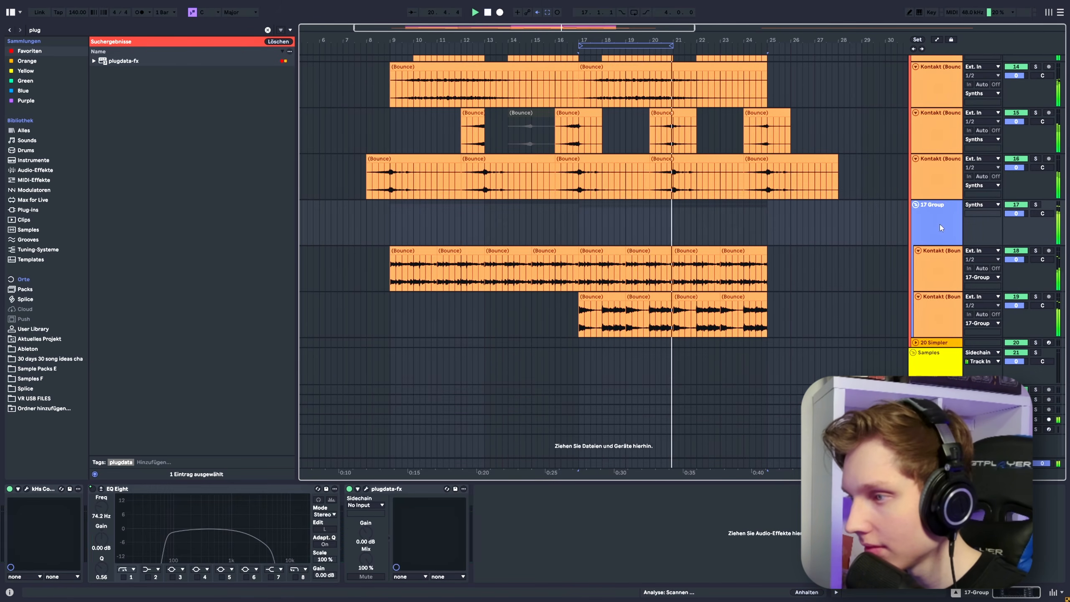
key("ctrl+alt+p")
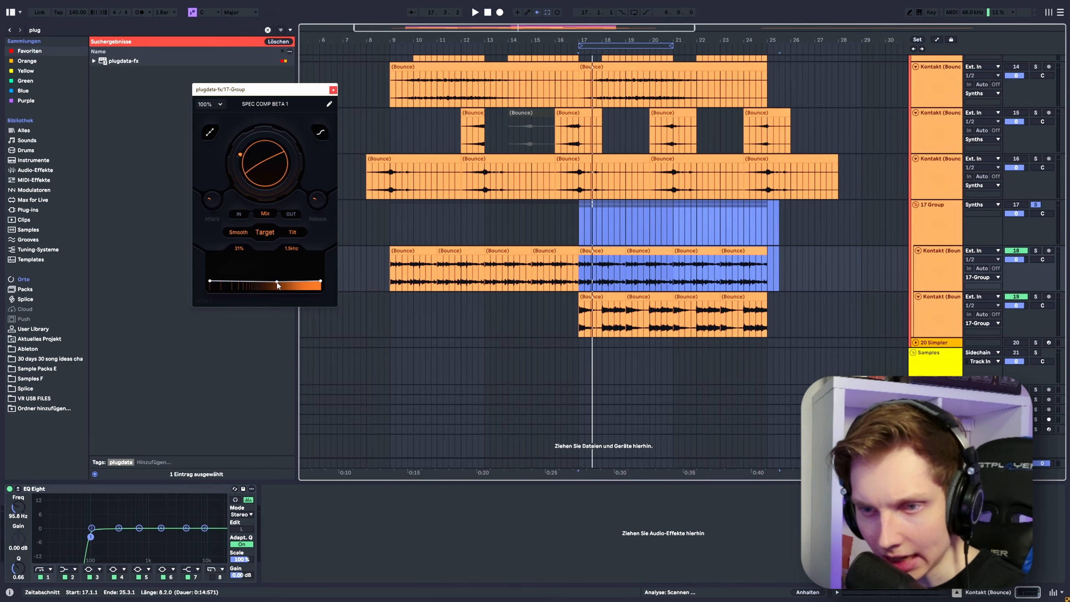
key("space")
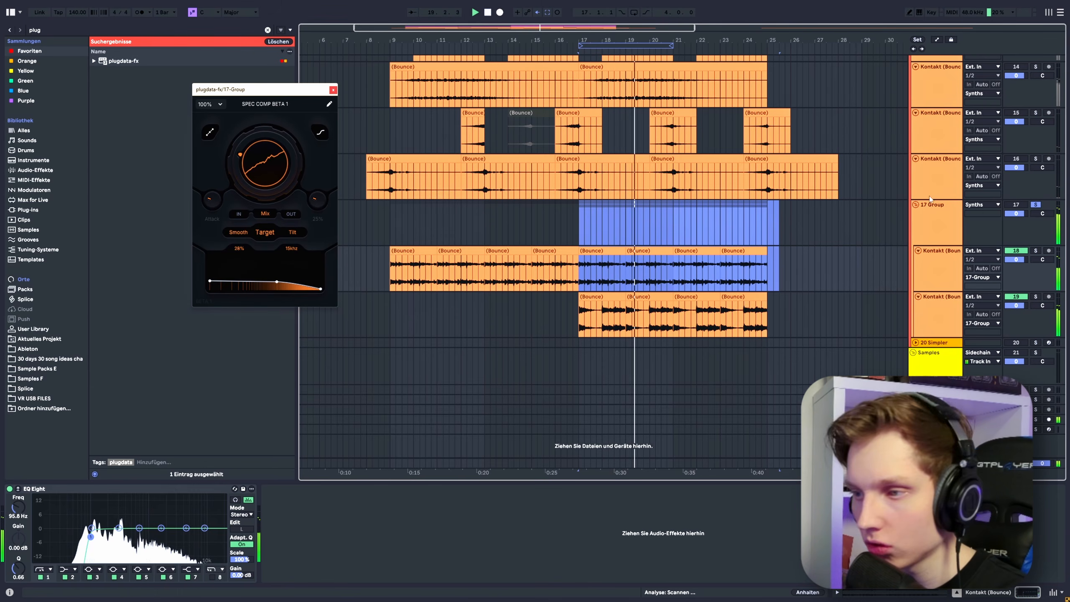
Take the 17 Group out of solo and listen to it in the full mix.
left_click(677, 259)
scroll(665, 274, "up", 3)
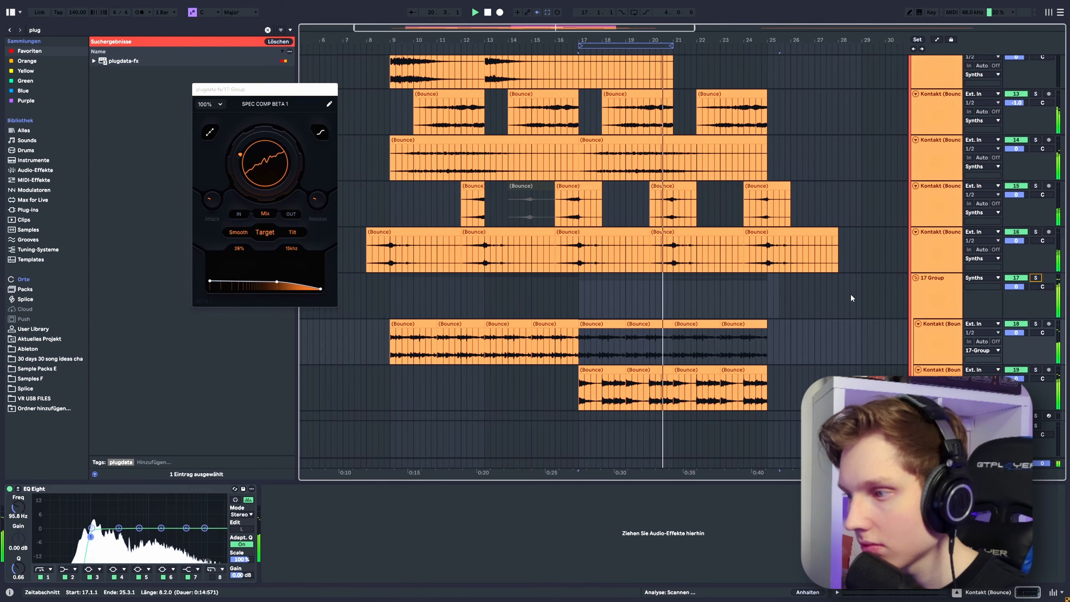
scroll(688, 281, "up", 3)
Audition track 16 soloed and in the mix, raising its volume and setting its EQ Eight low cut to 100 Hz.
left_click(567, 312)
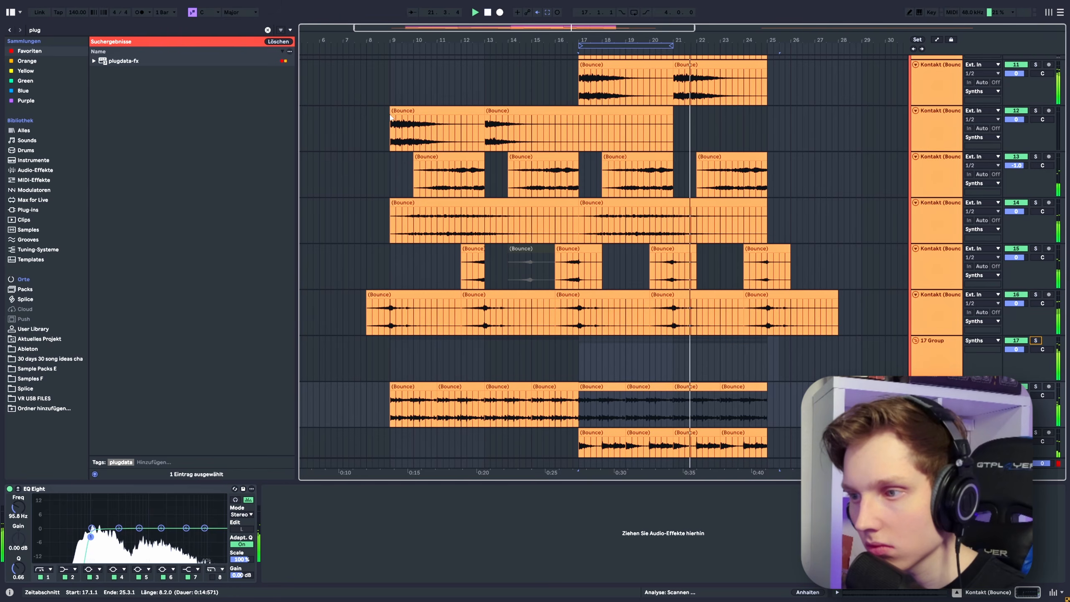
scroll(588, 299, "up", 2)
left_click(1036, 326)
key("space")
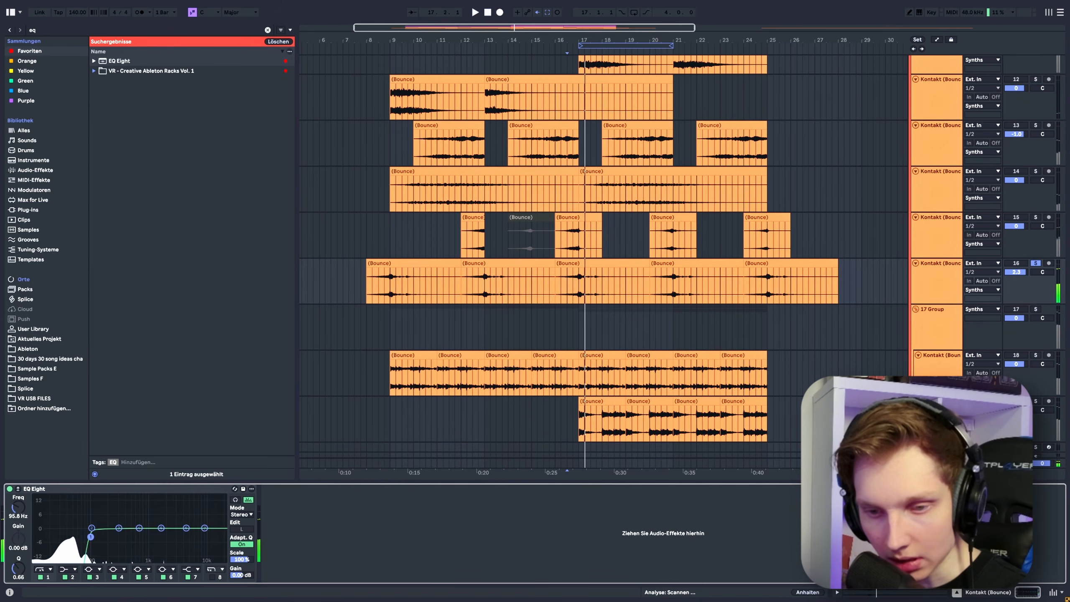
left_click(1035, 263)
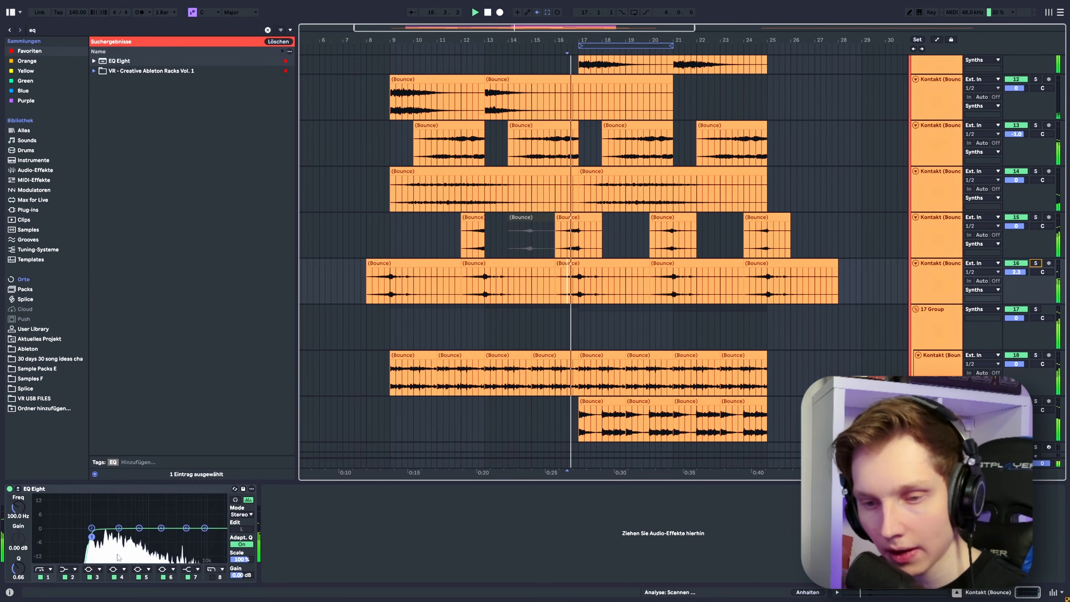
Set the low cut in track 16's EQ Eight to 109 Hz and listen in the full mix.
left_click(94, 537)
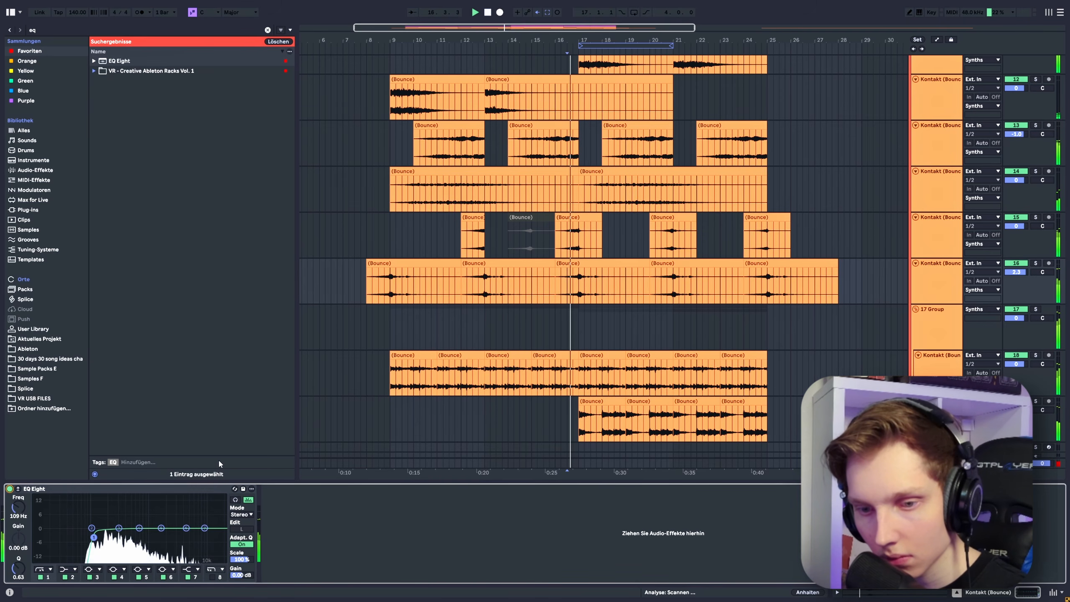
scroll(598, 283, "up", 1)
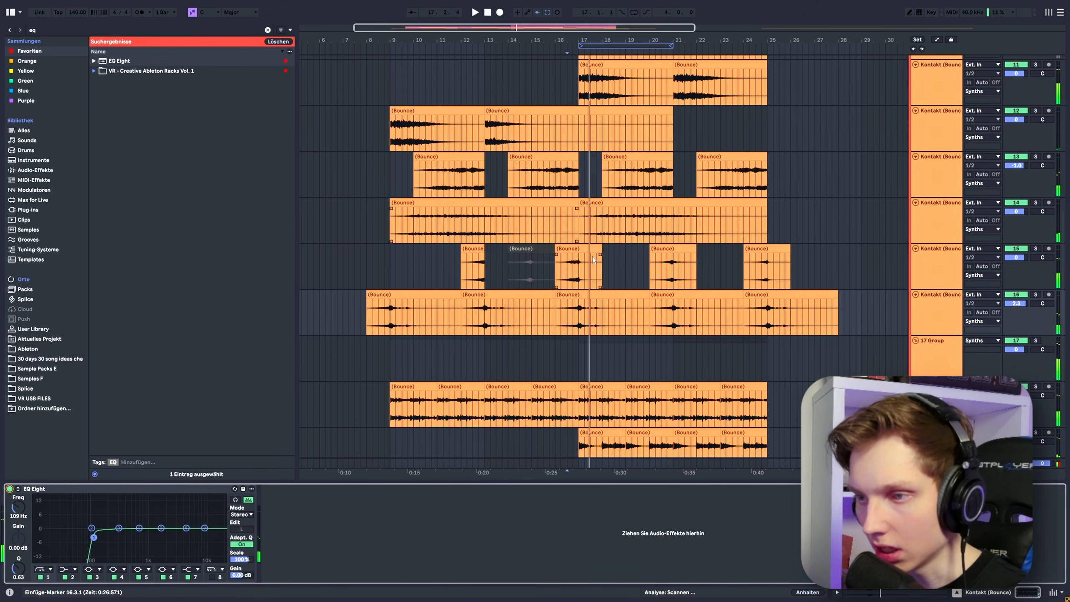
Add an EQ Eight to track 15 with a 74.2 Hz low cut and a 4.59 dB high-shelf boost at 2.78 kHz, checking it soloed.
left_click(571, 283)
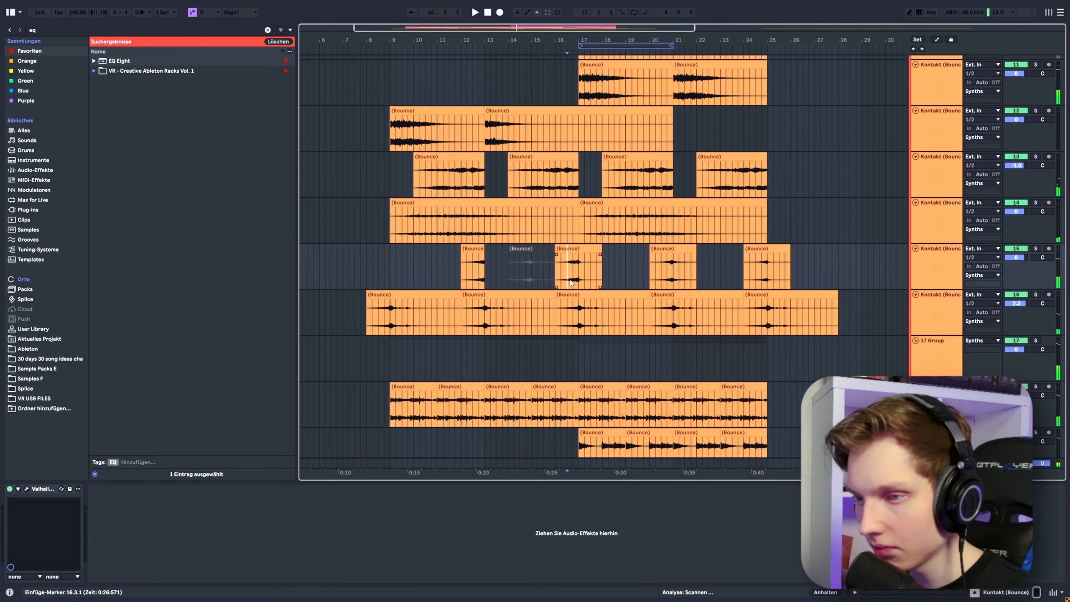
double_click(119, 61)
left_click(122, 581)
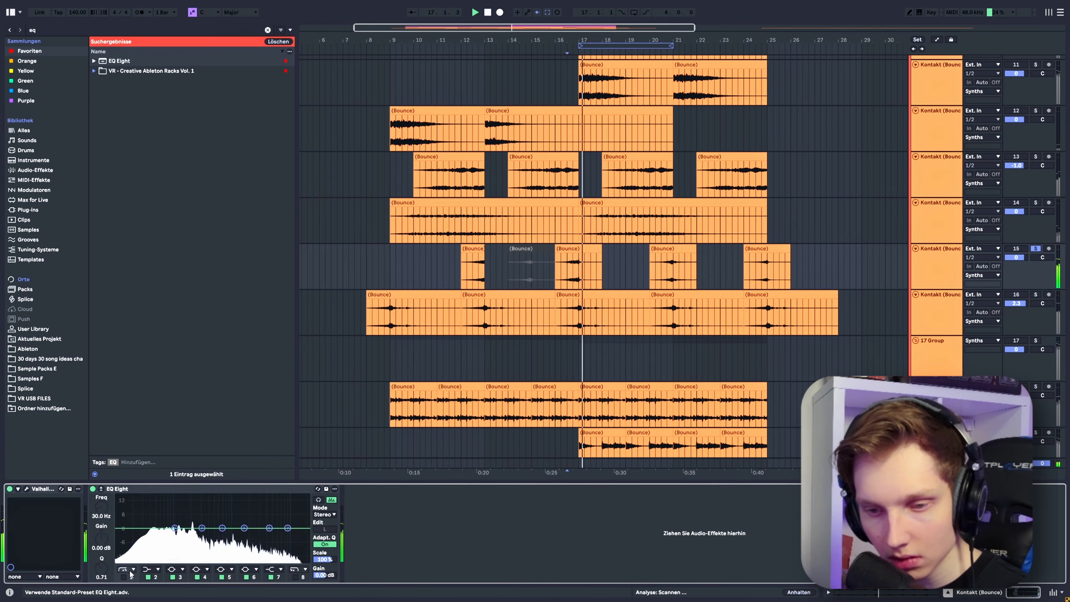
left_click_drag(163, 549, 167, 547)
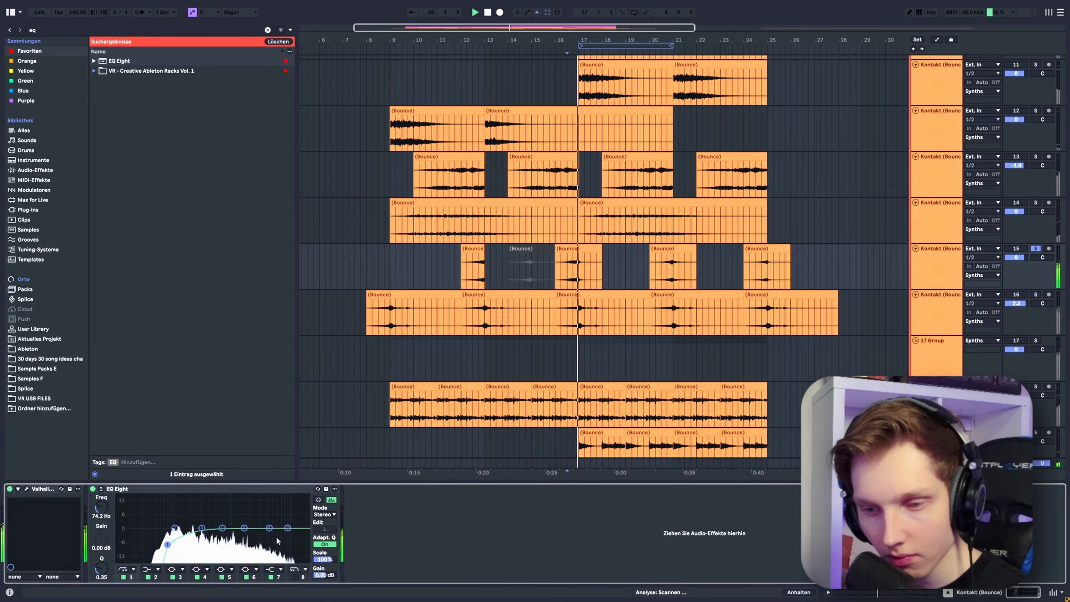
left_click_drag(262, 517, 256, 519)
key("space")
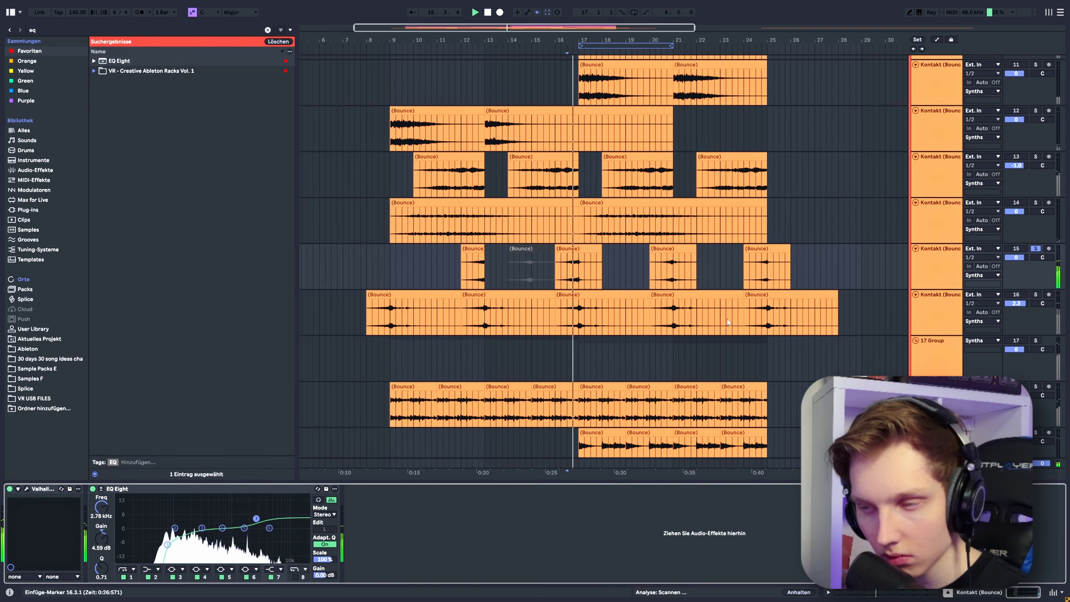
left_click(1035, 248)
key("space")
key("space")
Play the mix from bar 11 and cut track 14 by about 2.85 dB at 758 Hz in its EQ Eight.
scroll(427, 301, "up", 2)
left_click(437, 301)
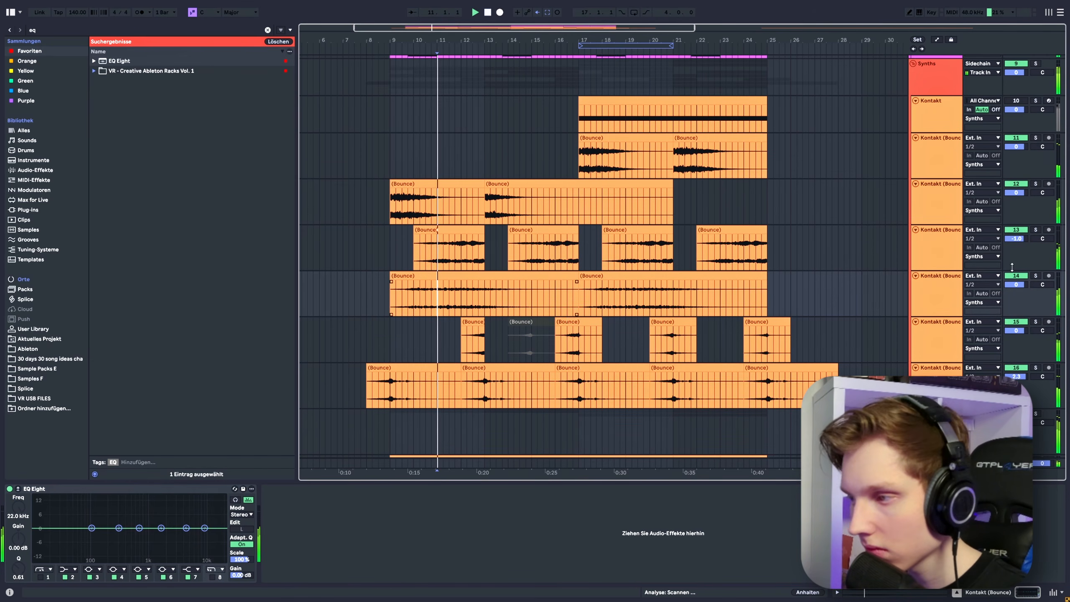
key("space")
key("space")
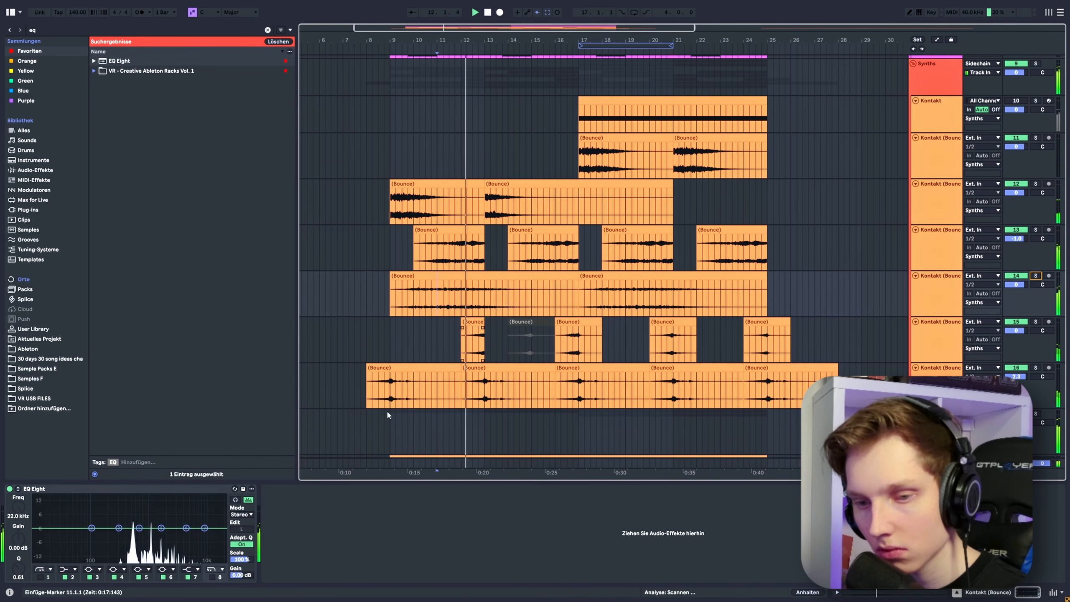
left_click_drag(162, 528, 143, 534)
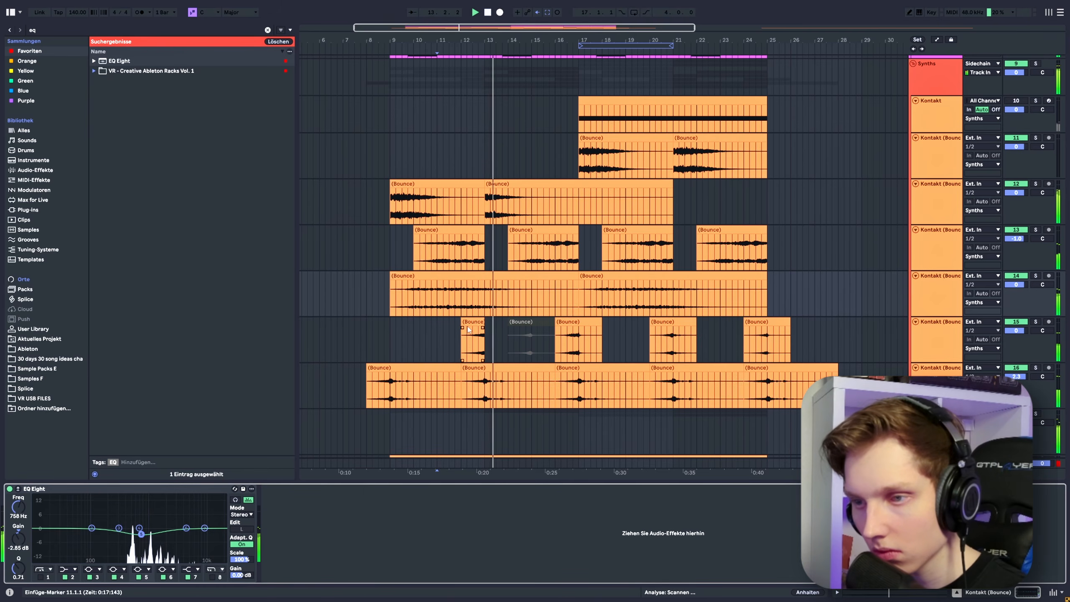
Audition track 13 soloed and compare it with the full mix.
scroll(1028, 253, "up", 1)
left_click(1033, 255)
left_click(1035, 251)
key("space")
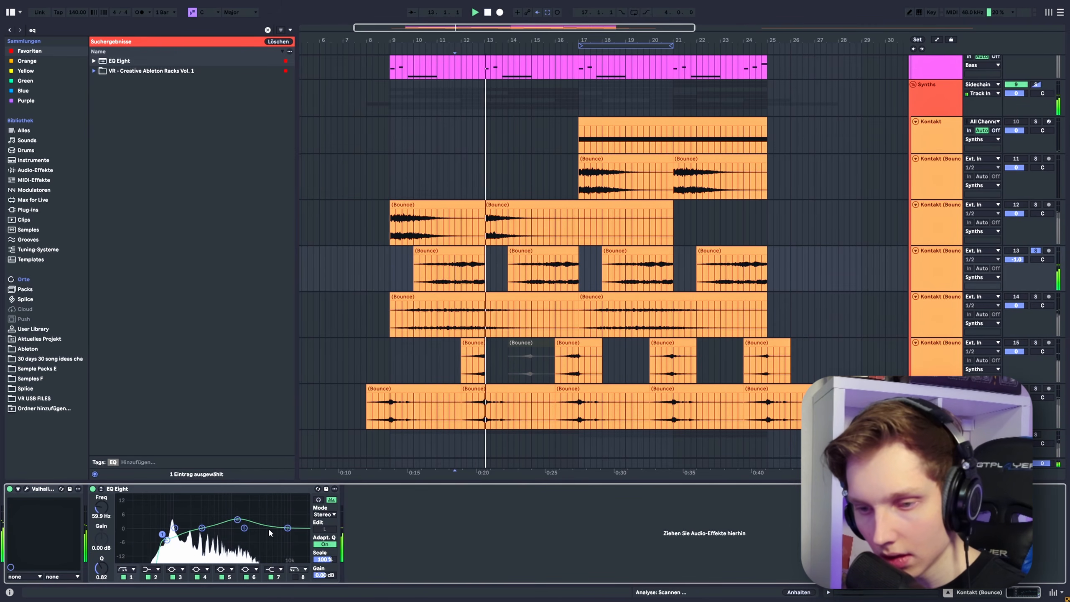
left_click(1035, 251)
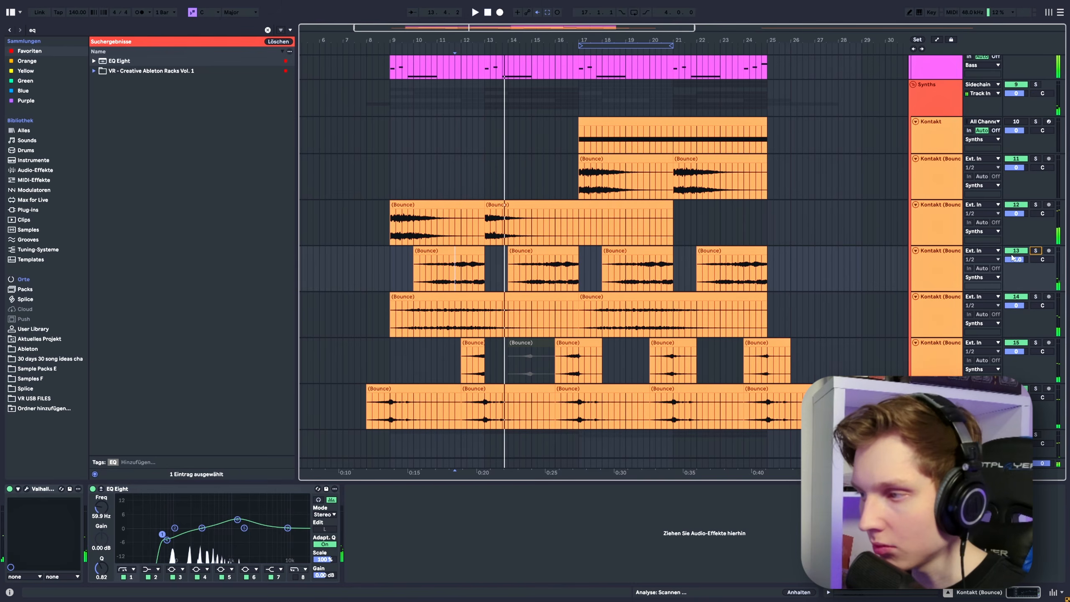
key("space")
key("space")
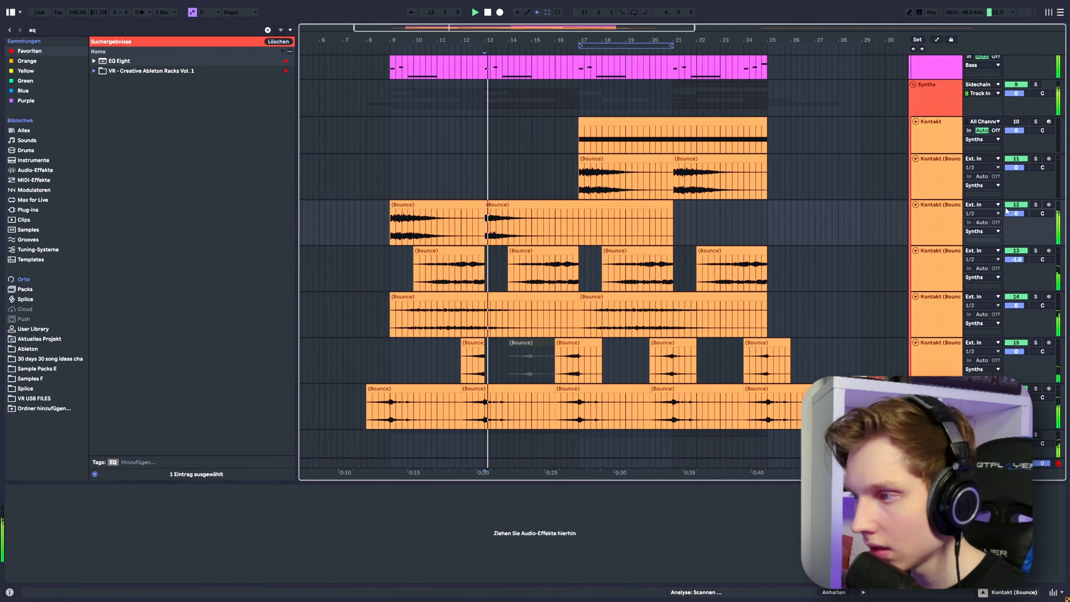
Solo track 12 briefly from bar 13 and return to the full mix.
left_click(1035, 205)
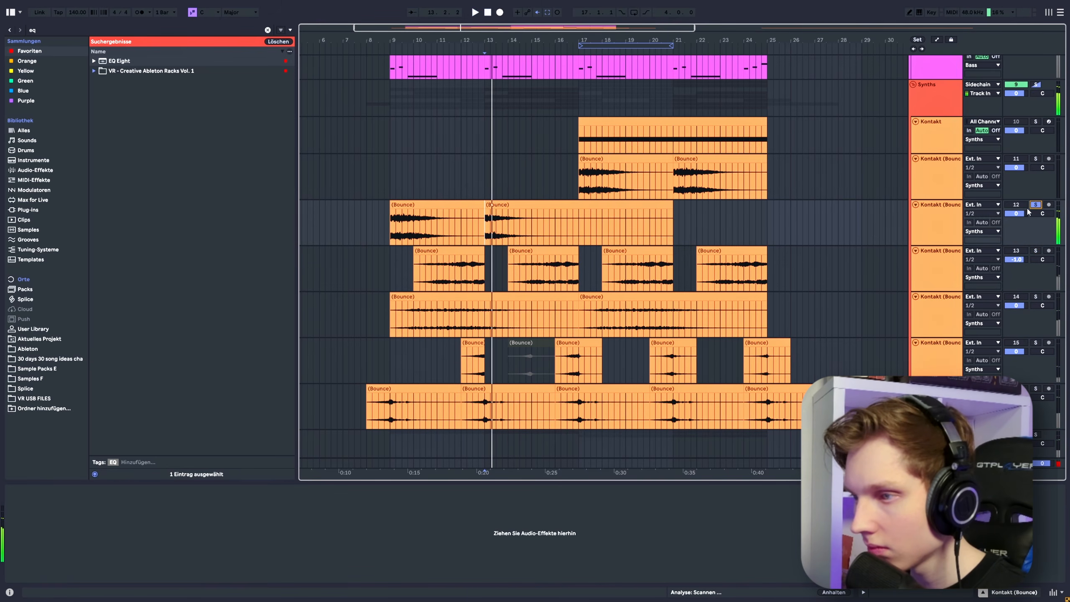
left_click(1035, 205)
scroll(626, 269, "up", 2)
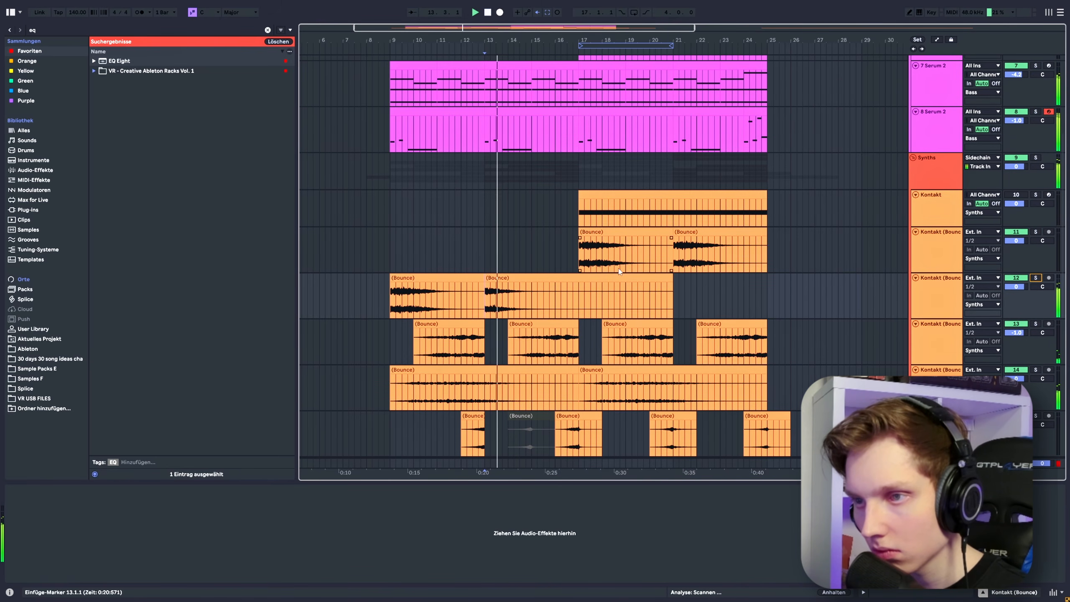
Add an EQ Eight to track 11 and cut 138 Hz by 8.06 dB while playing the track soloed from bar 17.
scroll(362, 194, "down", 1)
left_click(123, 63)
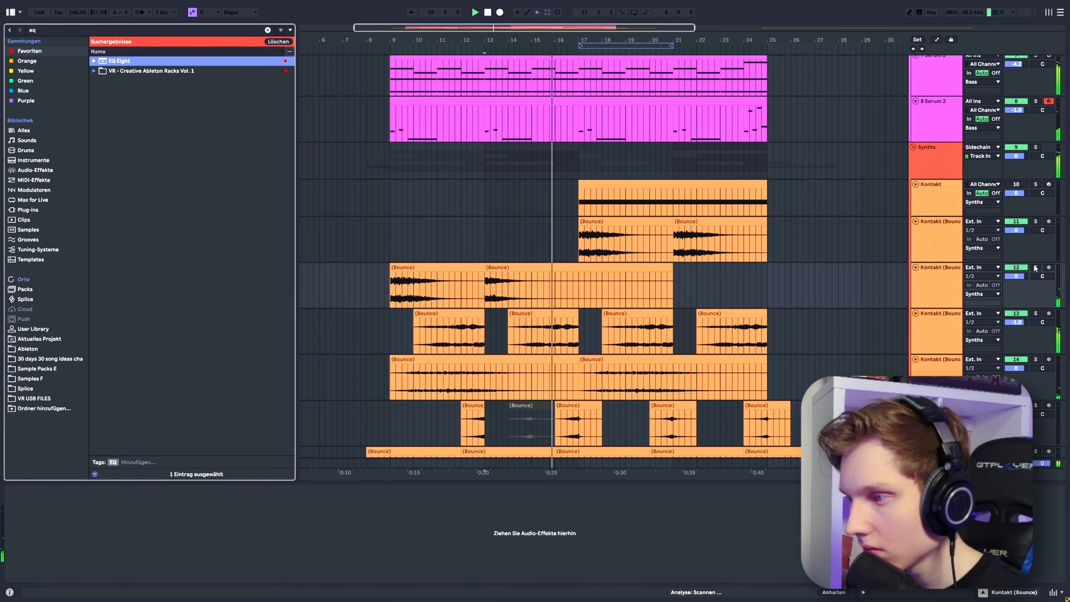
left_click(930, 235)
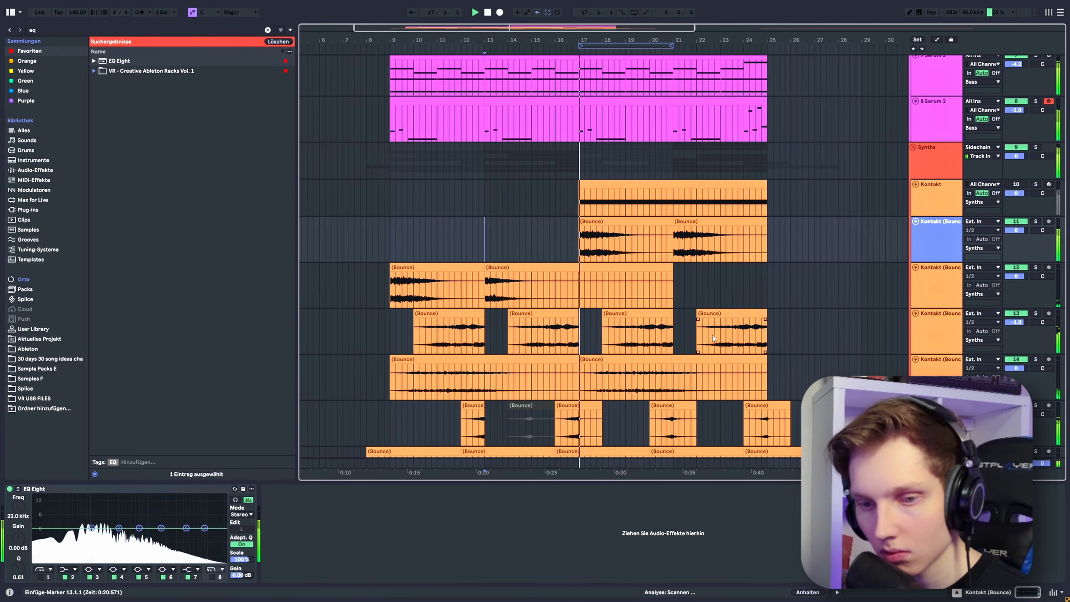
left_click_drag(771, 235, 581, 243)
key("space")
left_click(1035, 221)
key("space")
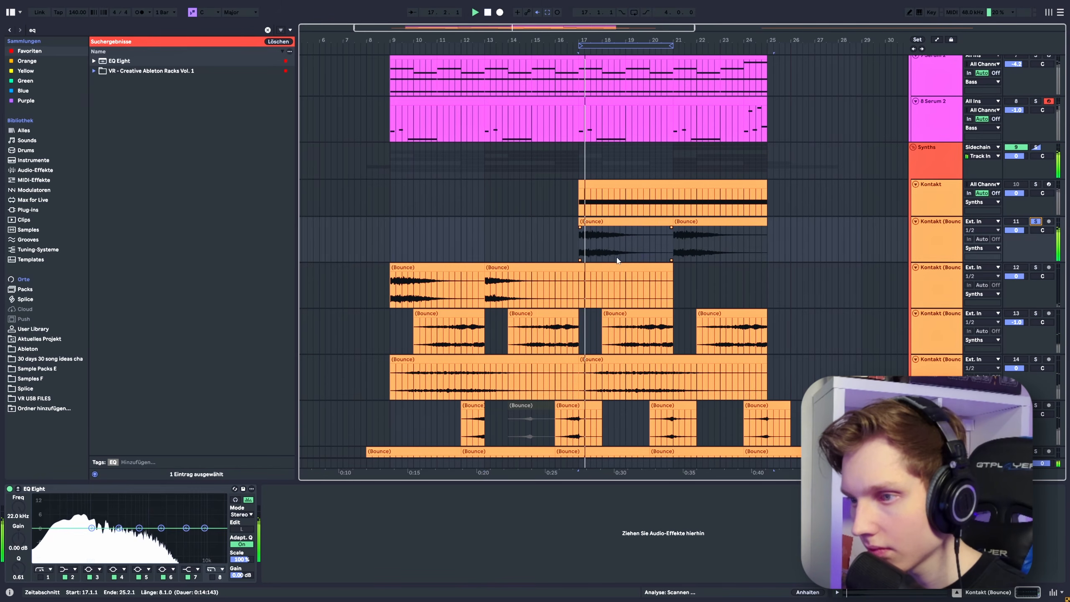
key("space")
left_click_drag(118, 529, 100, 544)
Copy track 11's bounced clips to bars 9 to 17 and deactivate track 12.
key("space")
key("space")
key("space")
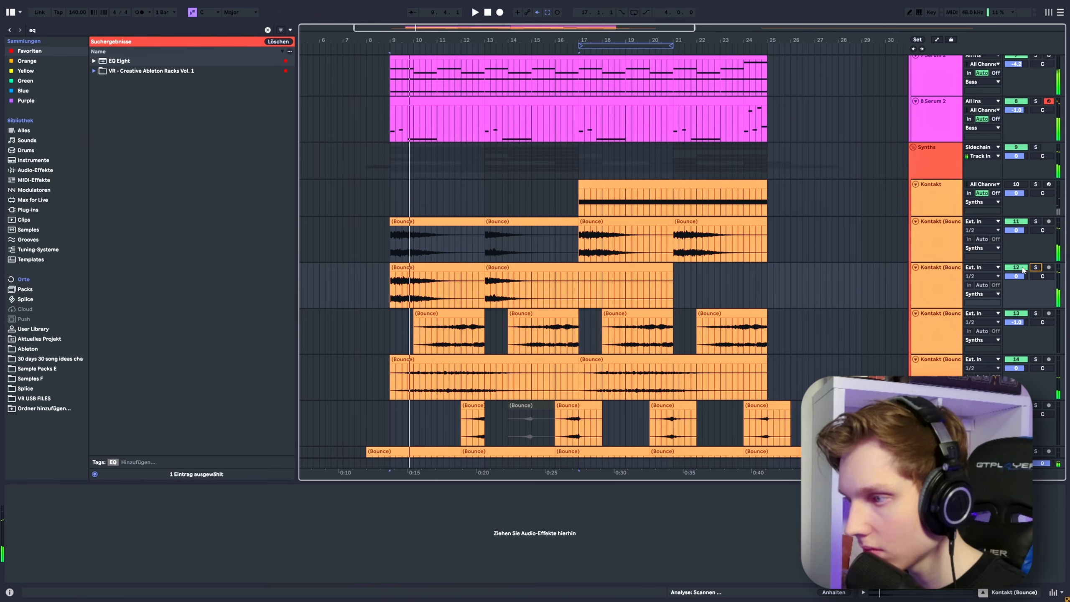
left_click(1019, 267)
key("space")
Paste a copy of track 11's bar 13 clip at bar 9 and play from there.
left_click(524, 220)
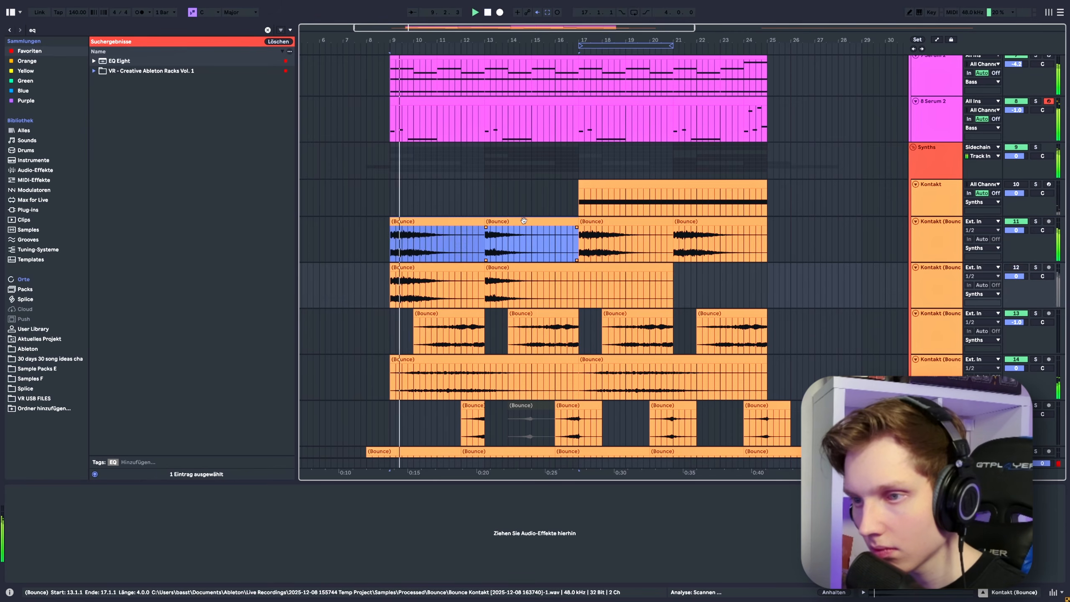
left_click(523, 220)
key("ctrl+c")
left_click(391, 246)
key("ctrl+v")
key("space")
key("space")
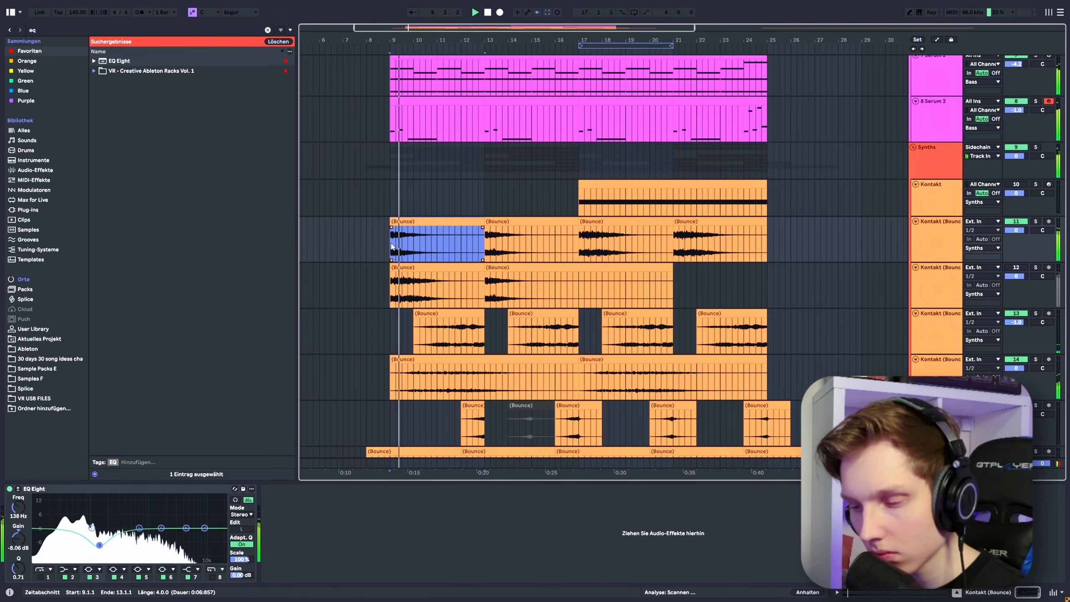
Rearrange track 11's bounced clips, duplicating the replacement clip to fill bars 17 to 25.
left_click(485, 245)
key("space")
left_click_drag(615, 221, 892, 224)
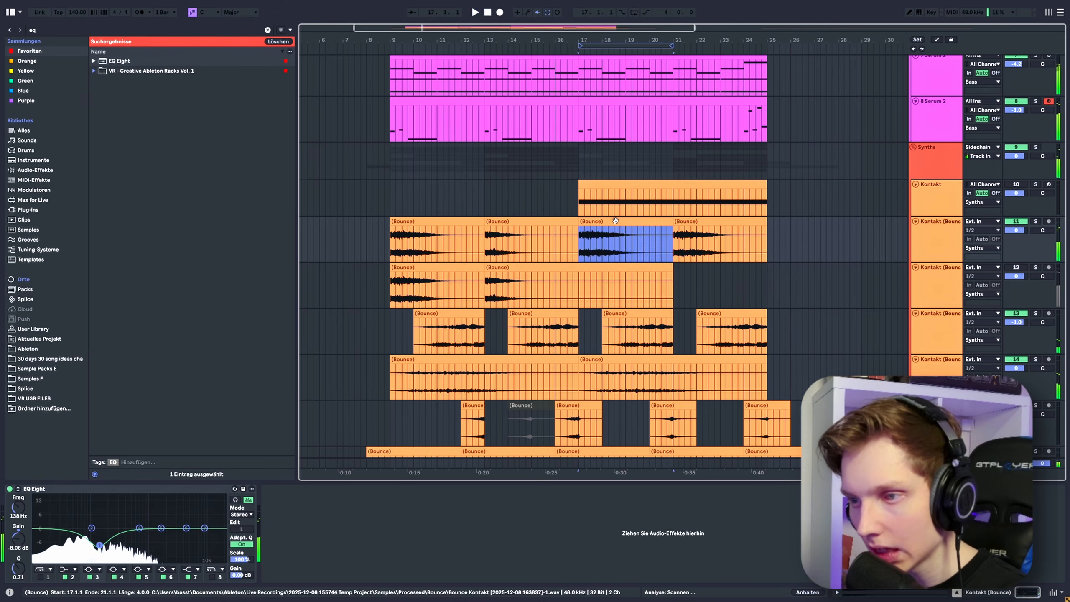
left_click_drag(499, 235, 610, 252)
key("ctrl+d")
left_click(583, 235)
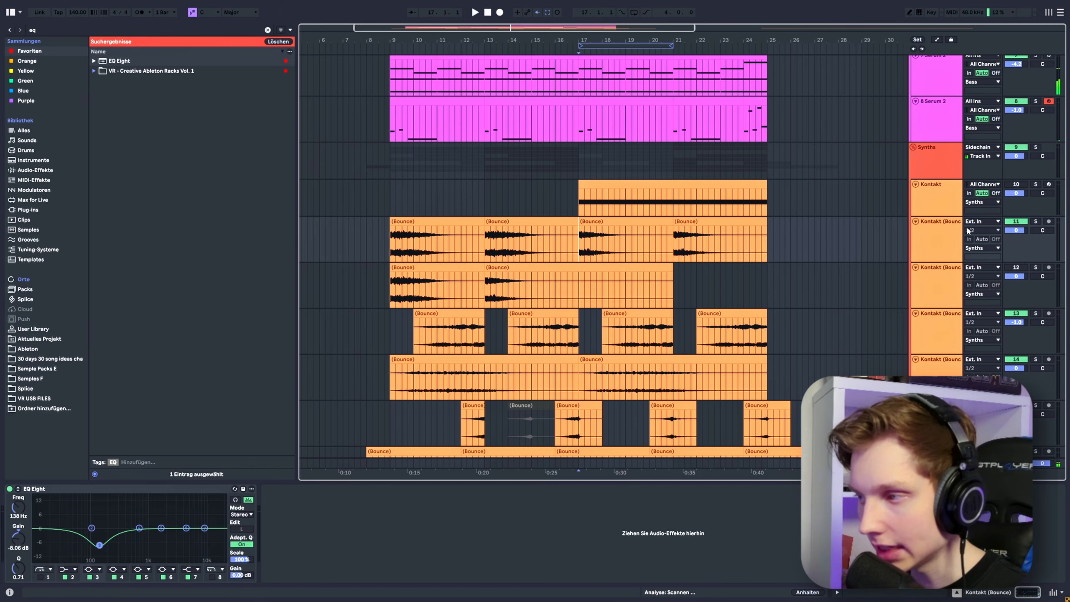
Enable a low cut at 77.4 Hz in track 11's EQ Eight and play the mix from bar 9.
key("space")
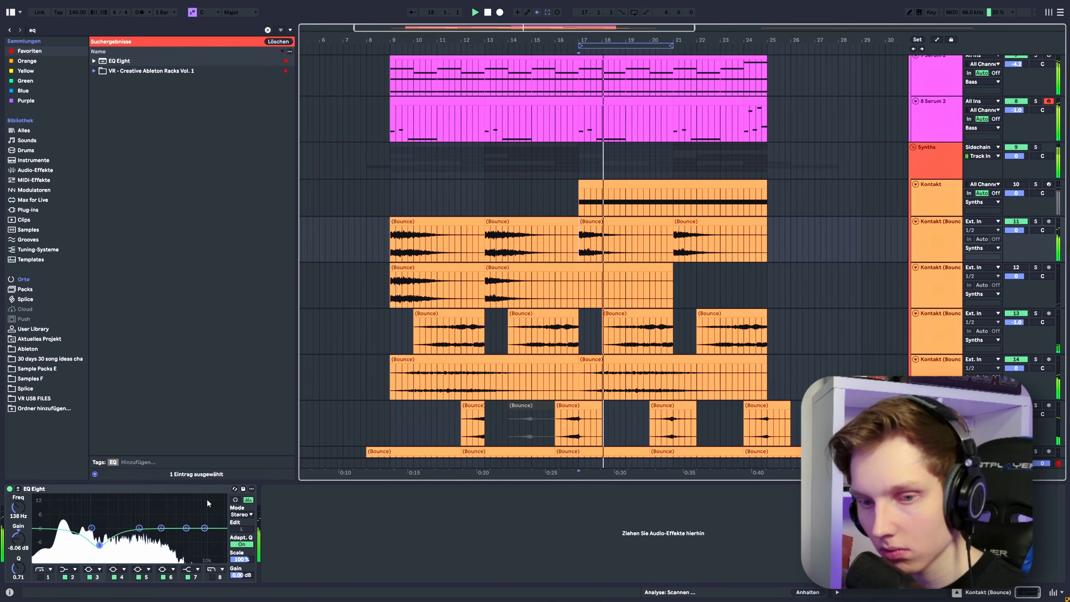
left_click(40, 577)
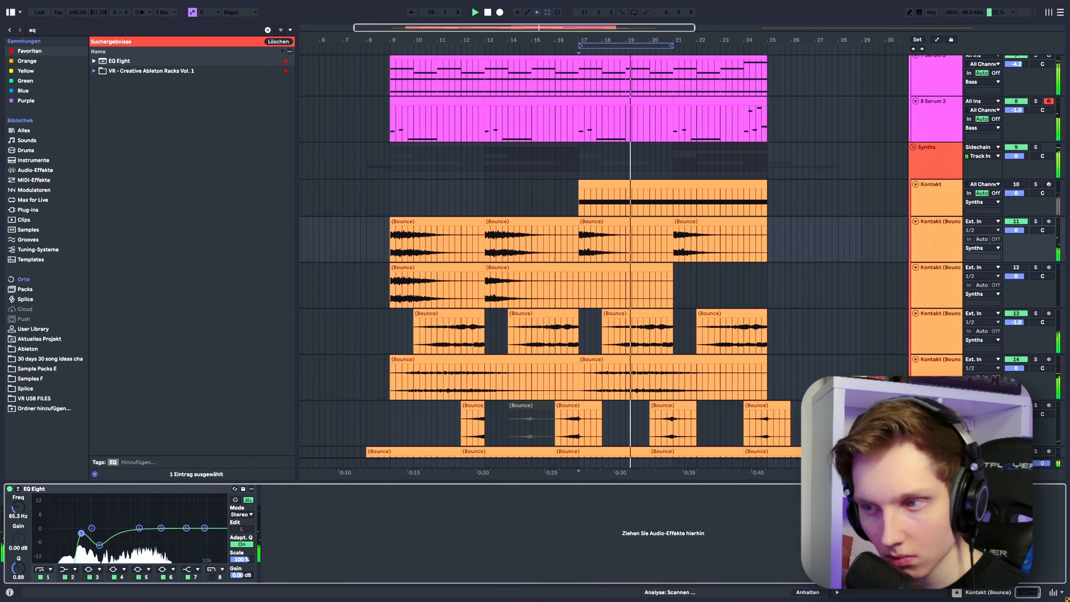
left_click(388, 261)
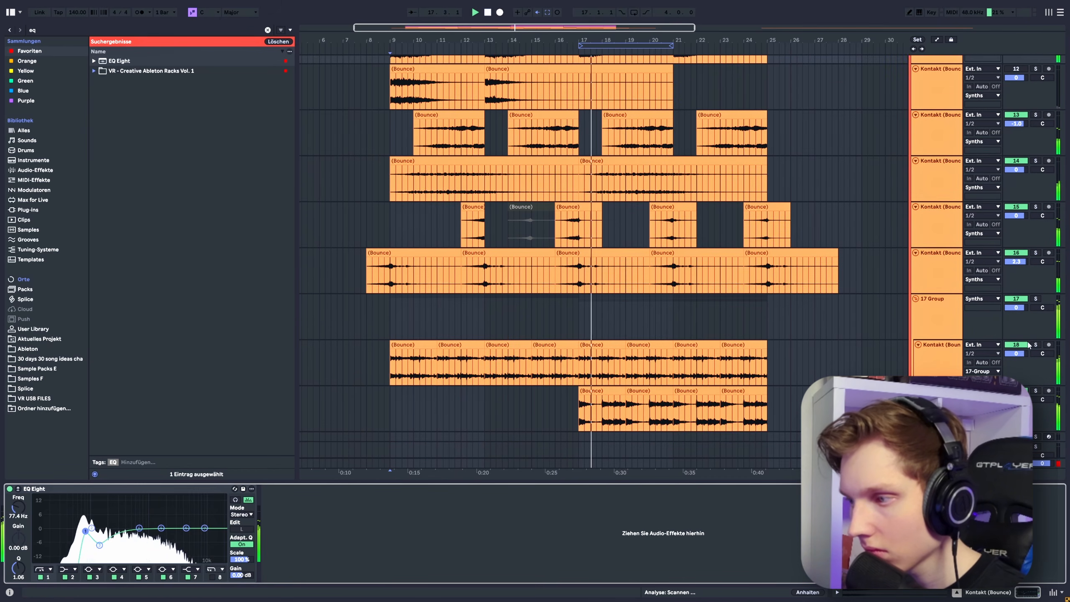
Solo the 17 Group, play it from bar 15 and bring up the group's device chain.
left_click(1034, 300)
left_click(1034, 300)
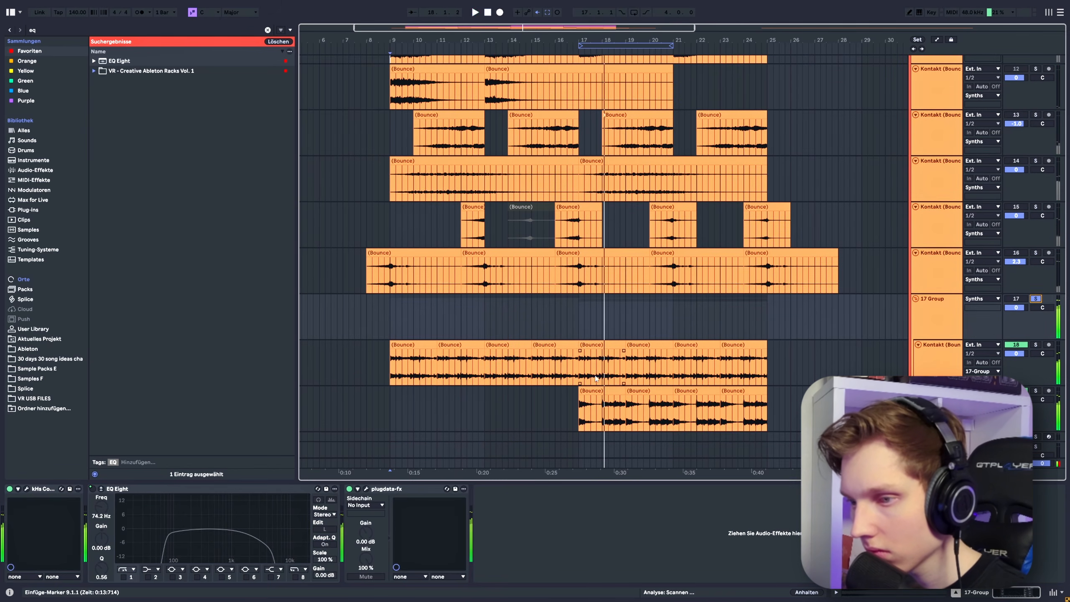
left_click(532, 363)
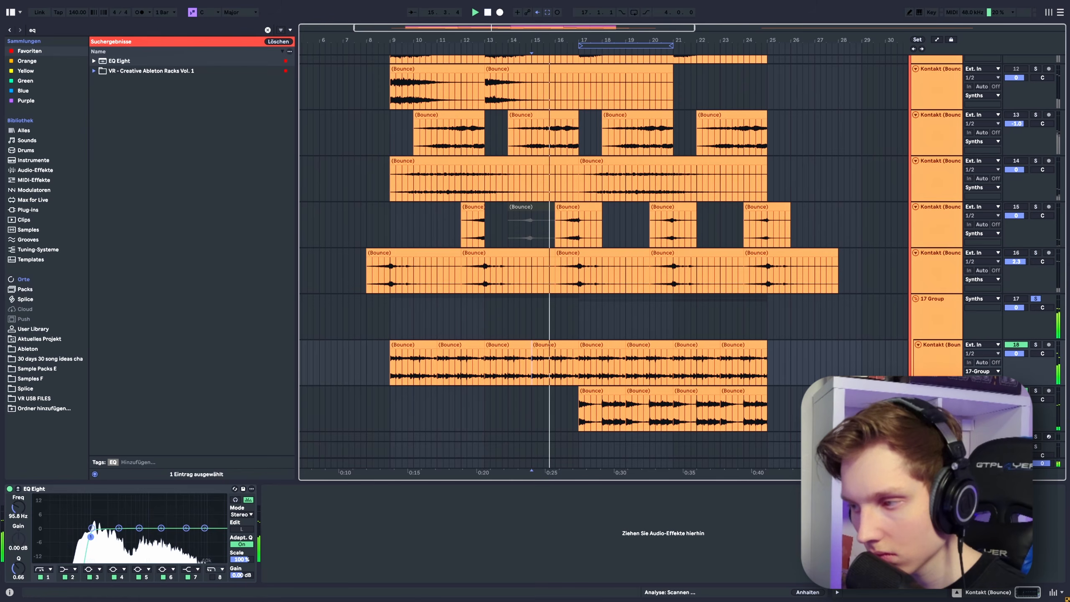
left_click(933, 320)
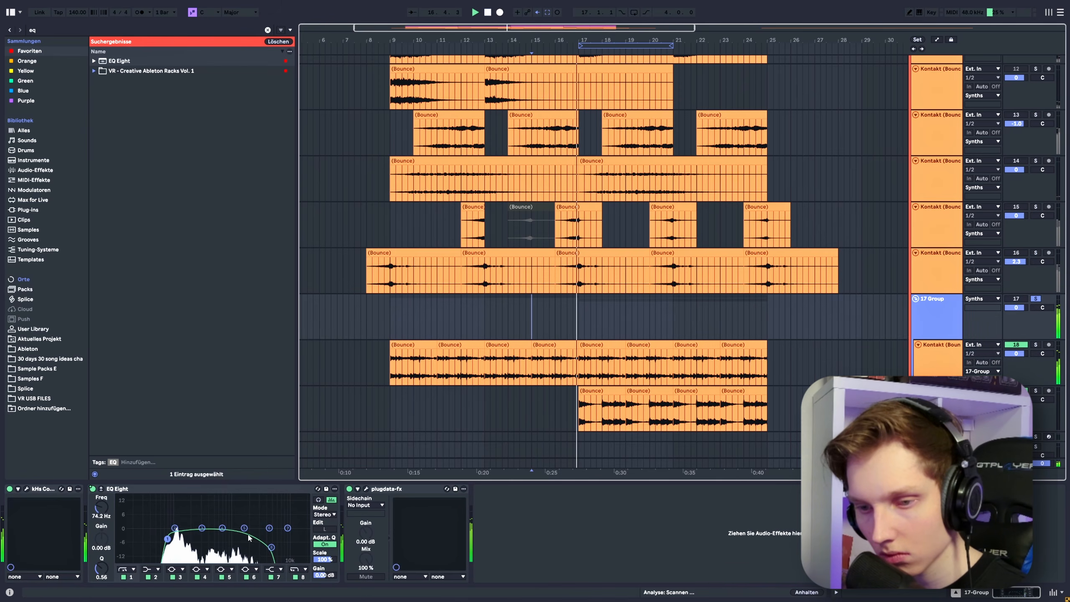
key("space")
key("space")
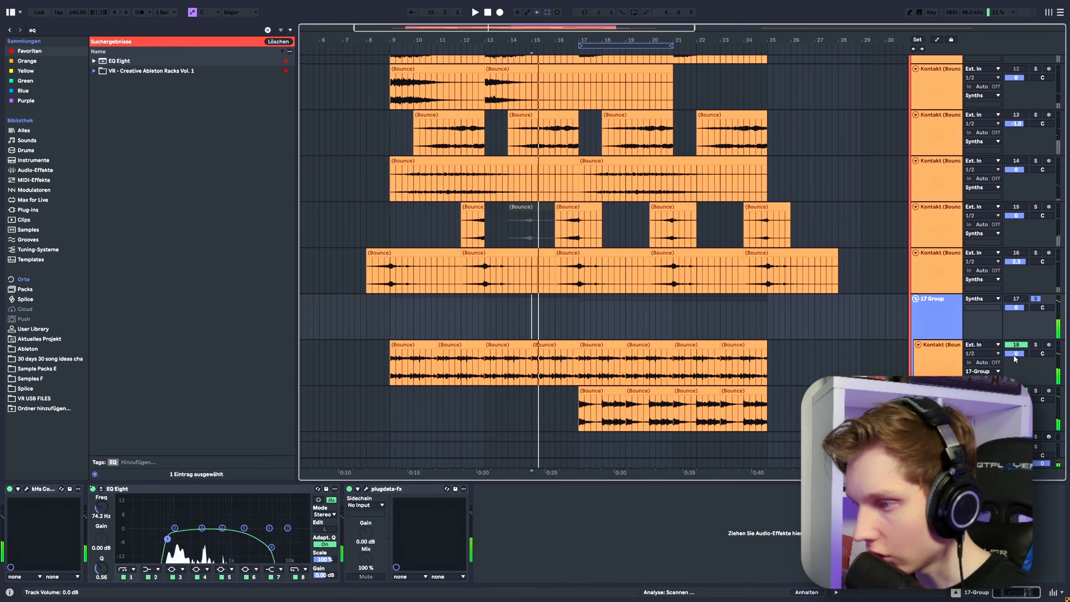
Raise track 18's volume to just under 4 dB while listening to the soloed 17 Group.
left_click_drag(1016, 353, 1017, 344)
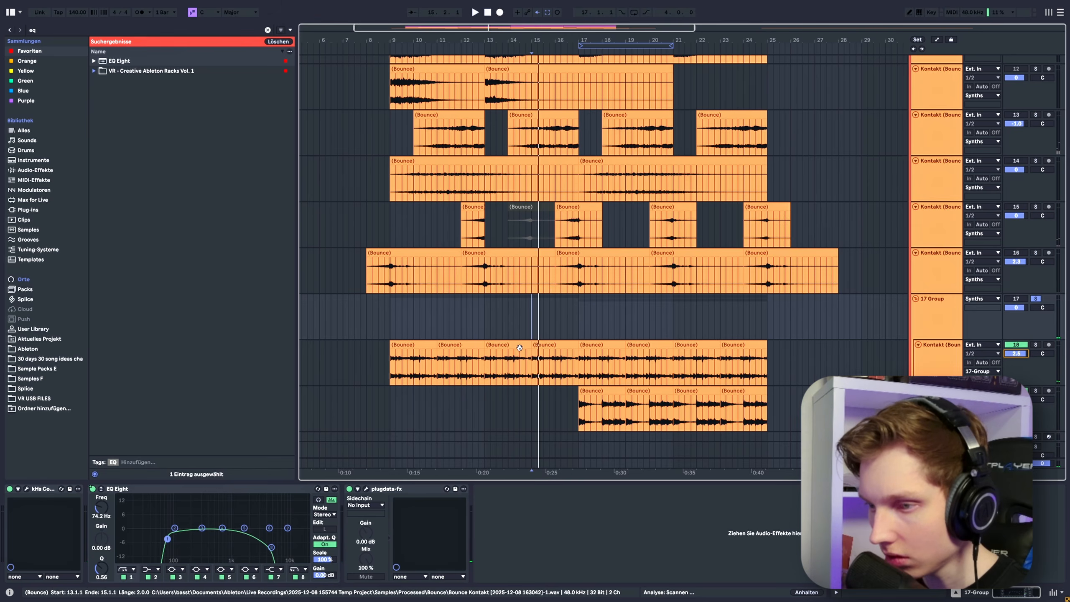
key("space")
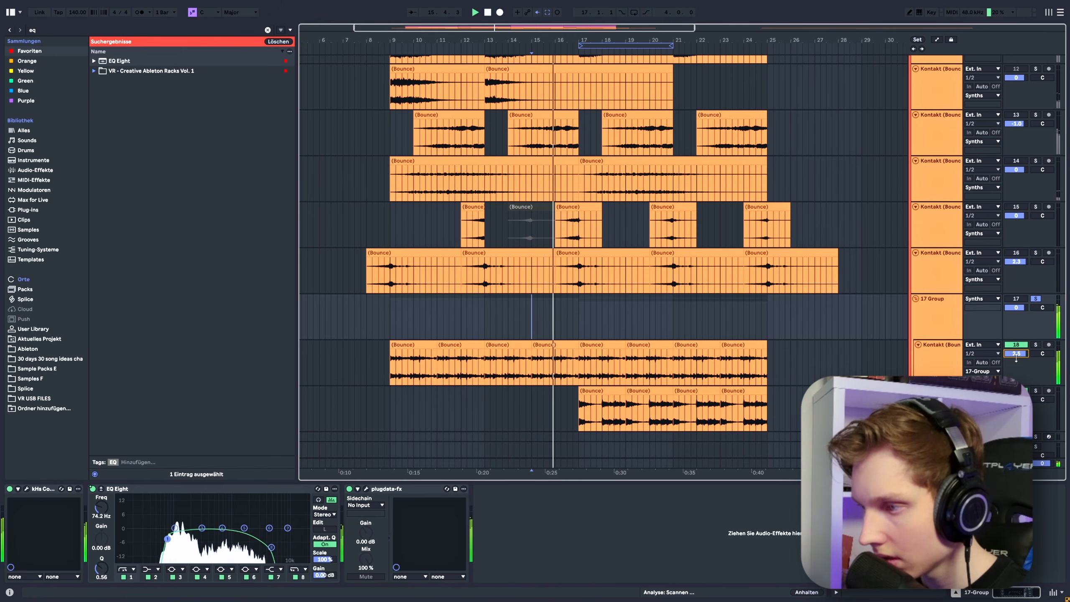
left_click_drag(1017, 354, 1016, 349)
key("space")
key("space")
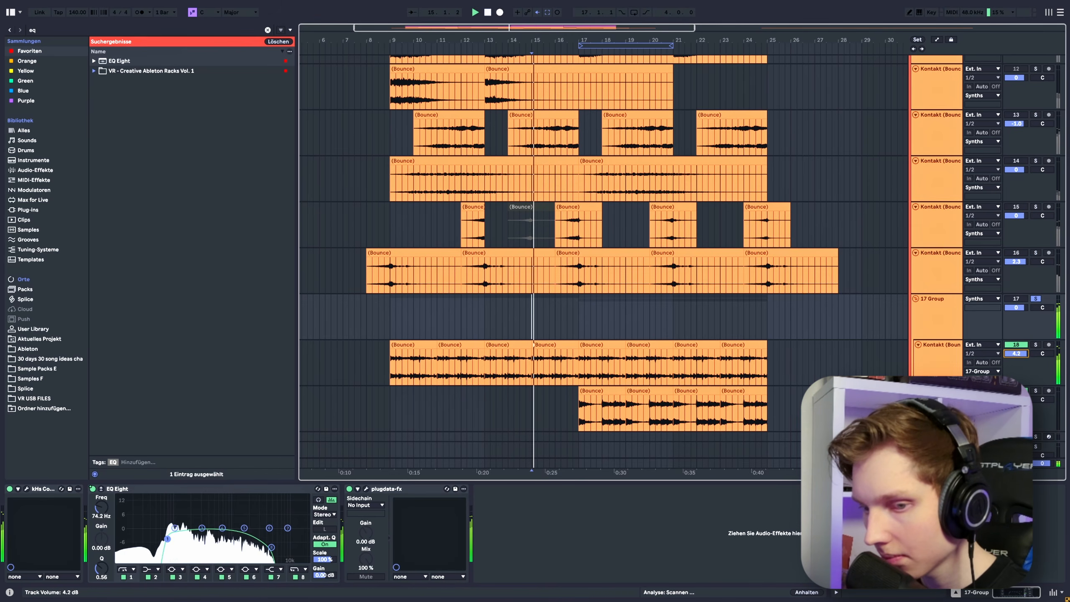
key("space")
key("space")
Boost 400 Hz by 12.8 dB with a Q of 0.96 in the 17 Group's EQ Eight while listening.
key("space")
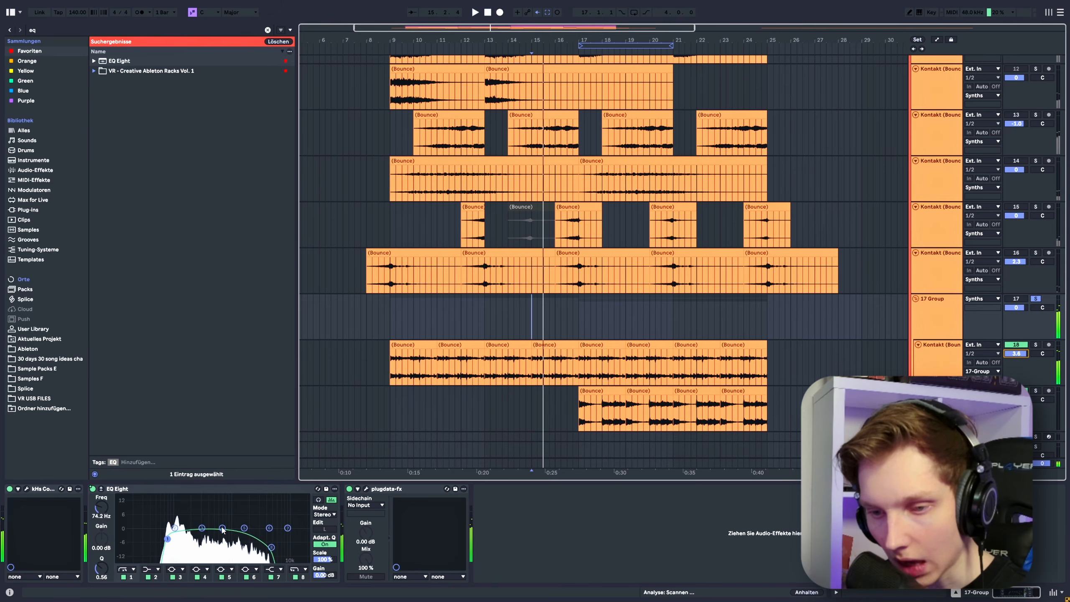
left_click_drag(222, 528, 209, 501)
key("space")
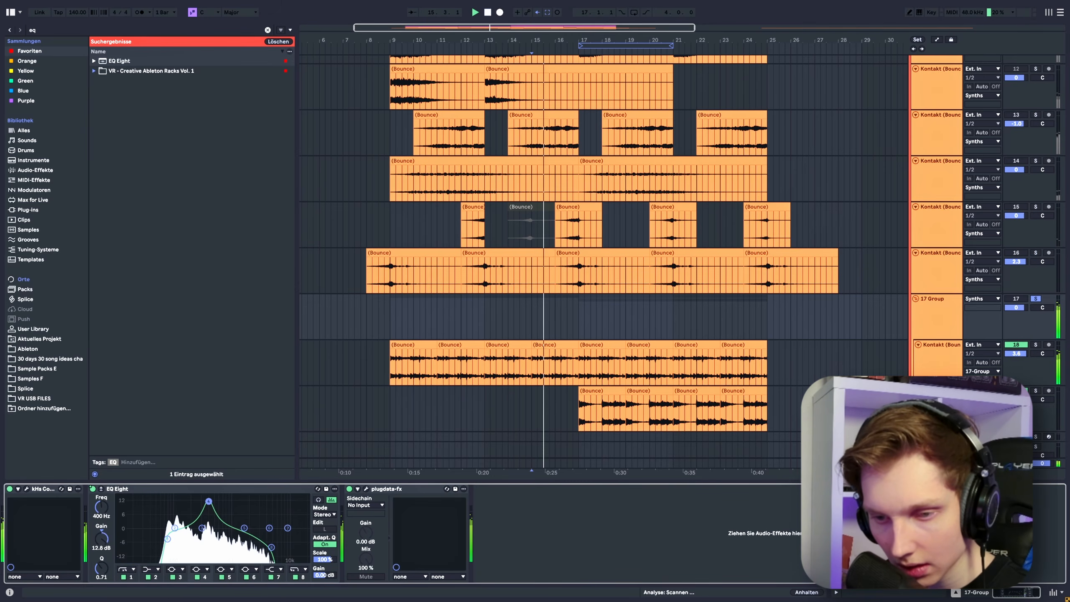
key("space")
key("space")
left_click_drag(101, 566, 101, 560)
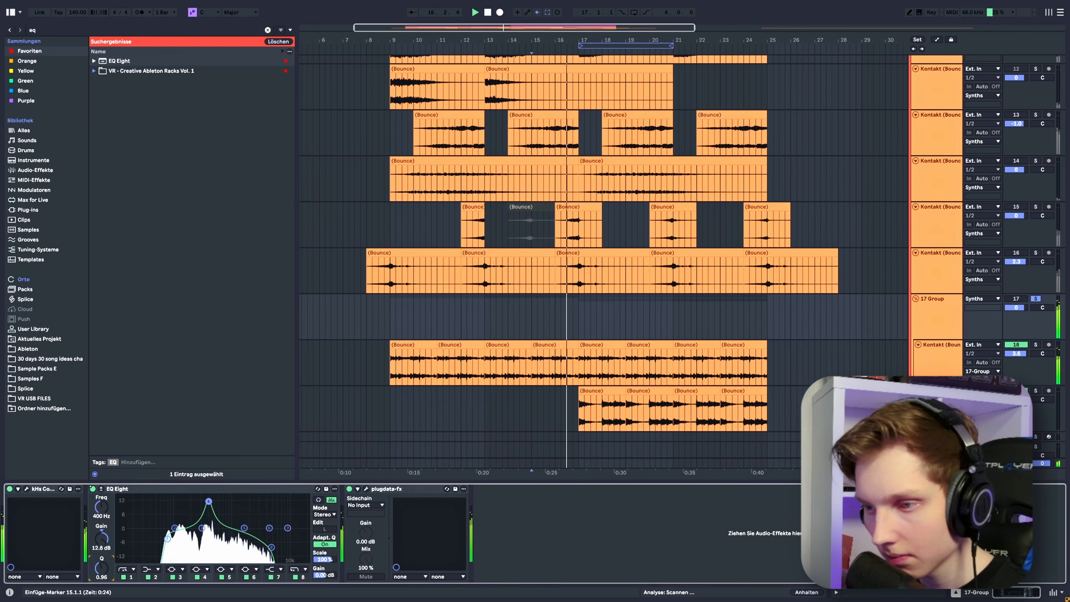
Unsolo the 17 Group, play the full mix and shift the boosted band in its EQ Eight slightly higher in frequency.
left_click(1035, 299)
key("space")
key("space")
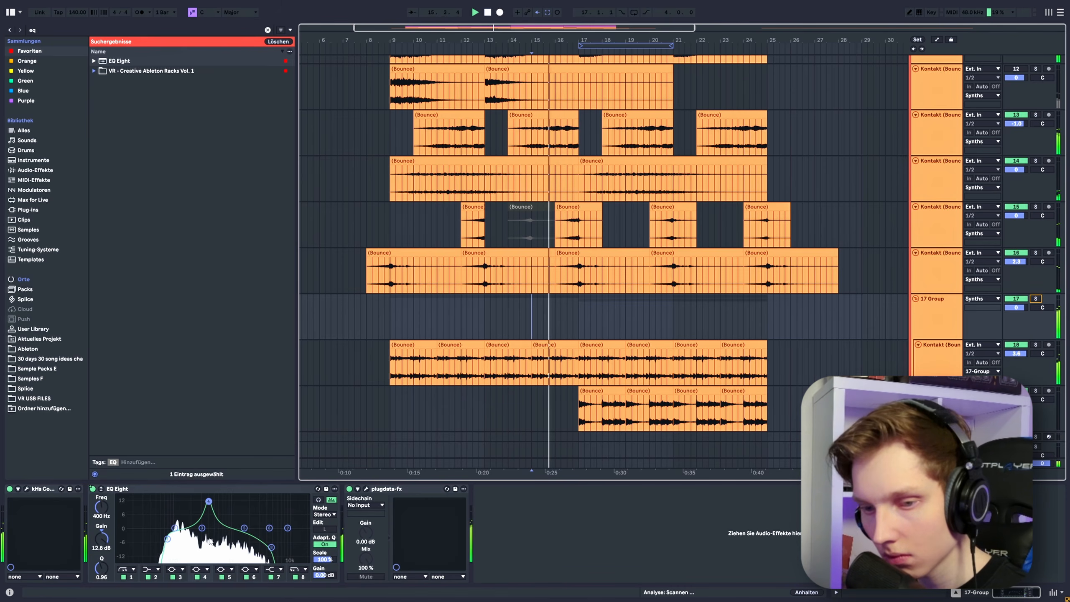
left_click_drag(208, 501, 211, 501)
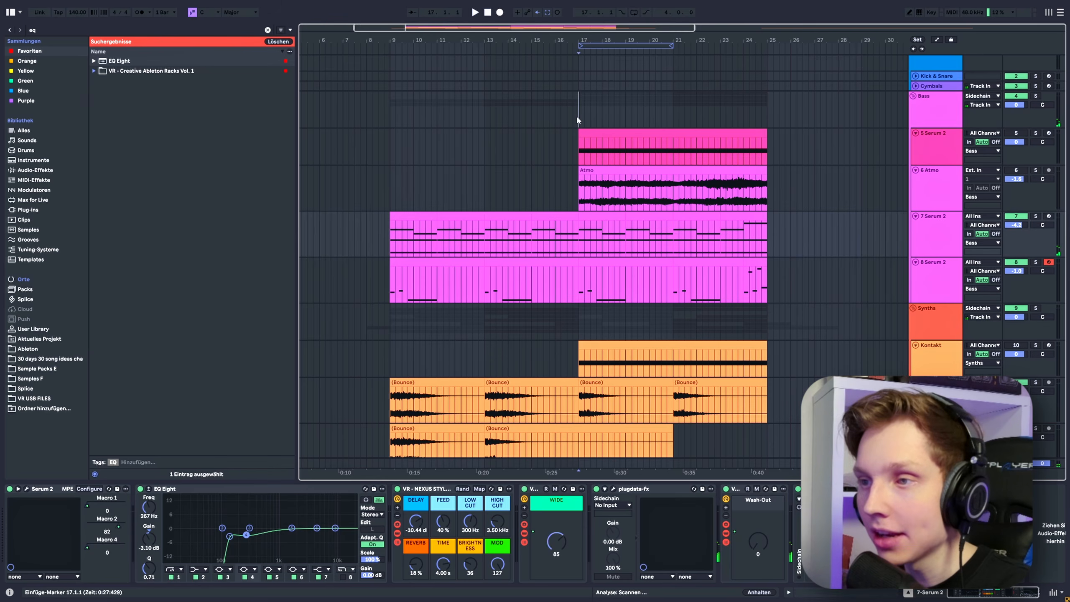
Listen to the soloed 5 Serum 2 and 6 Atmo tracks from bar 17.
left_click(1021, 134)
left_click(1035, 133)
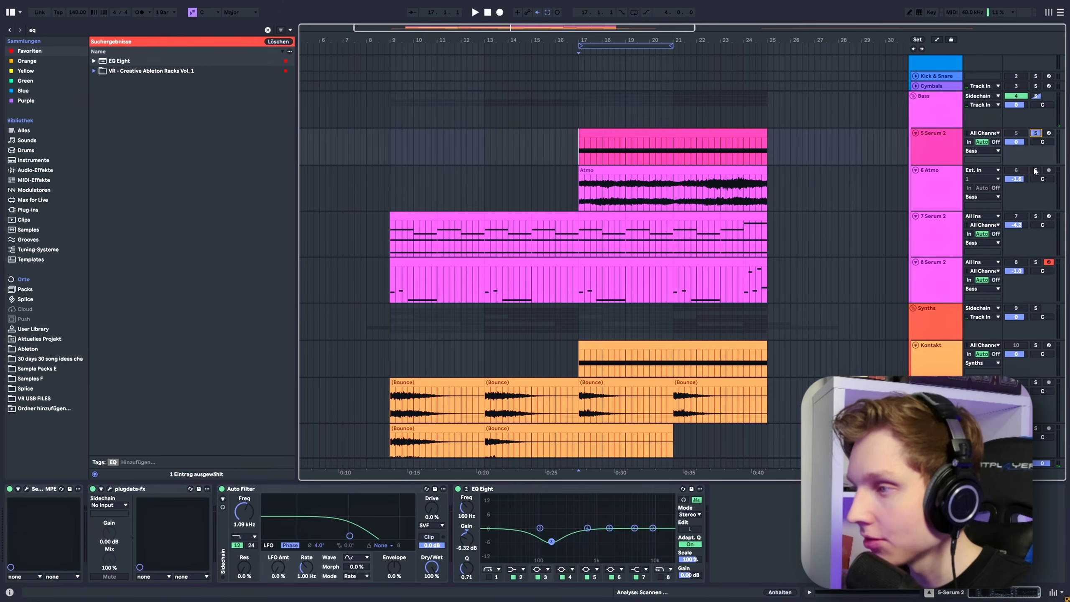
left_click(675, 170)
key("space")
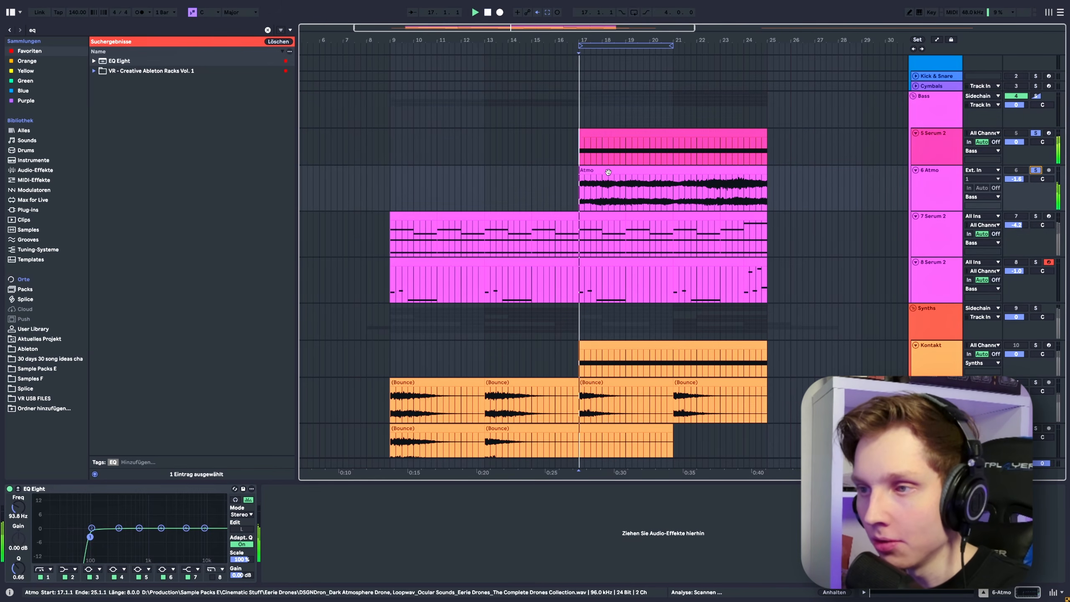
left_click(1035, 134)
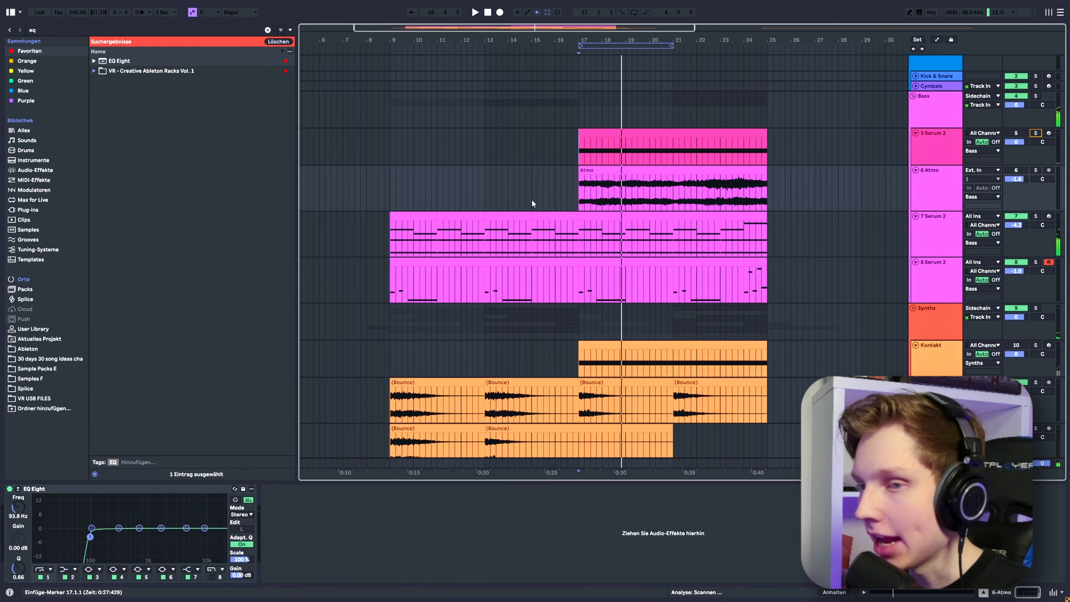
Play the soloed 8 Serum 2 track from bar 9 while reviewing its Serum 2 oscillator, mixer and effects pages.
left_click(394, 300)
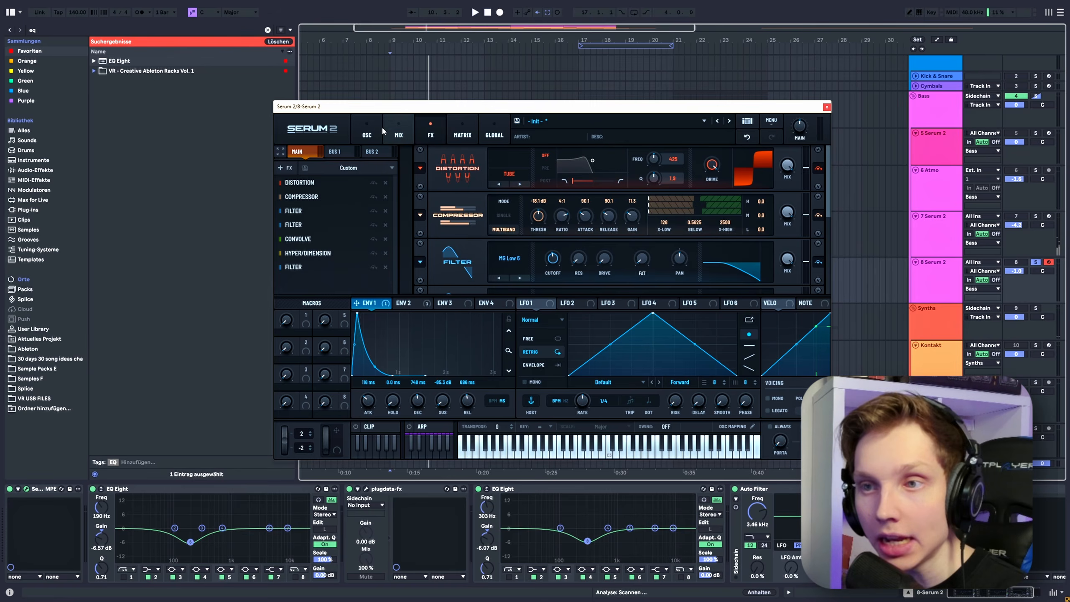
left_click(367, 133)
key("space")
left_click(430, 134)
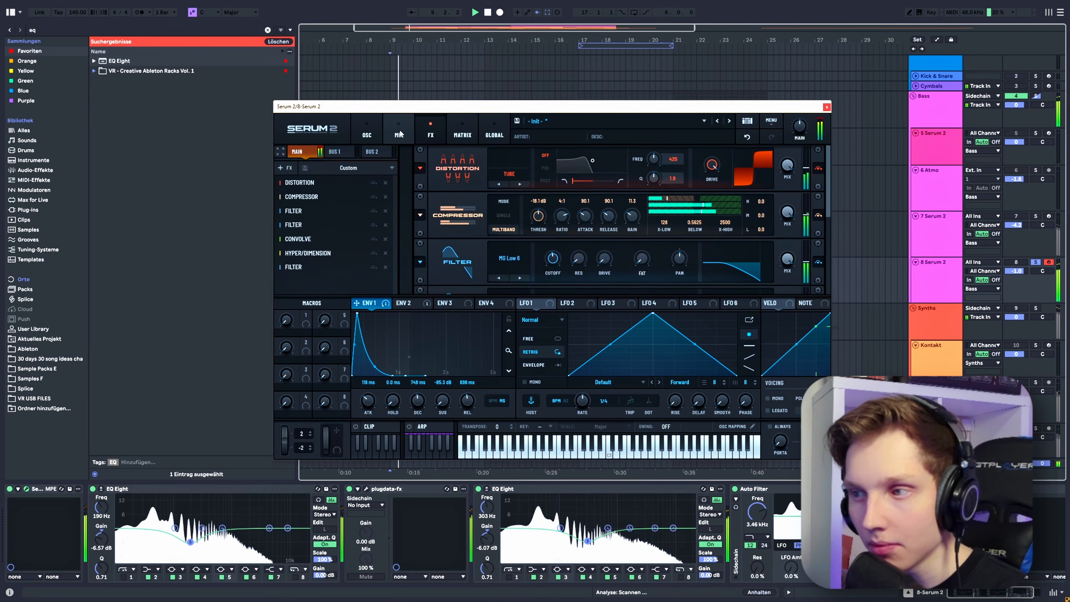
left_click(403, 140)
key("space")
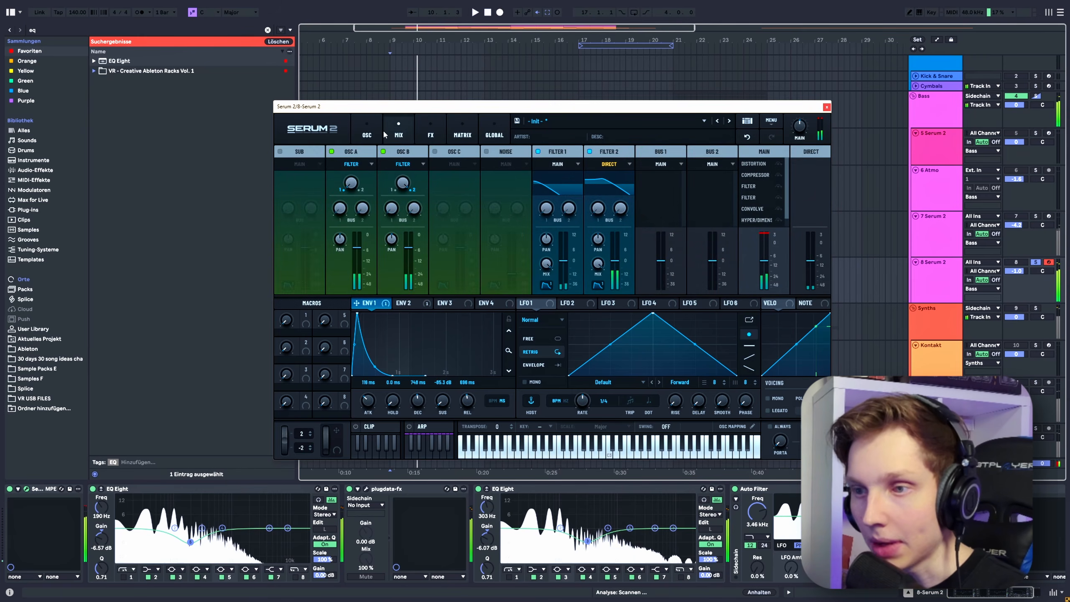
left_click(431, 131)
left_click(364, 129)
key("space")
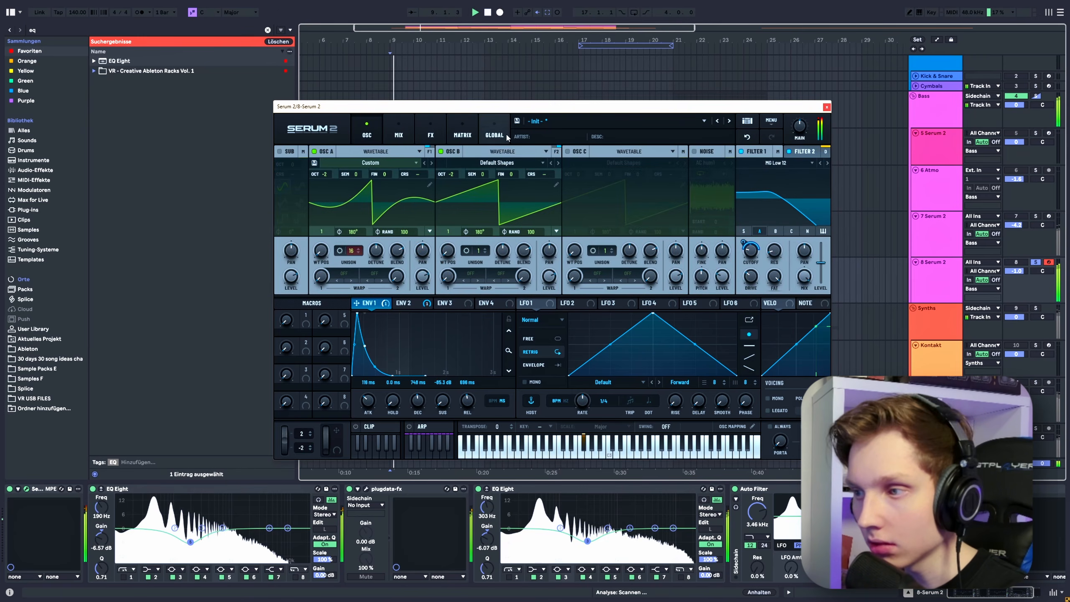
left_click(826, 107)
key("space")
Audition 7 Serum 2 and then Kontakt bounce track 14 in solo.
left_click(1035, 216)
key("space")
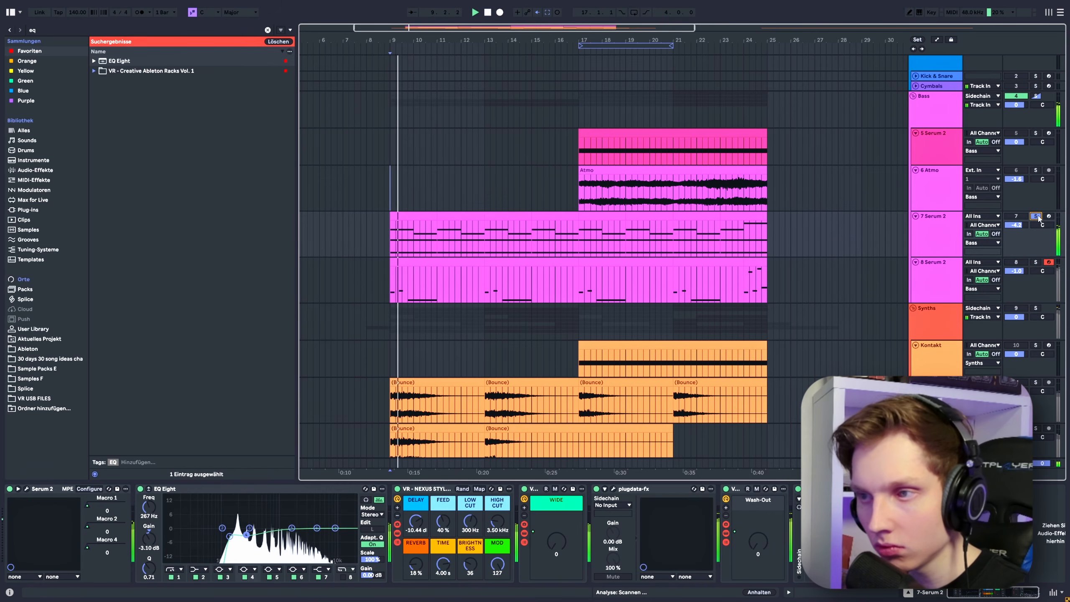
scroll(684, 250, "down", 5)
scroll(579, 272, "down", 1)
left_click(1038, 311)
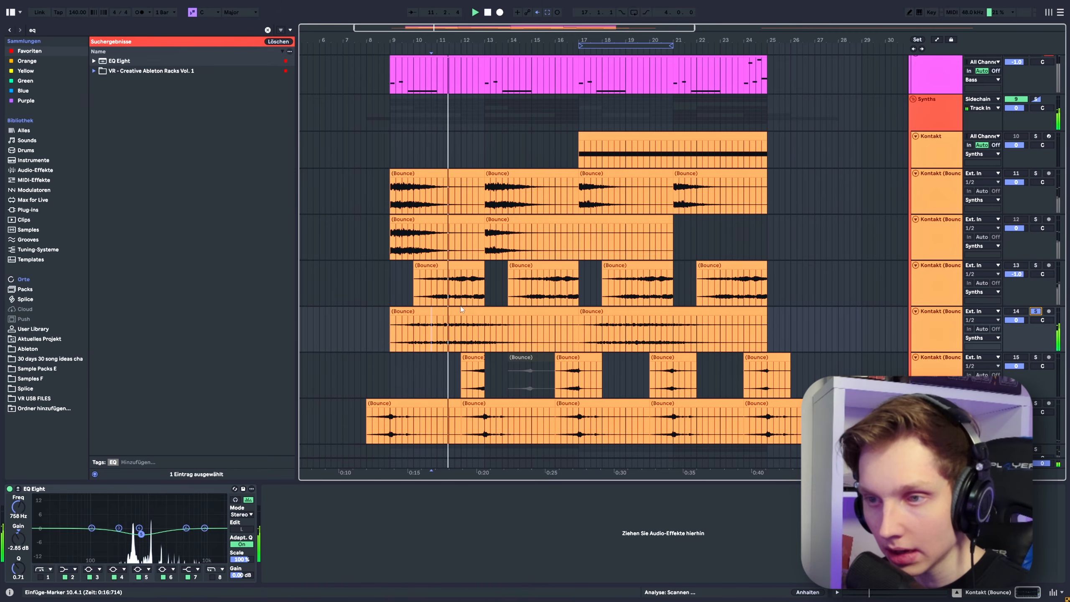
left_click(396, 192)
key("space")
Unsolo the Synths group and listen to the full mix from bar 17, checking the playing layers.
scroll(479, 237, "up", 2)
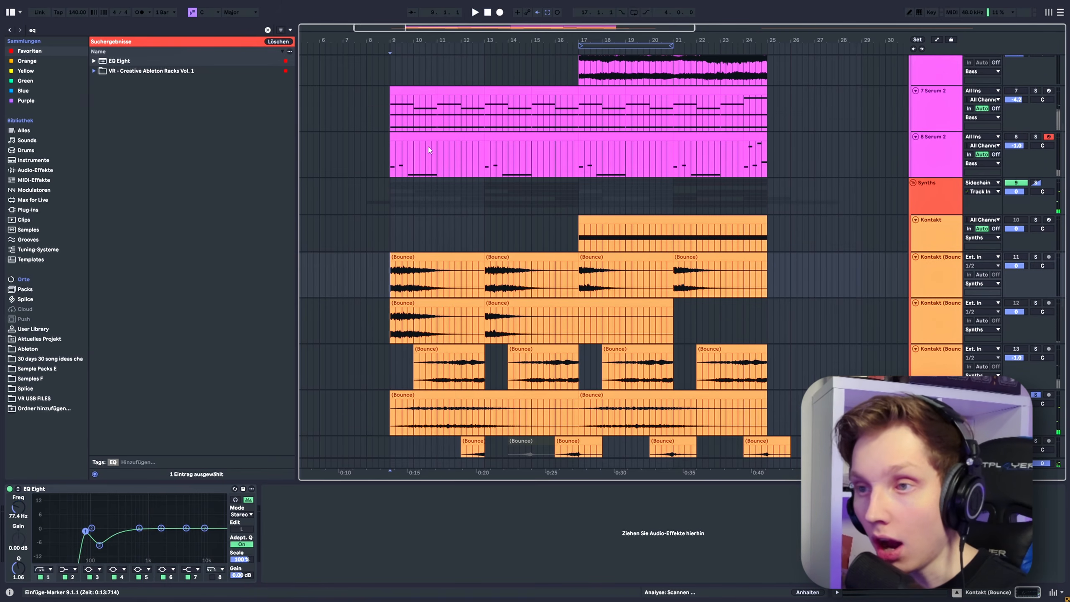
scroll(430, 149, "up", 2)
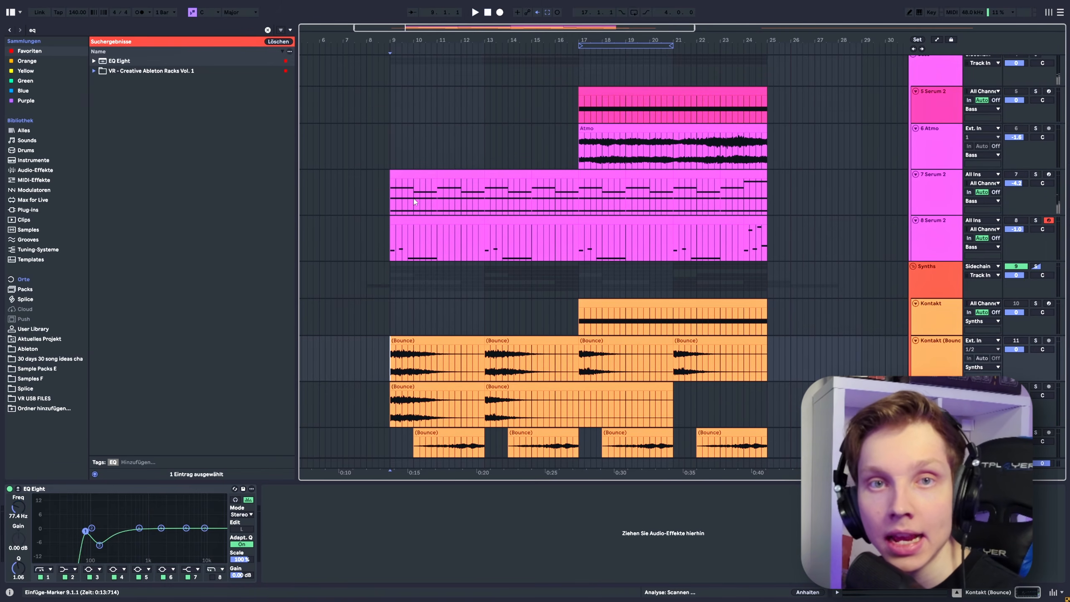
scroll(417, 206, "up", 2)
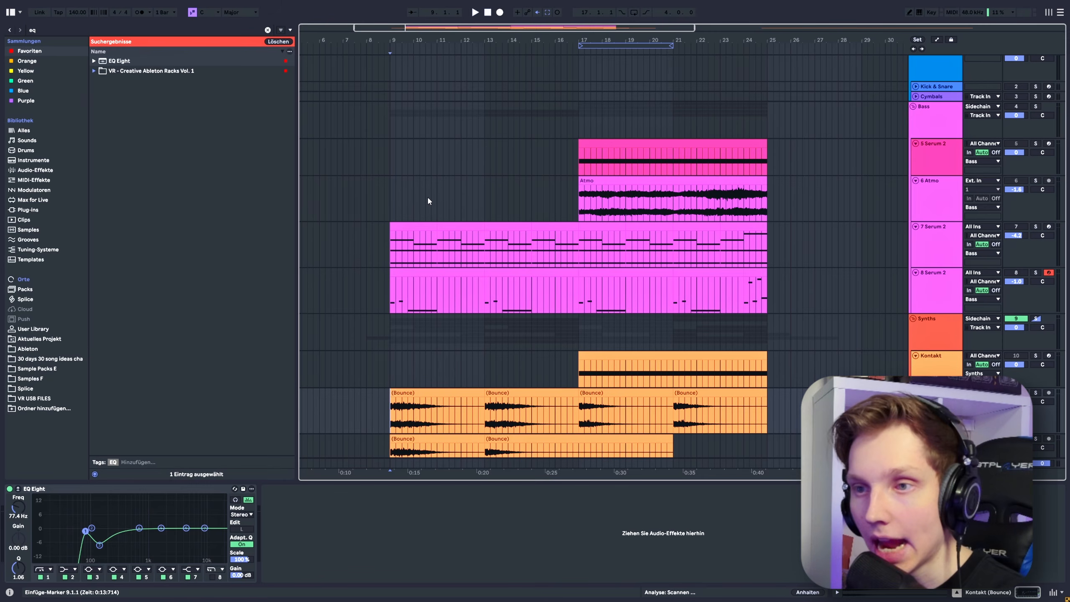
left_click(389, 145)
left_click(1037, 224)
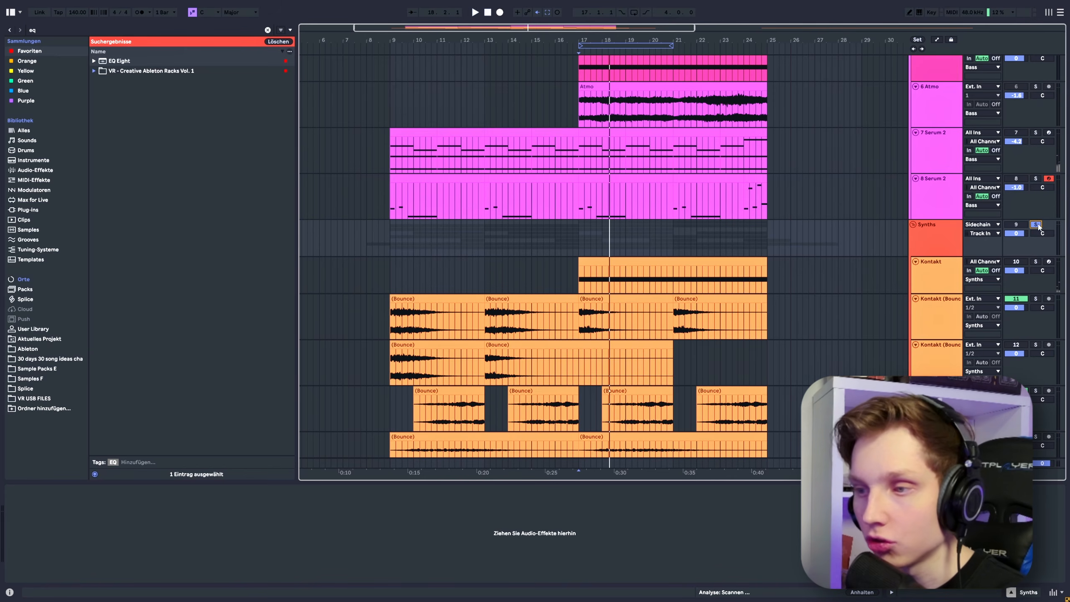
key("space")
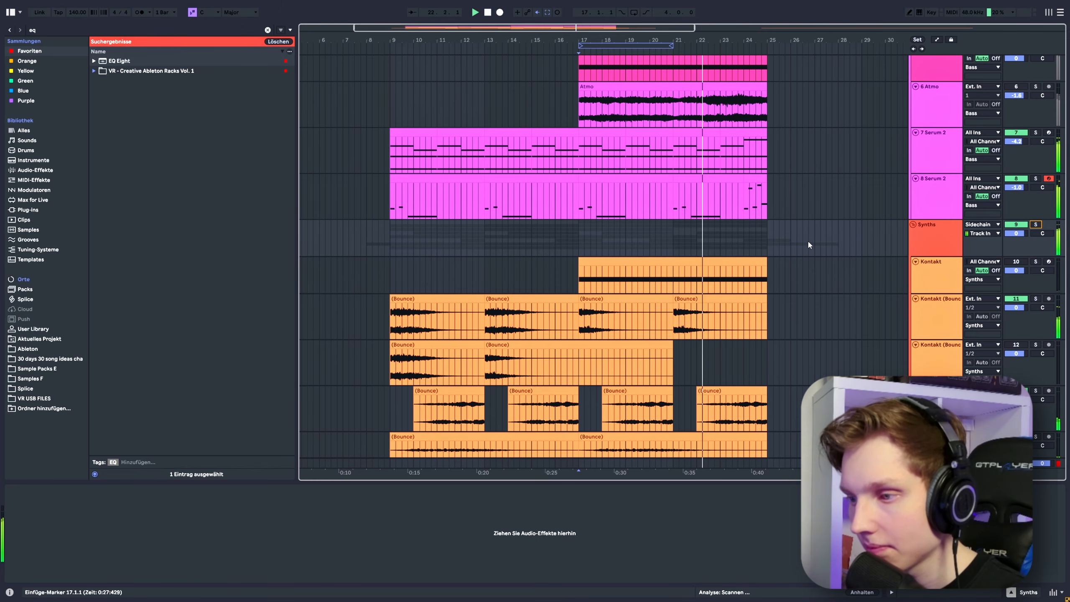
scroll(808, 240, "down", 8)
scroll(803, 246, "down", 3)
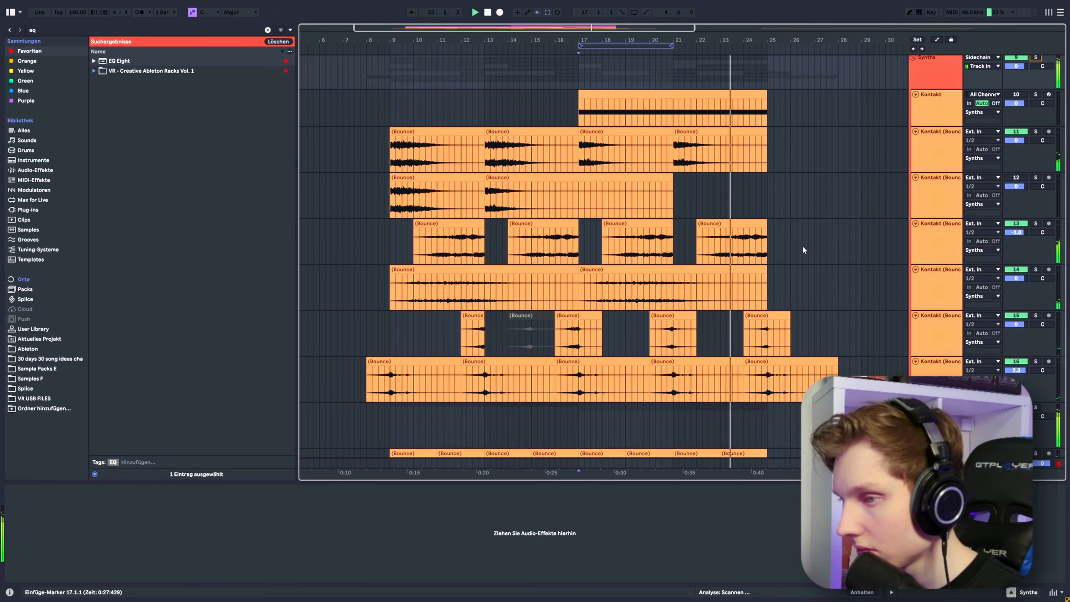
scroll(801, 249, "up", 12)
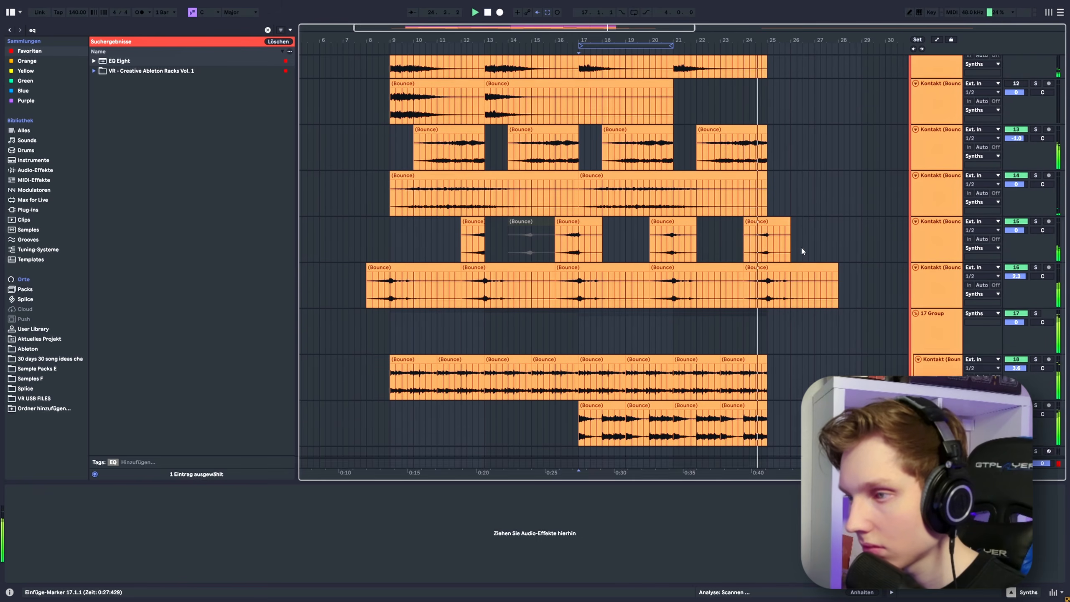
Raise the mid Q and set the high band to 13.8 dB in the EQ of the C#1 Damage 2 pad on Kontakt track 10.
left_click(656, 351)
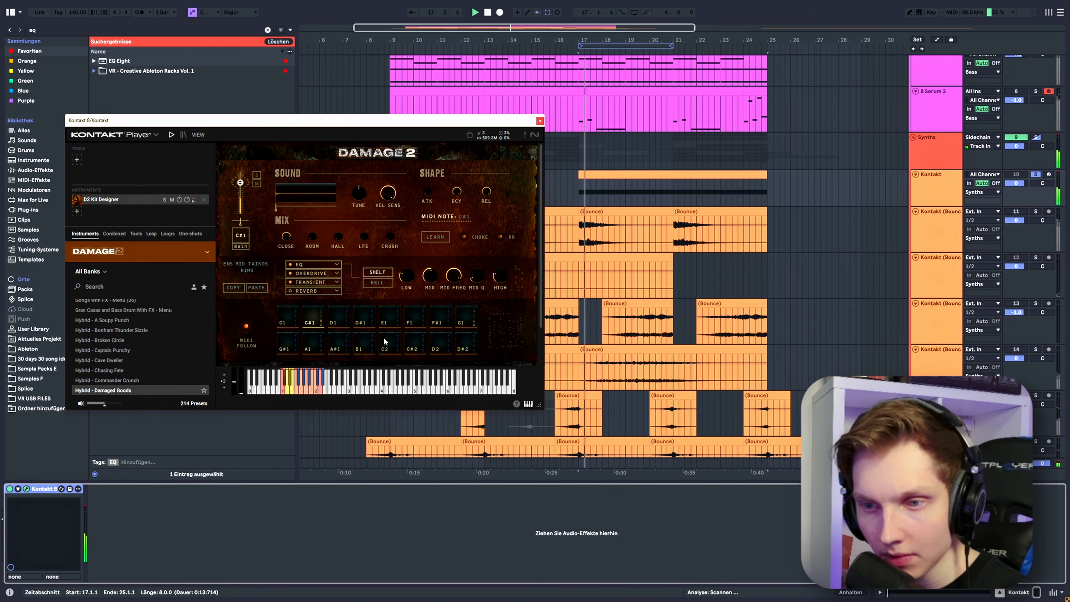
key("space")
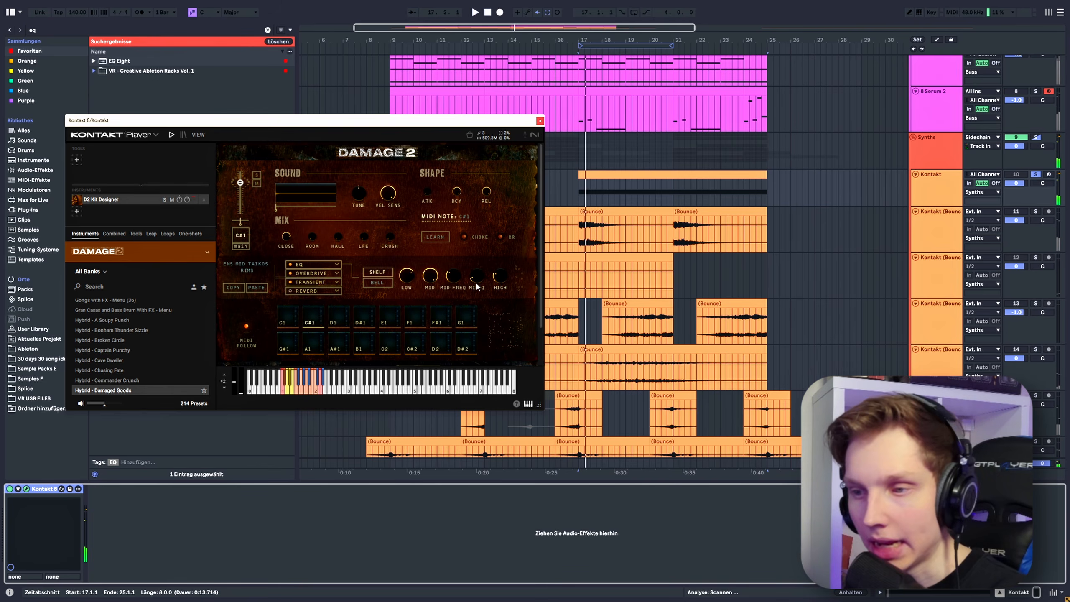
left_click_drag(477, 287, 488, 235)
left_click_drag(499, 277, 513, 217)
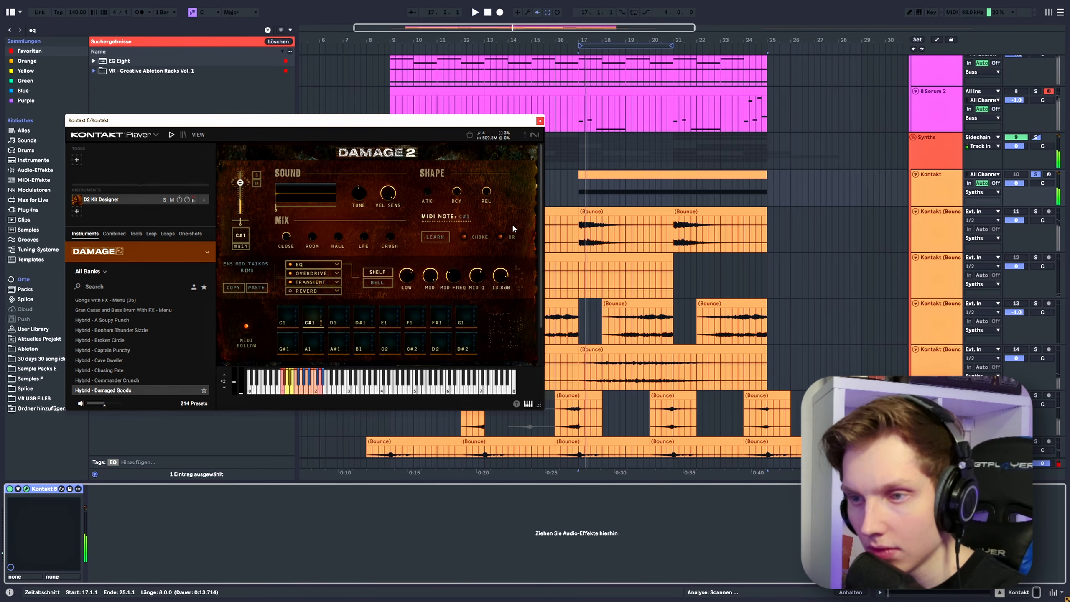
Adjust the C#1 pad's attack and decay, raise its tuning and set its room mix level to -2 dB while listening.
left_click_drag(427, 196, 448, 230)
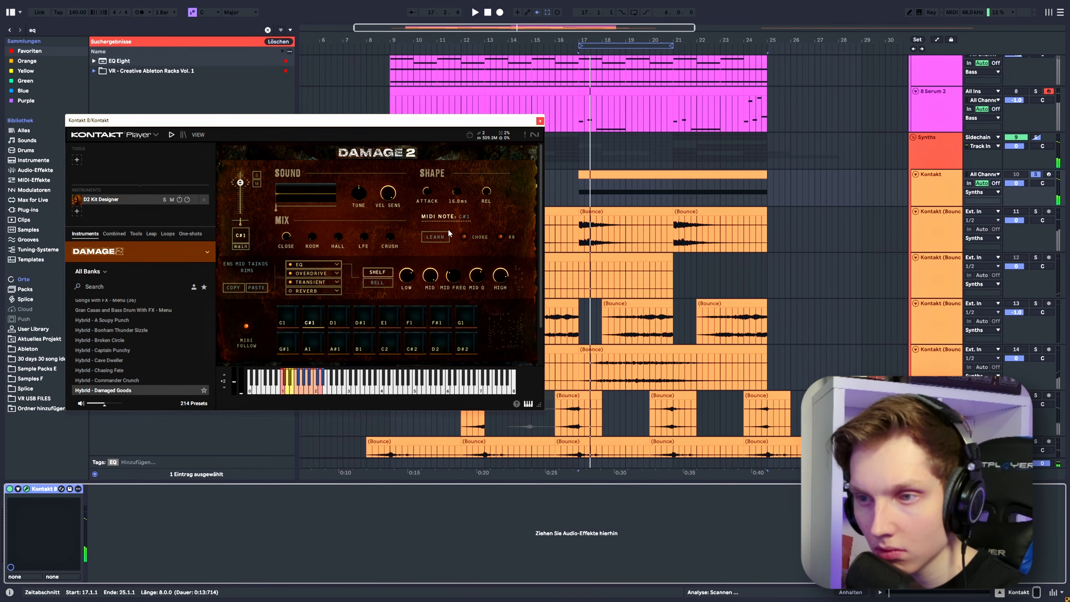
key("space")
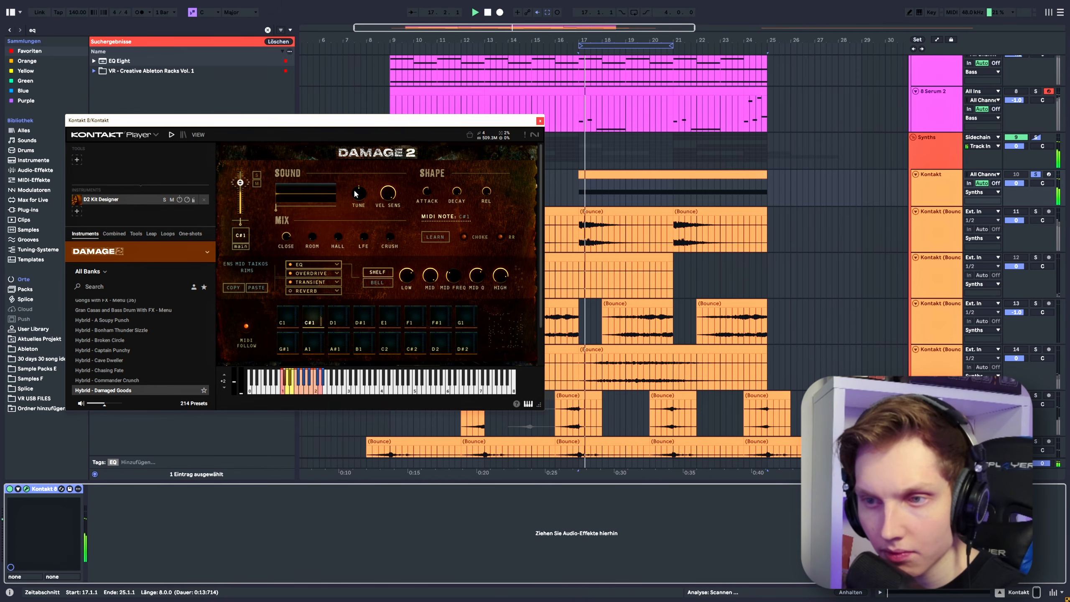
left_click_drag(359, 193, 357, 157)
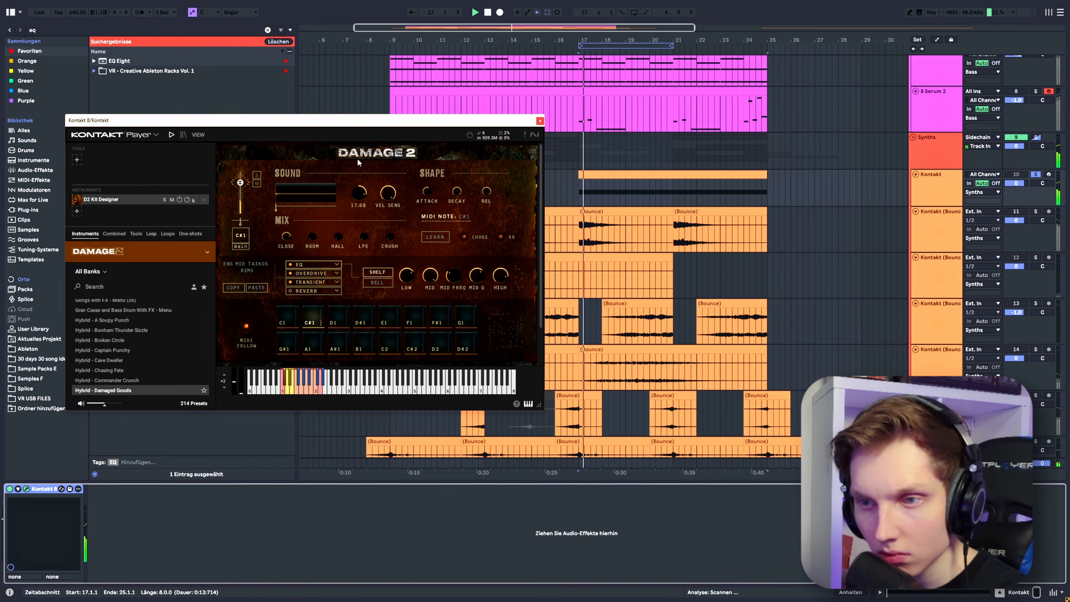
left_click_drag(342, 210, 318, 240)
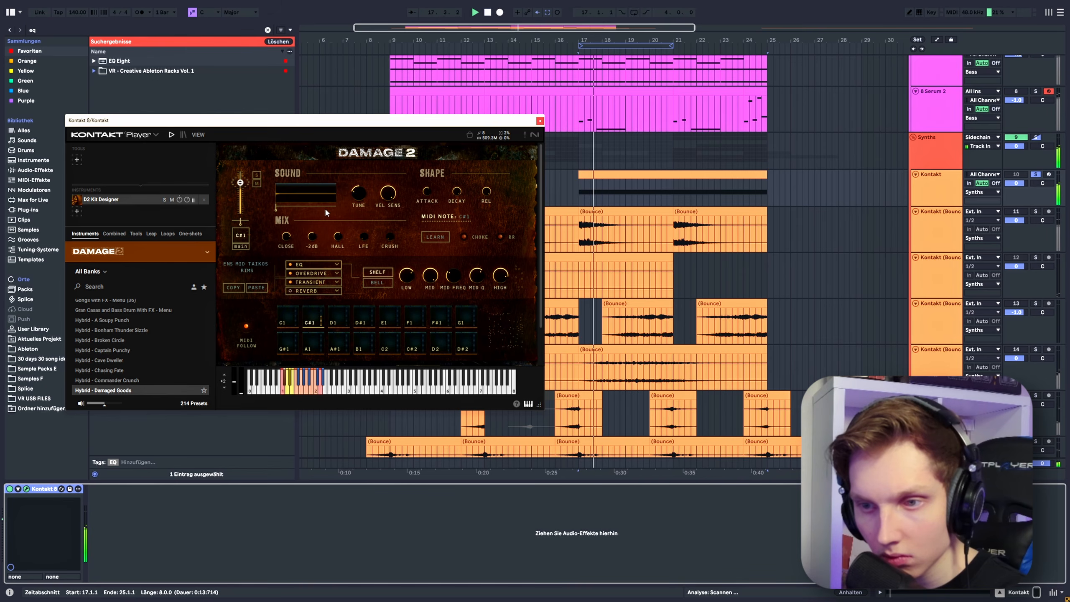
Adjust the C#1 pad's Hard Overdrive and Room Reverb settings while listening to the soloed Kontakt track.
left_click(315, 275)
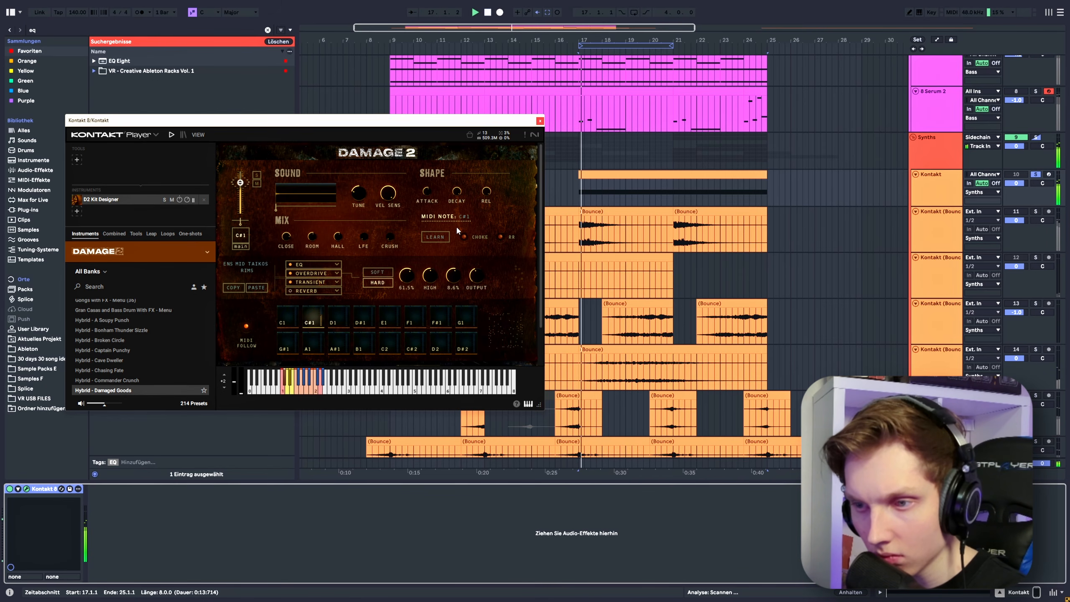
left_click_drag(479, 267, 328, 290)
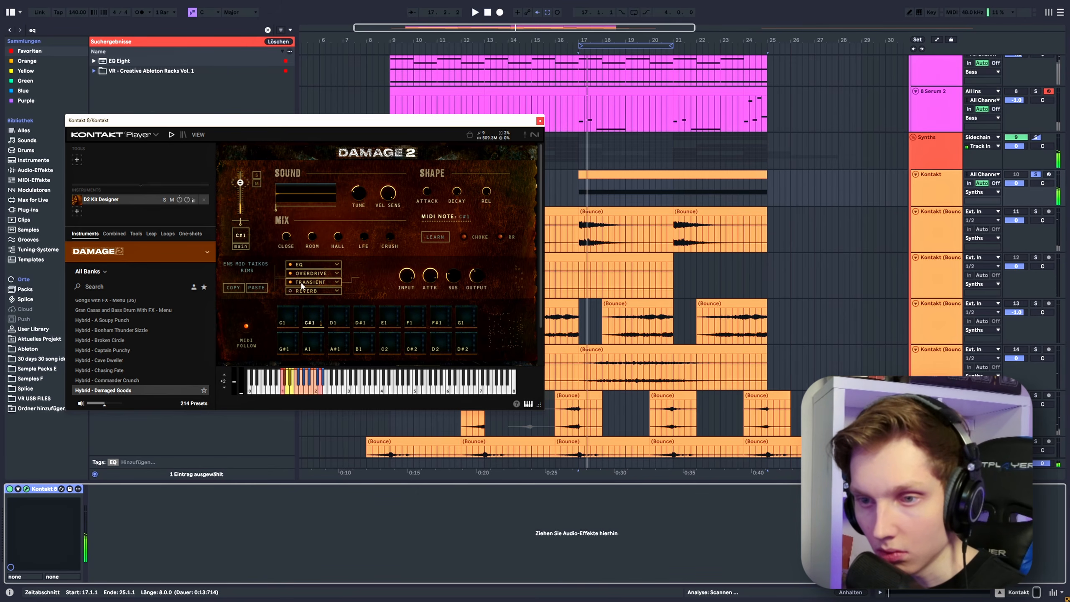
left_click(334, 287)
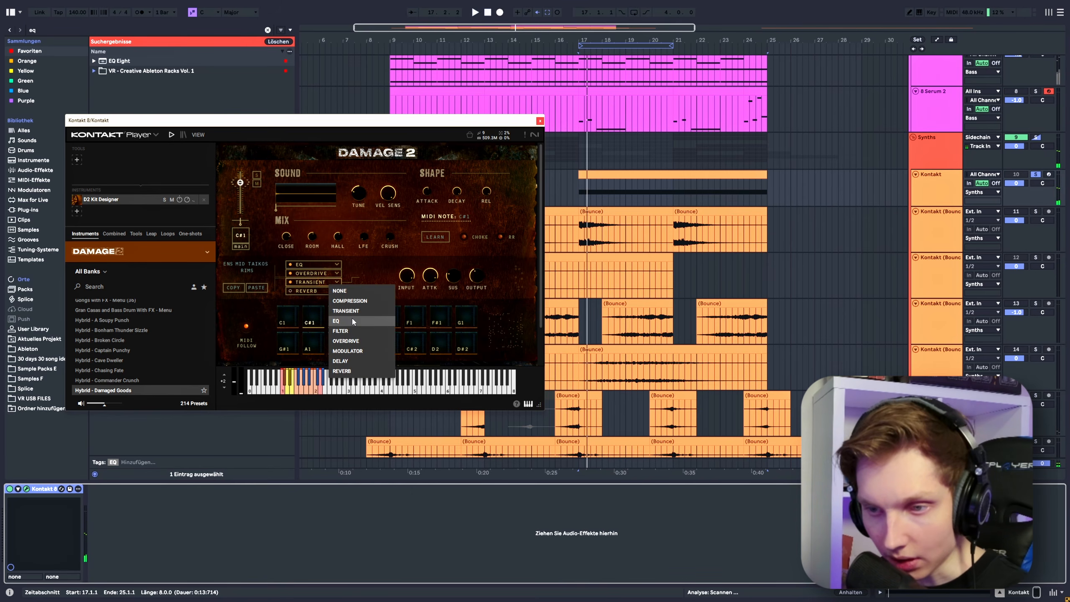
left_click(311, 292)
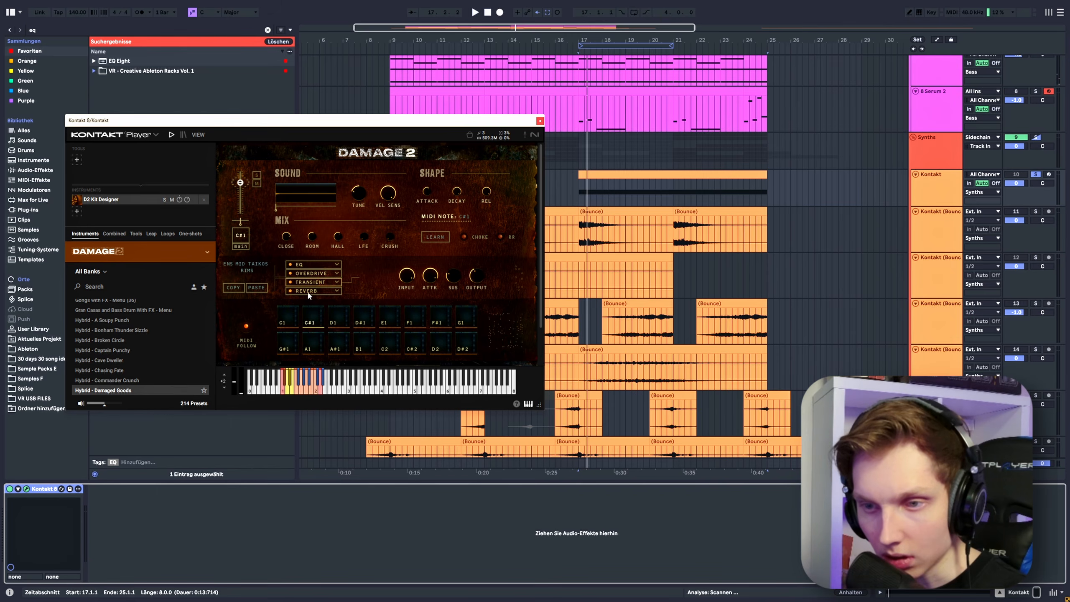
key("space")
left_click_drag(511, 279, 449, 284)
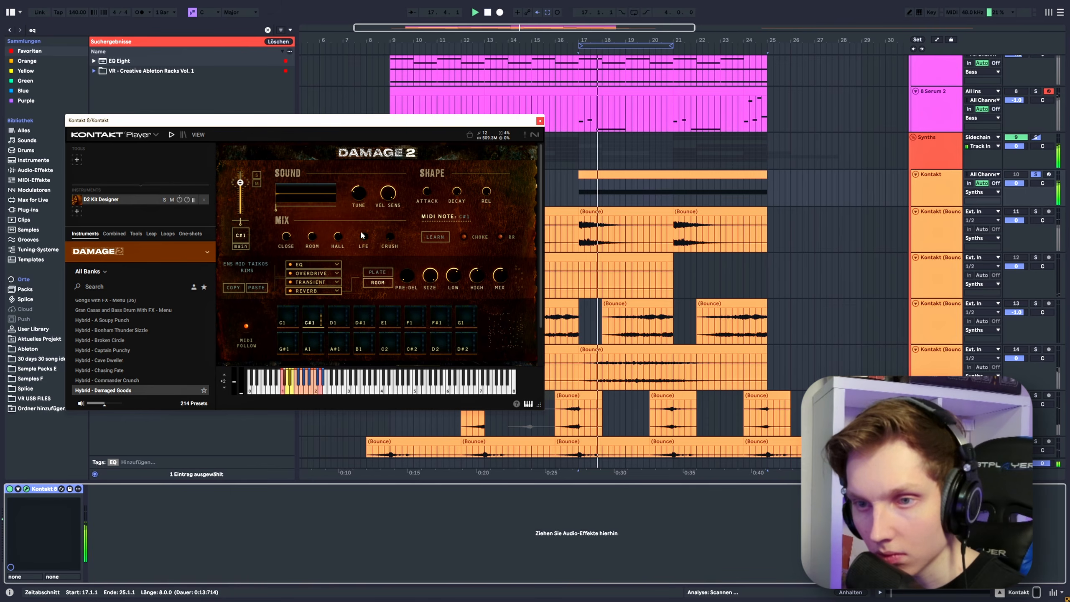
Close the Kontakt window and bounce track 10's MIDI clip to a new audio track.
left_click(540, 121)
left_click(606, 178)
right_click(607, 173)
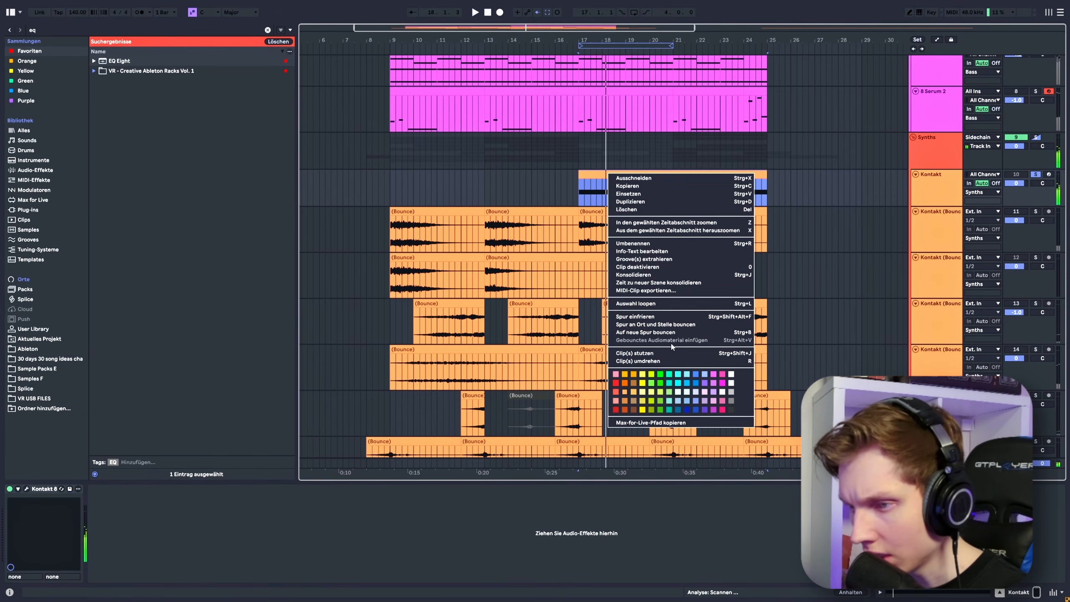
left_click(643, 332)
Move the newly bounced clip on track 11 to start at bar 9 and play it soloed.
left_click(487, 219)
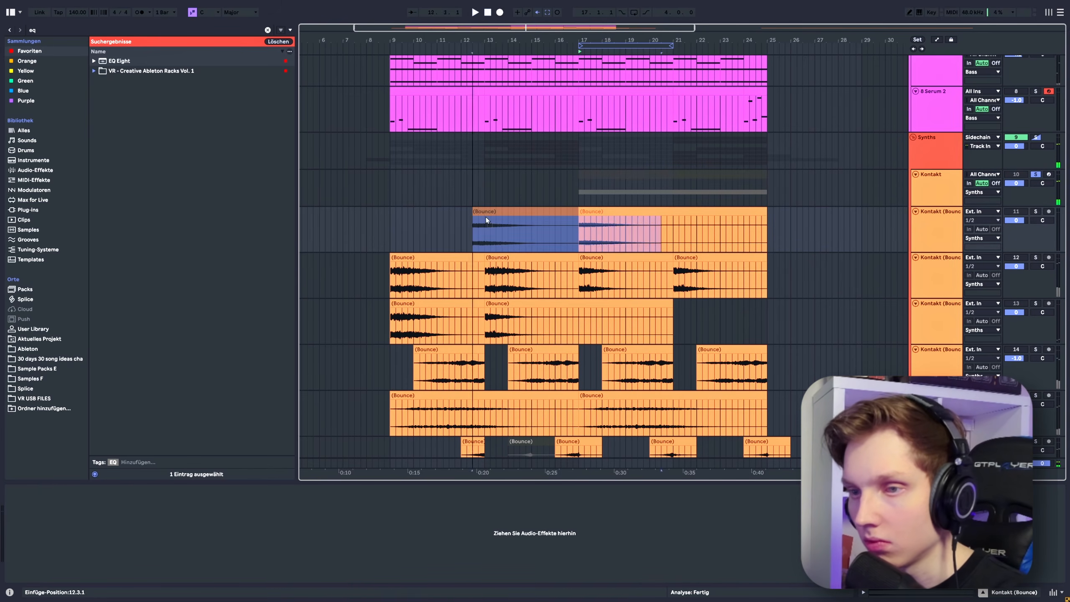
left_click_drag(486, 217, 425, 212)
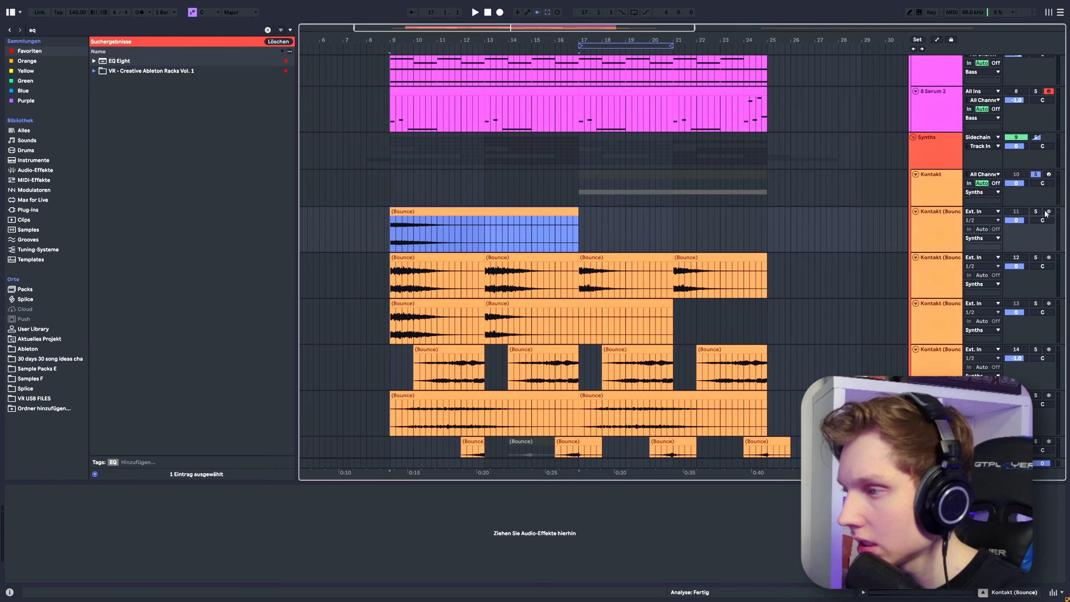
key("space")
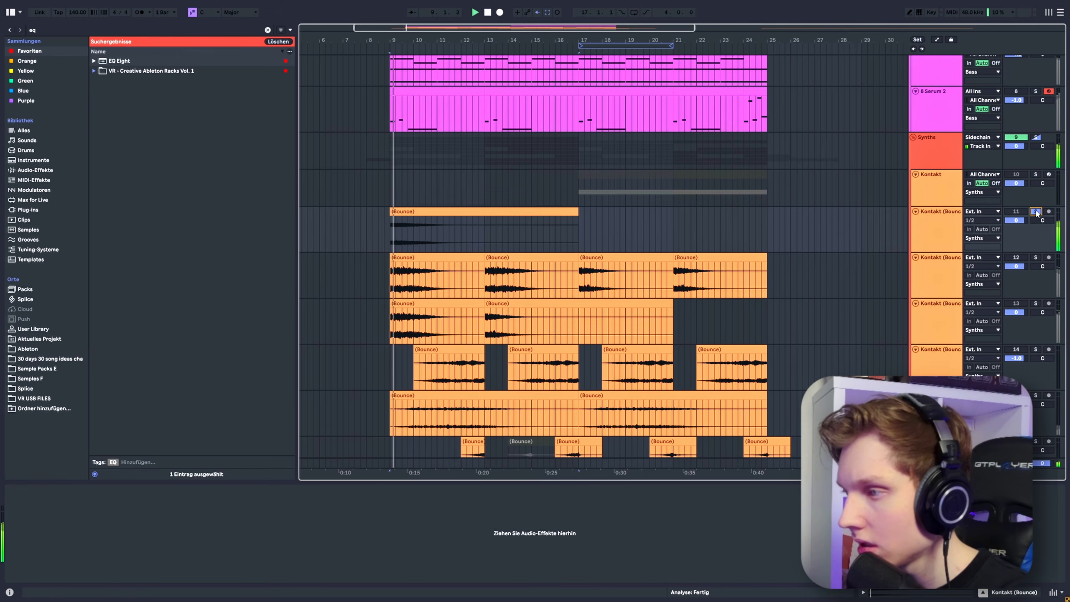
Add EQ Eight with a low cut at 215 Hz and an Auto Pan-Tremolo to the bounced clip's track 11.
left_click(78, 30)
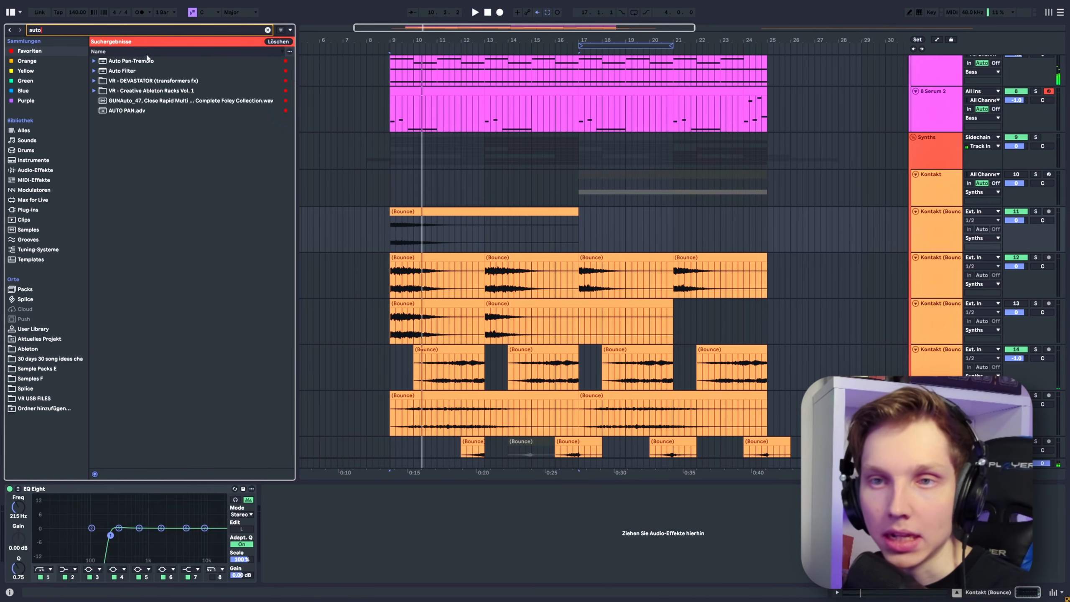
double_click(148, 59)
key("space")
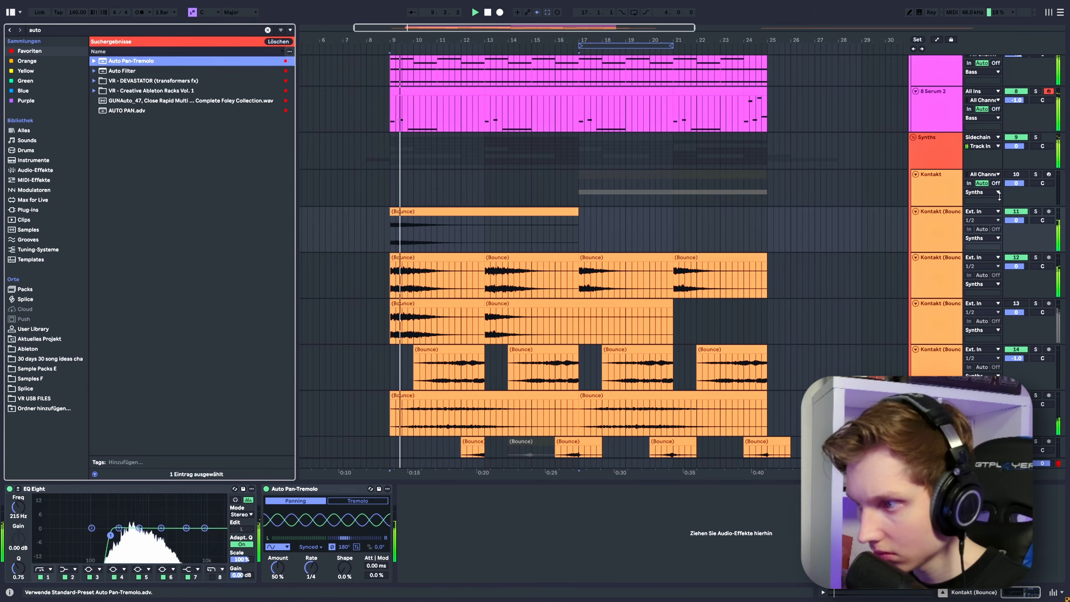
Audition track 11 soloed and within the full mix while adjusting the Auto Pan-Tremolo's attack and modulation.
left_click(1035, 211)
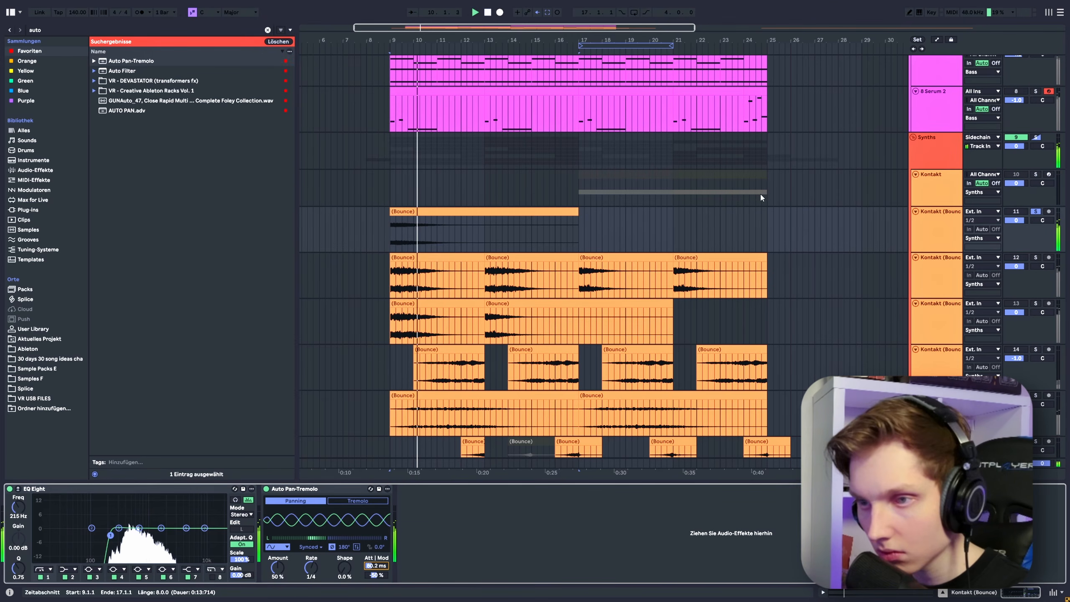
left_click(1036, 211)
key("space")
key("space")
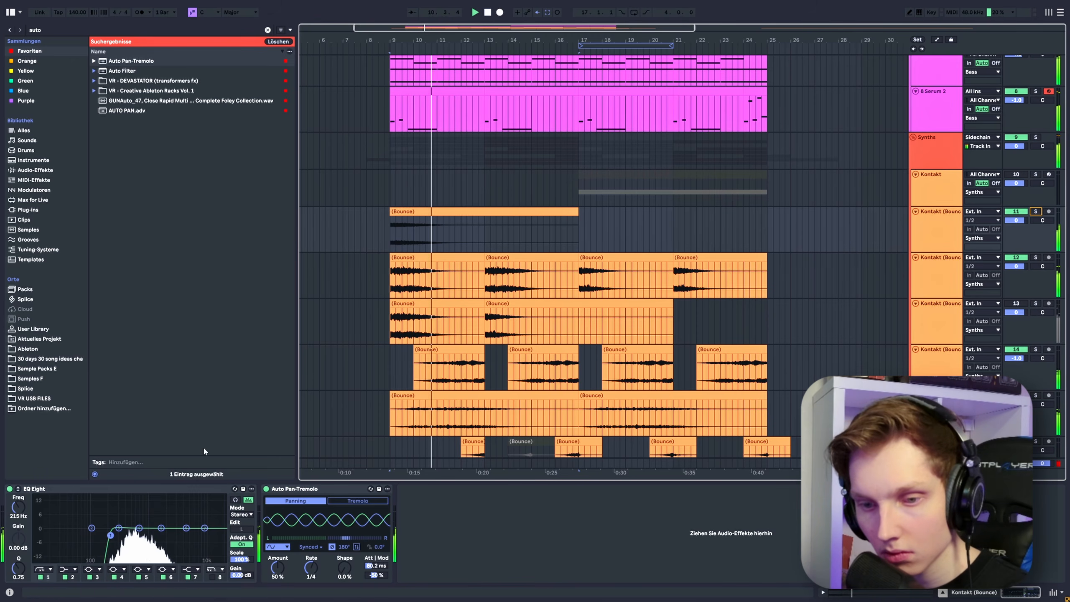
Add SerumFX with its Hyper/Dimension effect to track 11 and pull EQ Eight's third band down to a lower frequency.
key("ctrl+f")
type("se")
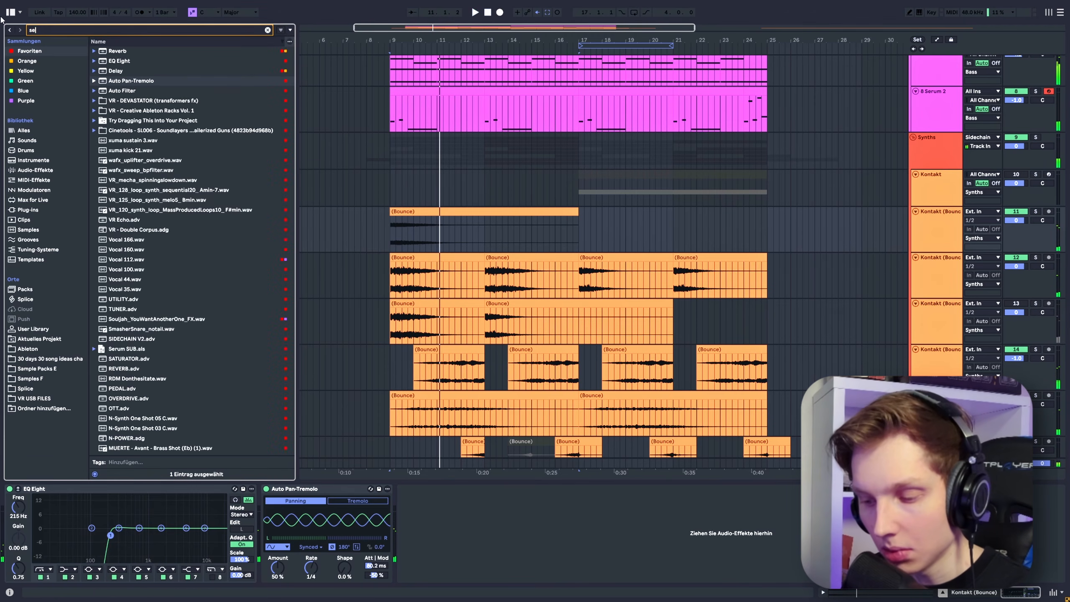
type("rum")
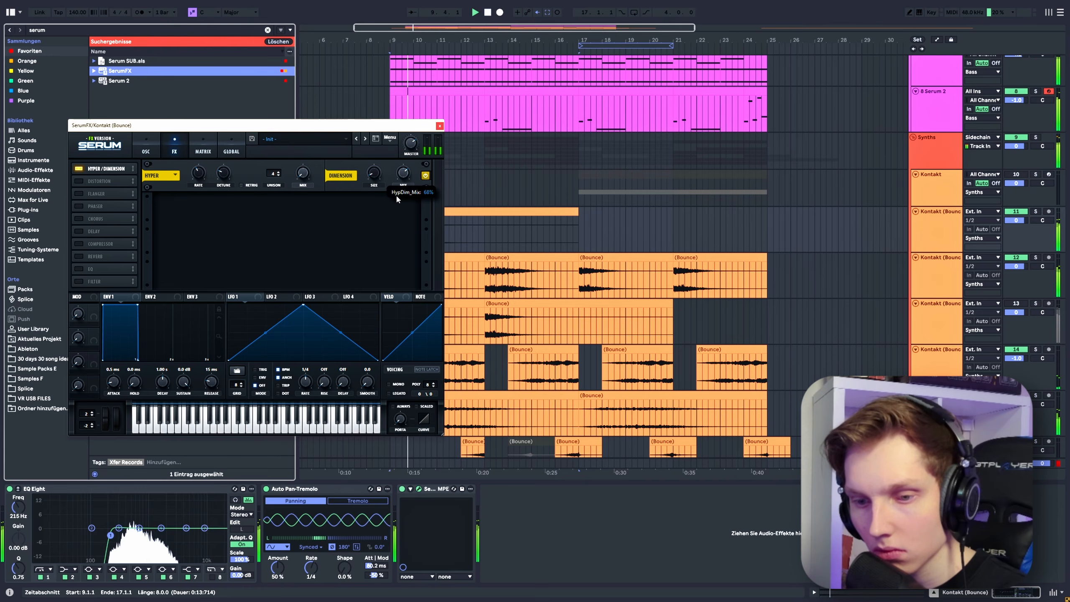
left_click_drag(139, 528, 128, 541)
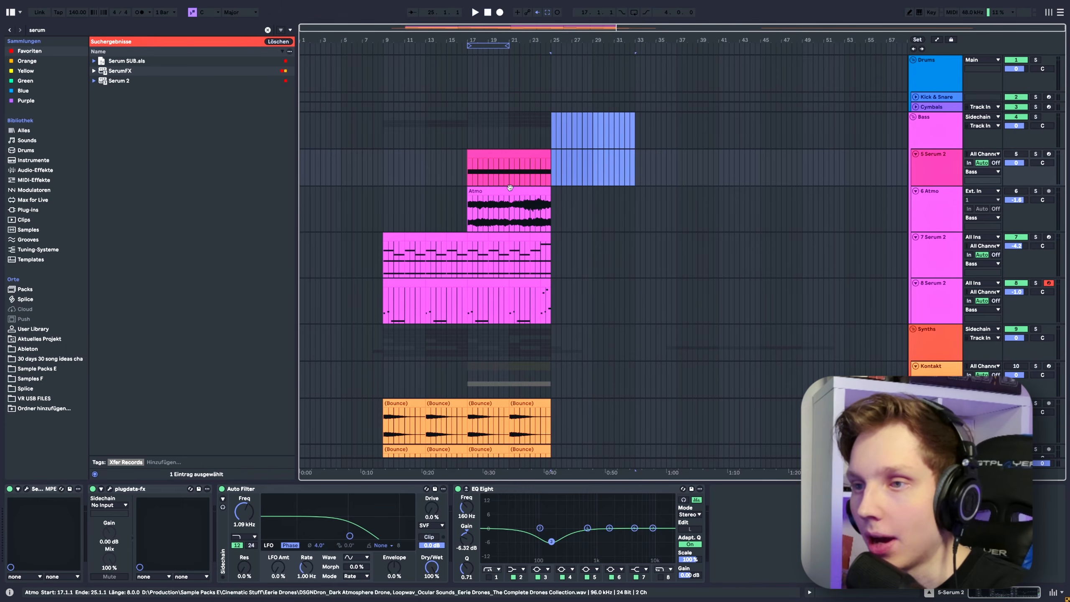
Review the bass, Atmo, Serum 2 and bounced Kontakt layers across the arrangement from bar 9 to 25.
left_click(472, 127)
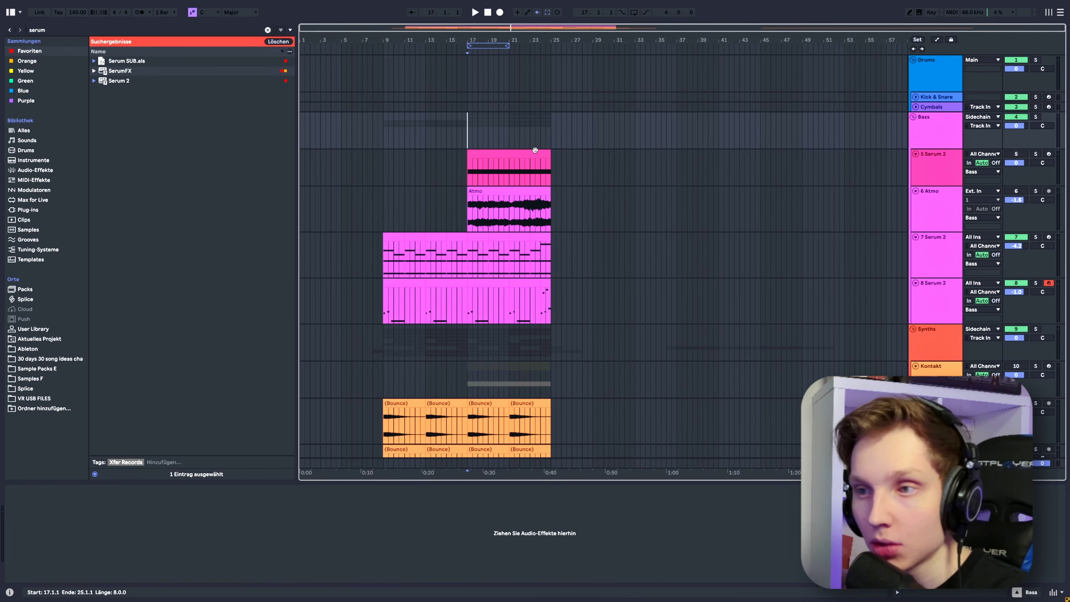
scroll(525, 245, "down", 1)
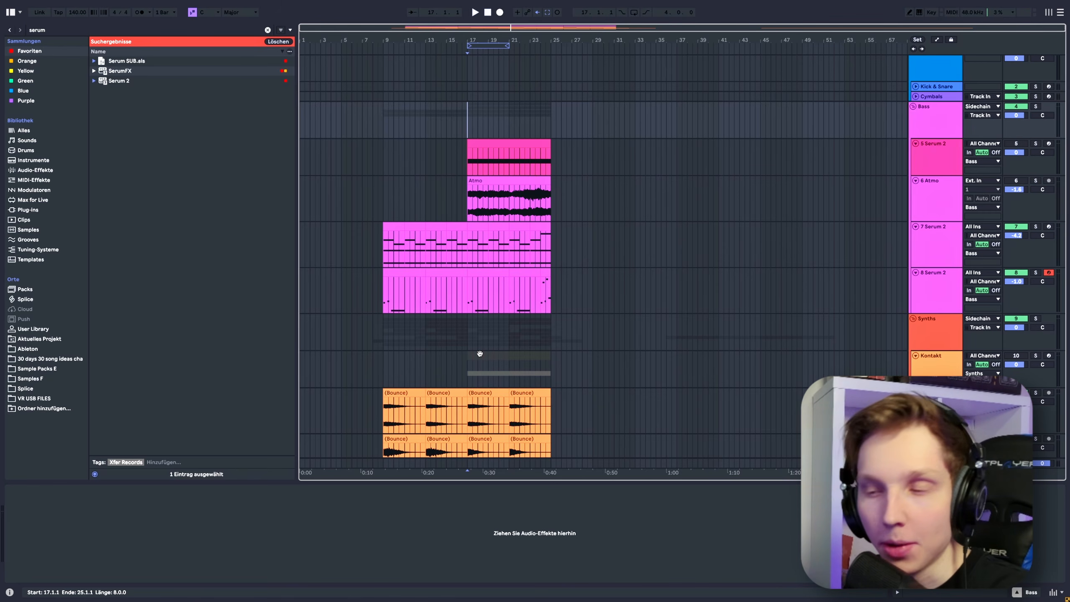
scroll(482, 338, "down", 3)
left_click(488, 296)
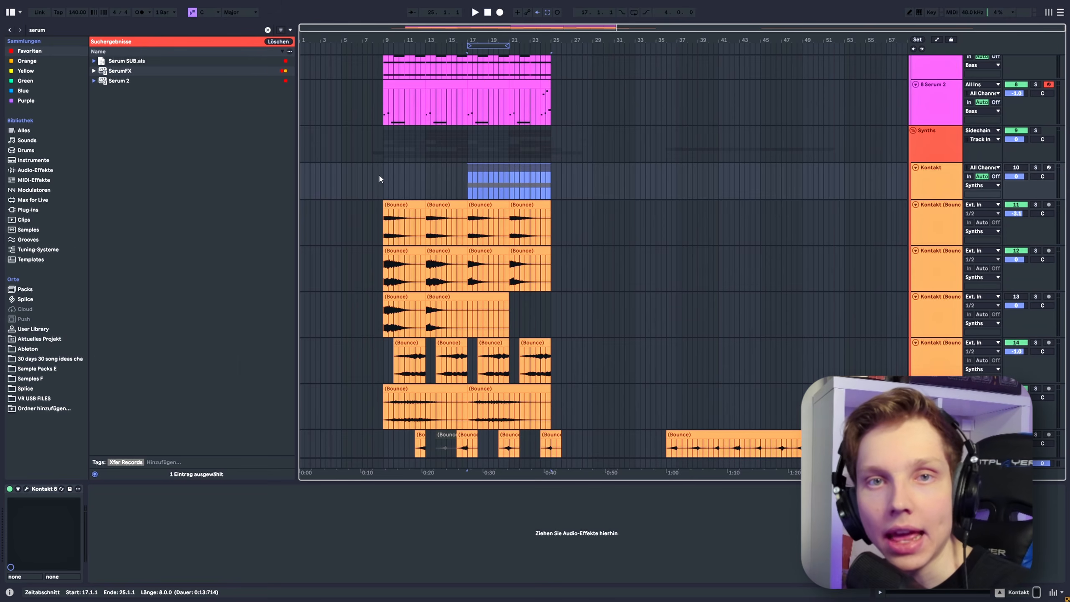
left_click(383, 178)
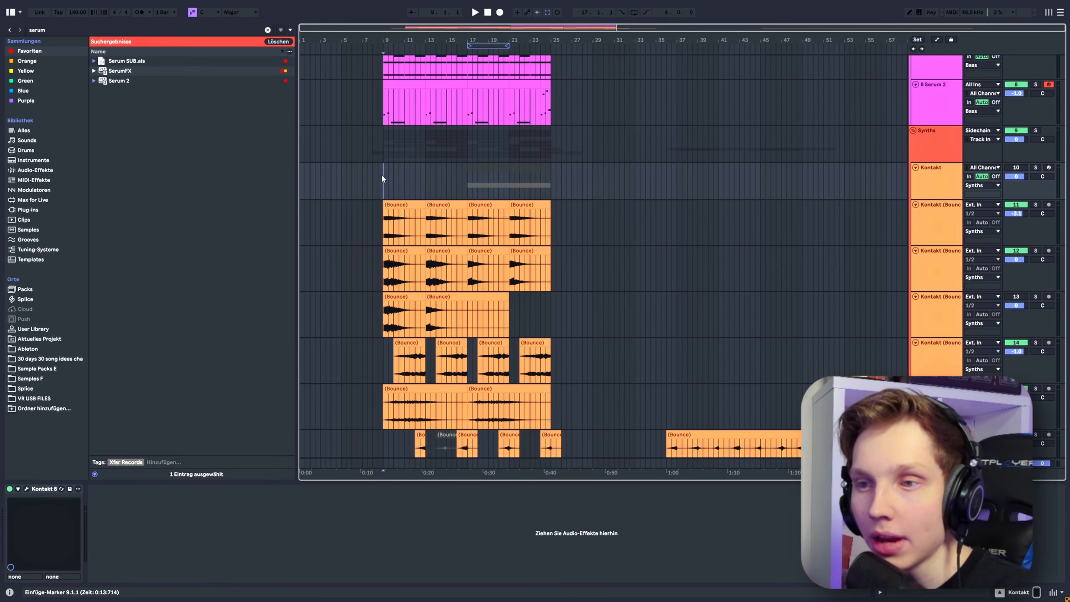
scroll(382, 180, "up", 5)
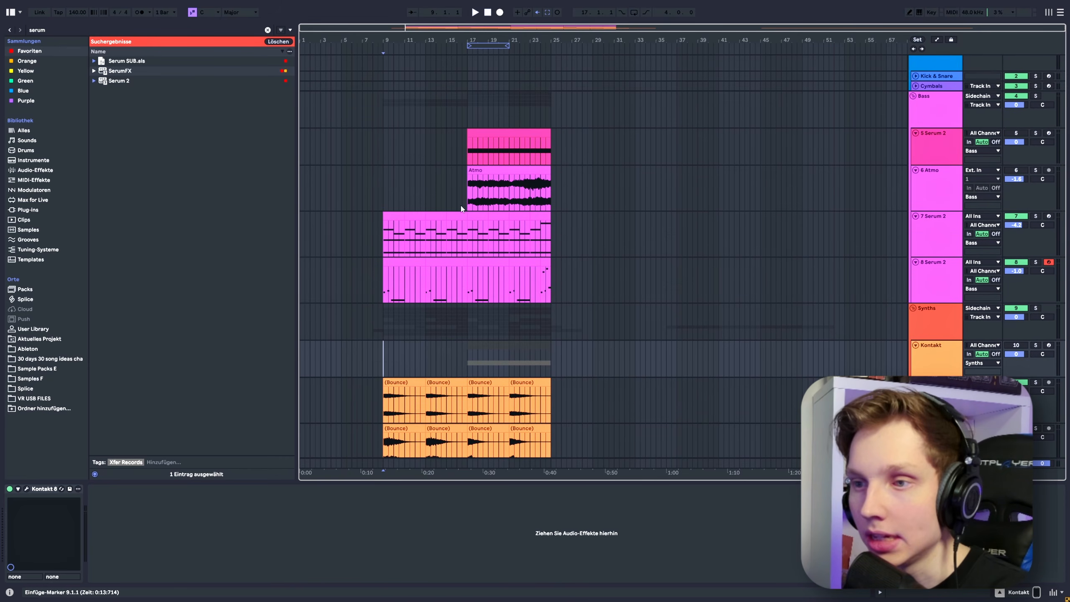
Play the whole drop from bar 8 past its end and follow the bass, synth and Kontakt layers.
scroll(301, 202, "down", 5)
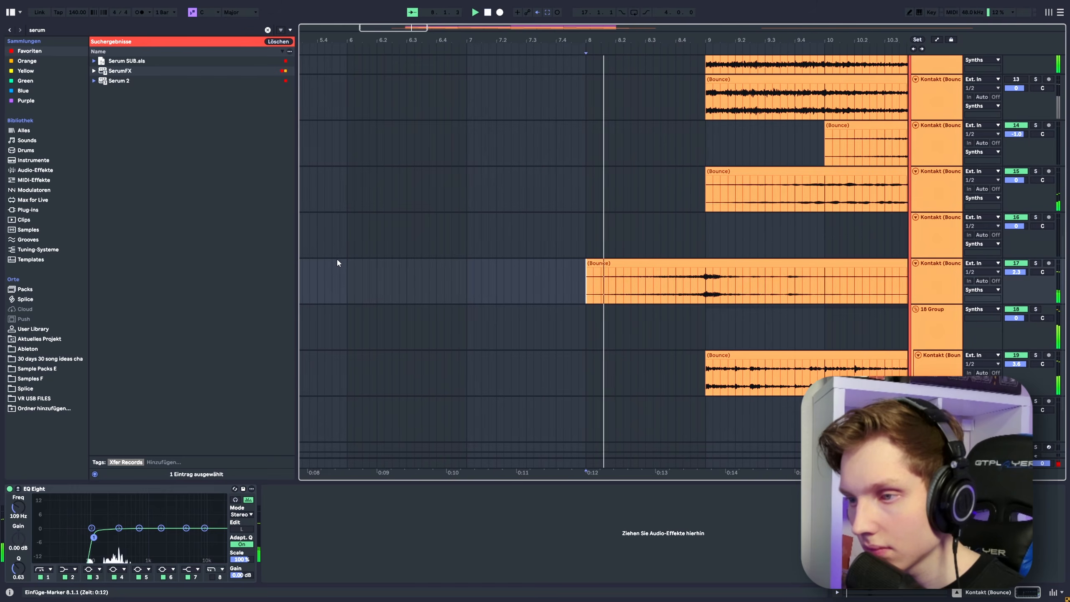
scroll(336, 263, "down", 2)
scroll(337, 263, "up", 4)
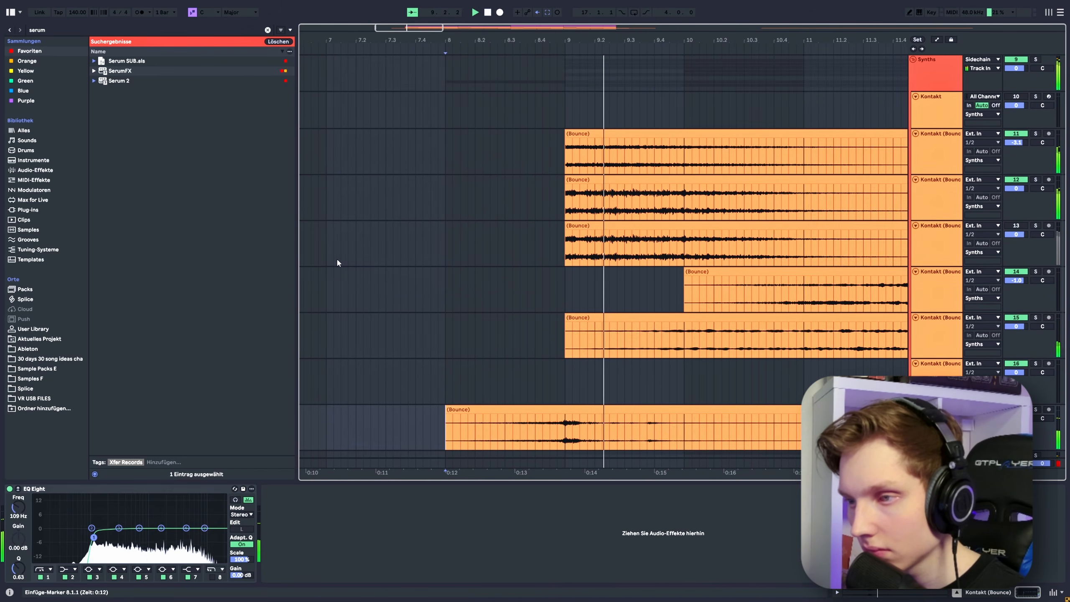
scroll(337, 262, "down", 2)
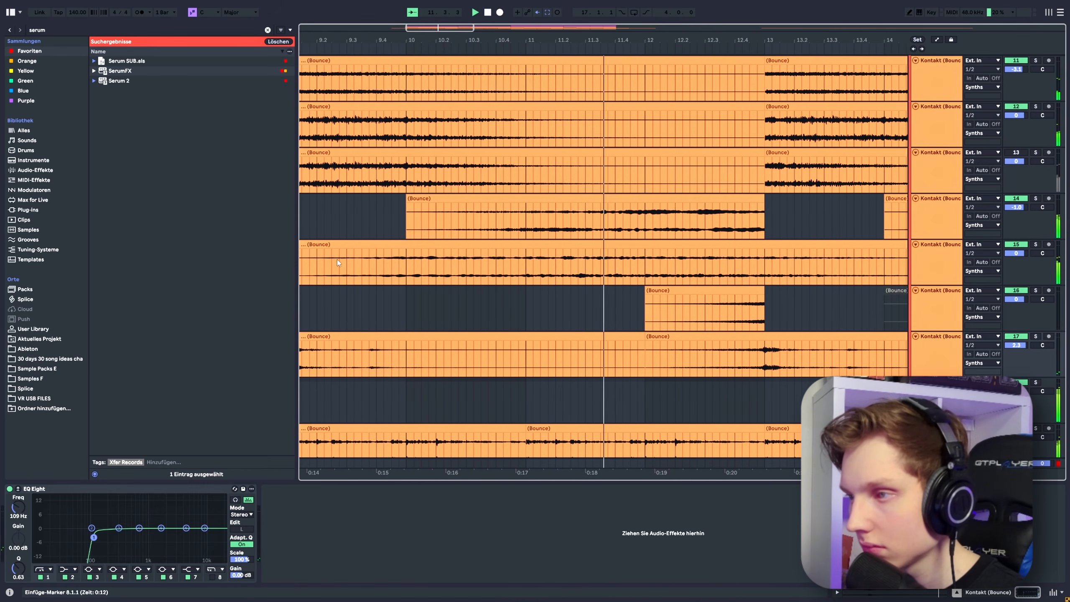
scroll(875, 305, "up", 8)
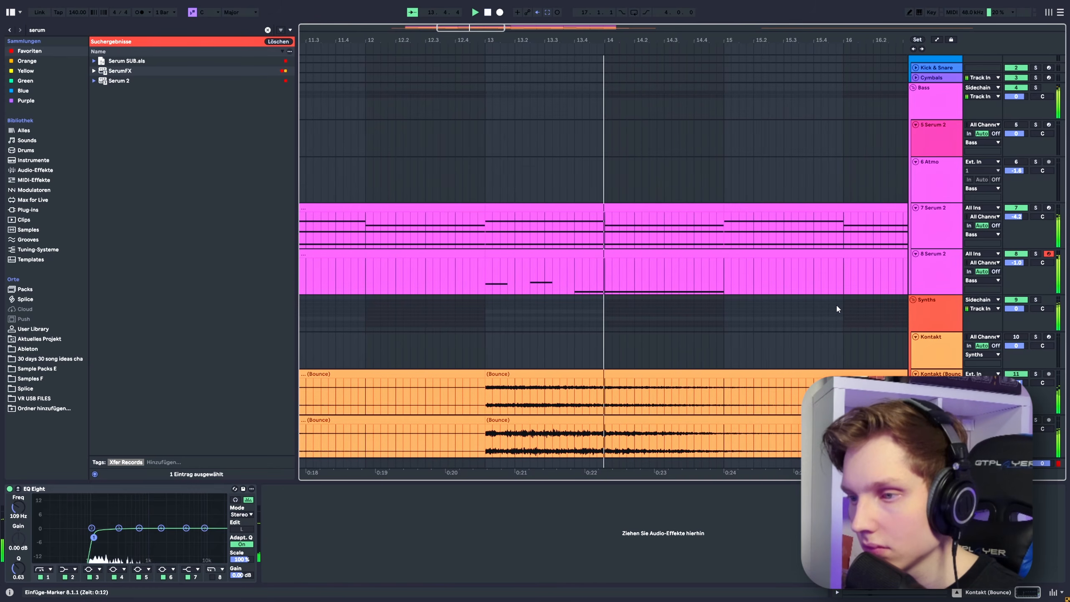
scroll(837, 305, "down", 3)
scroll(837, 304, "down", 7)
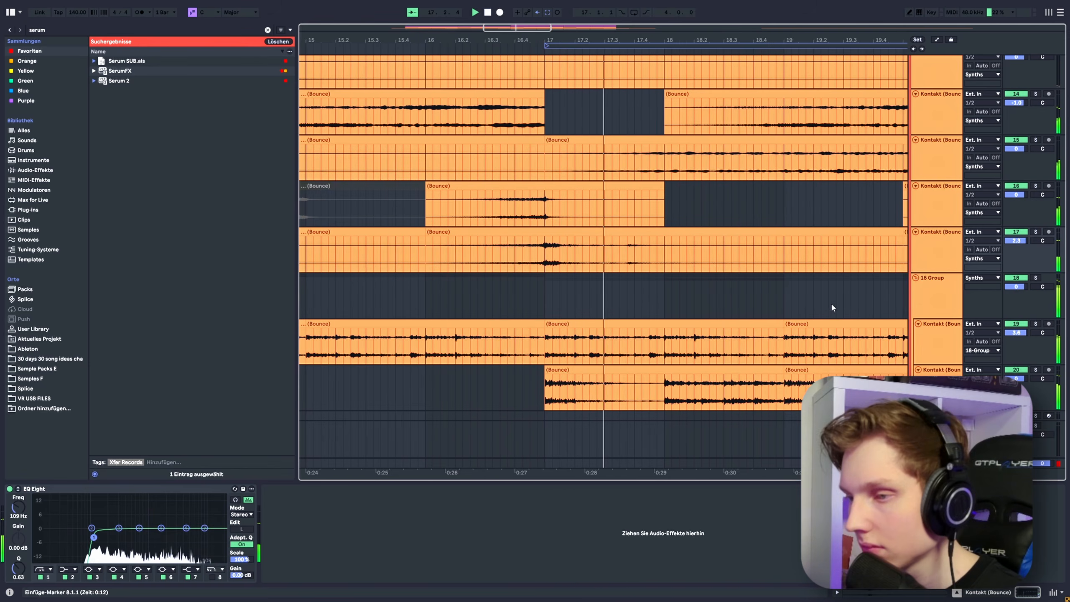
scroll(832, 307, "up", 8)
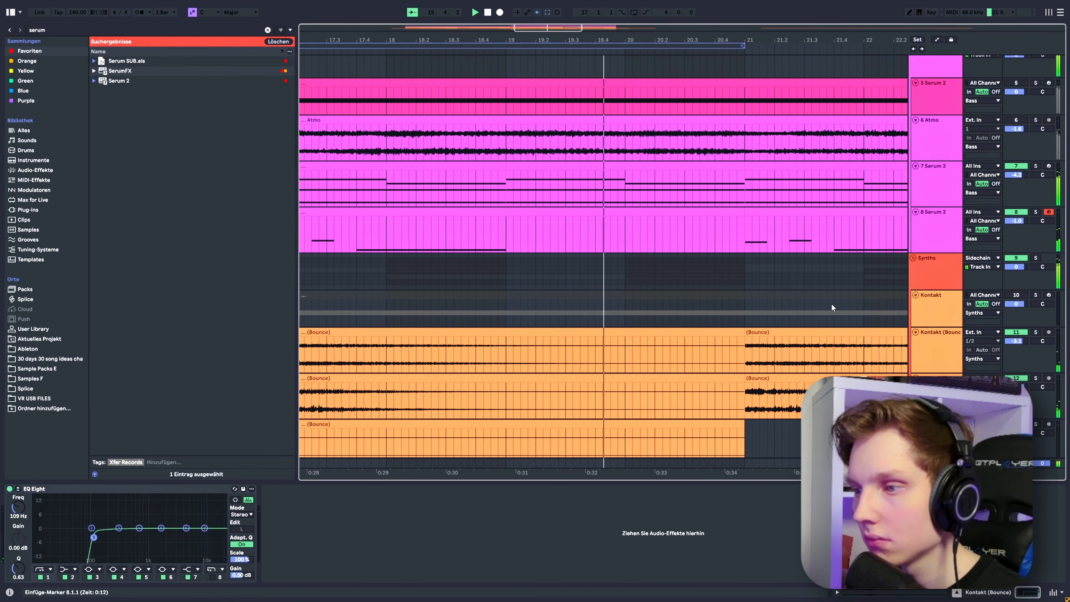
scroll(832, 308, "down", 8)
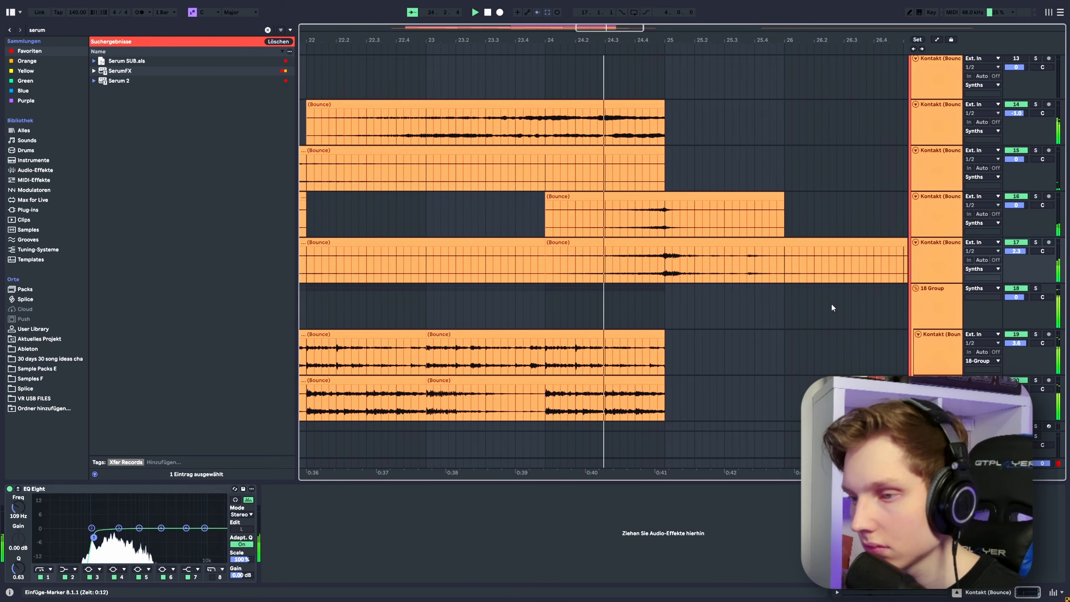
scroll(796, 296, "up", 8)
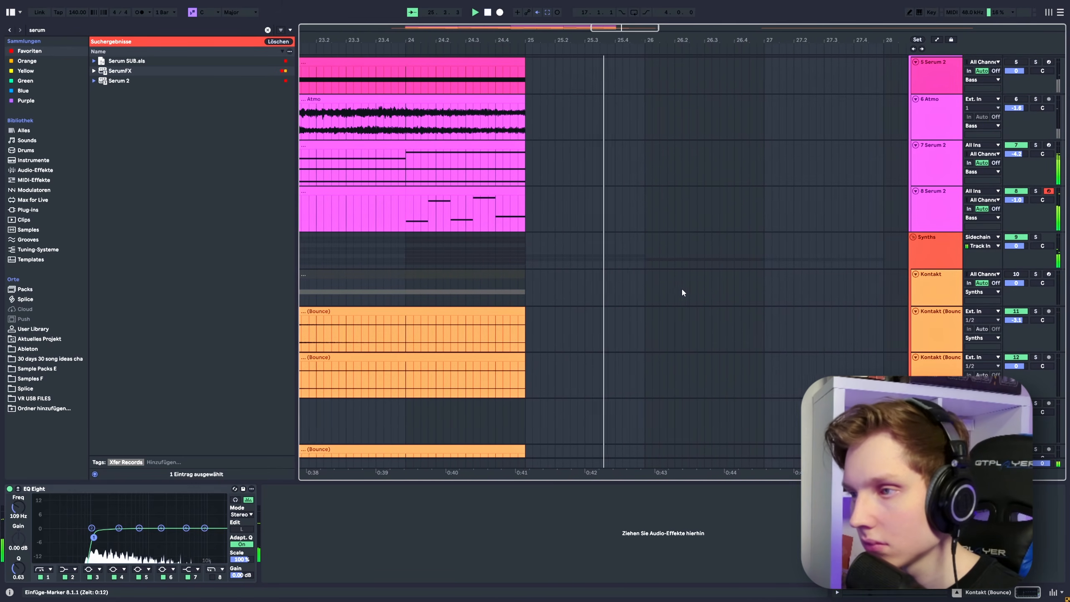
scroll(681, 288, "down", 8)
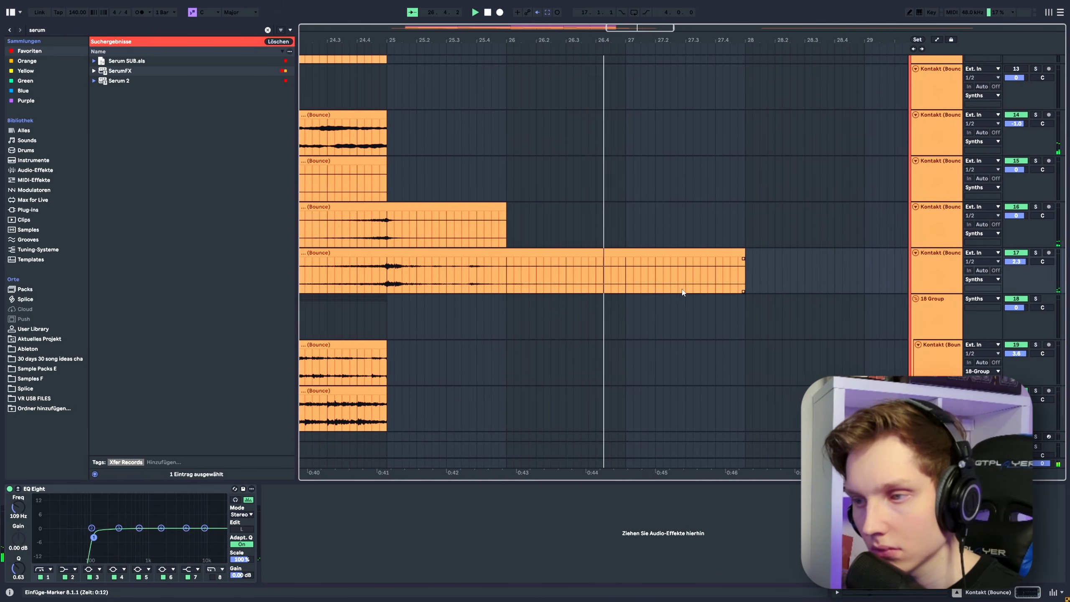